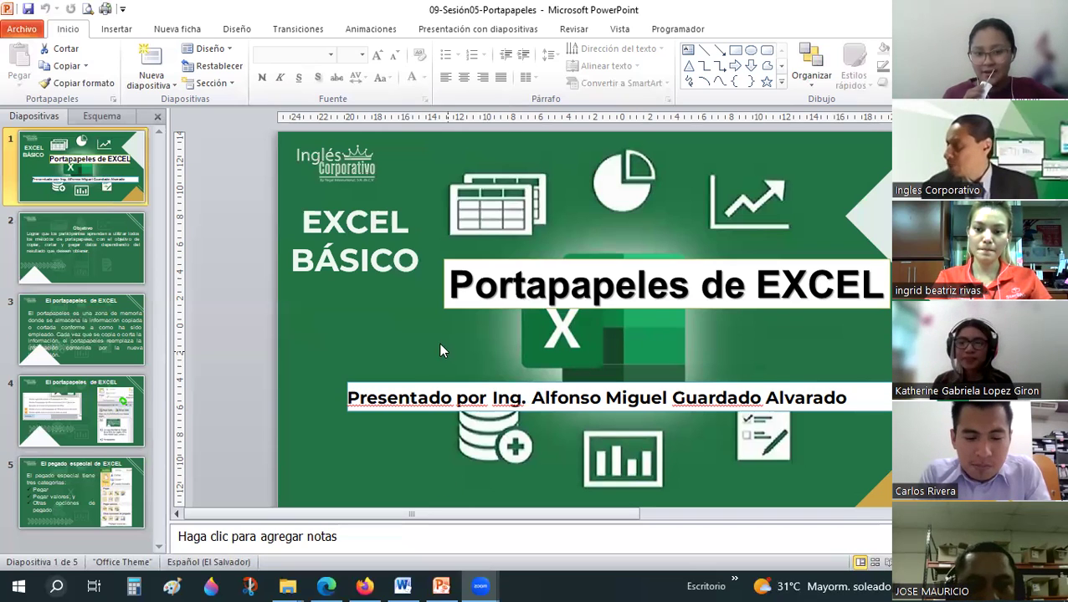
Show slide 2, the Objetivo slide on copying, cutting and pasting.
left_click(97, 238)
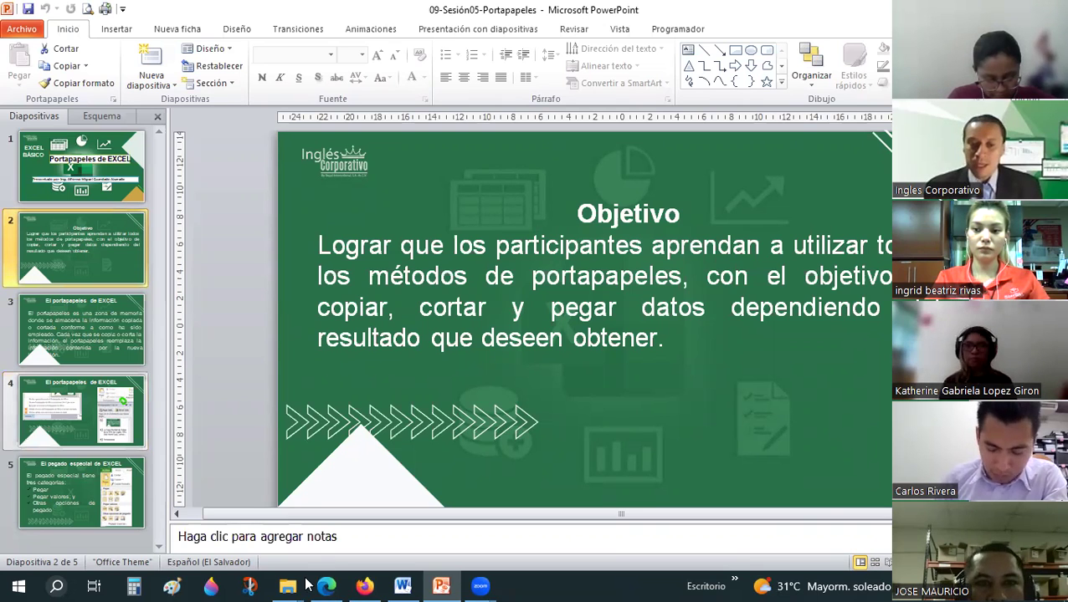
Open the 08-Sesión04 workbook from the 04-Excel Básico folder window.
mouse_move(292, 585)
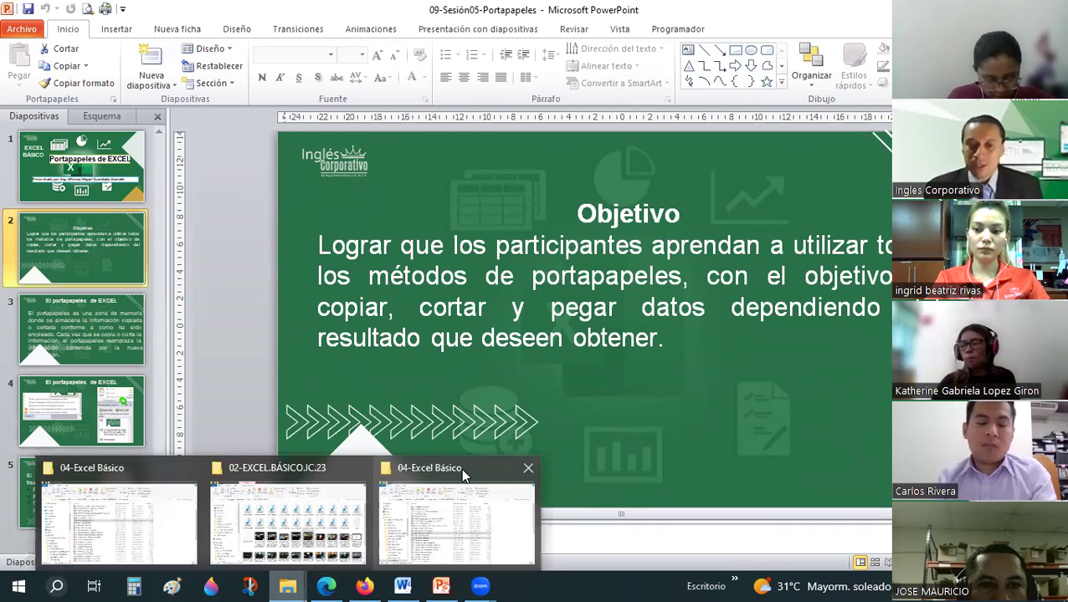
left_click(452, 515)
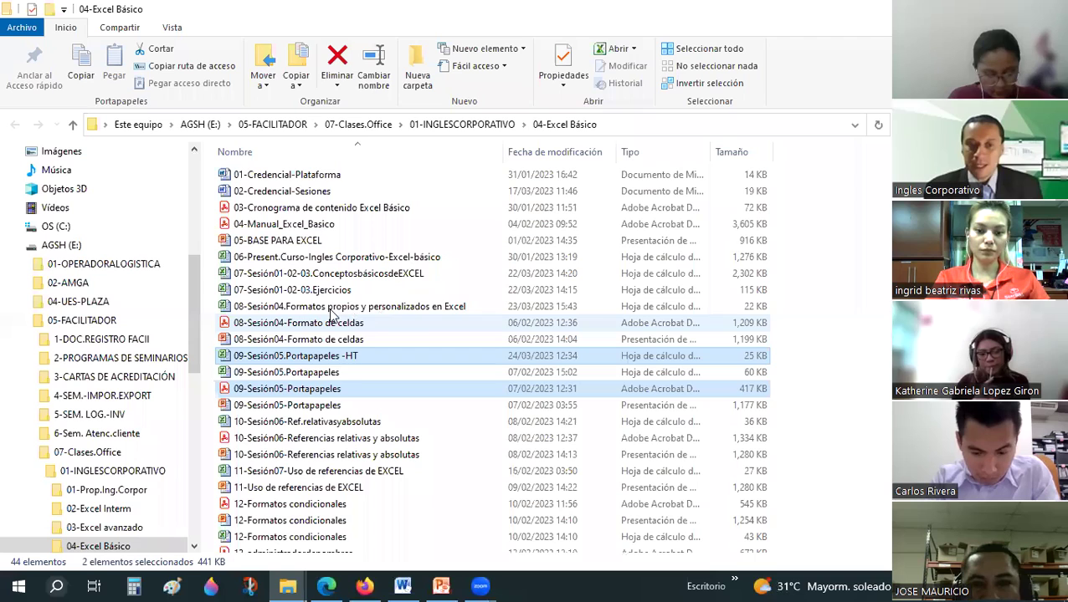
double_click(323, 307)
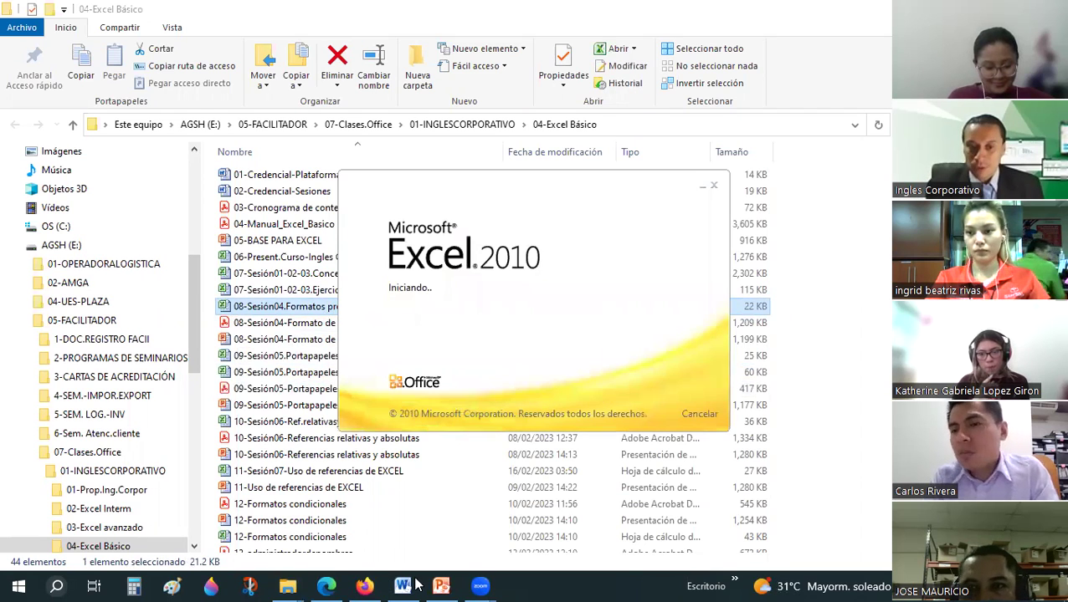
mouse_move(416, 586)
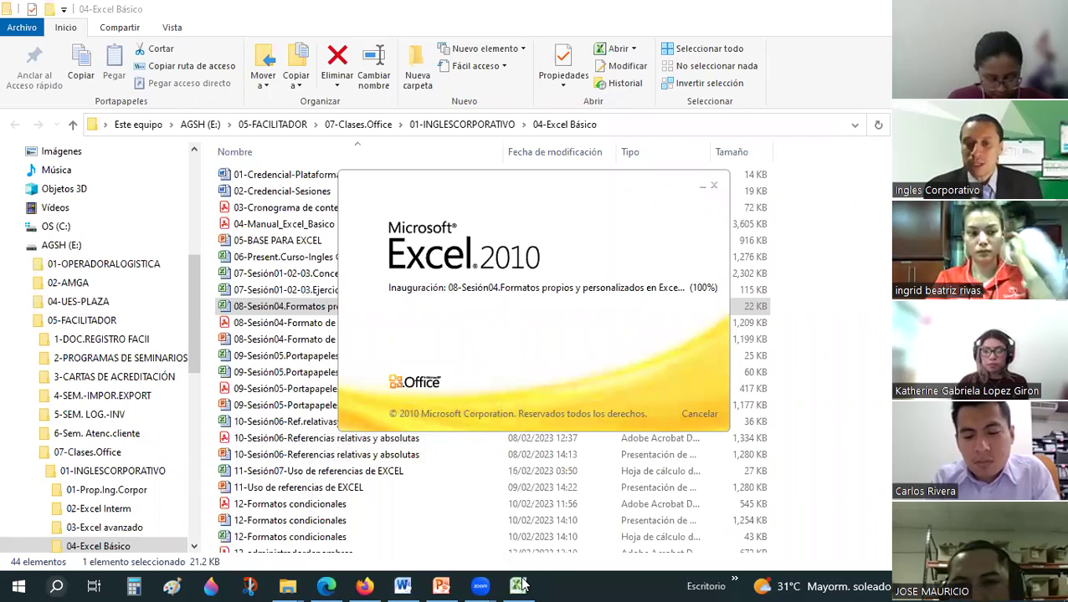
Autofit columns E and D so the Moneda and Número values replace the ##### marks.
scroll(622, 369, "down", 2)
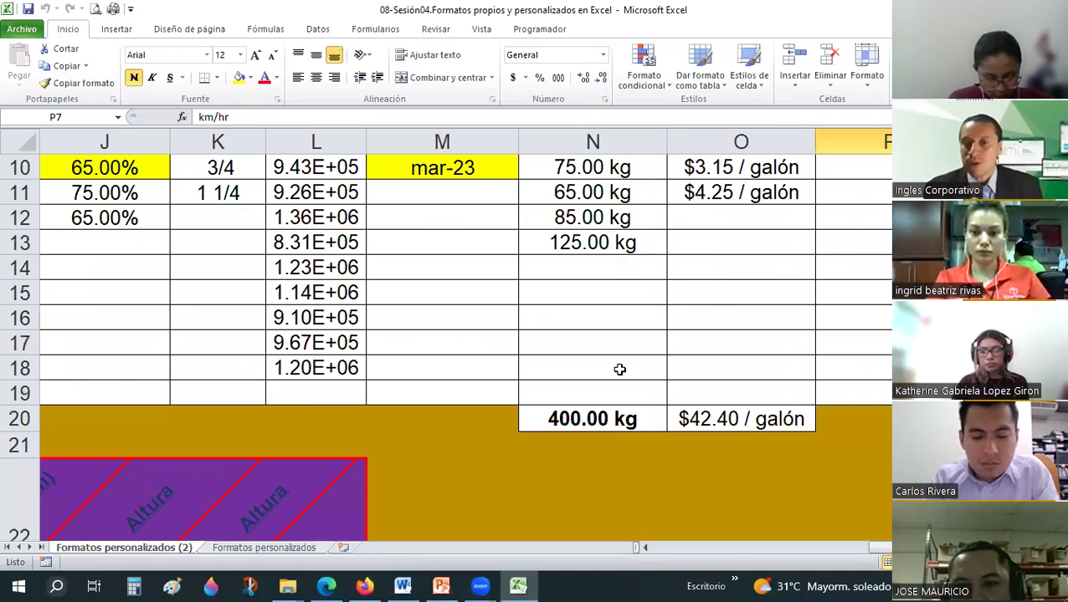
scroll(619, 370, "up", 1)
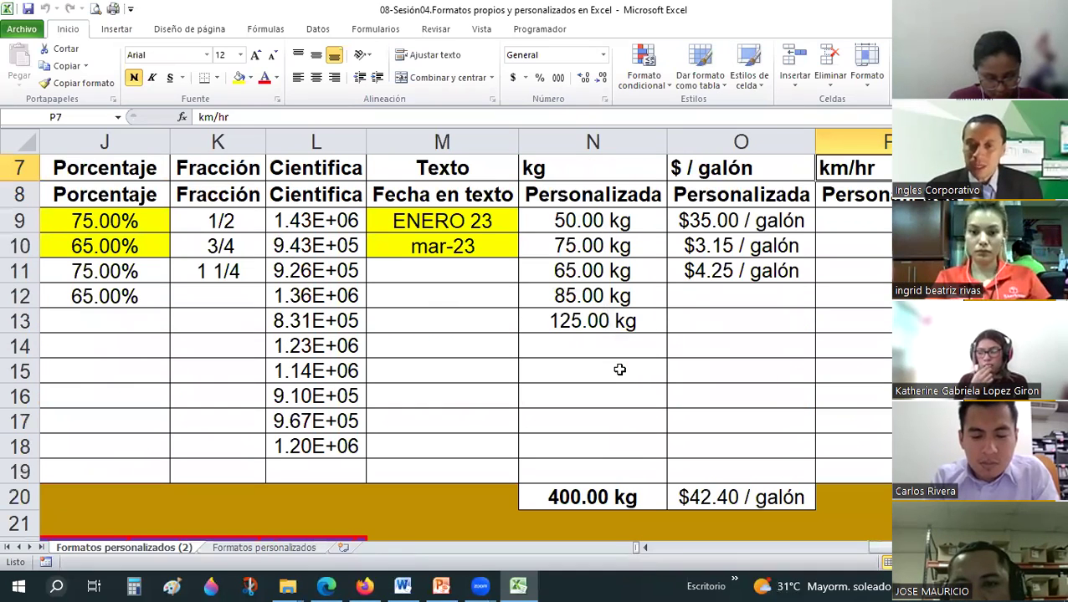
scroll(619, 370, "up", 1)
scroll(617, 369, "down", 1)
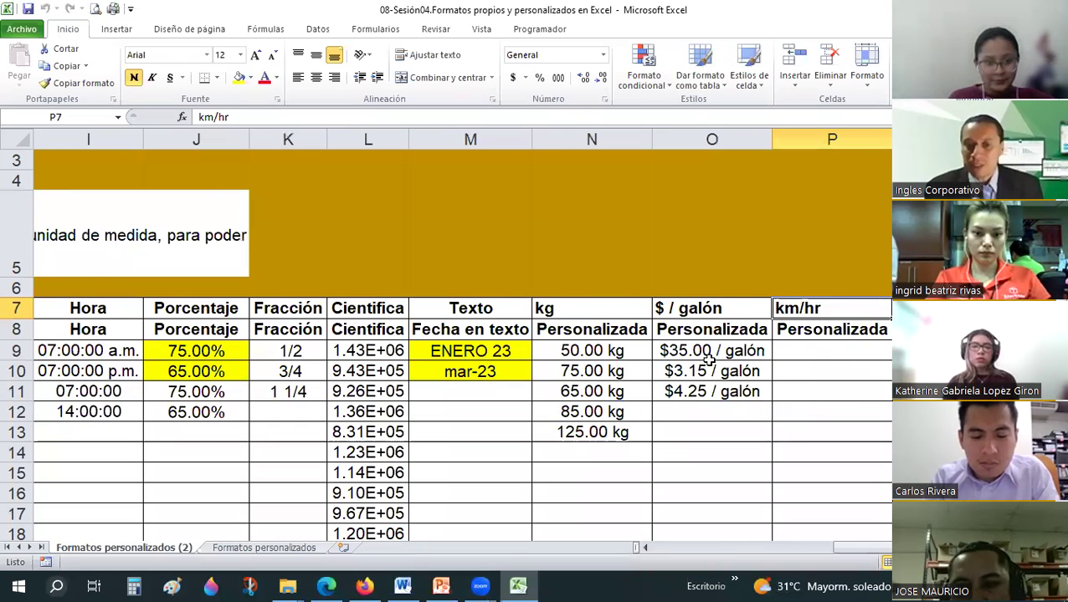
scroll(669, 388, "down", 1)
scroll(669, 388, "down", 1)
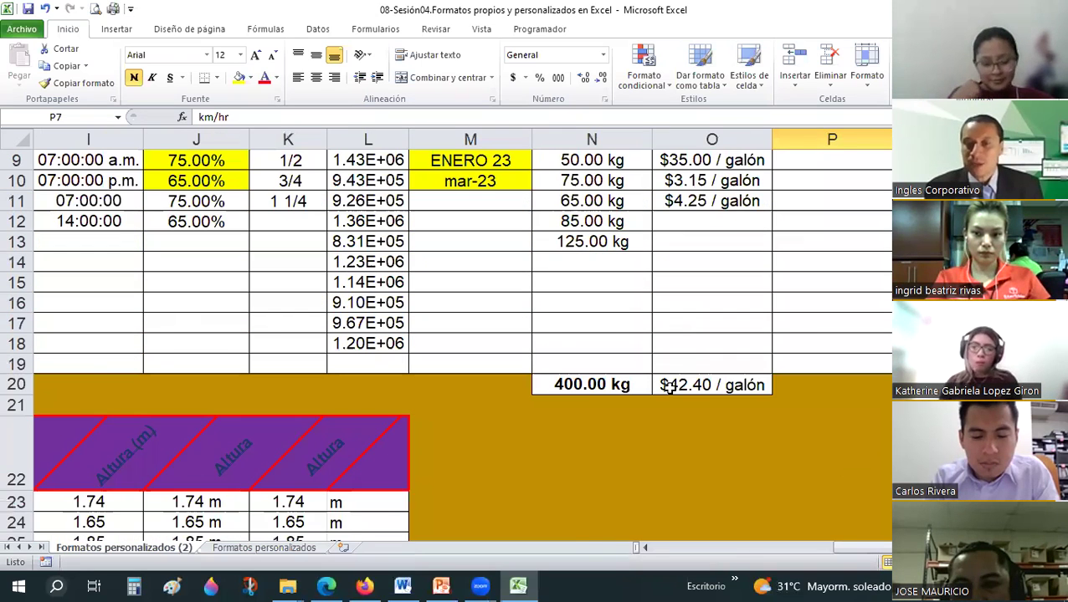
scroll(669, 388, "up", 2)
scroll(678, 381, "down", 1)
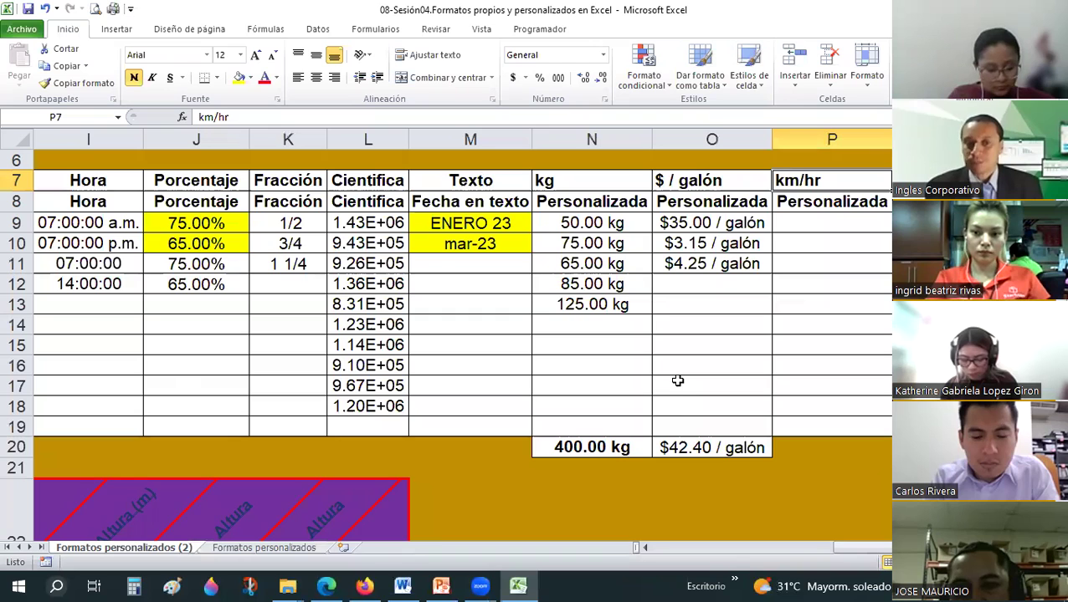
left_click(702, 550)
left_click_drag(702, 550, 768, 550)
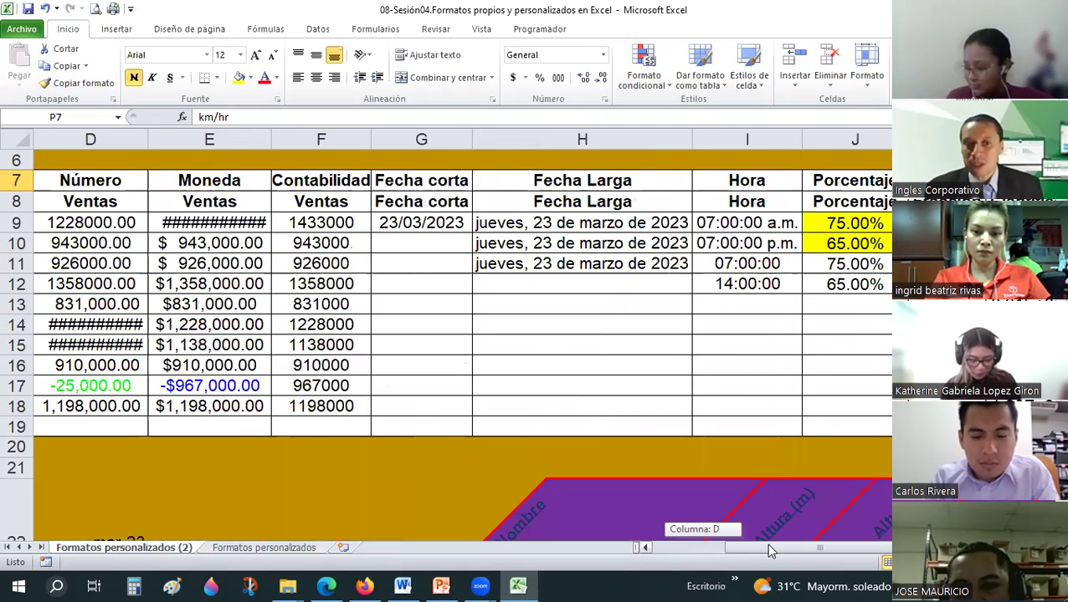
double_click(270, 139)
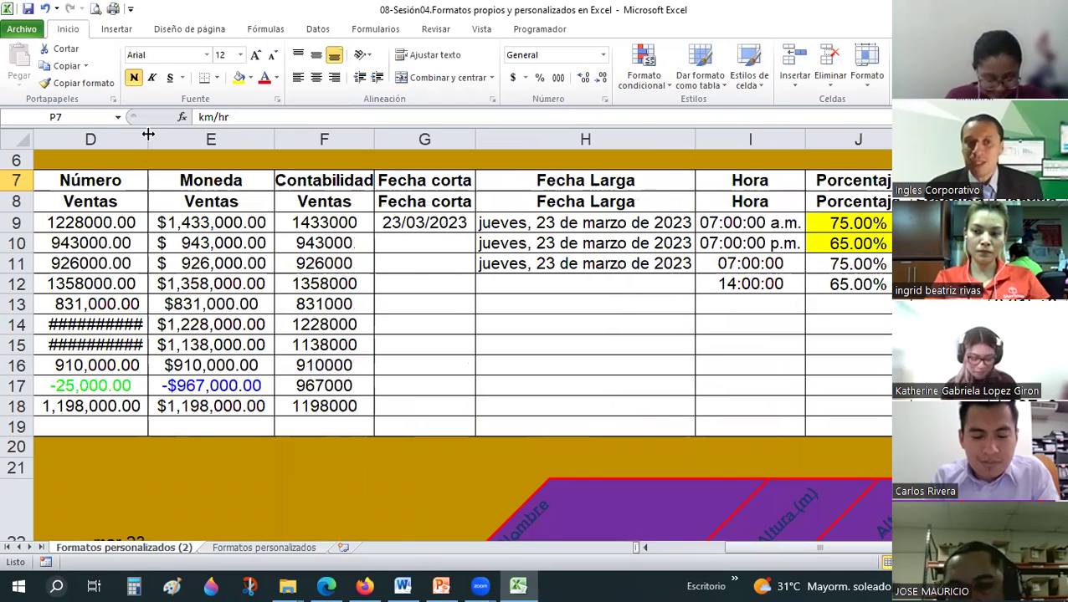
double_click(148, 137)
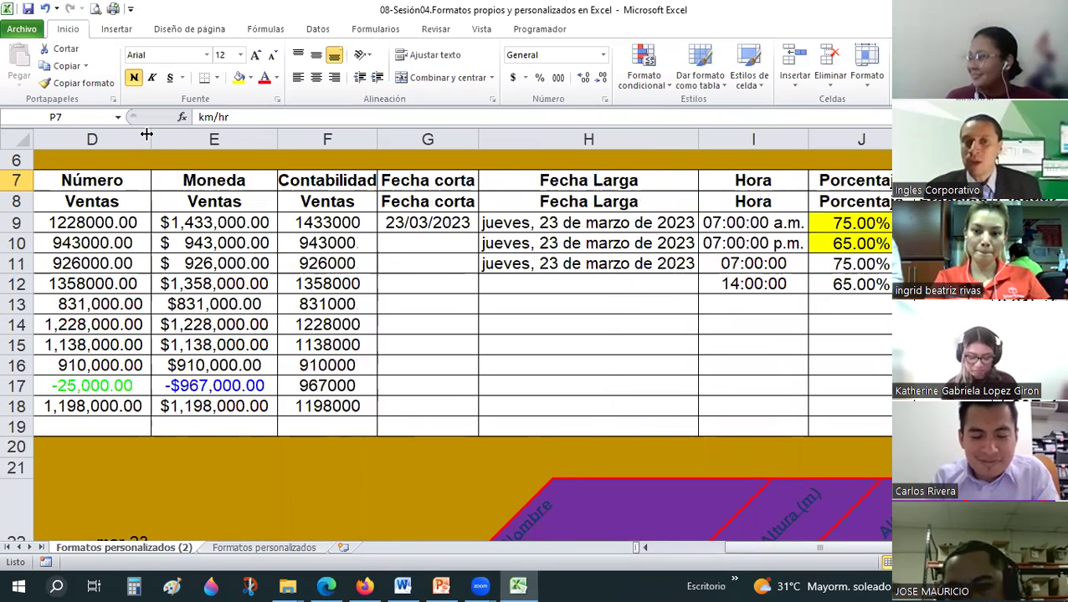
left_click(215, 242)
Select the 09-Sesión05.Portapapeles file in the 04-Excel Básico folder, then return to Excel.
mouse_move(295, 584)
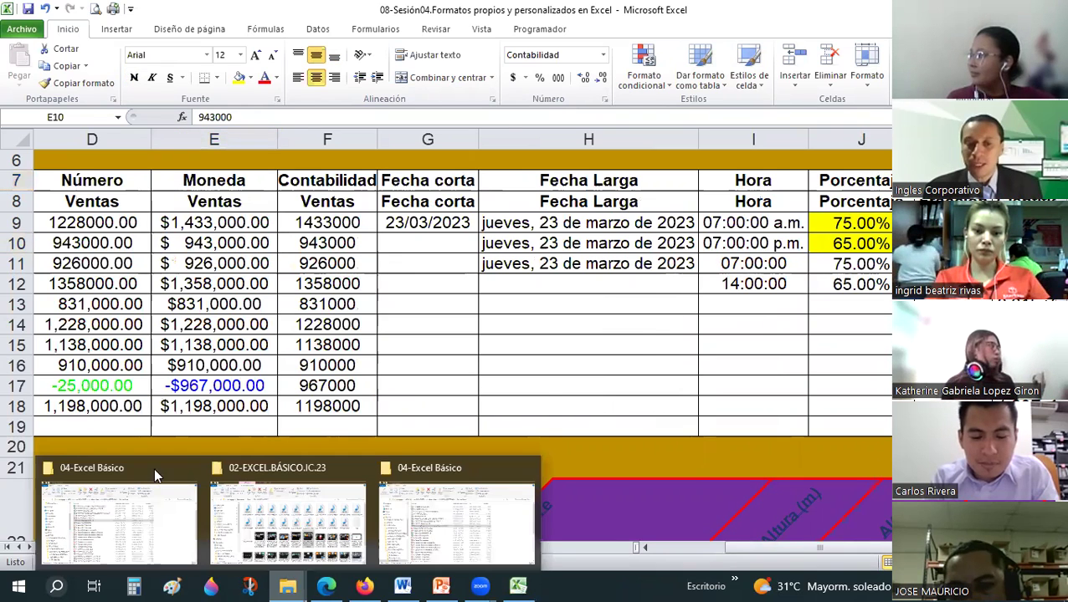
left_click(152, 474)
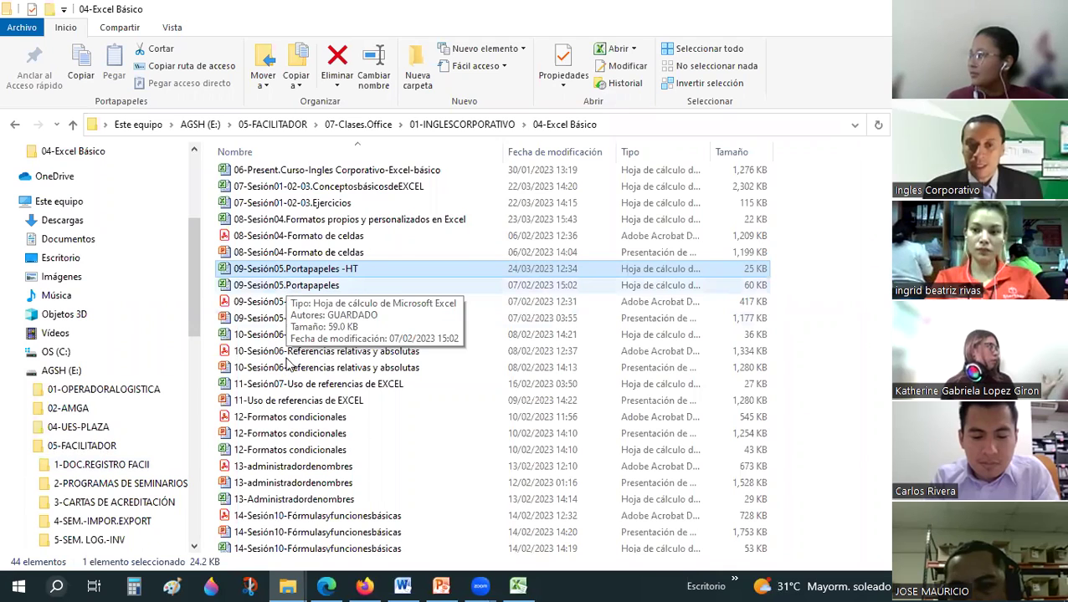
left_click(279, 287)
key("alt+Tab")
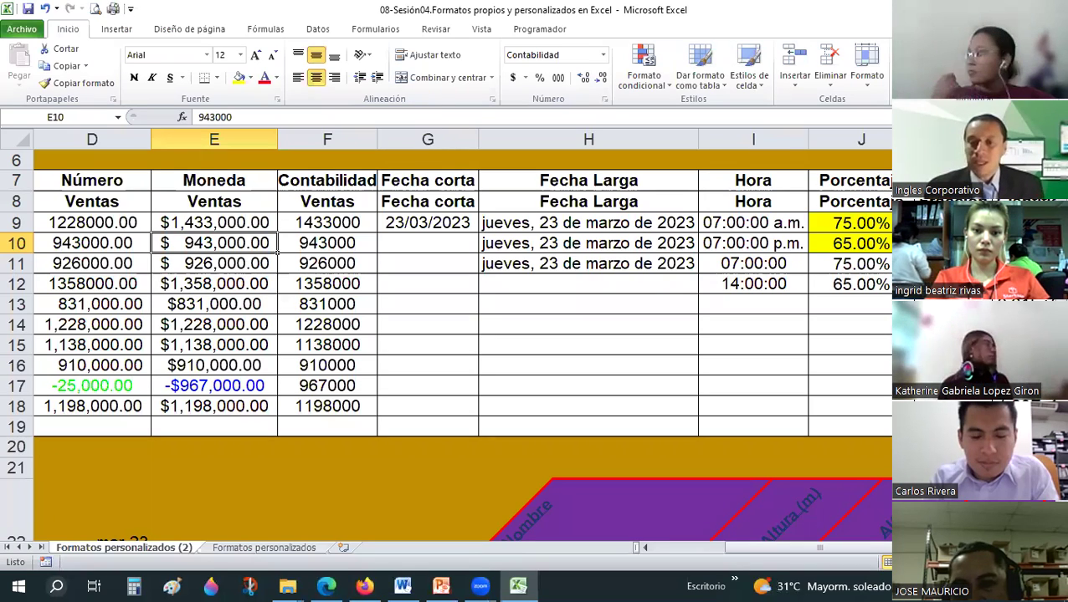
Inspect the time format in I9 and the custom formats along row 9 through O9.
left_click(768, 223)
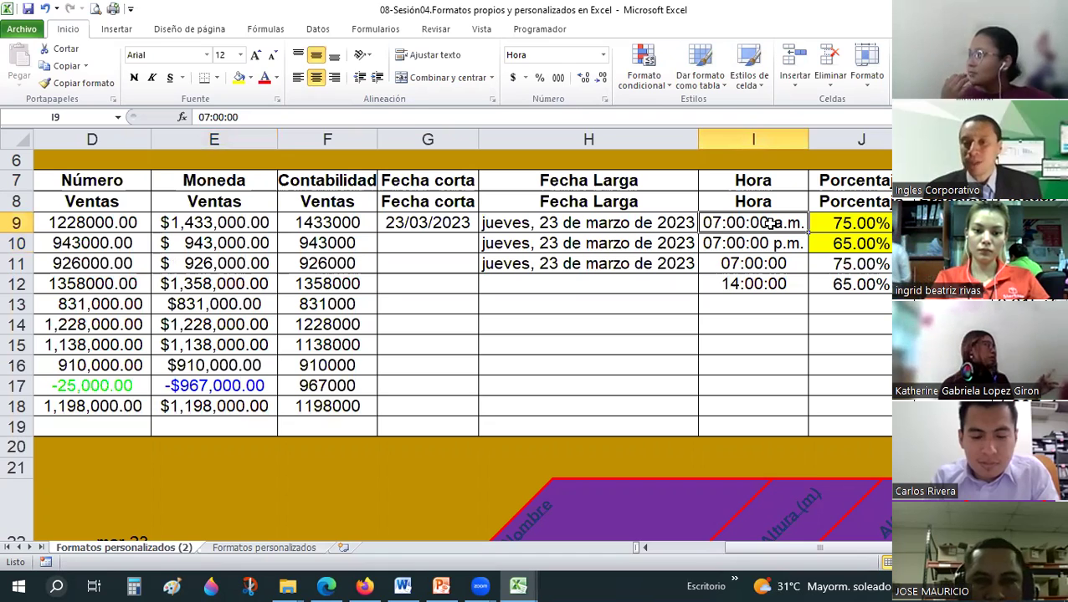
key("Right")
key("Right")
key("Right")
key("Right")
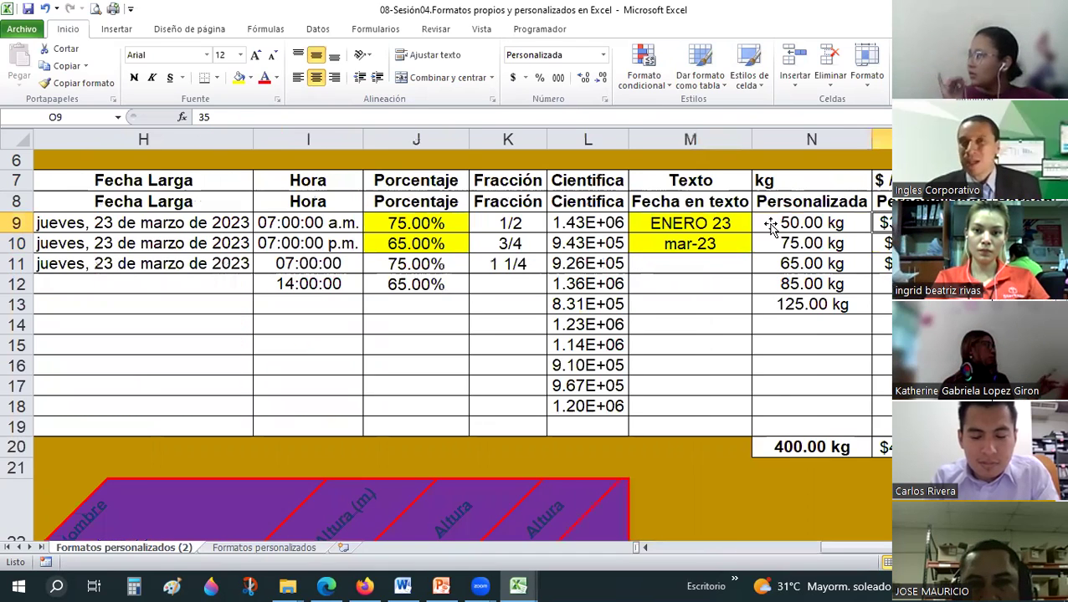
key("Right")
key("Right")
key("Right")
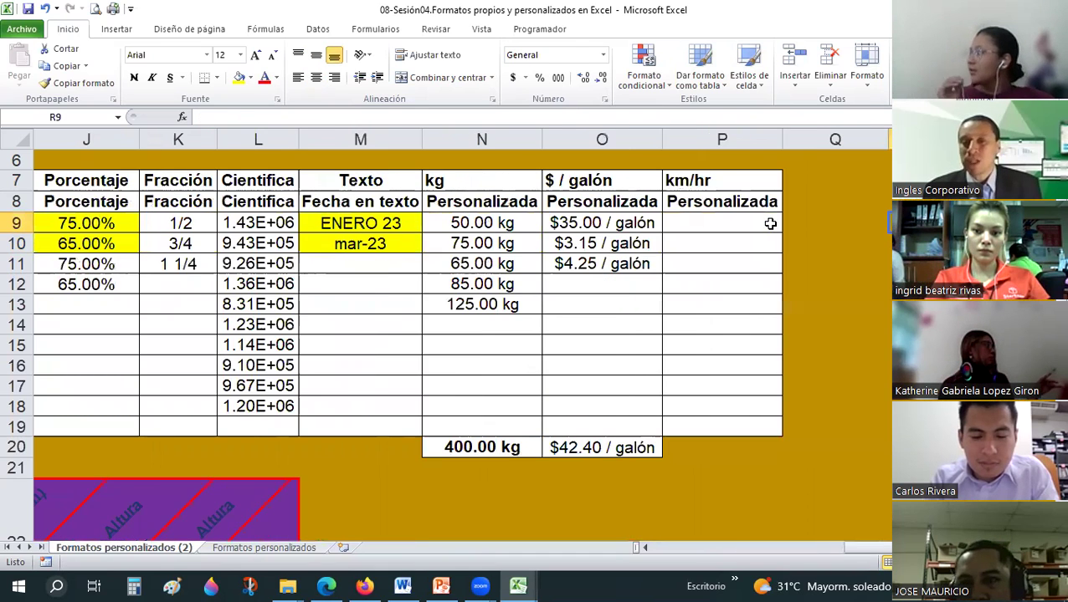
key("Left")
key("Left")
key("Left")
key("Right")
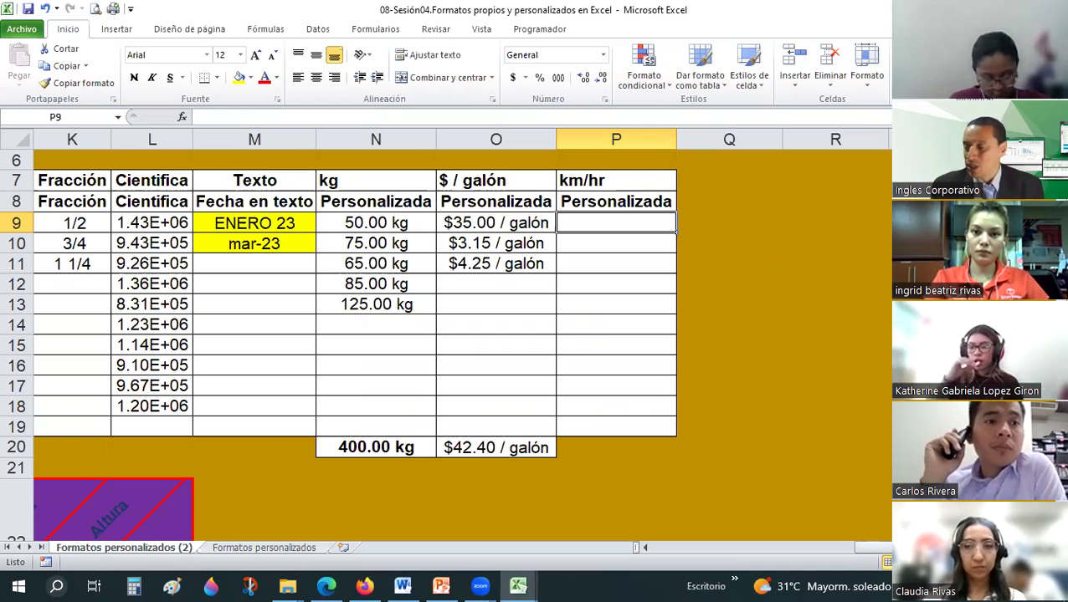
left_click(537, 329)
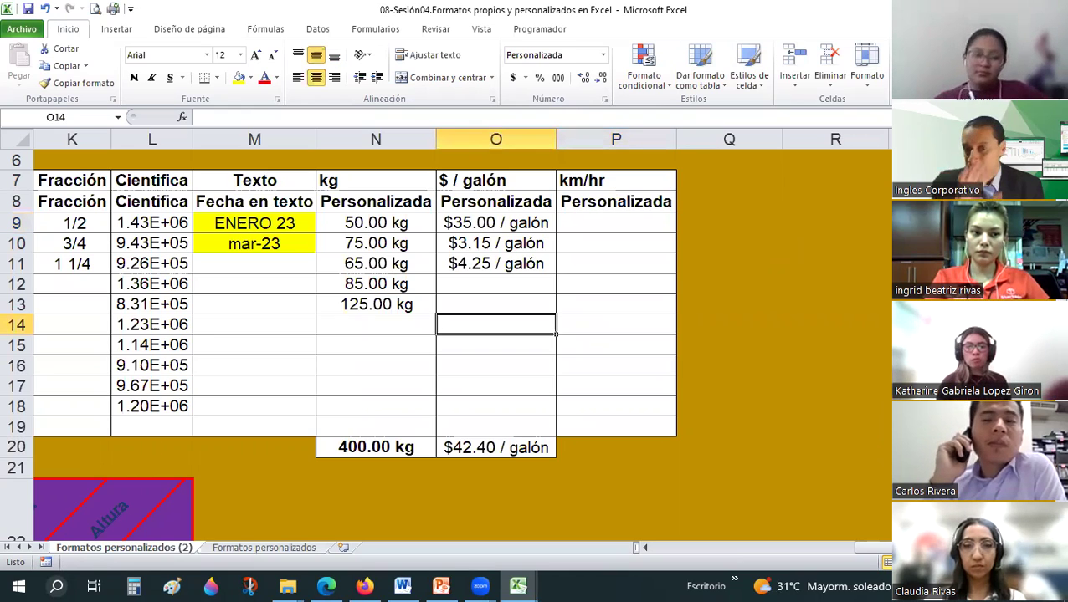
left_click(581, 348)
left_click_drag(605, 221, 605, 370)
mouse_move(611, 430)
left_mouse_down()
mouse_move(21, 395)
mouse_move(60, 426)
mouse_move(671, 438)
left_mouse_up()
left_click_drag(731, 551, 886, 570)
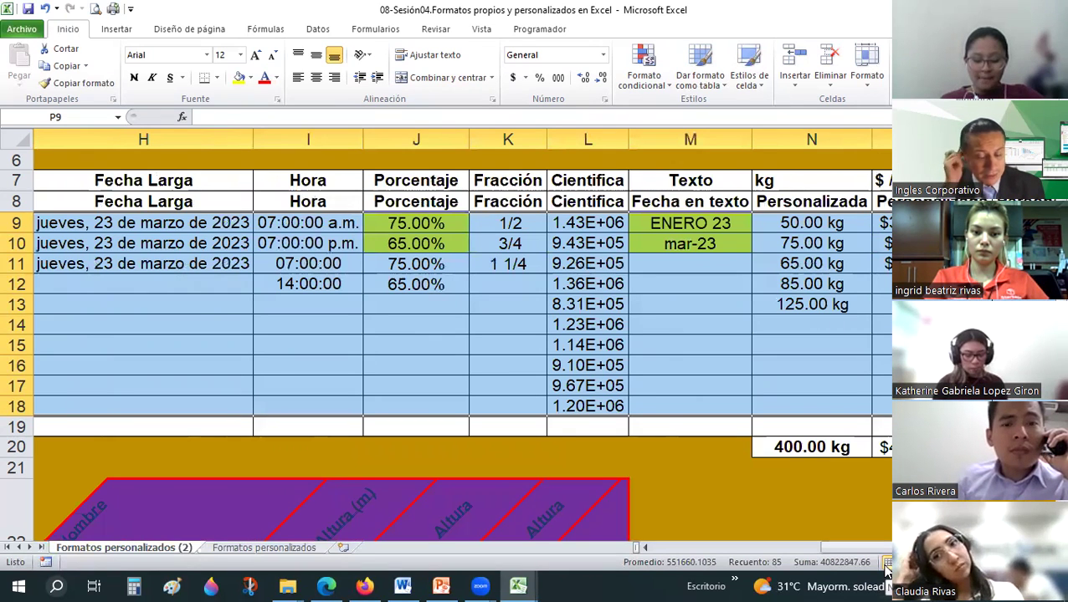
left_click(885, 345)
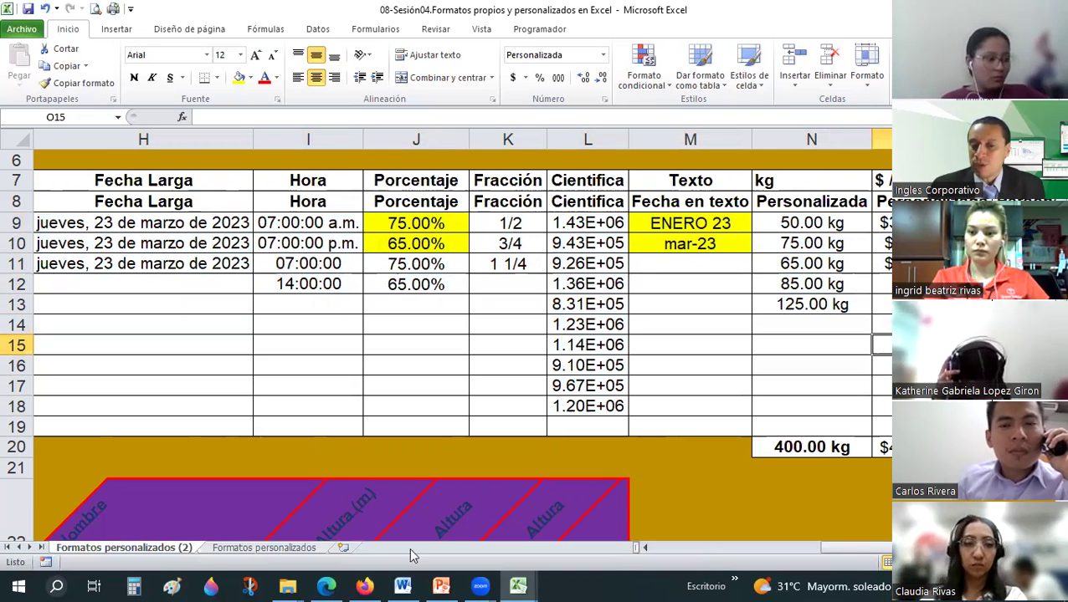
mouse_move(377, 585)
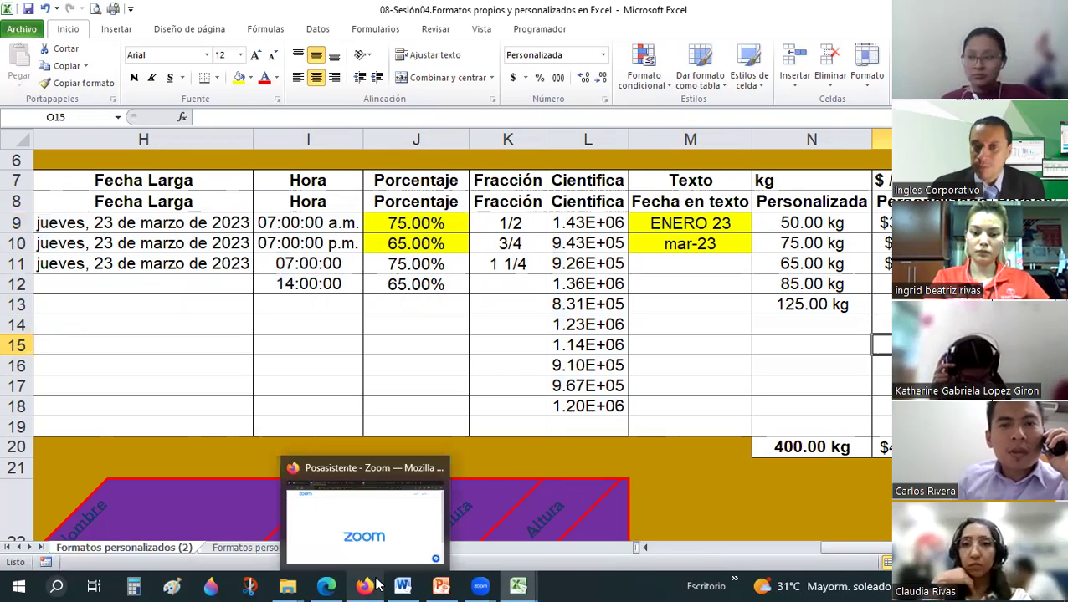
Bring the Inglés Corporativo course forward in Firefox and switch to the 1.7 Portapapeles lesson tab.
left_click(376, 585)
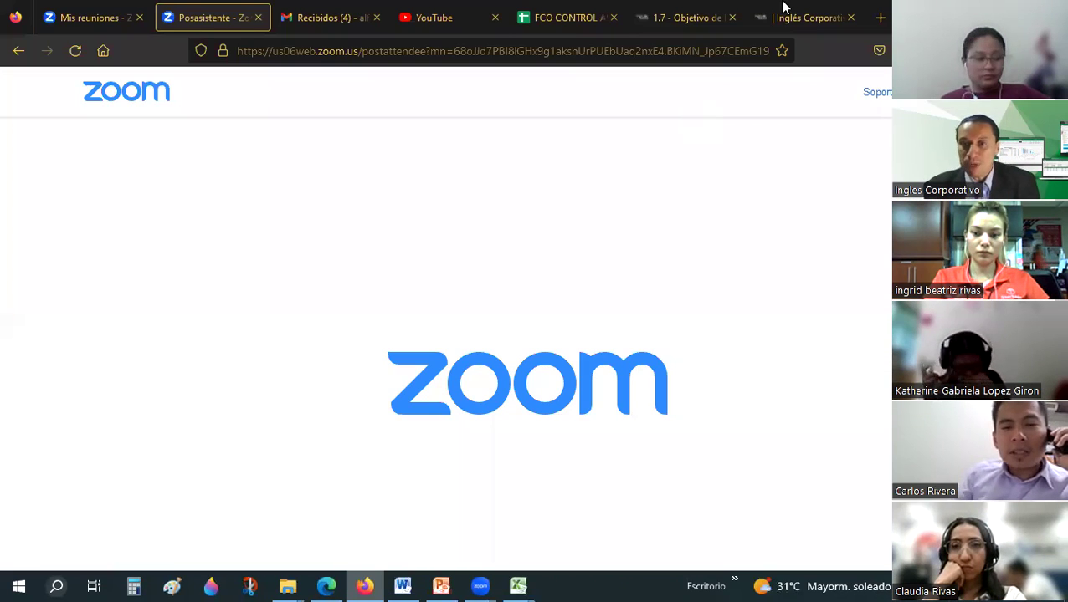
left_click(779, 13)
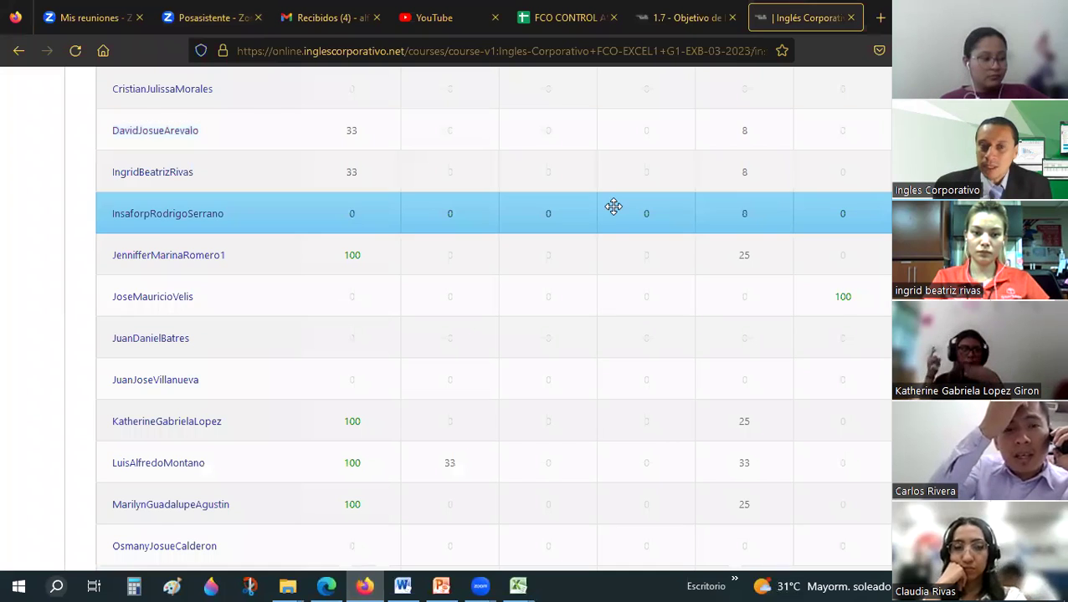
scroll(613, 206, "up", 3)
scroll(614, 206, "down", 1)
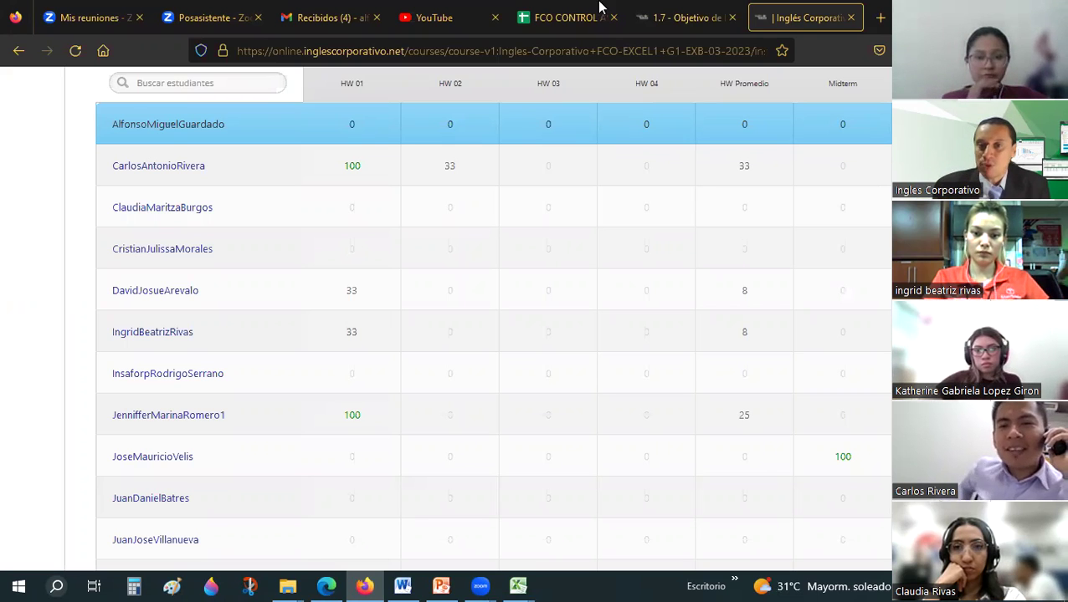
key("ctrl+shift+Tab")
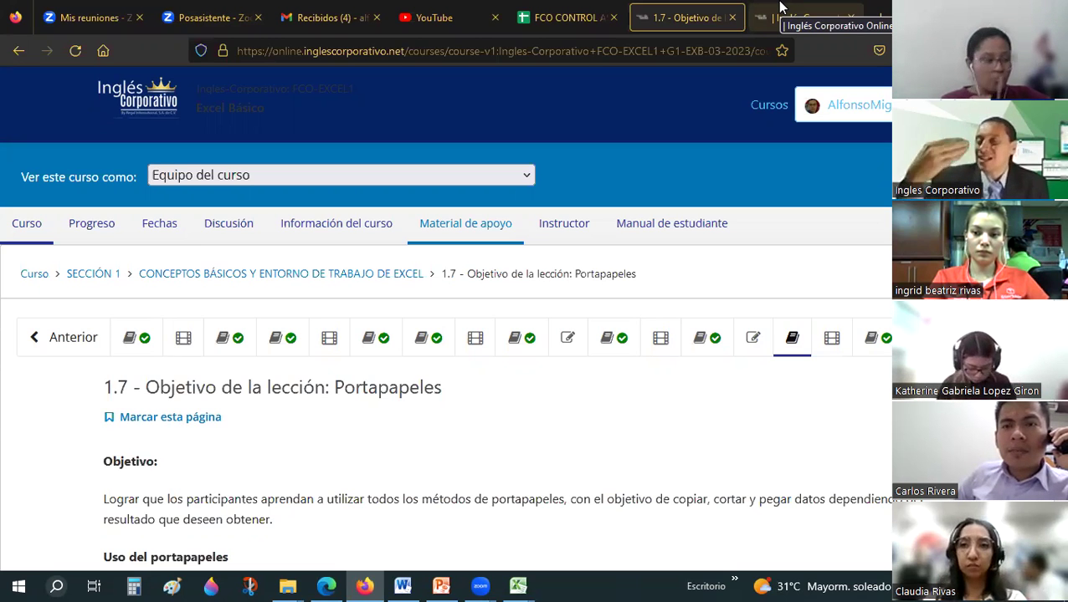
Scroll through the Libro de Calificaciones student list on the gradebook tab.
left_click(778, 10)
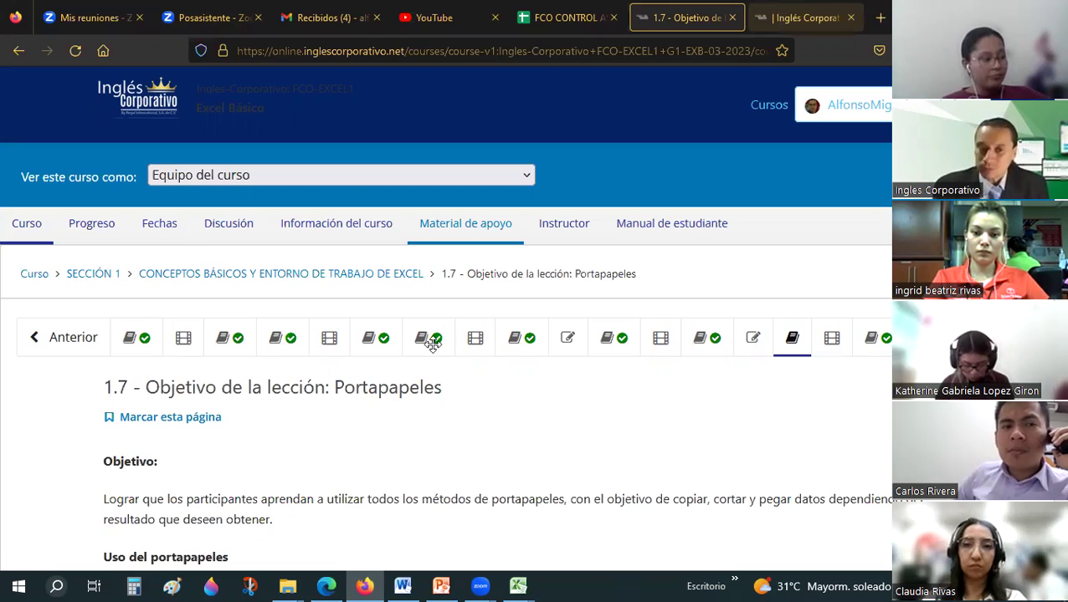
scroll(433, 344, "up", 2)
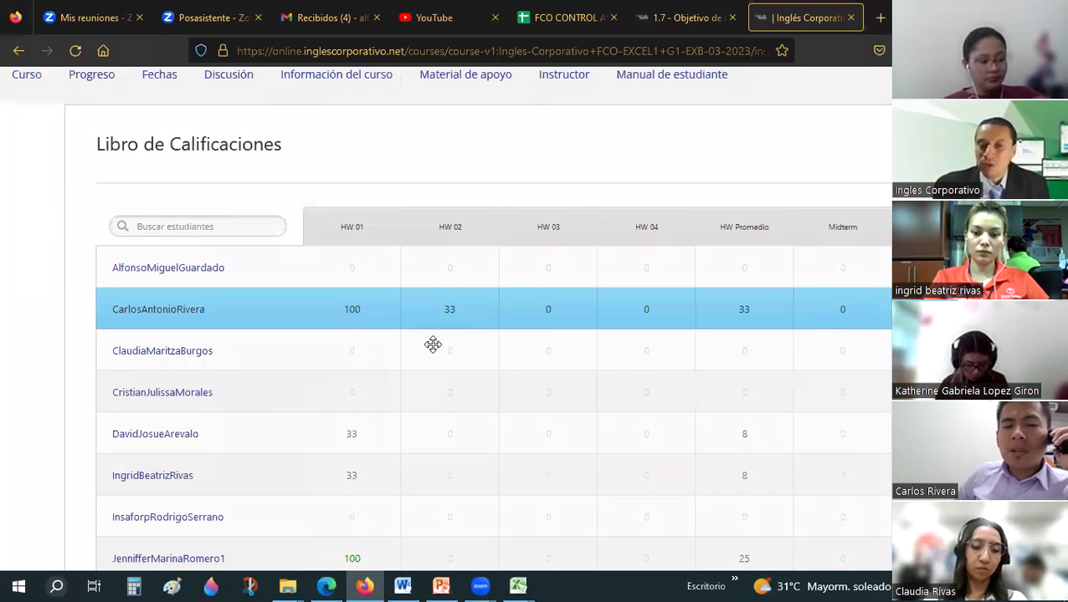
scroll(433, 344, "down", 5)
scroll(418, 360, "down", 2)
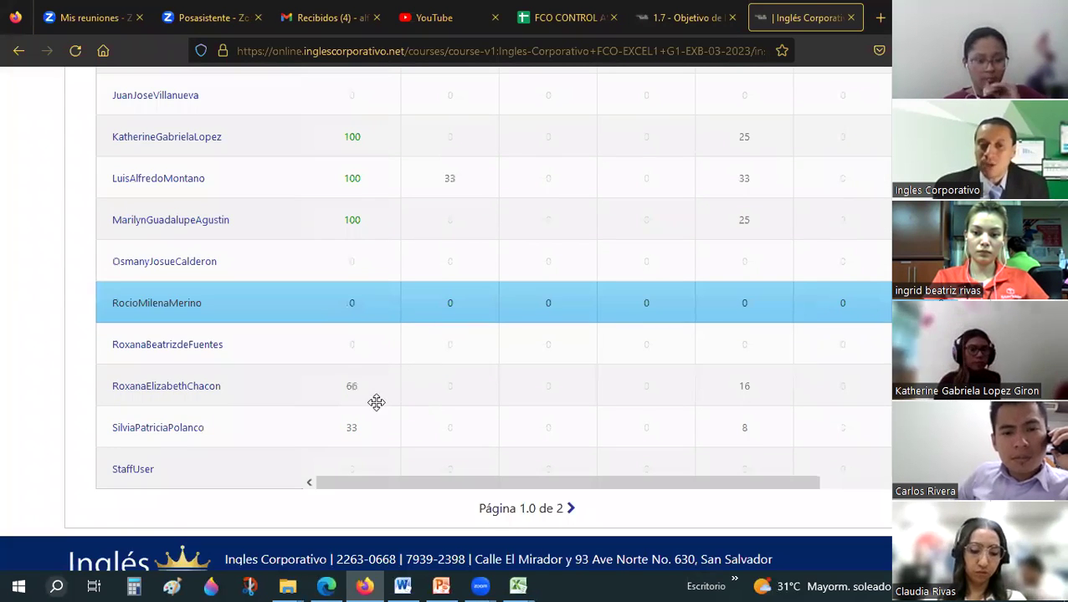
scroll(376, 403, "down", 1)
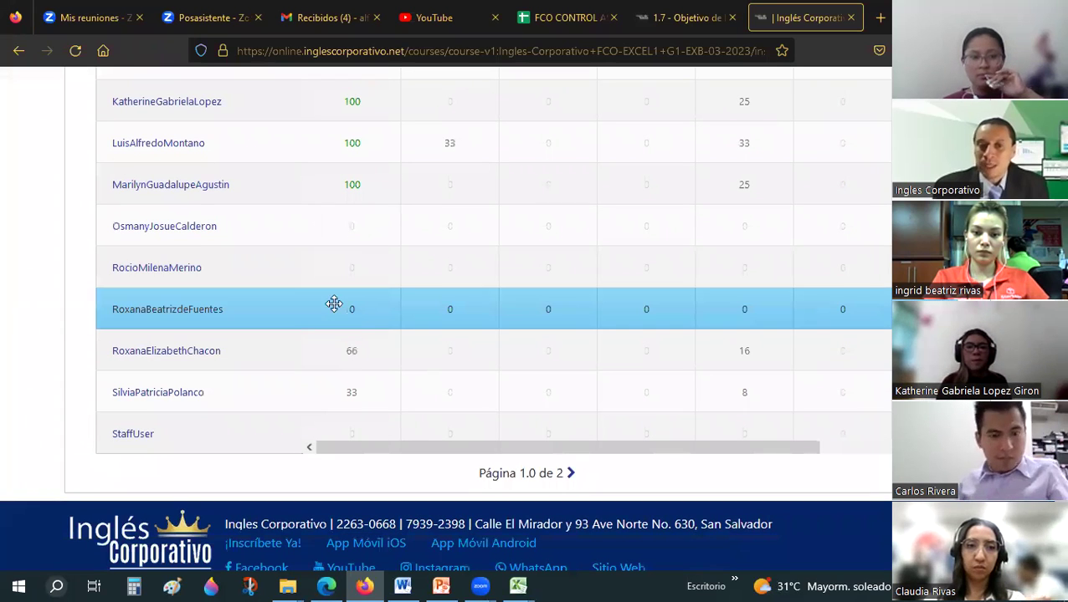
scroll(359, 316, "up", 5)
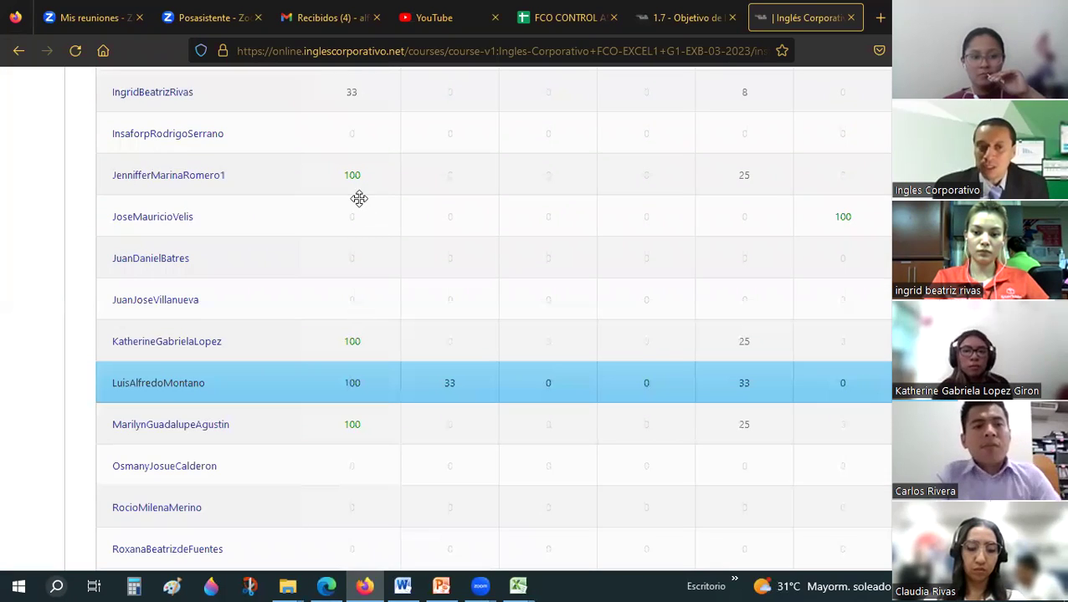
scroll(378, 306, "up", 4)
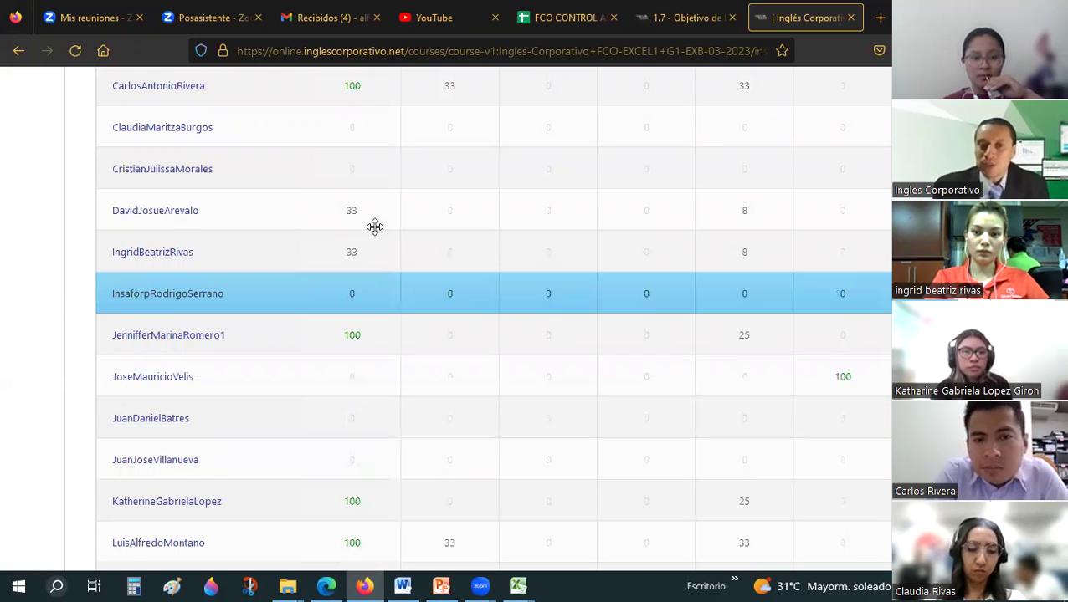
scroll(374, 226, "up", 4)
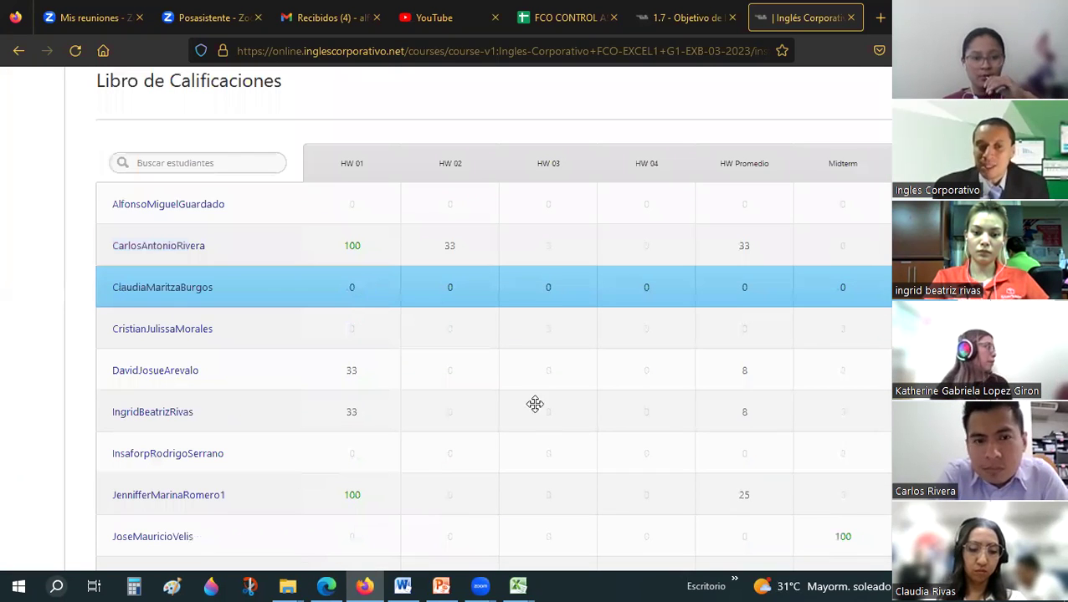
scroll(545, 405, "down", 2)
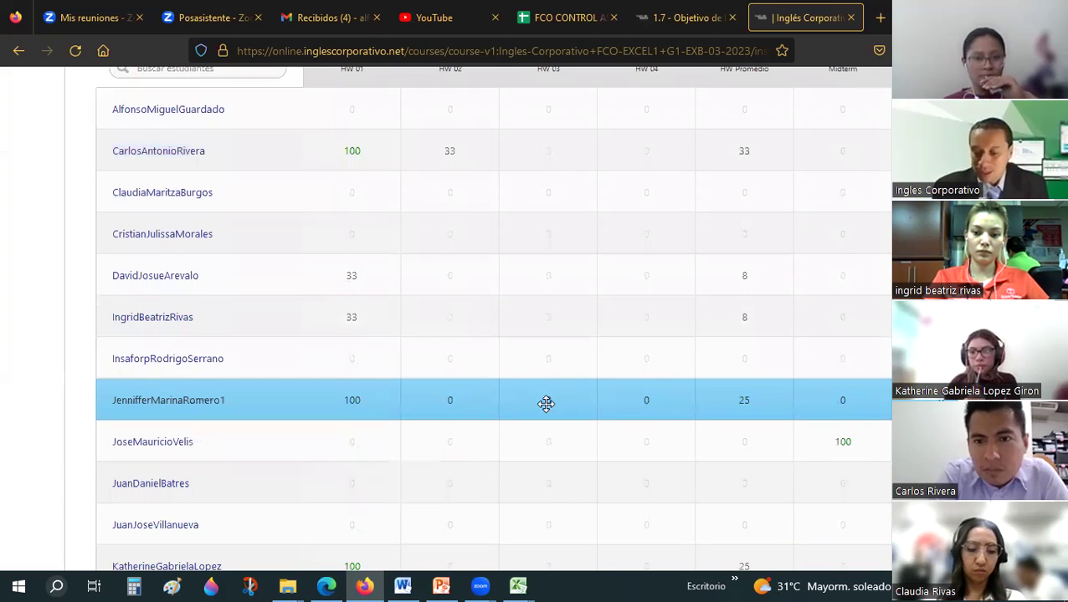
scroll(545, 404, "down", 1)
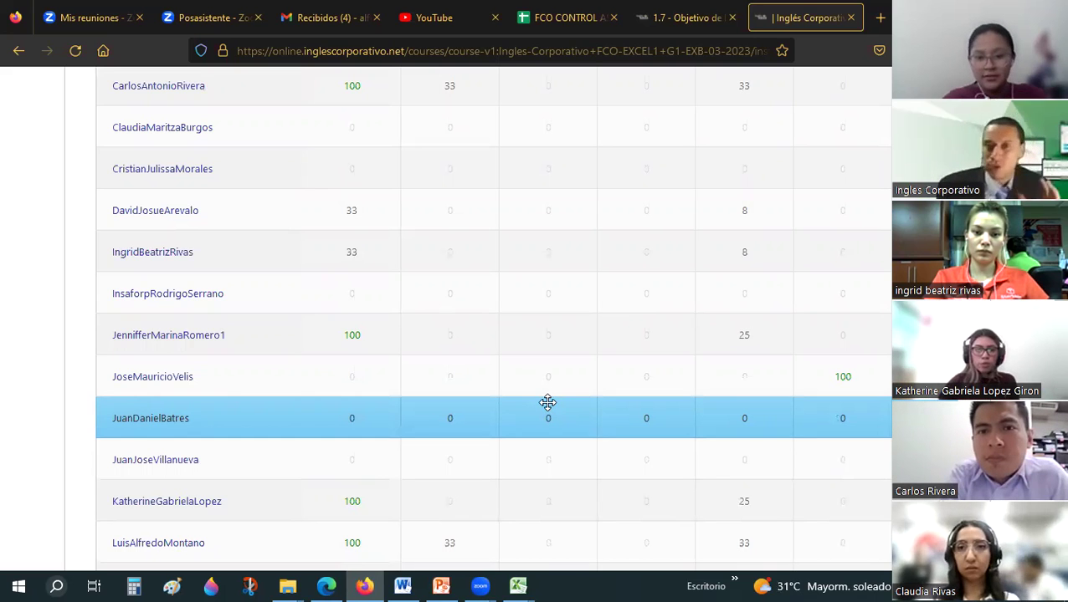
Return to the 09-Sesión05.Portapapeles workbook in Excel.
mouse_move(547, 403)
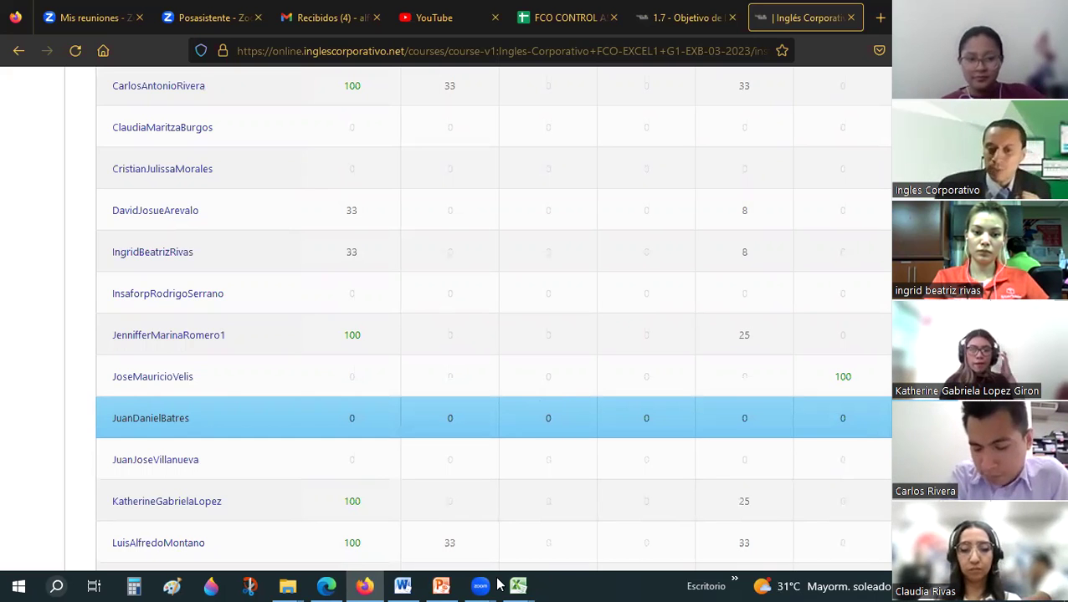
mouse_move(519, 585)
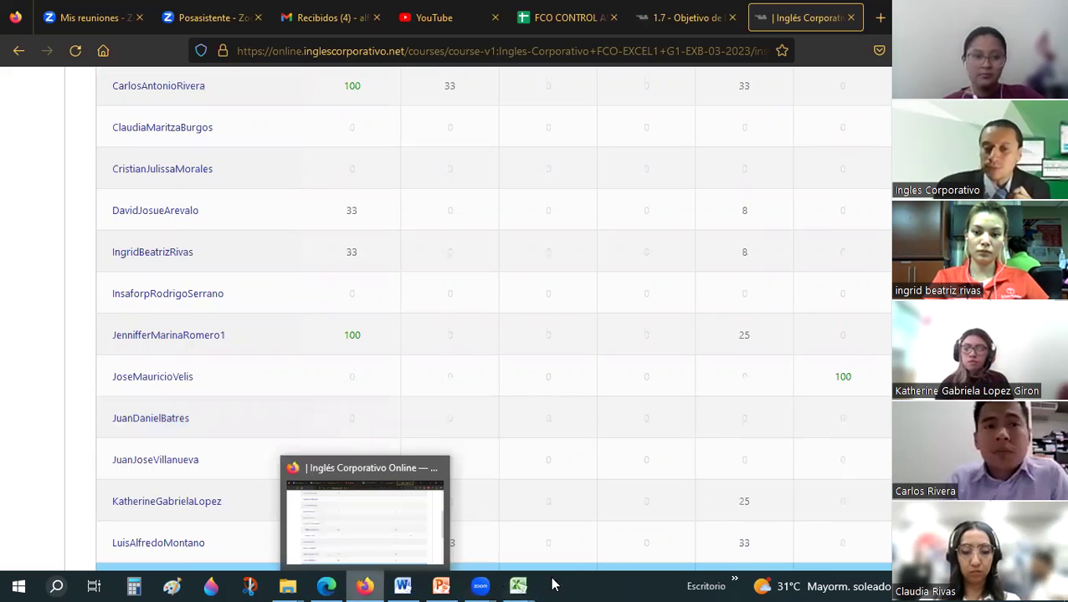
left_click(597, 477)
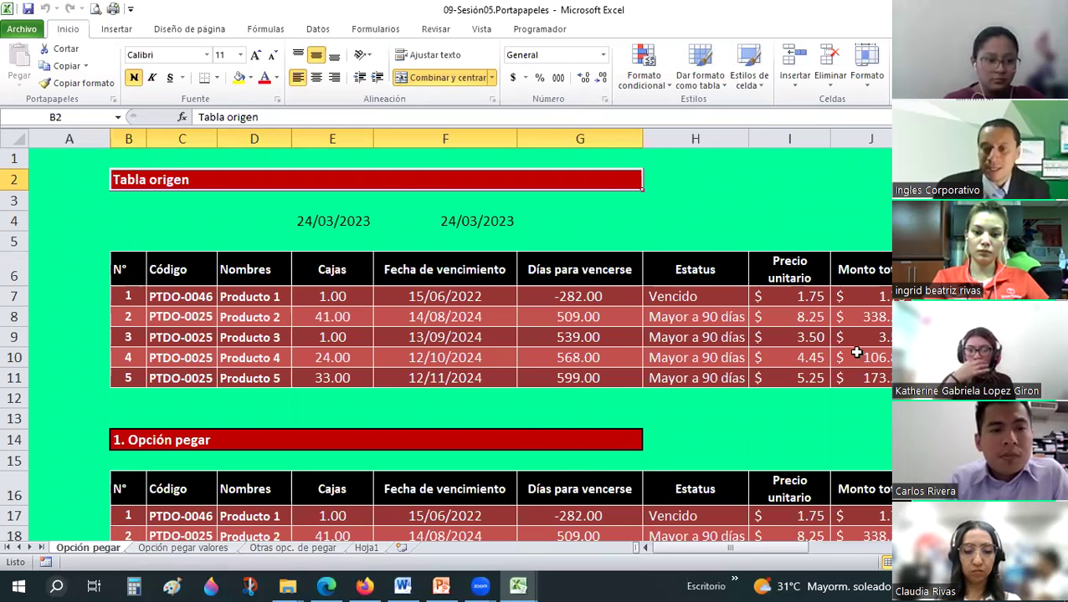
Blank the '1. Opción pegar' table A16:J21 with the format painter from a plain green cell.
scroll(856, 353, "down", 3)
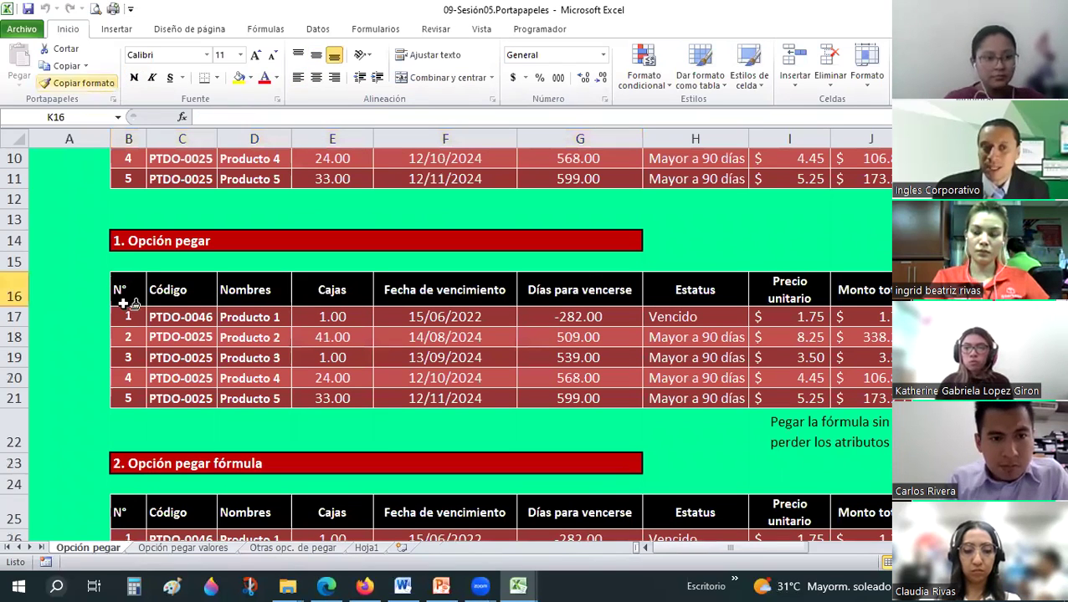
left_click(82, 83)
left_click_drag(70, 296, 870, 398)
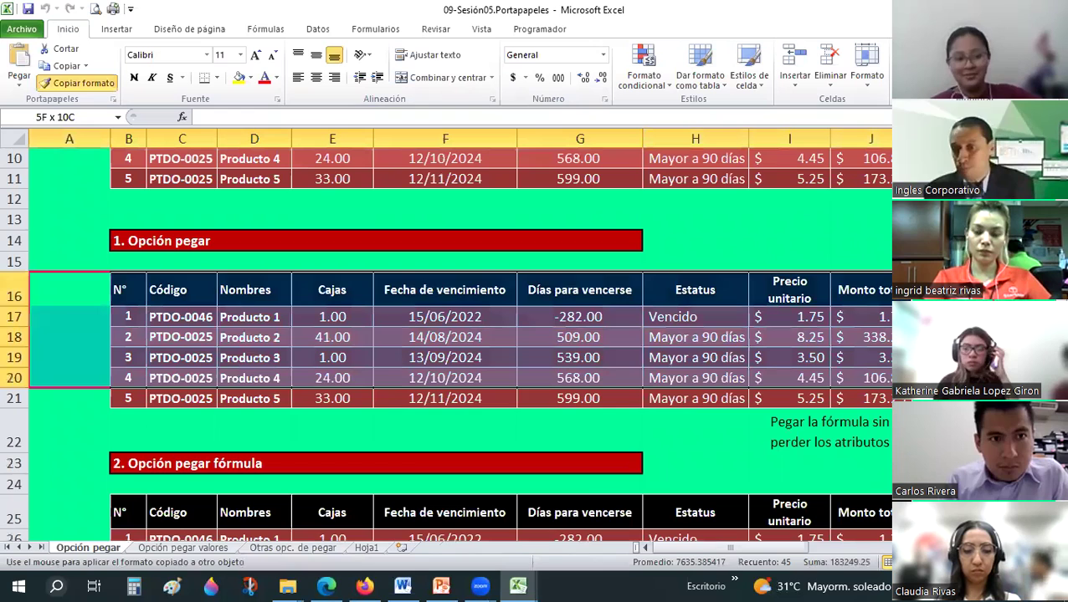
key("ctrl+z")
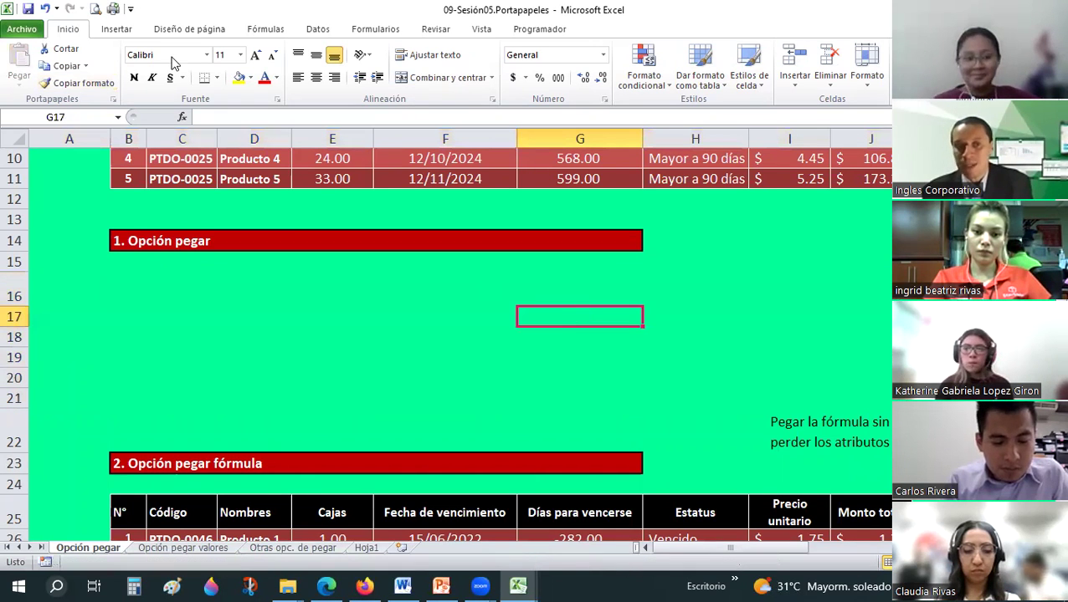
Blank the '2. Opción pegar fórmula' table A25:K31 the same way.
scroll(151, 275, "down", 4)
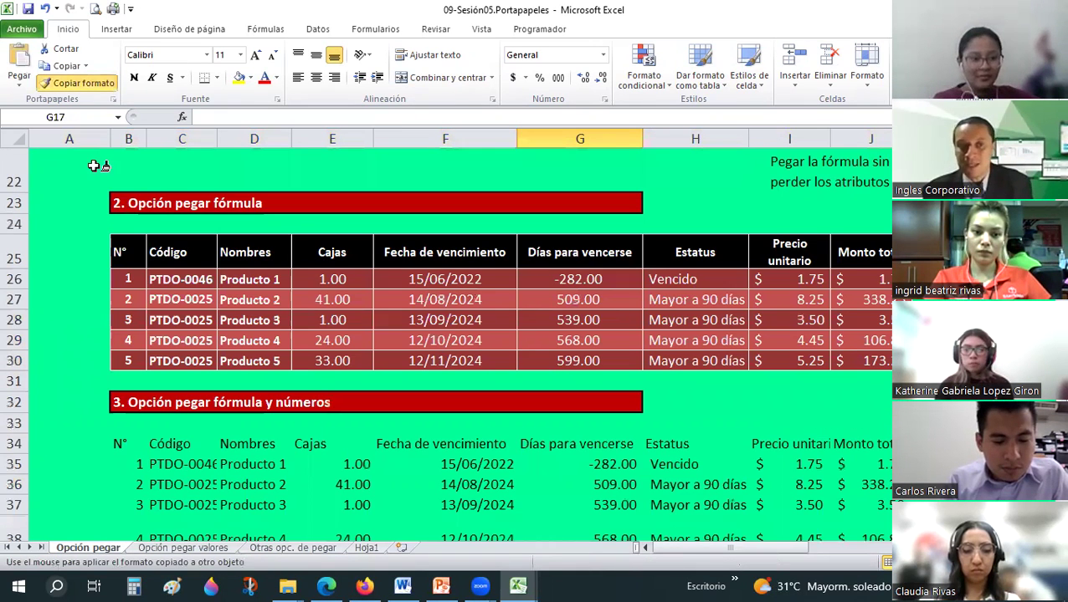
left_click_drag(69, 251, 912, 381)
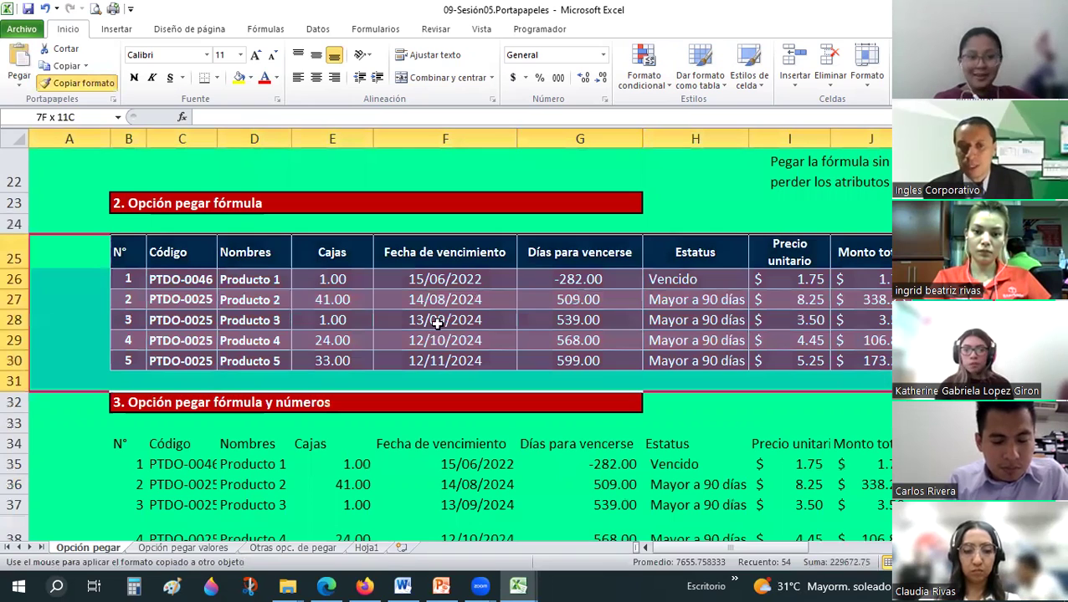
left_click_drag(437, 324, 237, 381)
scroll(722, 377, "down", 2)
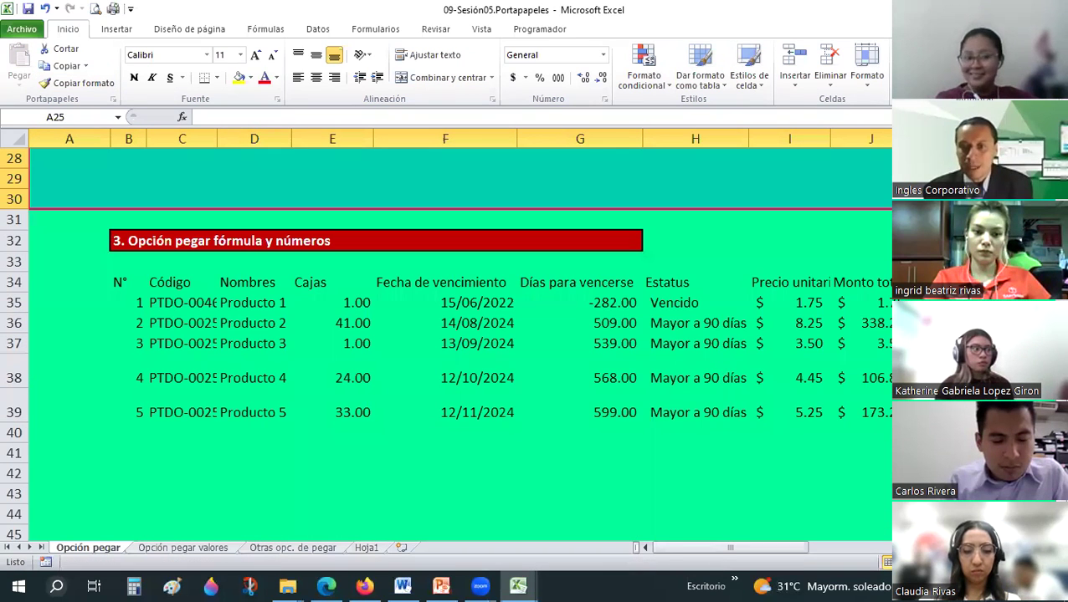
Paint L34's plain green format toward the B34:K40 and Trasnponer tables, undoing the misplaced paint.
left_click_drag(119, 282, 861, 518)
left_click_drag(785, 552, 795, 549)
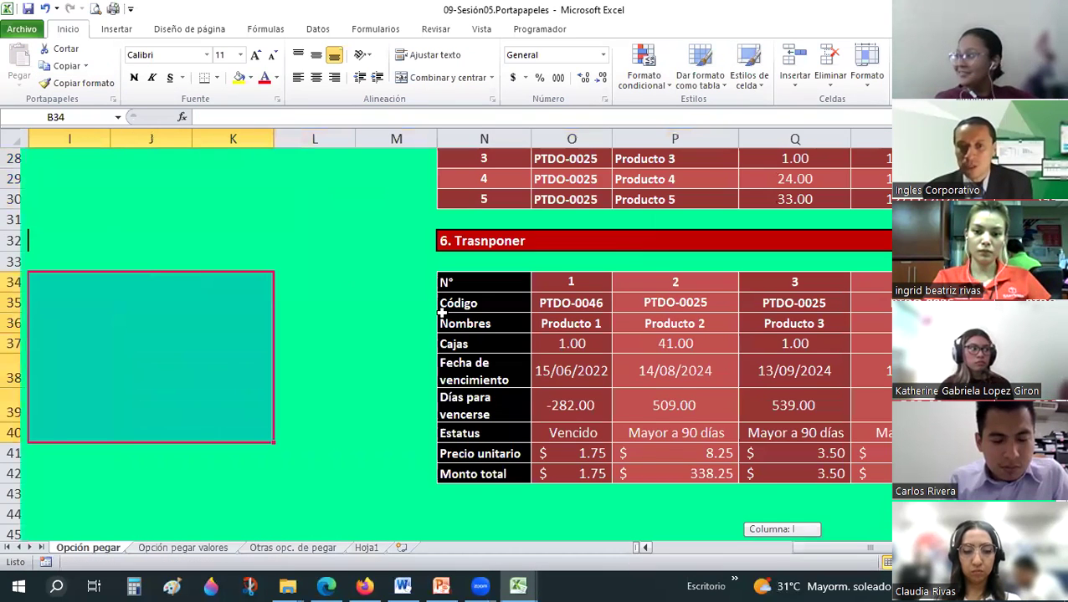
left_click(348, 277)
double_click(70, 83)
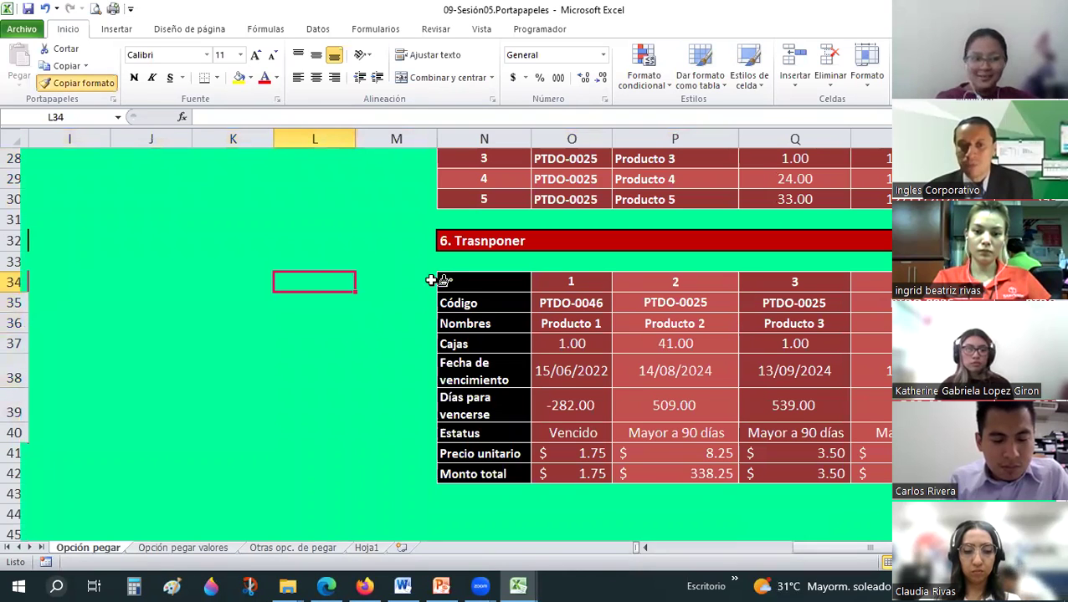
left_click(433, 281)
left_click_drag(889, 456, 886, 474)
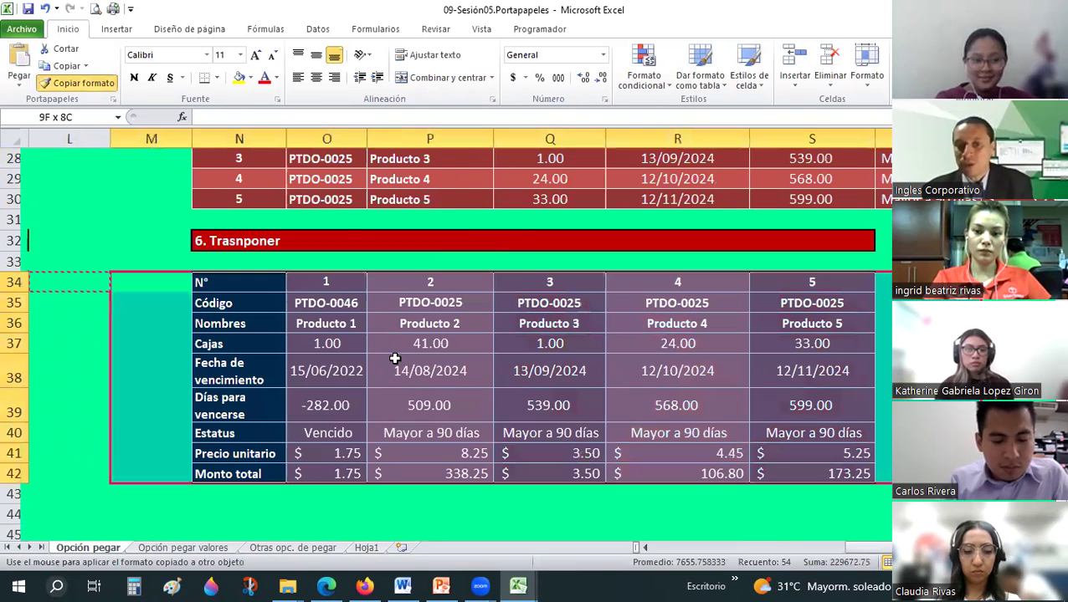
left_click_drag(394, 358, 393, 353)
key("ctrl+z")
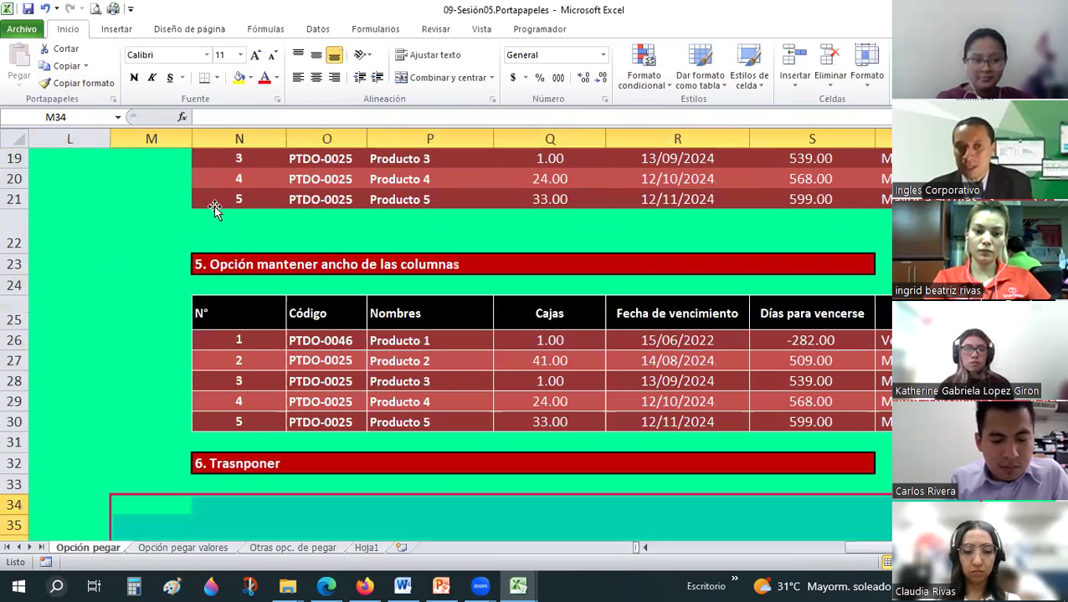
key("ctrl+c")
mouse_move(329, 319)
left_mouse_down()
mouse_move(874, 398)
mouse_move(502, 408)
left_mouse_up()
Blank the '4. Opción pegar sin formato' table using M16's plain green format.
scroll(512, 242, "up", 2)
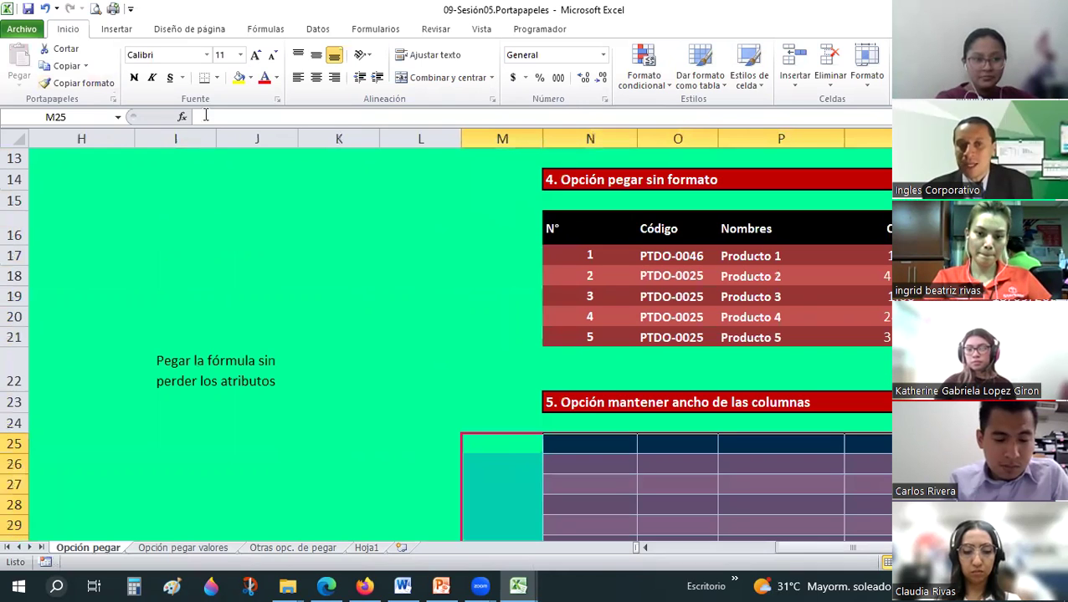
left_click(84, 83)
left_click(500, 240)
left_click_drag(502, 227, 887, 337)
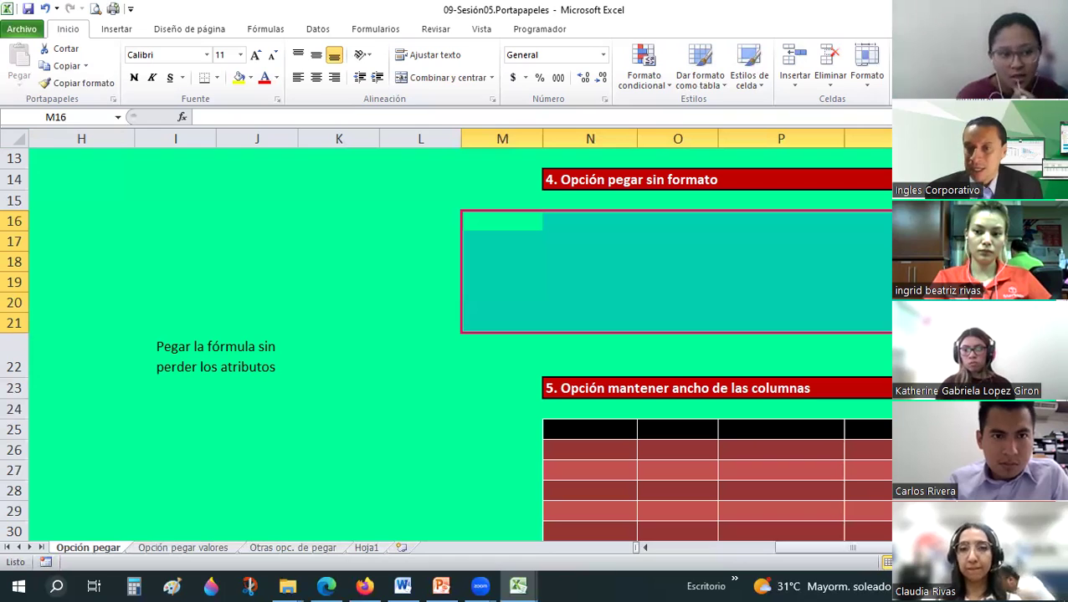
left_click(749, 254)
Paint M25's plain format over the section 5 mantener ancho table.
scroll(475, 335, "down", 2)
left_click(536, 309)
left_click(77, 83)
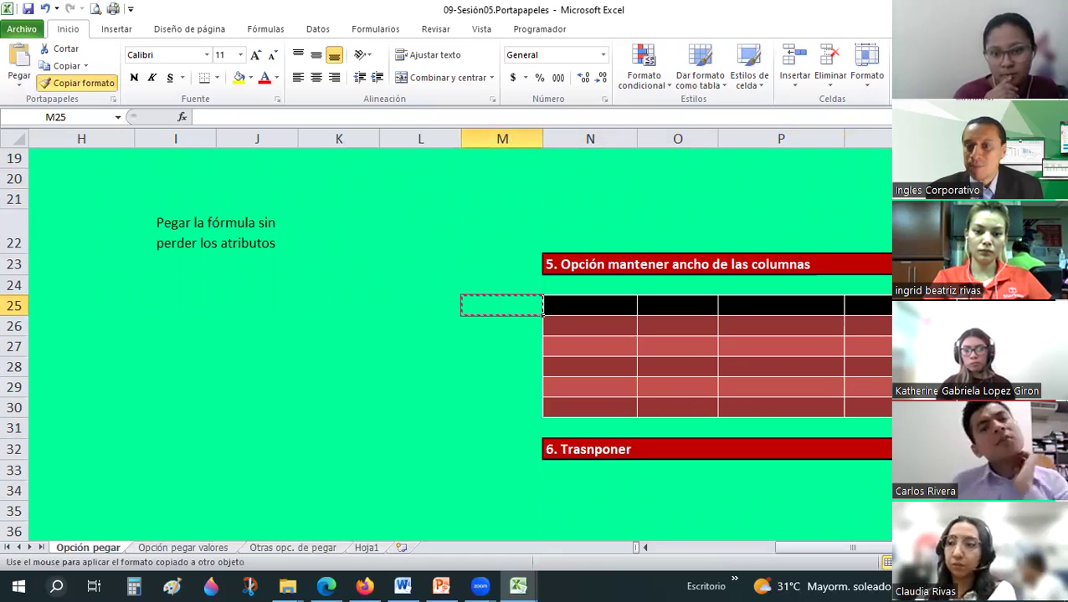
scroll(460, 334, "right", 3)
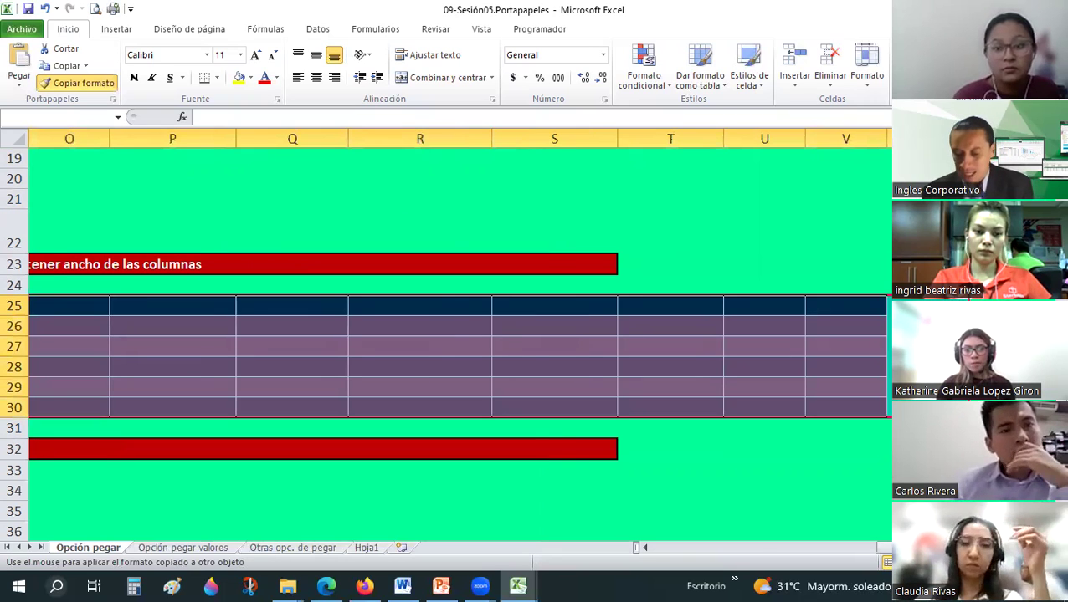
left_click_drag(33, 306, 870, 408)
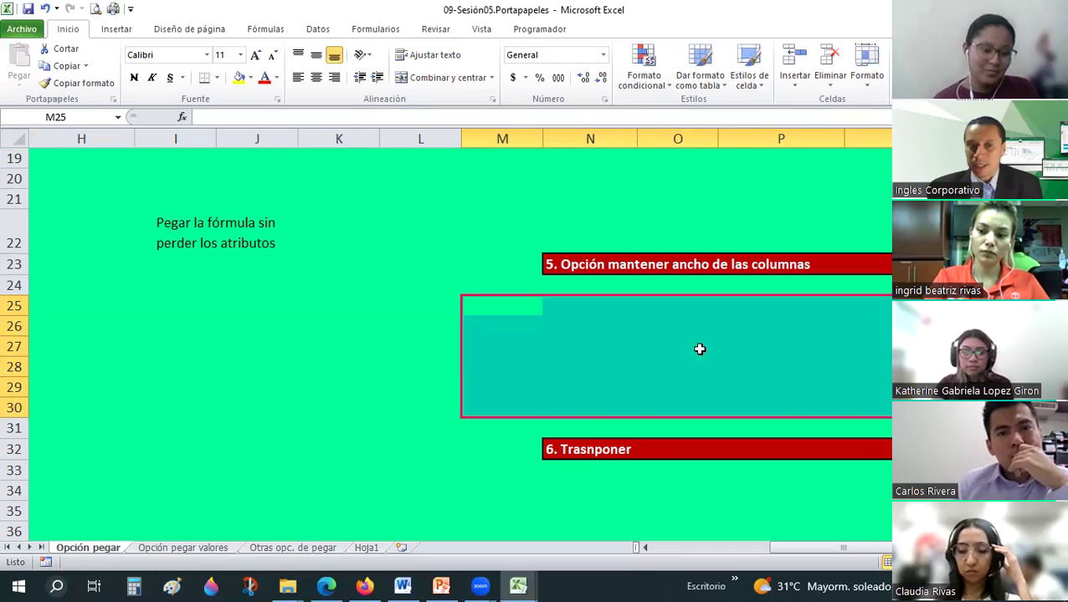
Copy the 'Pegar la fórmula sin perder los atributos' note from I22 into I26.
left_click(340, 325)
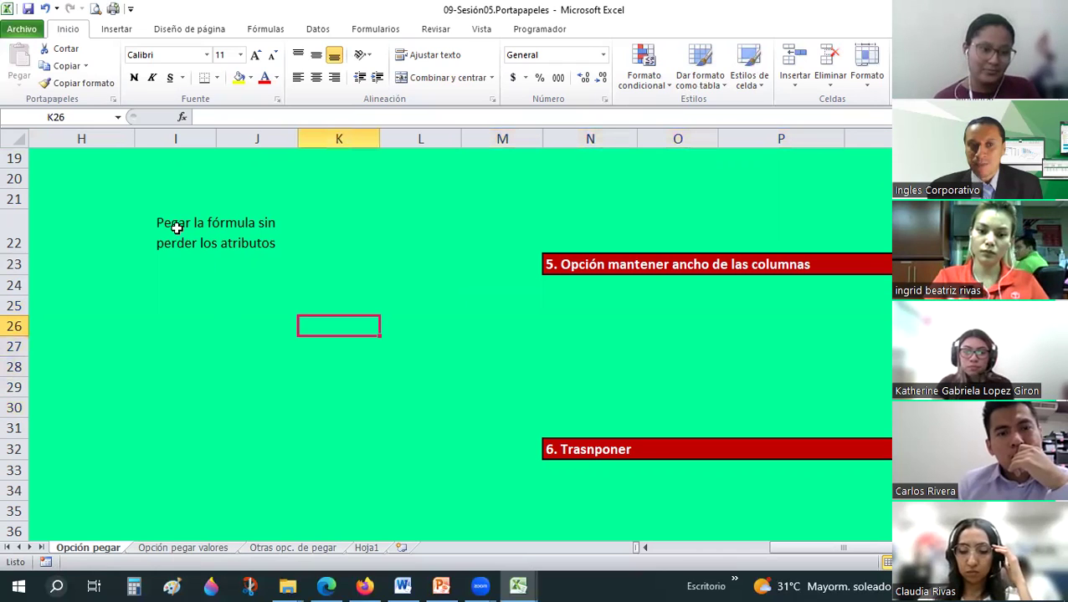
left_click(239, 224)
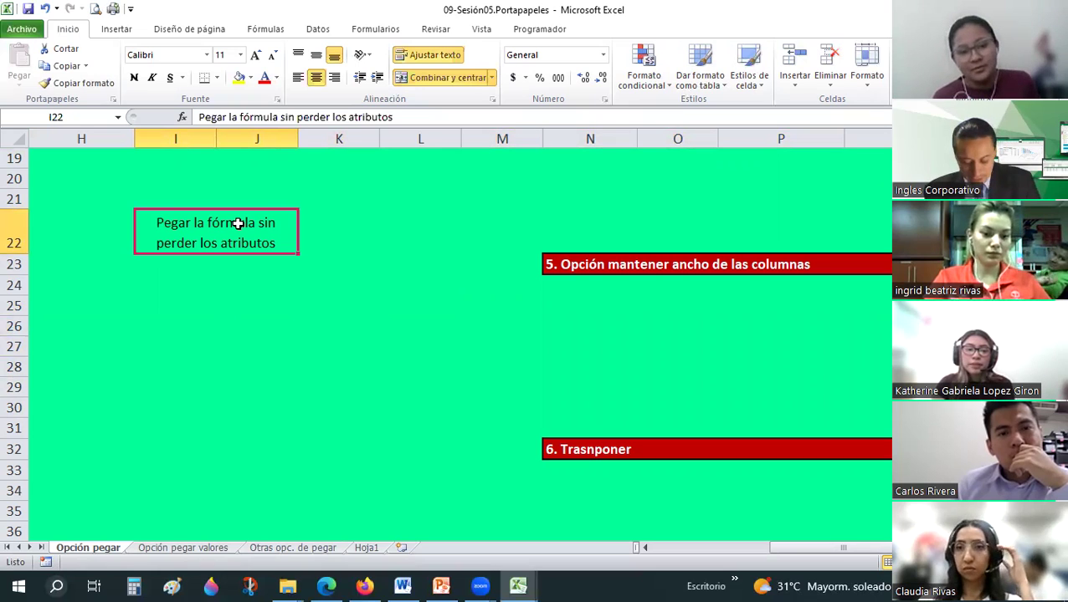
key("ctrl+c")
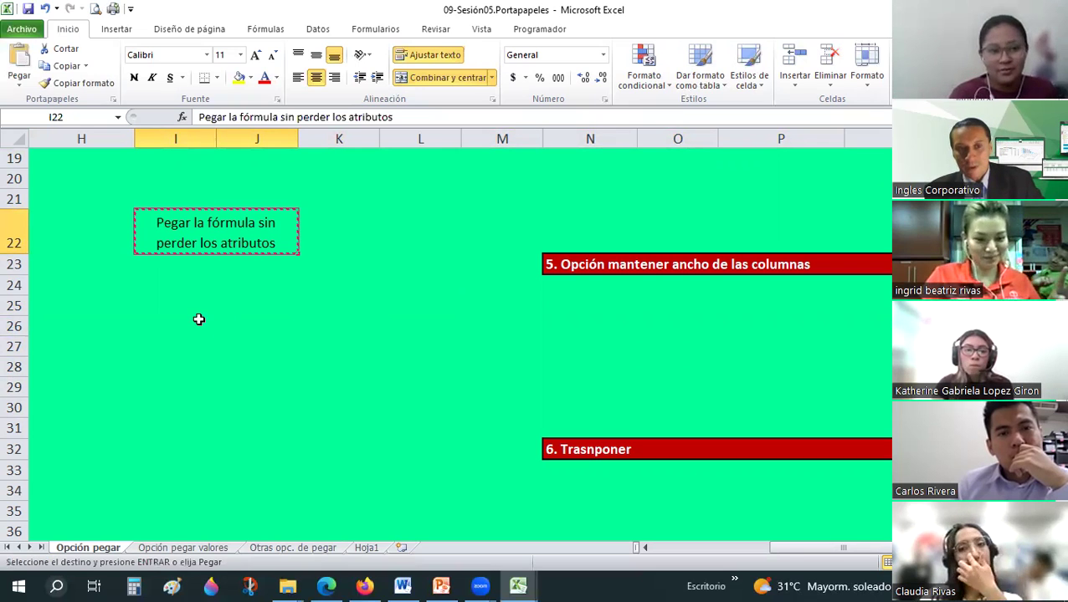
left_click(199, 318)
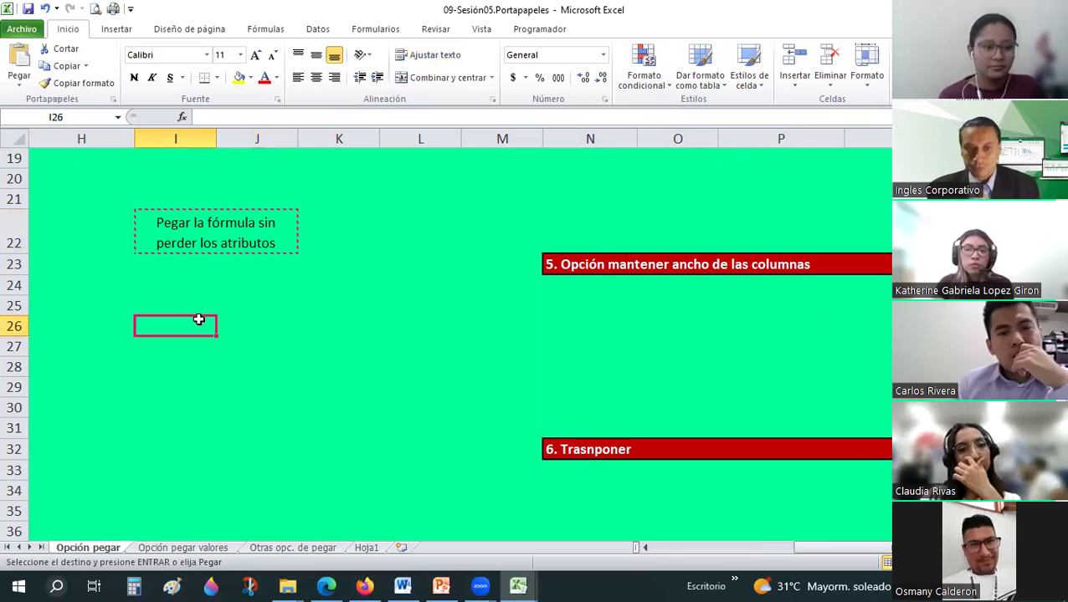
key("ctrl+v")
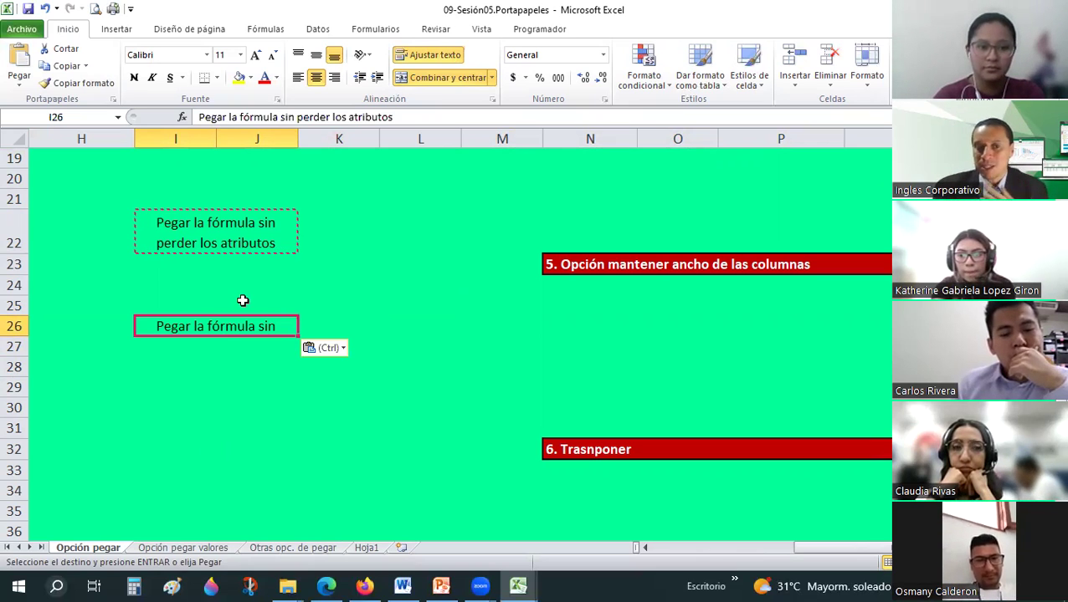
Paste the section 5 banner into N38 as a trial, then undo it.
left_click(655, 265)
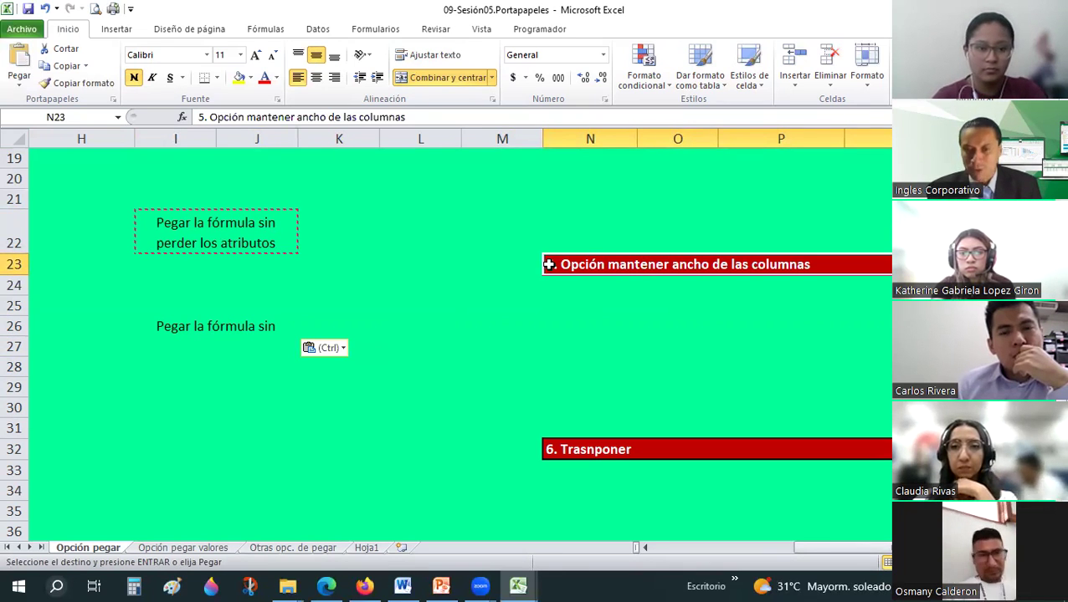
key("ctrl+c")
scroll(576, 352, "down", 3)
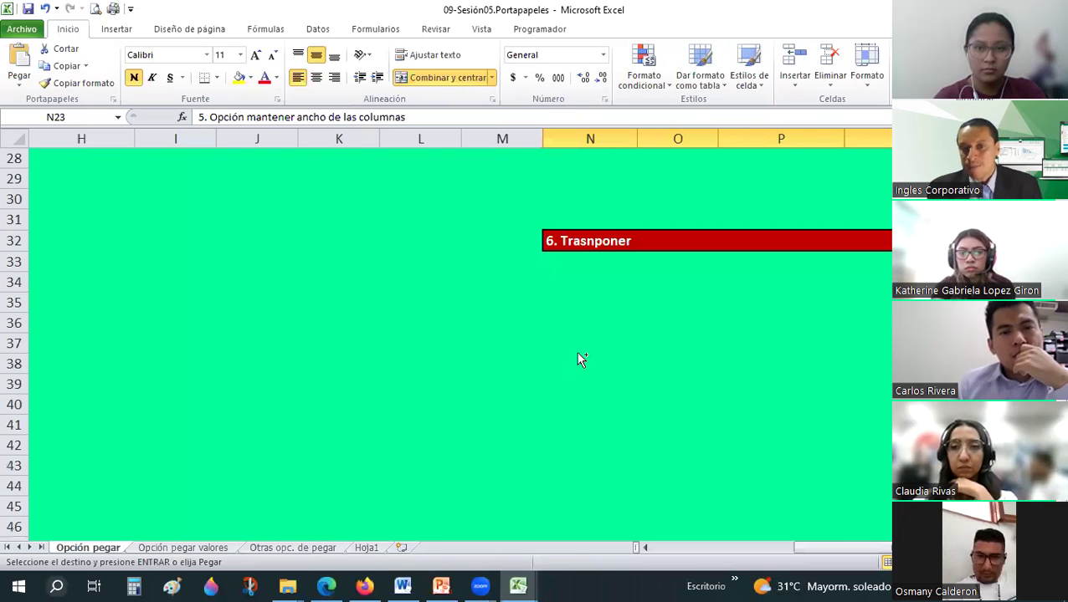
left_click(577, 360)
key("ctrl+v")
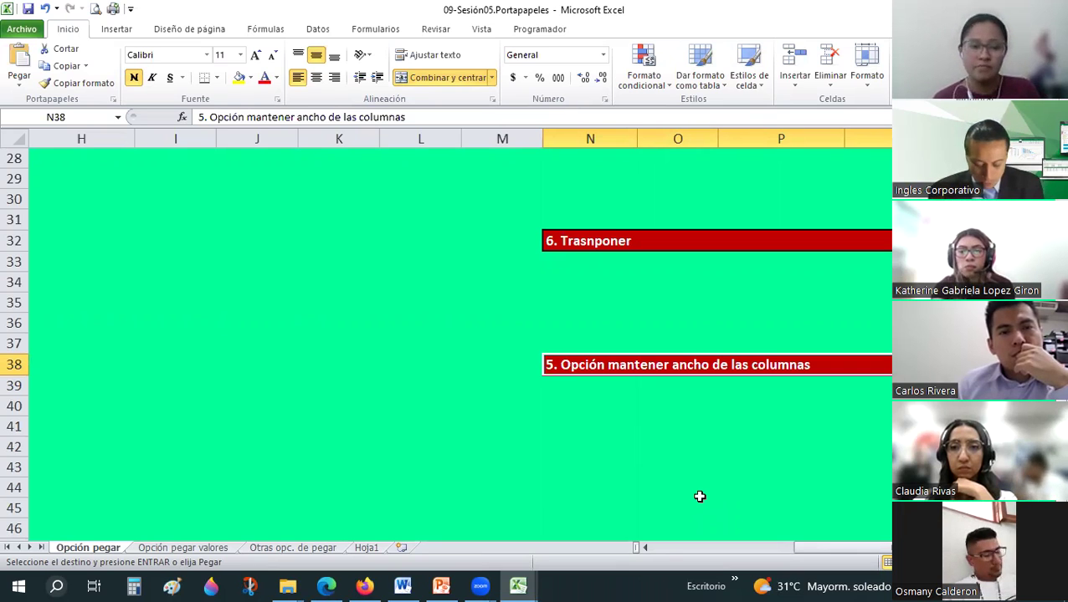
key("ctrl+z")
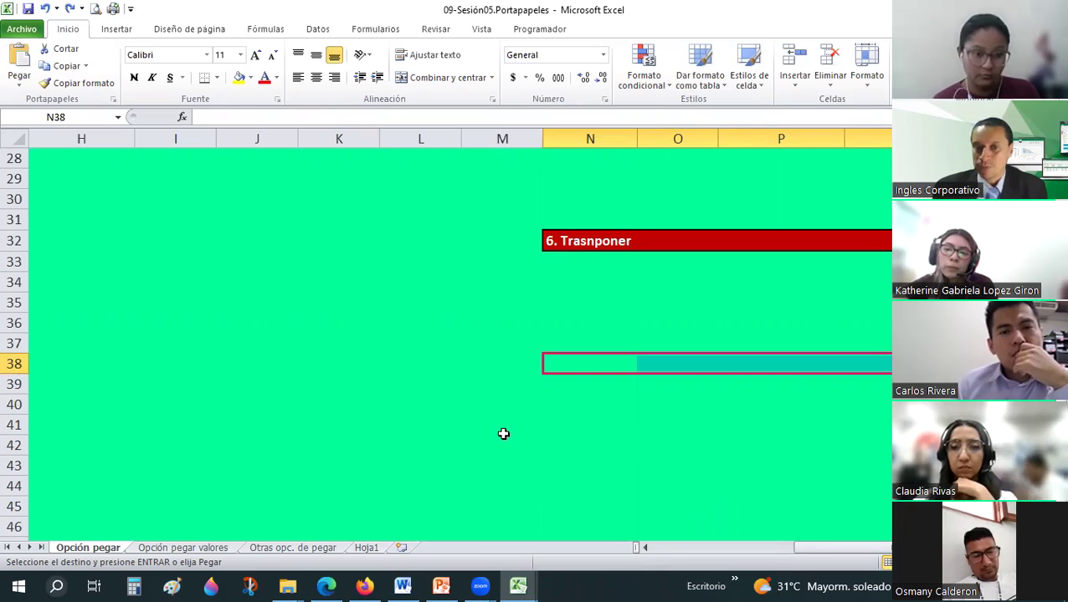
scroll(244, 325, "up", 3)
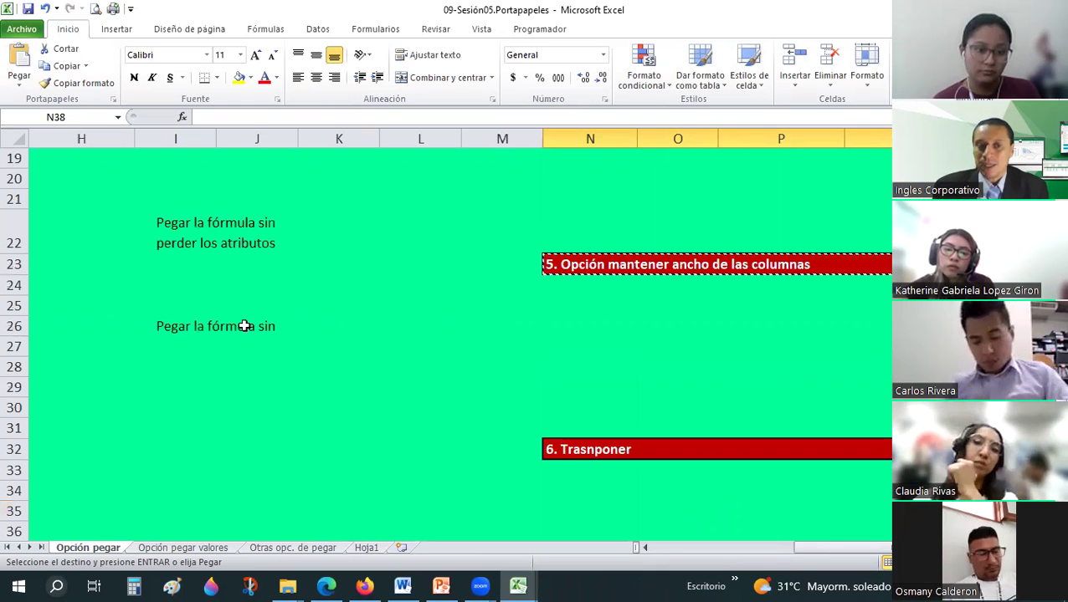
Copy the I22 note with Copiar on the Inicio tab and move down to I28.
left_click(244, 326)
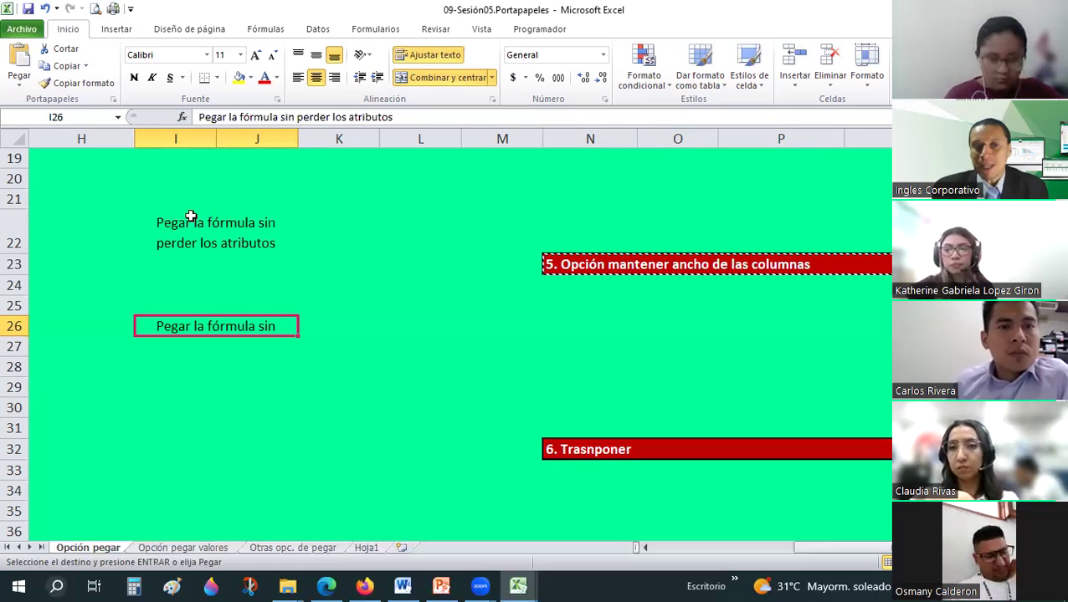
key("Up")
key("Up")
key("Up")
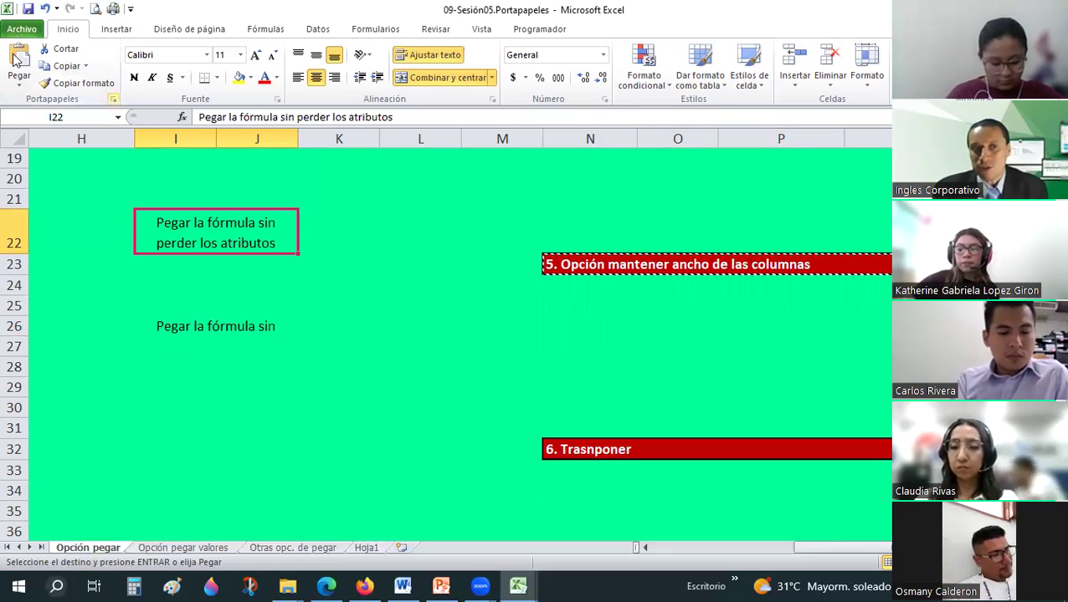
left_click(109, 81)
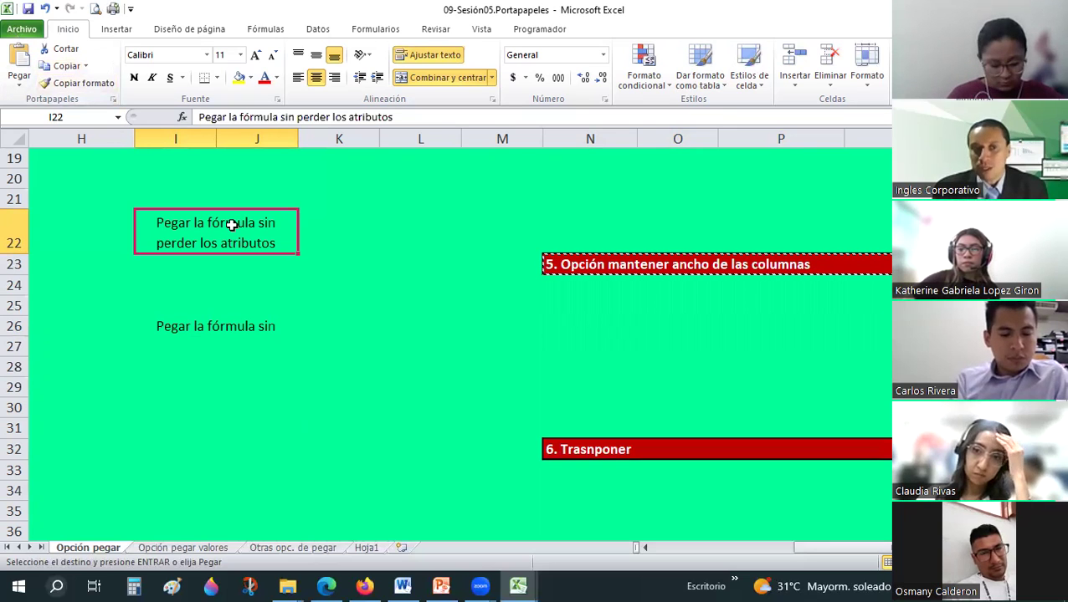
left_click(65, 67)
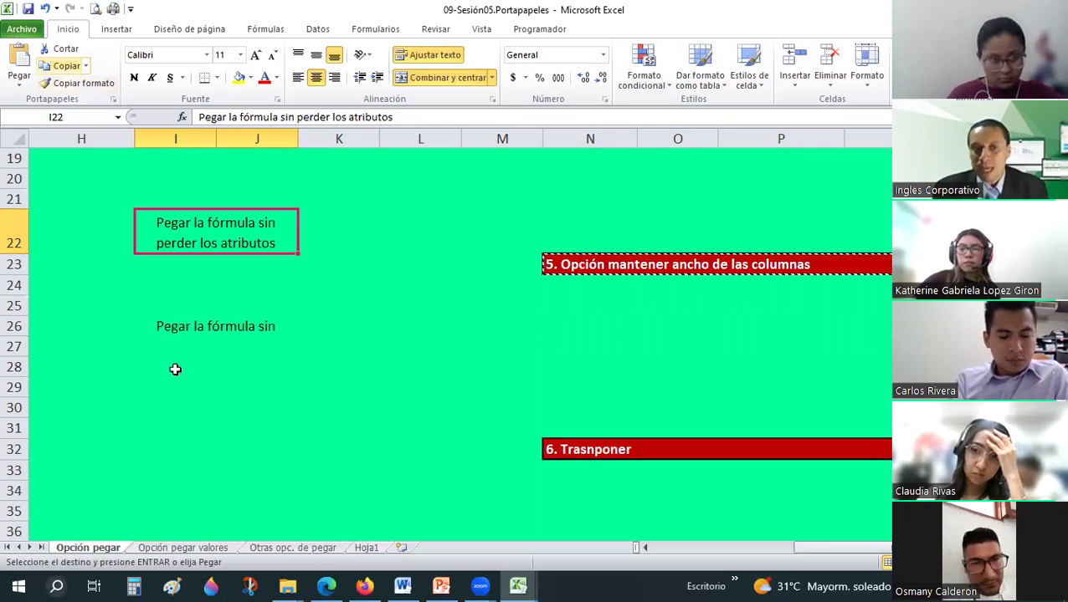
key("Down")
key("Down")
key("Down")
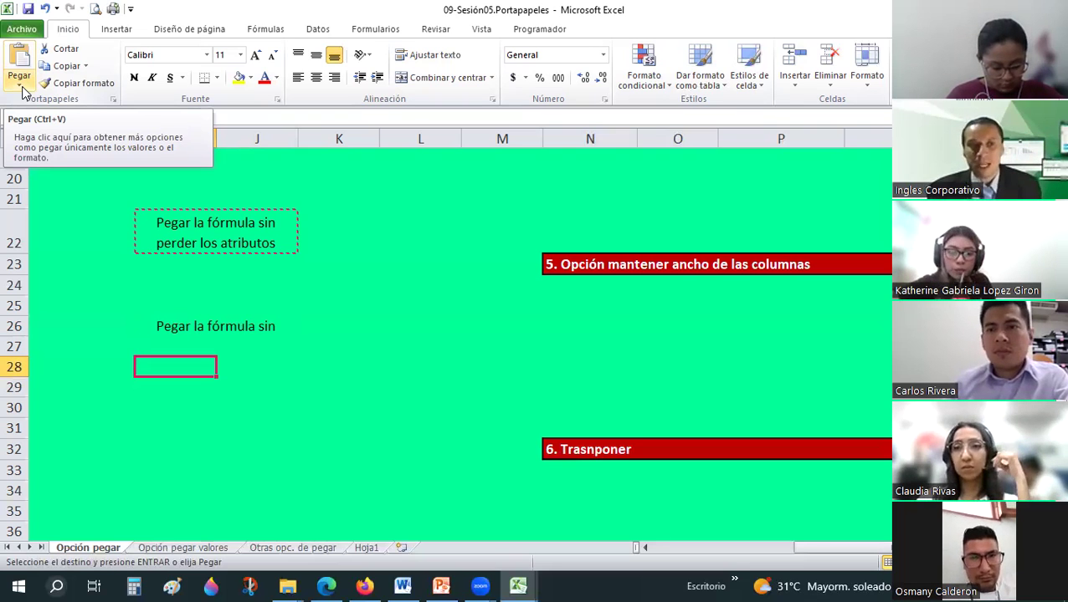
Paste the note's text into I28 from the Pegar options, then compare it with I22.
left_click(20, 87)
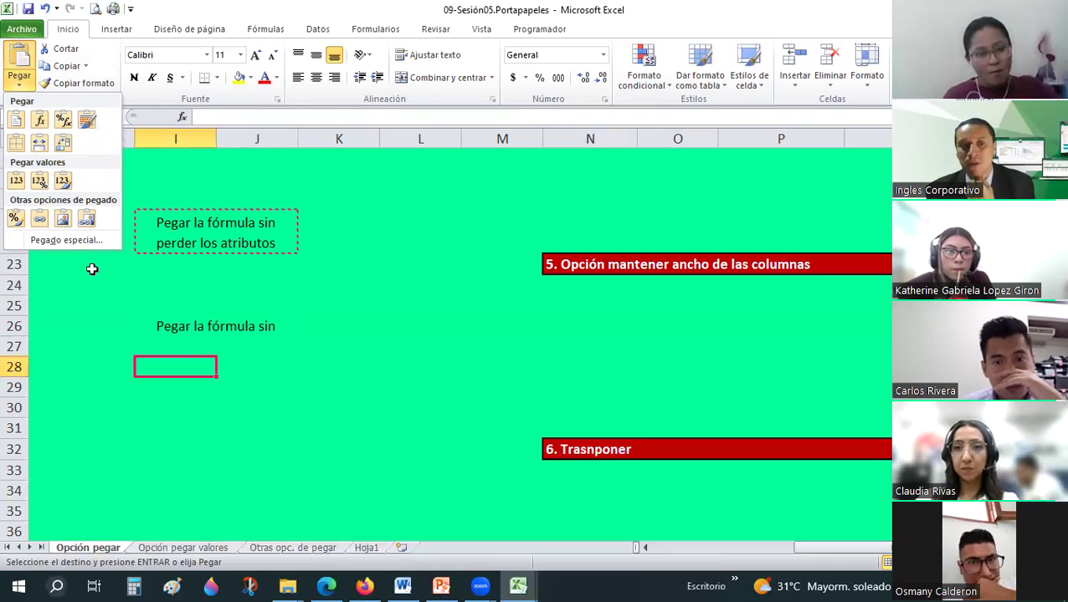
key("Return")
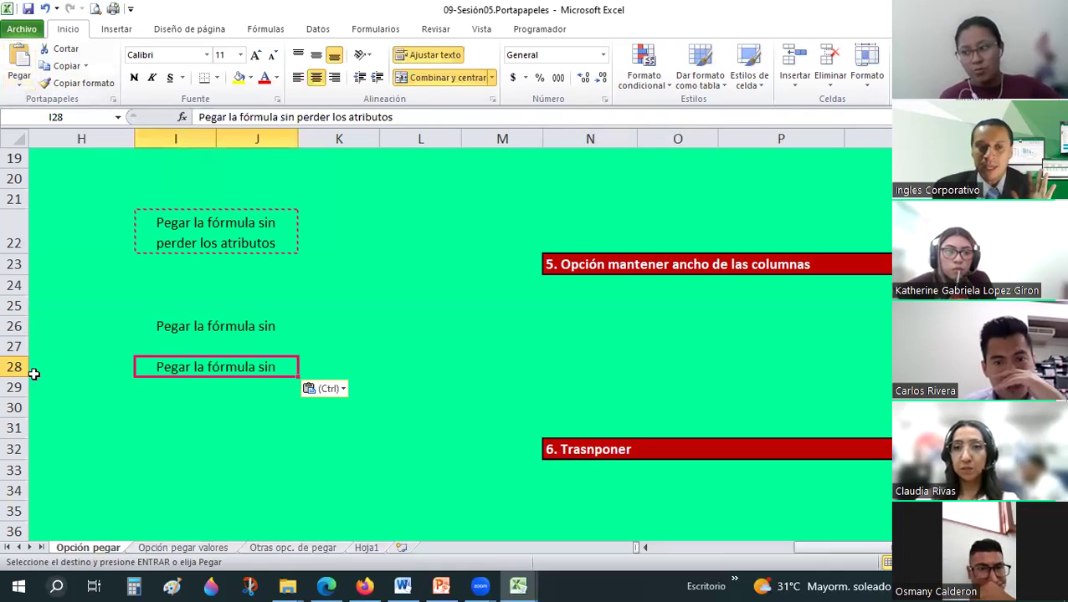
left_click(183, 238)
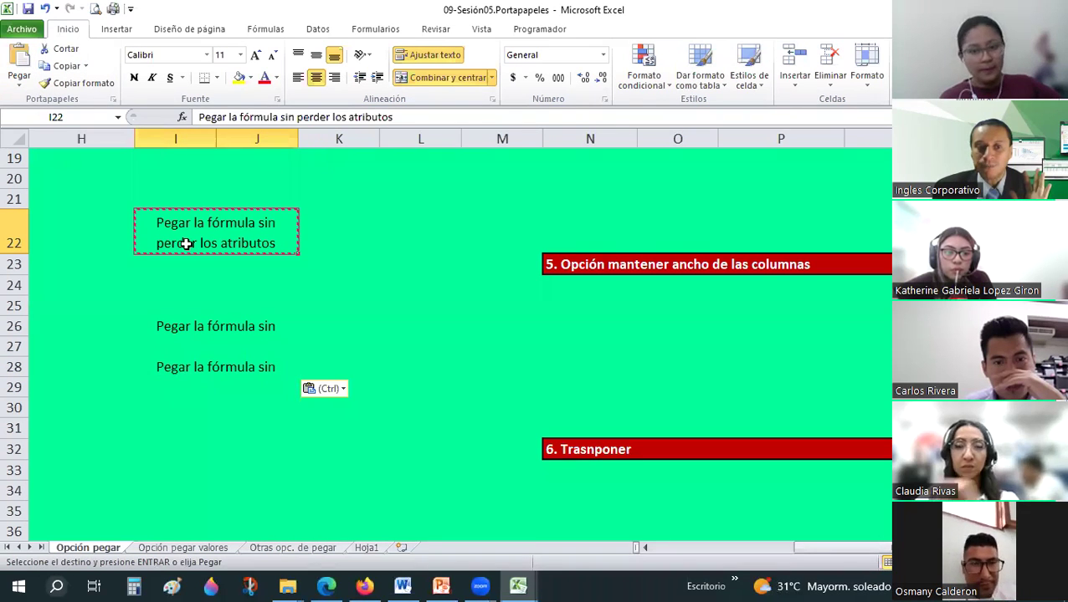
left_click(211, 369)
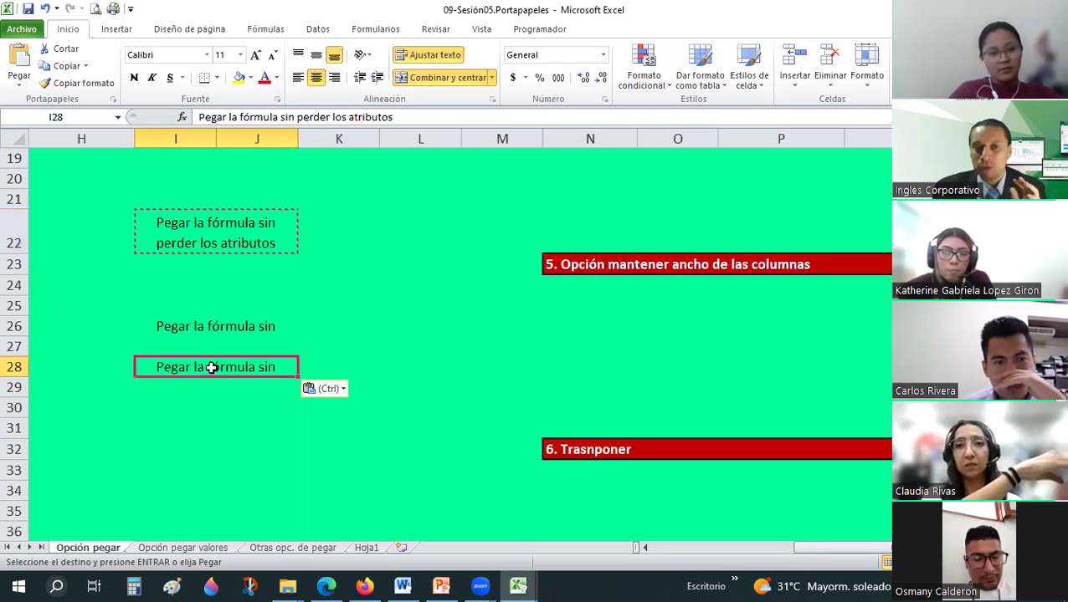
left_click(210, 251)
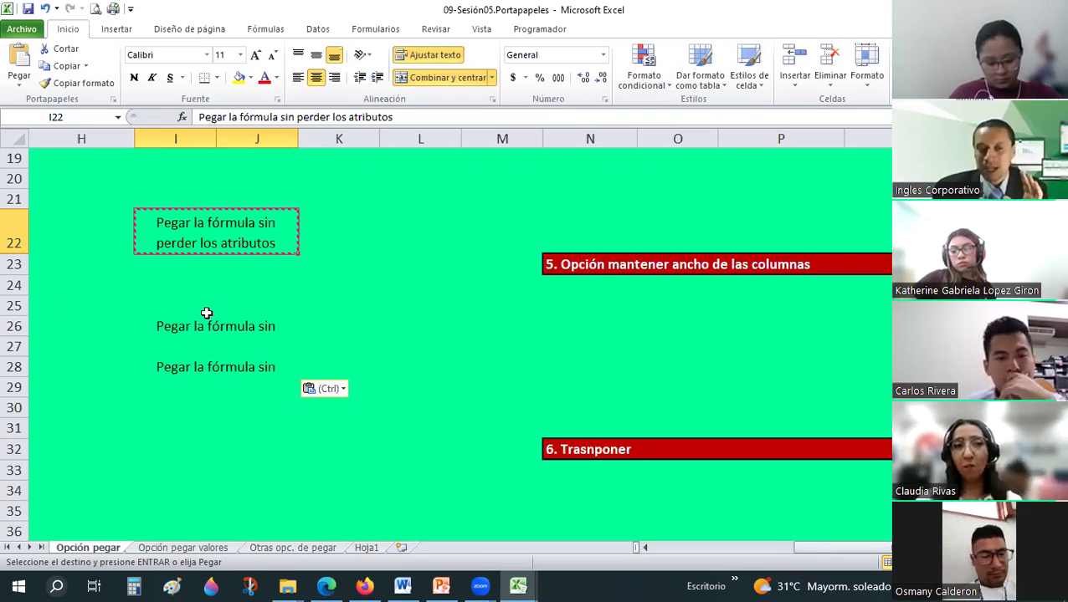
Open Pegado especial for I30 and cancel it without pasting.
right_click(211, 234)
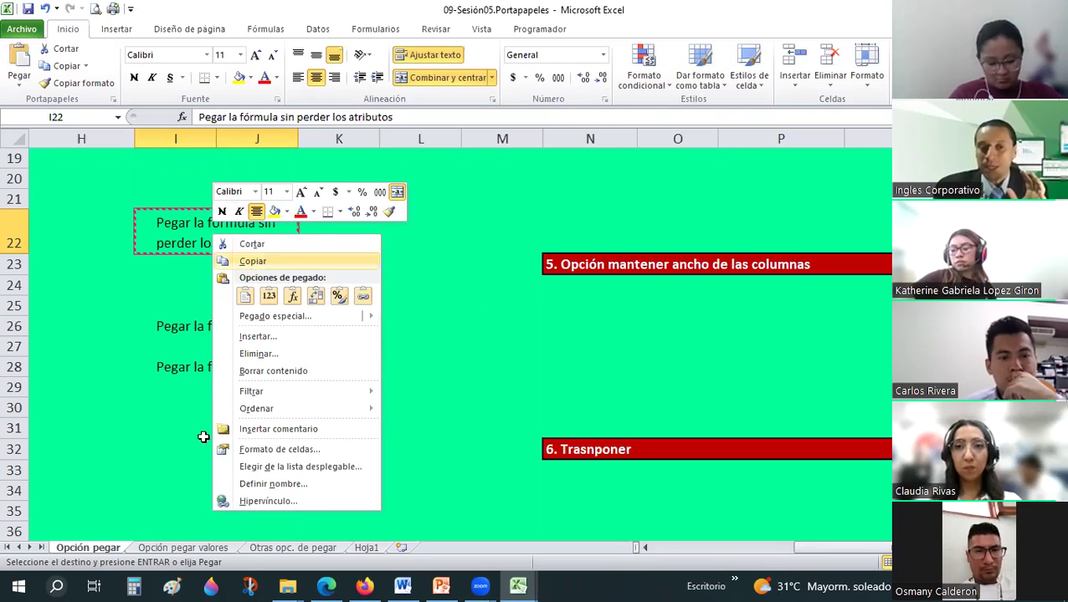
key("Escape")
left_click(193, 410)
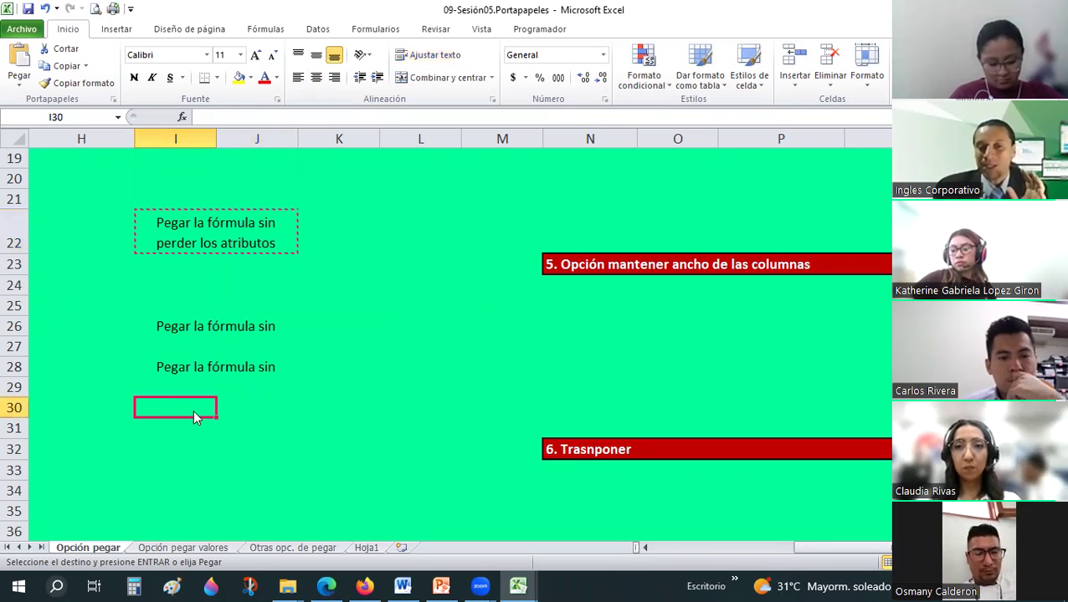
right_click(193, 412)
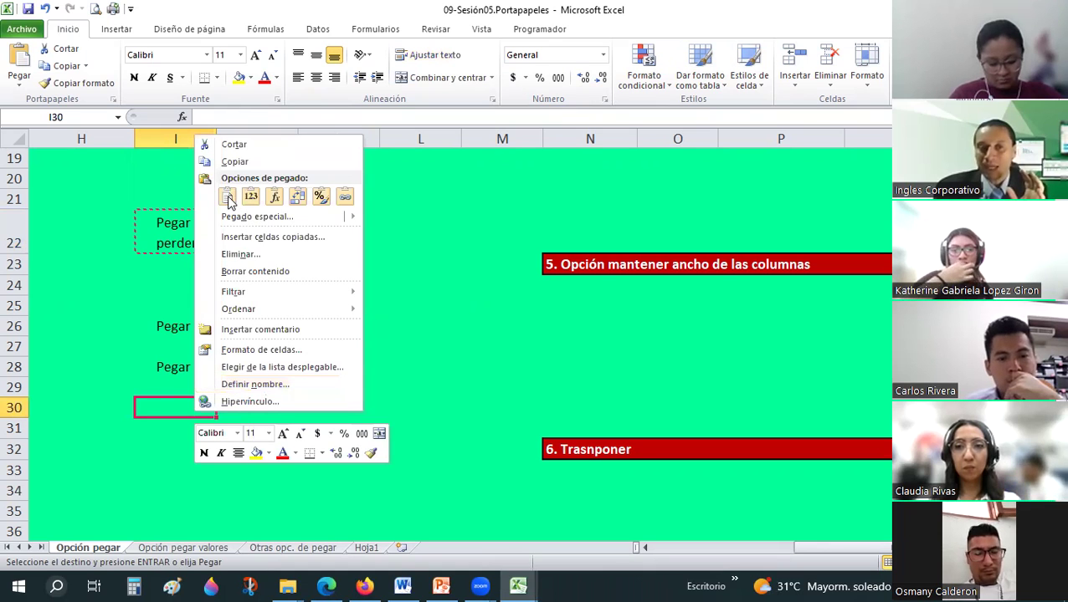
left_click(228, 199)
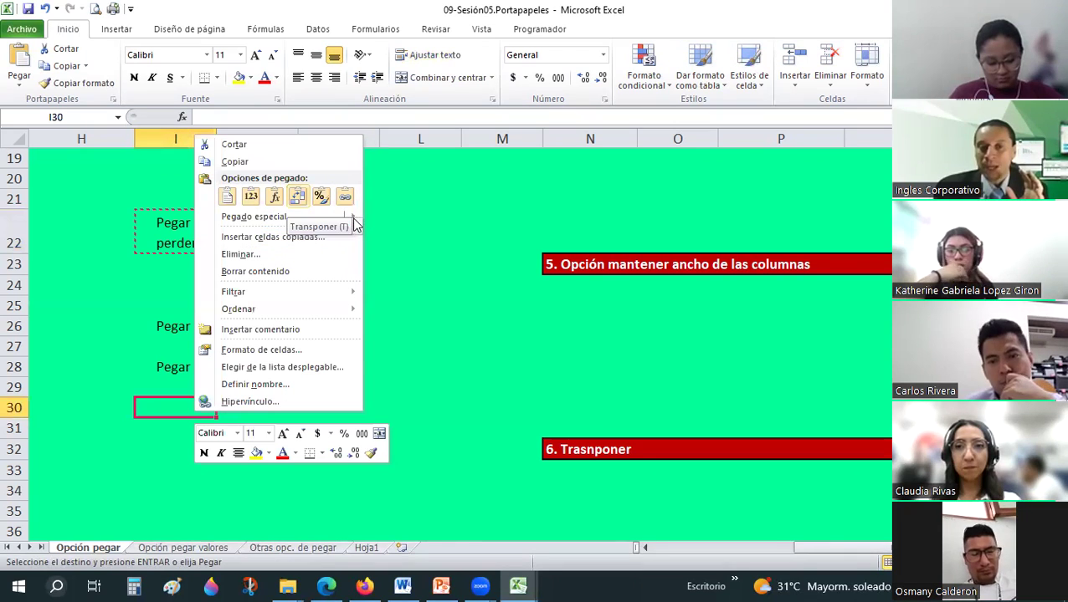
mouse_move(354, 223)
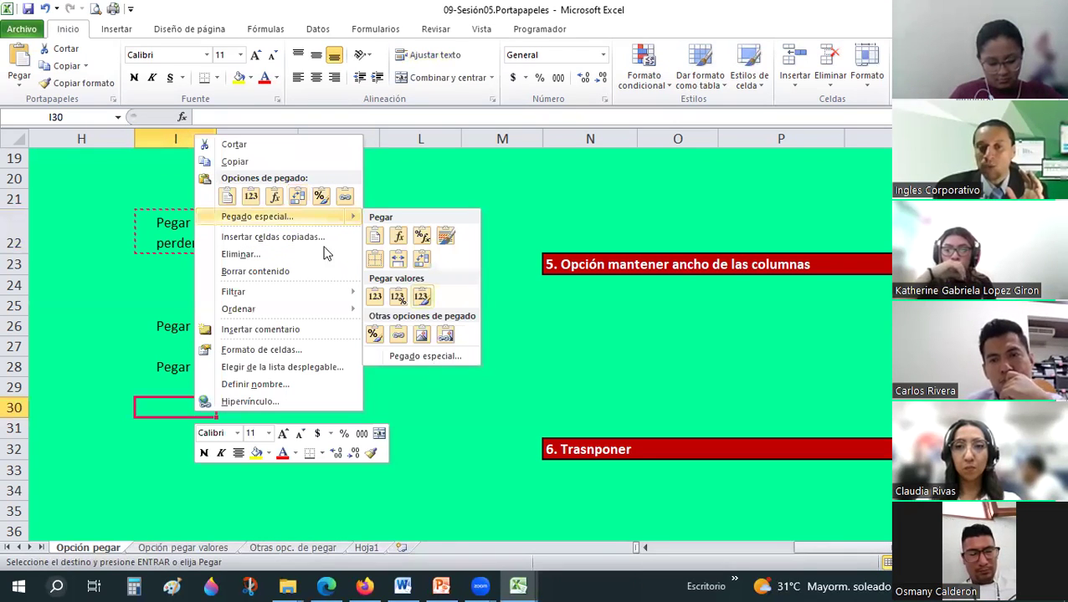
left_click(408, 358)
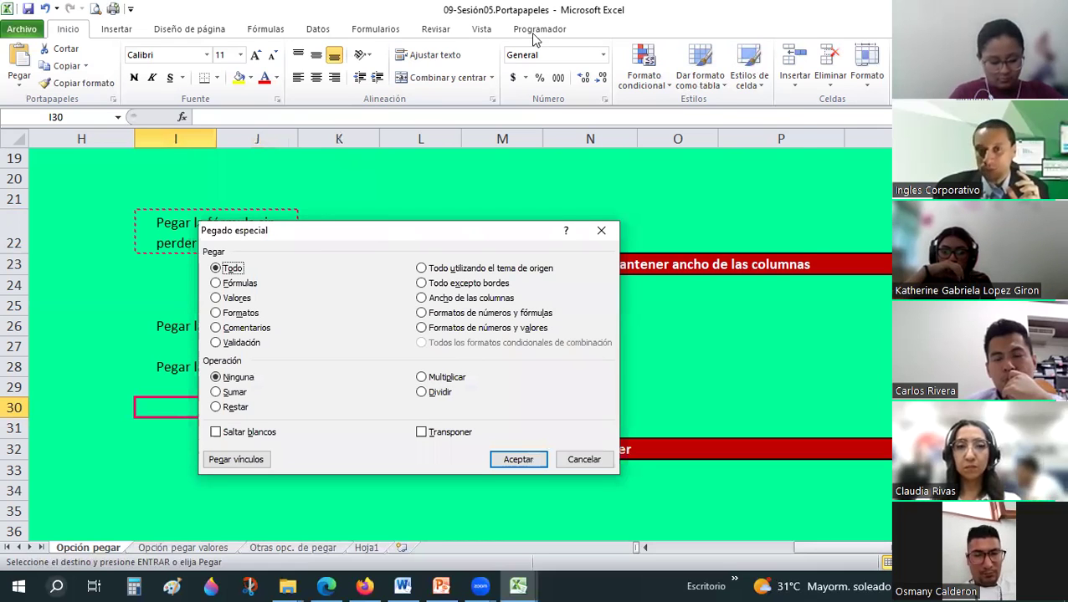
left_click_drag(411, 230, 594, 37)
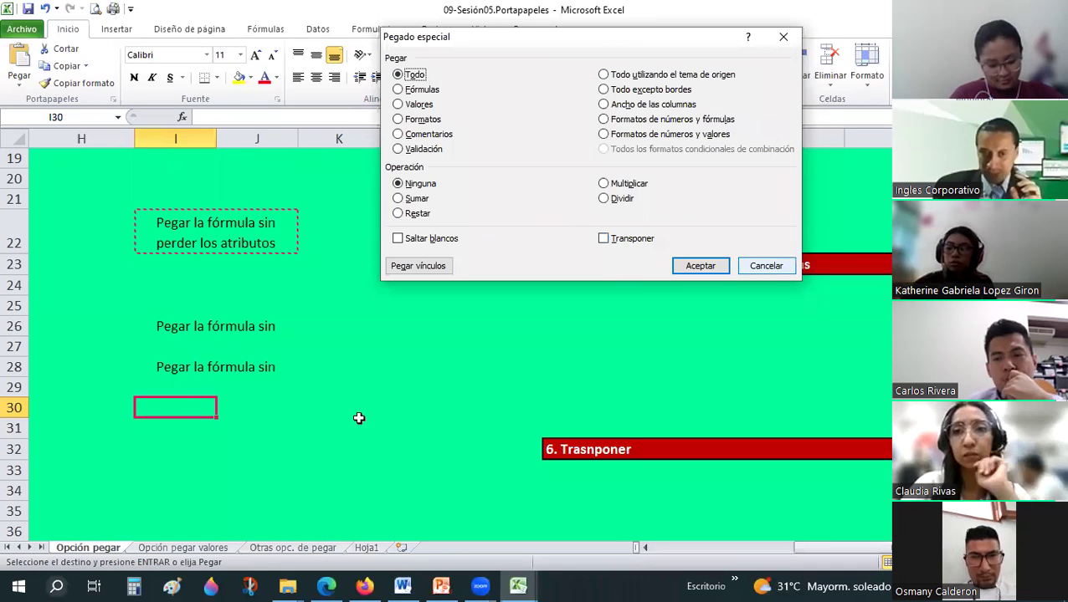
key("Escape")
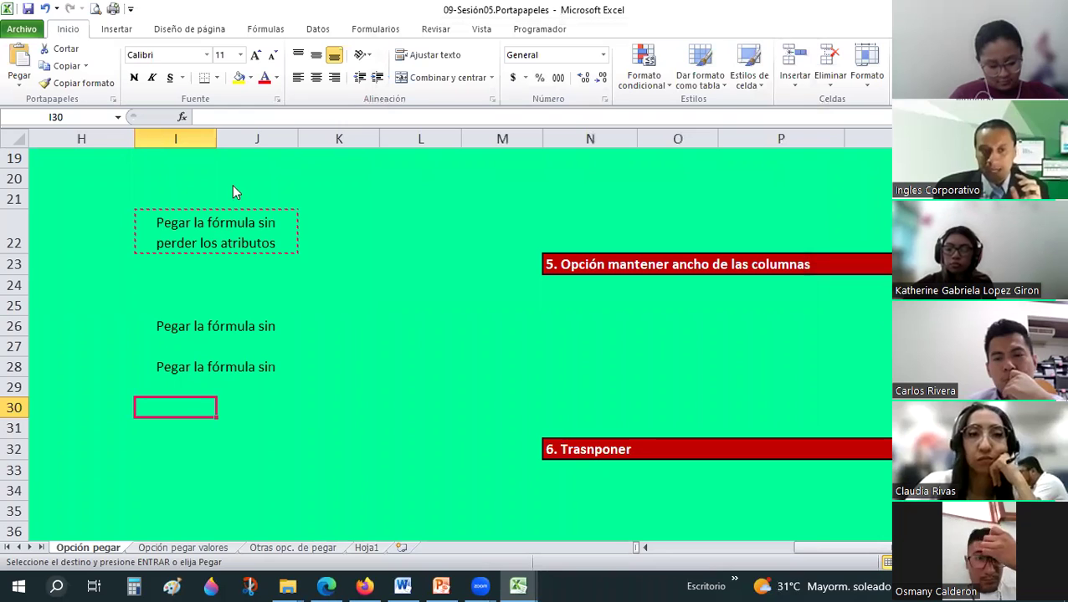
Paste the copied text into I30, then clear the copies in I26:J31.
right_click(195, 402)
left_click(226, 185)
left_click_drag(216, 326, 231, 431)
key("Delete")
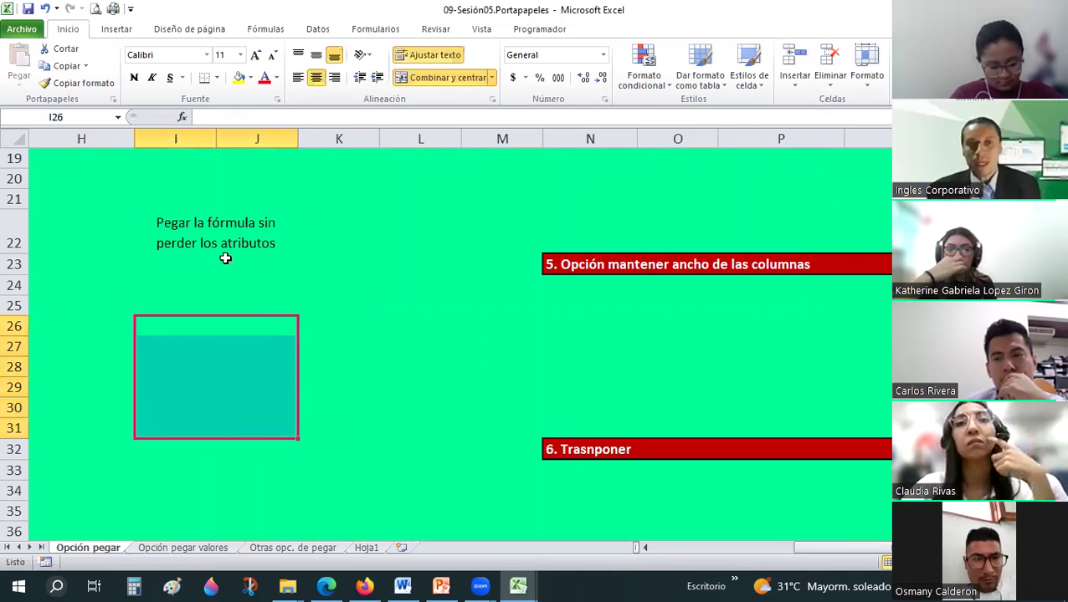
key("Up")
key("Up")
key("Up")
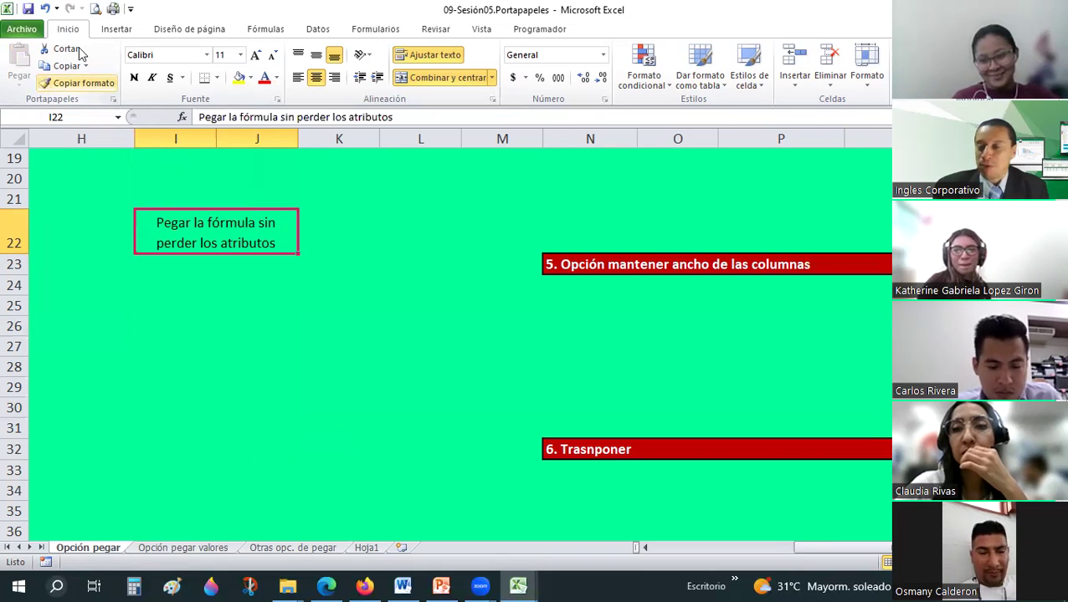
Delete every row and the trophy picture on Hoja1, then open a new Firefox tab.
left_click(402, 372)
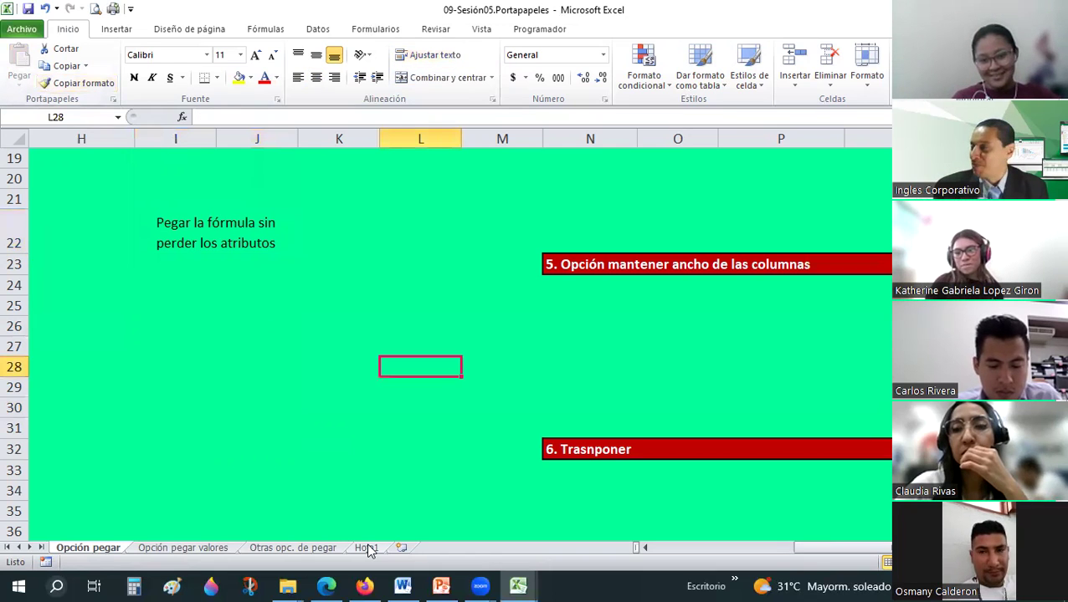
left_click(369, 548)
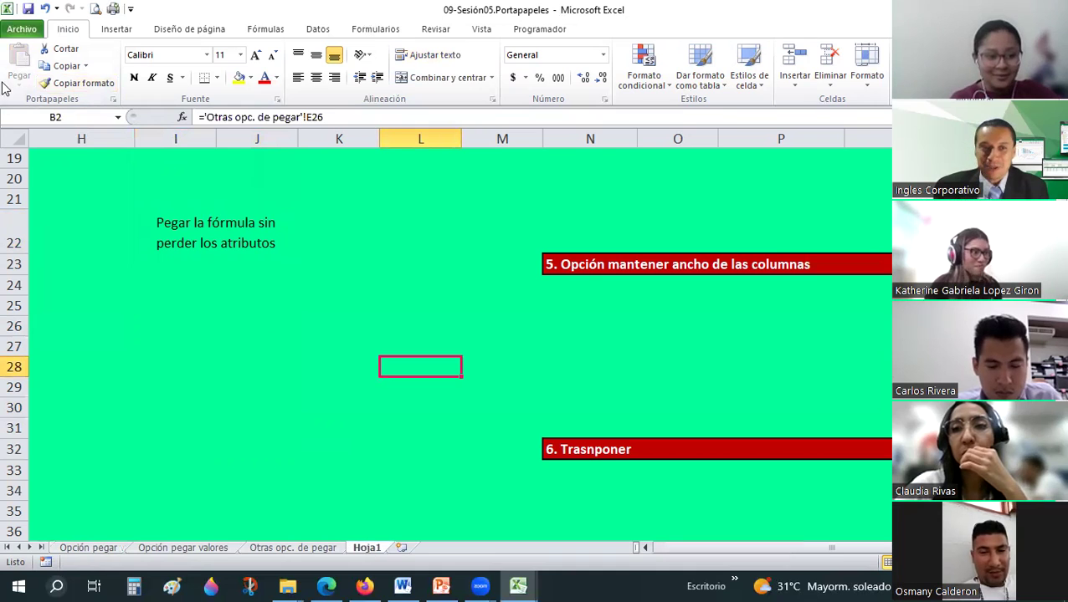
right_click(12, 137)
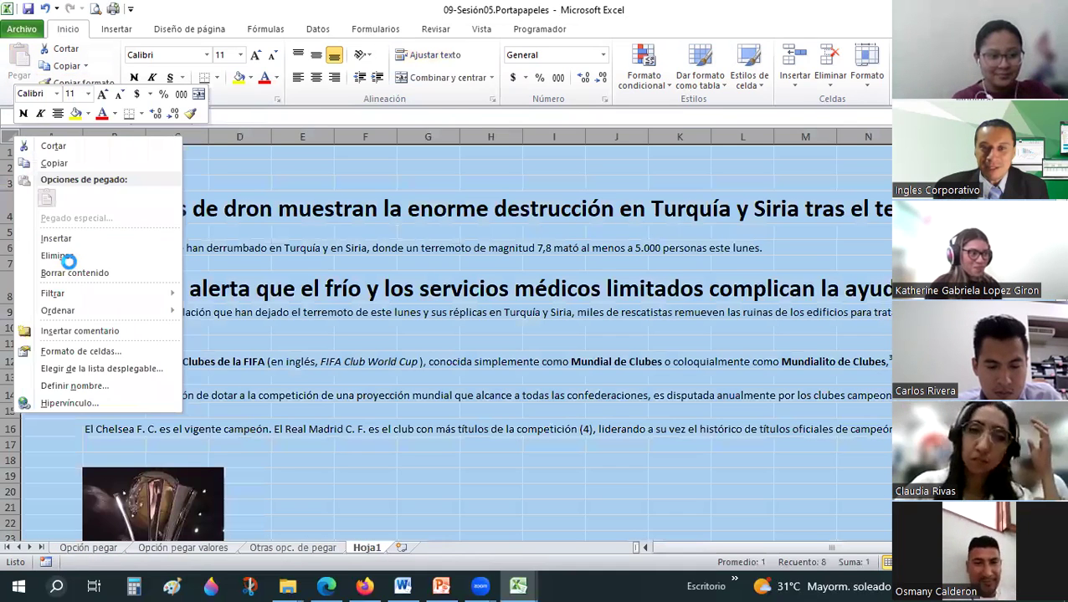
left_click(67, 261)
left_click(195, 238)
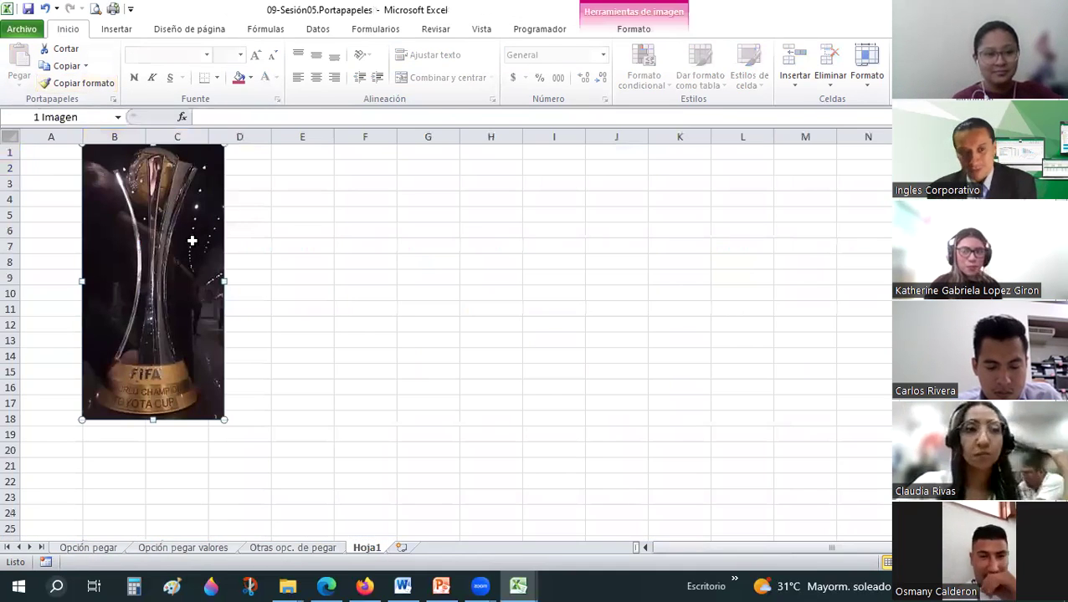
key("Delete")
left_click(192, 241)
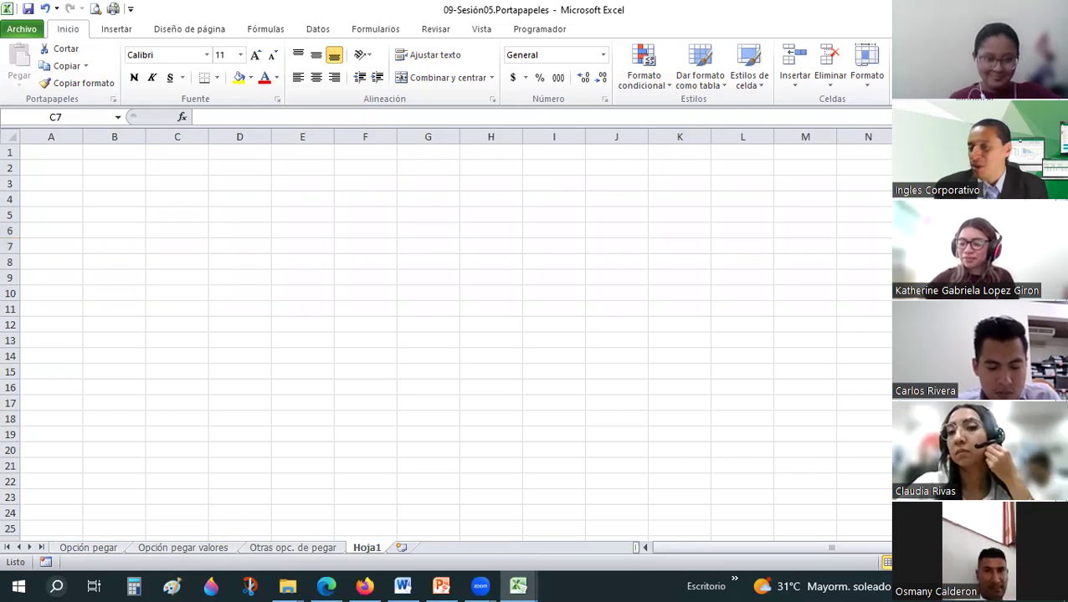
left_click(369, 585)
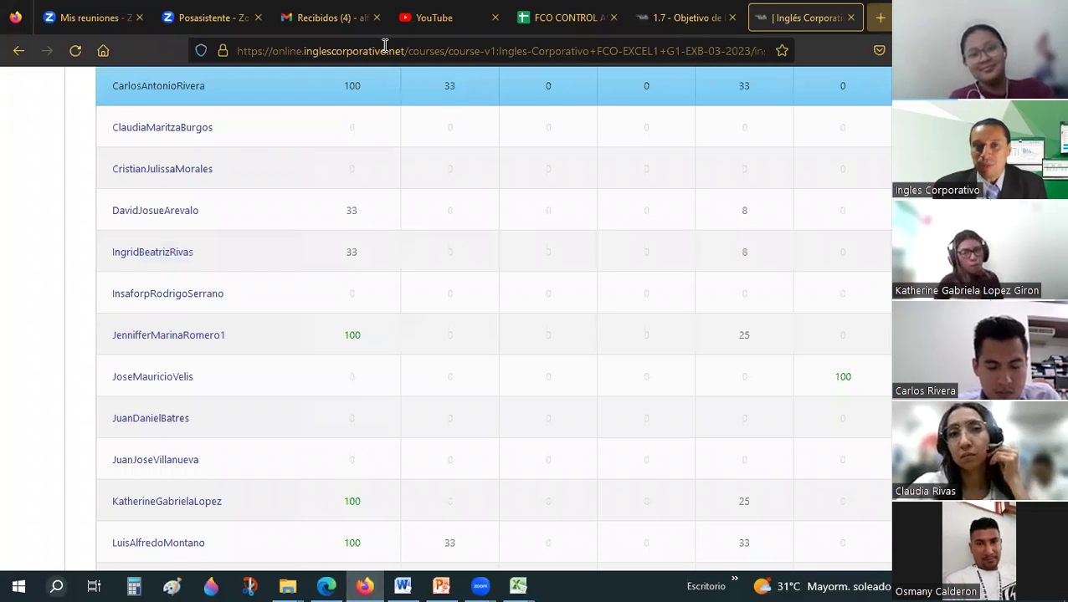
key("ctrl+t")
Search Google for 'redes sociales' and open the Semrush result on popular social platforms.
type("re")
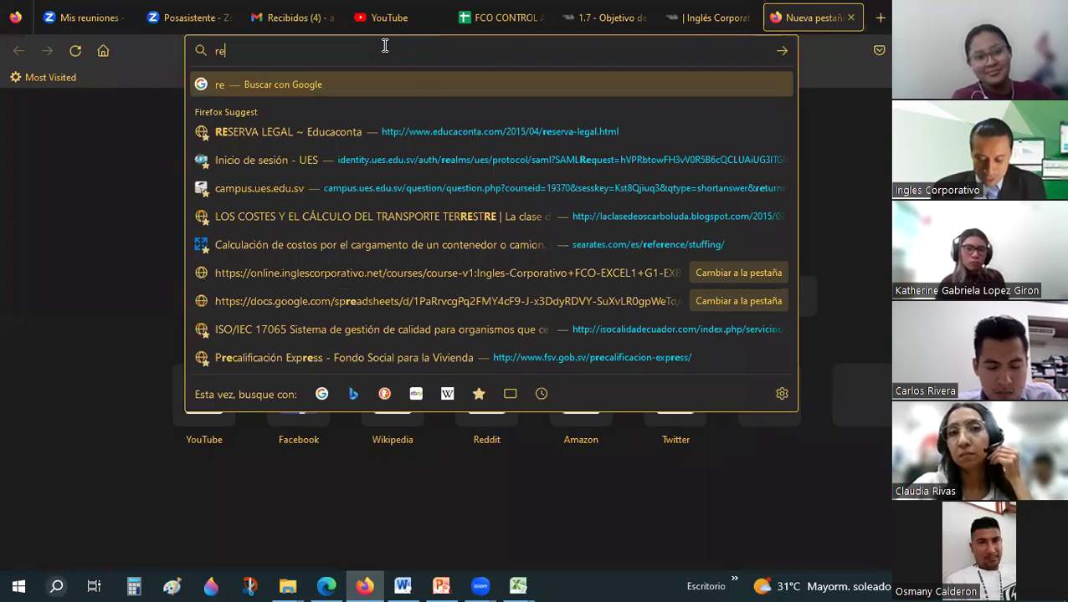
type("des sociales")
key("Return")
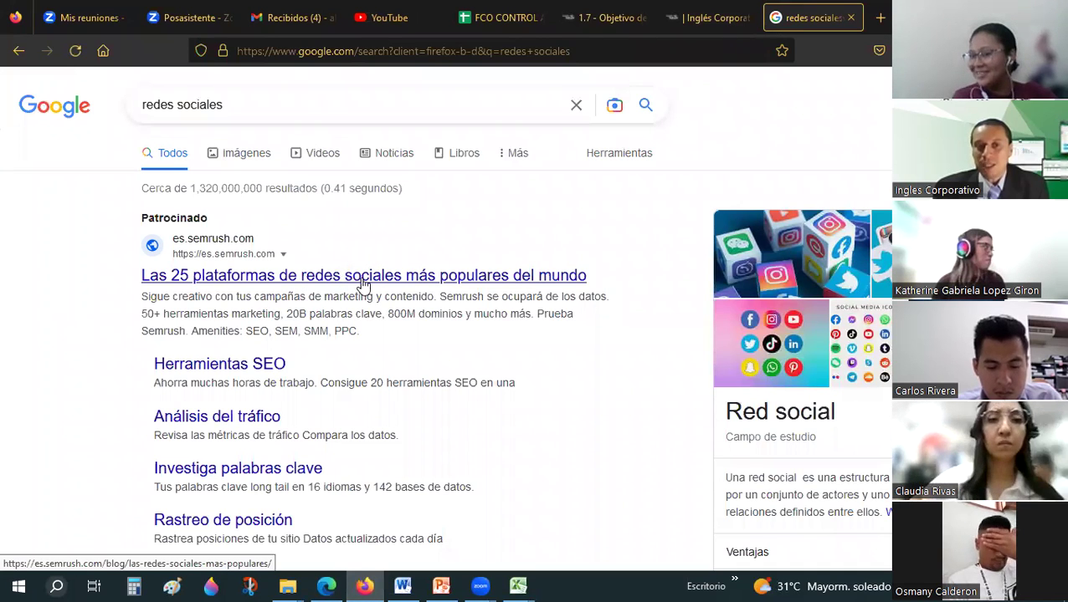
left_click(318, 285)
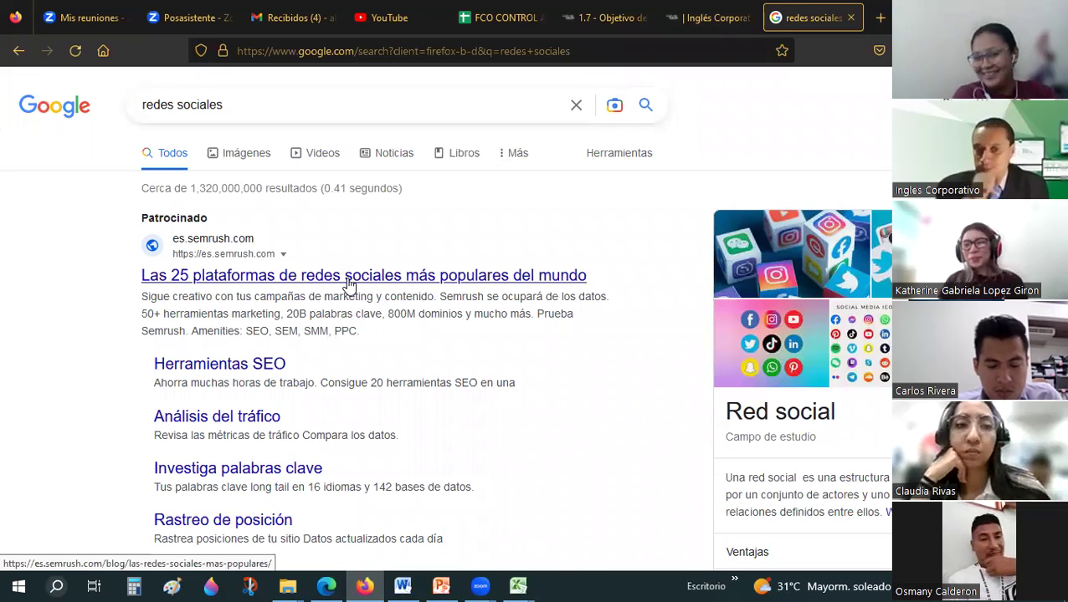
Open the Semrush article and read down to the section on Facebook as the most popular platform.
left_click(349, 285)
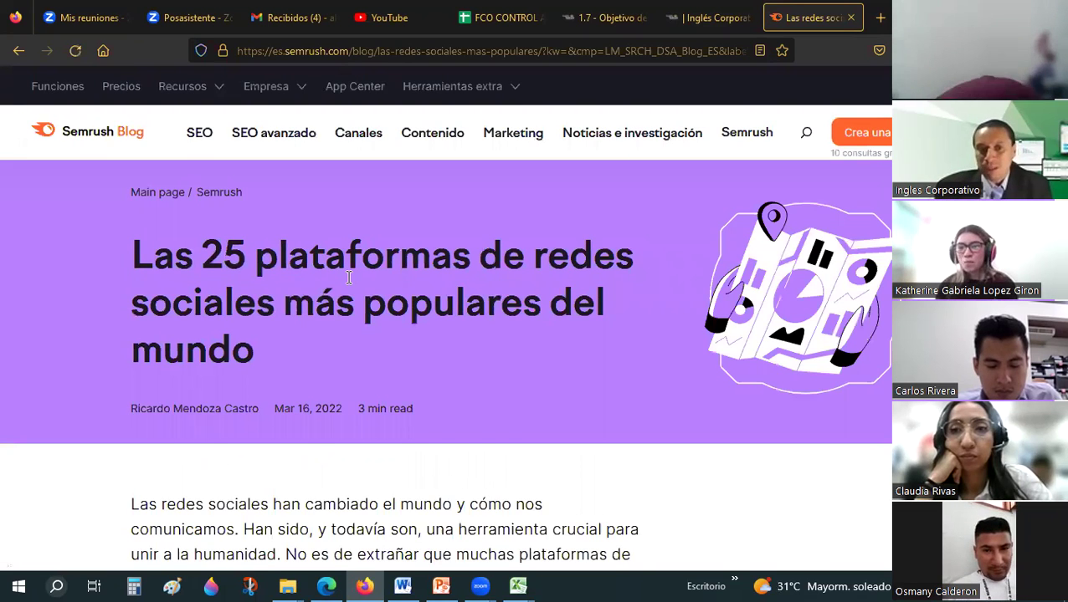
scroll(349, 277, "down", 3)
scroll(349, 278, "down", 3)
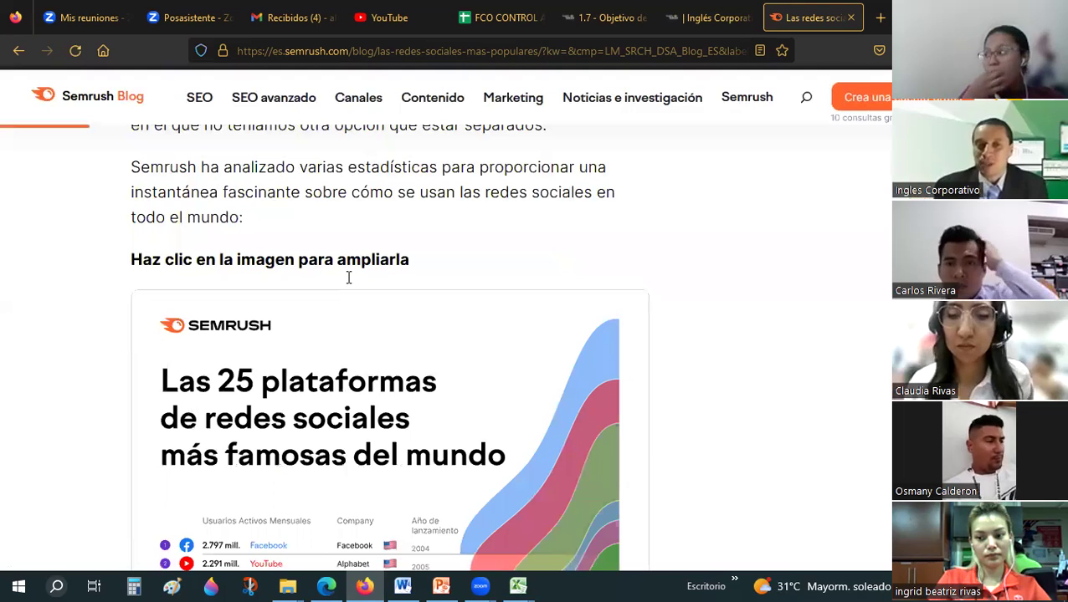
scroll(349, 277, "down", 3)
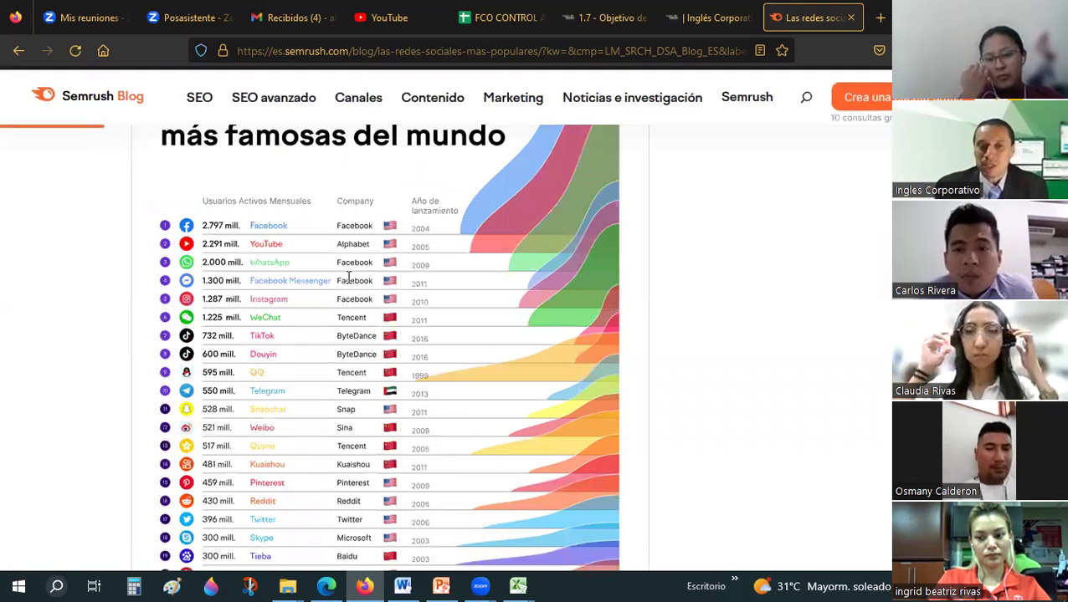
scroll(348, 277, "down", 5)
scroll(349, 278, "down", 5)
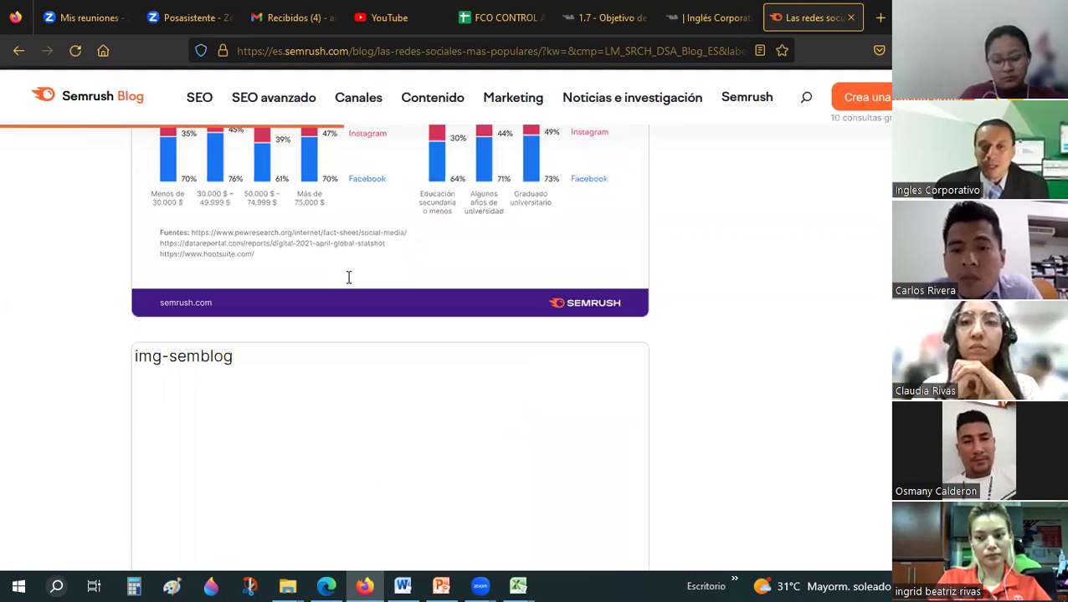
scroll(349, 277, "down", 5)
scroll(349, 278, "down", 5)
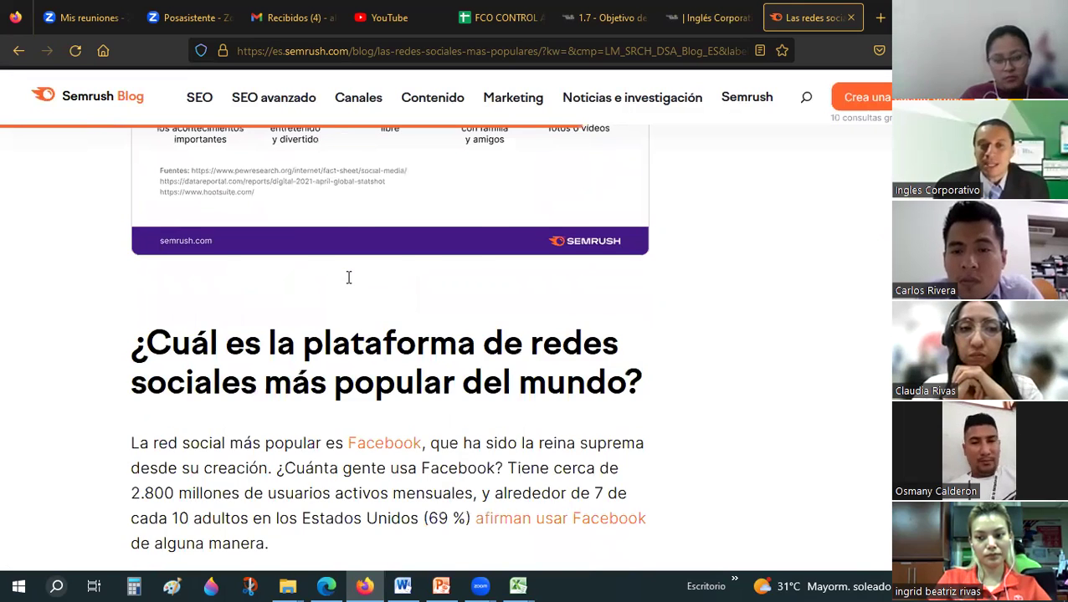
scroll(349, 277, "down", 2)
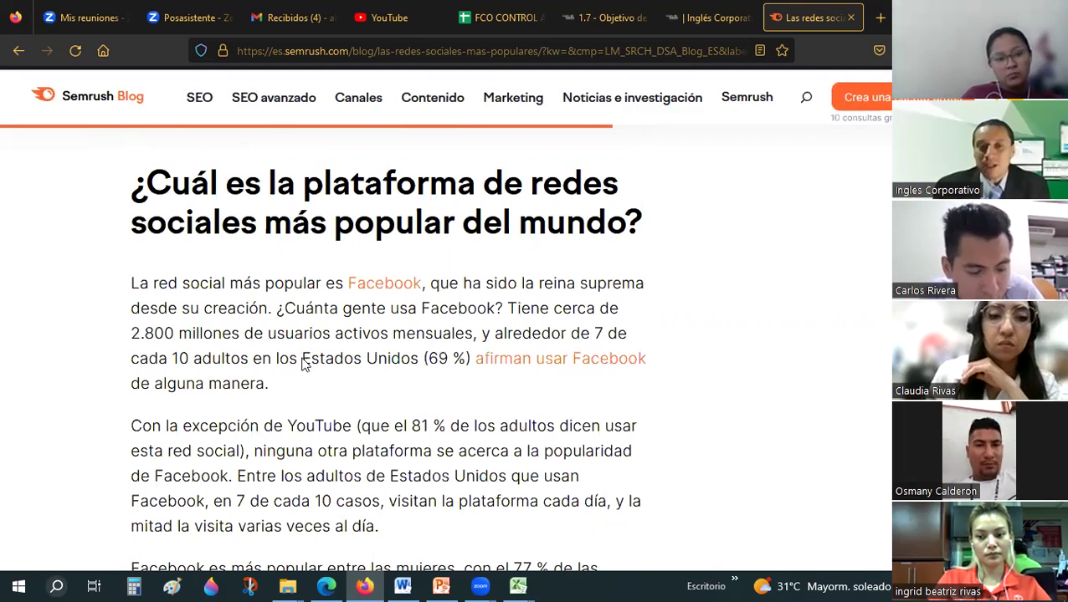
scroll(303, 361, "down", 3)
scroll(214, 236, "up", 2)
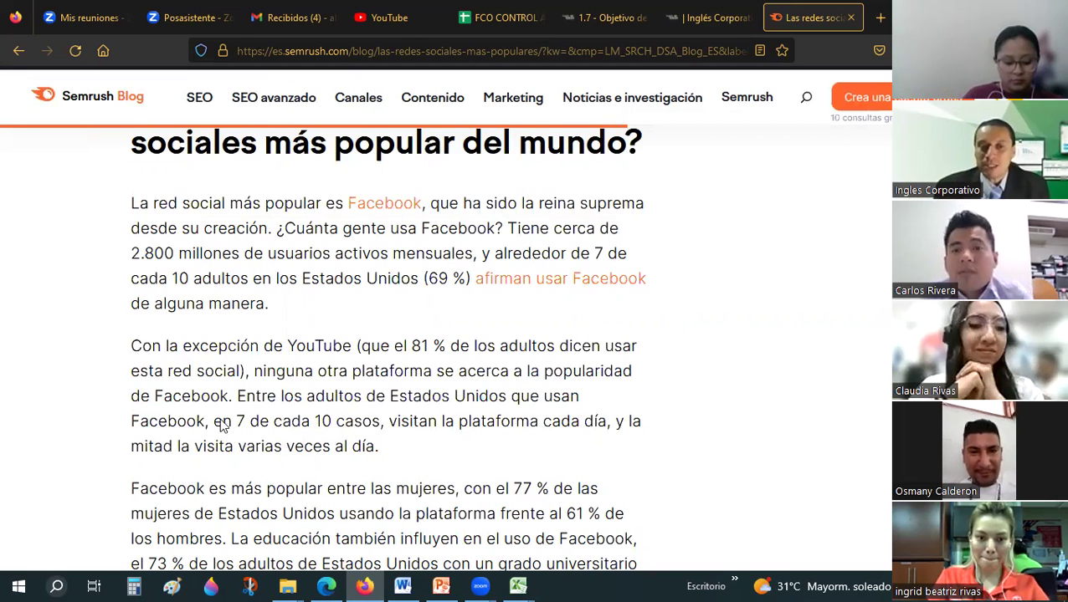
scroll(227, 391, "down", 2)
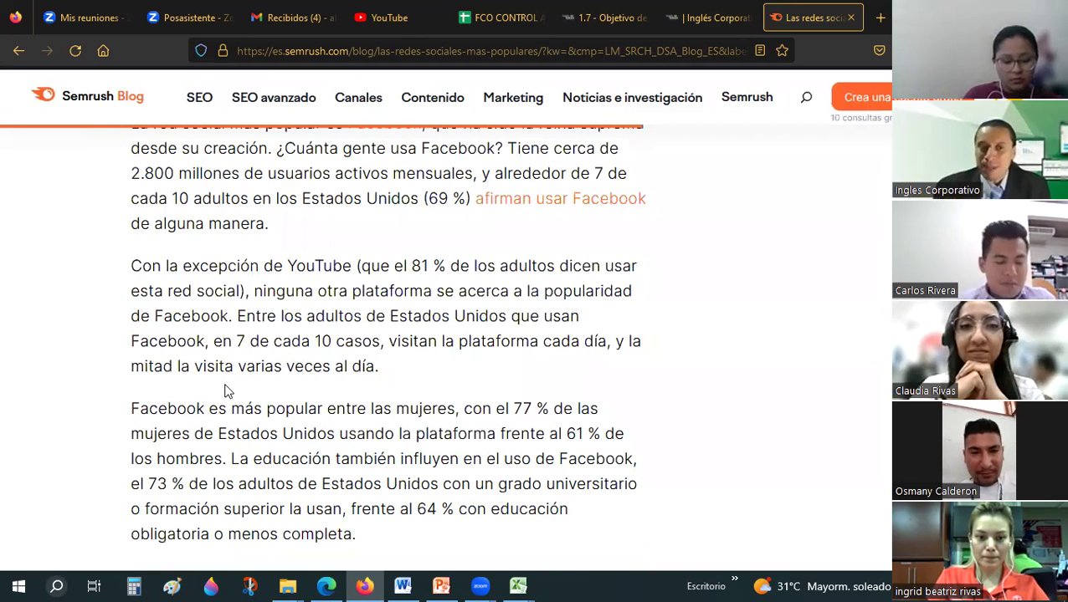
scroll(227, 391, "up", 2)
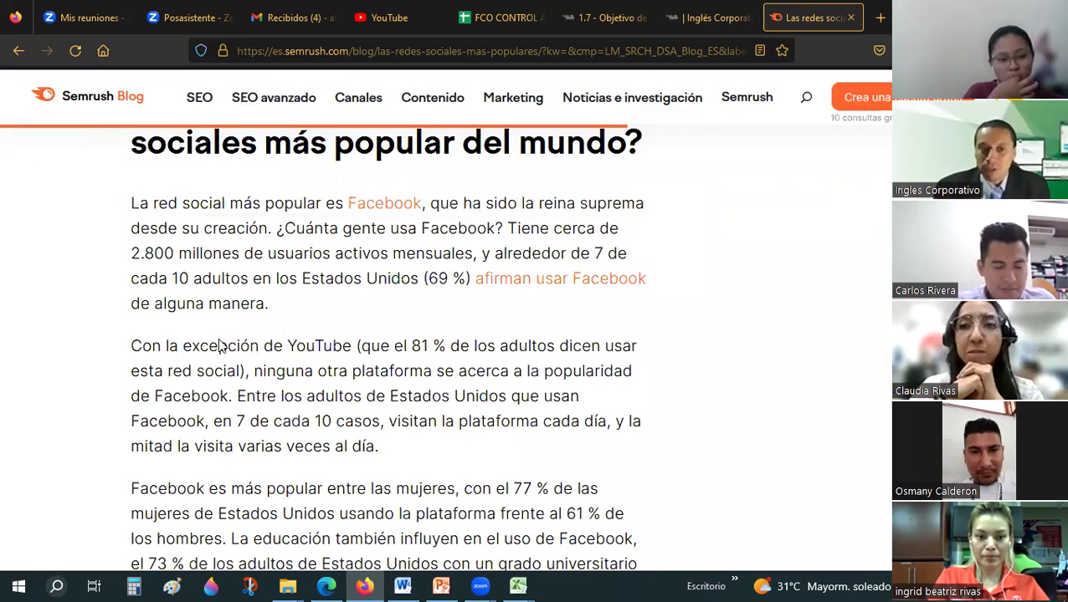
Try selecting the opening Facebook, YouTube-exception and Facebook-and-women paragraphs.
left_click_drag(131, 204, 333, 362)
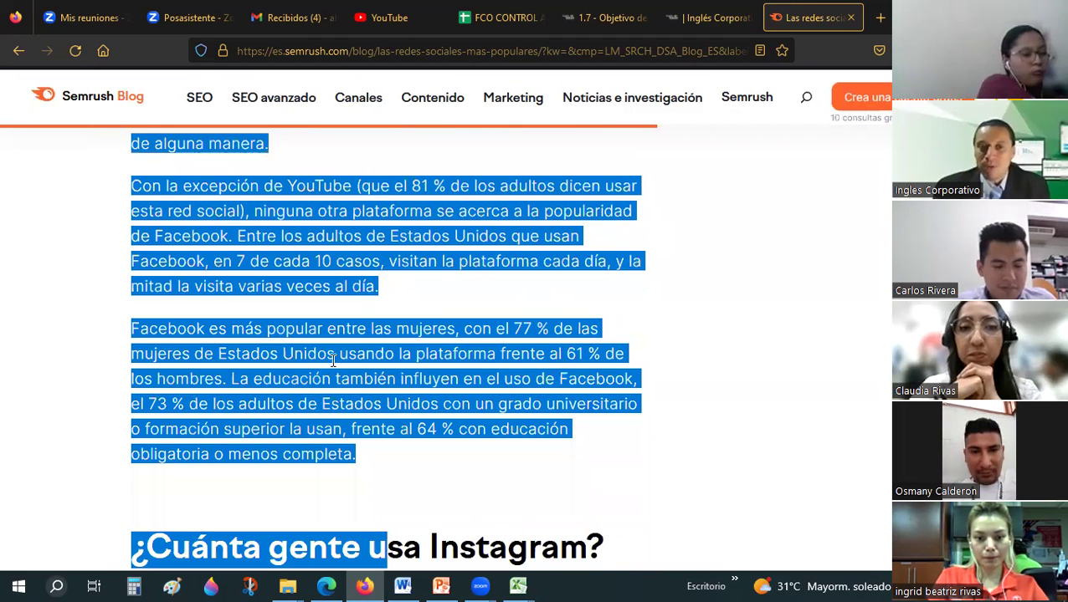
left_click(227, 223)
scroll(227, 224, "up", 4)
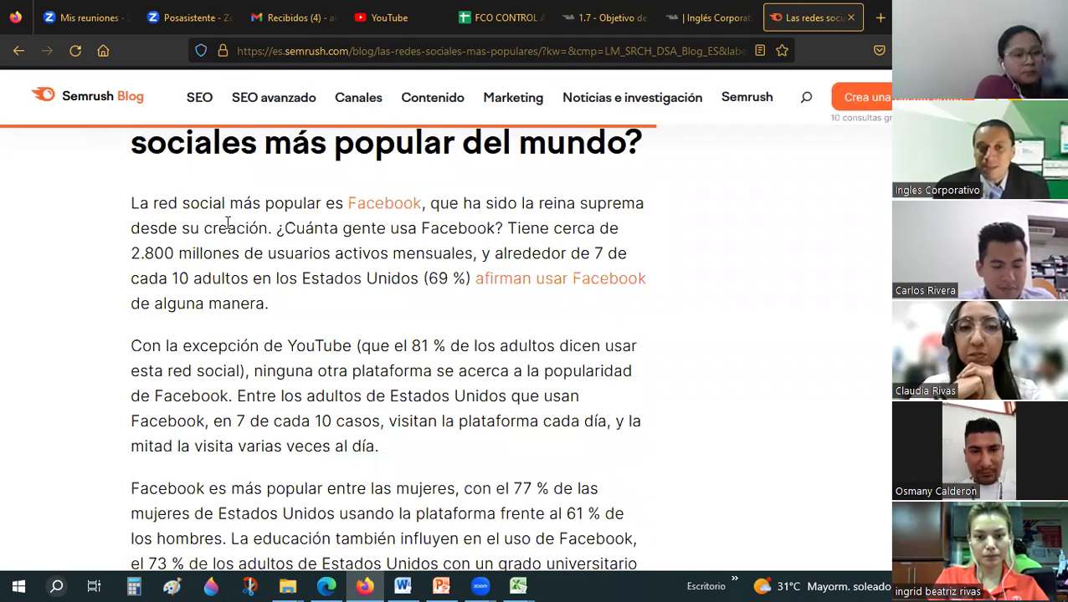
left_click_drag(168, 204, 310, 309)
left_click(311, 309)
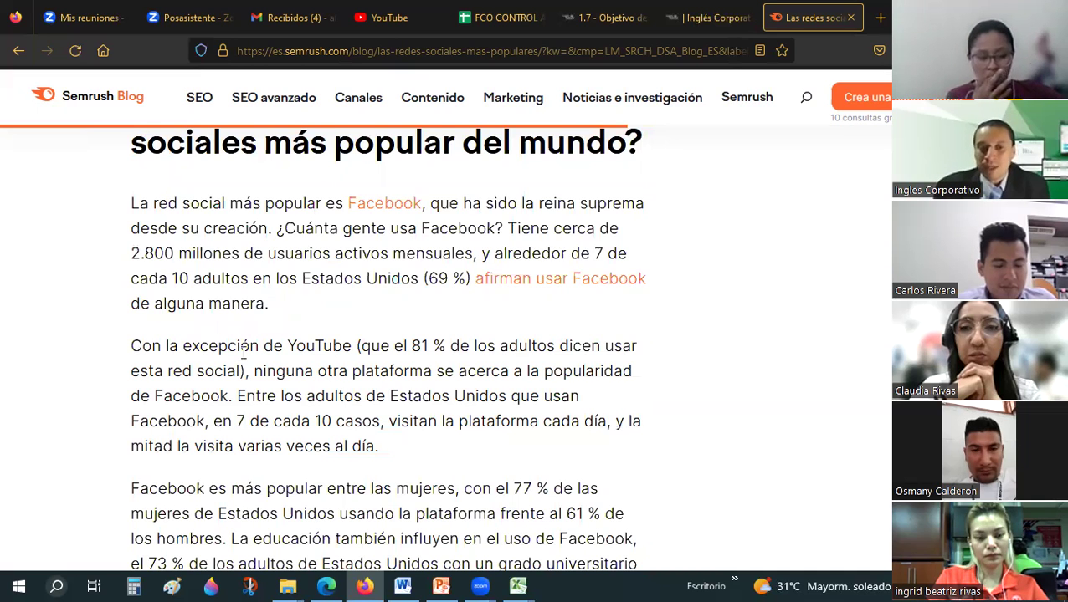
scroll(244, 351, "down", 1)
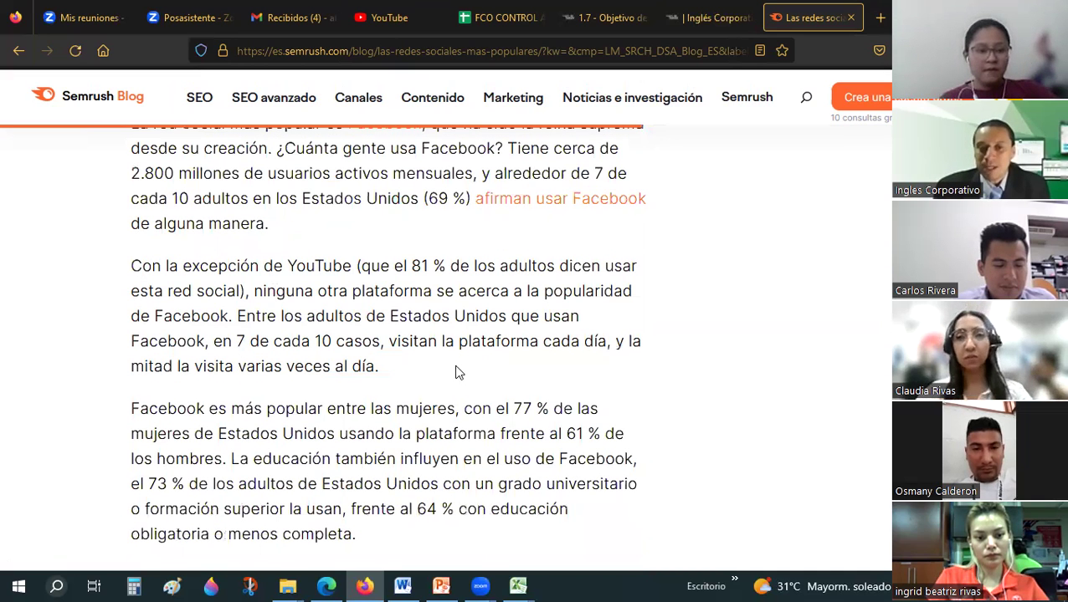
triple_click(456, 371)
scroll(174, 361, "down", 1)
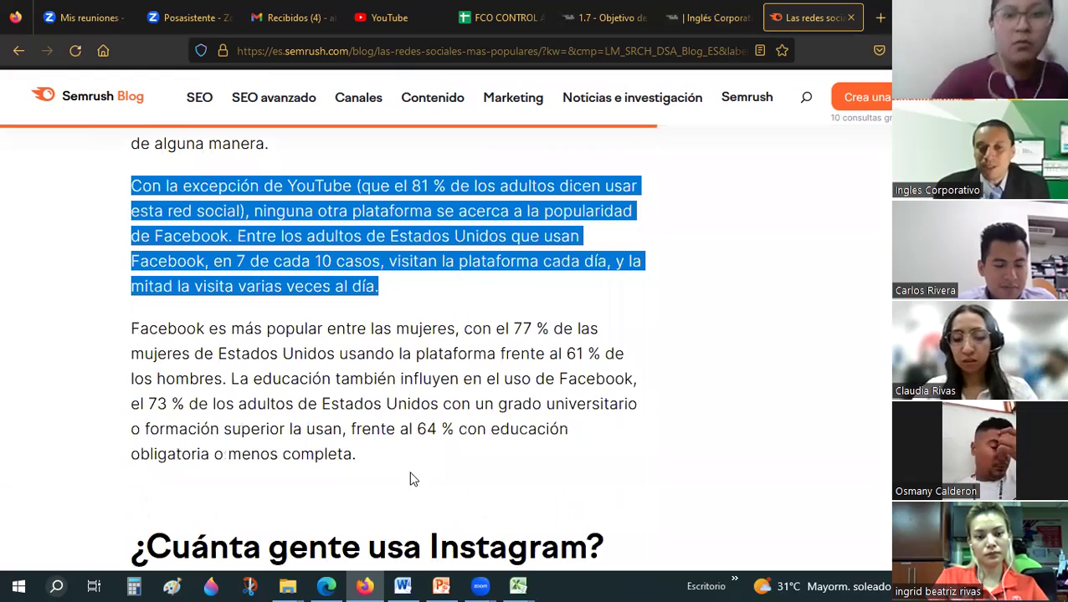
triple_click(410, 464)
left_click(383, 374)
Try selecting the 'La red social más popular', Facebook-and-women and Instagram mobile paragraphs.
scroll(251, 293, "up", 2)
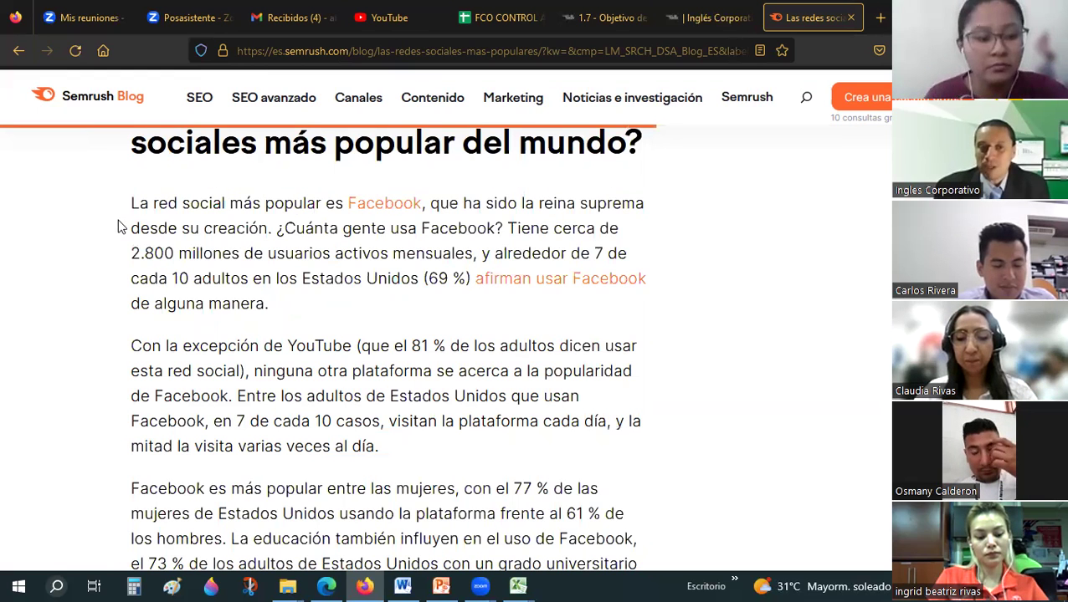
triple_click(290, 305)
scroll(261, 318, "down", 3)
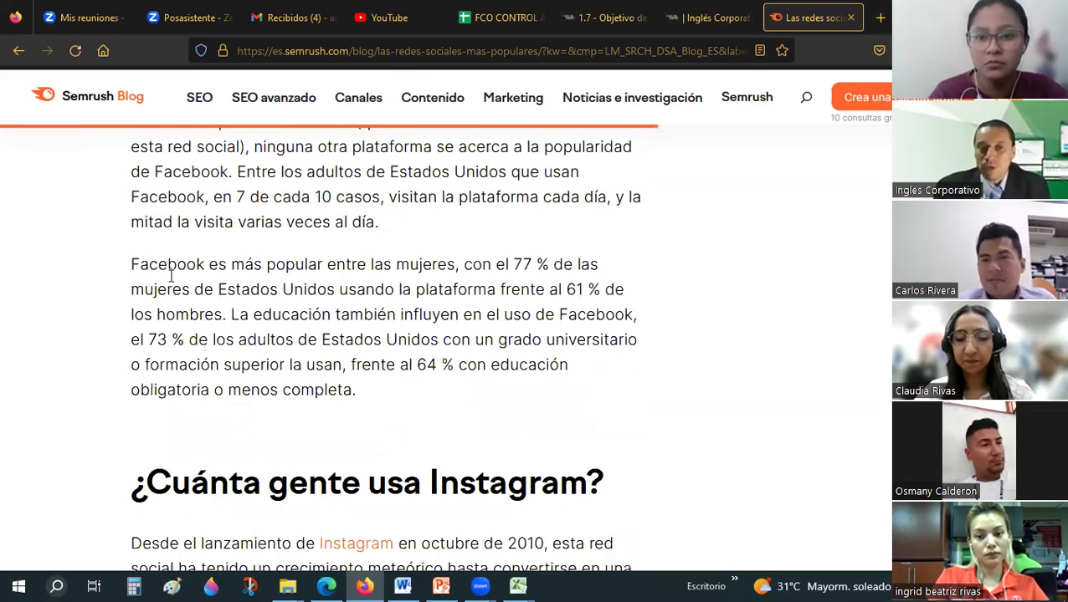
left_click(132, 251)
left_click(322, 349, "shift")
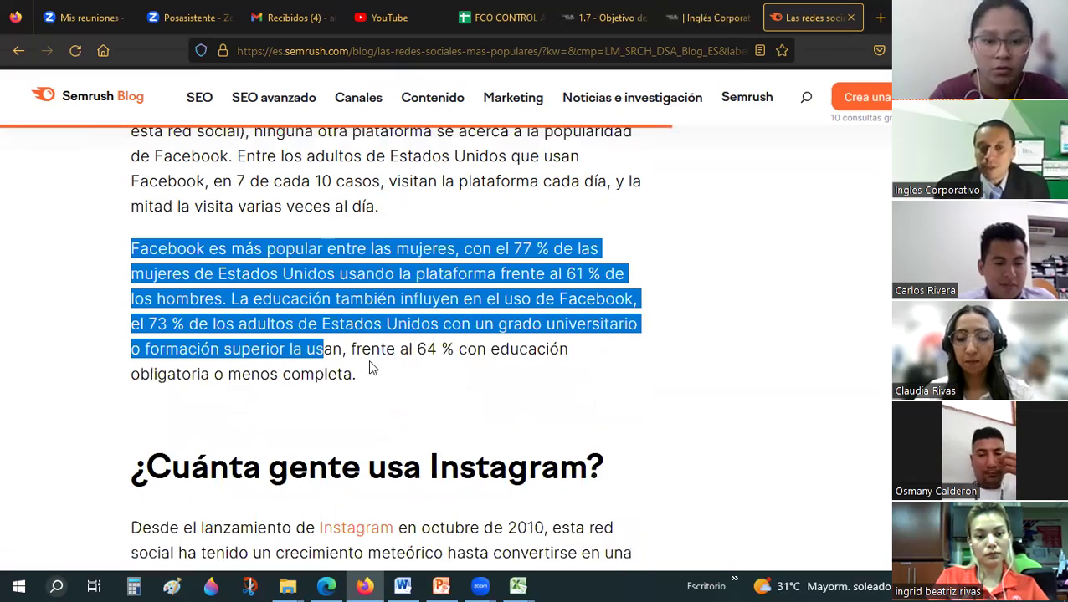
key("shift+Down")
key("shift+Down")
scroll(144, 297, "down", 3)
left_click(144, 297)
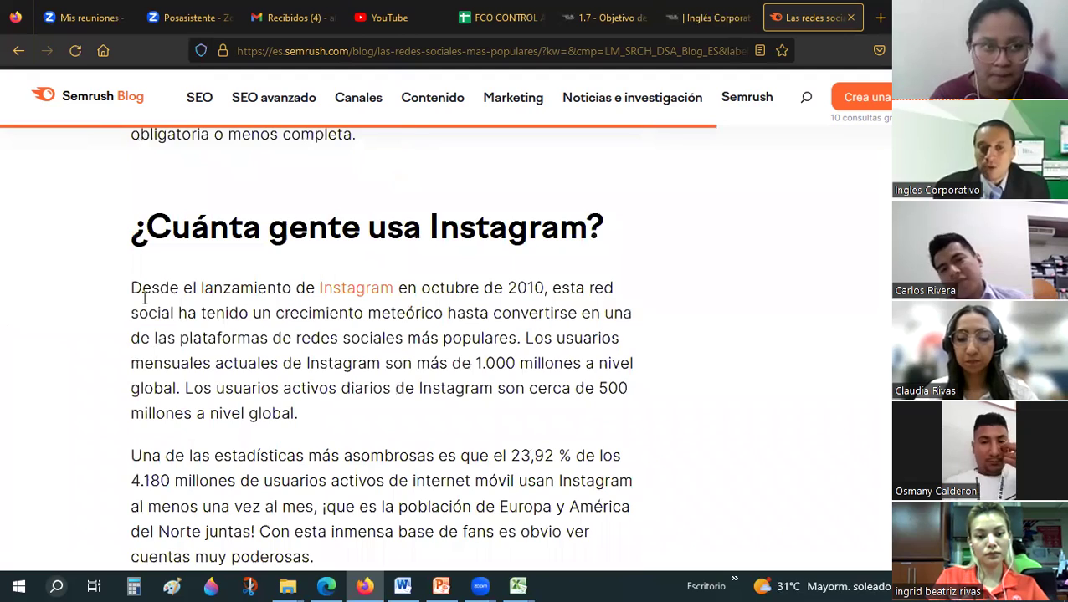
scroll(144, 297, "down", 2)
triple_click(329, 331)
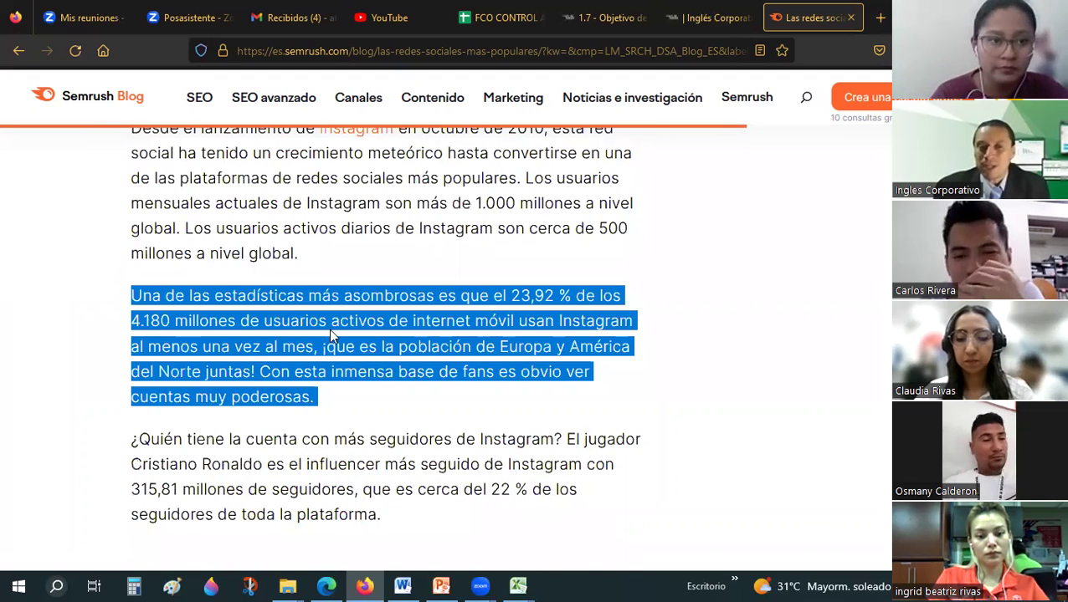
Select the page text from the top links through 'de alguna manera.' in the Facebook paragraph.
scroll(331, 334, "up", 8)
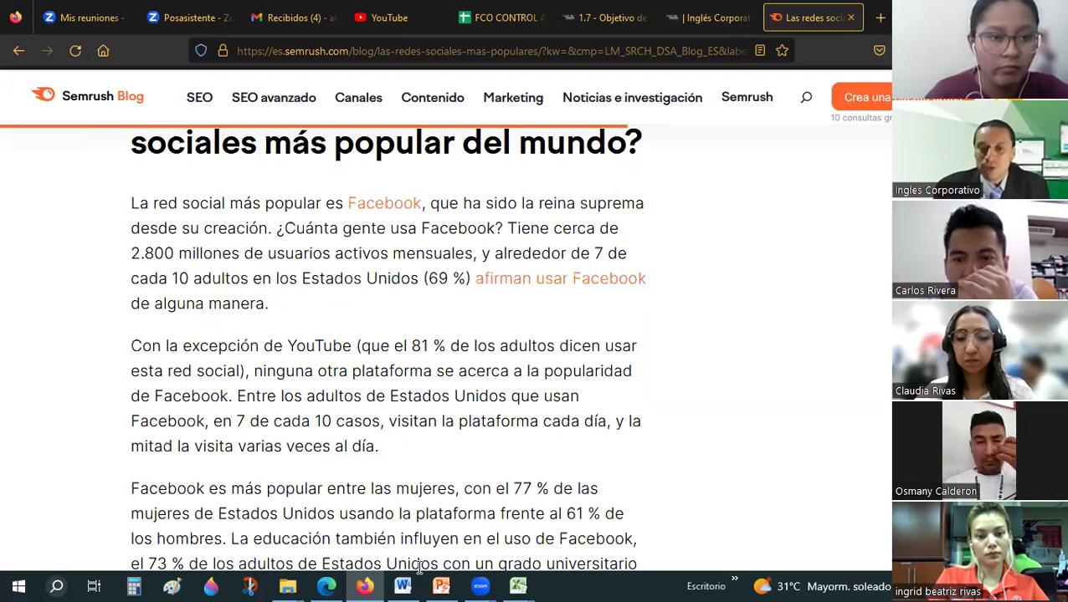
left_click_drag(421, 568, 495, 513)
left_click_drag(402, 462, 184, 174)
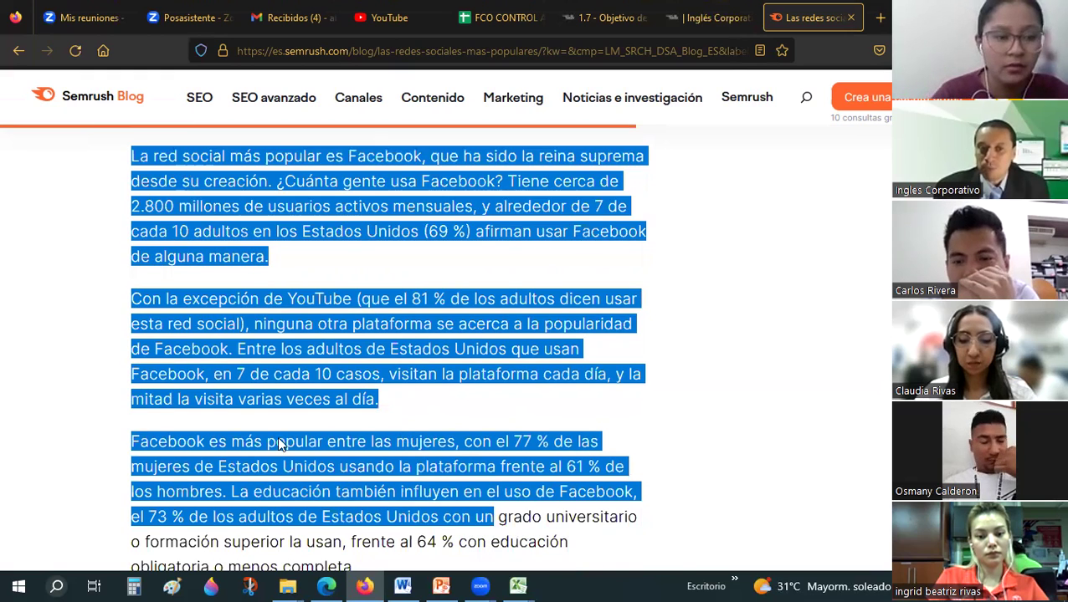
left_click(272, 471)
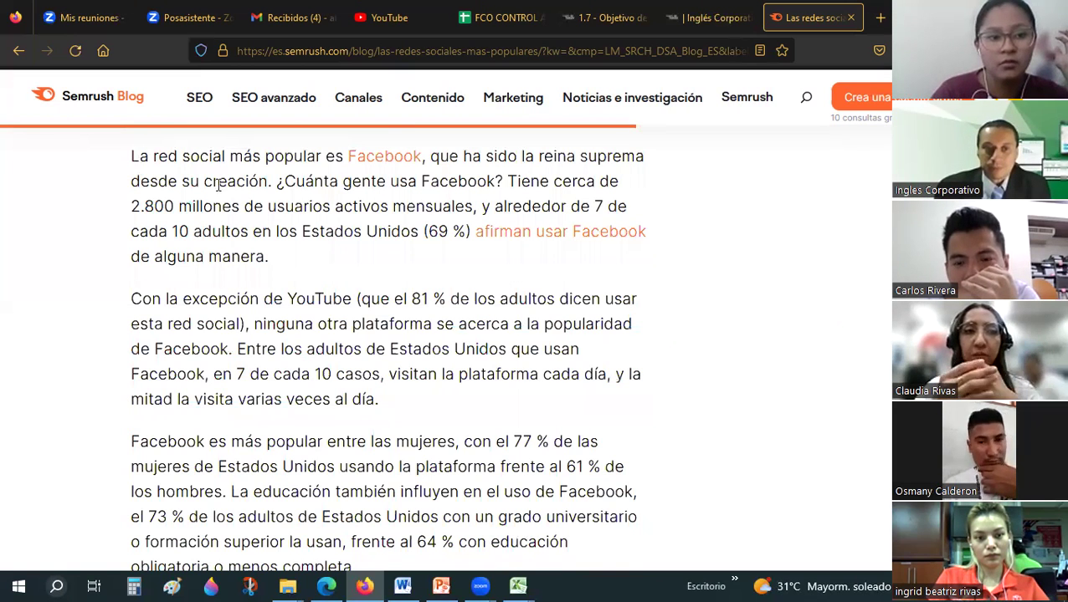
left_click_drag(219, 184, 266, 233)
key("shift+Down")
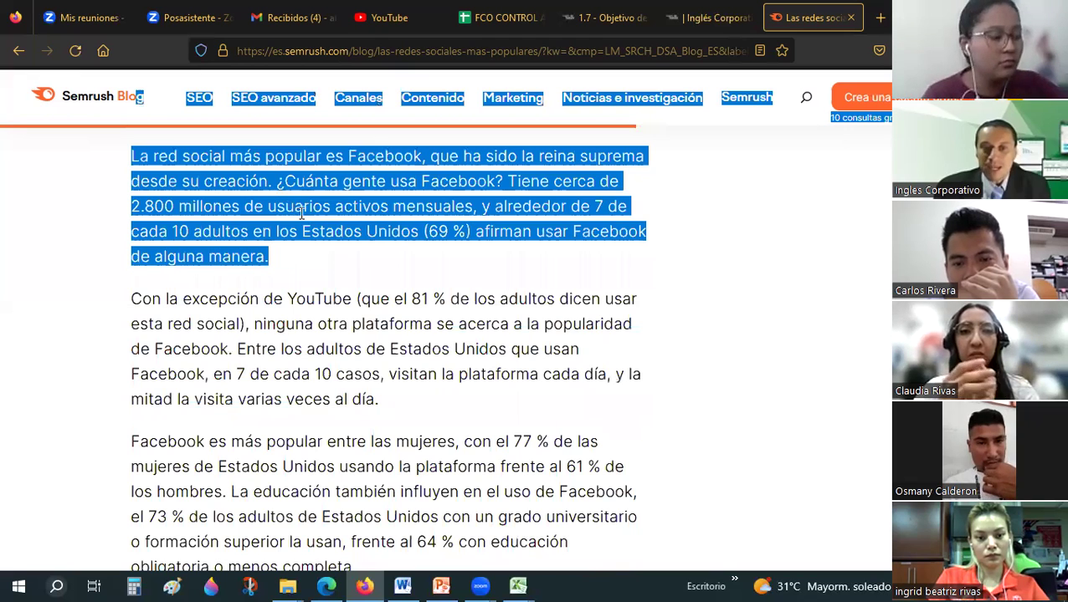
Close the 08-Sesión04 formats workbook, answering its save prompt.
left_click(518, 586)
left_click(511, 535)
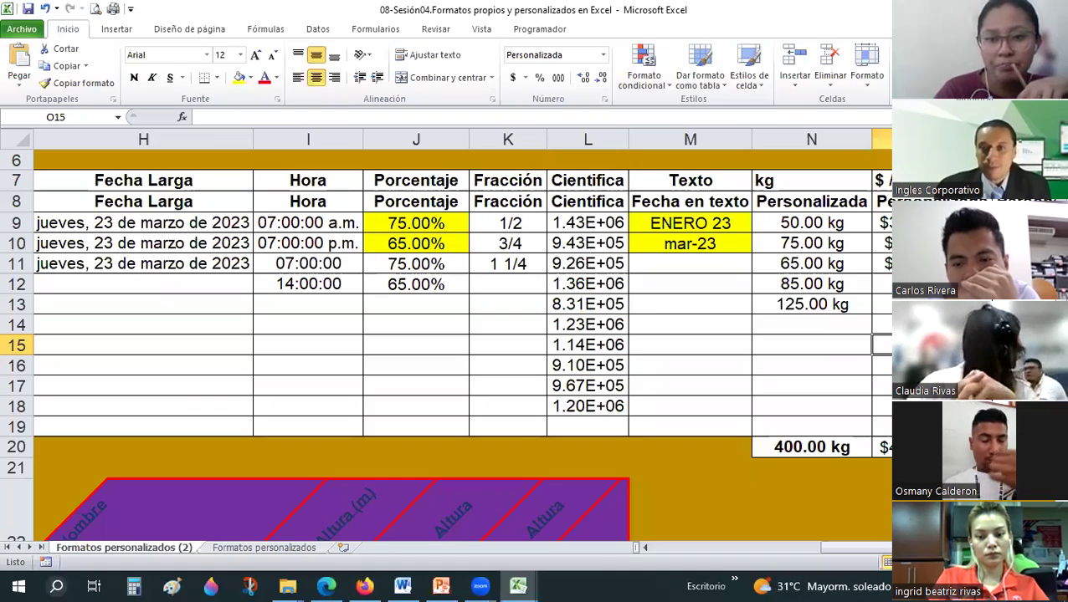
key("alt+F4")
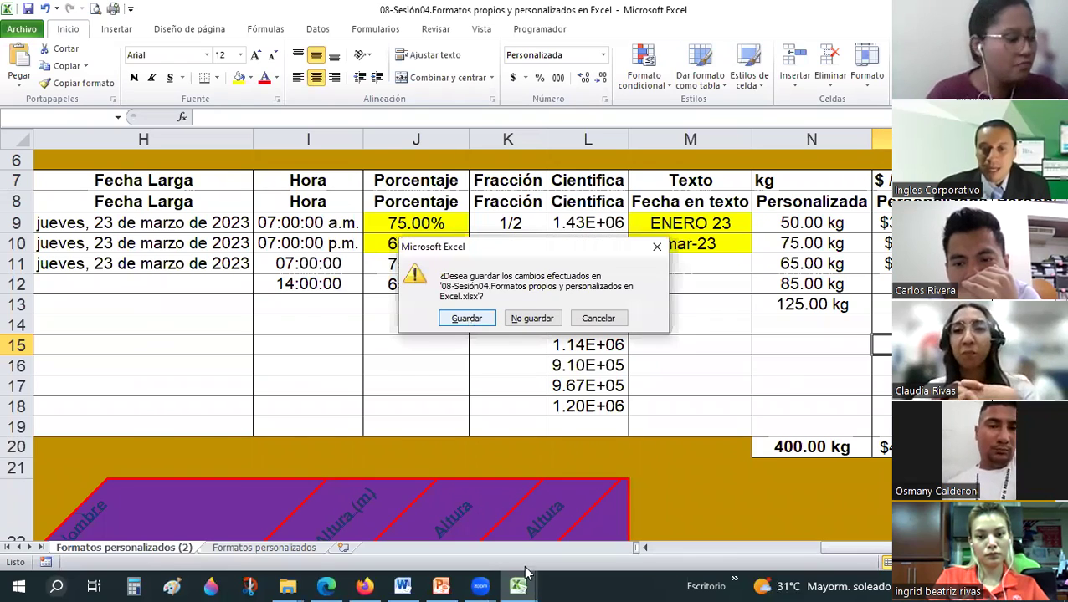
left_click(526, 574)
Paste the copied Semrush links, title and infographic into C4 of the Portapapeles Hoja1.
left_click(518, 586)
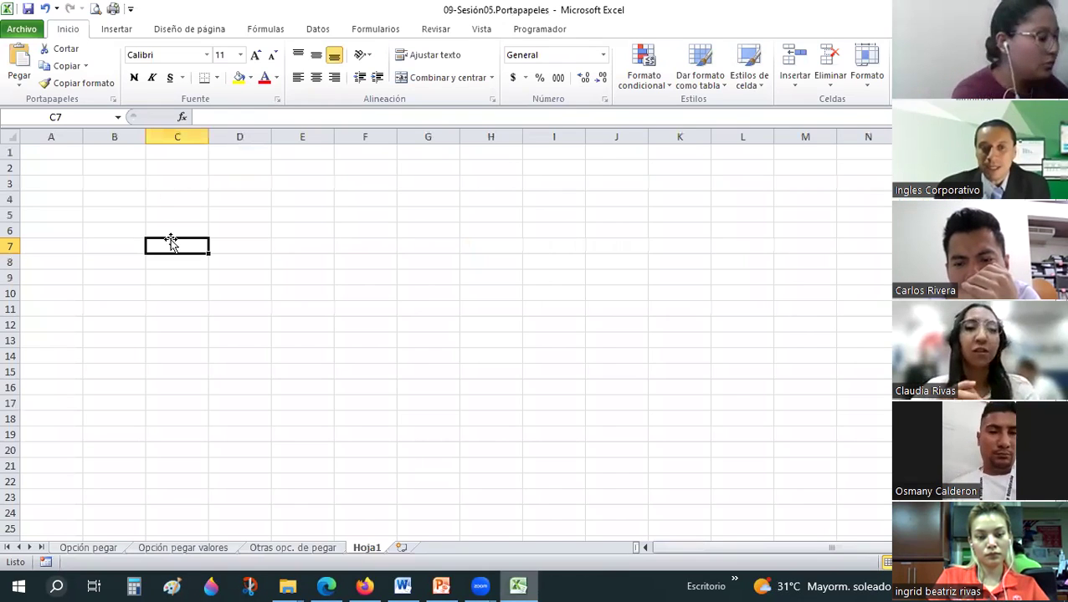
key("Up")
key("Up")
key("Up")
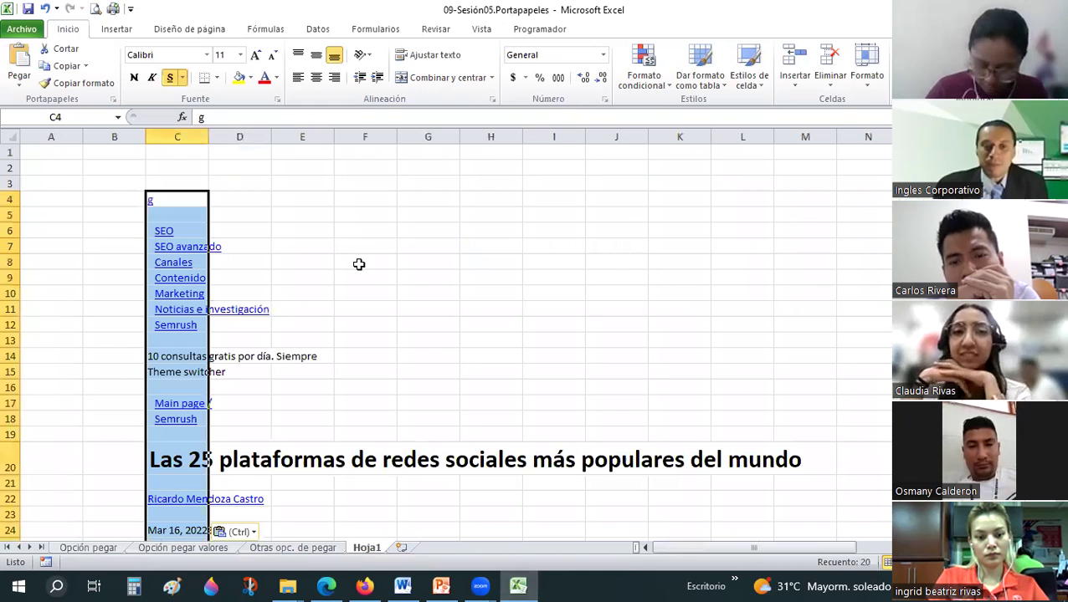
left_click(357, 265)
scroll(358, 265, "down", 4)
scroll(358, 264, "up", 3)
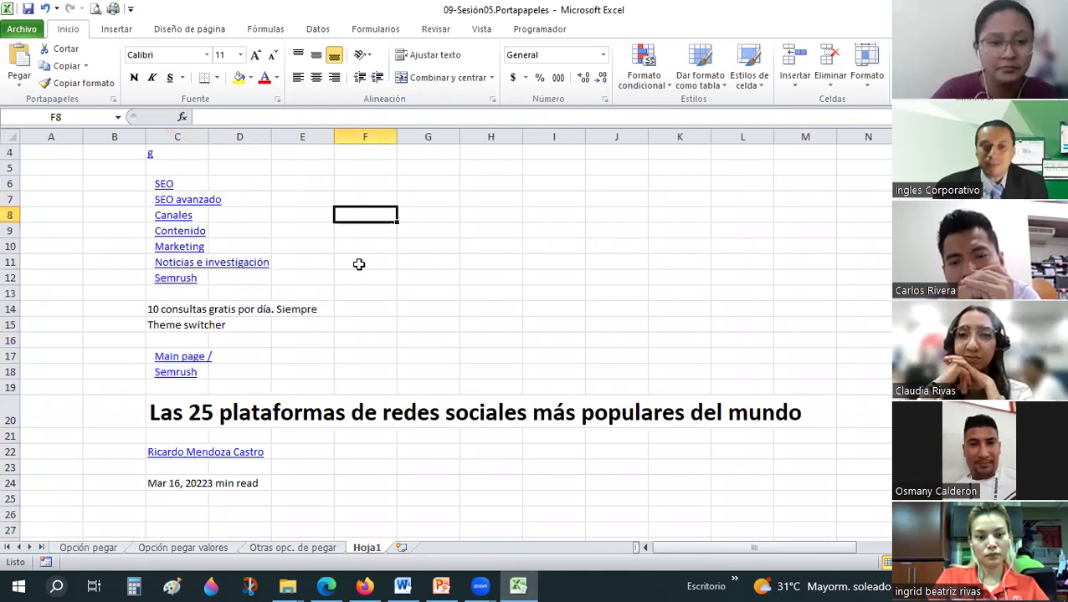
scroll(358, 264, "down", 3)
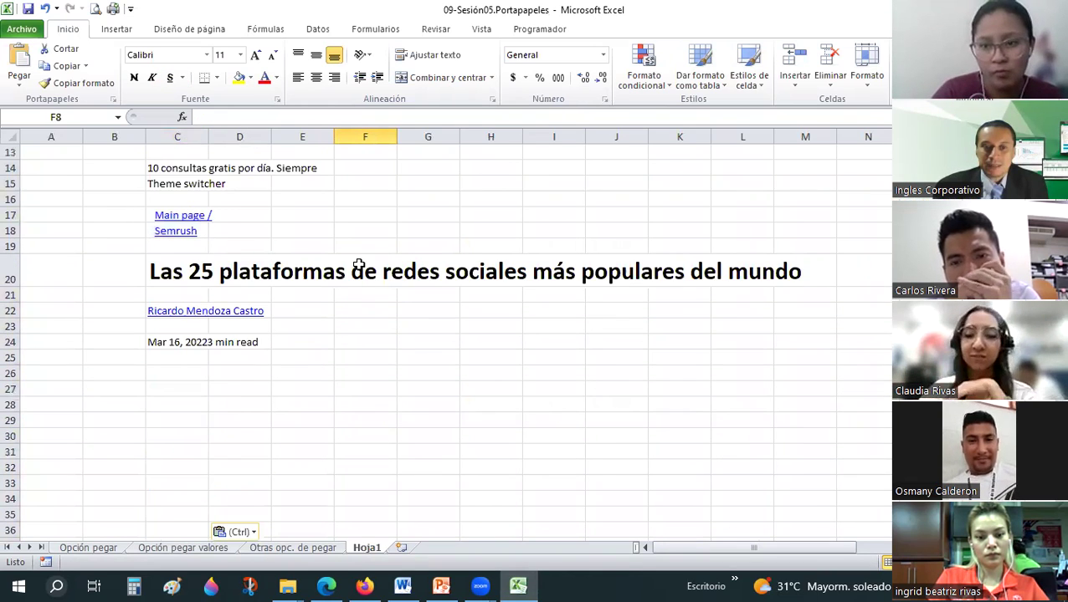
scroll(358, 265, "down", 5)
scroll(358, 266, "down", 6)
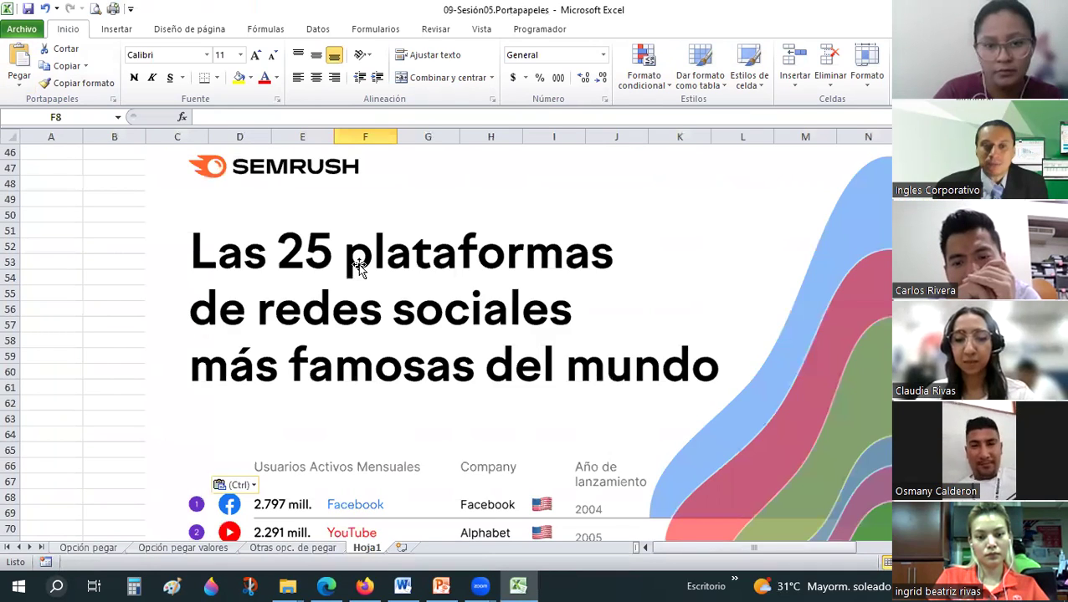
scroll(358, 266, "down", 6)
left_click(358, 264)
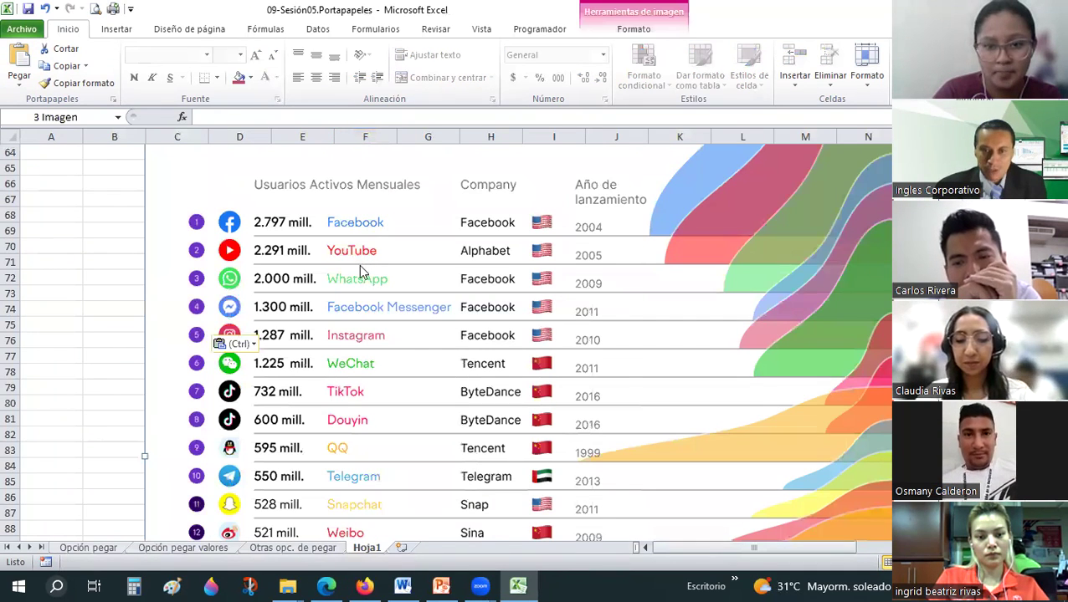
key("alt+Tab")
scroll(359, 265, "up", 4)
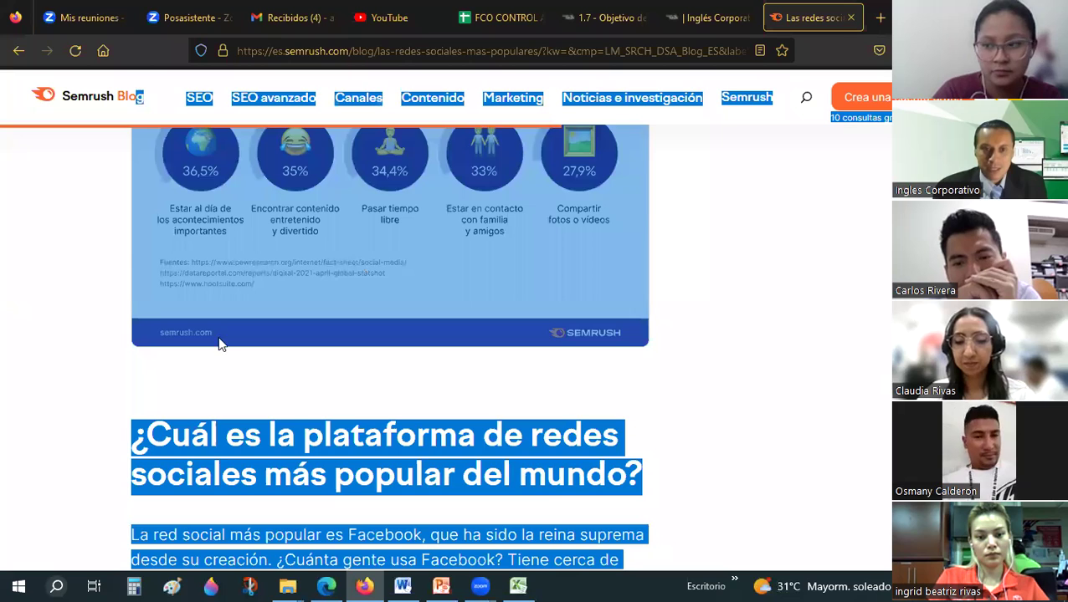
Copy the Semrush paragraph on Facebook's popularity into C6.
scroll(159, 316, "down", 3)
left_click(159, 317)
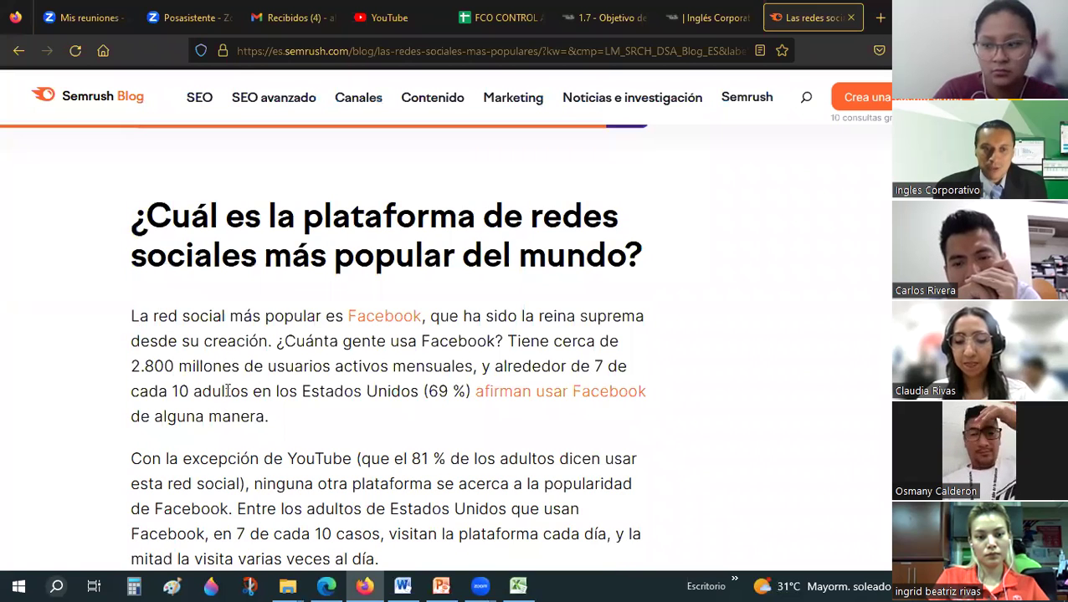
left_click_drag(131, 315, 202, 365)
left_click(292, 424, "shift")
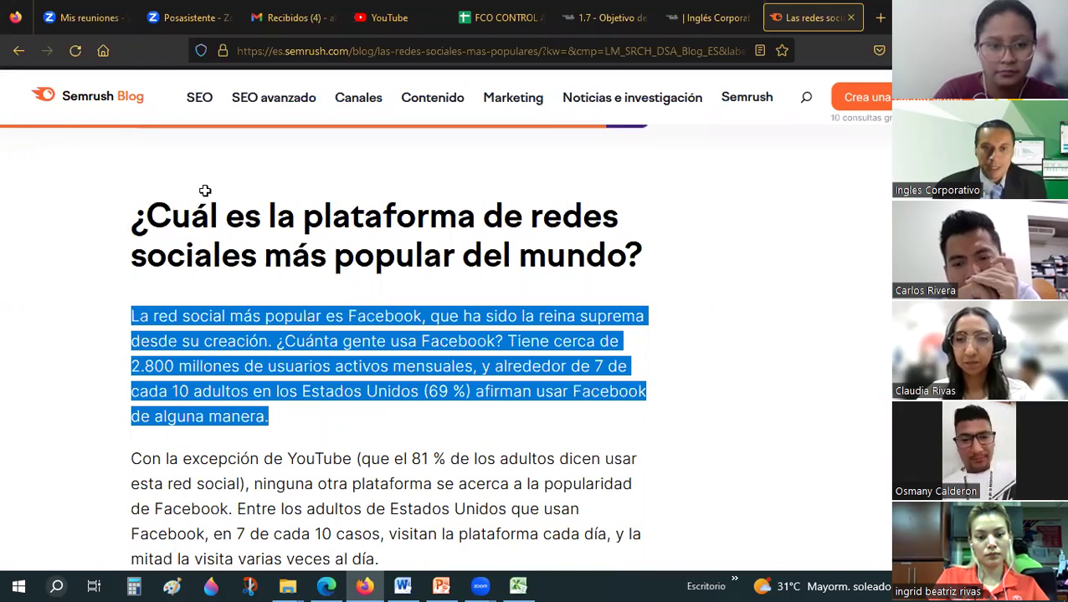
key("alt+Tab")
left_click(21, 55)
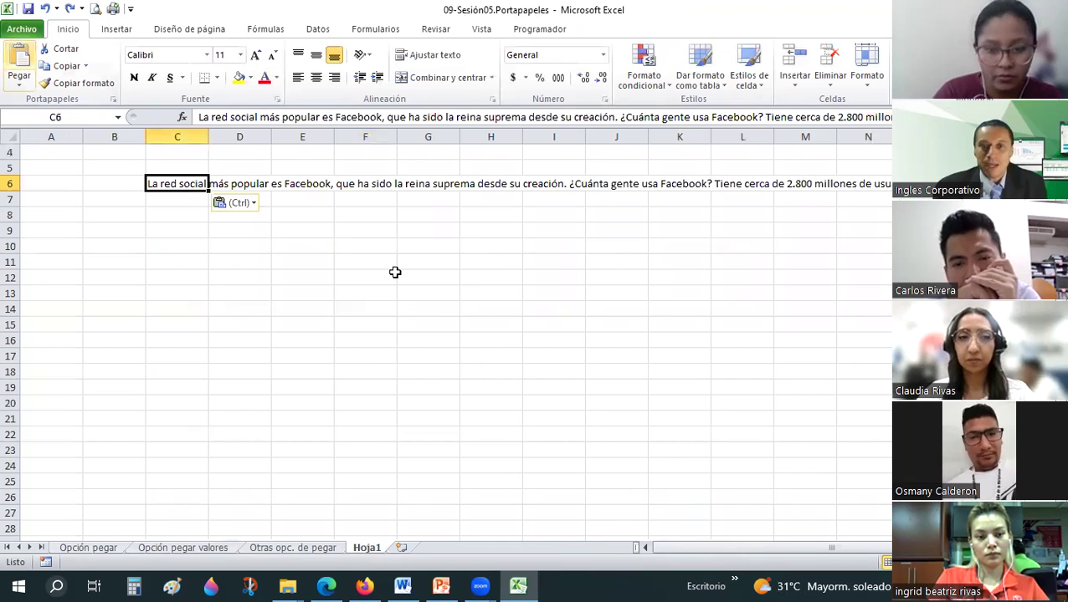
left_click_drag(183, 184, 361, 190)
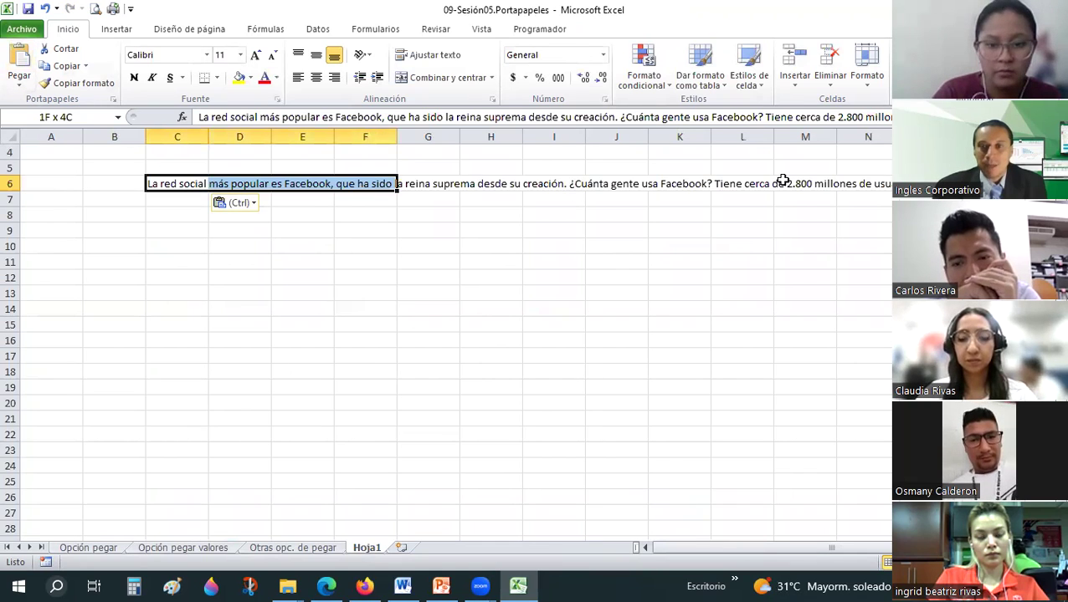
left_click_drag(782, 181, 887, 168)
mouse_move(653, 175)
left_mouse_down()
mouse_move(214, 160)
mouse_move(180, 181)
left_mouse_up()
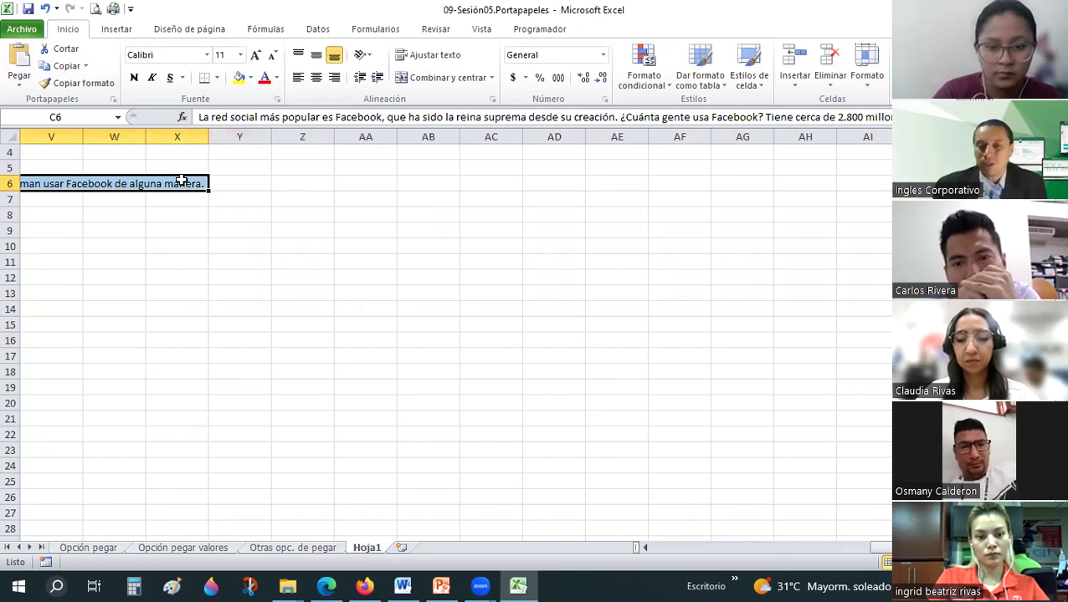
left_click(669, 540)
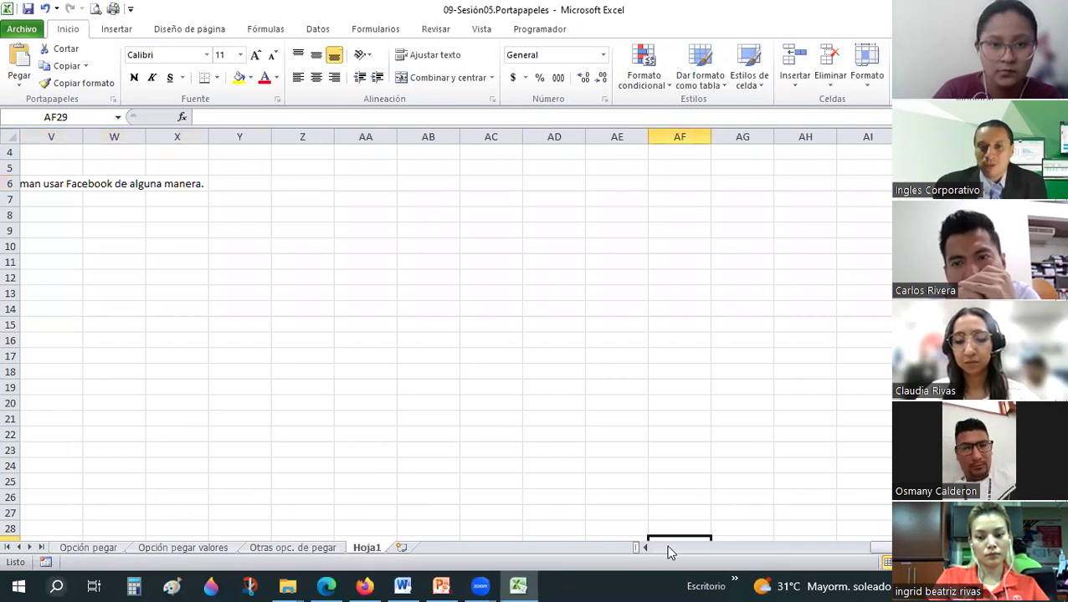
left_click(669, 552)
Copy the paragraph about Facebook among women into C8.
left_click(166, 219)
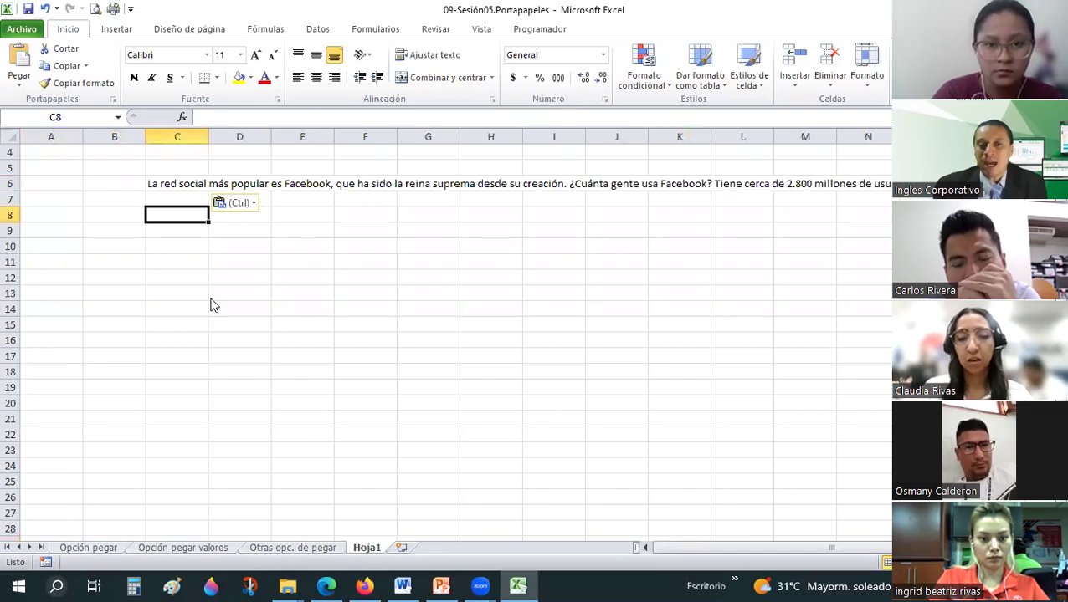
key("alt+Tab")
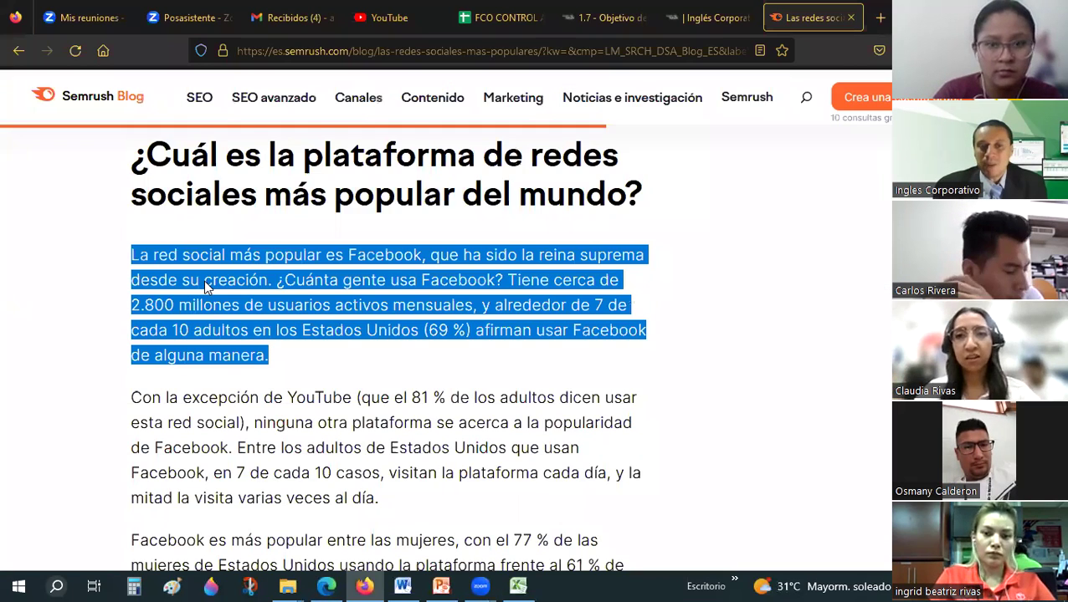
scroll(207, 287, "down", 3)
scroll(169, 189, "up", 1)
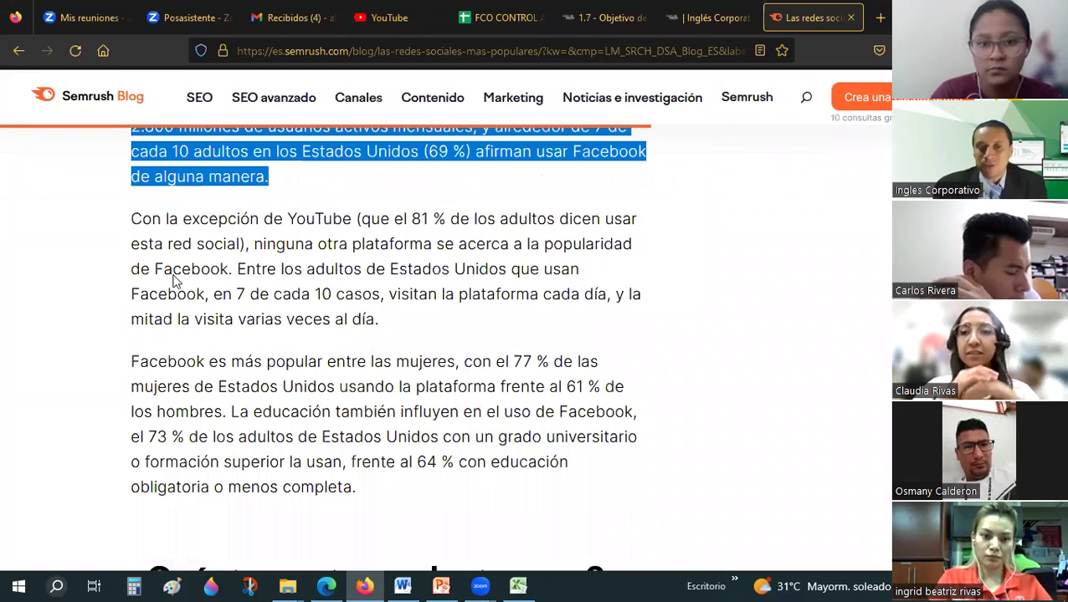
left_click_drag(132, 358, 266, 436)
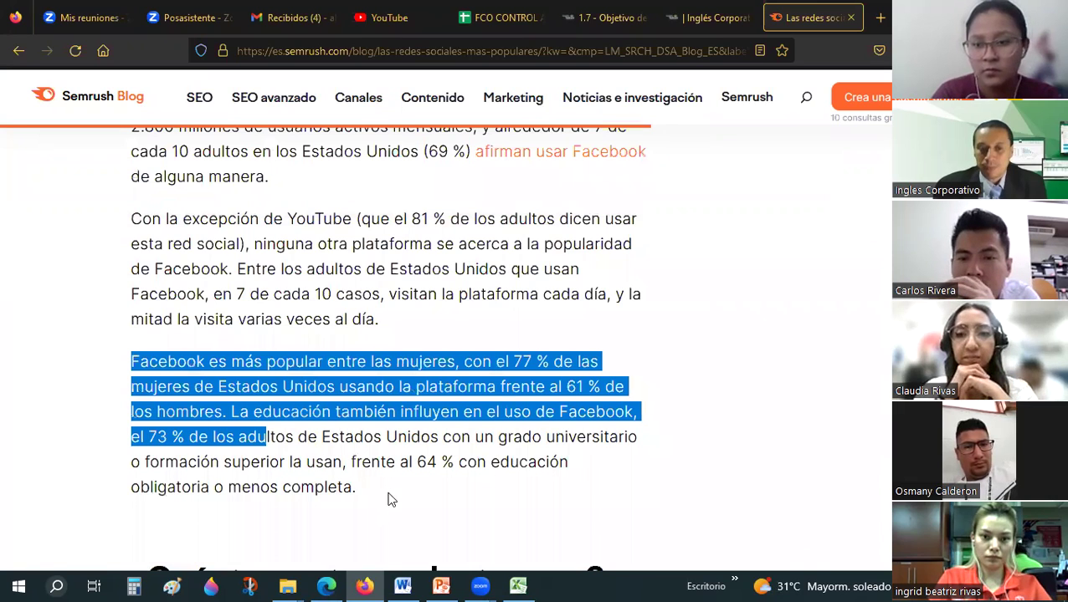
left_click_drag(387, 500, 353, 487)
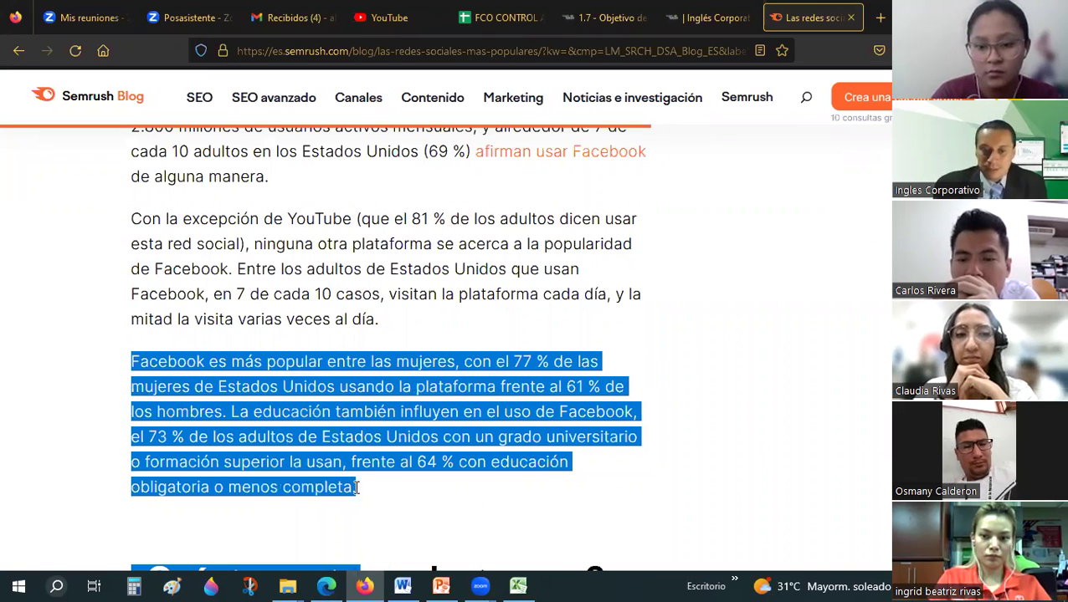
key("alt+Tab")
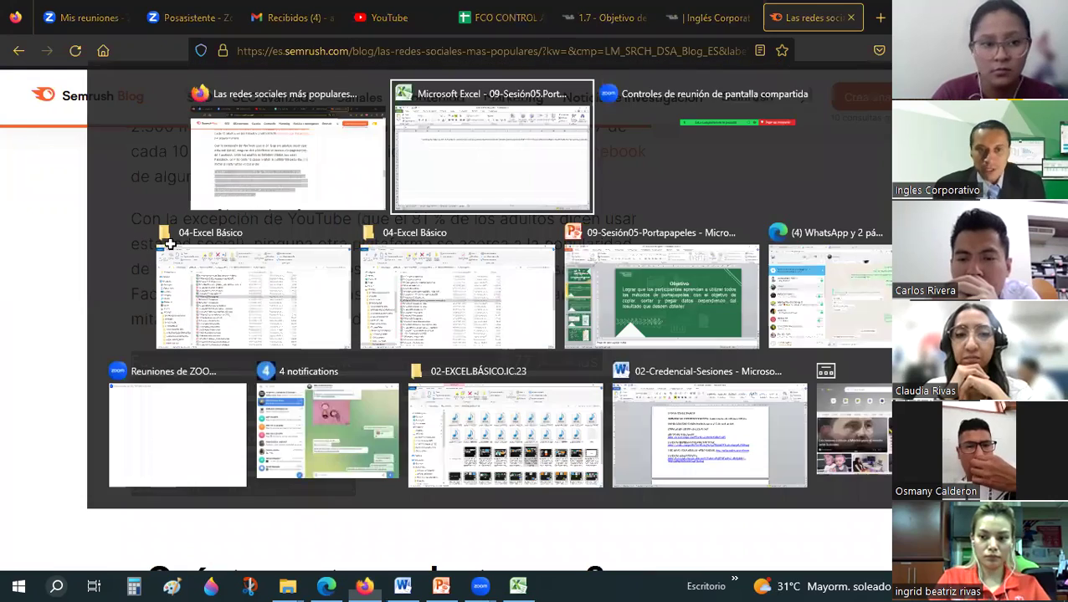
key("ctrl+v")
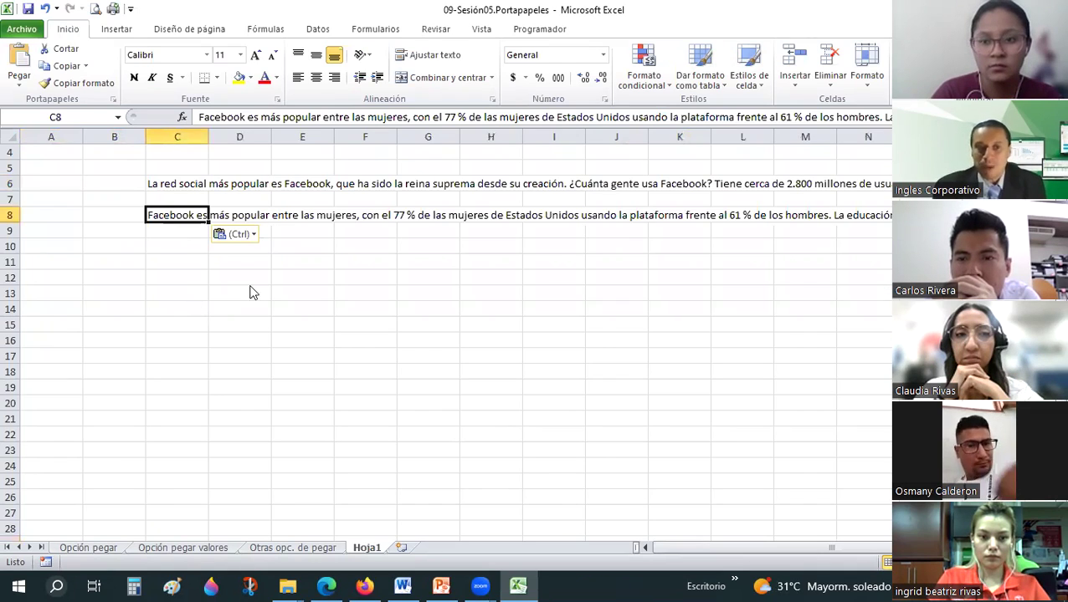
Copy the Instagram statistics paragraph into C10.
key("alt+Tab")
scroll(115, 278, "down", 5)
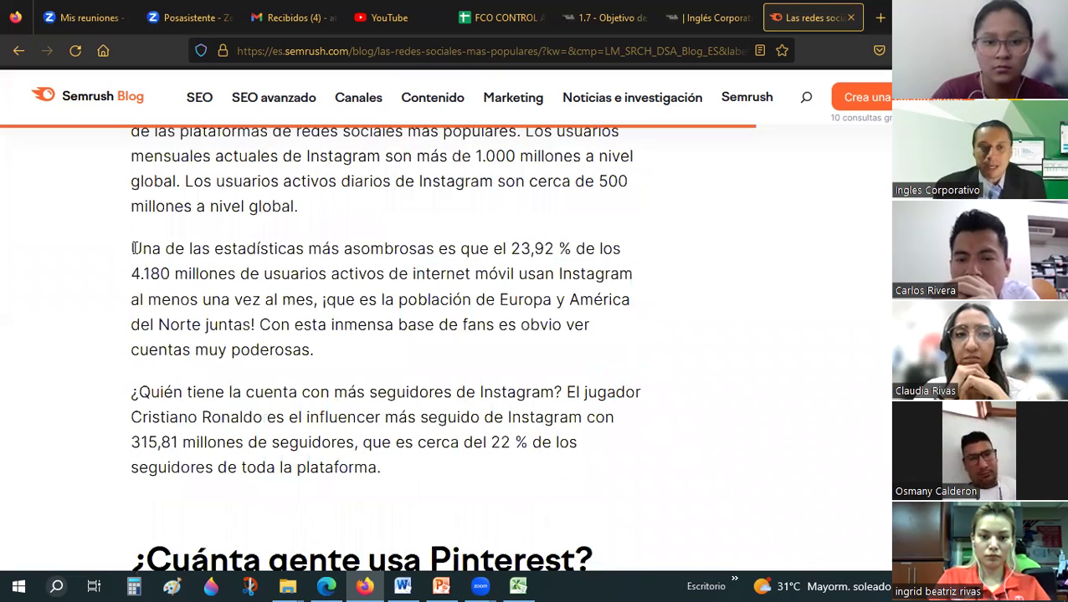
triple_click(332, 348)
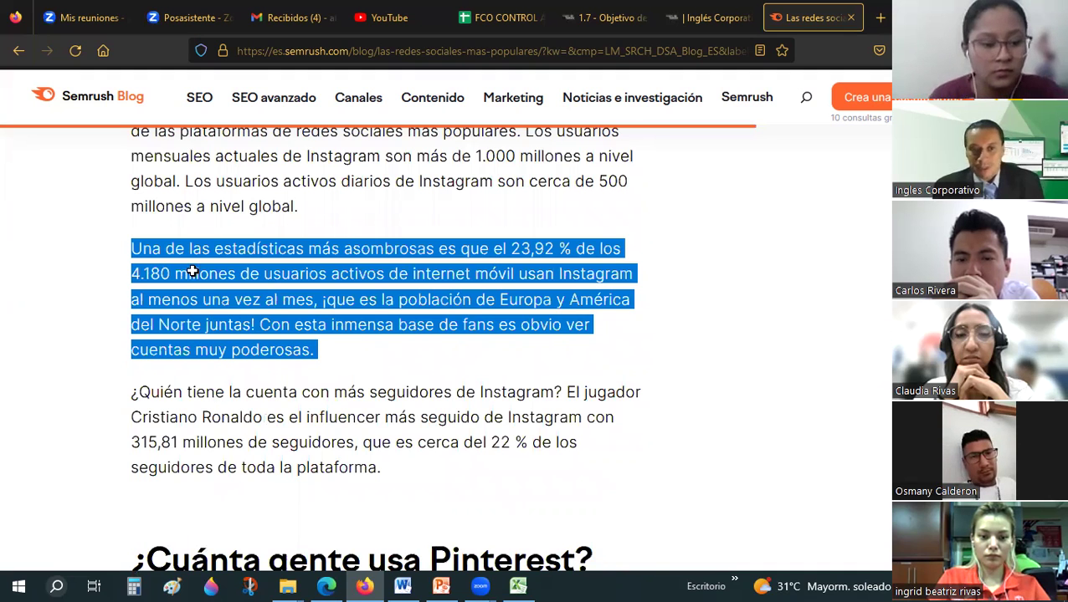
key("ctrl+c")
key("alt+Tab")
left_click(175, 243)
key("ctrl+v")
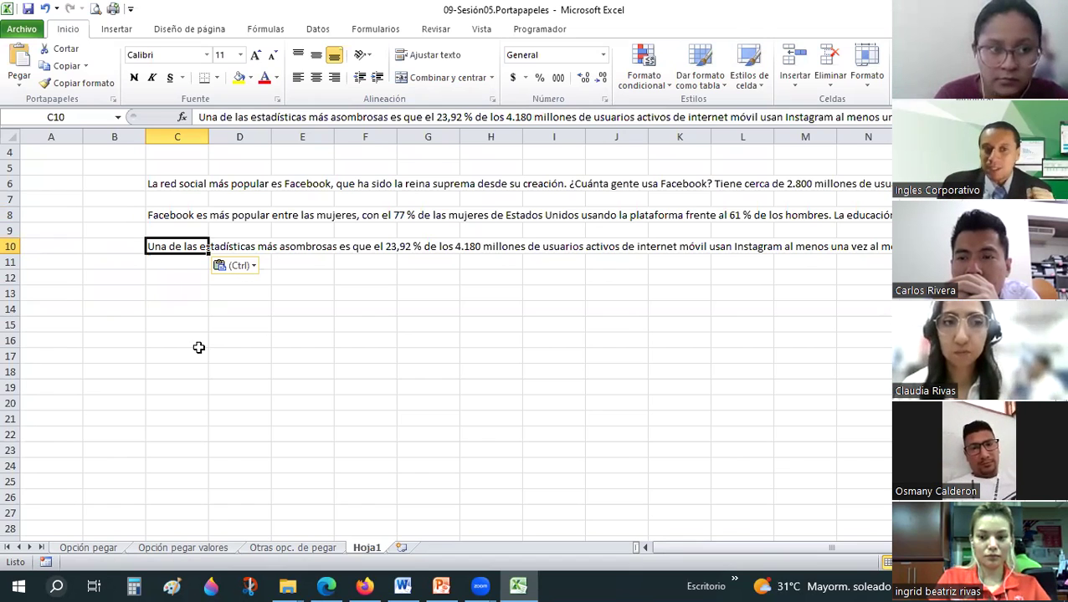
left_click(167, 292)
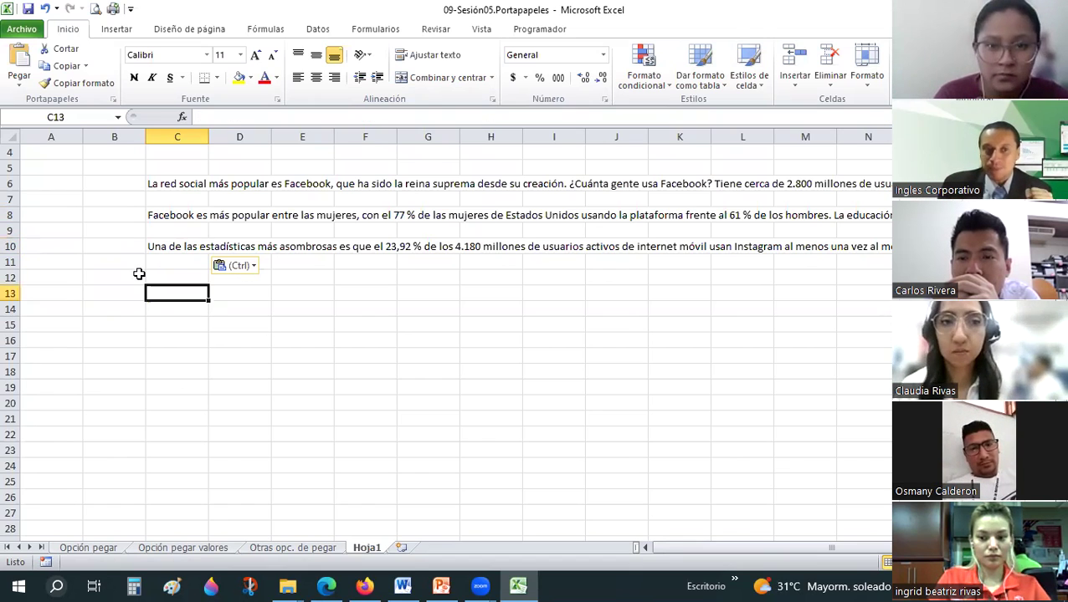
Open the Portapapeles group's clipboard pane and empty it with Borrar todo.
left_click(114, 99)
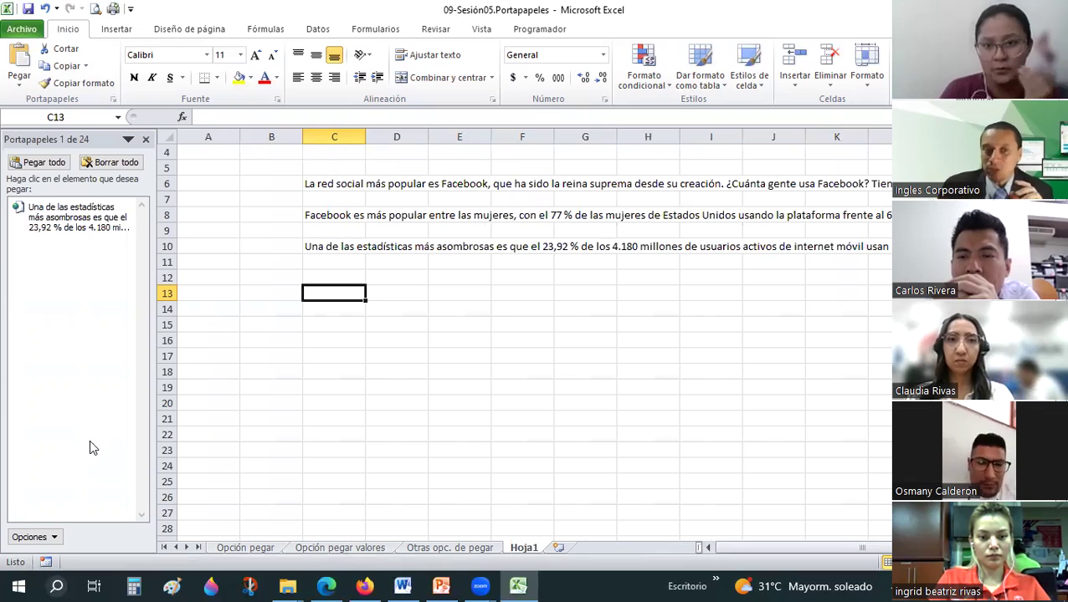
left_click(96, 161)
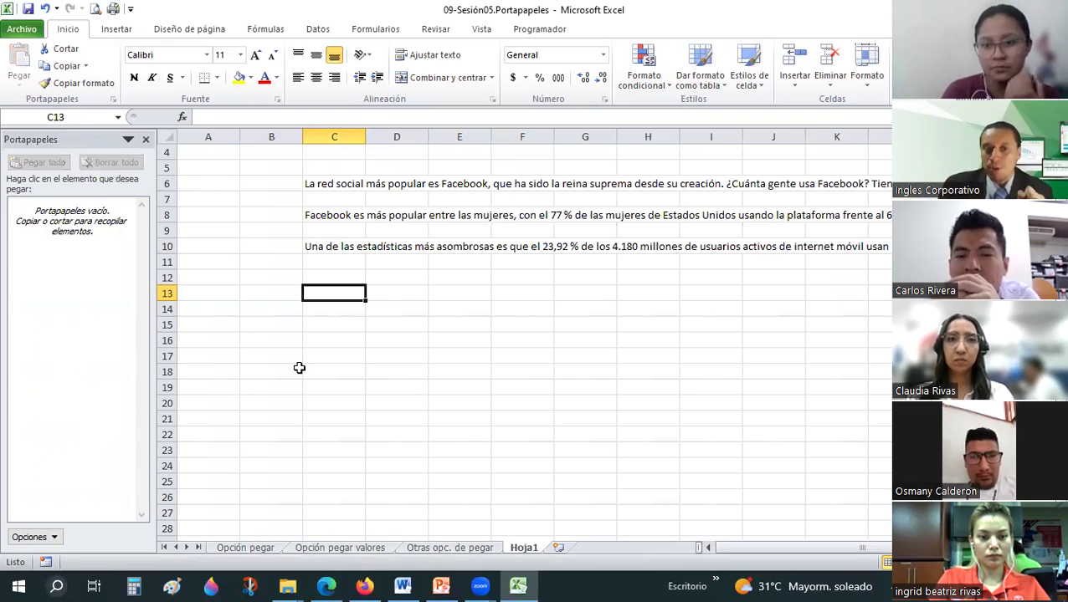
Copy the whole first Facebook paragraph of the Semrush article with Copiar.
left_click(365, 586)
left_click(327, 343)
scroll(327, 343, "up", 3)
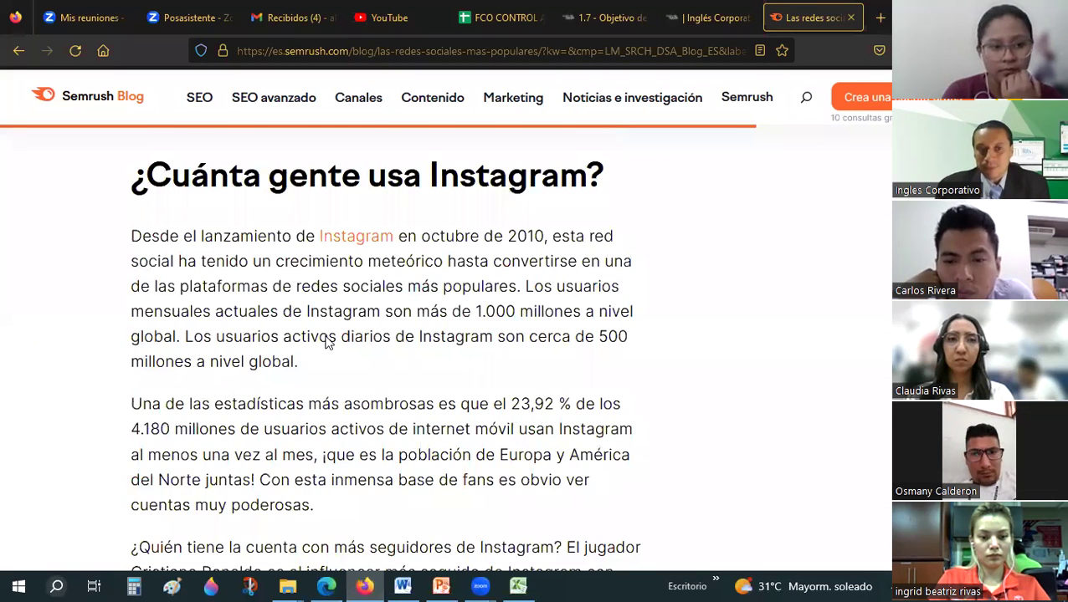
scroll(251, 326, "up", 5)
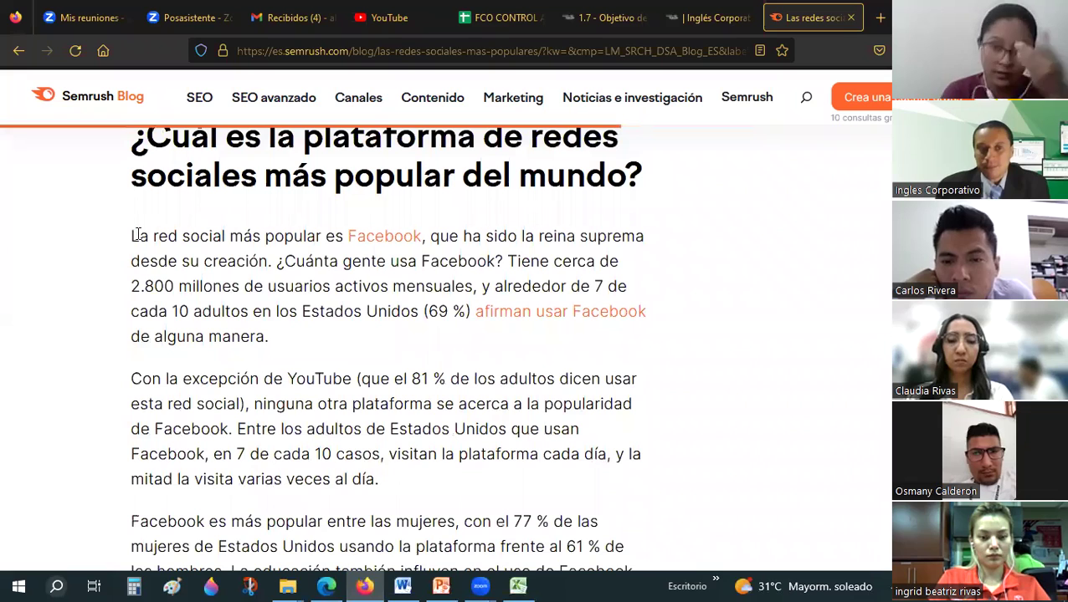
triple_click(268, 256)
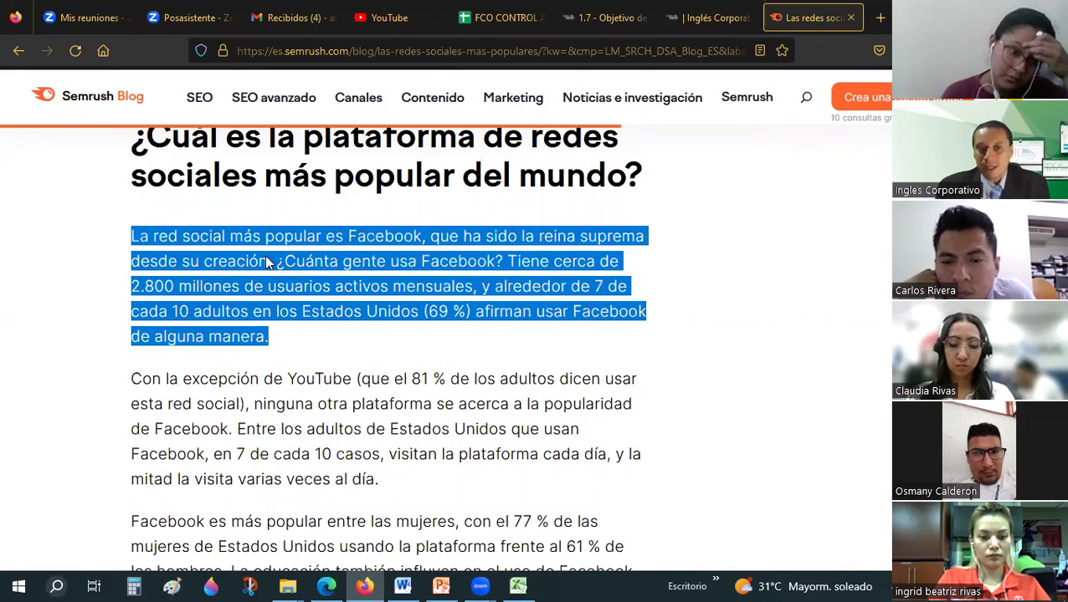
right_click(267, 261)
left_click(289, 274)
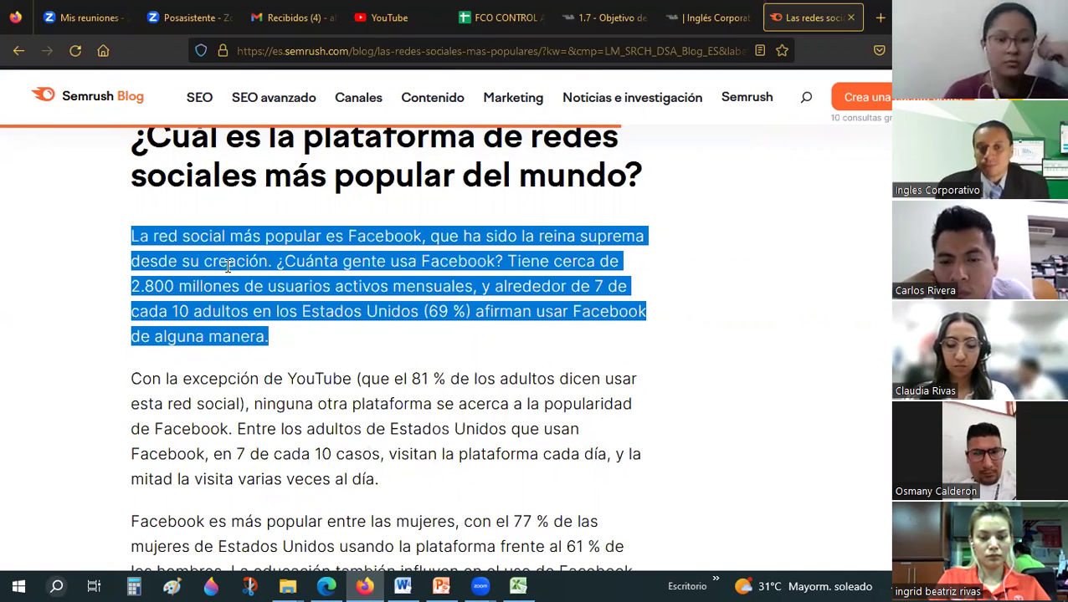
left_click(228, 273)
key("alt+Tab")
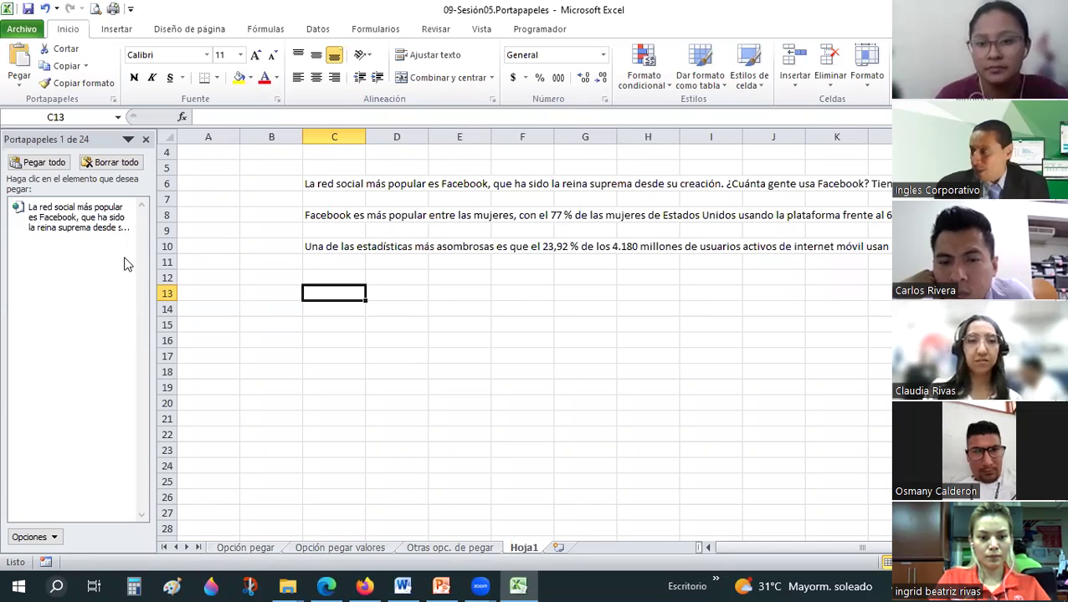
key("alt")
key("alt+Tab")
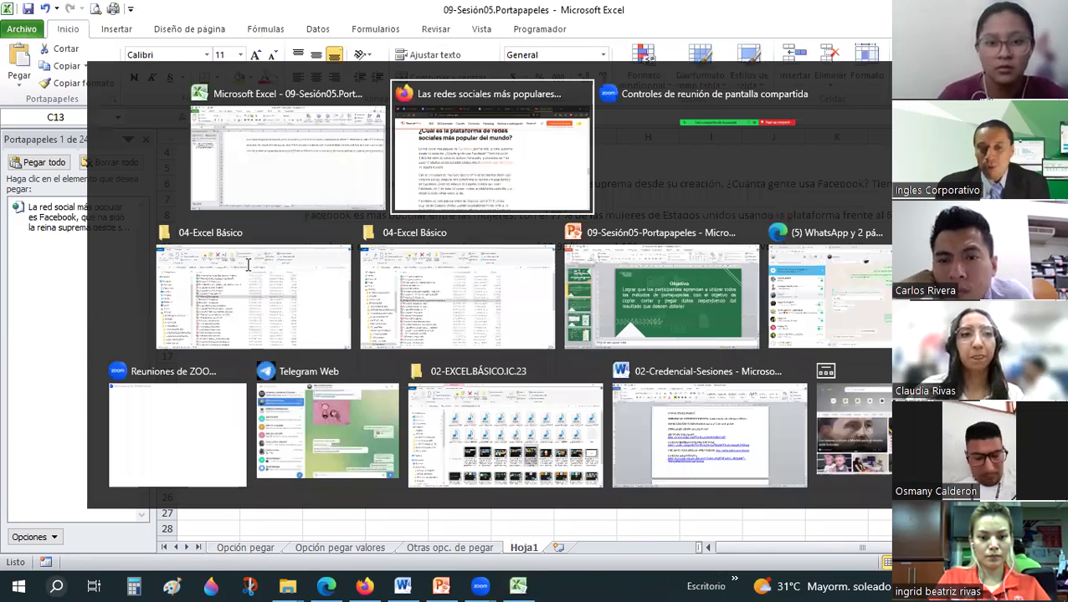
Copy the Facebook-and-women paragraph so it joins Excel's clipboard list.
scroll(123, 294, "down", 2)
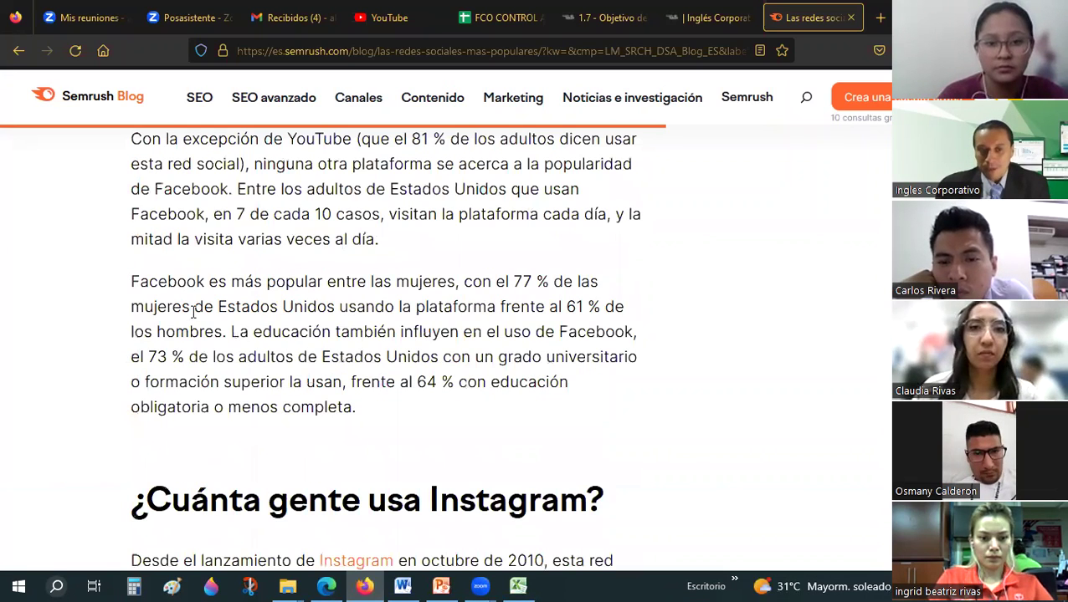
left_click_drag(130, 283, 275, 356)
left_click_drag(370, 402, 352, 405)
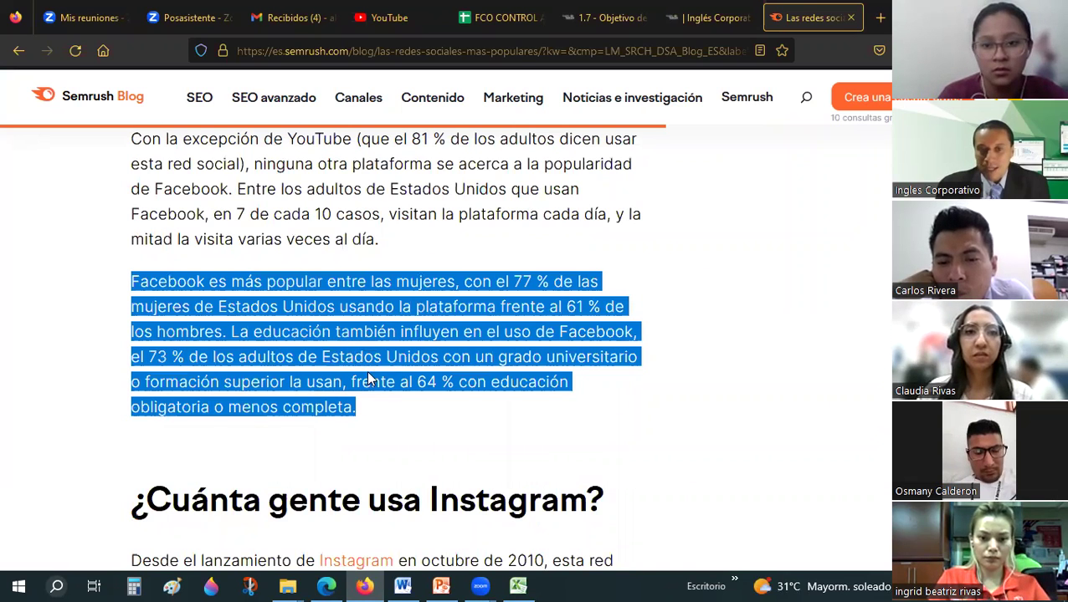
key("alt+Tab")
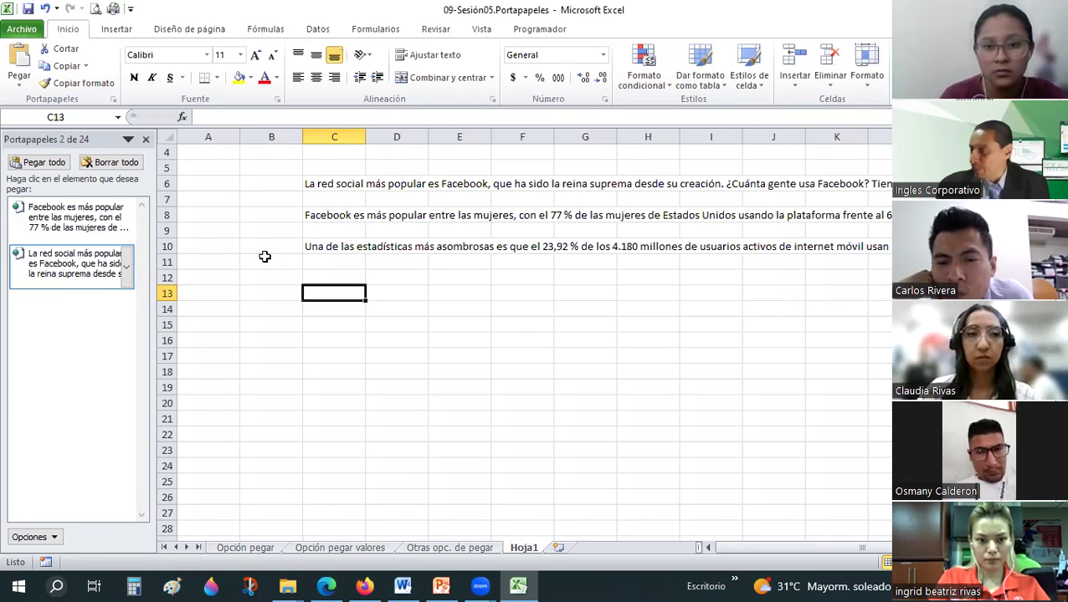
key("alt+Tab")
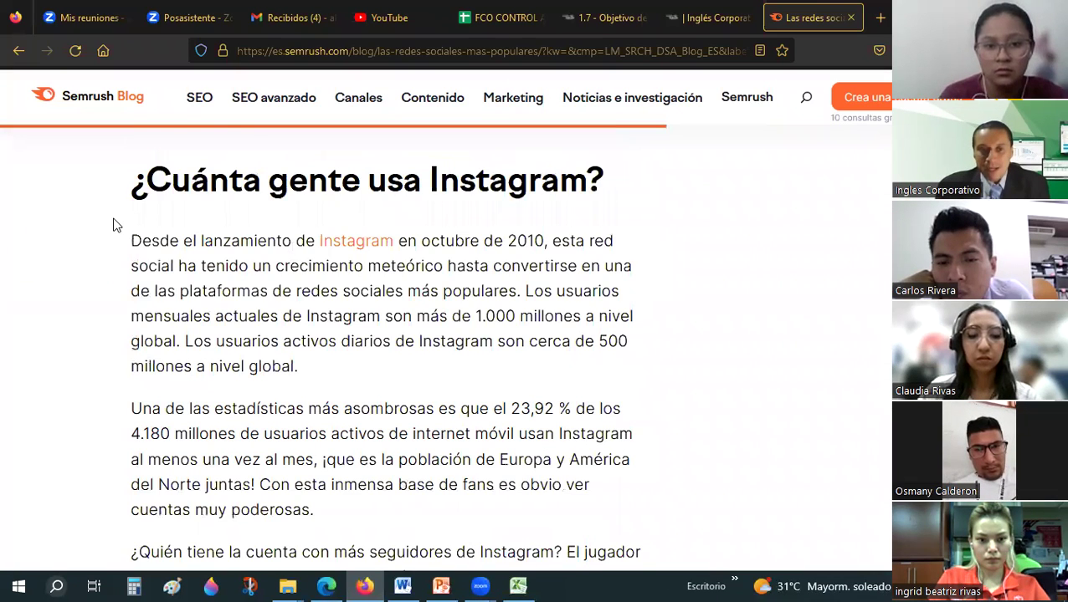
Copy the most-followed Instagram account paragraph and check it in Excel's clipboard list.
scroll(115, 225, "down", 3)
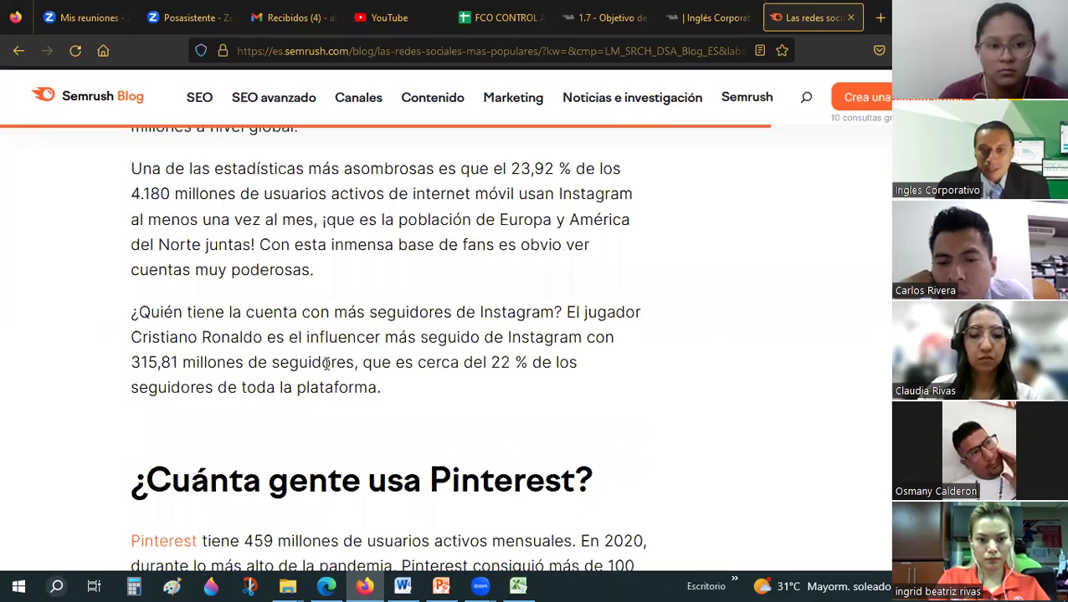
triple_click(357, 383)
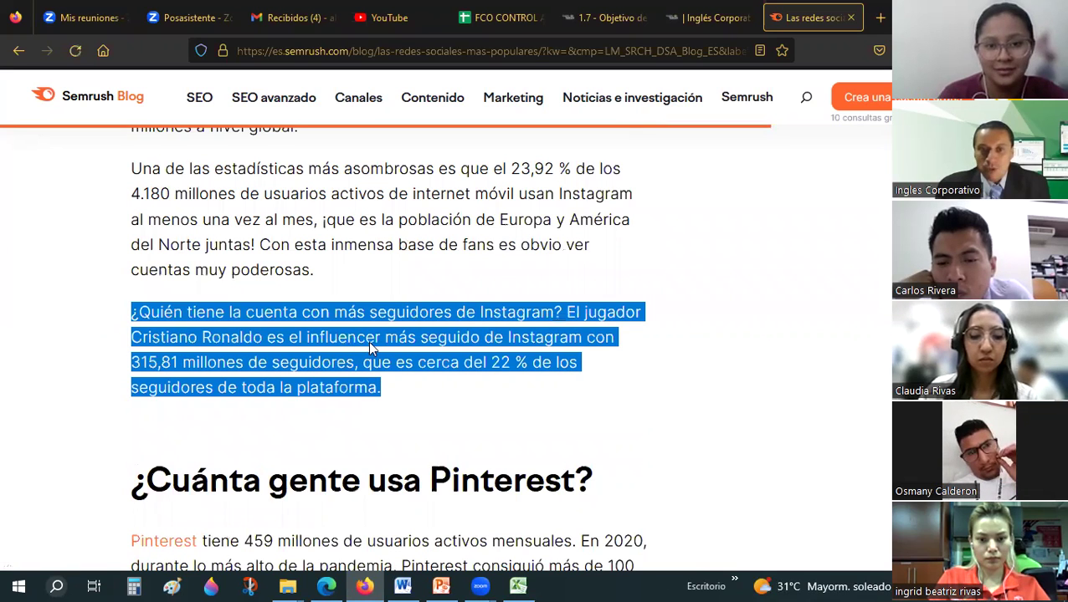
key("ctrl+c")
key("alt+Tab")
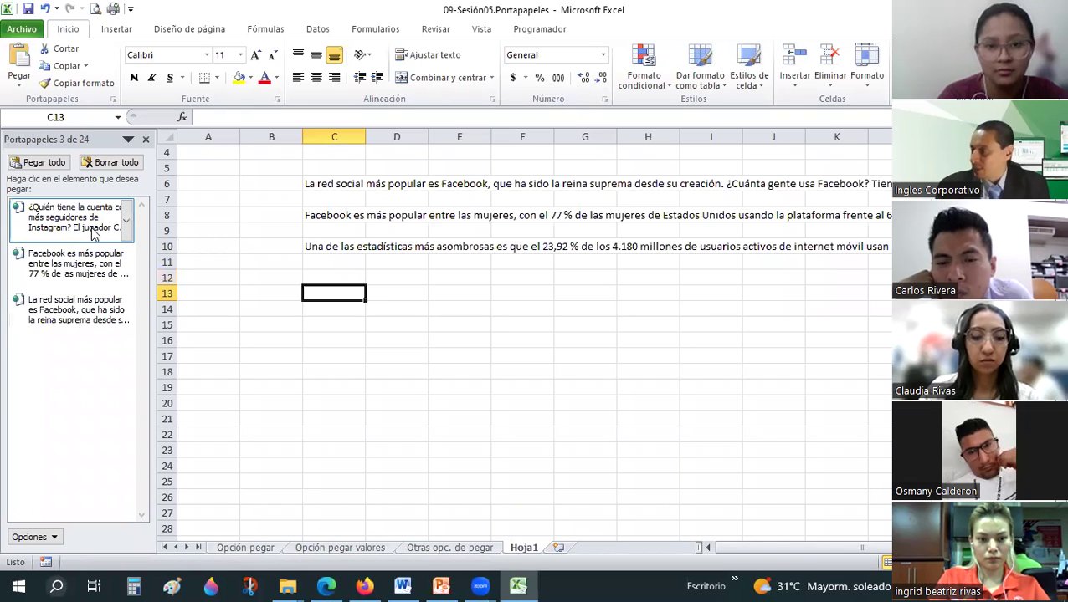
key("alt+Tab")
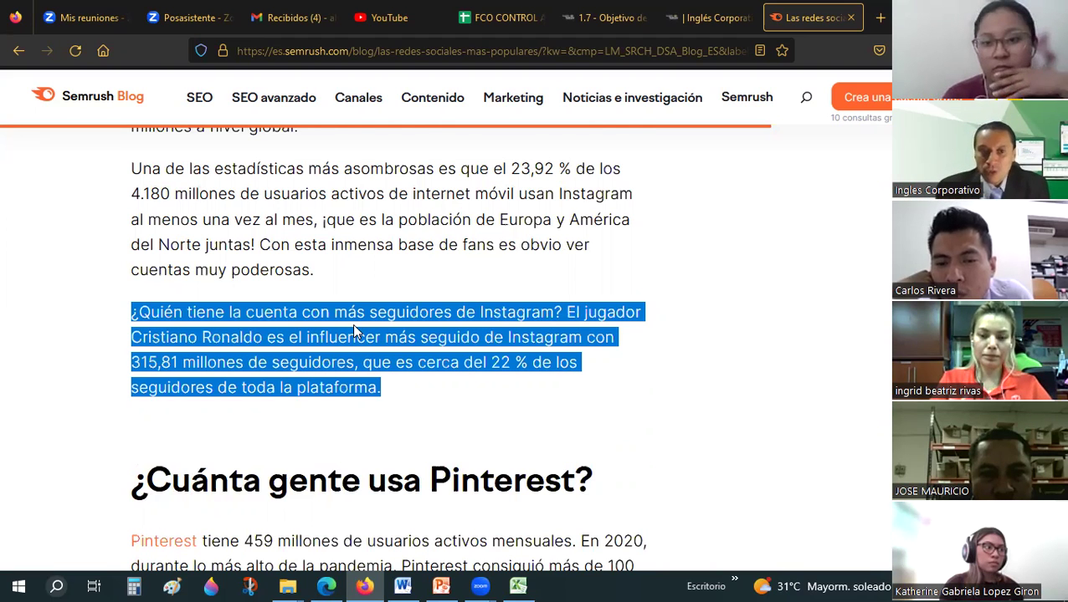
left_click(352, 326)
scroll(352, 326, "up", 1)
key("alt+Tab")
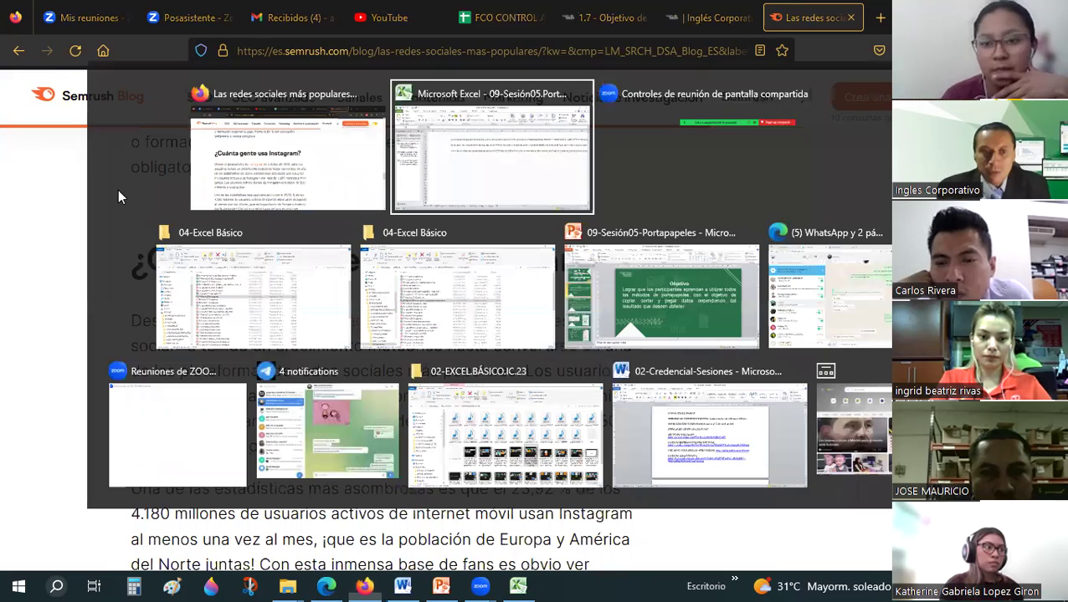
key("alt+Tab")
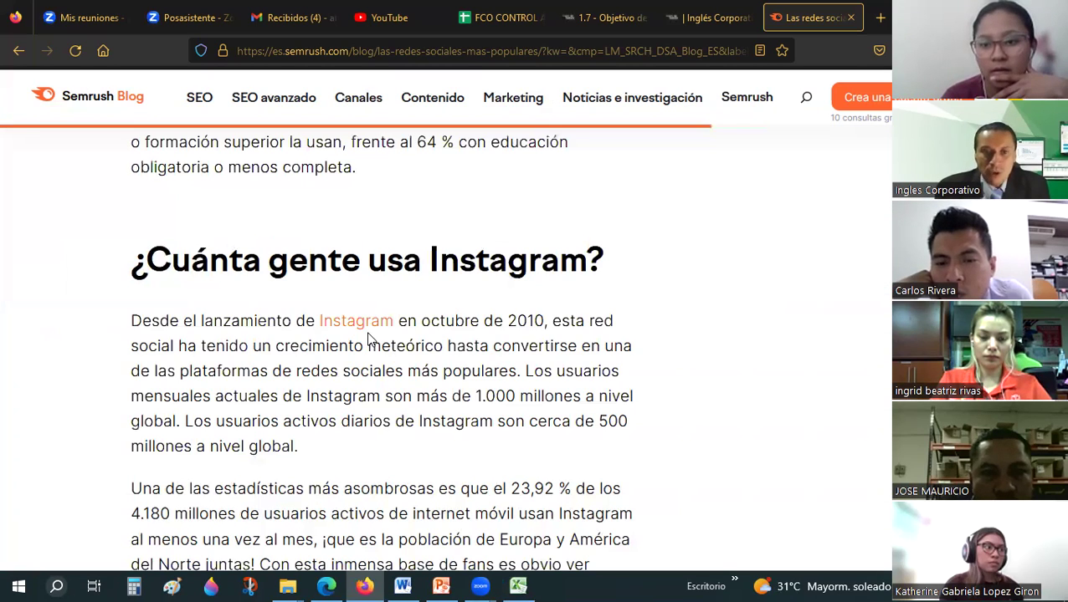
Select the Instagram launch, most-followed account and Snapchat paragraphs, then return to Excel at D12.
scroll(368, 339, "down", 2)
scroll(131, 330, "up", 2)
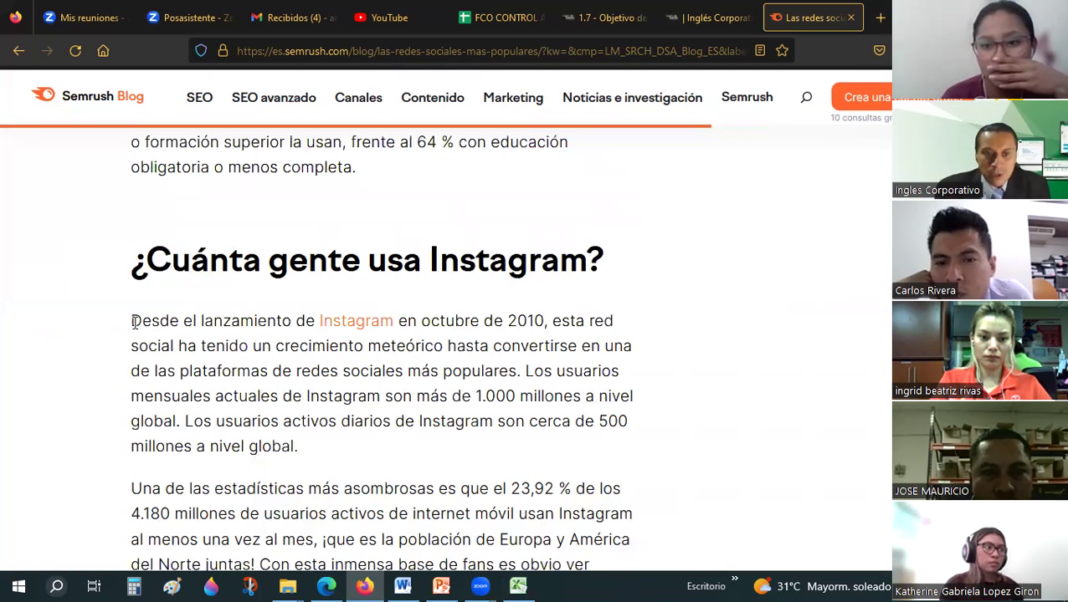
left_click_drag(134, 322, 334, 446)
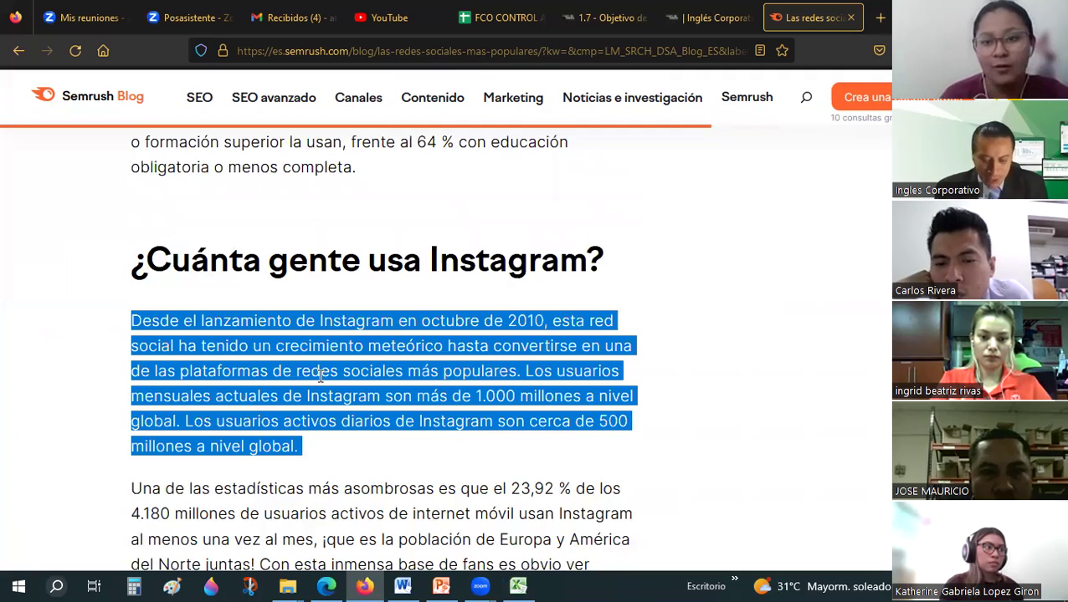
scroll(310, 321, "down", 1)
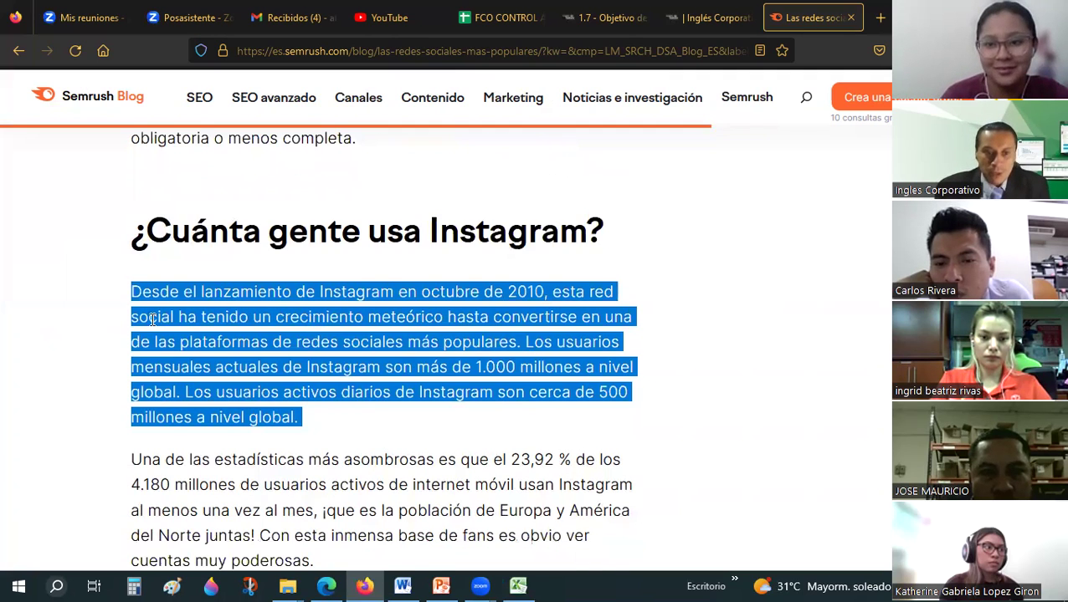
scroll(142, 319, "down", 3)
mouse_move(132, 318)
left_mouse_down()
mouse_move(409, 391)
mouse_move(386, 388)
left_mouse_up()
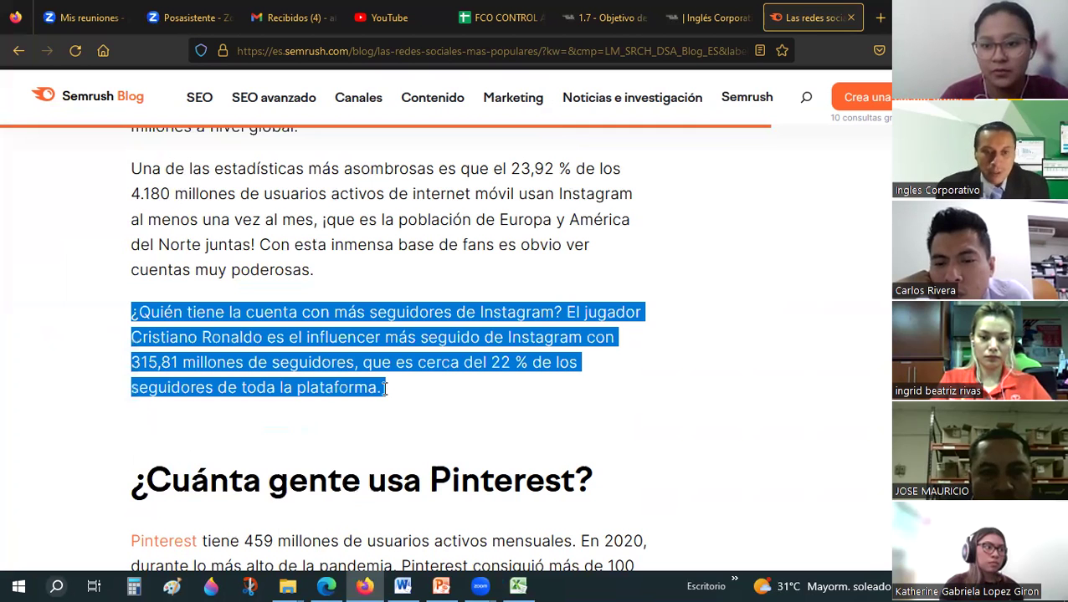
scroll(386, 388, "down", 5)
left_click_drag(131, 260, 516, 424)
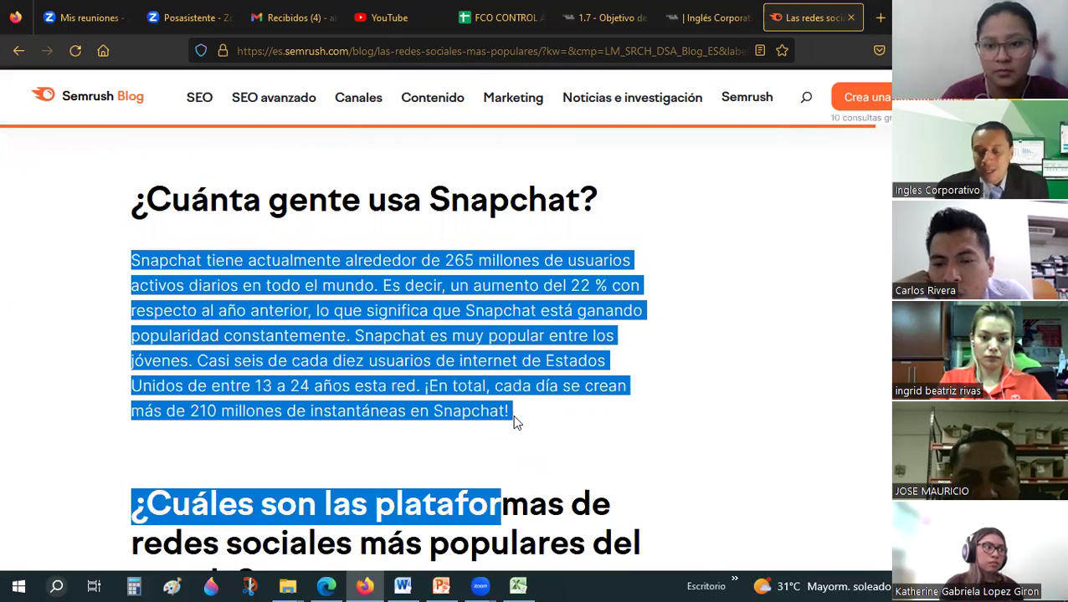
left_click(517, 423)
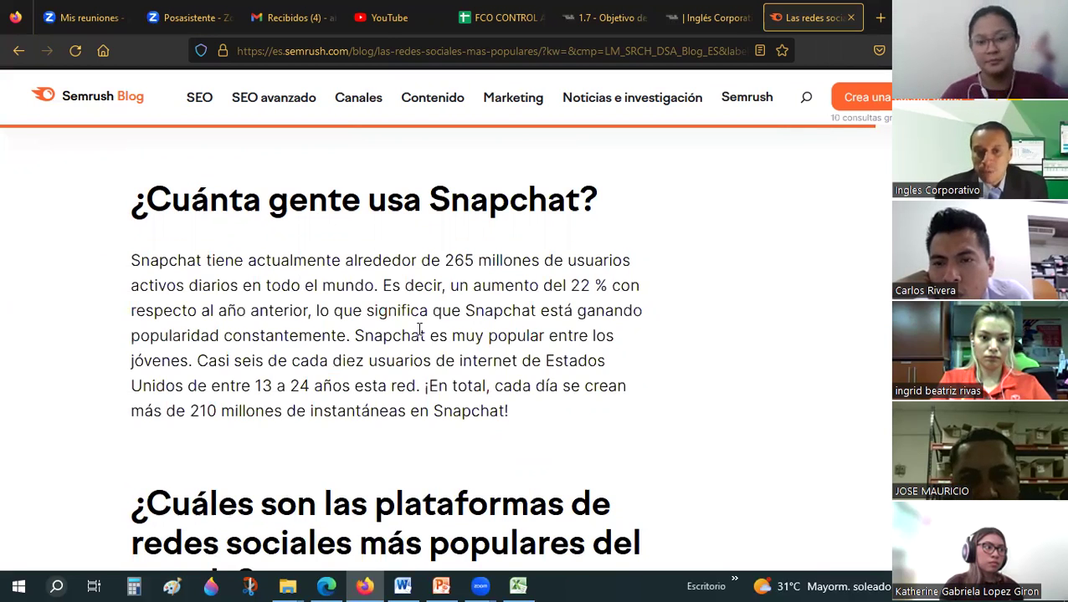
key("alt+Tab")
left_click(398, 276)
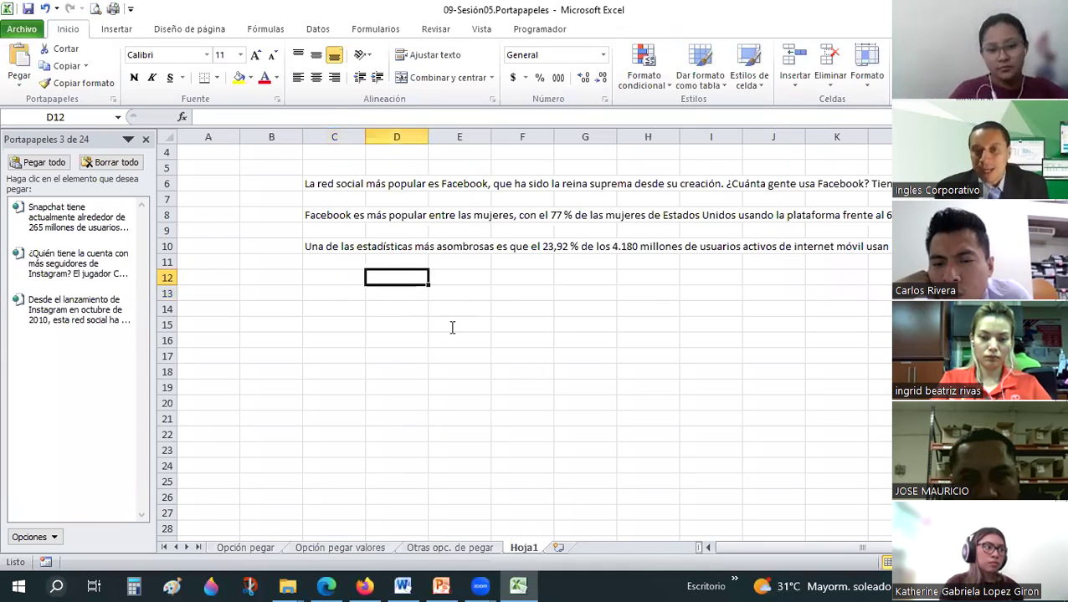
Paste the Instagram launch paragraph into C14 and the most-followed account paragraph into C17.
key("alt+Tab")
key("alt+Tab")
left_click(461, 292)
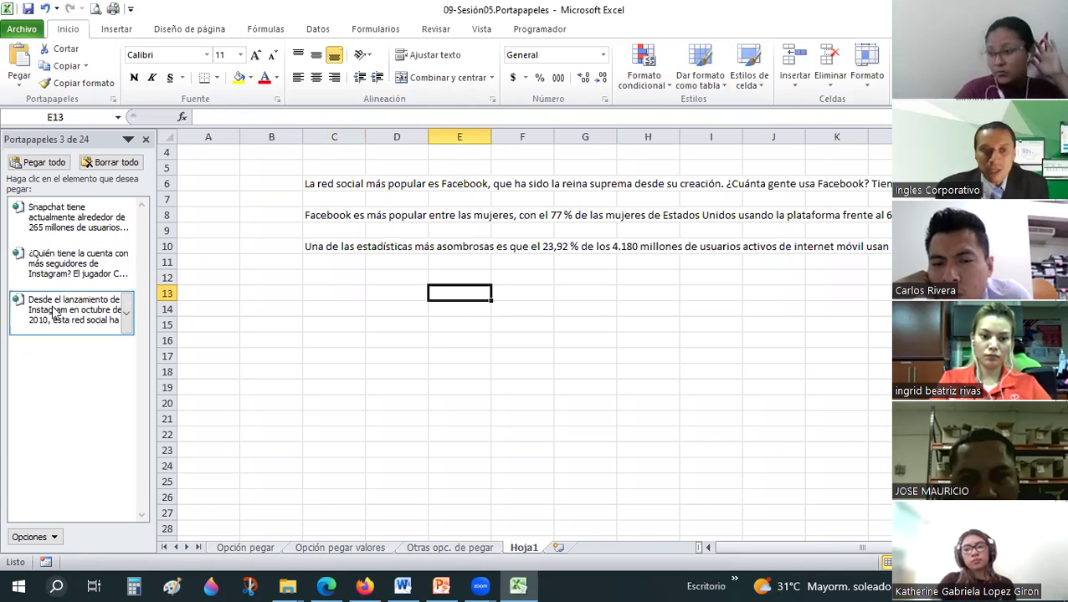
left_click(327, 309)
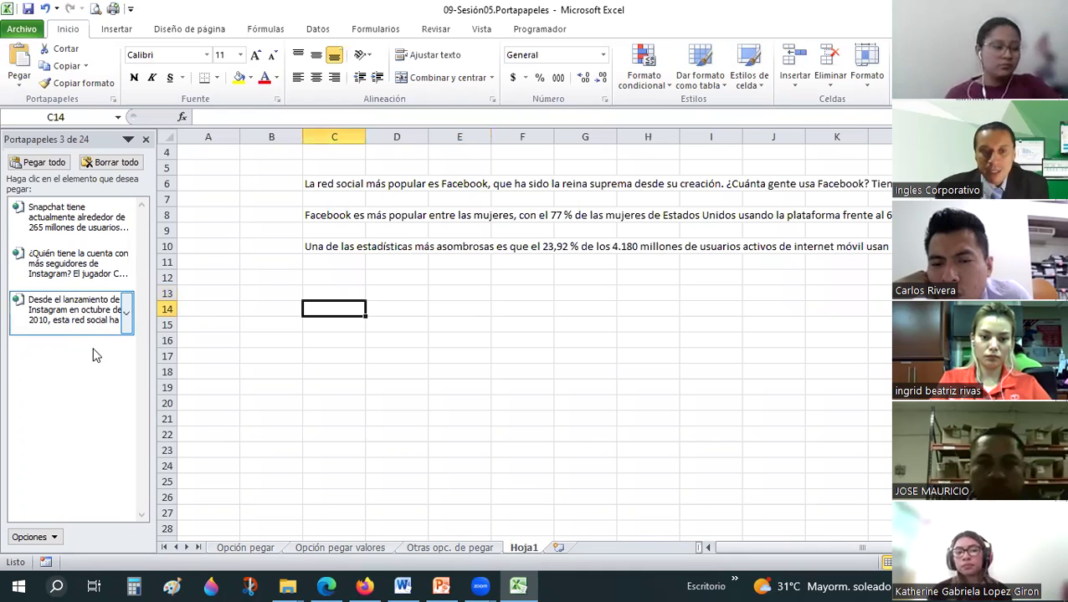
left_click(127, 313)
left_click(88, 345)
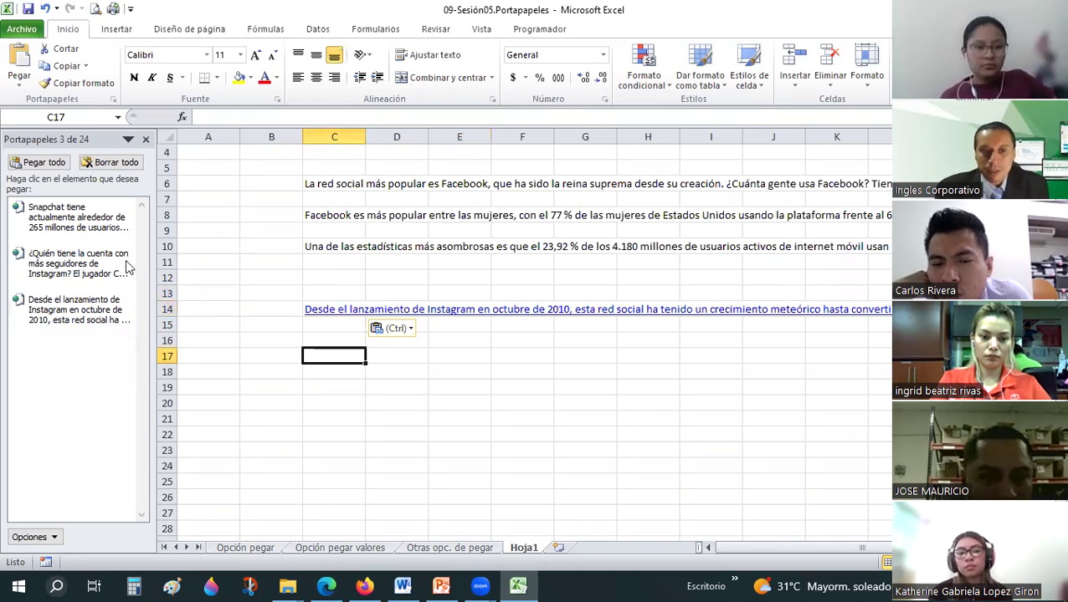
left_click(127, 266)
left_click(321, 365)
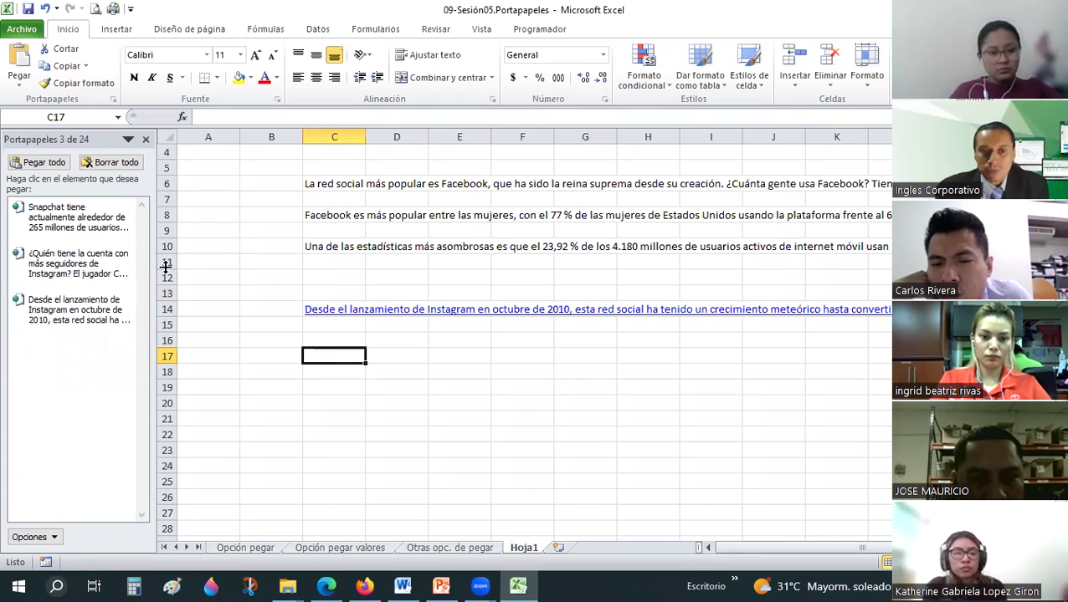
left_click(126, 266)
left_click(88, 301)
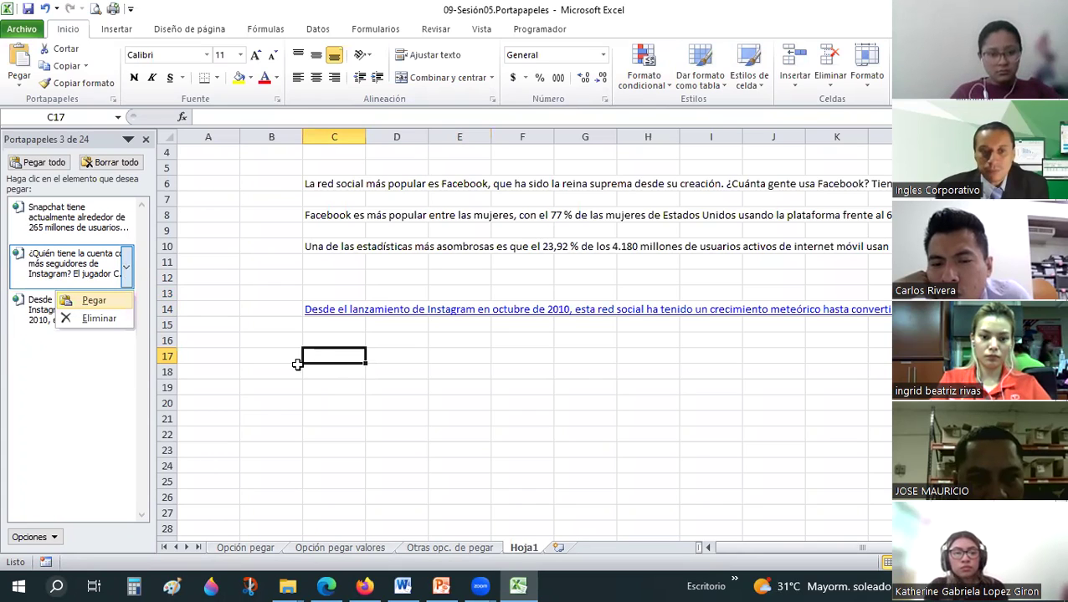
Paste the Snapchat paragraph from the Portapapeles pane into C19.
left_click(323, 390)
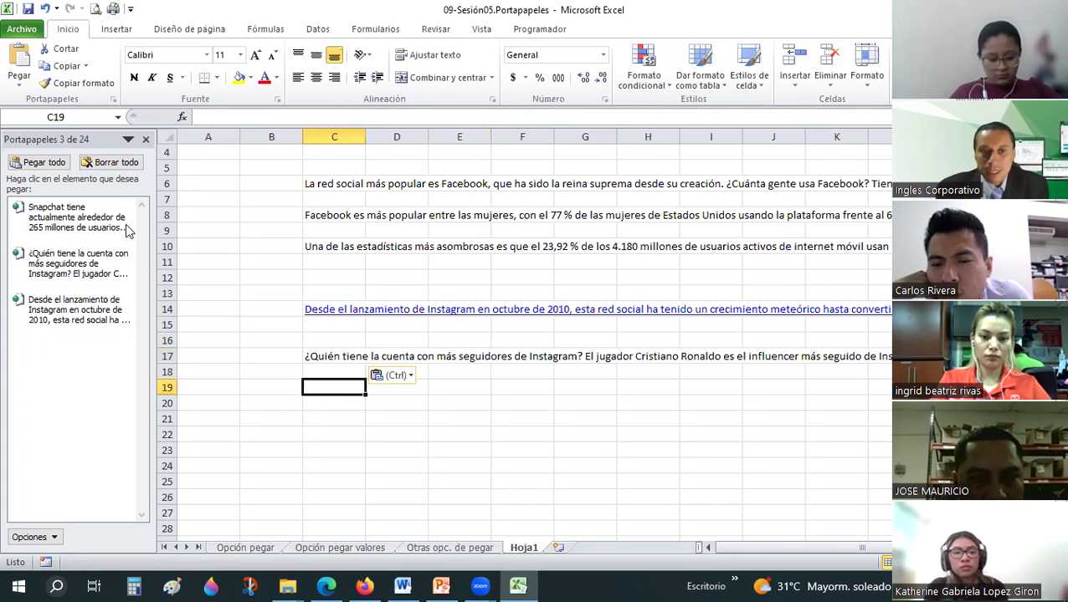
left_click(127, 227)
left_click(154, 242)
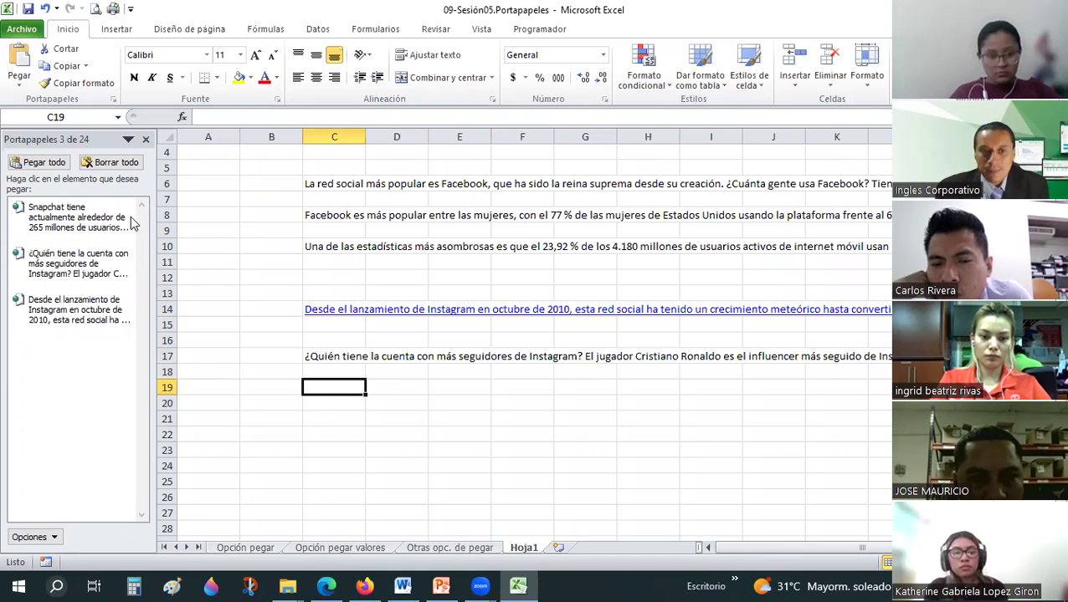
left_click(126, 228)
left_click(59, 224)
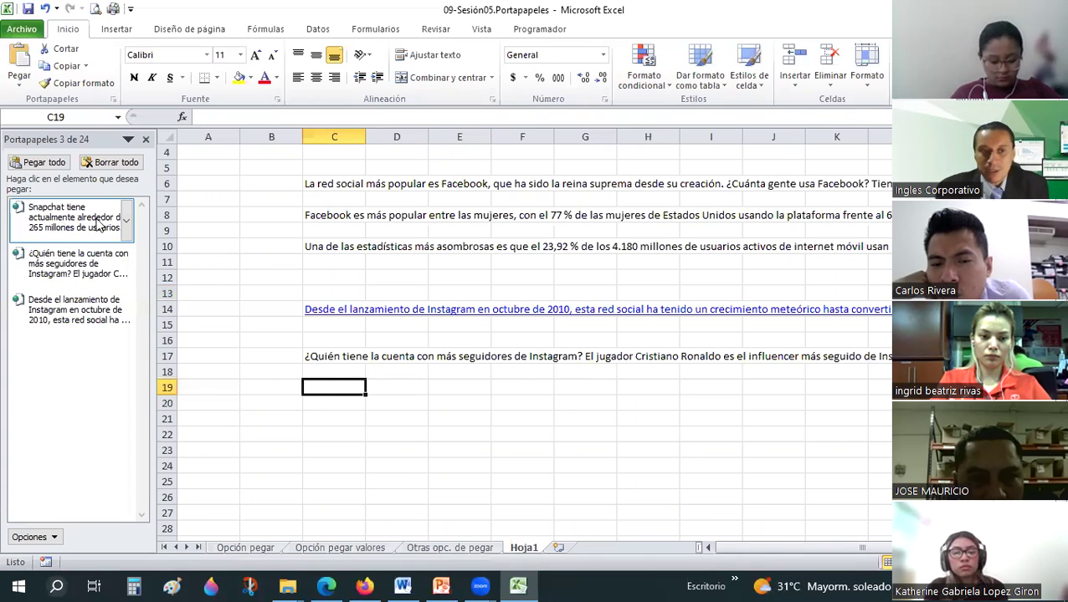
left_click(462, 480)
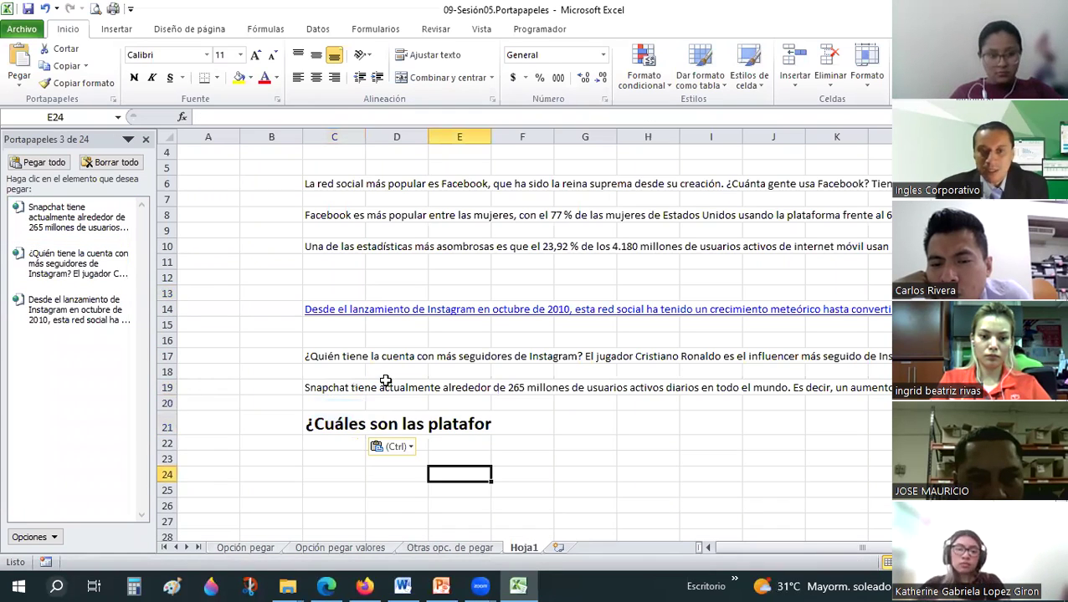
Remove the hyperlink from the Instagram launch paragraph in C14, then go back to Firefox.
right_click(335, 309)
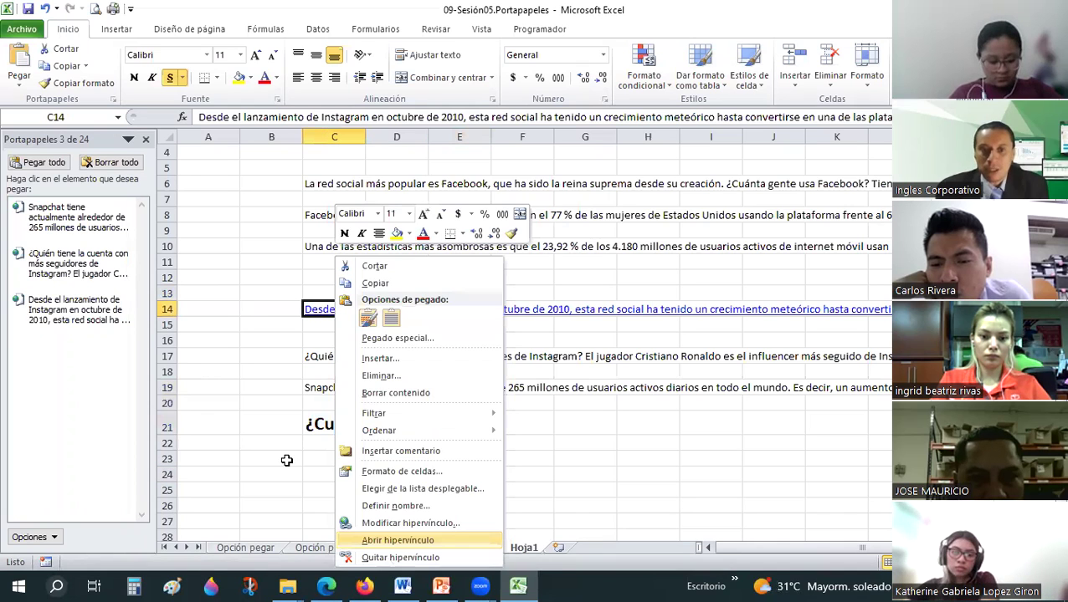
key("Down")
key("Return")
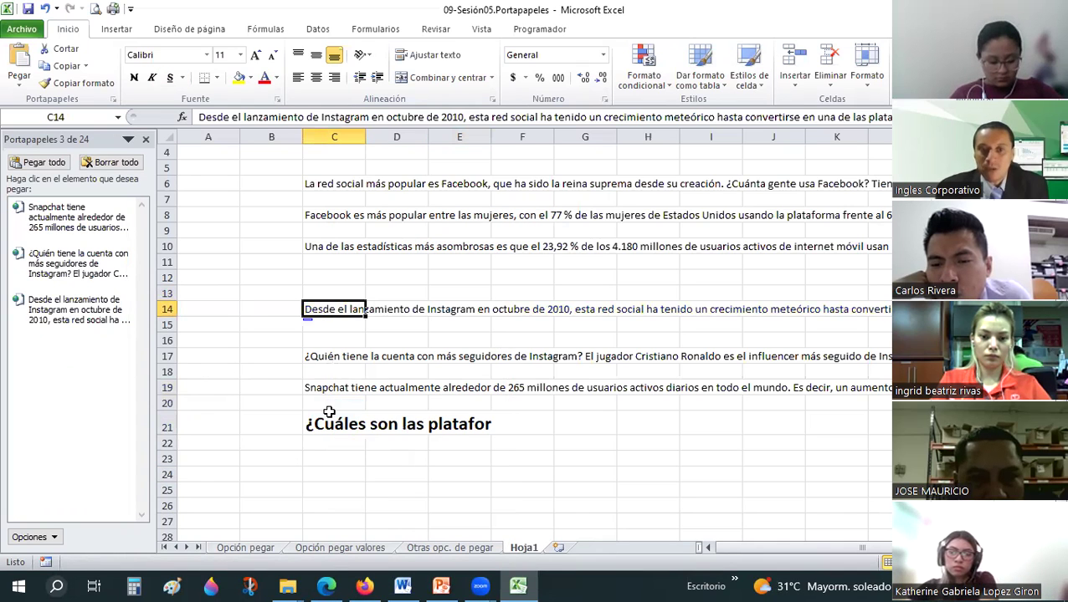
key("Down")
key("Down")
key("Down")
key("Down")
key("Down")
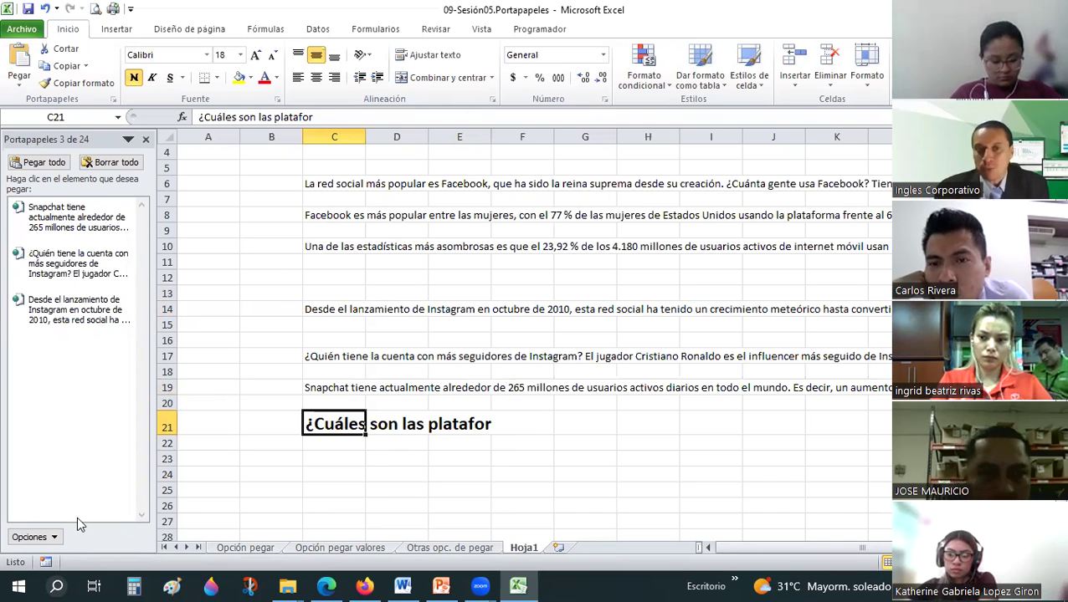
key("alt+Tab")
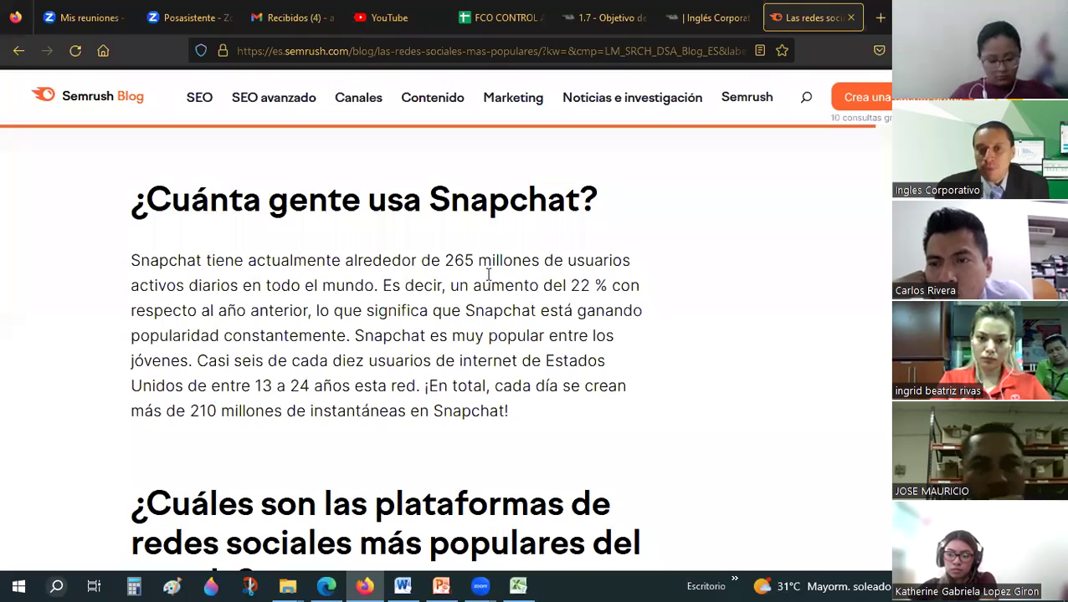
Google 'redes sociales' in a new tab, open the concepto.de result, and return to Excel.
left_click(881, 18)
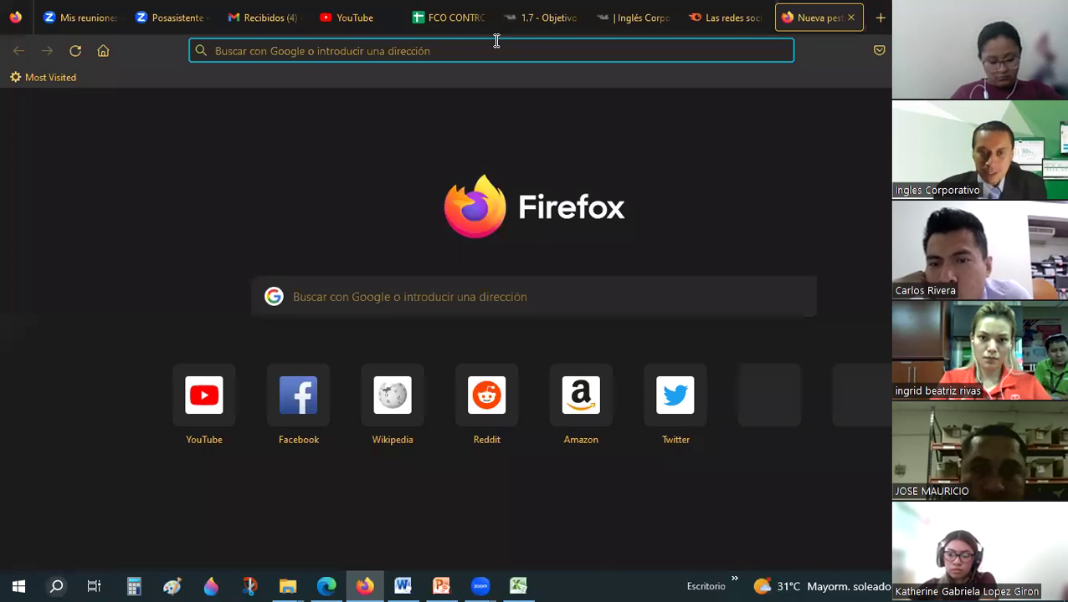
type("redes so")
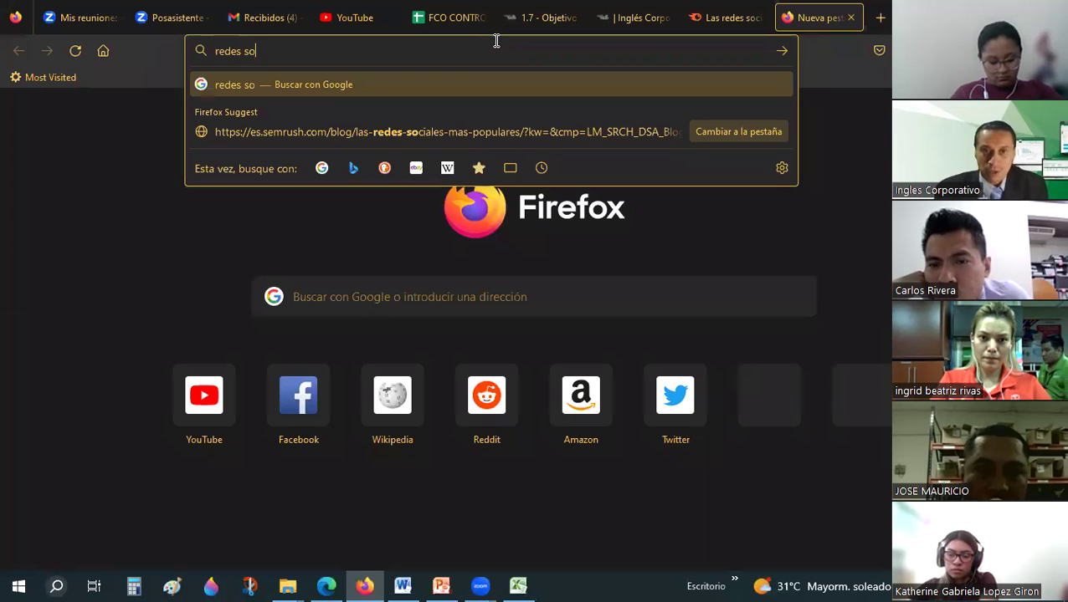
type("ciales")
key("Return")
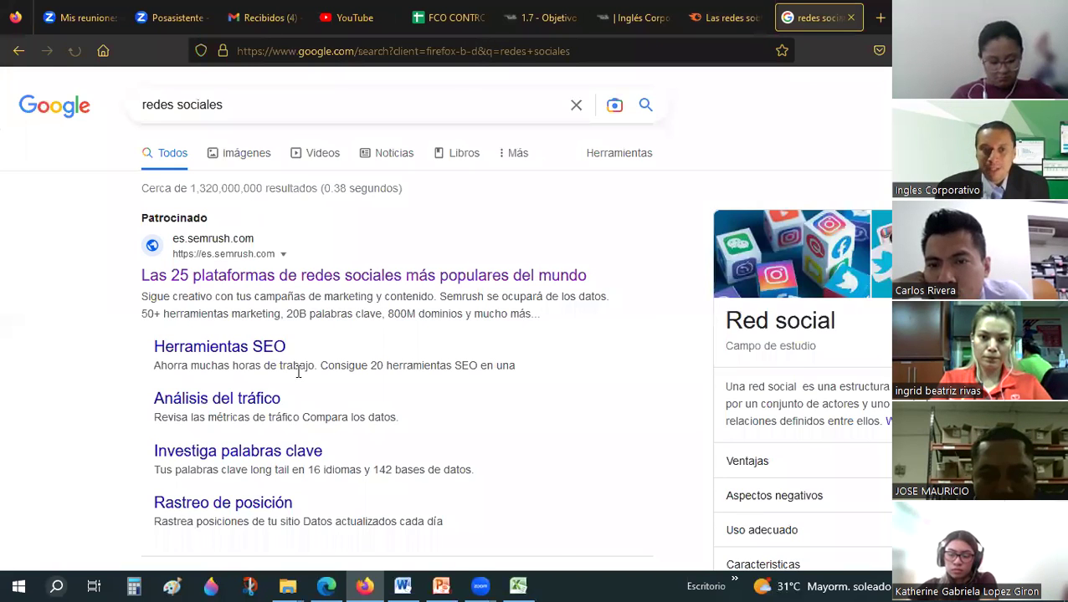
scroll(298, 380, "down", 1)
scroll(271, 314, "down", 2)
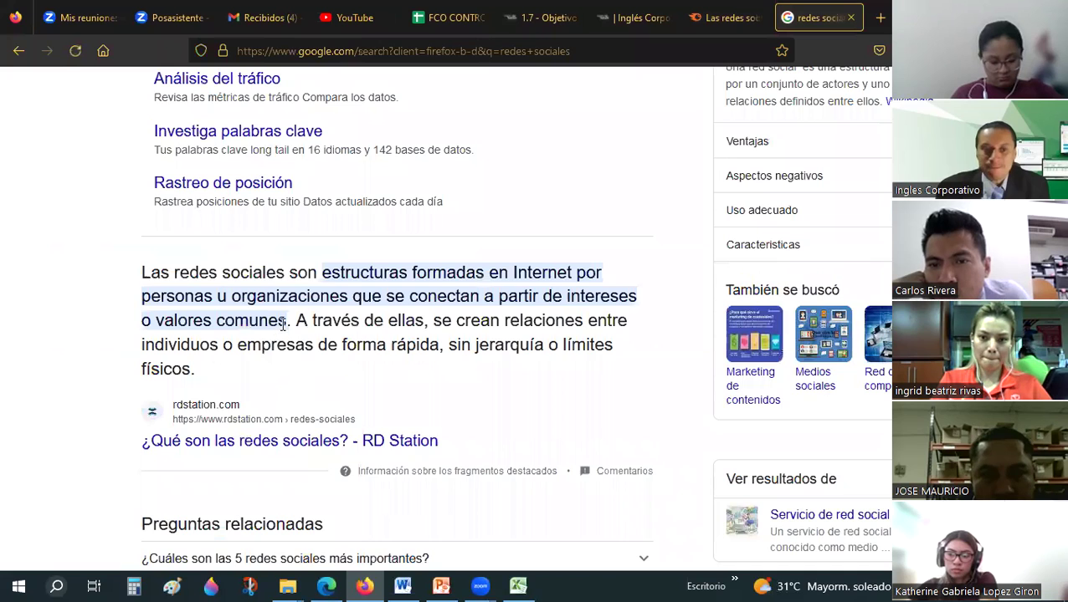
scroll(276, 318, "down", 5)
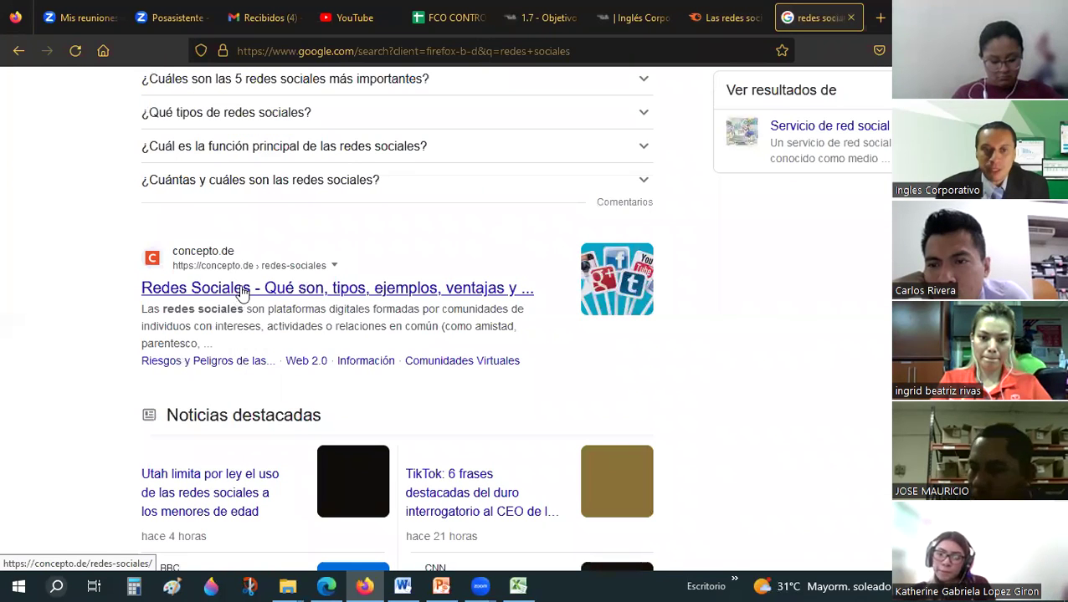
scroll(245, 289, "up", 10)
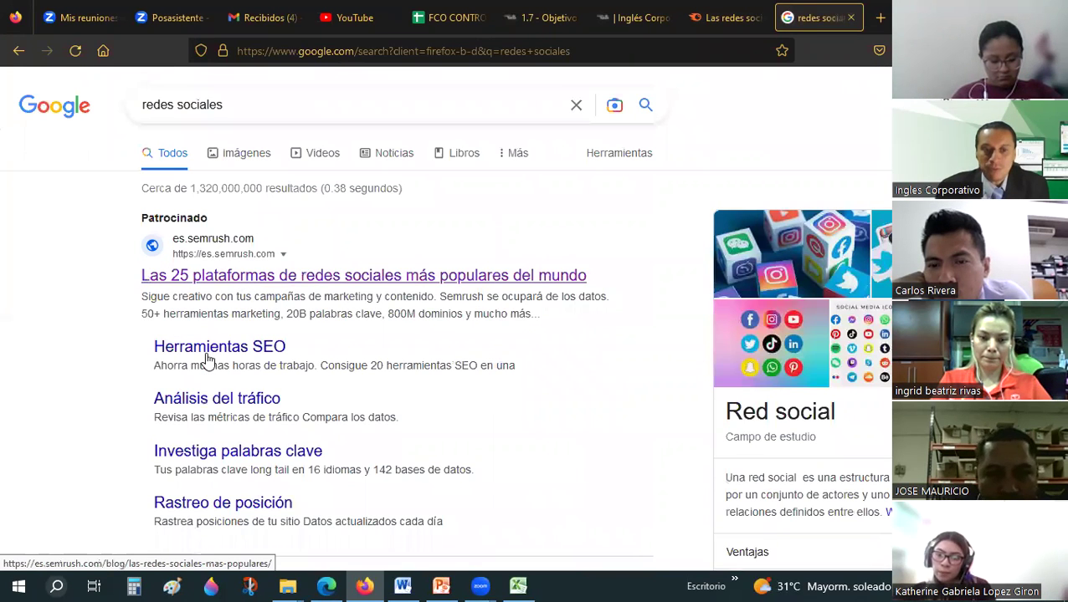
scroll(264, 327, "down", 5)
scroll(274, 291, "down", 1)
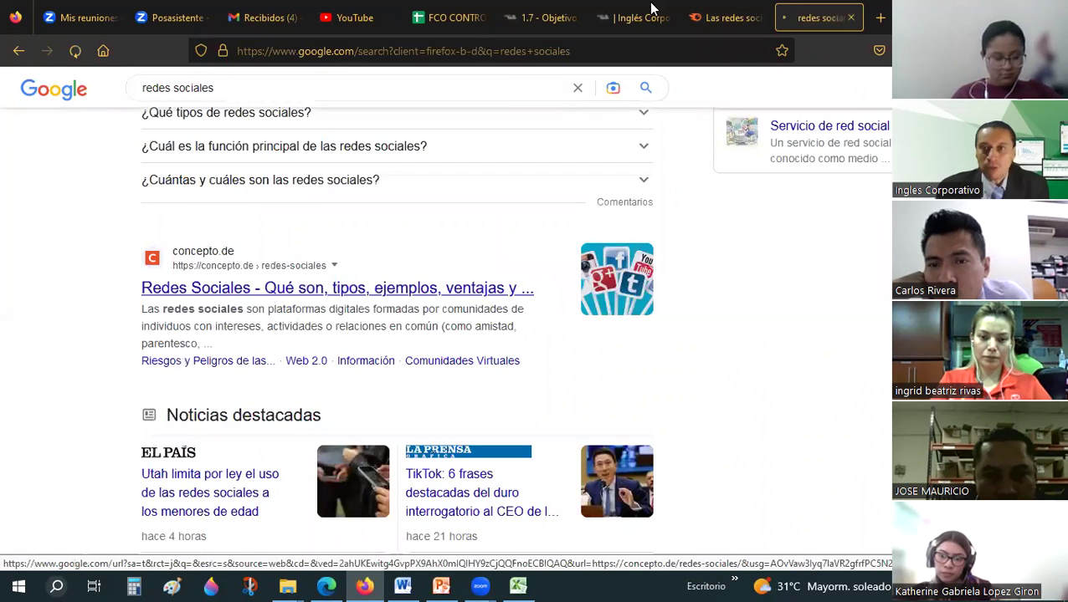
left_click(337, 288)
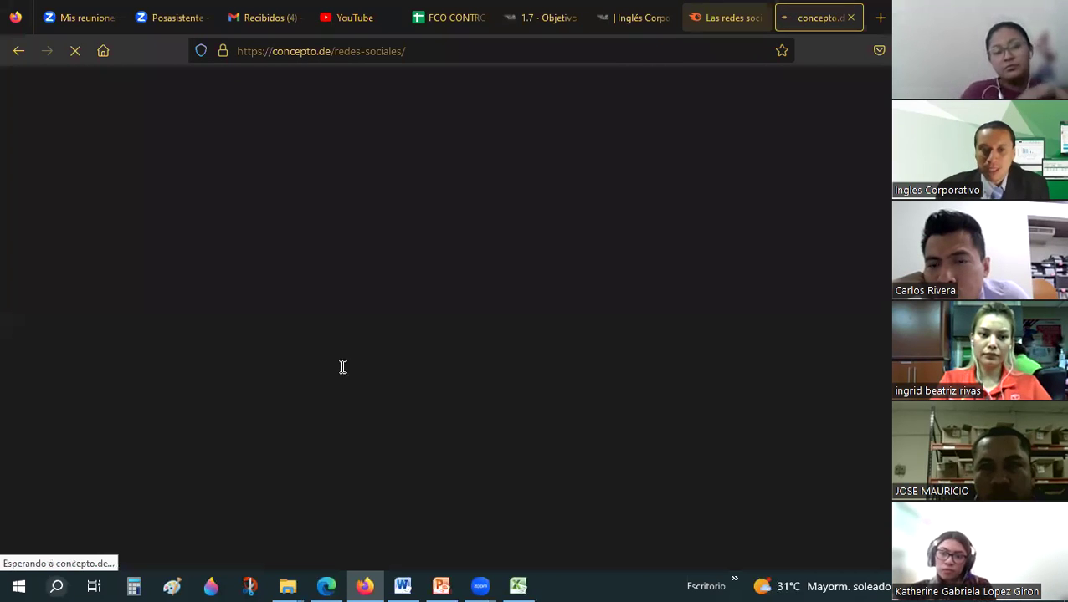
key("ctrl+shift+Tab")
key("alt+Tab")
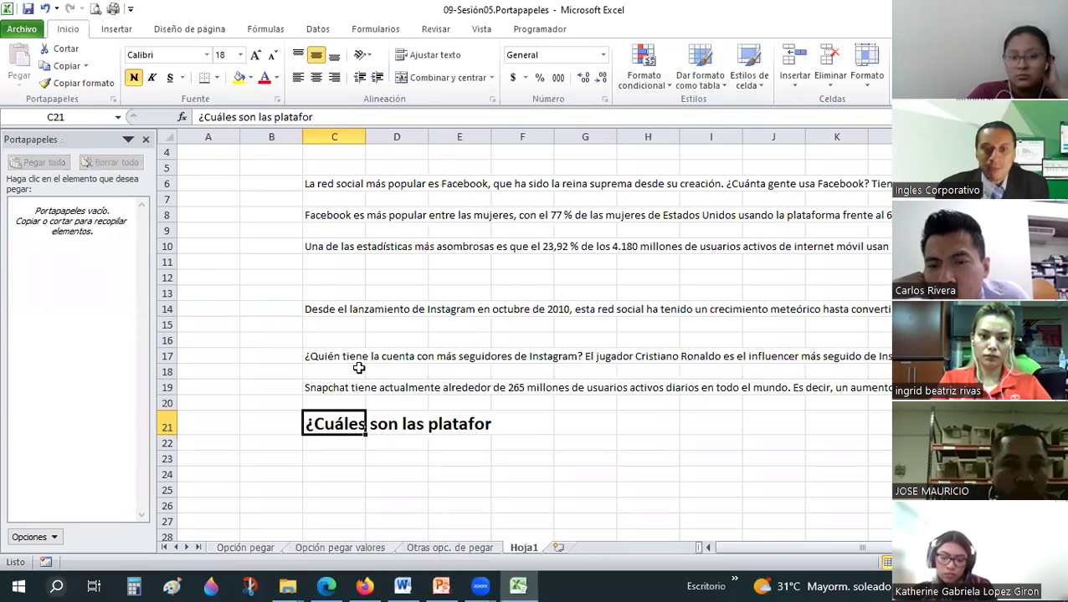
Enter the label 'Redes sociales' in C24, then switch back to Firefox.
scroll(358, 368, "down", 2)
left_click(334, 380)
type("Redes sociales")
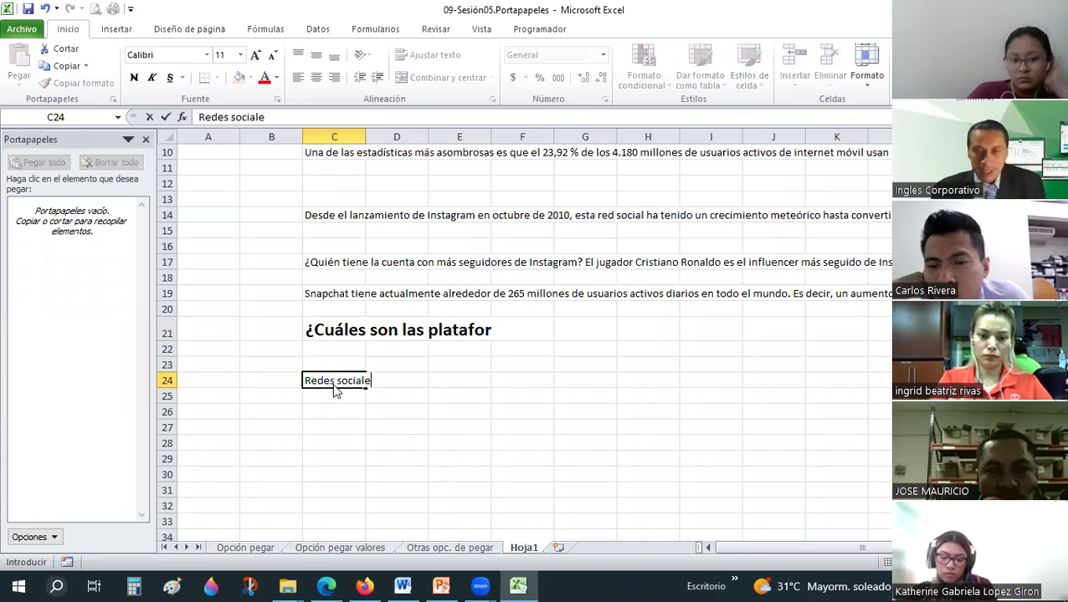
key("Return")
key("alt+Tab")
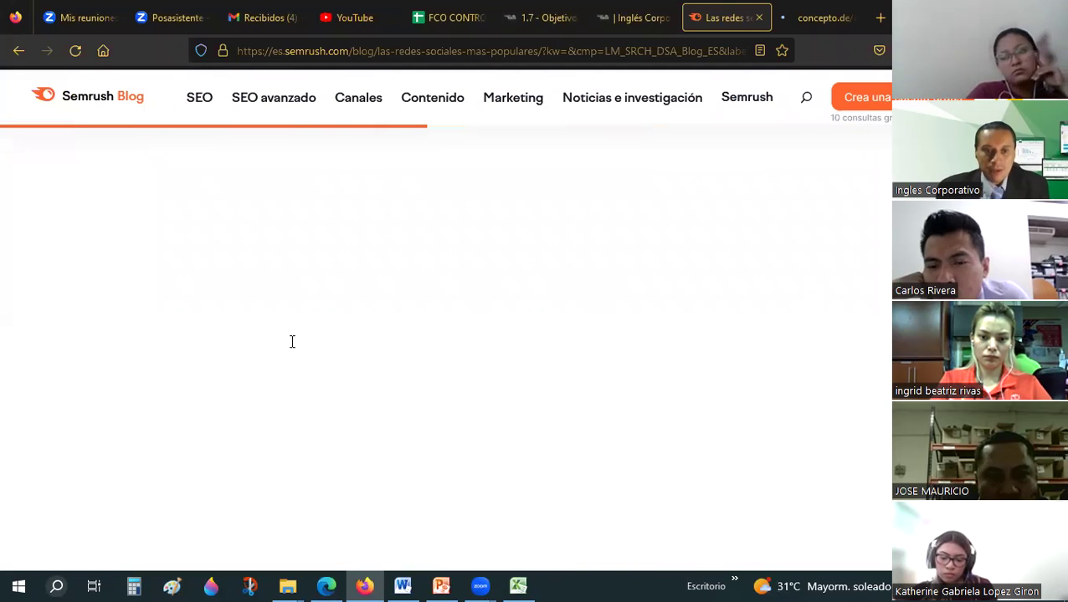
Copy the Semrush first paragraph and the concepto.de redes sociales definition, then return to Excel.
scroll(117, 289, "down", 2)
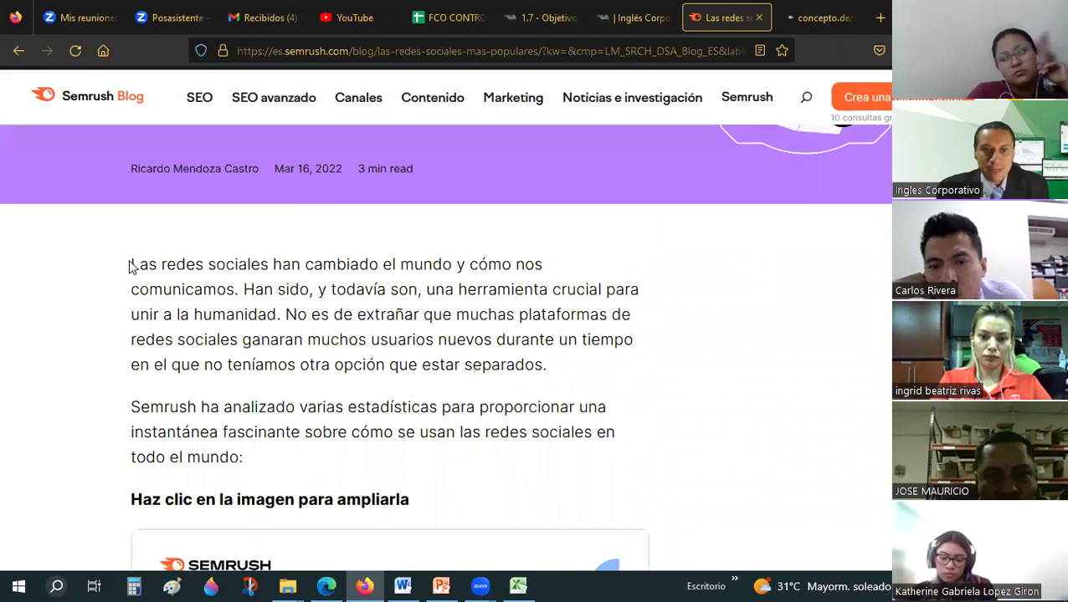
left_click_drag(131, 266, 500, 365)
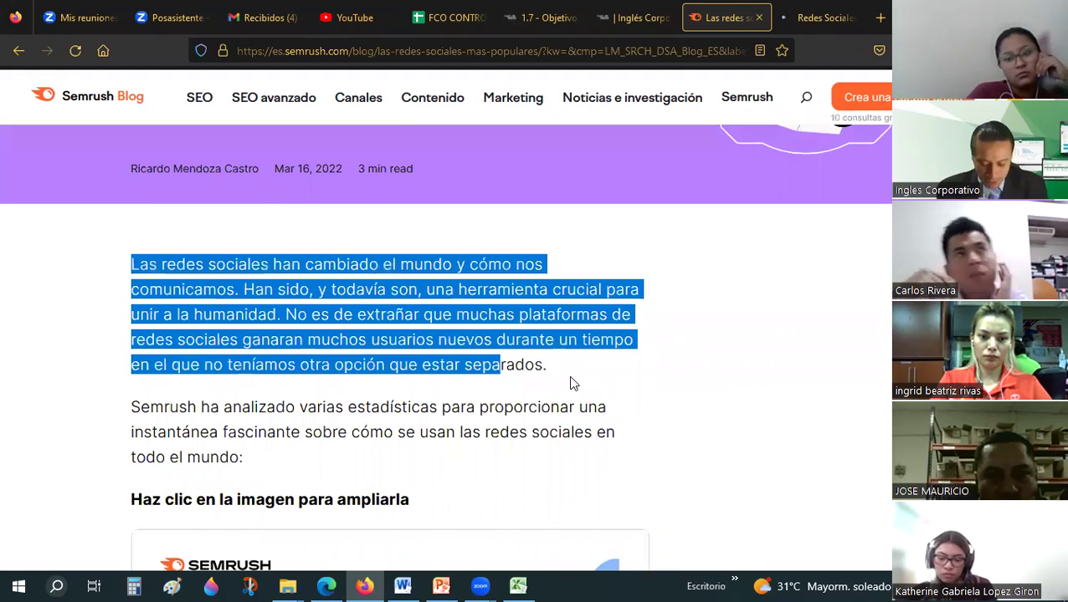
left_click_drag(572, 383, 572, 381)
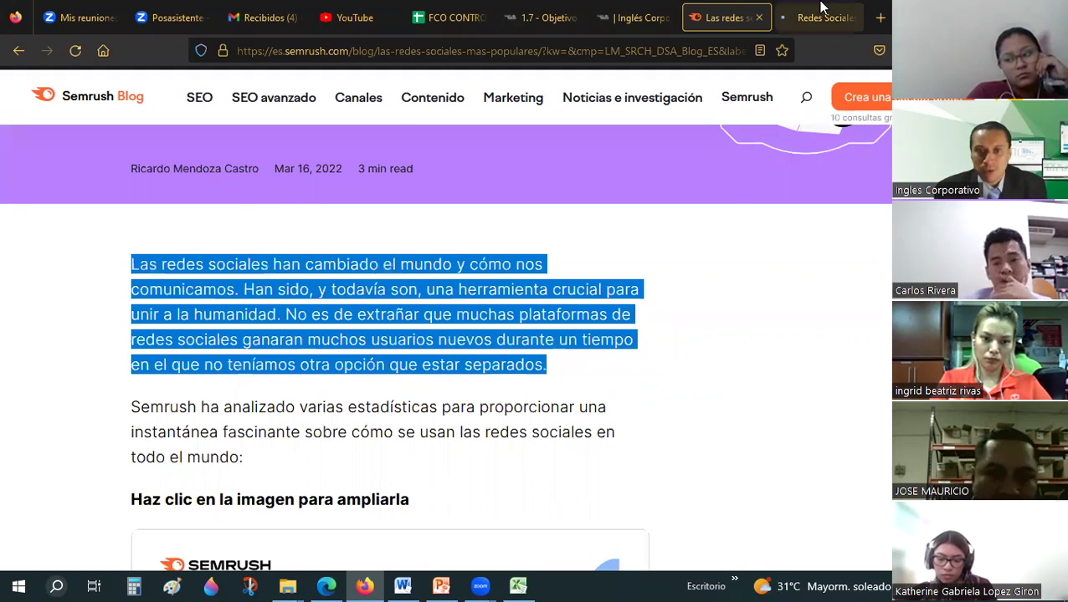
left_click(821, 15)
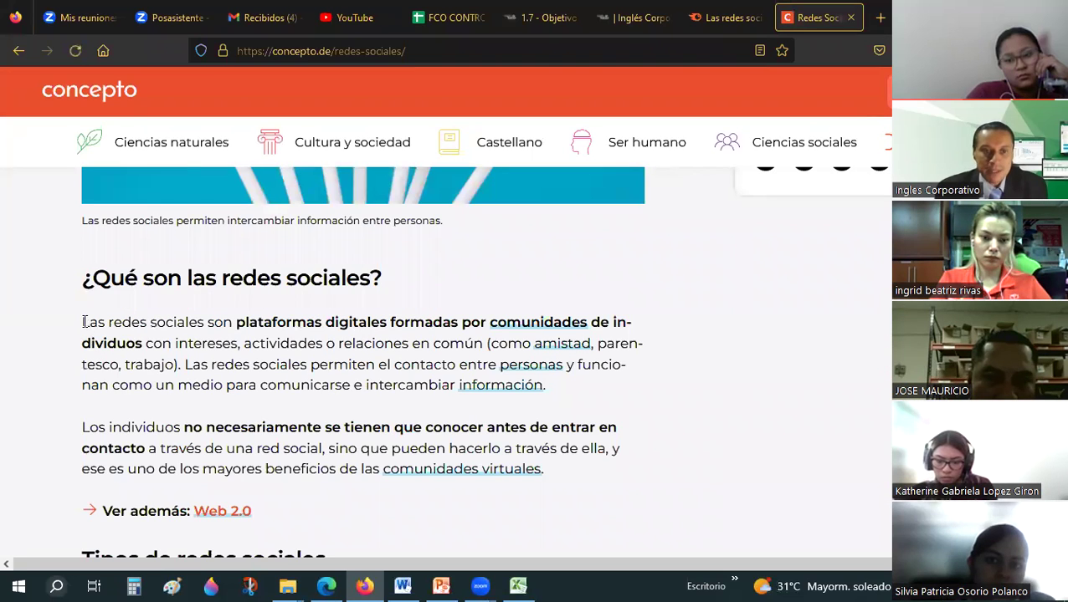
triple_click(584, 381)
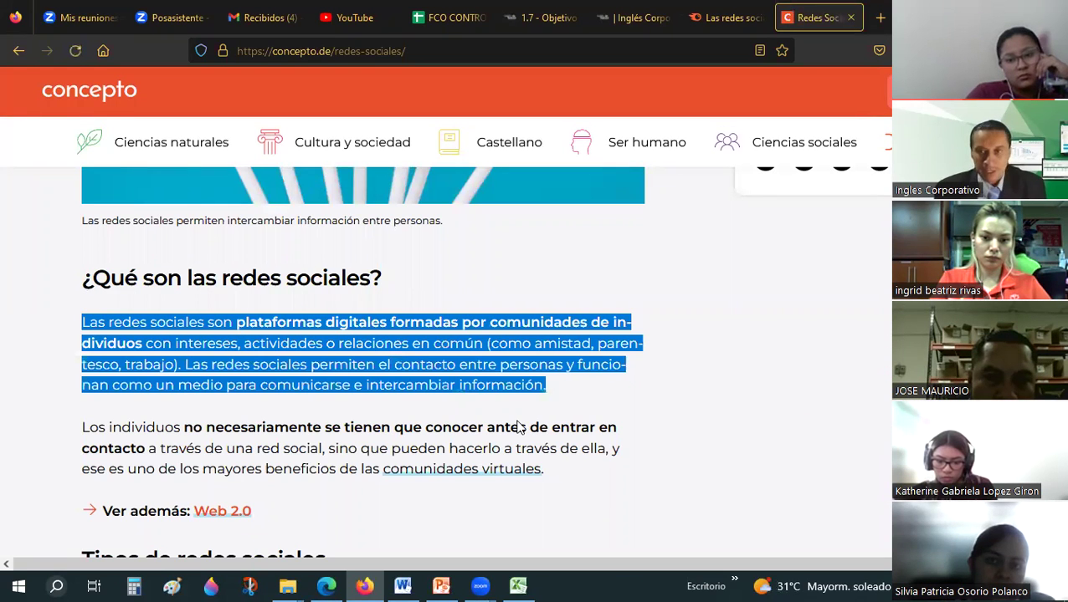
left_click(736, 16)
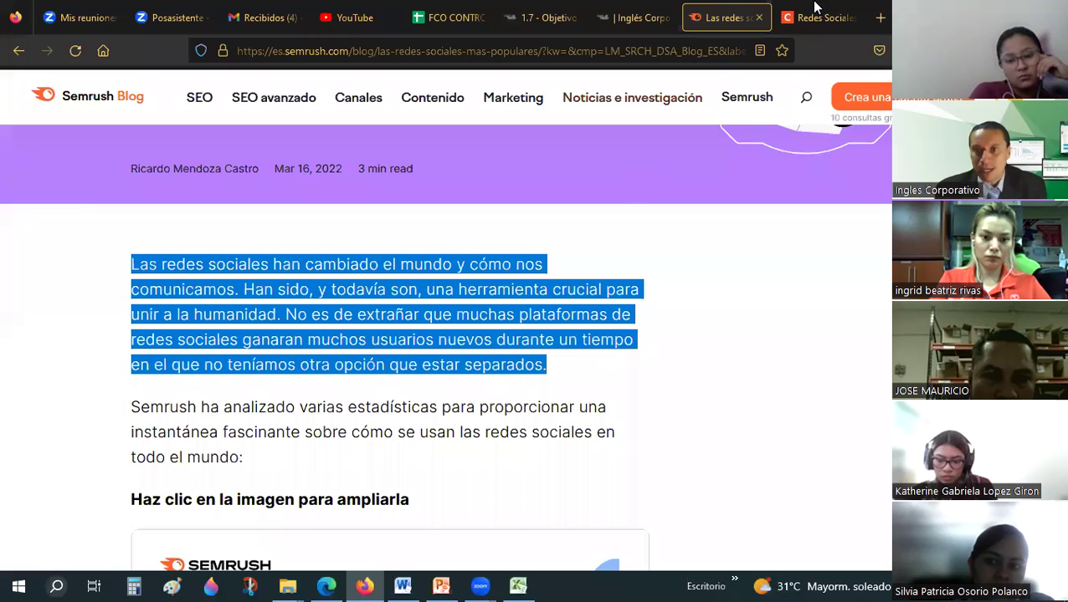
left_click(816, 8)
key("alt+Tab")
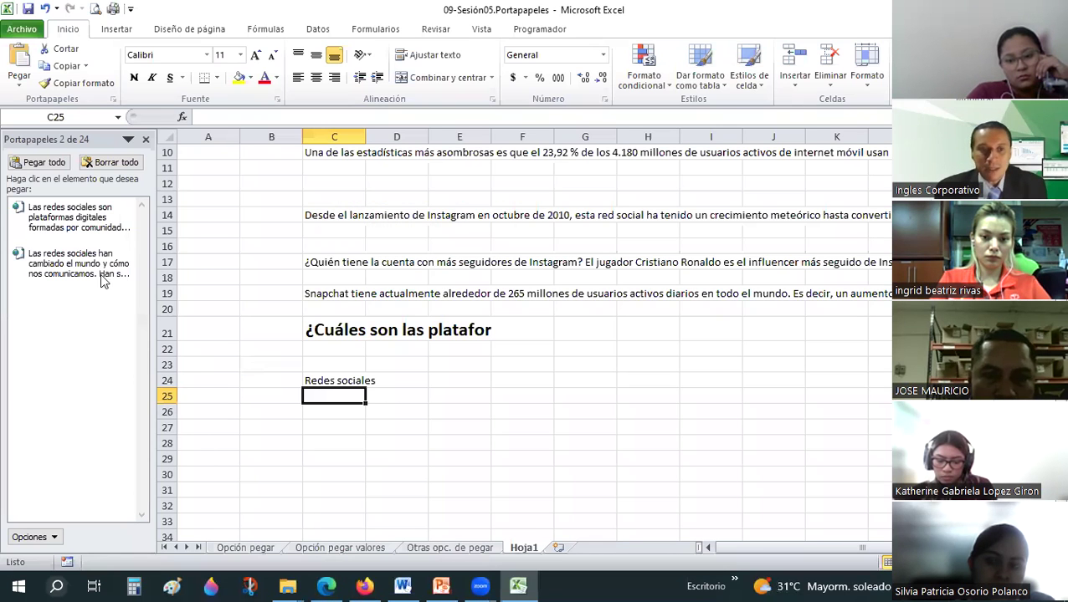
Paste the Semrush paragraph into C27 and the concepto.de definition into C29.
left_click(368, 433)
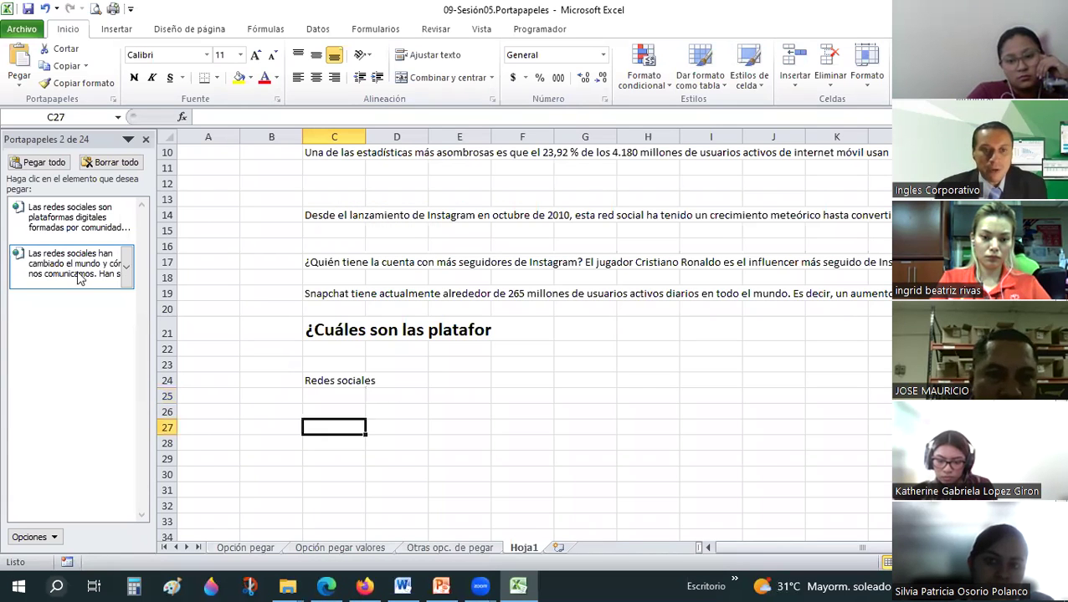
left_click(80, 277)
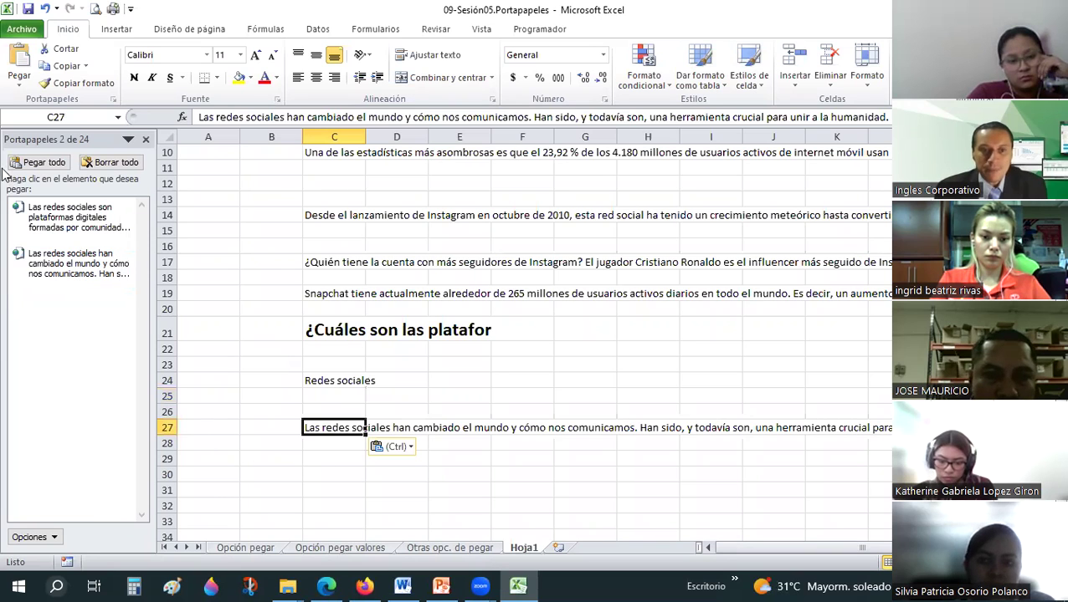
left_click(321, 456)
left_click(43, 217)
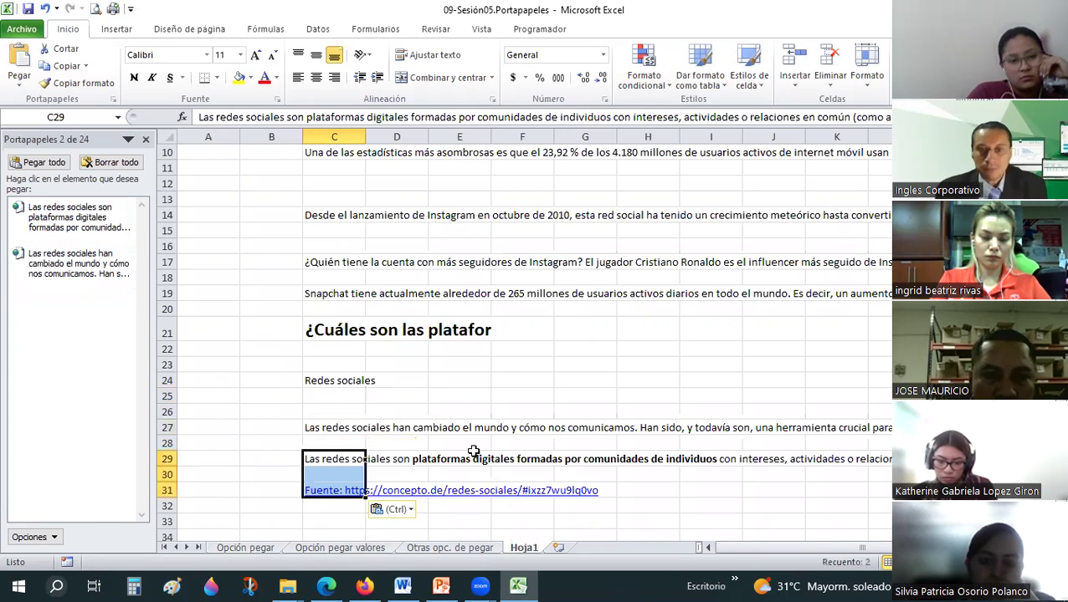
scroll(473, 452, "down", 2)
left_click(474, 456)
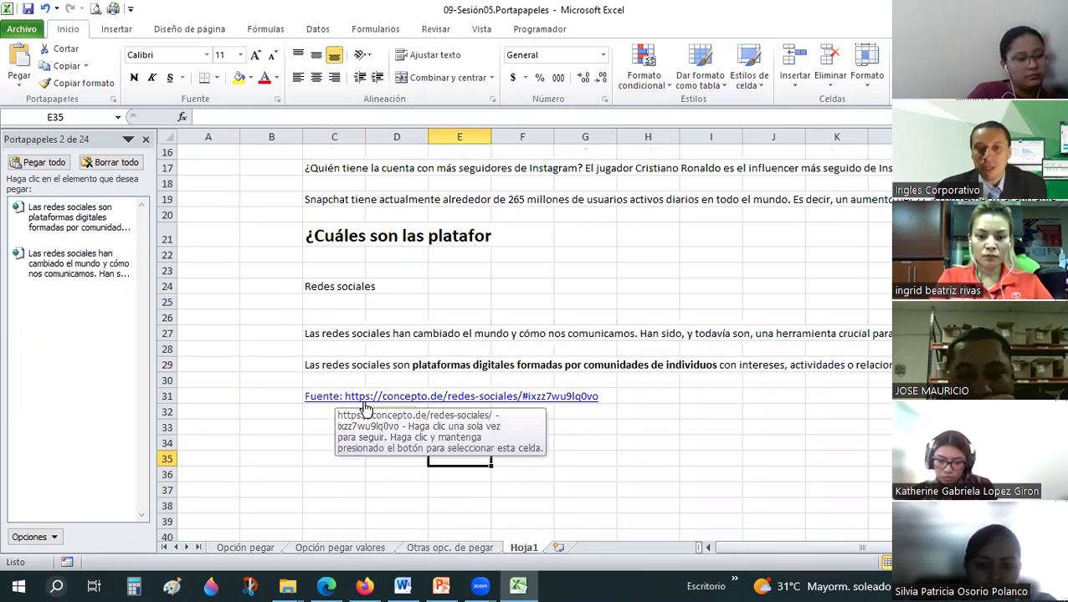
Delete the pasted source link from C31.
right_click(317, 398)
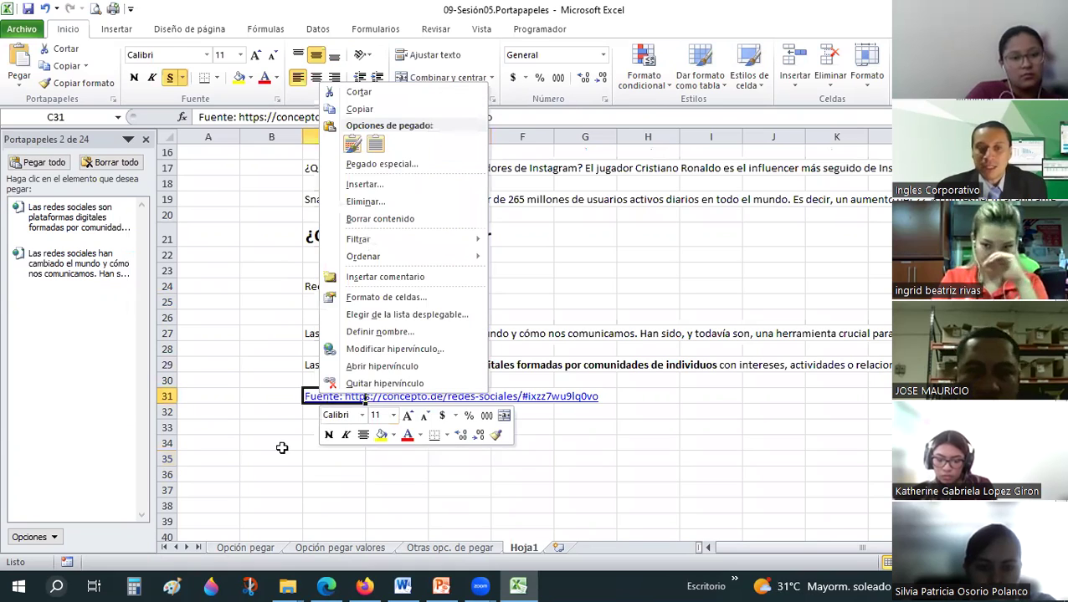
key("Escape")
key("Delete")
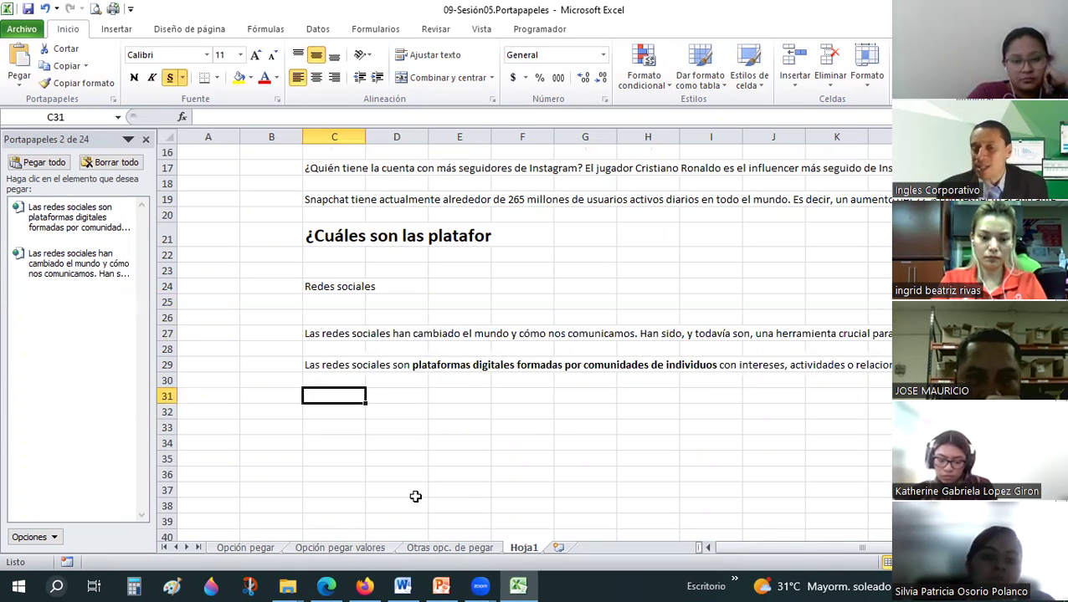
Insert a blank worksheet, Hoja2, before Hoja1, then switch back to Firefox.
right_click(523, 550)
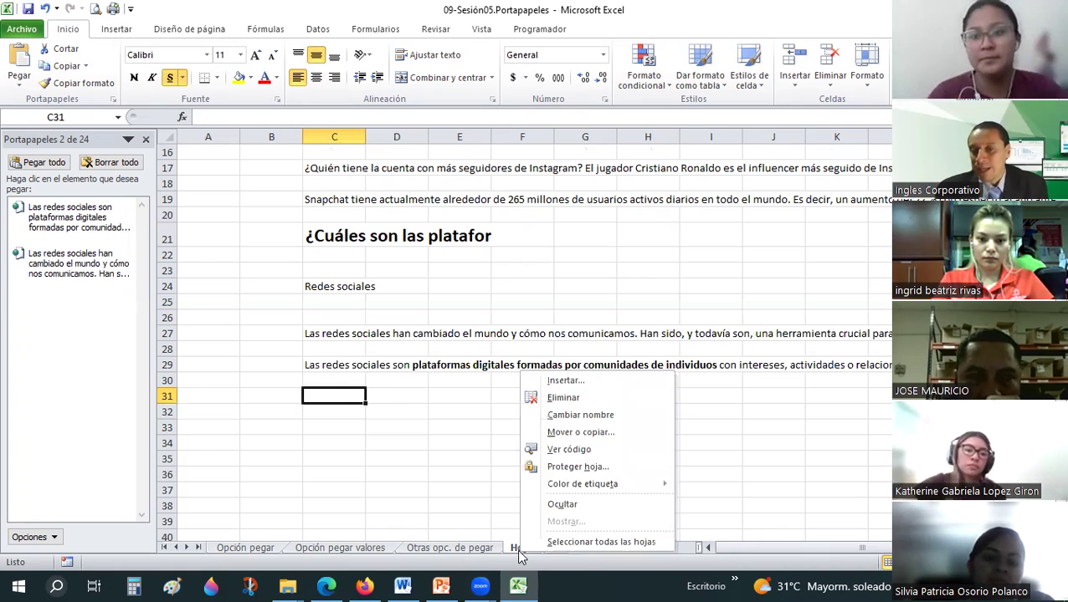
left_click(574, 379)
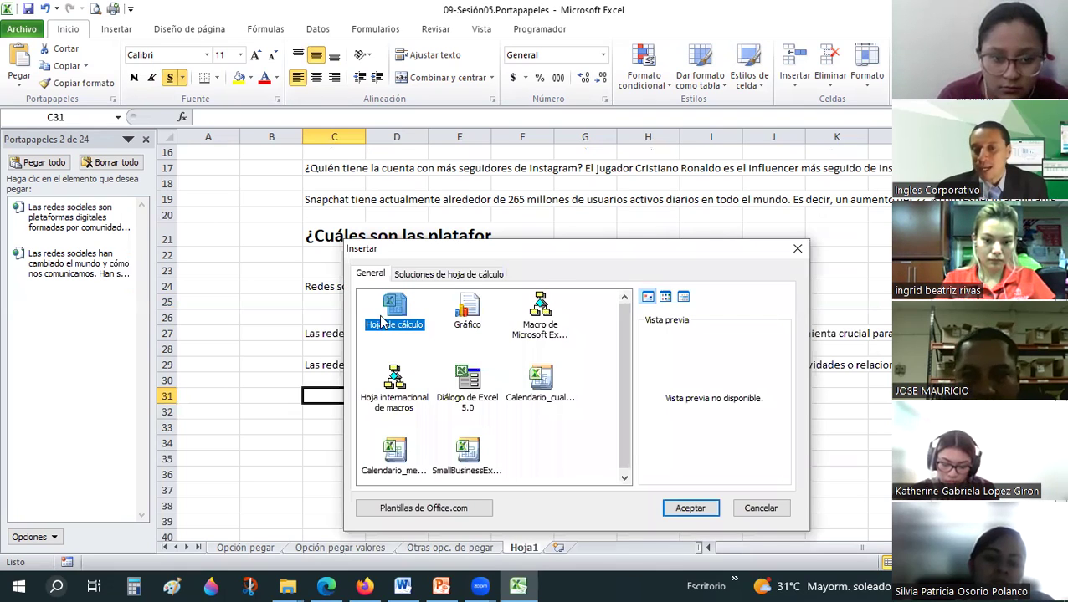
left_click(694, 508)
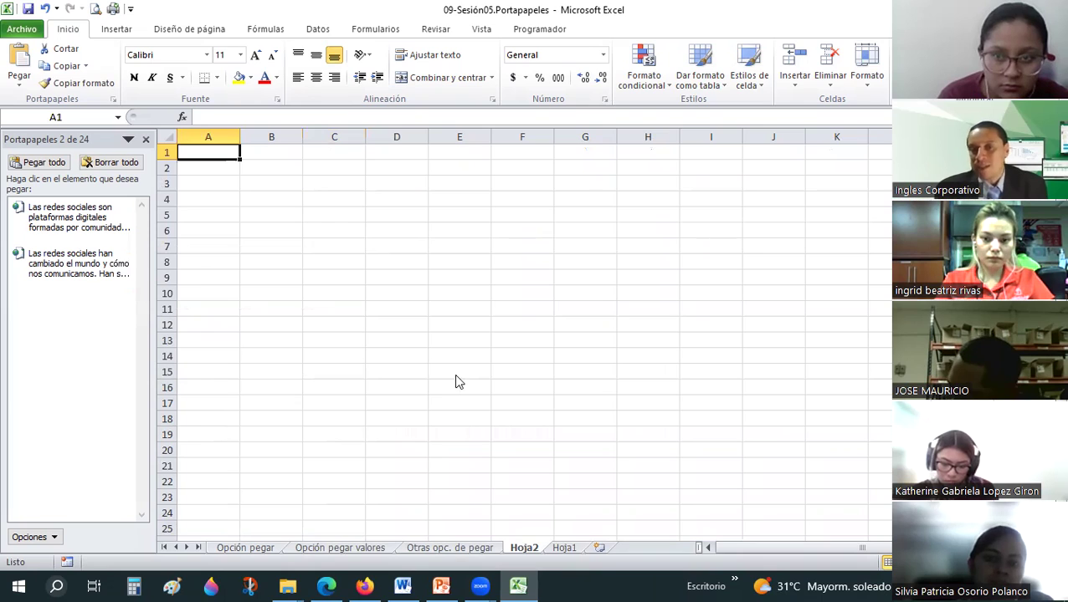
key("alt+Tab")
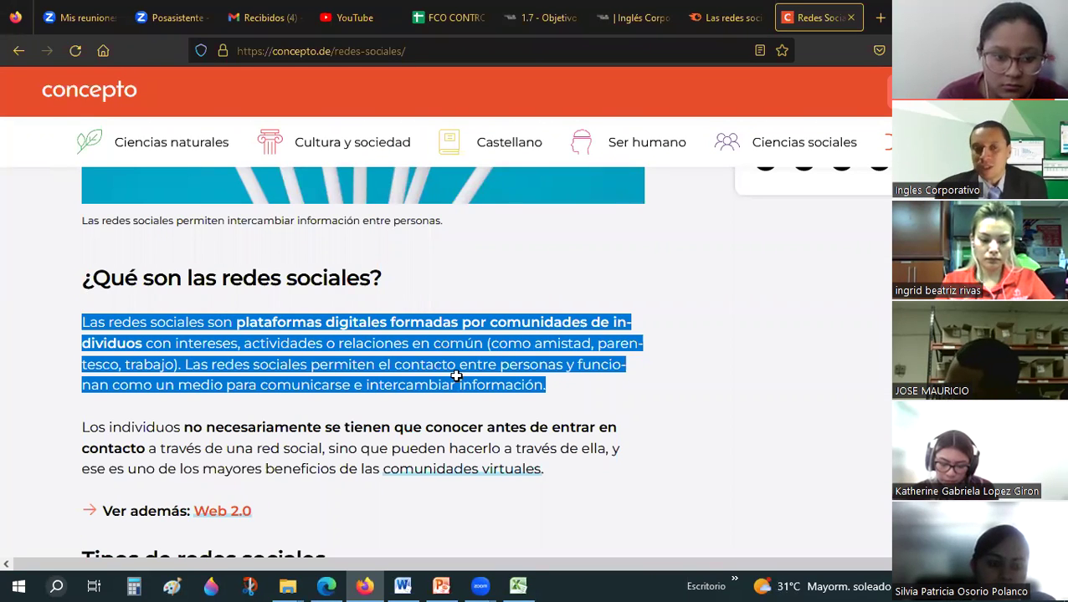
Copy the social networks paragraph, select D6 on Hoja2, then show the Opción pegar sheet.
key("ctrl+c")
key("alt+Tab")
left_click(112, 100)
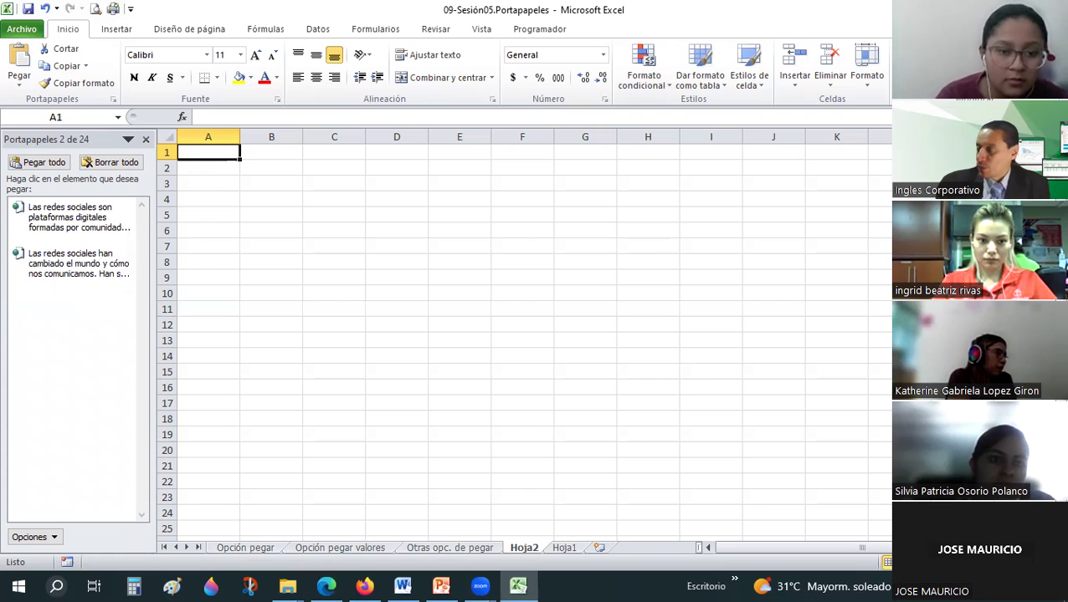
left_click(397, 231)
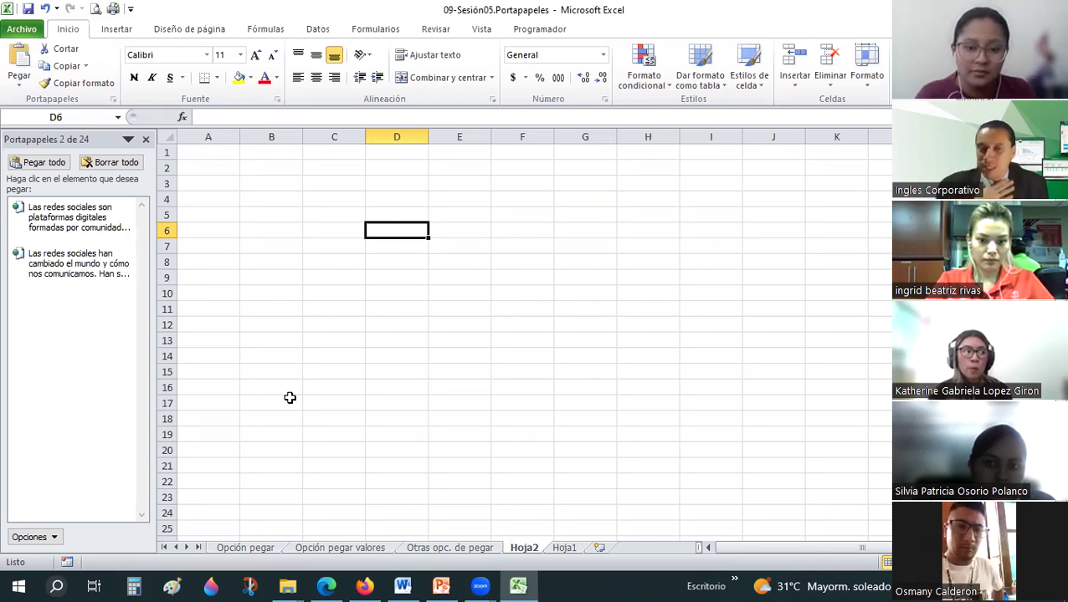
left_click(270, 548)
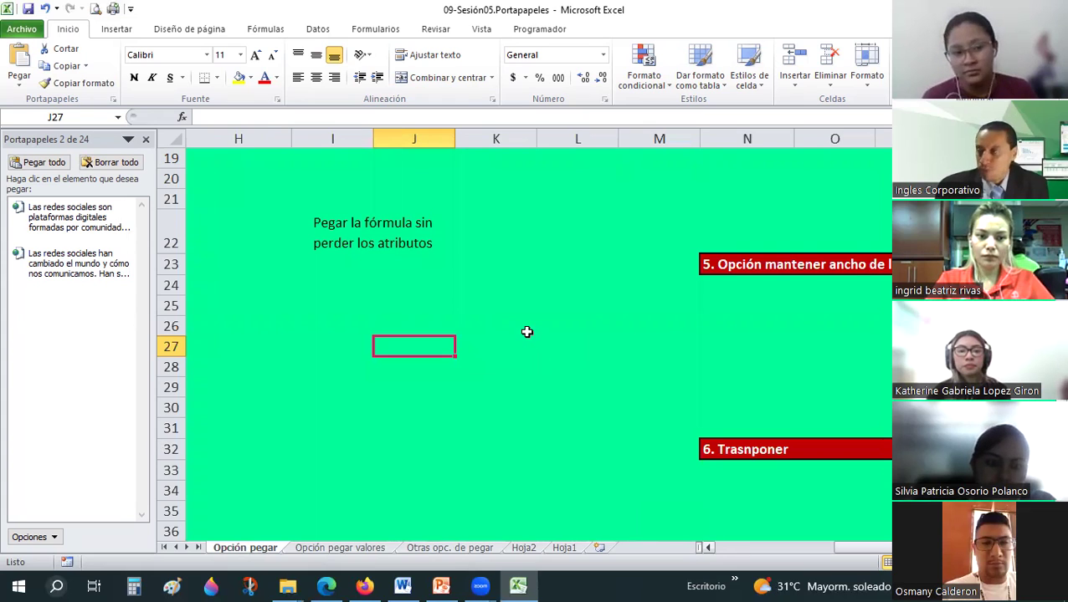
Return to the top of the Opción pegar sheet and show the clipboard pane's Opciones list.
scroll(512, 301, "left", 5)
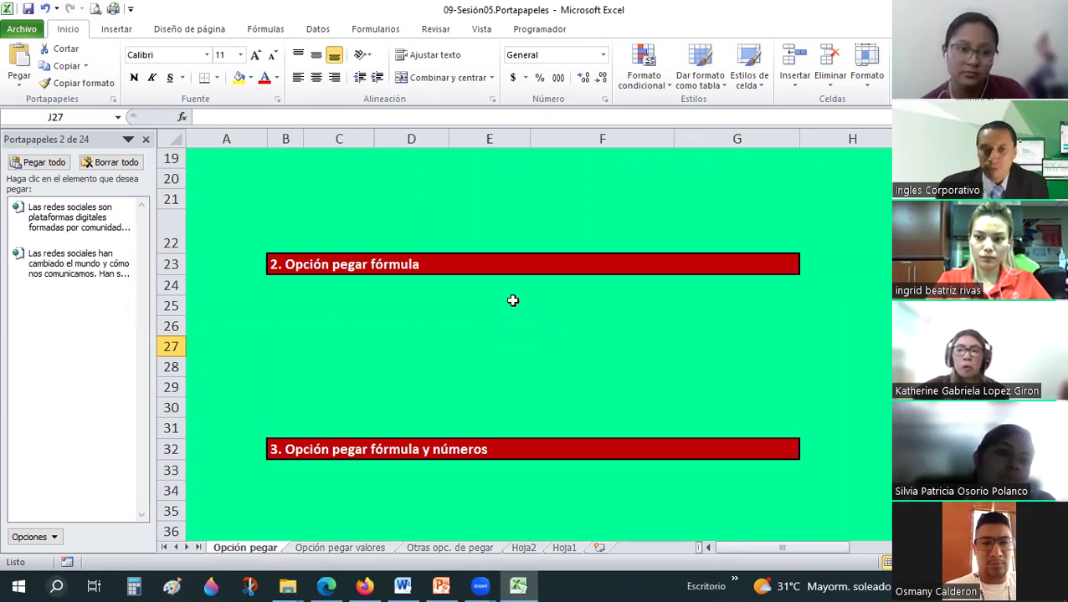
scroll(512, 301, "down", 1, "ctrl")
scroll(512, 301, "up", 3)
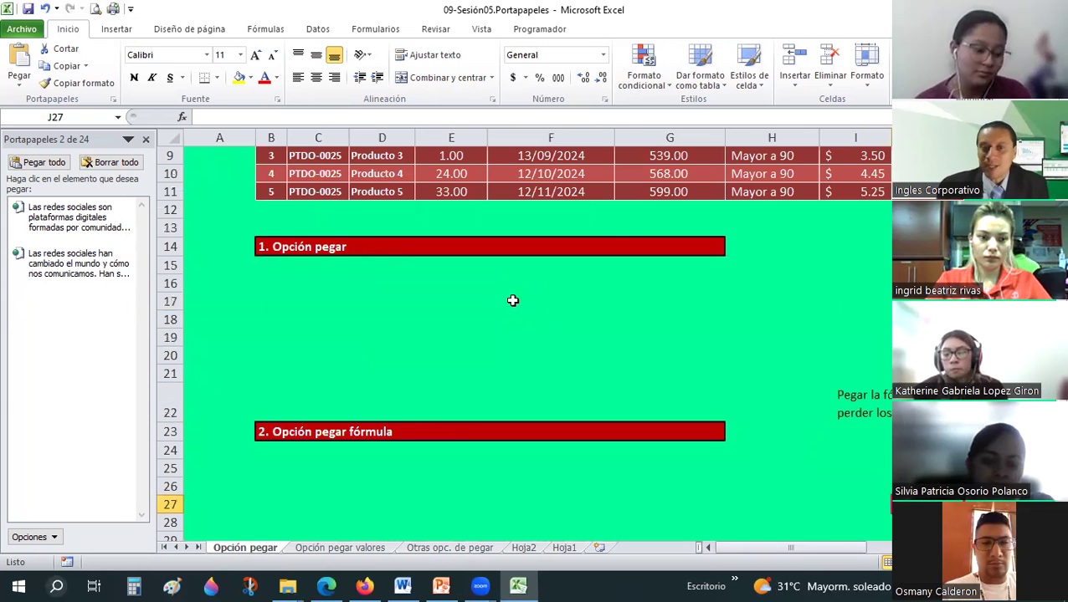
scroll(494, 262, "up", 3)
scroll(470, 258, "up", 1, "ctrl")
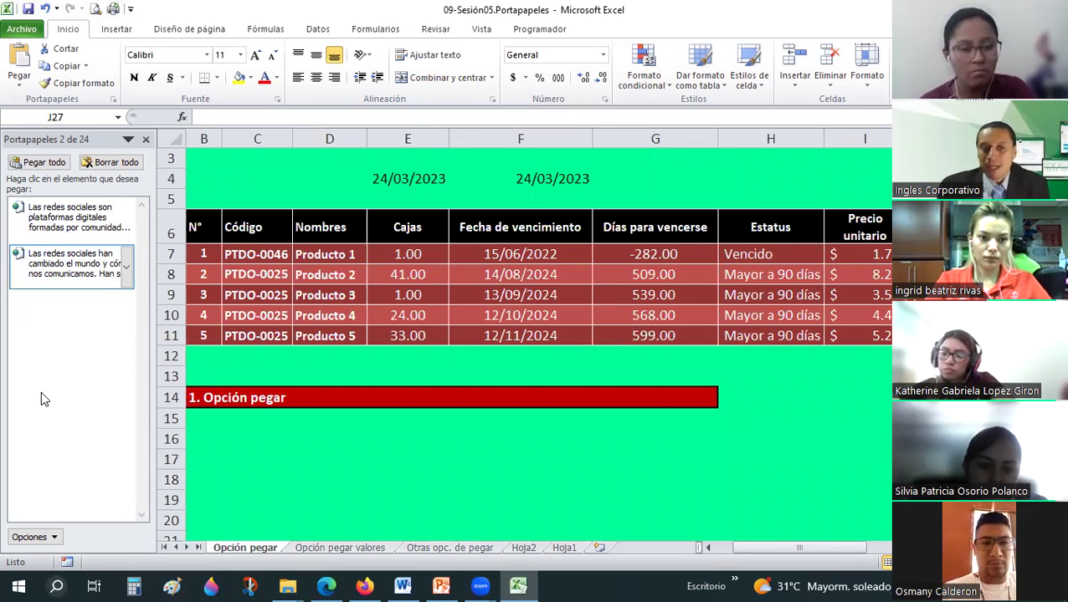
left_click(54, 539)
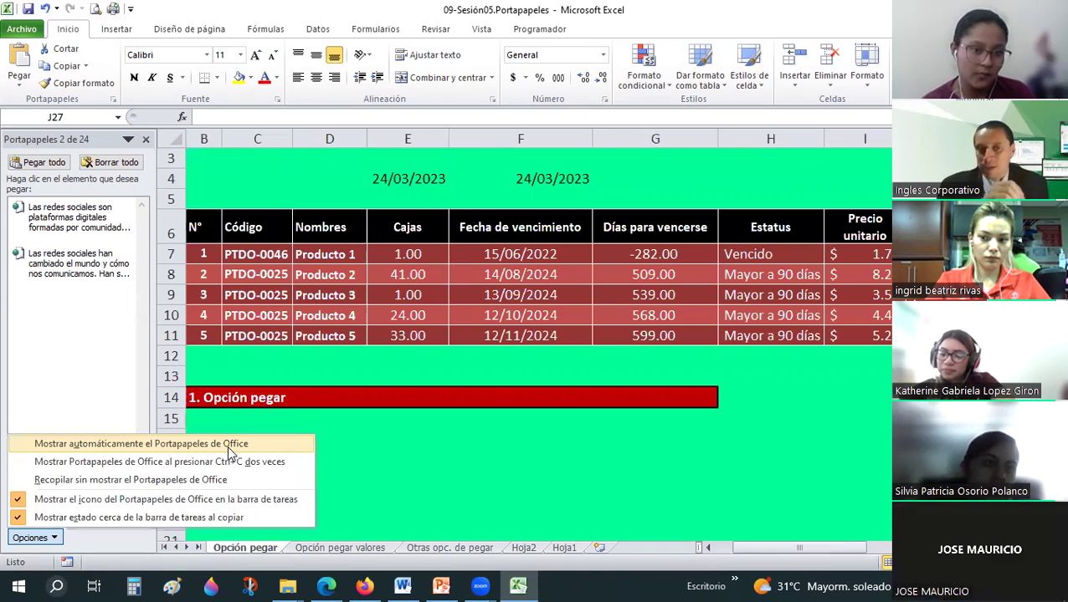
Remove both stored social-network paragraphs from the Office Clipboard with Borrar todo.
left_click(144, 139)
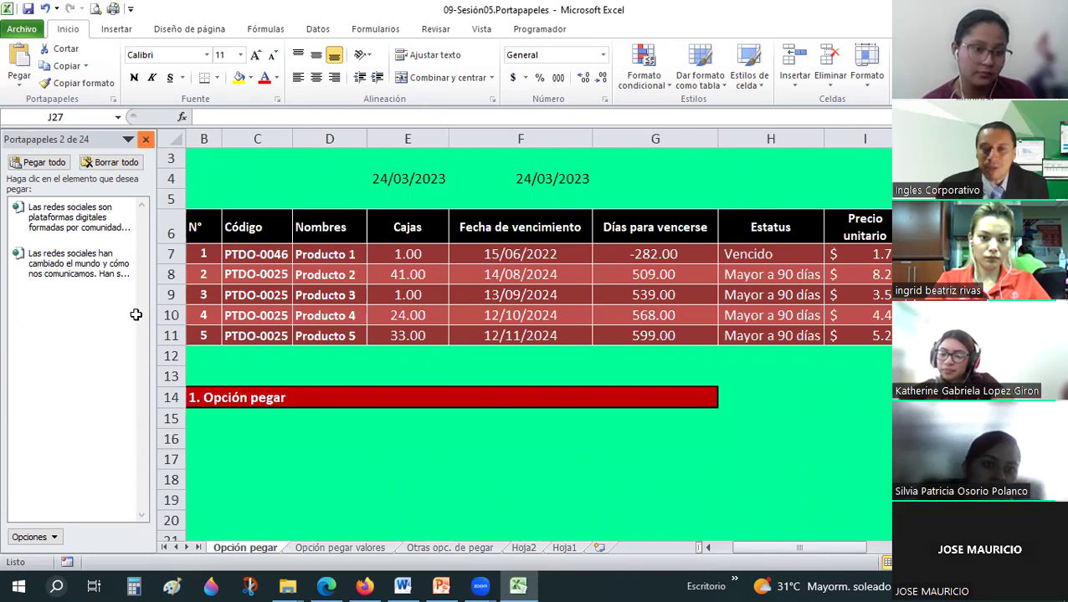
left_click(145, 139)
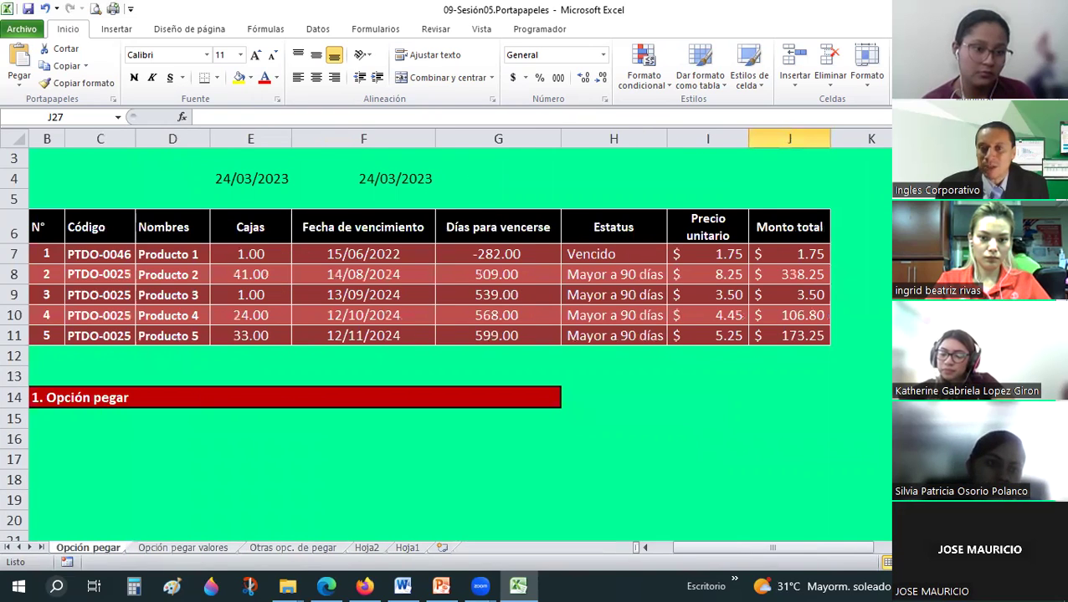
left_click(112, 100)
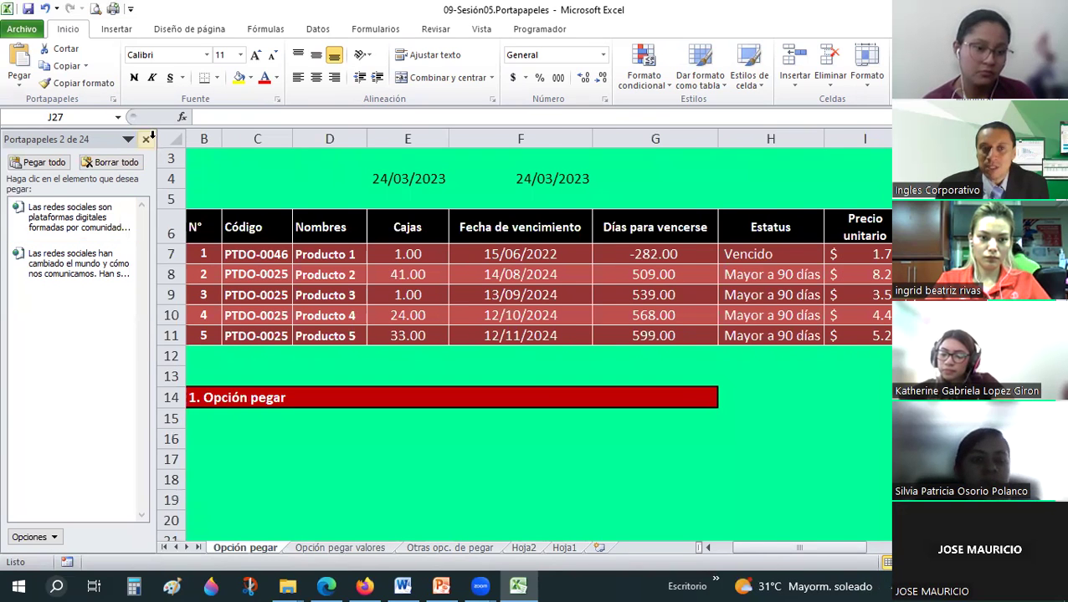
left_click(145, 139)
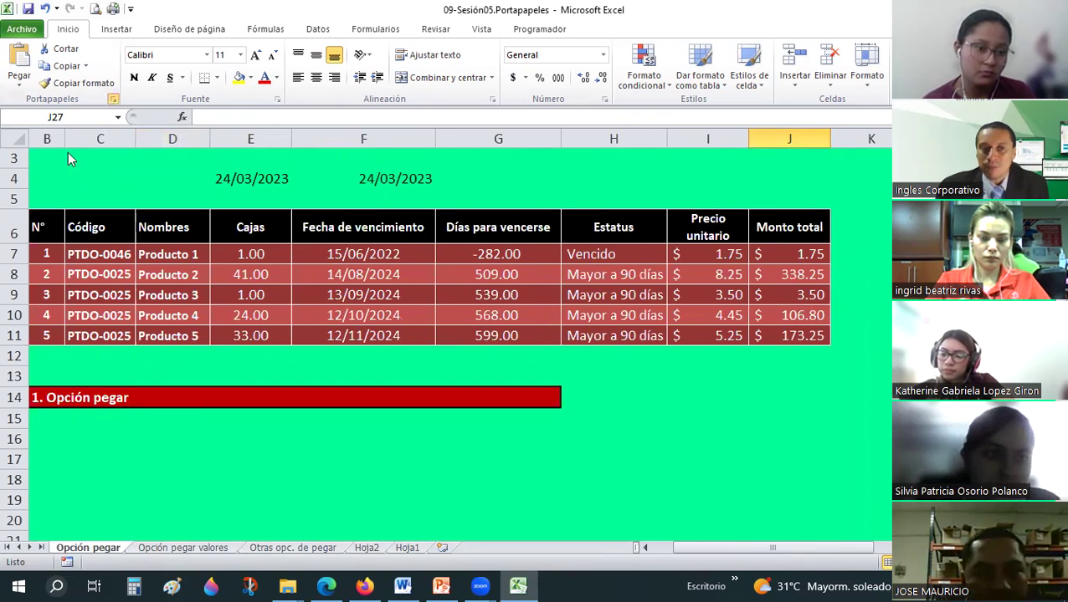
left_click(111, 100)
left_click(106, 165)
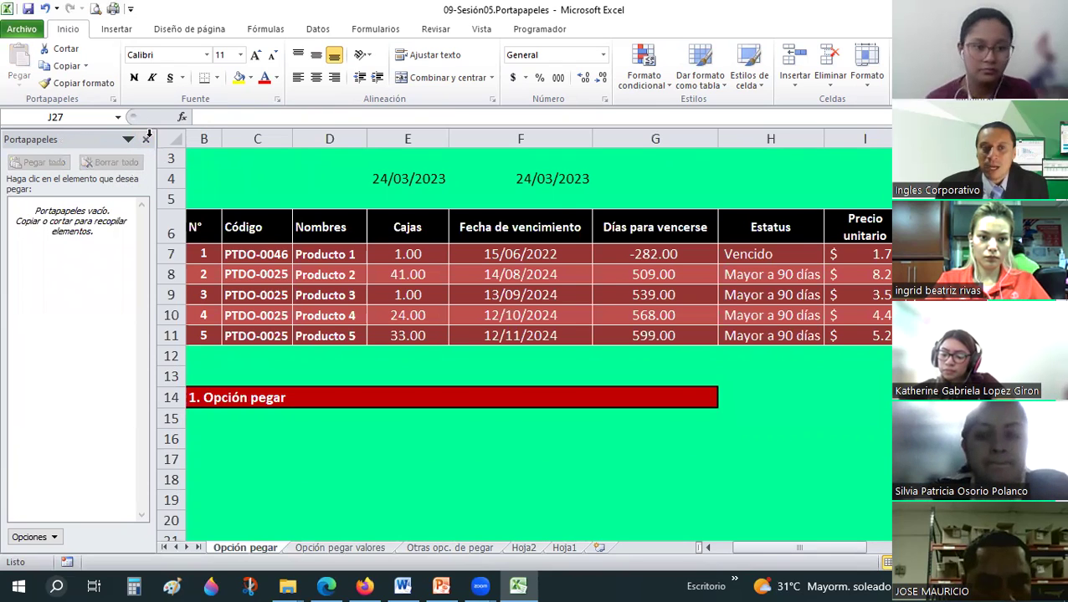
Review the empty pane's Opciones list, then close the pane to reveal the Tabla origen table.
left_click(146, 139)
left_click(113, 100)
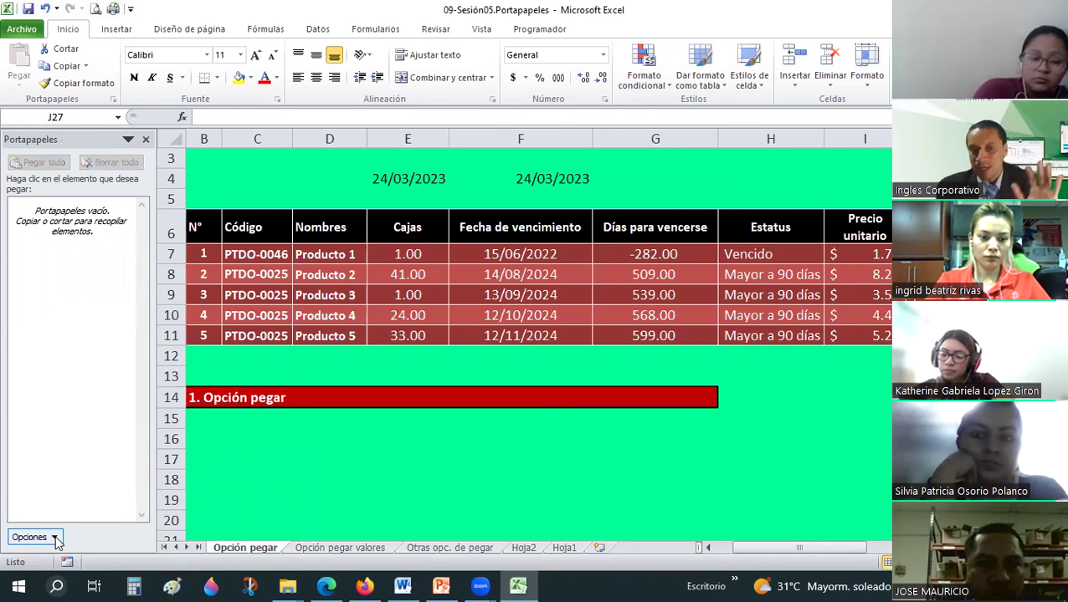
left_click(56, 540)
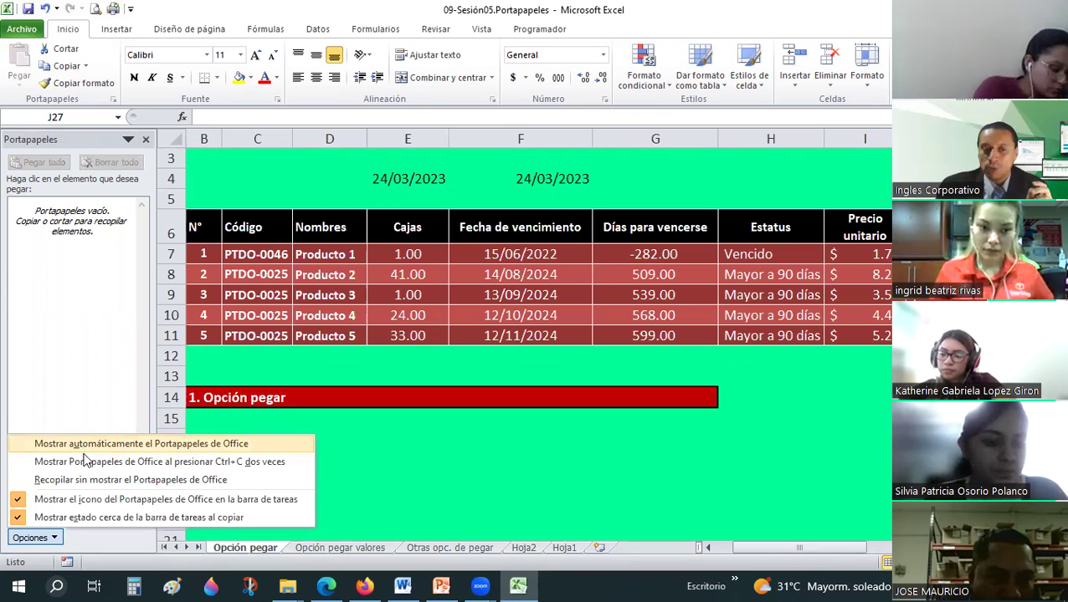
left_click(147, 139)
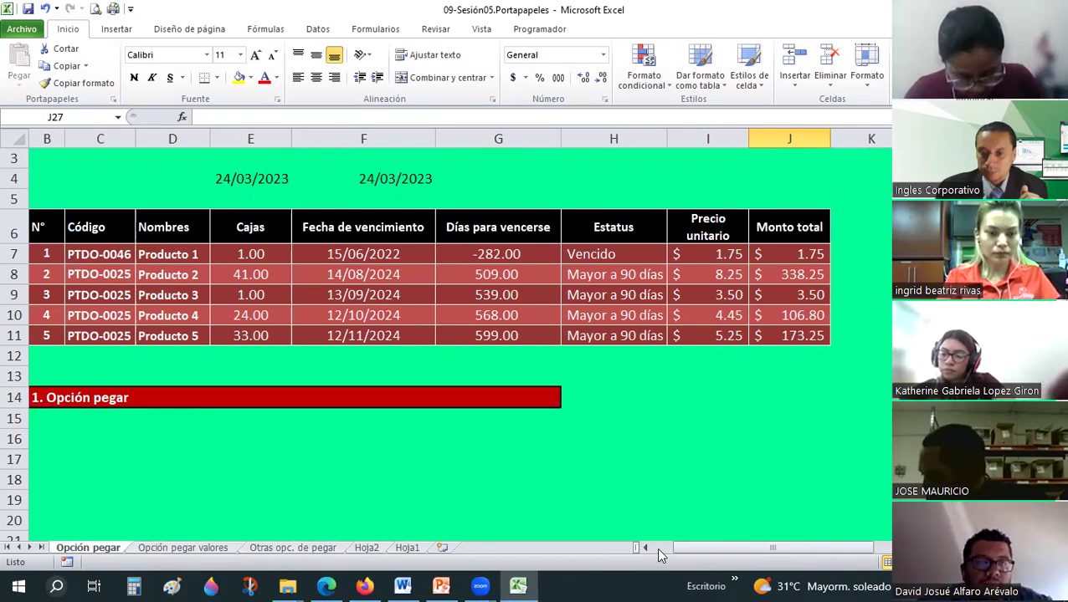
scroll(350, 217, "left", 1)
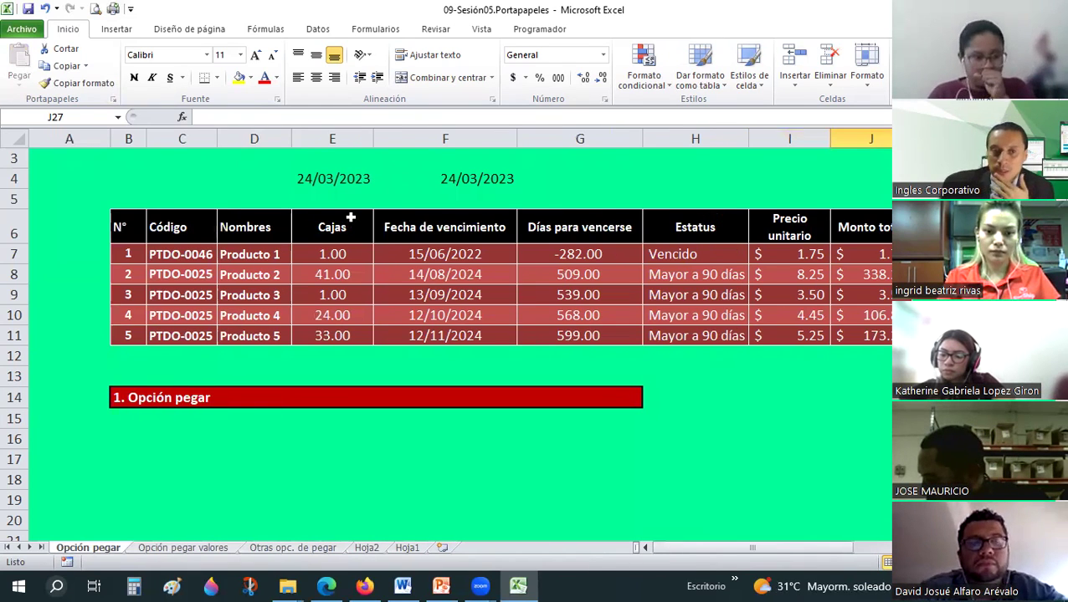
scroll(350, 217, "up", 1)
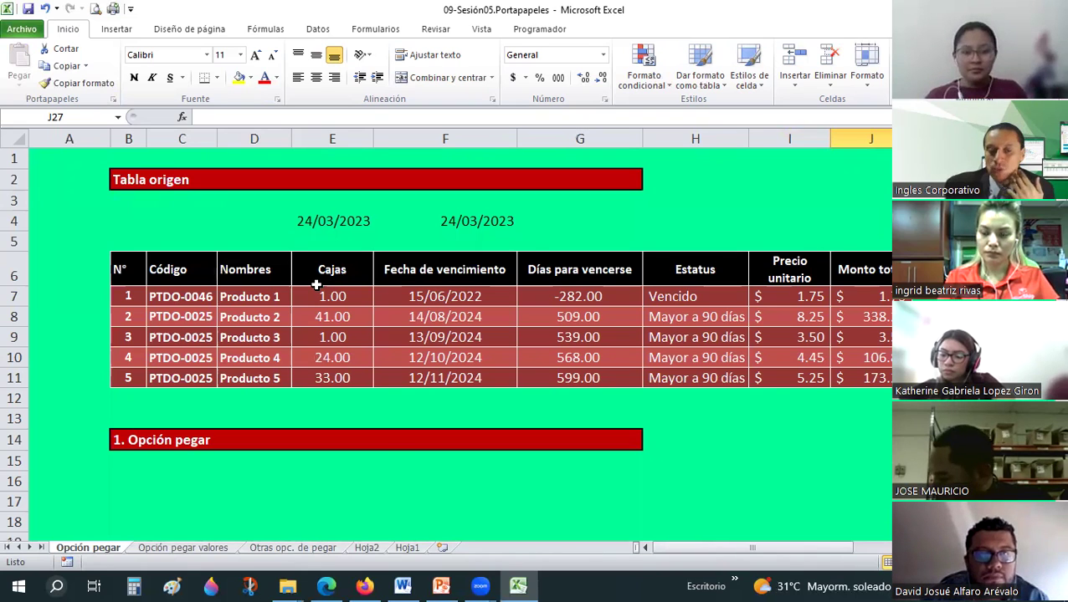
scroll(327, 281, "down", 1)
scroll(330, 272, "down", 1)
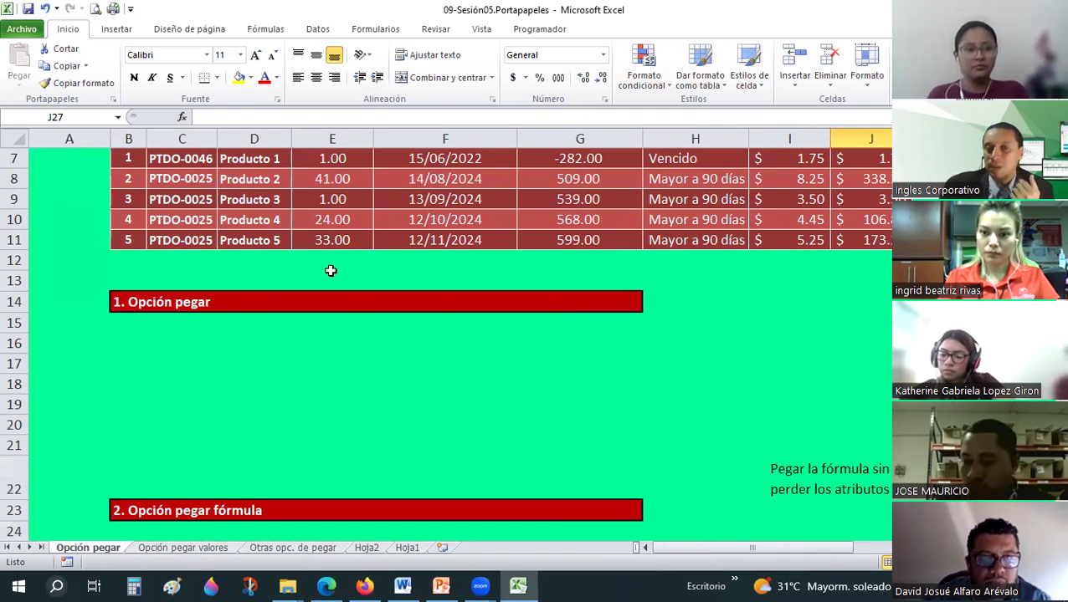
scroll(331, 271, "down", 2)
scroll(331, 270, "up", 4)
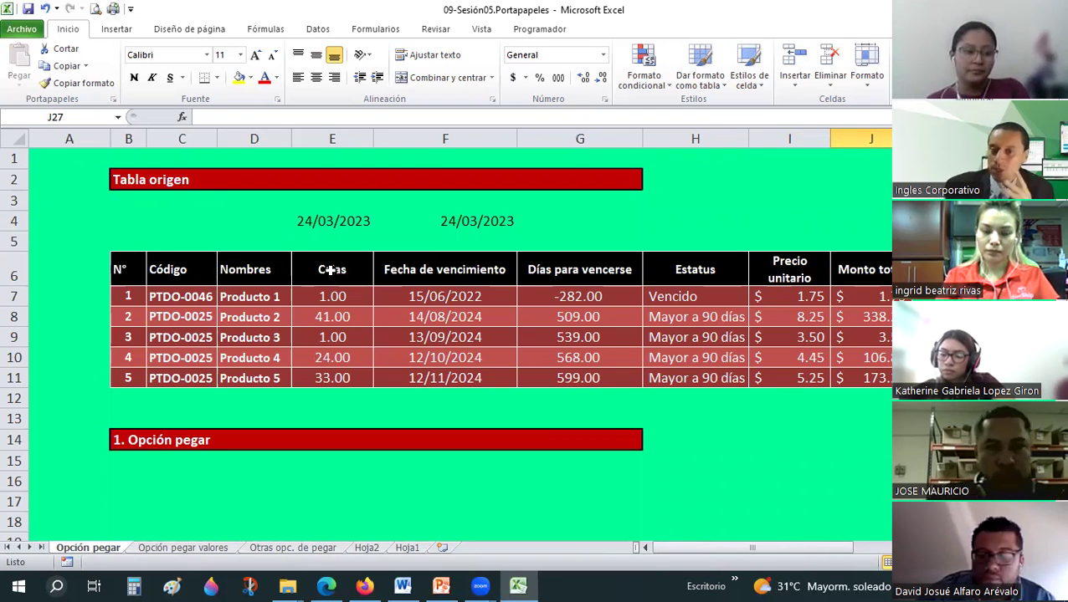
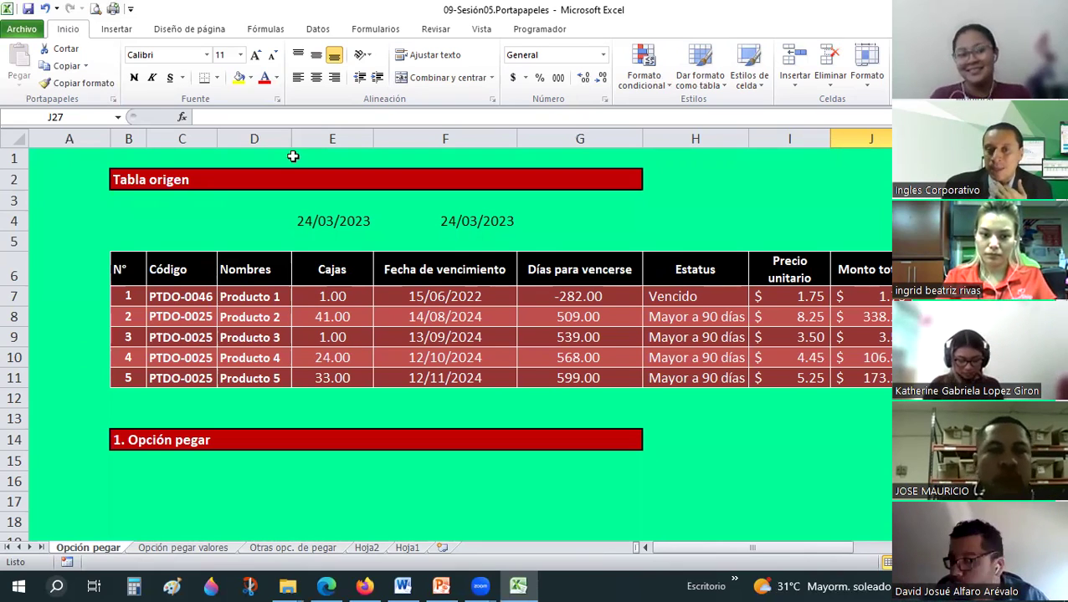
Check the =HOY() date in E4, then begin a new formula in H4.
left_click(326, 220)
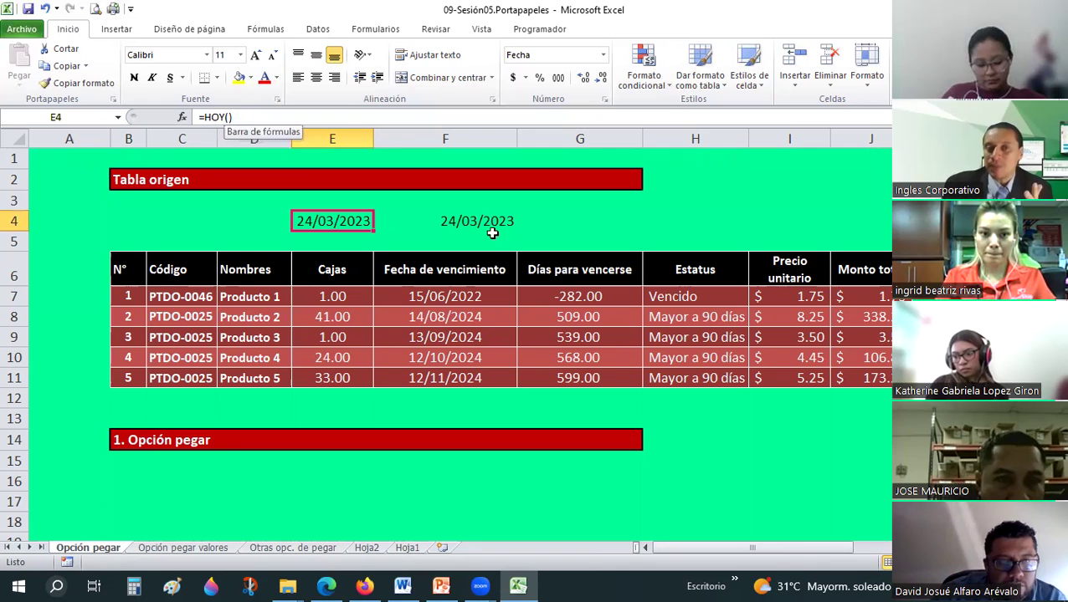
left_click(698, 219)
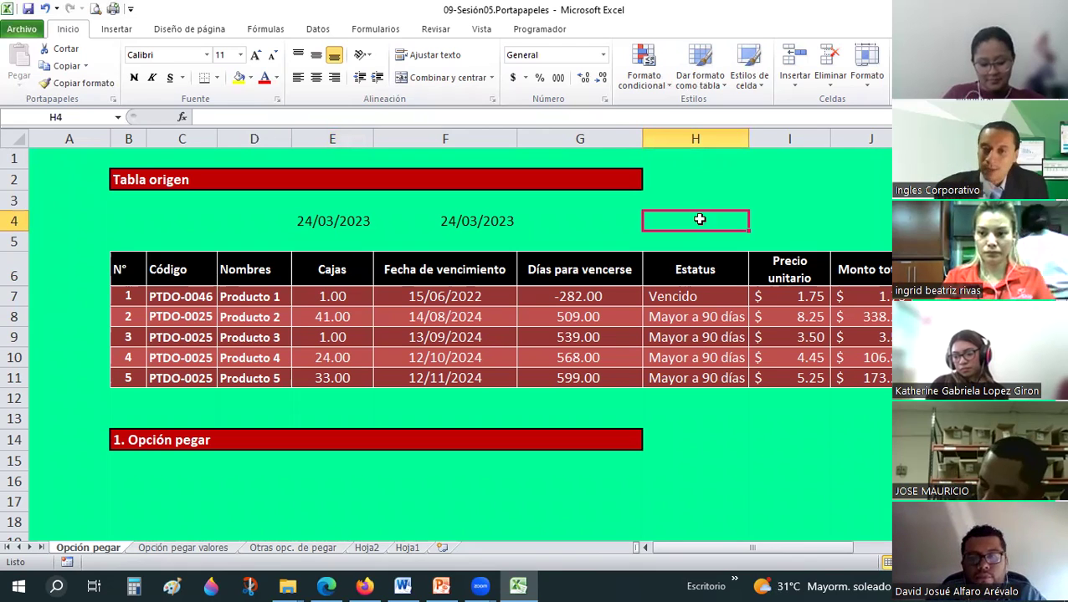
key("ctrl+0")
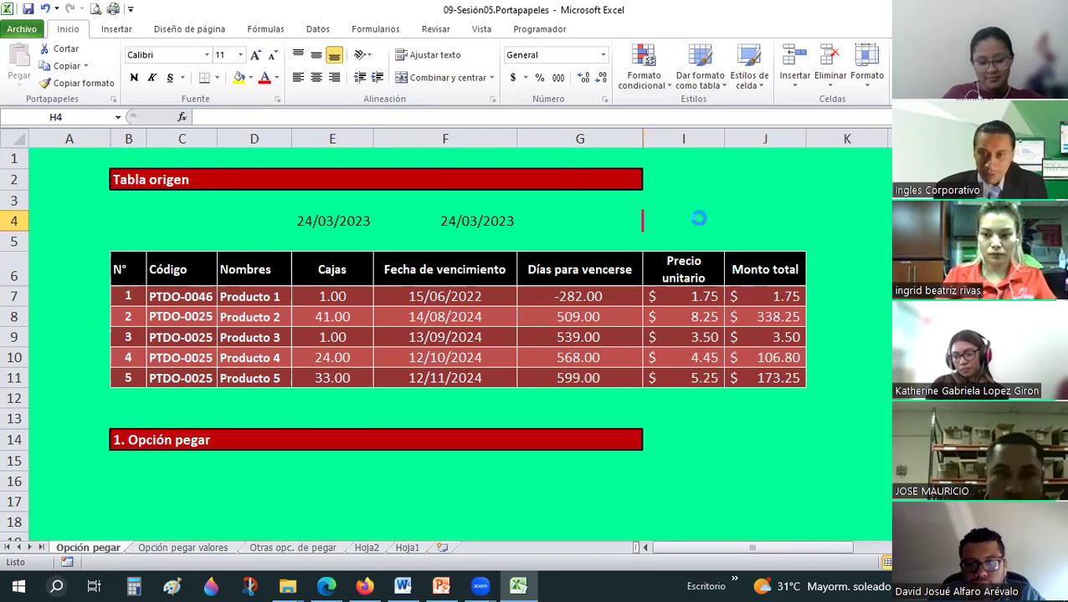
key("ctrl+z")
type("=")
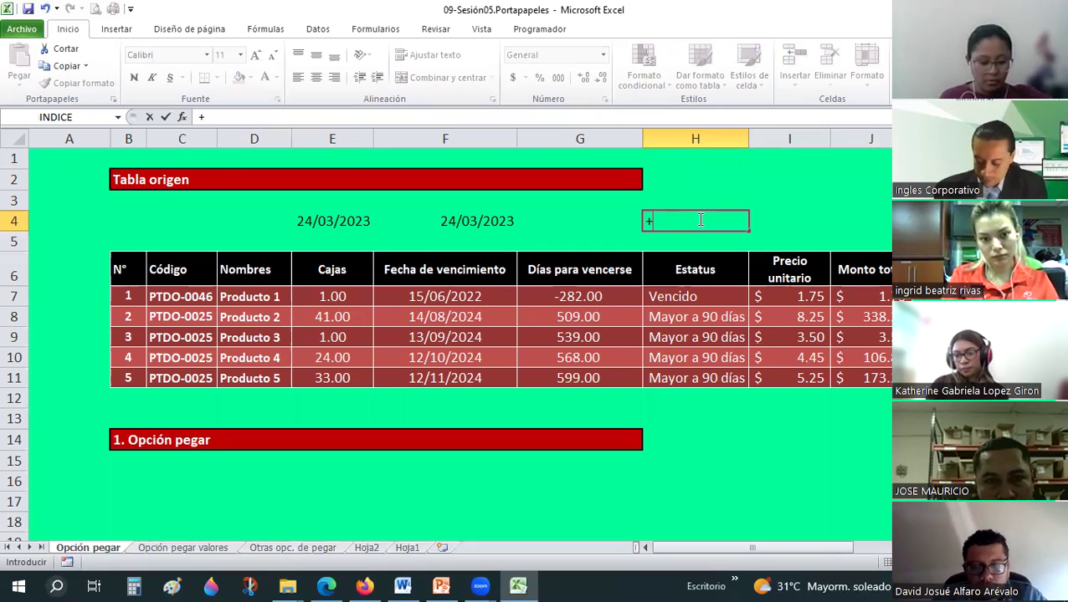
Enter =hoy() in H4 so it displays 24/03/2023.
key("BackSpace")
type("=")
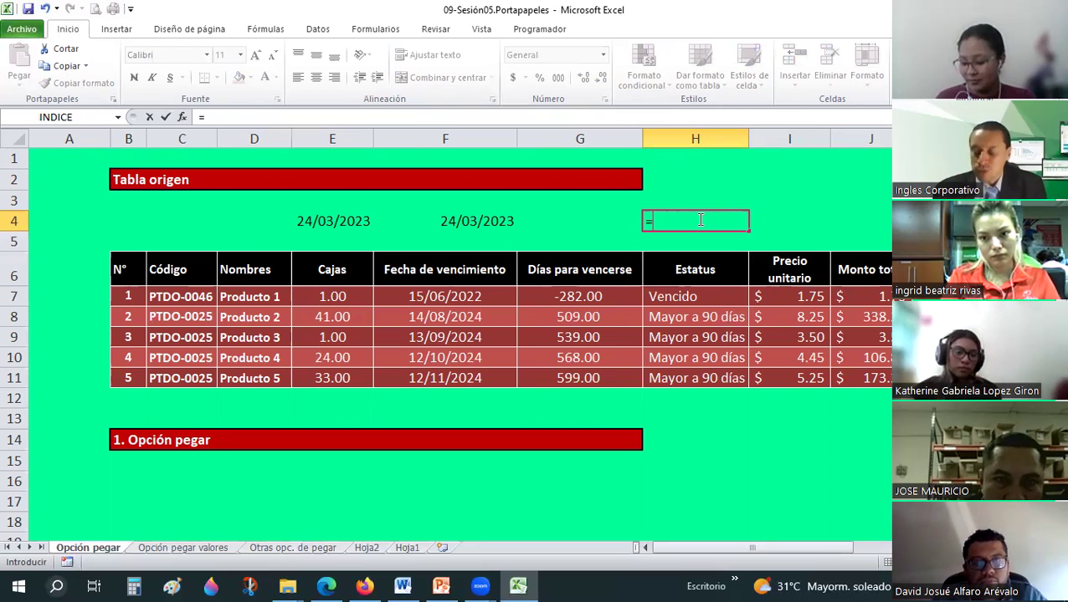
type("ho")
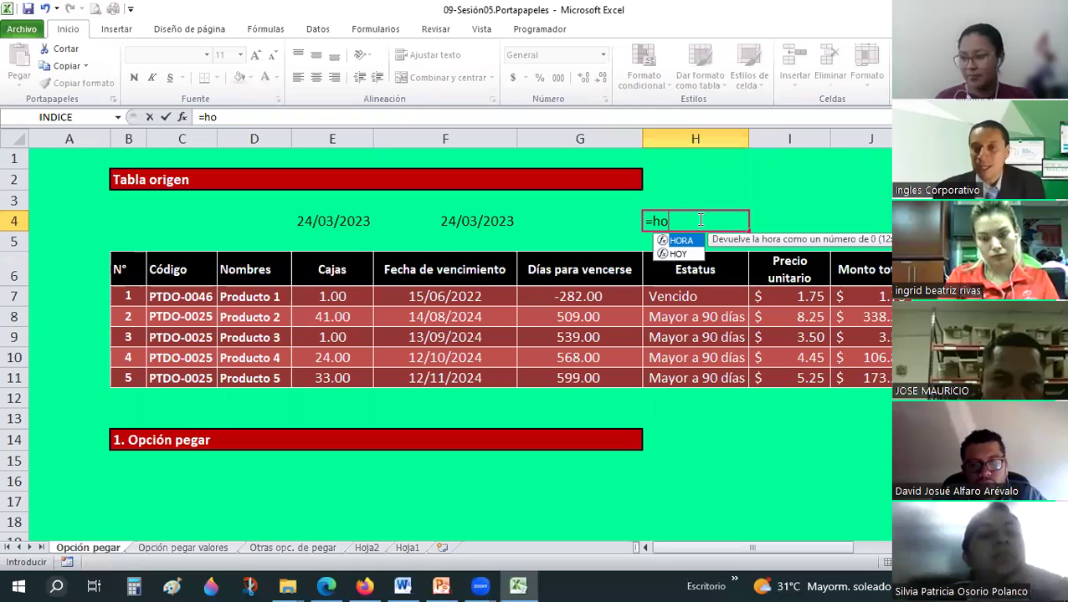
type("y()")
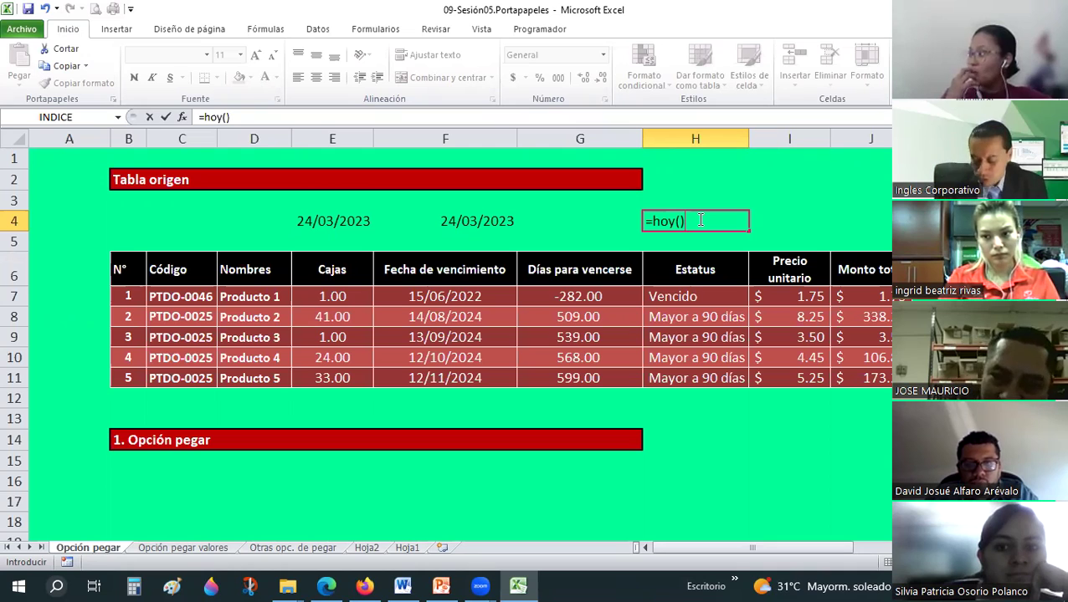
key("Return")
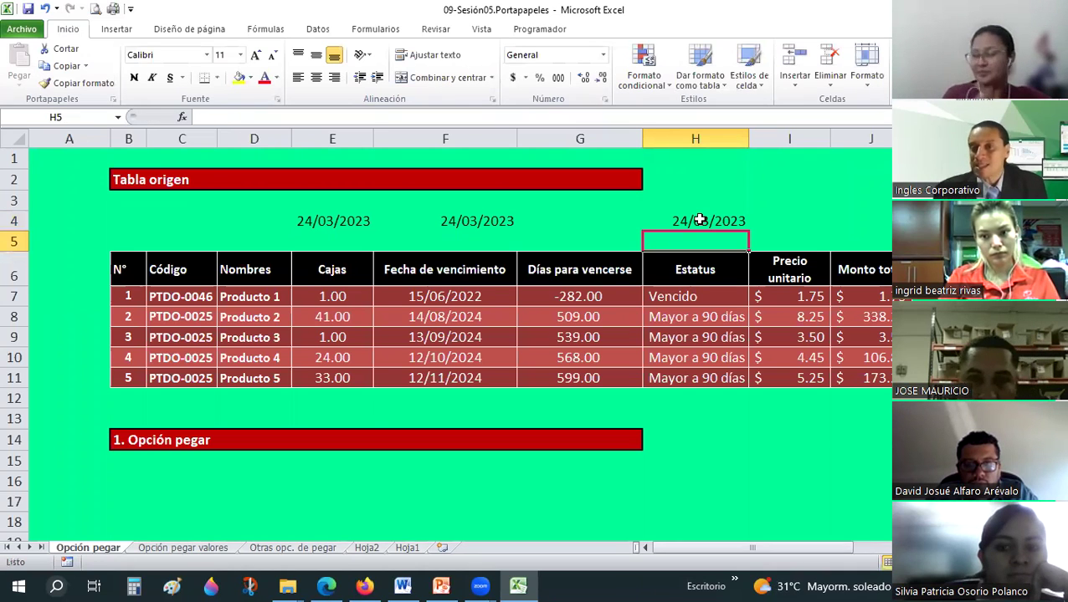
left_click(699, 220)
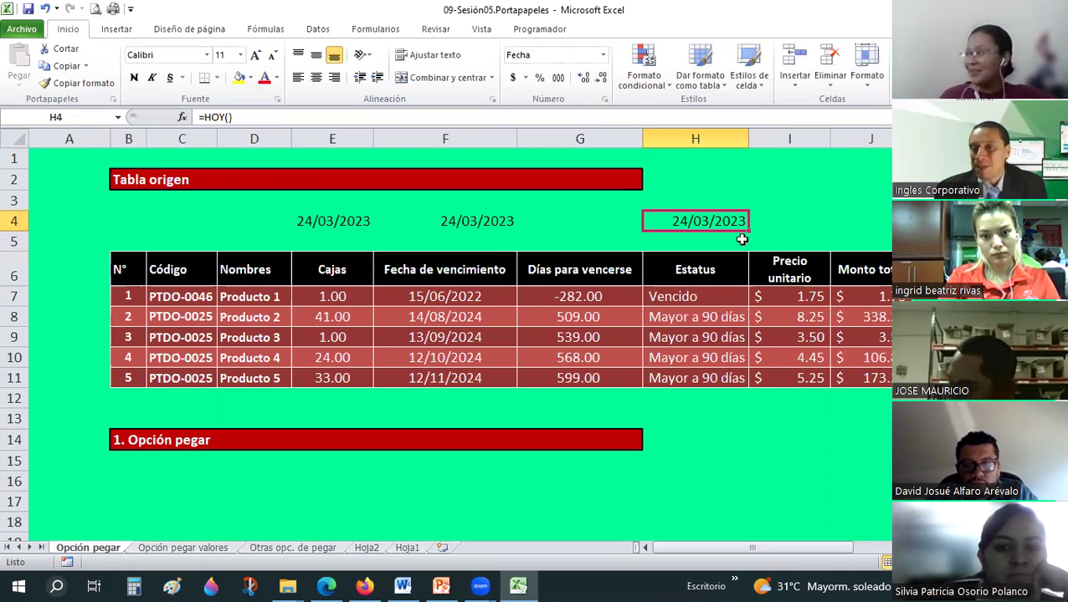
Merge and centre cells H4:I4.
left_click(603, 55)
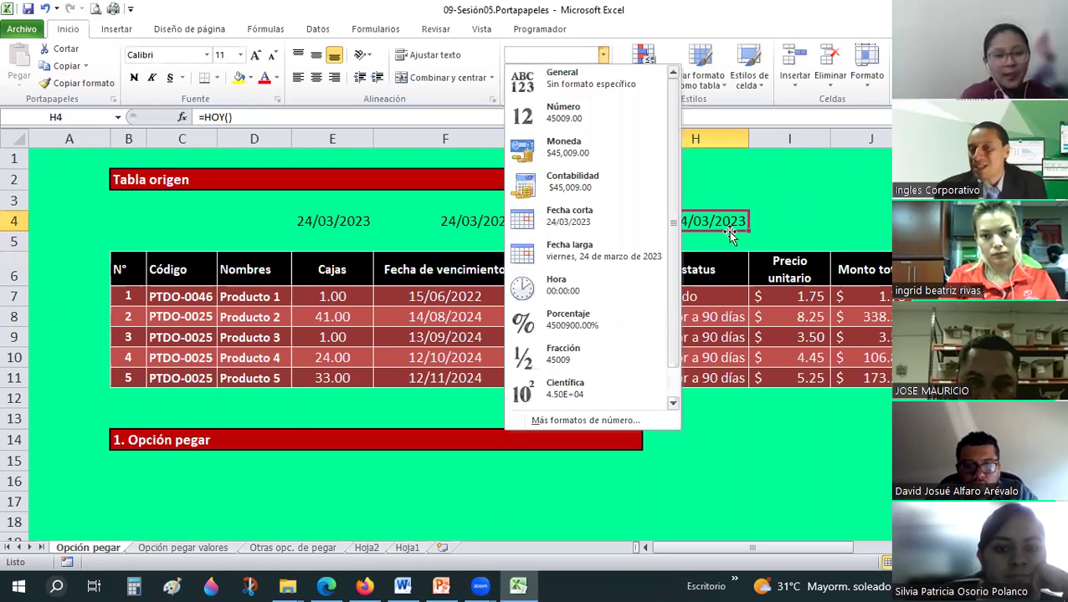
left_click(696, 222)
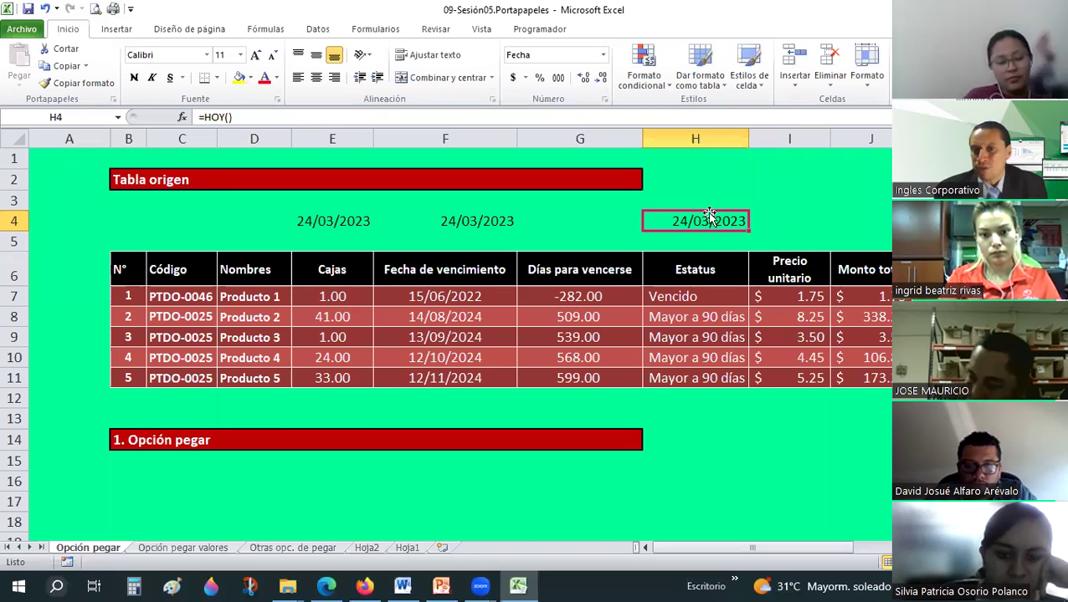
left_click(804, 212, "shift")
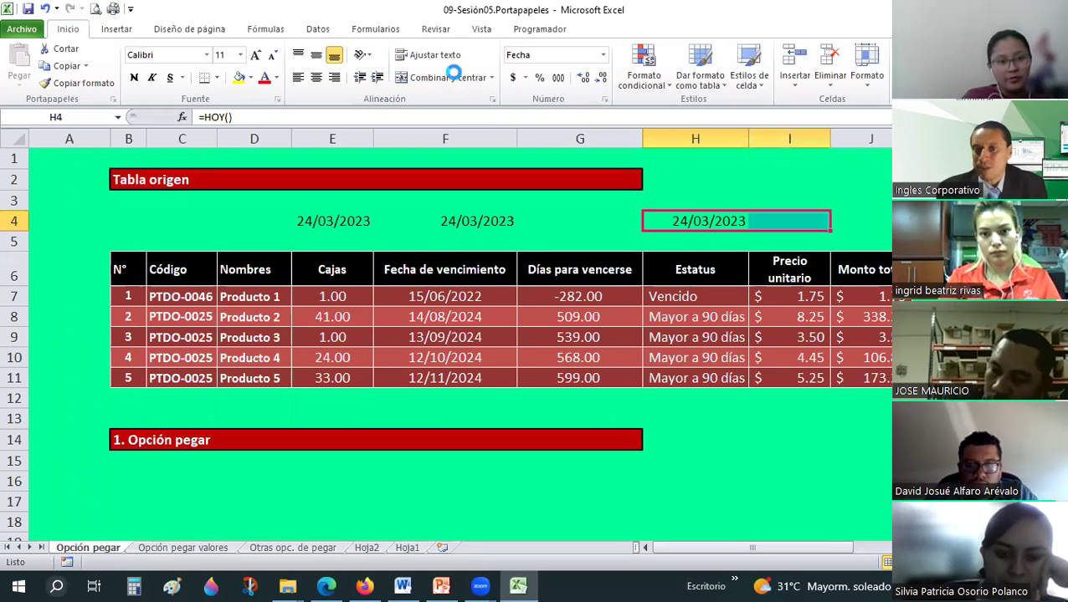
left_click(452, 76)
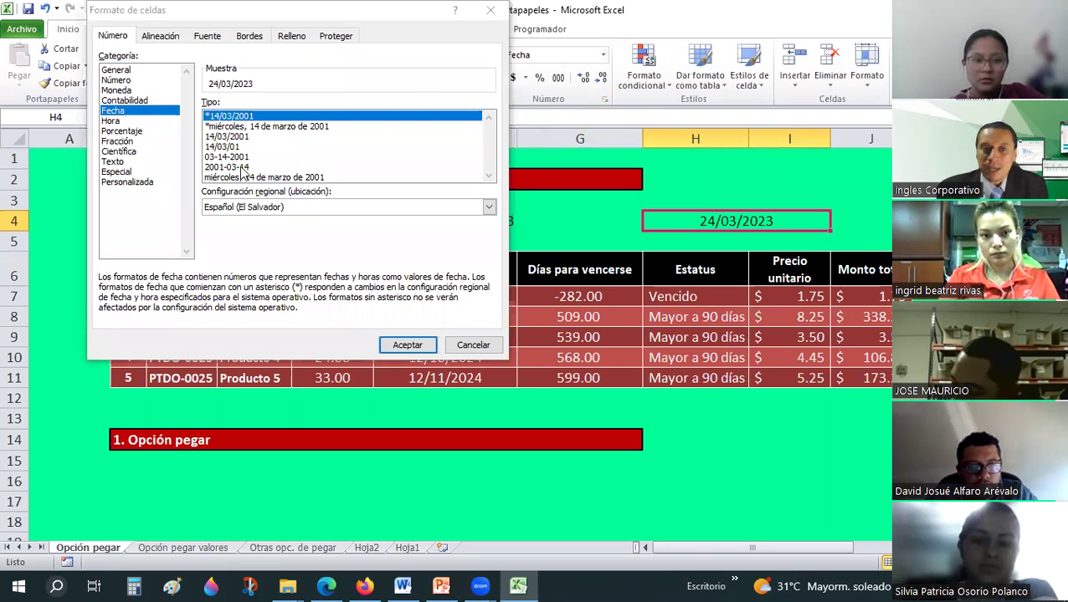
Apply the custom dd/mm/yyyy hh:mm format so H4 shows 24/03/2023 00:00.
left_click(130, 182)
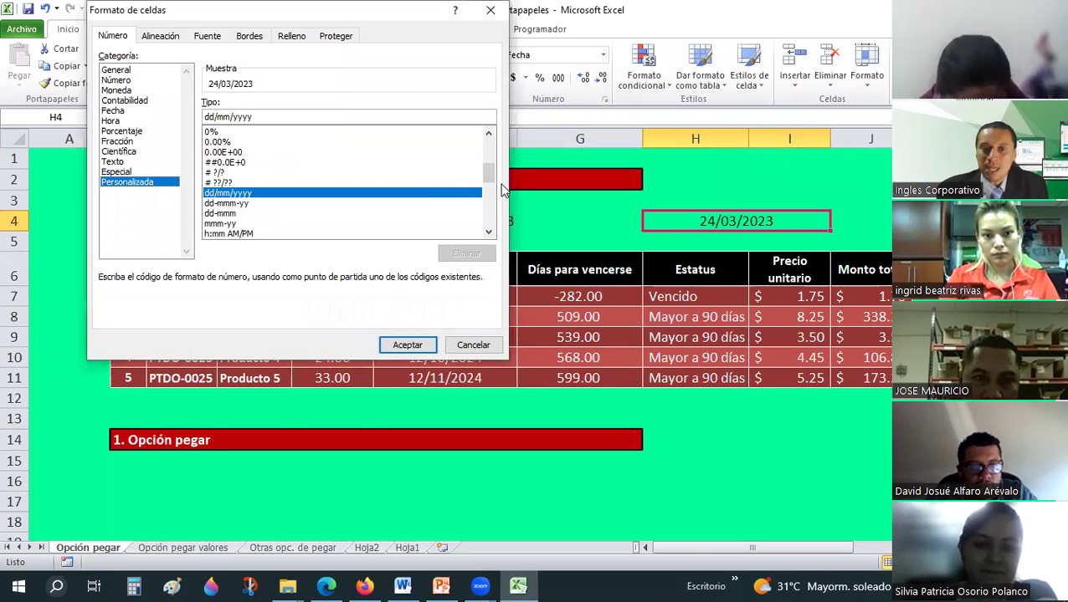
left_click_drag(491, 189, 418, 211)
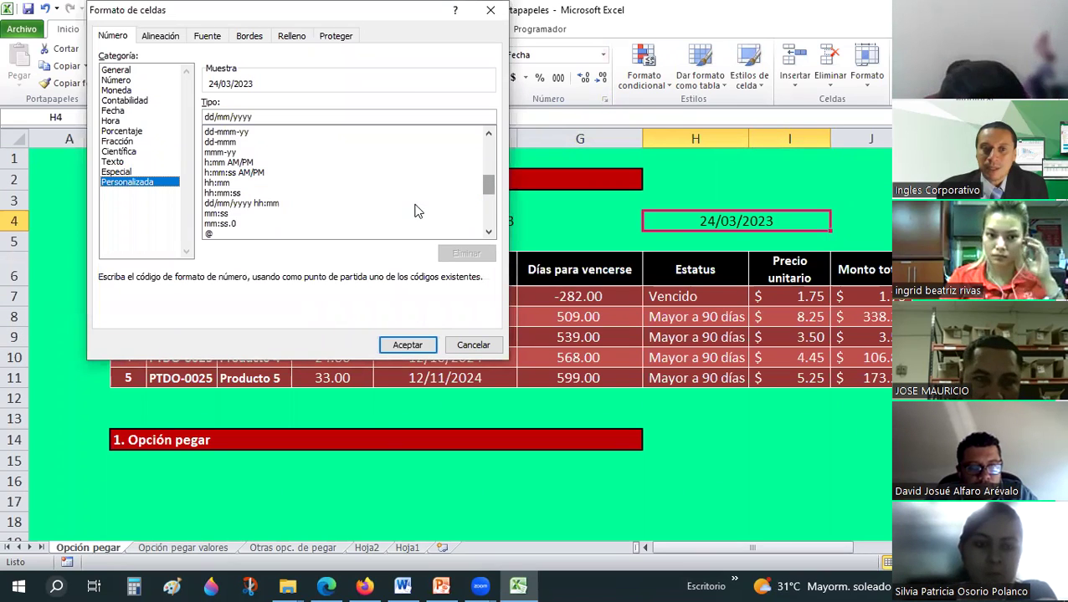
left_click(266, 204)
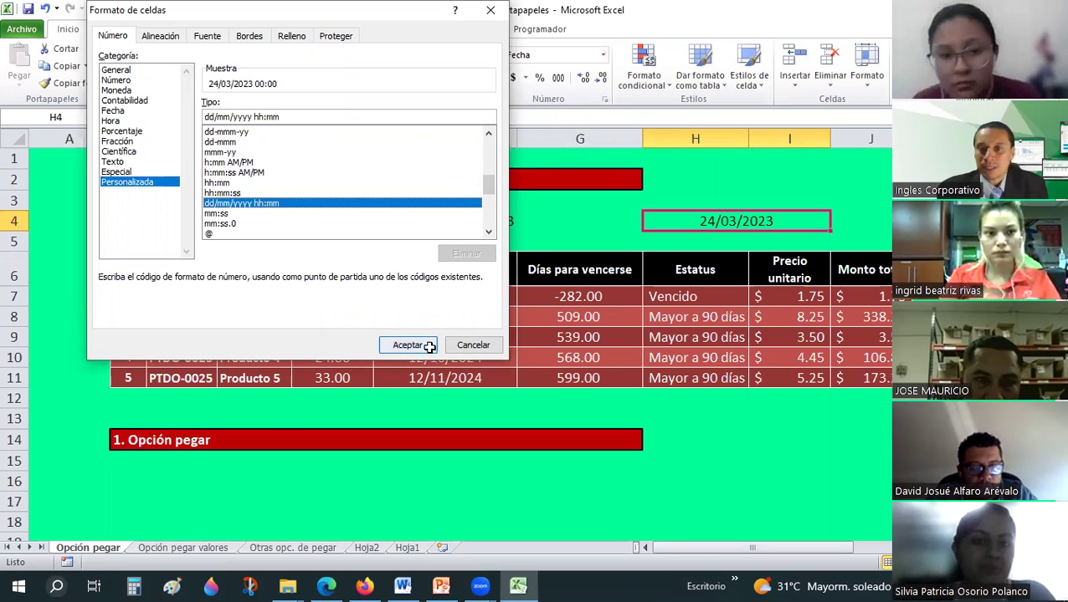
left_click(407, 345)
left_click(782, 205)
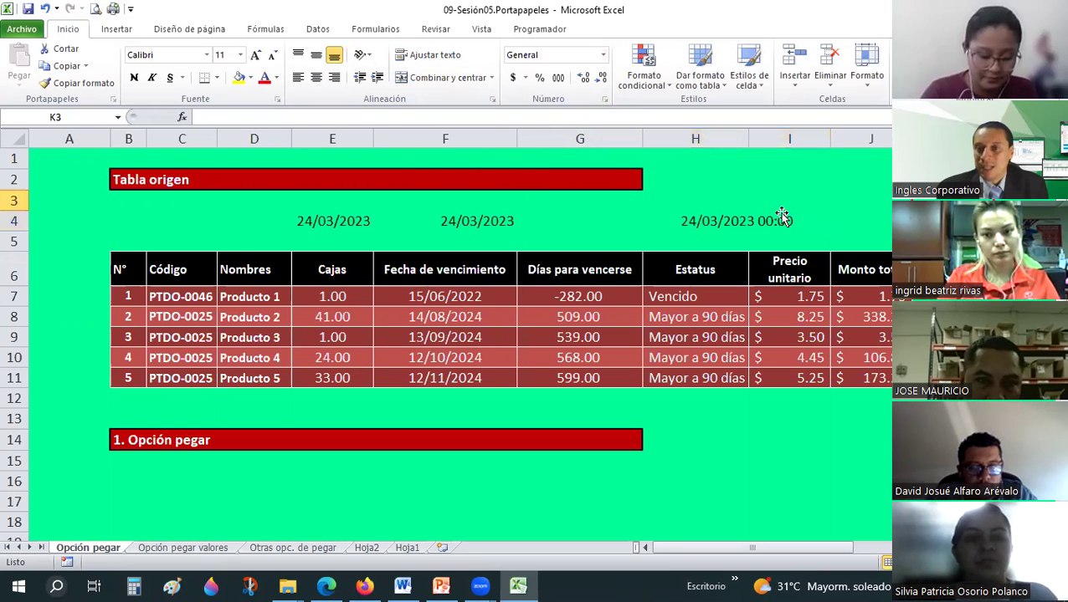
left_click(730, 227)
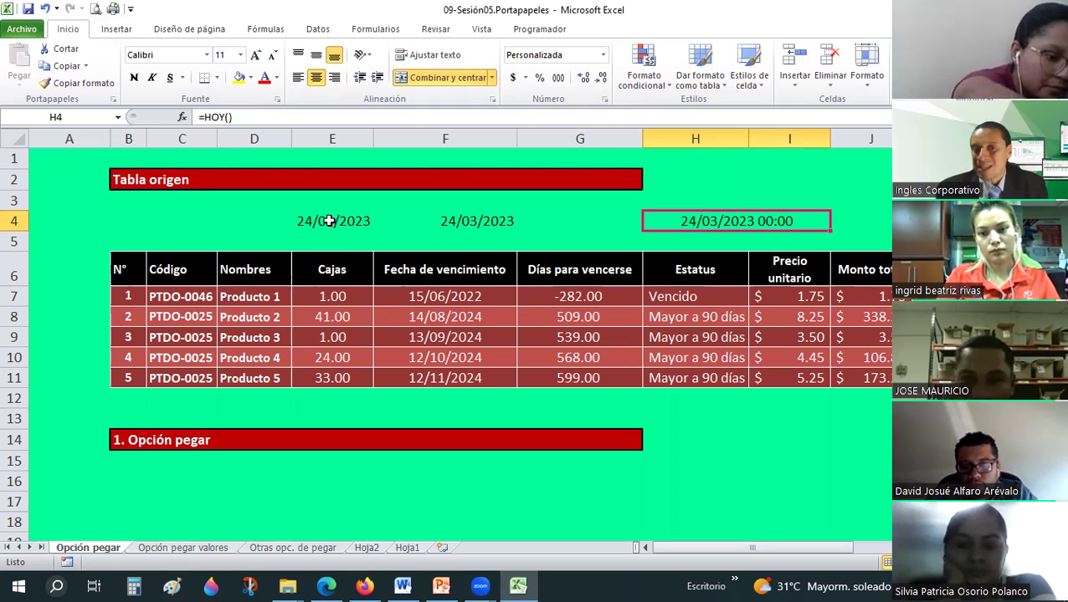
left_click(327, 225)
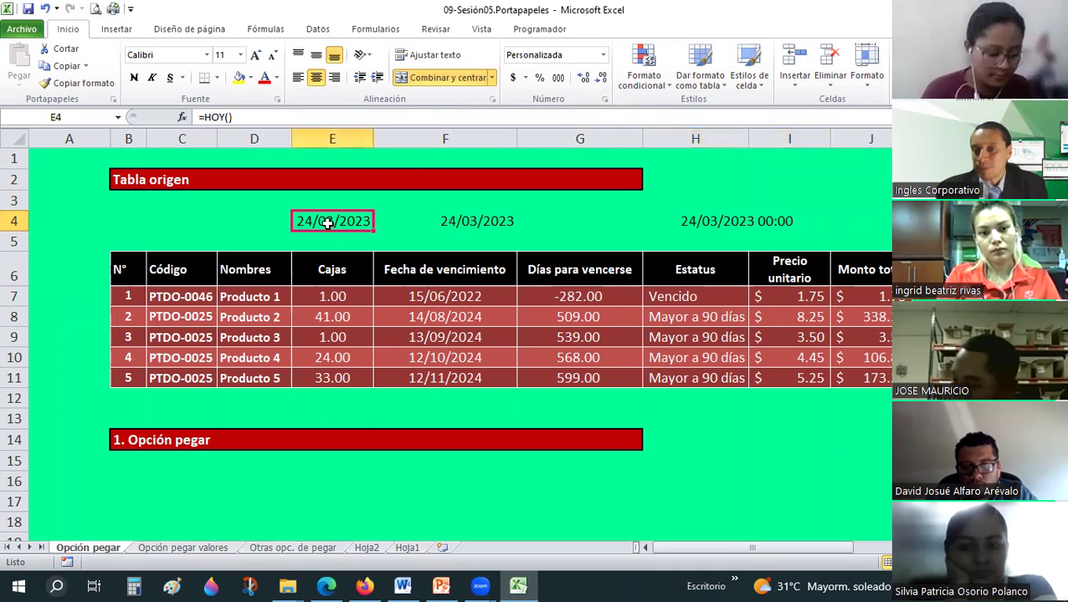
left_click(596, 296)
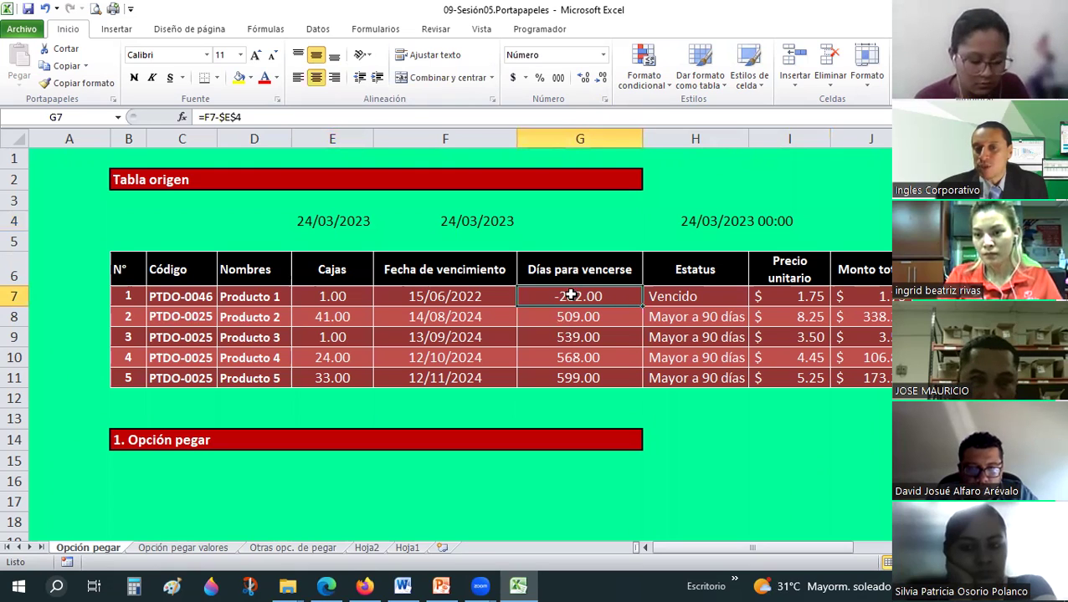
left_click(309, 221)
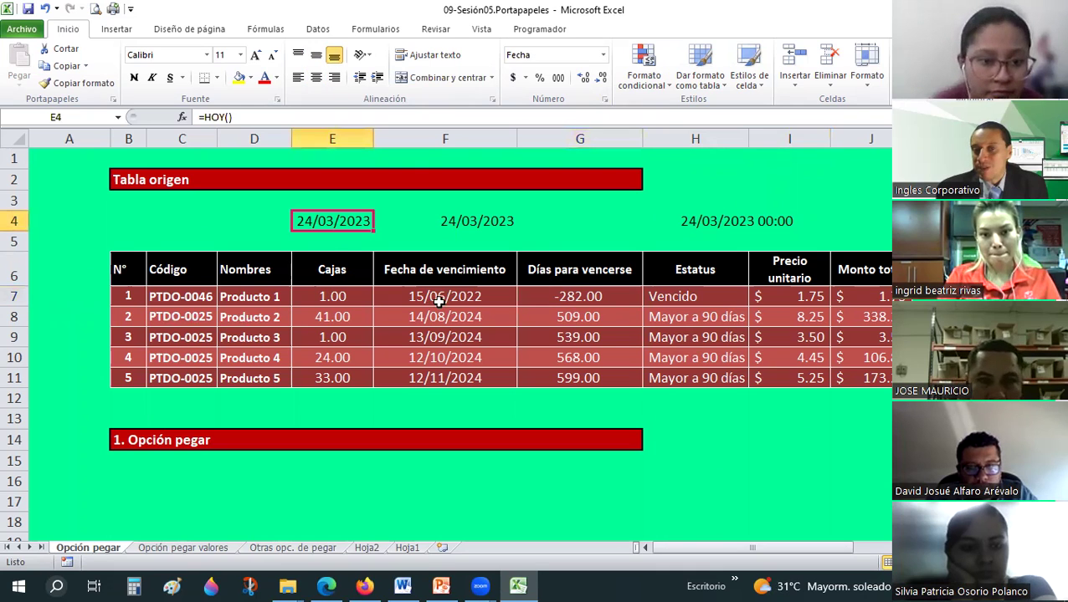
left_click(438, 302)
left_click(584, 297)
left_click(573, 319)
key("Down")
left_click(579, 382)
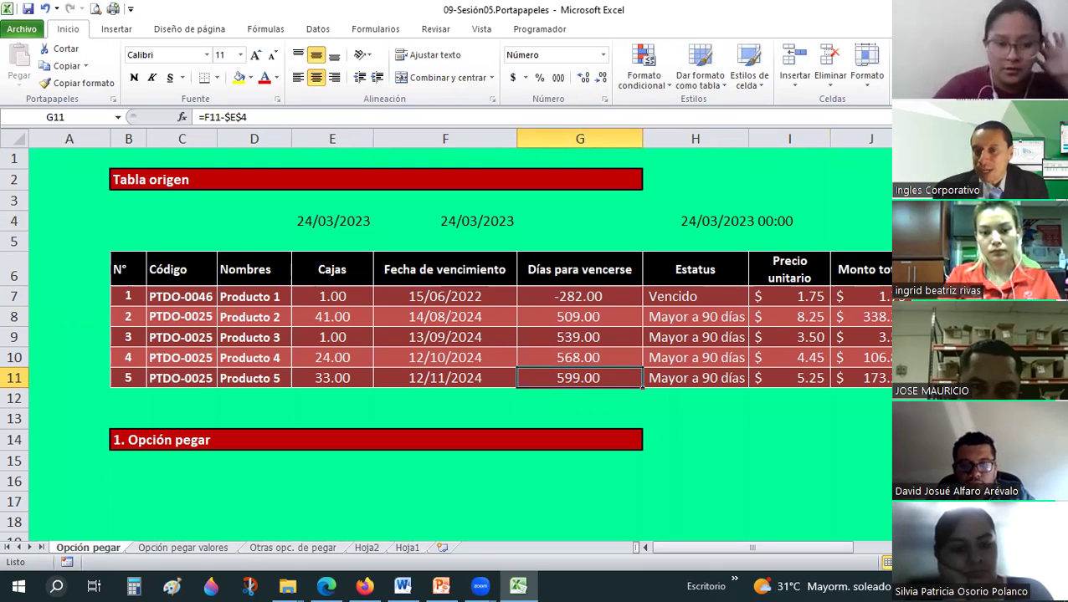
left_click(688, 303)
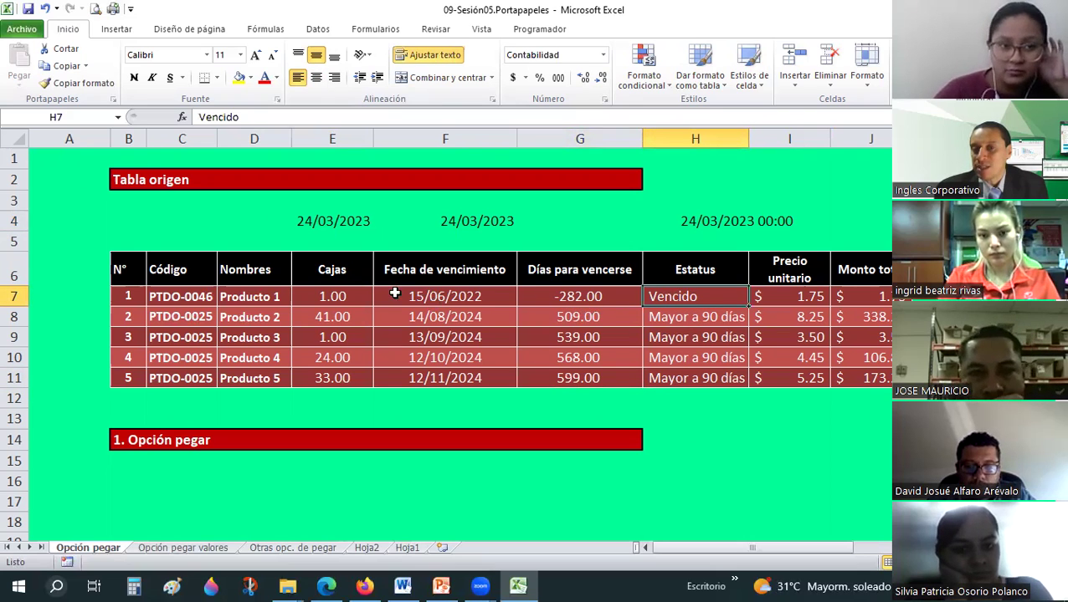
left_click(698, 326)
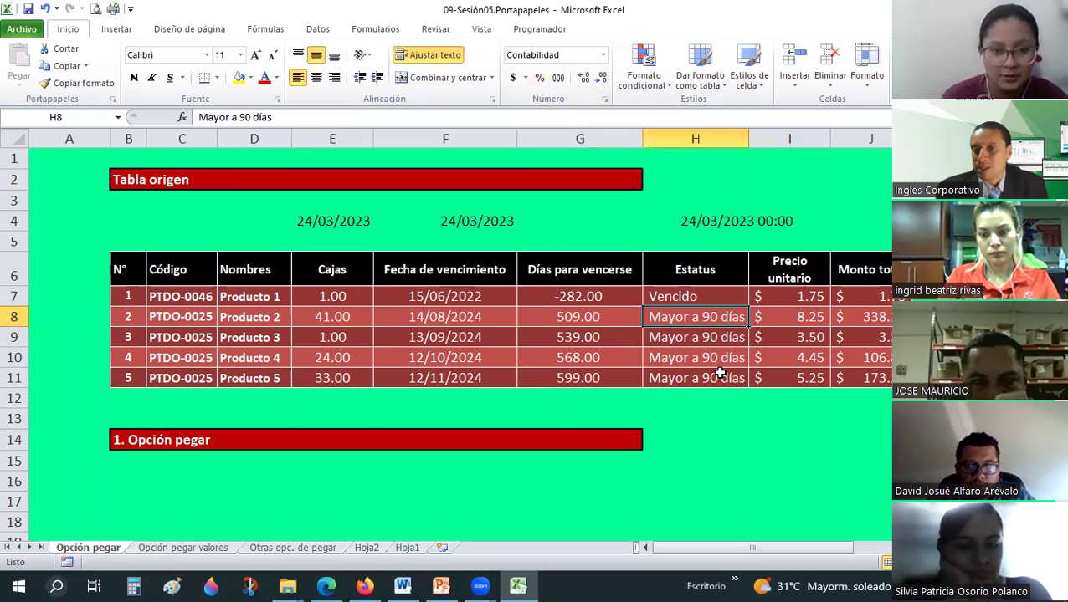
left_click(789, 297)
left_click(789, 378)
left_click(862, 298)
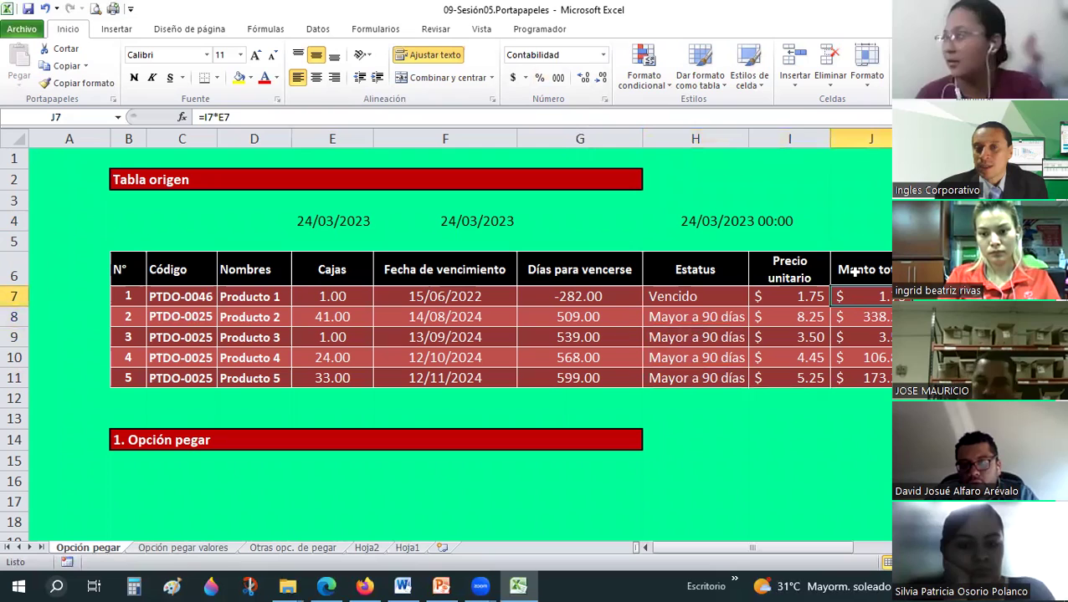
left_click(862, 337)
left_click(852, 294)
left_click(794, 295)
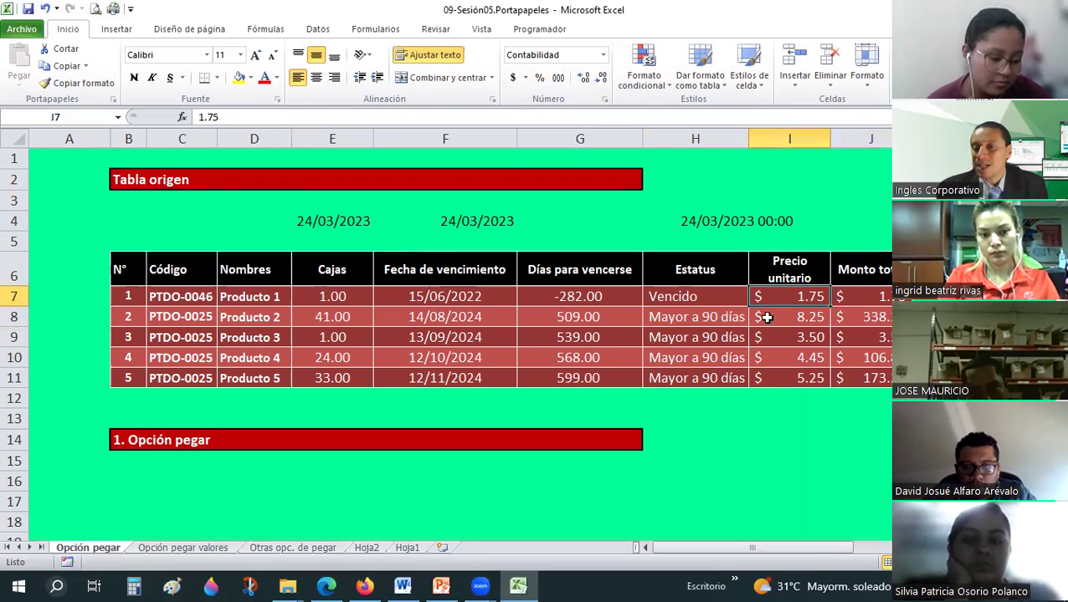
key("Left")
key("Left")
key("Left")
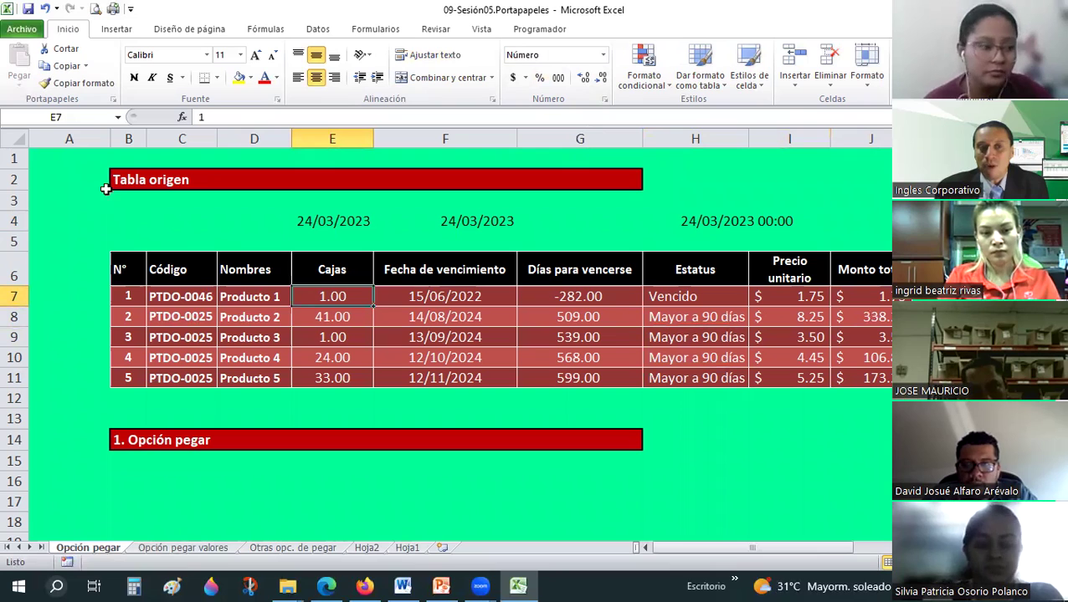
Copy the source product table B6:J11.
left_click_drag(121, 266, 781, 369)
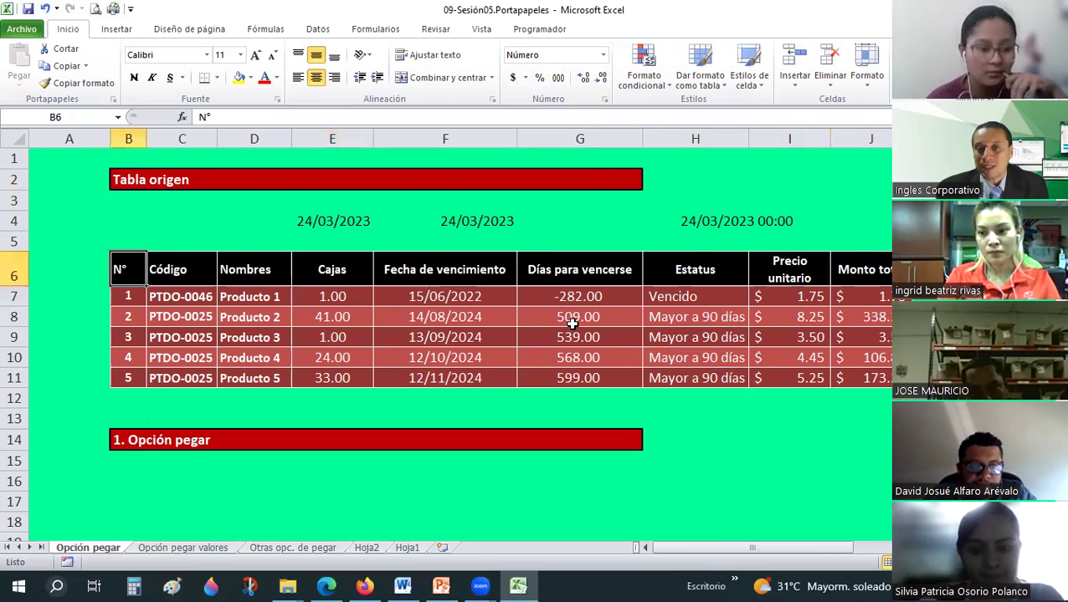
left_click_drag(872, 380, 873, 380)
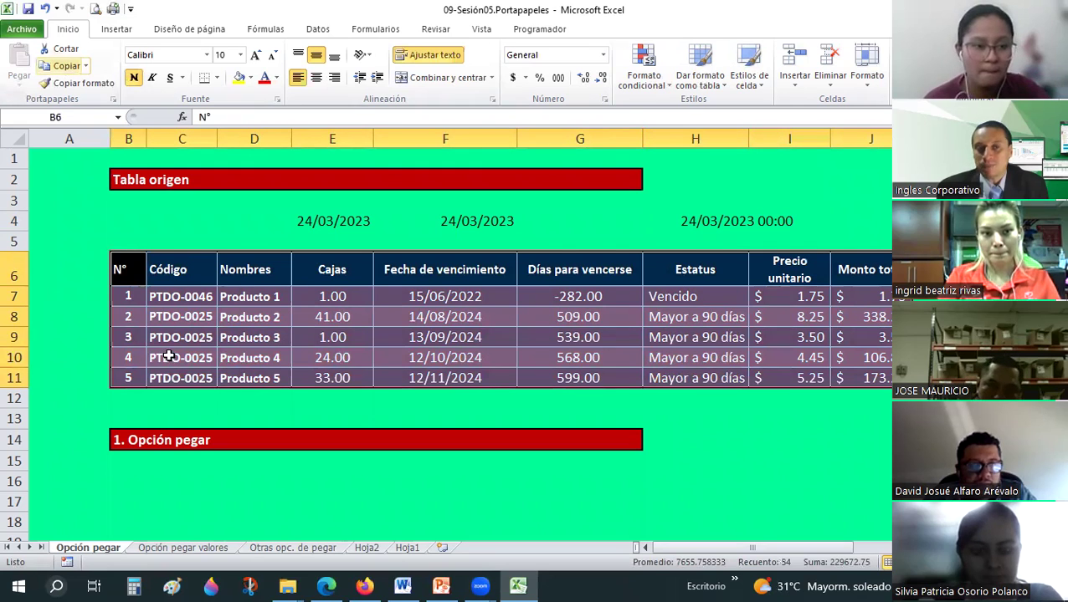
left_click(62, 65)
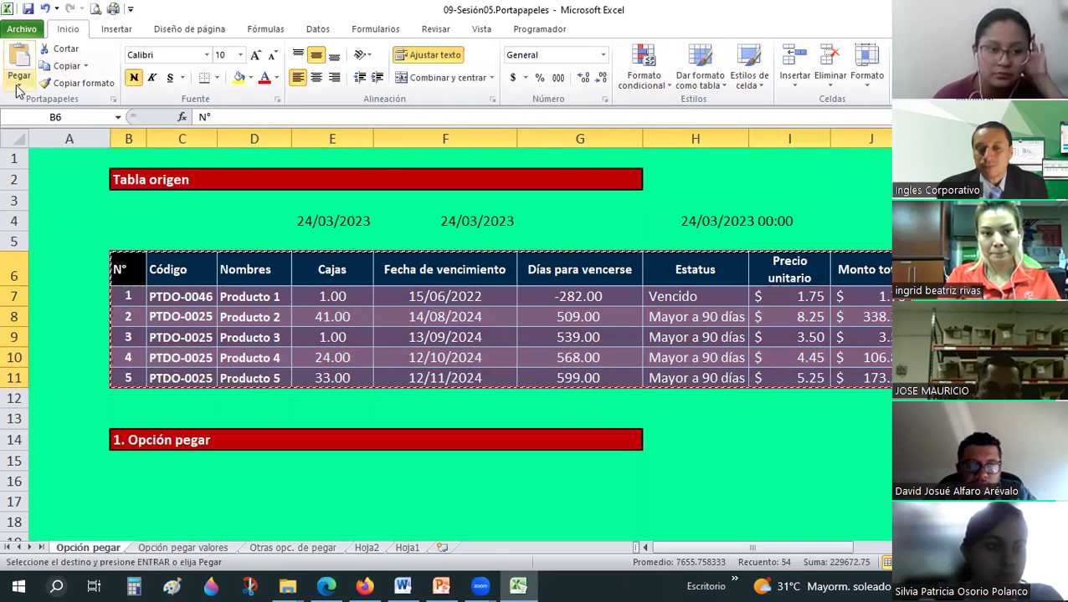
Select B16 under 1. Opción pegar and bring up the paste options.
scroll(117, 341, "down", 2)
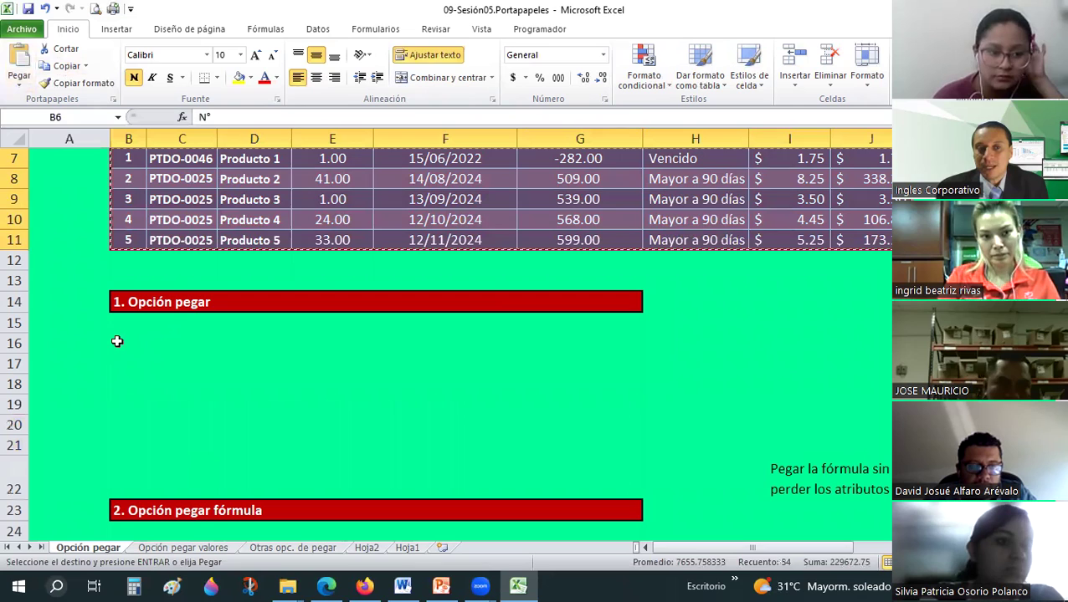
left_click(117, 341)
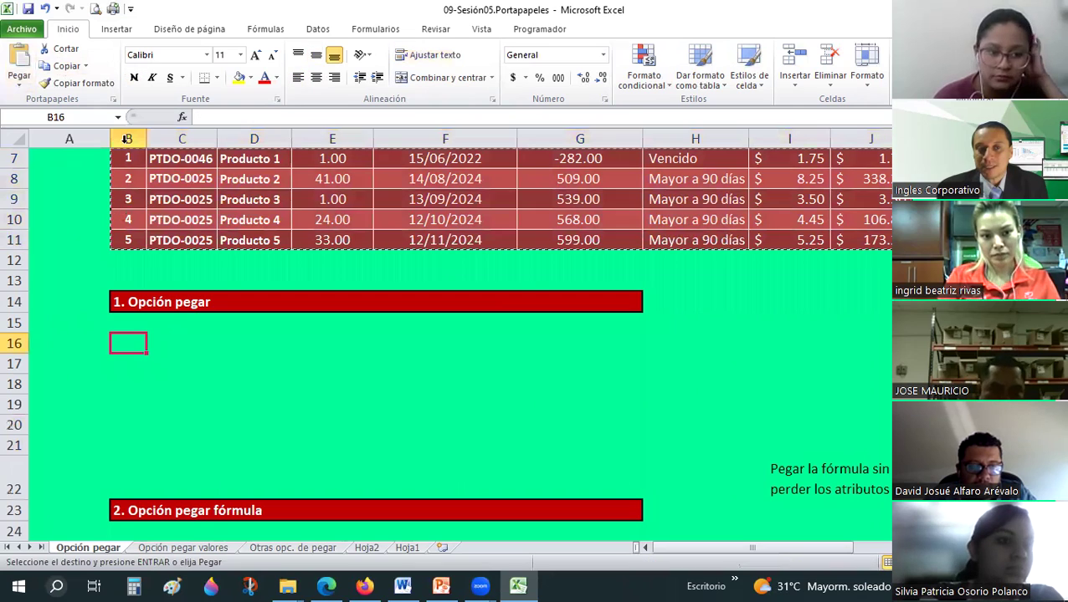
left_click(11, 87)
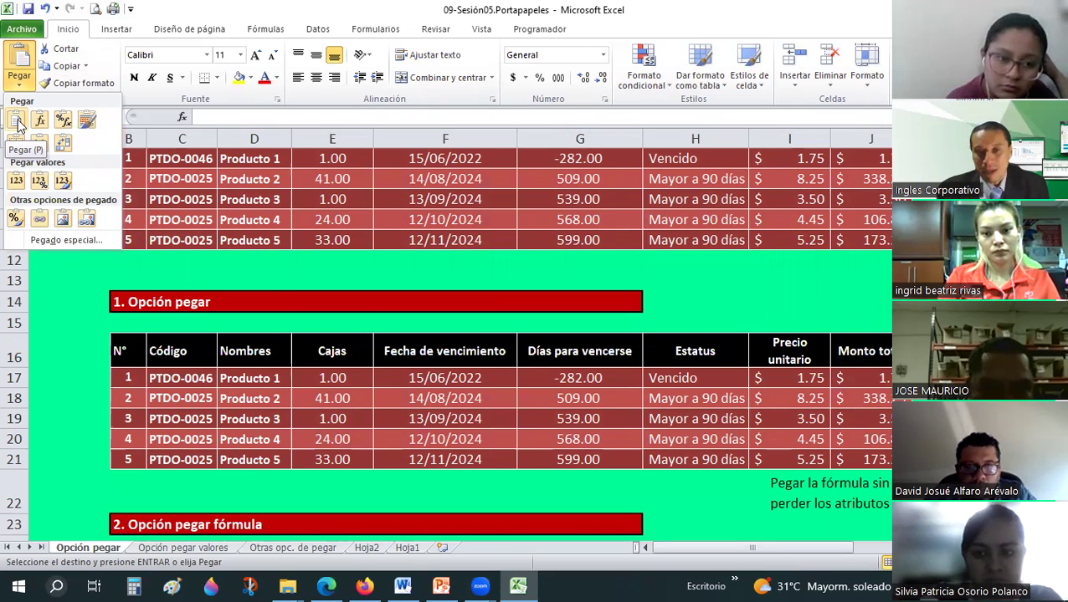
Paste the table at B16 and review the pasted header and first product rows.
key("Escape")
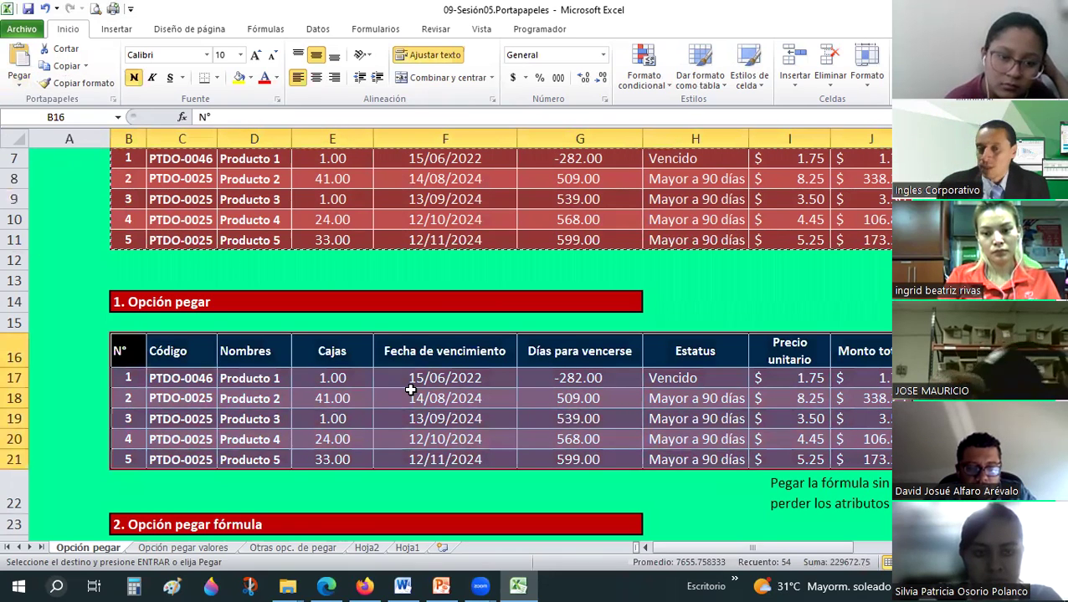
left_click(397, 407)
left_click(168, 352)
left_click(177, 378)
key("Up")
mouse_move(128, 378)
left_mouse_down()
mouse_move(847, 447)
mouse_move(880, 462)
left_mouse_up()
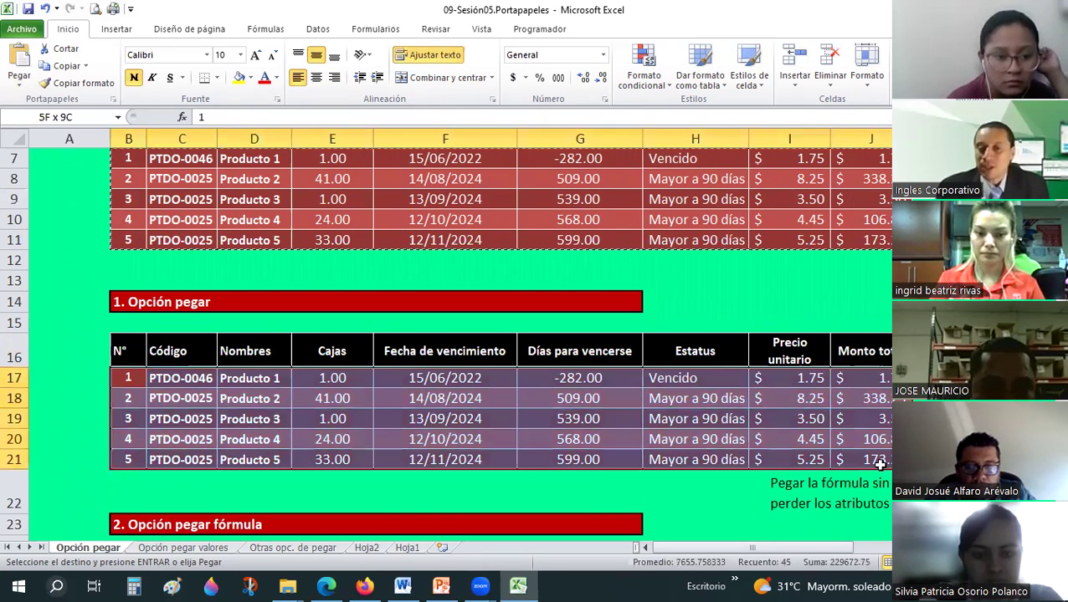
Inspect the pasted cells F19, F17, G17 (=F17-$E$4) and J17 (=I17*E17).
left_click(436, 416)
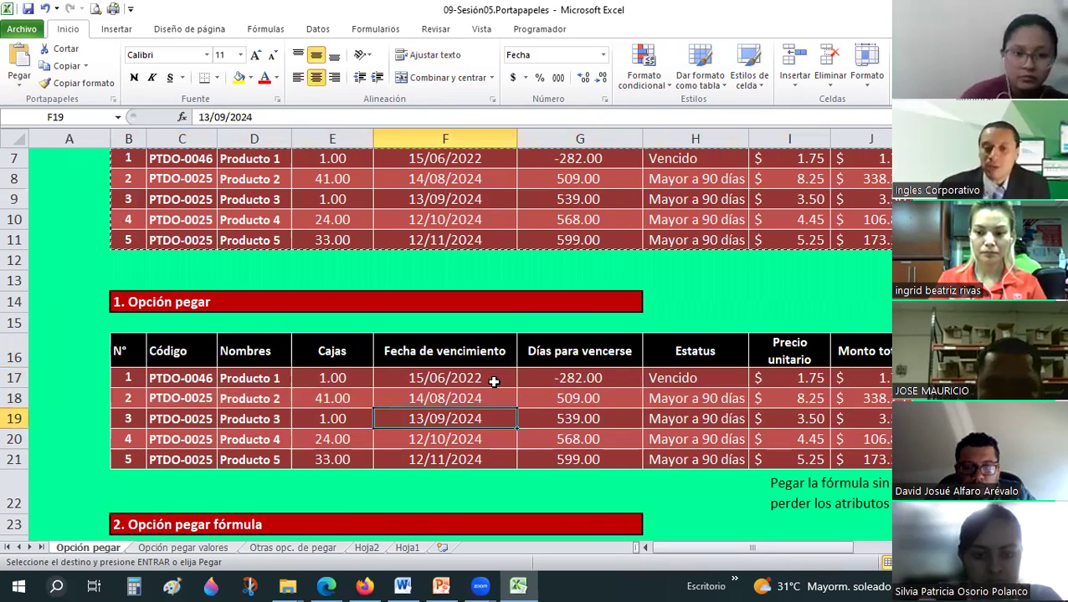
left_click(462, 381)
left_click(569, 378)
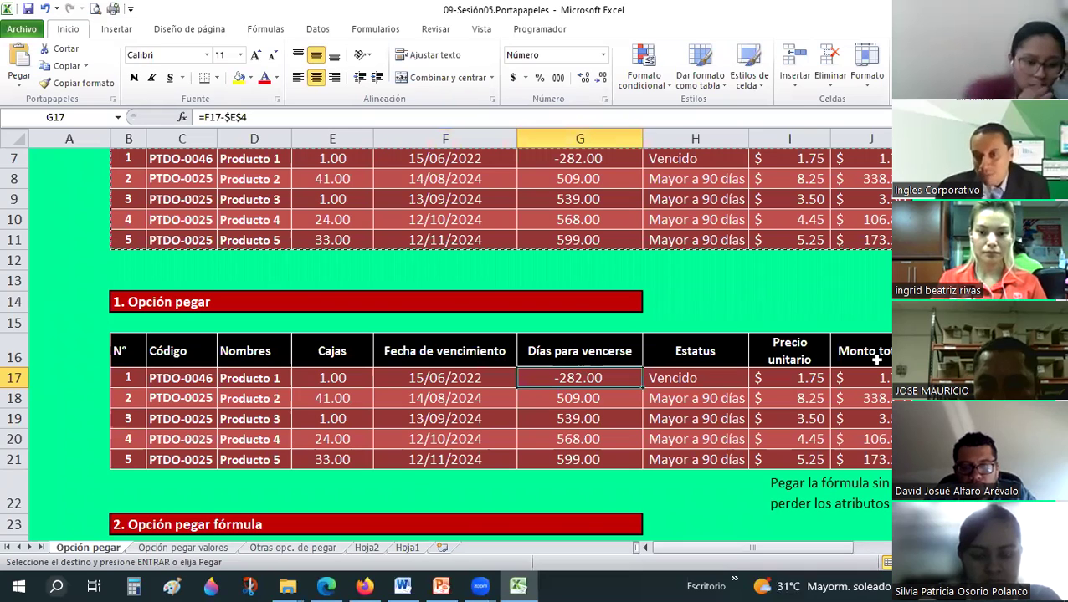
left_click(860, 379)
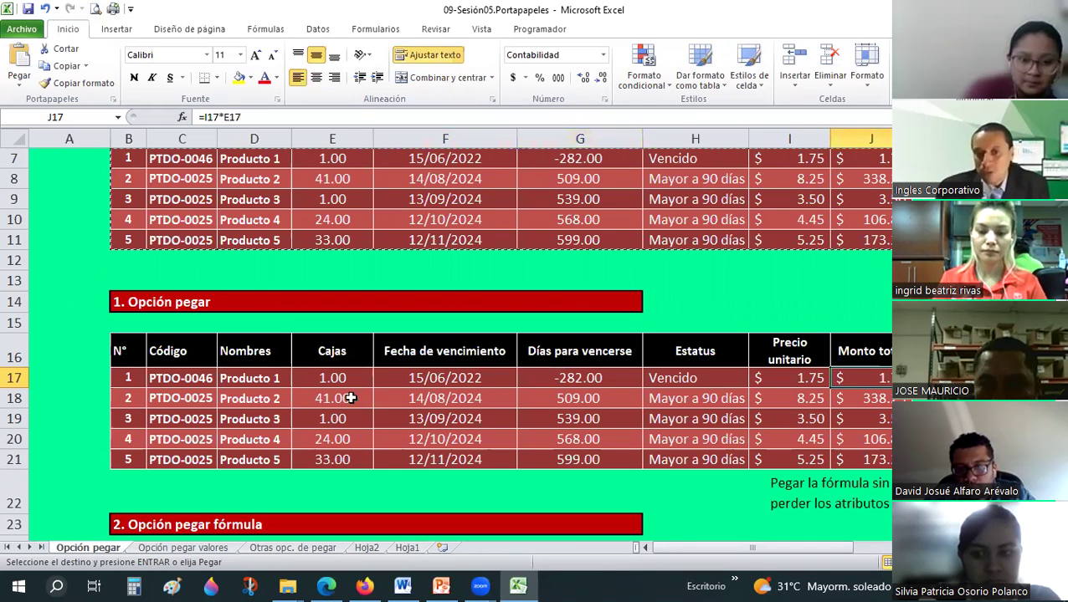
key("Left")
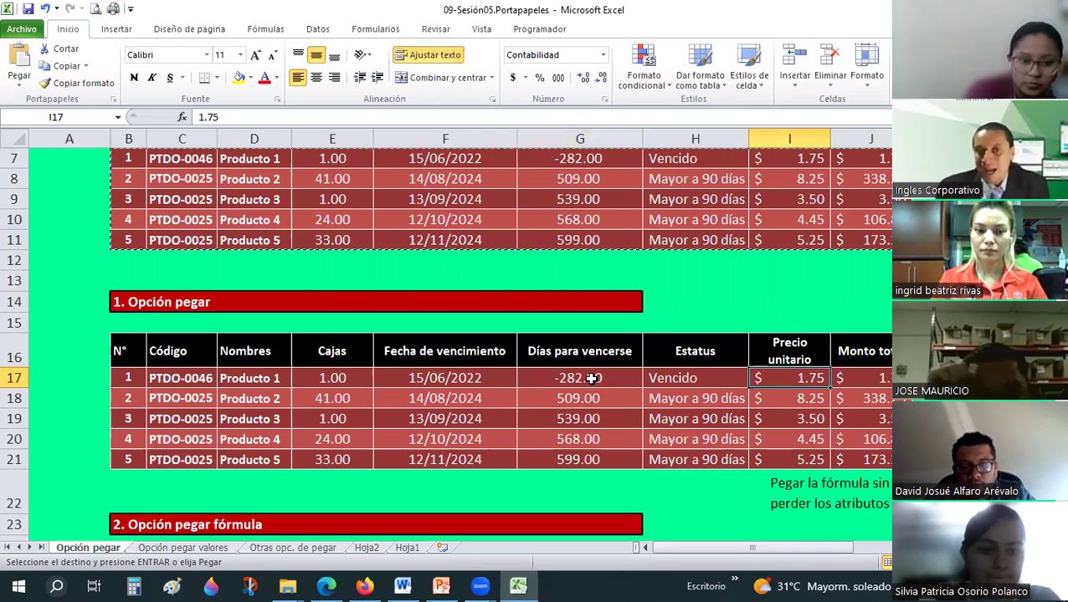
left_click(592, 378)
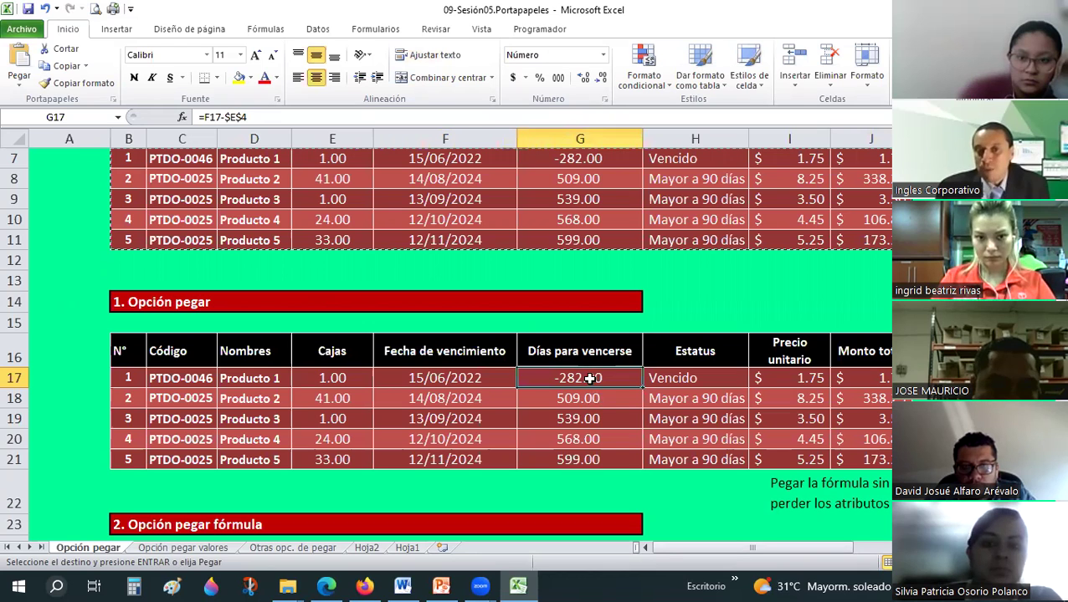
scroll(524, 329, "up", 2)
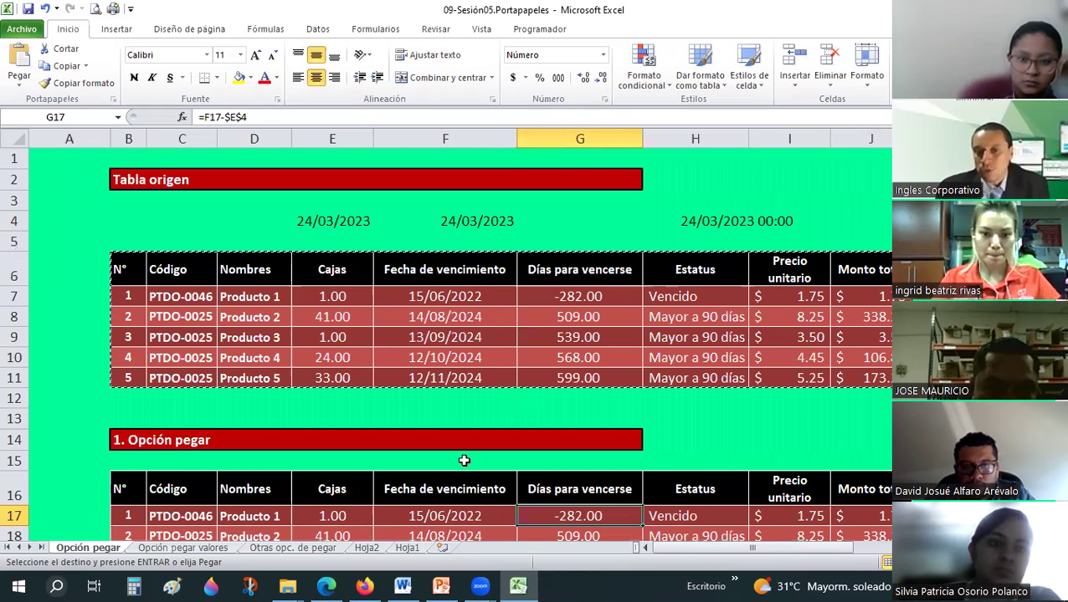
Remove the absolute $ anchors on E4 in G7's days-until-expiry formula.
scroll(463, 461, "down", 1)
left_click(330, 158)
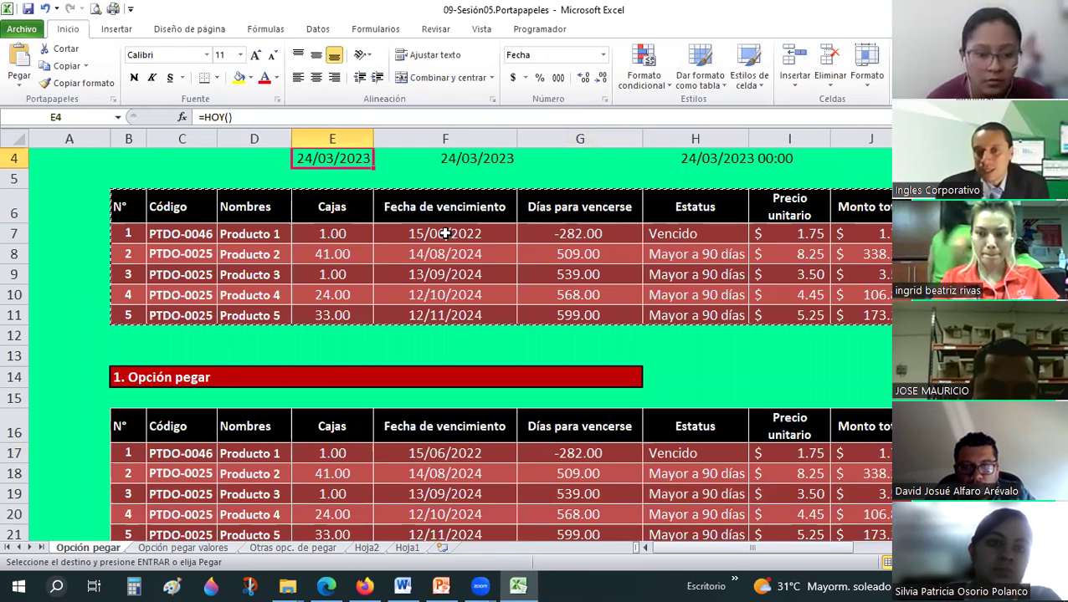
left_click(419, 233)
left_click(332, 158)
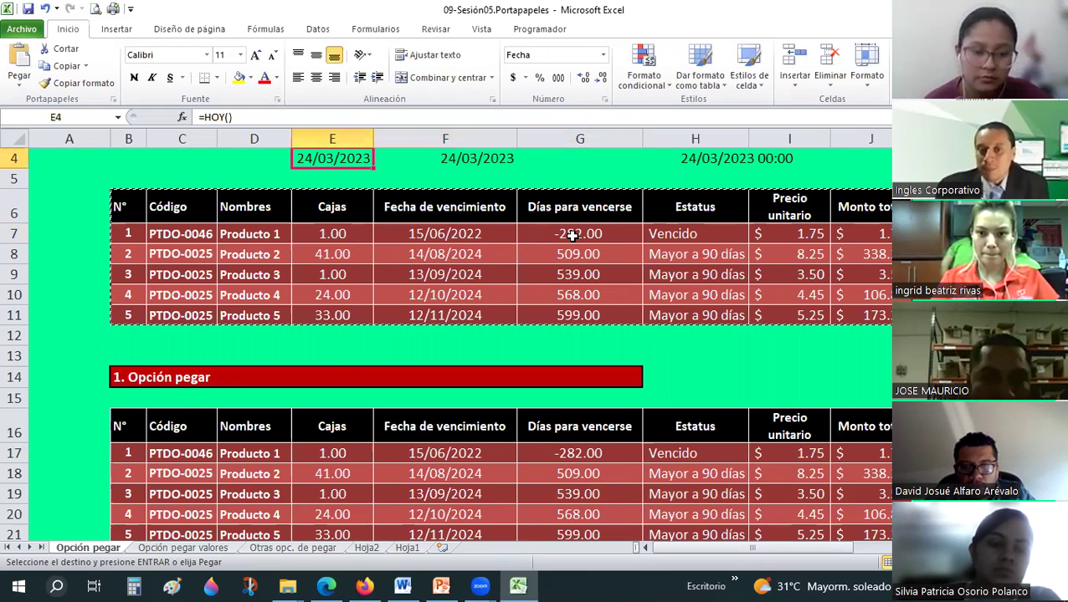
left_click(574, 232)
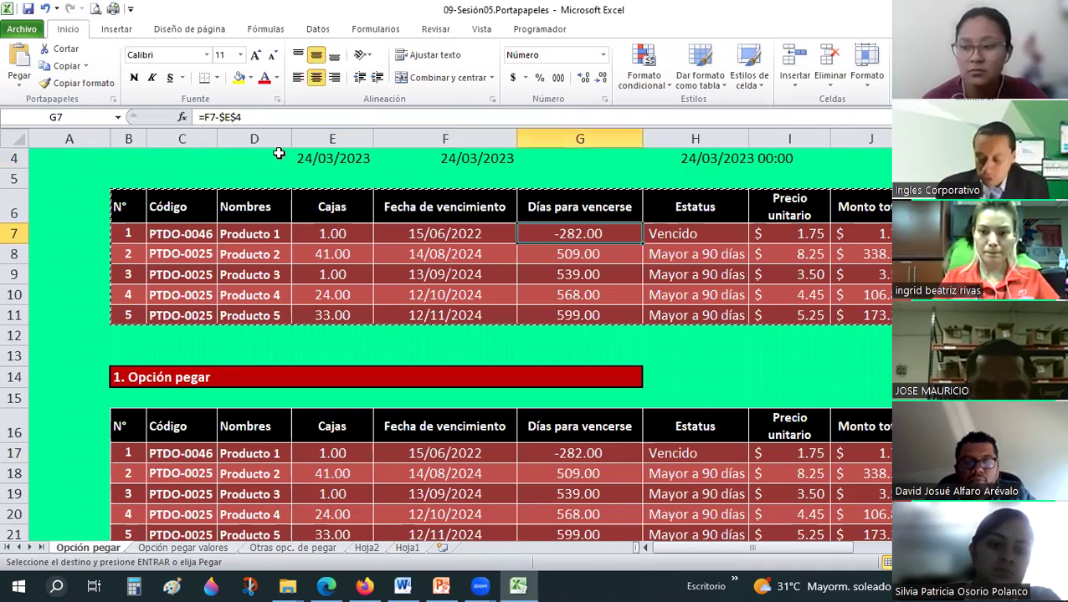
key("F2")
key("F4")
key("F4")
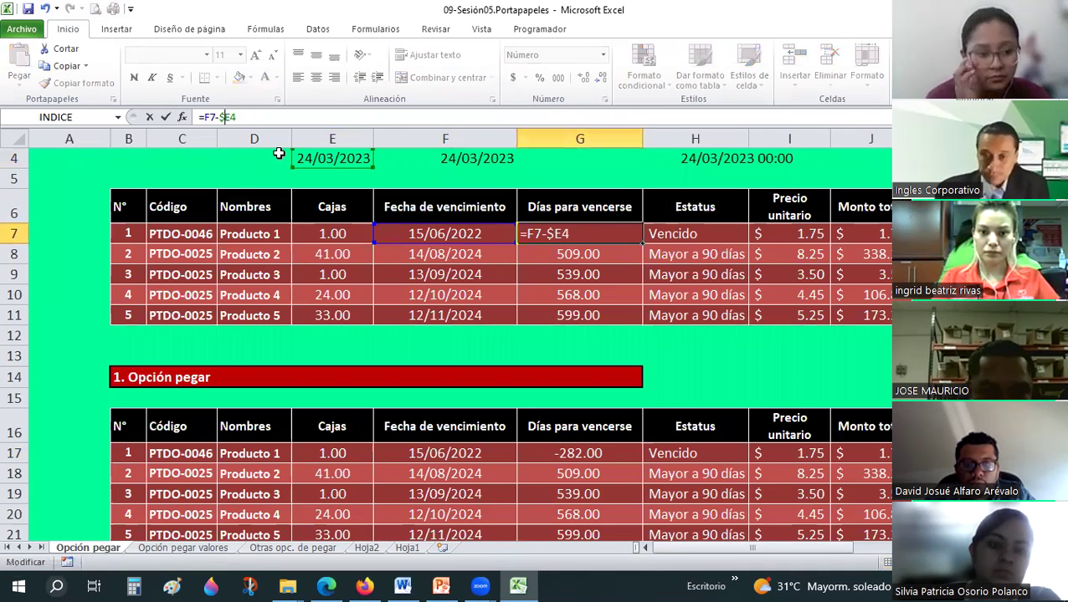
key("Return")
Copy source row 7 over row 17, making G17 show the wrong 44,727.00.
left_click_drag(128, 233, 837, 233)
key("ctrl+c")
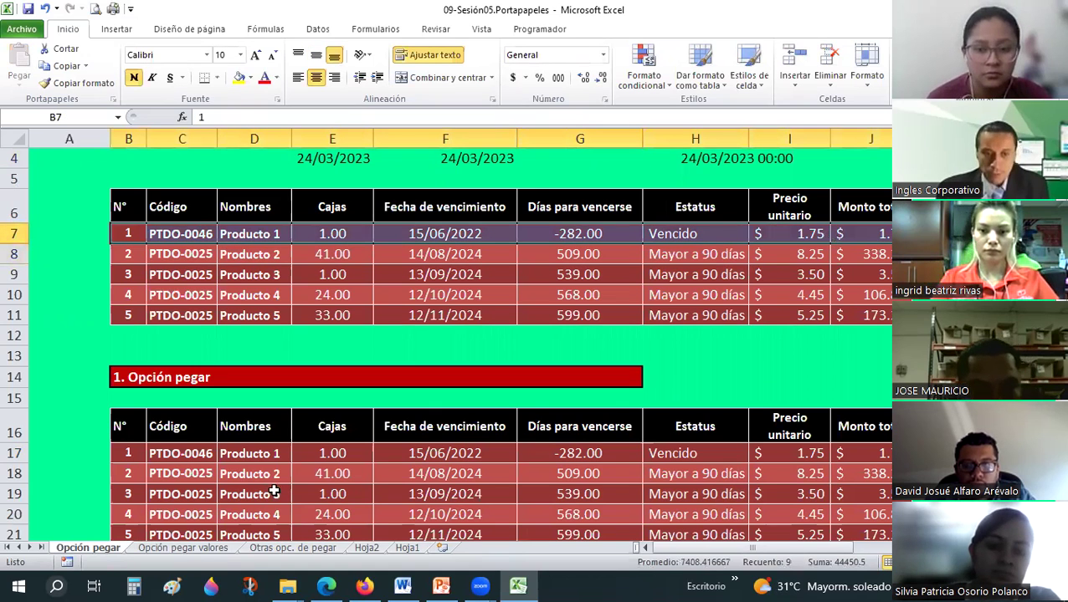
left_click(123, 456)
key("ctrl+v")
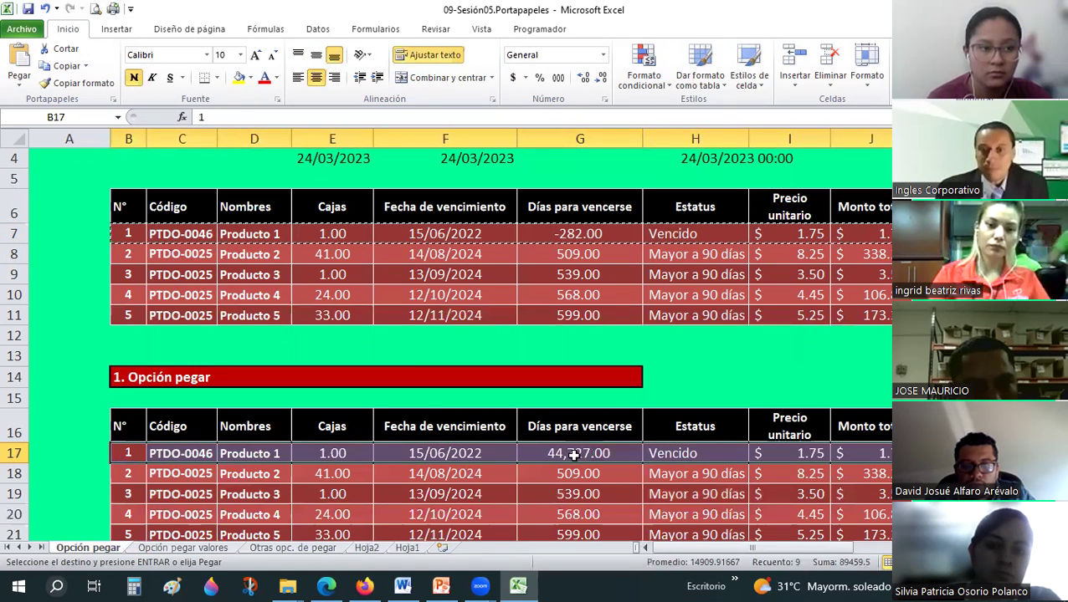
left_click(574, 452)
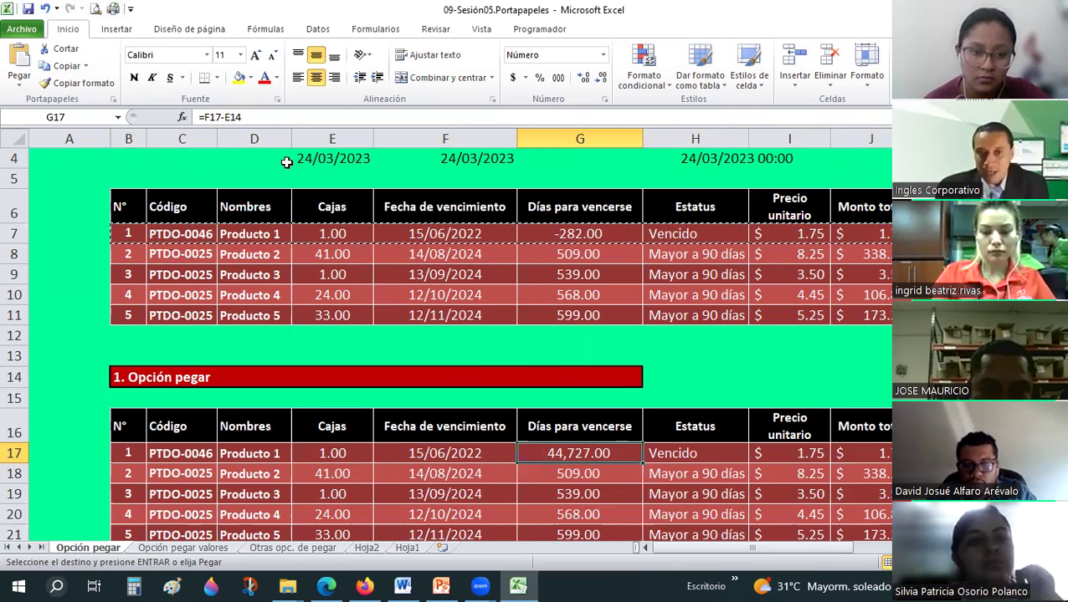
Revert the faulty paste so G17 is again =F17-$E$4 at -282.00.
left_click(424, 375)
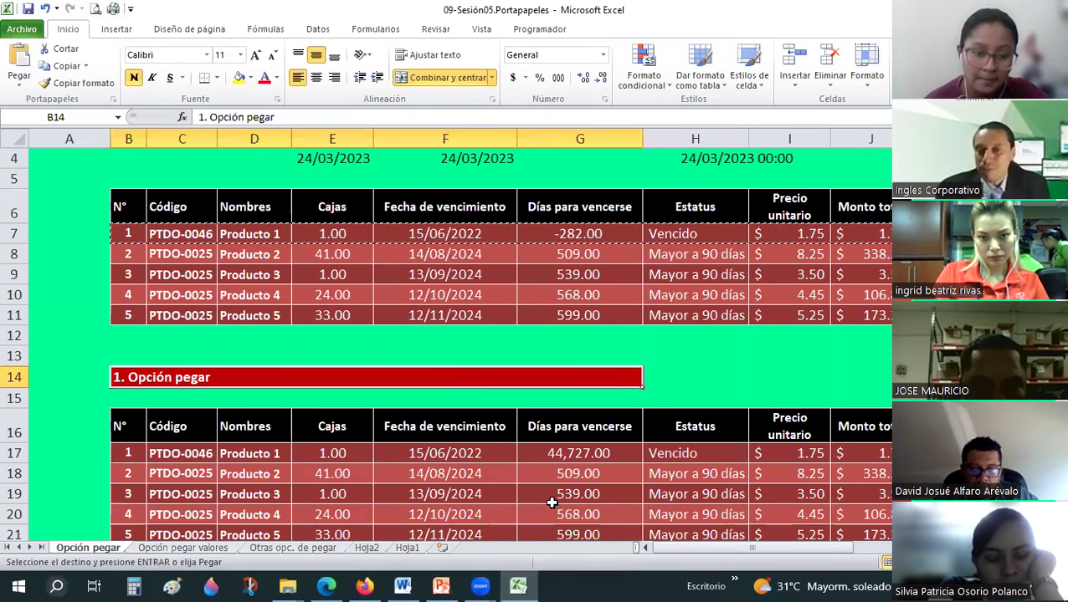
left_click(548, 453)
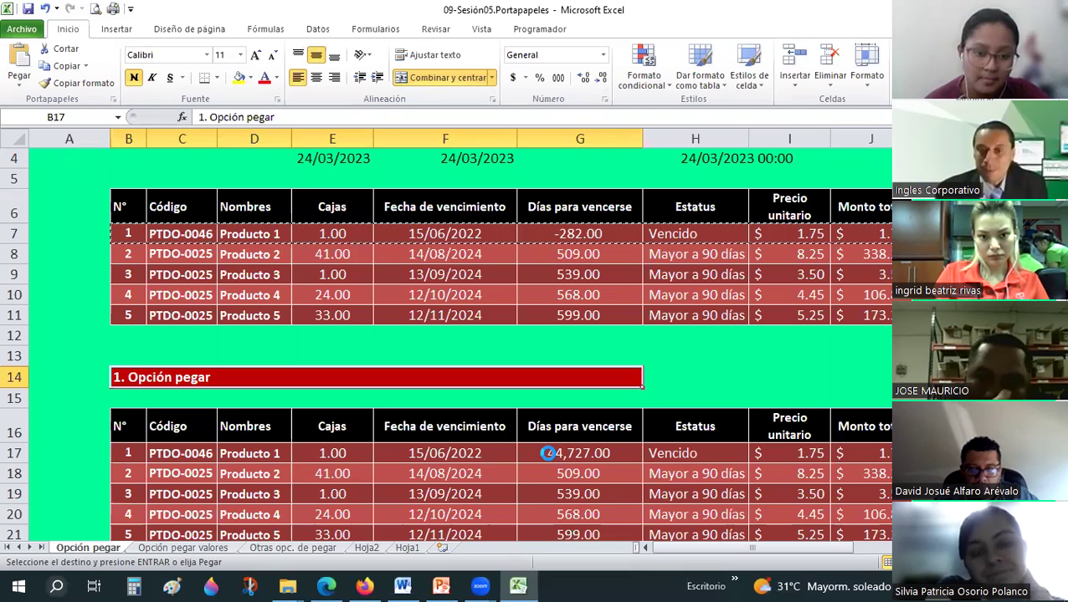
key("ctrl+v")
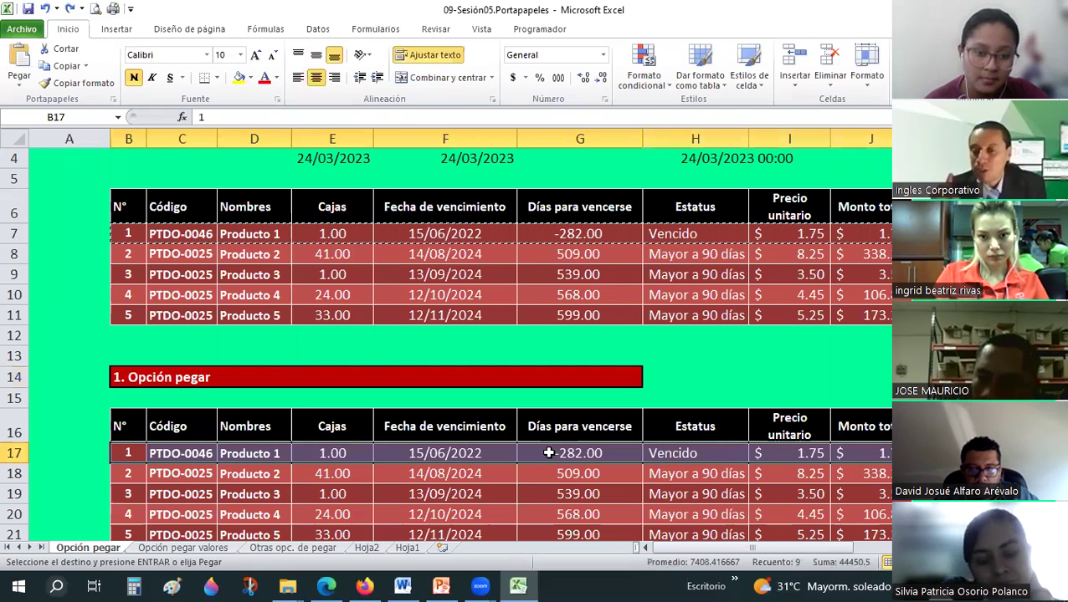
left_click(548, 453)
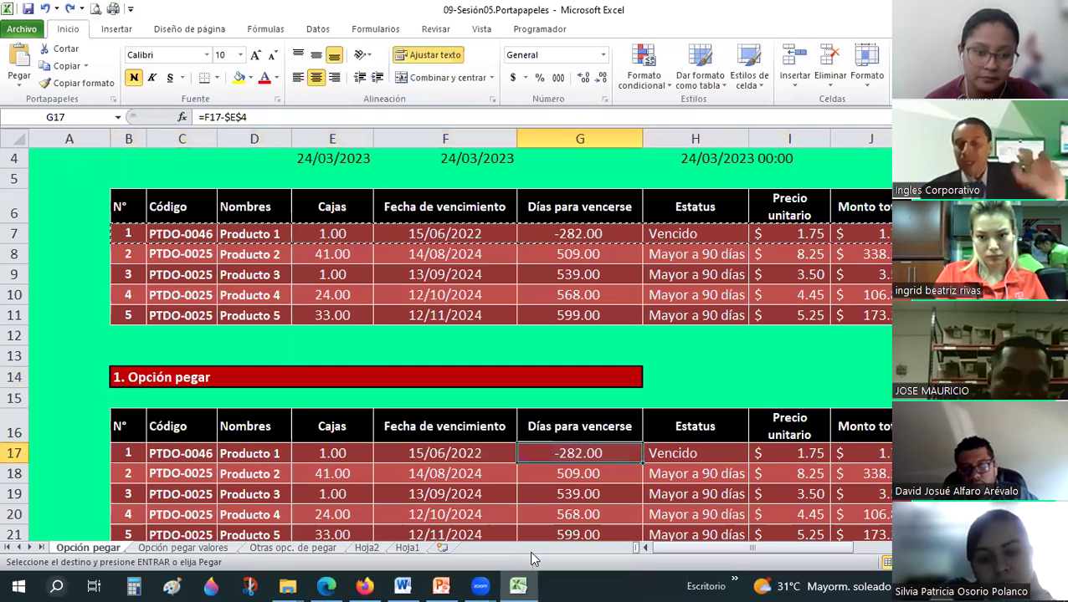
scroll(525, 433, "down", 2)
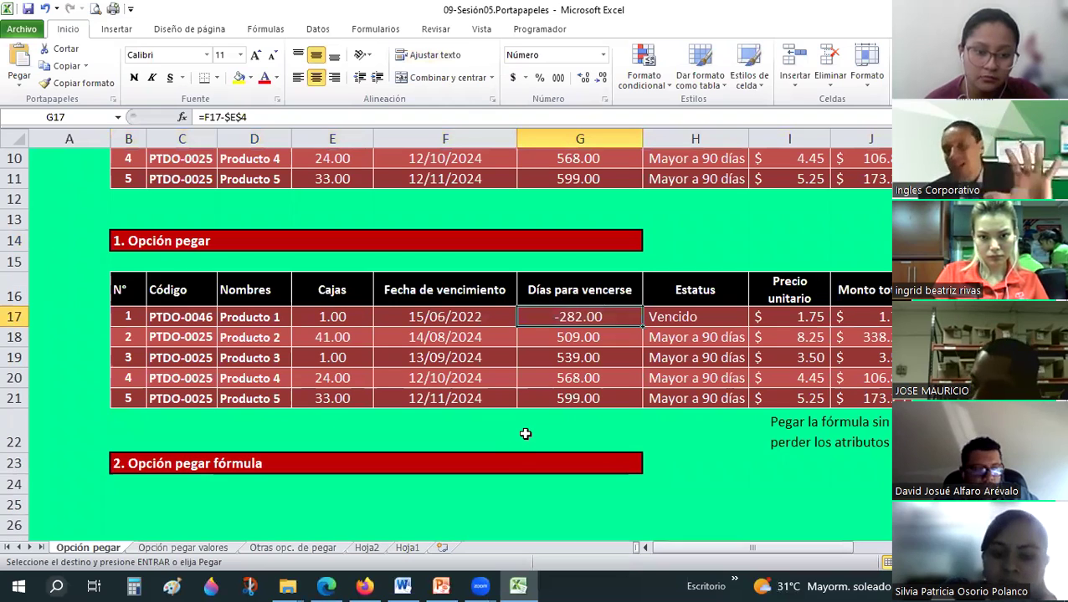
scroll(528, 429, "up", 1)
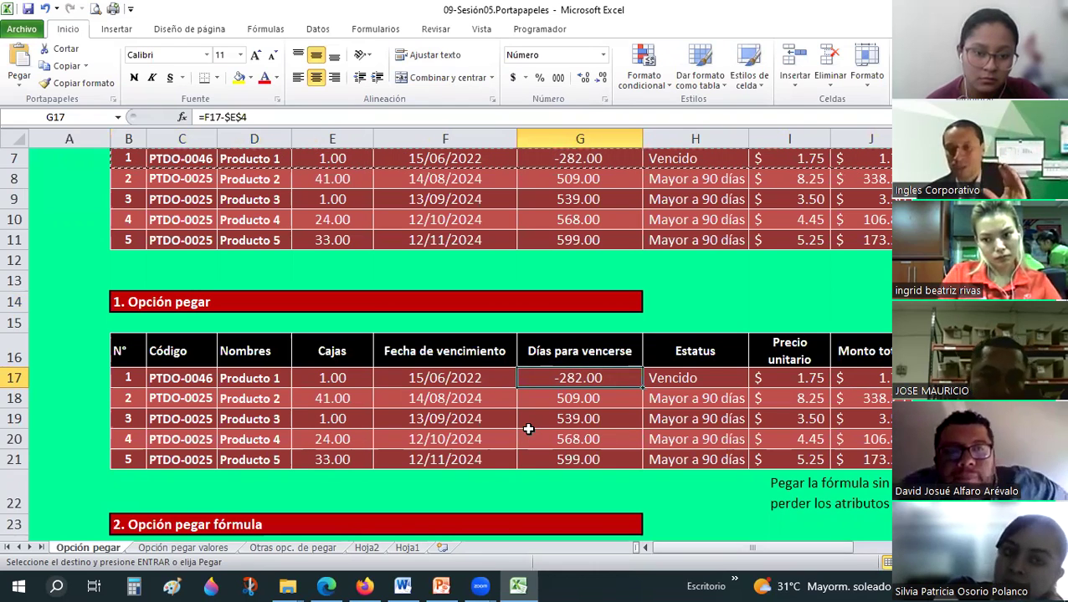
scroll(528, 429, "down", 1)
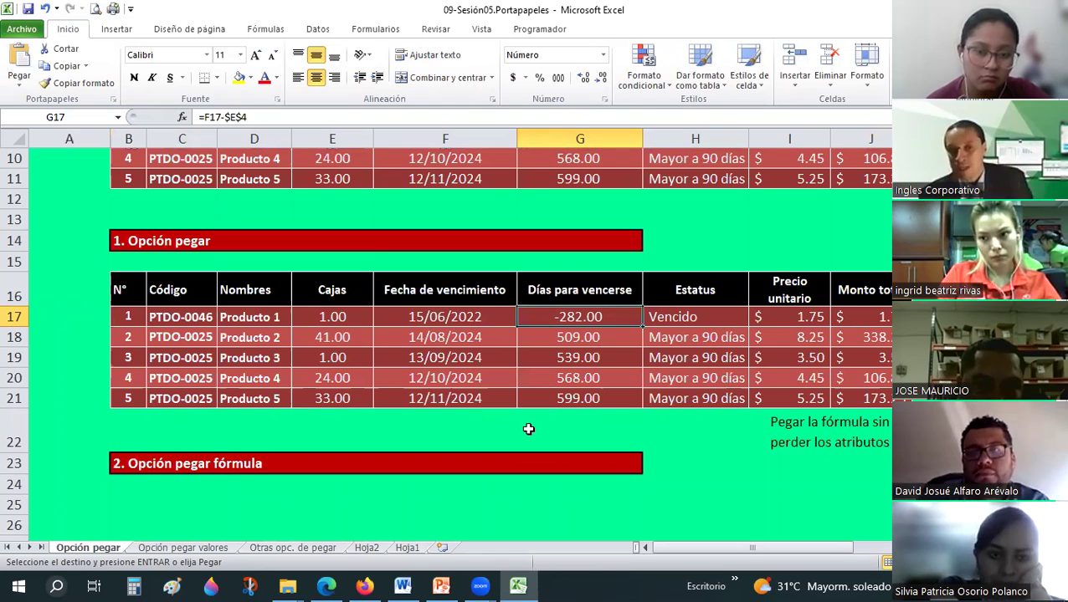
scroll(528, 430, "up", 1)
scroll(473, 280, "up", 1)
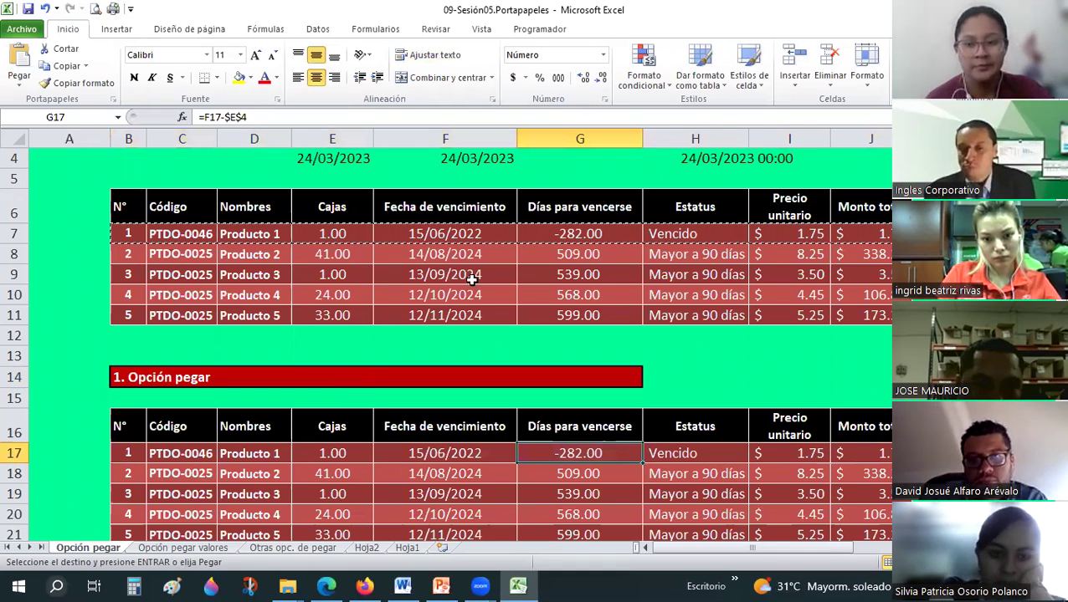
left_click(568, 233)
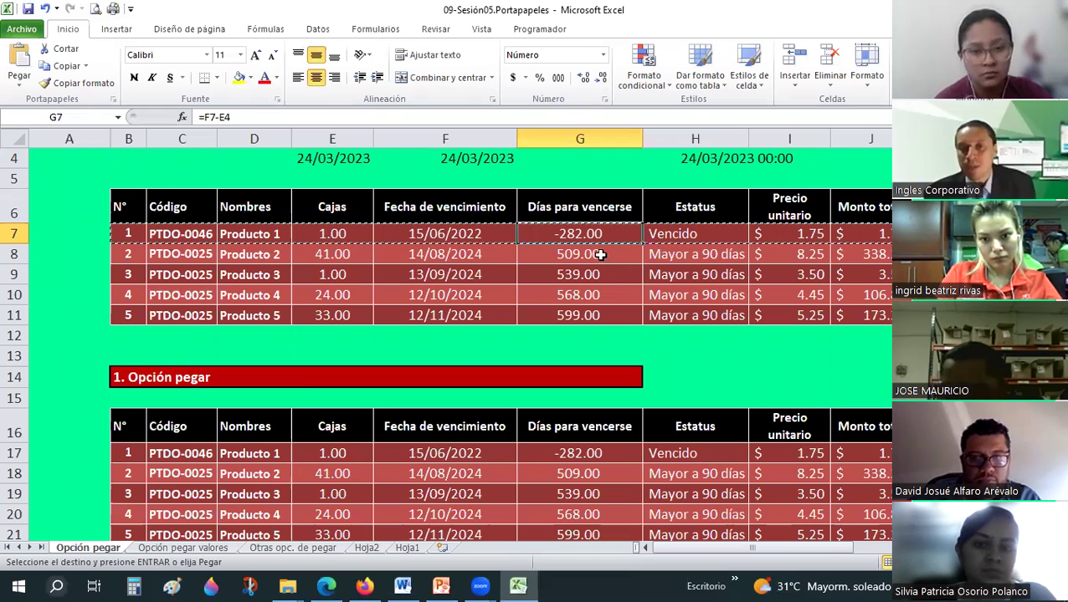
left_click(600, 255)
key("ctrl+c")
left_click(593, 234)
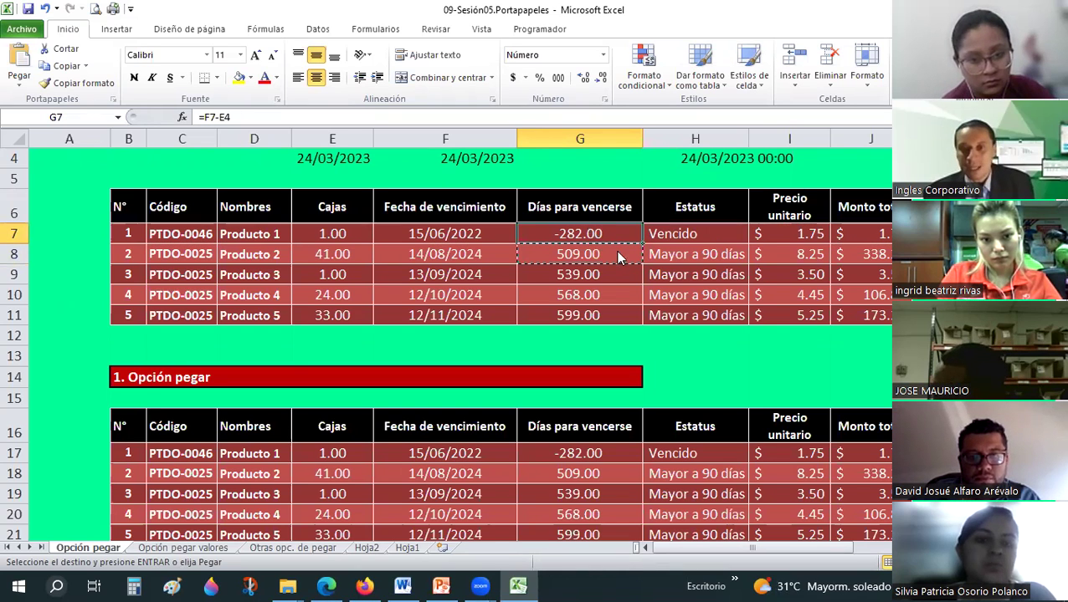
right_click(595, 237)
left_click(626, 292)
left_click(577, 294)
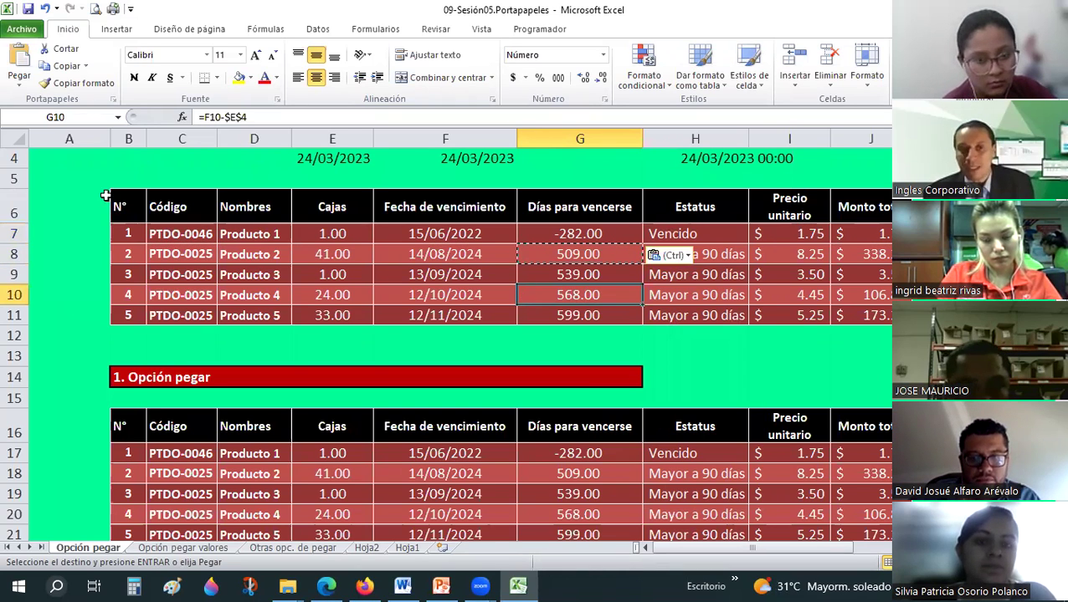
key("Escape")
left_click_drag(128, 207, 864, 315)
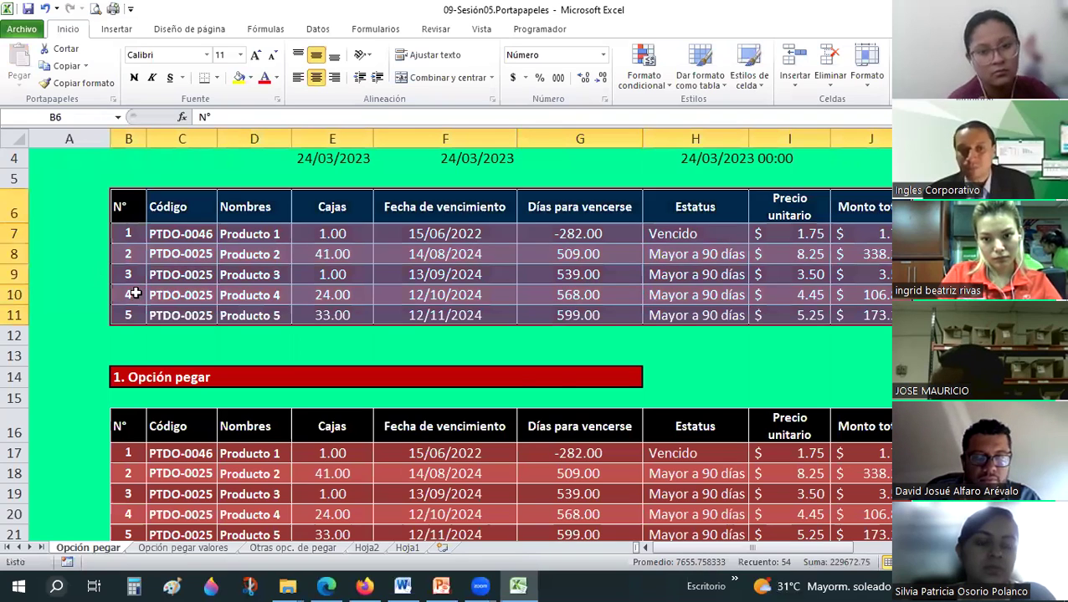
scroll(134, 294, "down", 2)
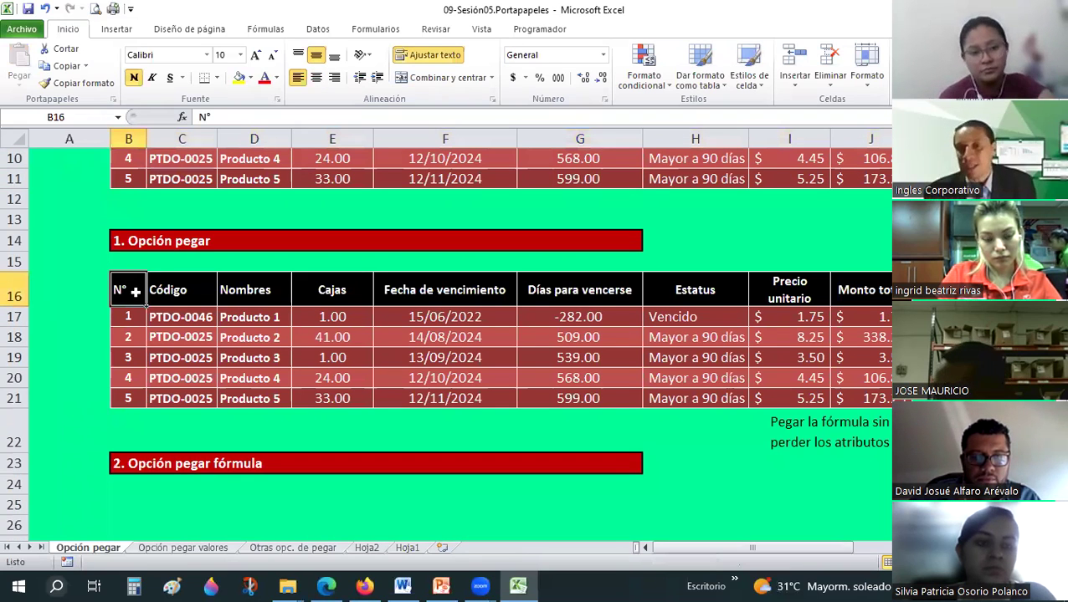
left_click(576, 317)
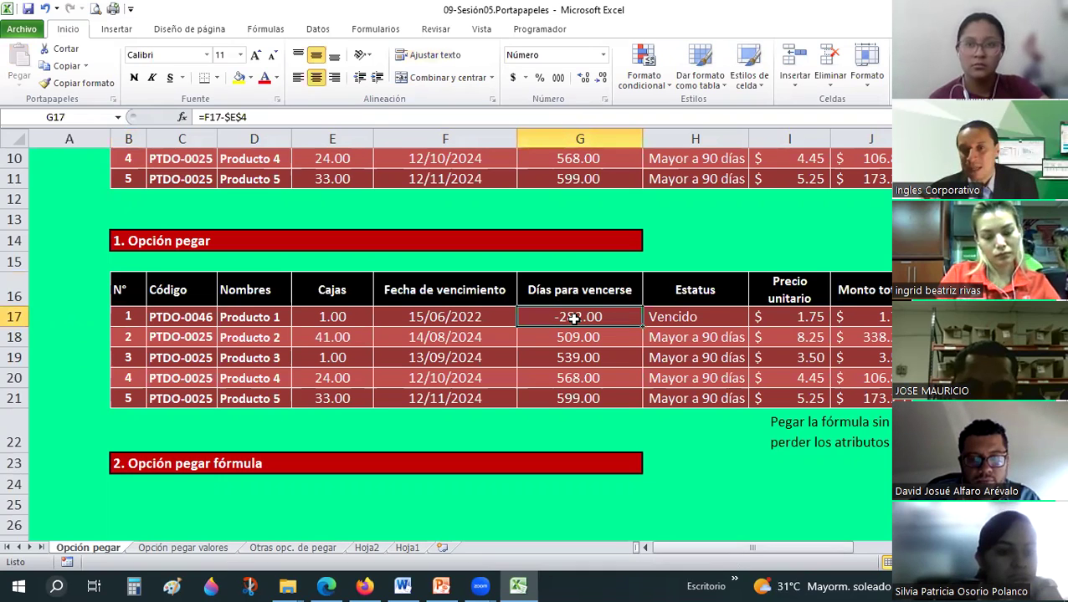
left_click(883, 316)
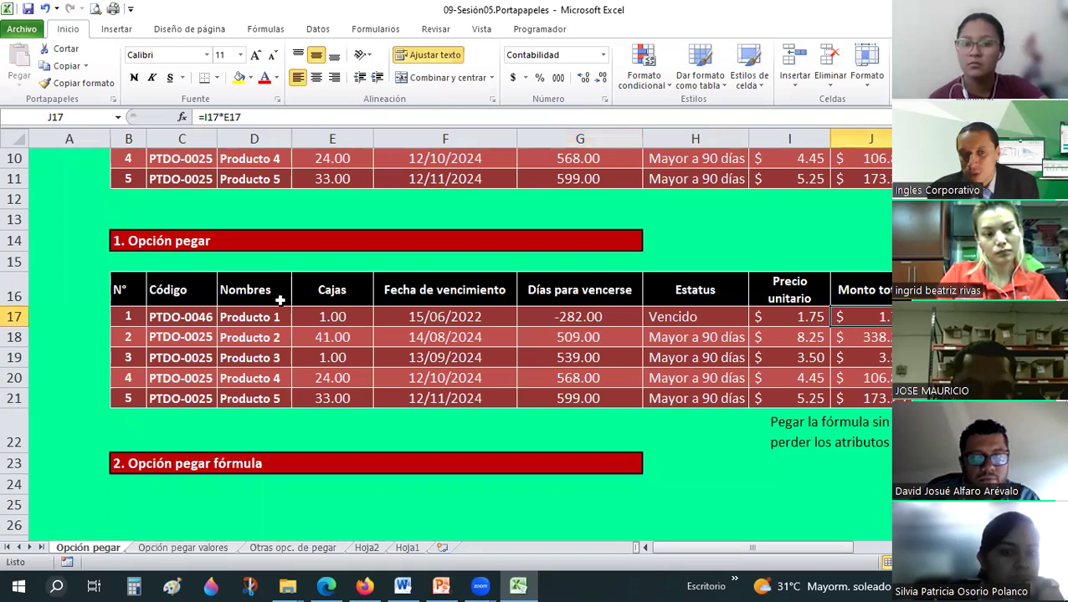
left_click_drag(177, 316, 480, 333)
left_click_drag(799, 320, 799, 319)
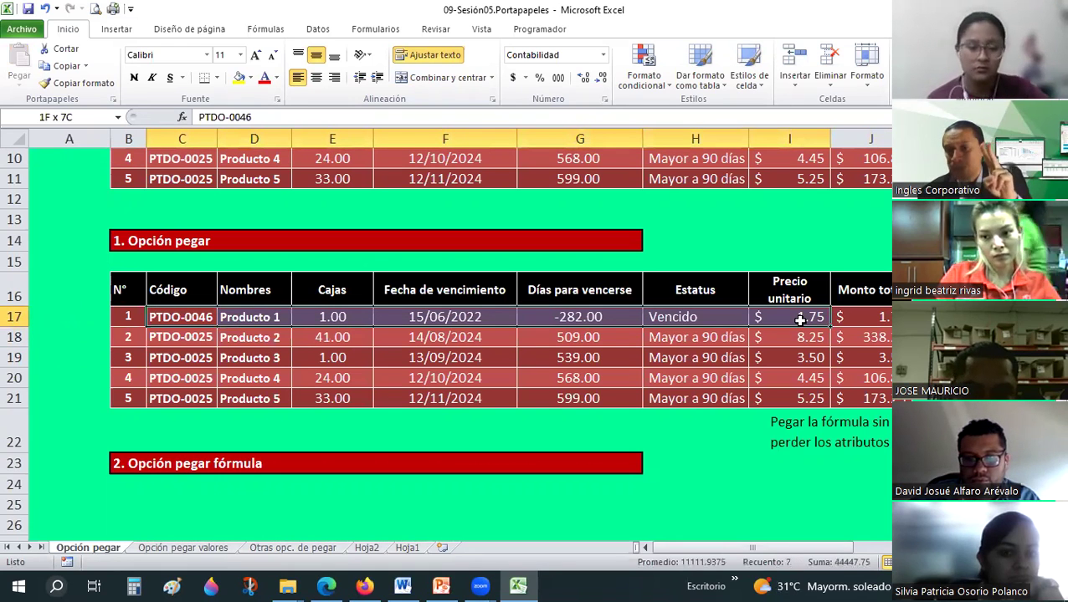
left_click_drag(800, 320, 801, 319)
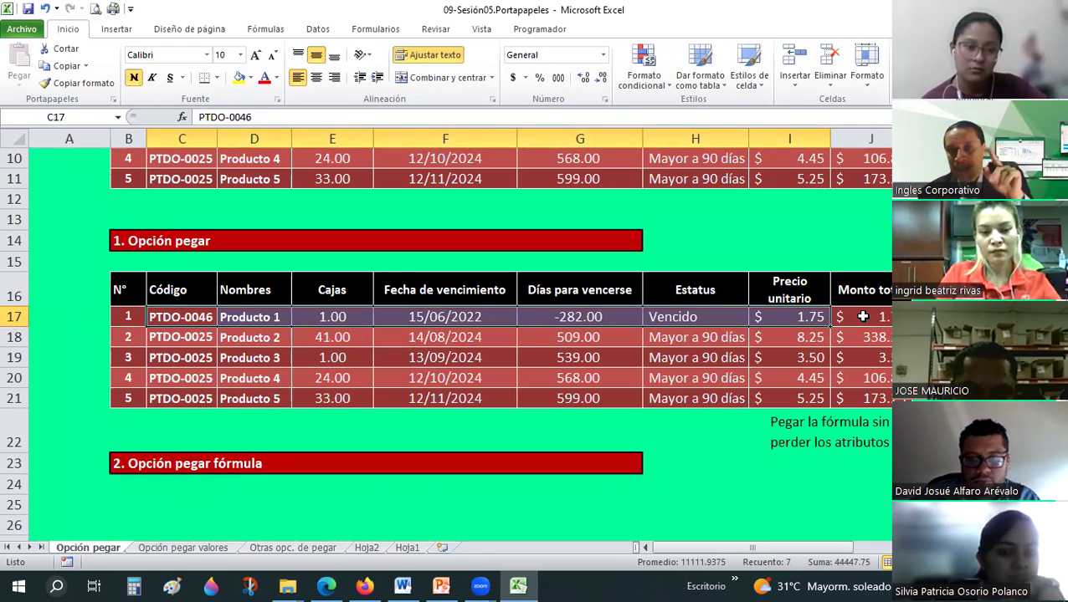
left_click(862, 316)
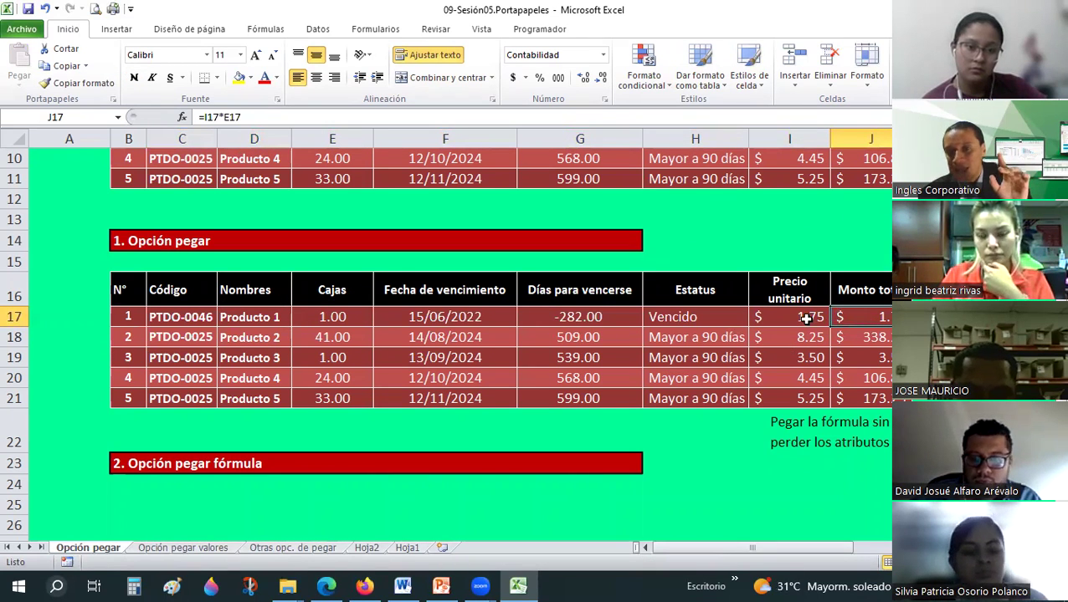
key("Left")
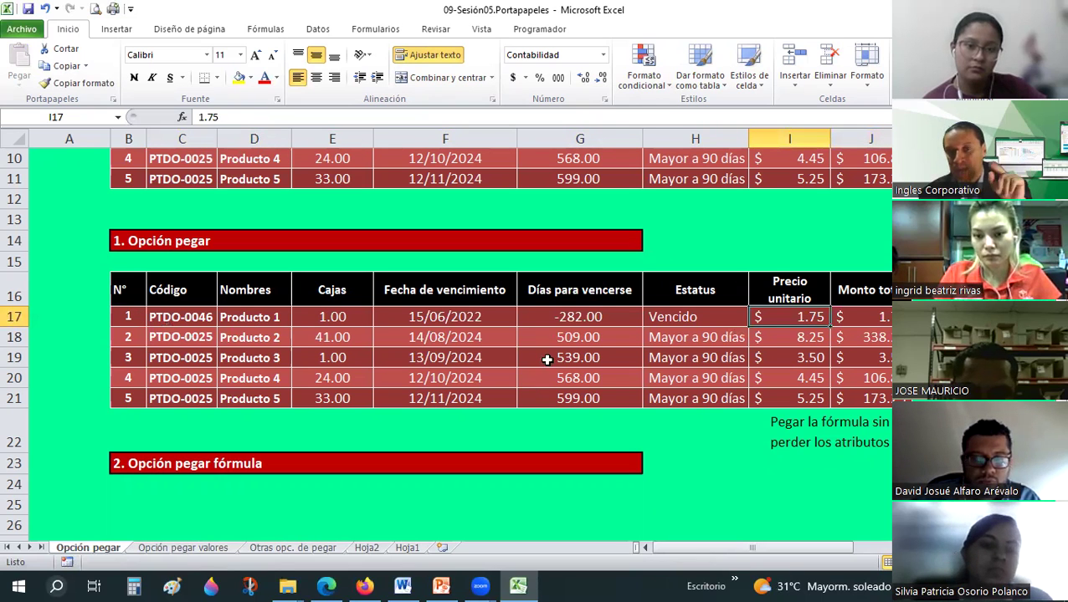
left_click(592, 316)
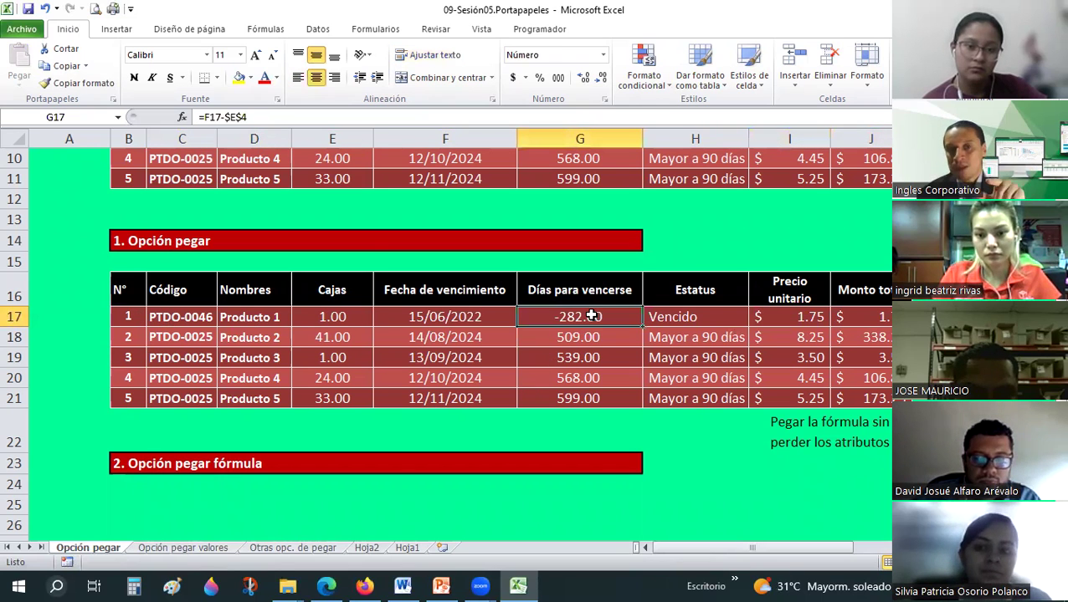
scroll(592, 317, "up", 1)
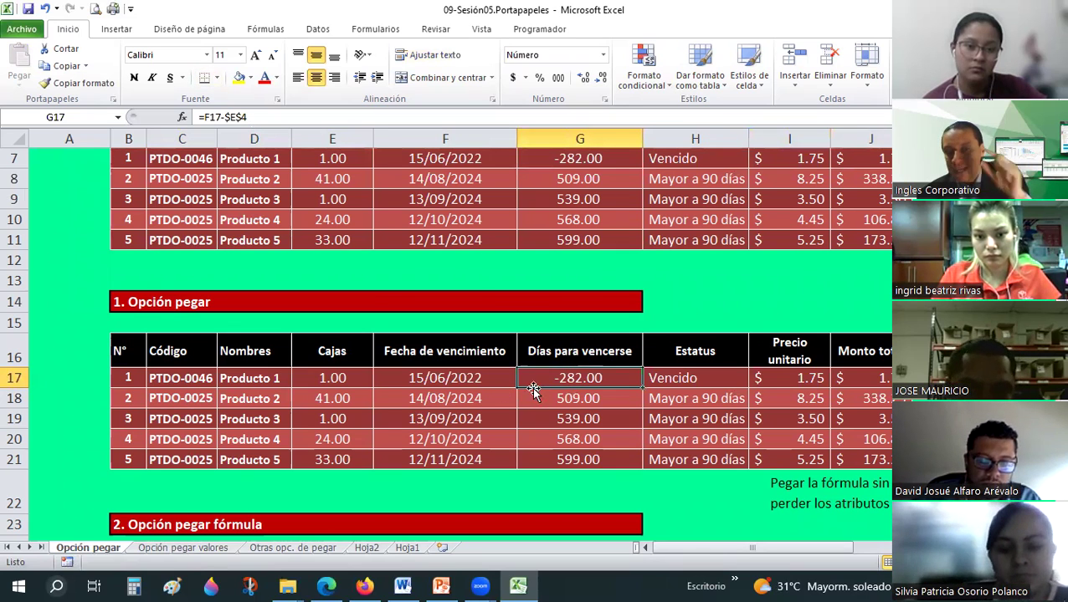
left_click(477, 379)
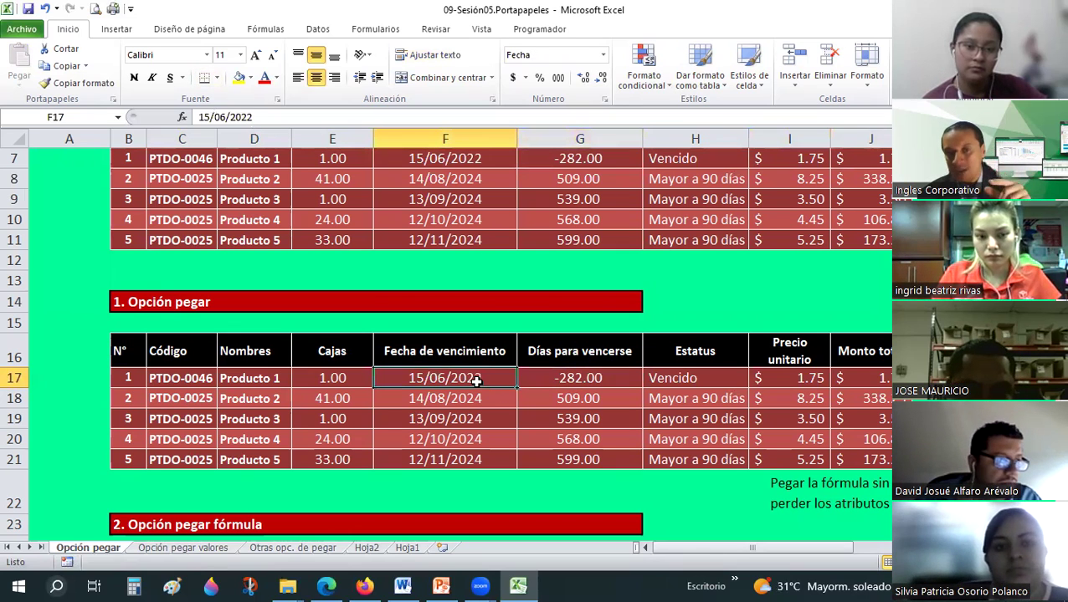
left_click(428, 277)
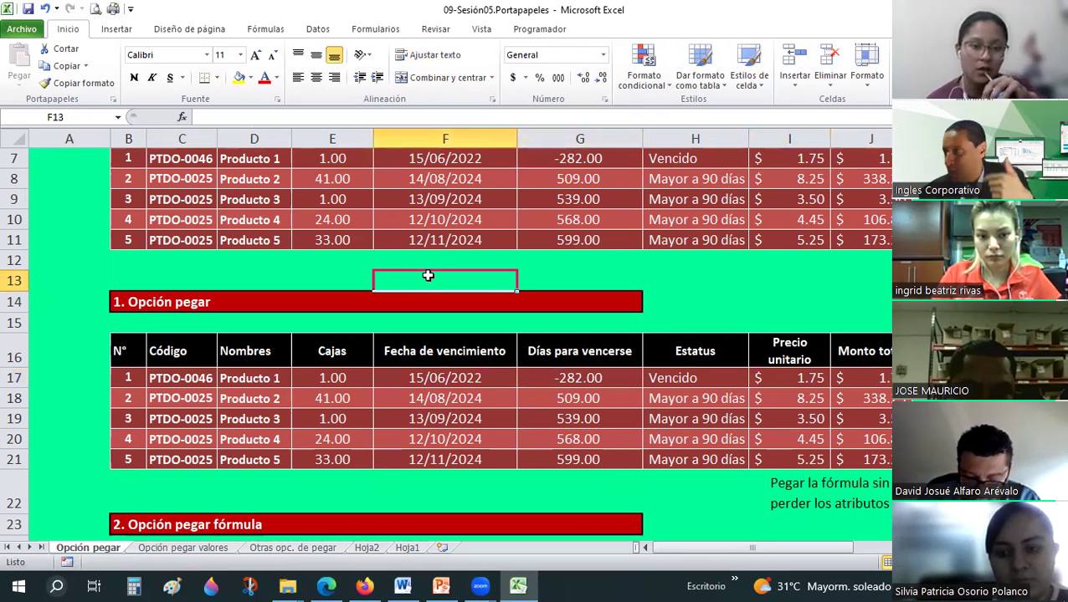
scroll(428, 276, "up", 1)
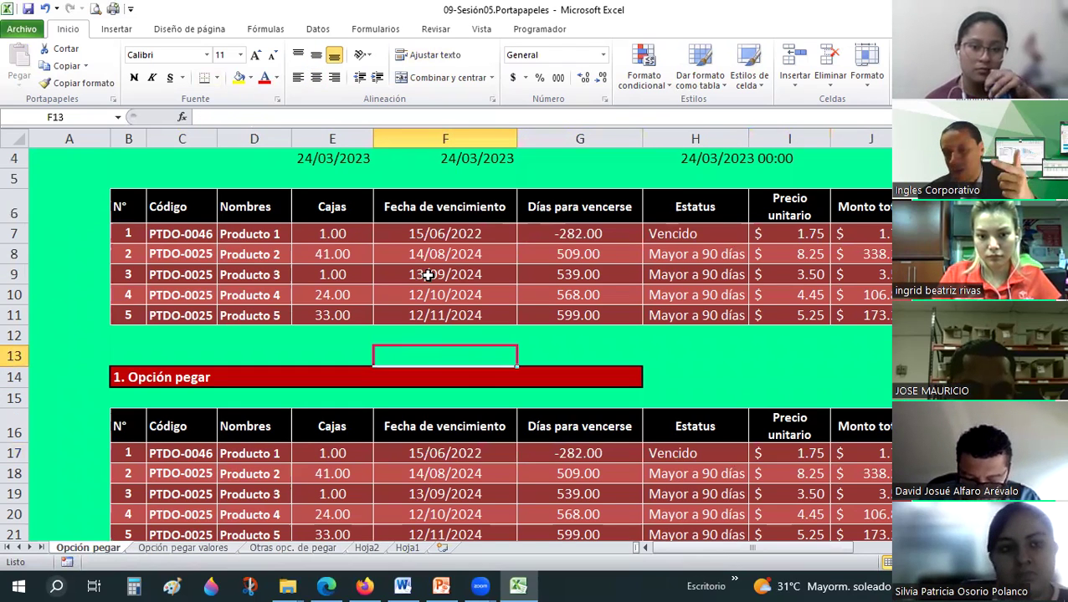
scroll(427, 276, "down", 1)
scroll(130, 298, "down", 1)
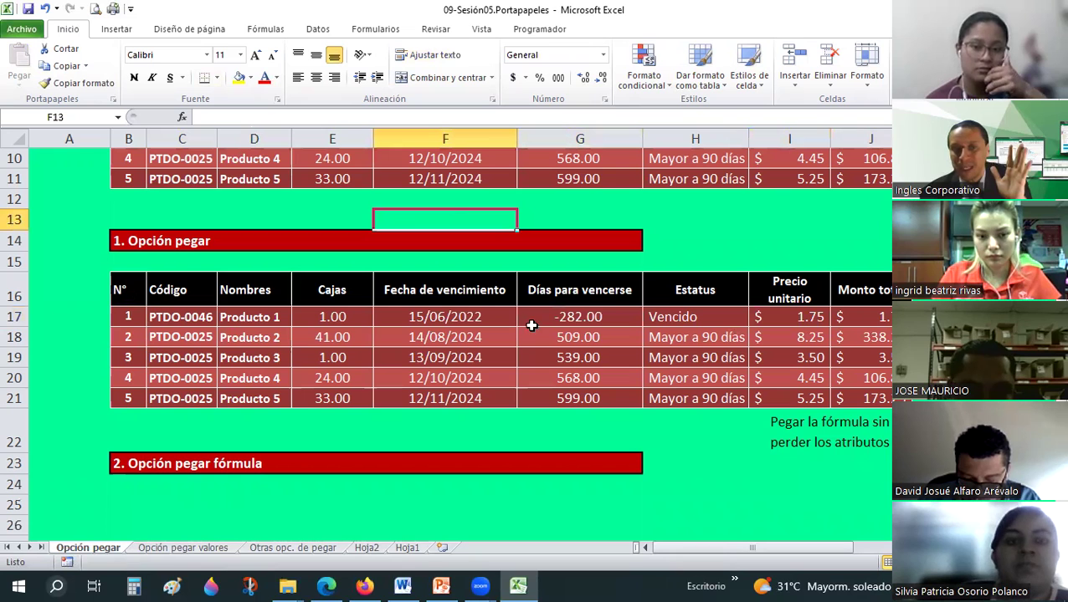
Select the pasted table under 1. Opción pegar and check Producto 1's total formula.
left_click_drag(128, 290, 866, 397)
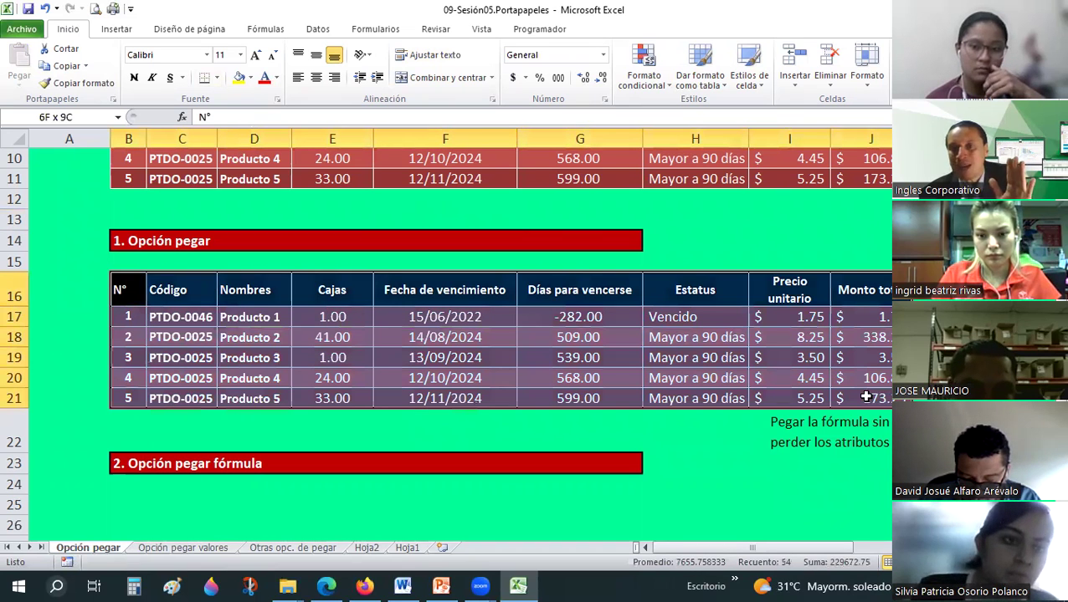
scroll(414, 251, "up", 1)
scroll(414, 251, "up", 1)
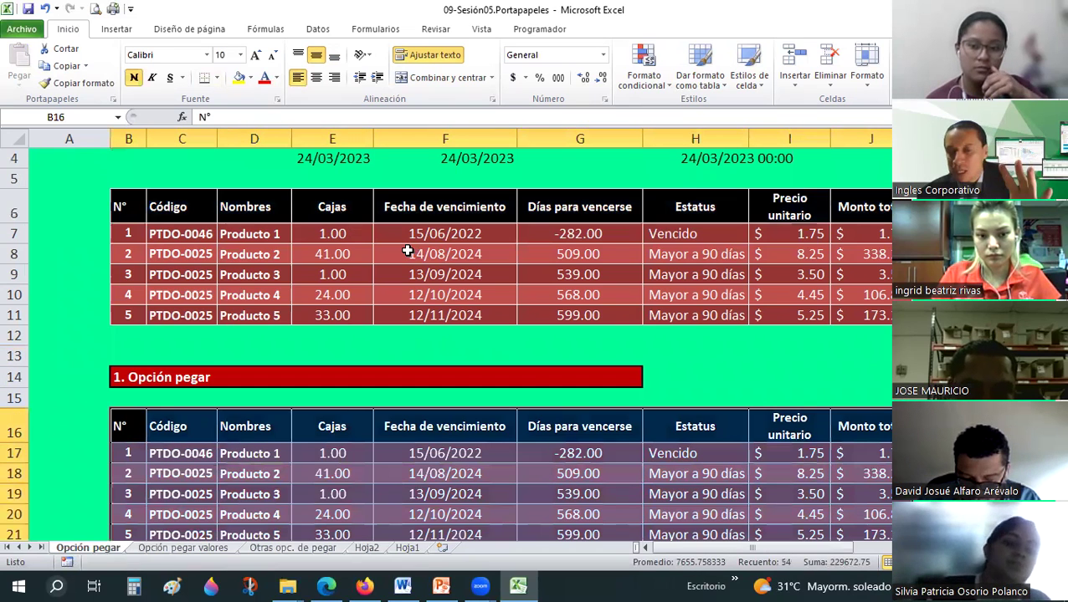
scroll(408, 251, "down", 1)
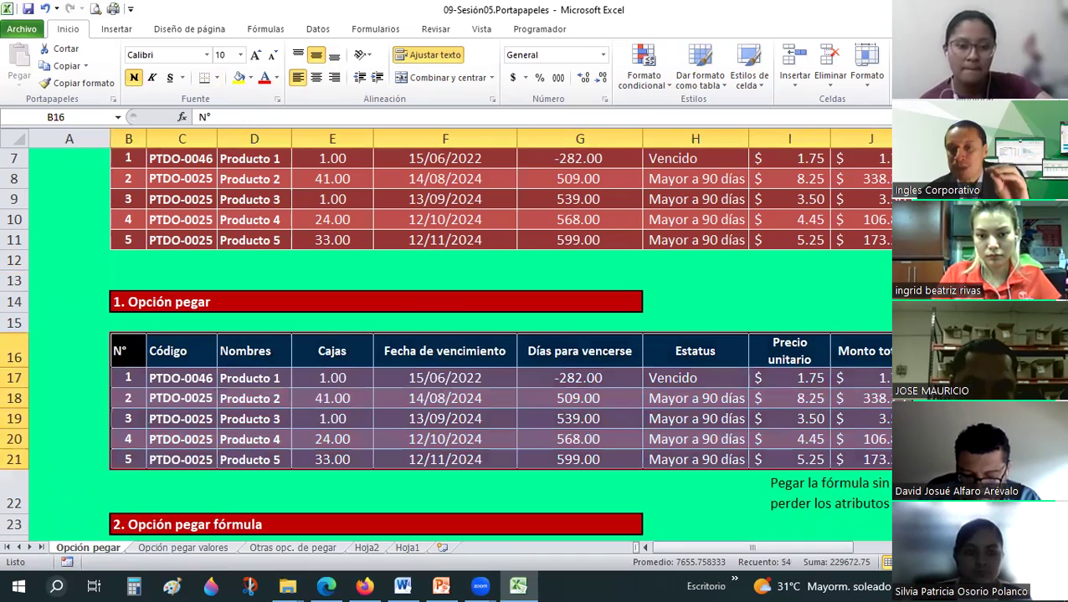
left_click(885, 373)
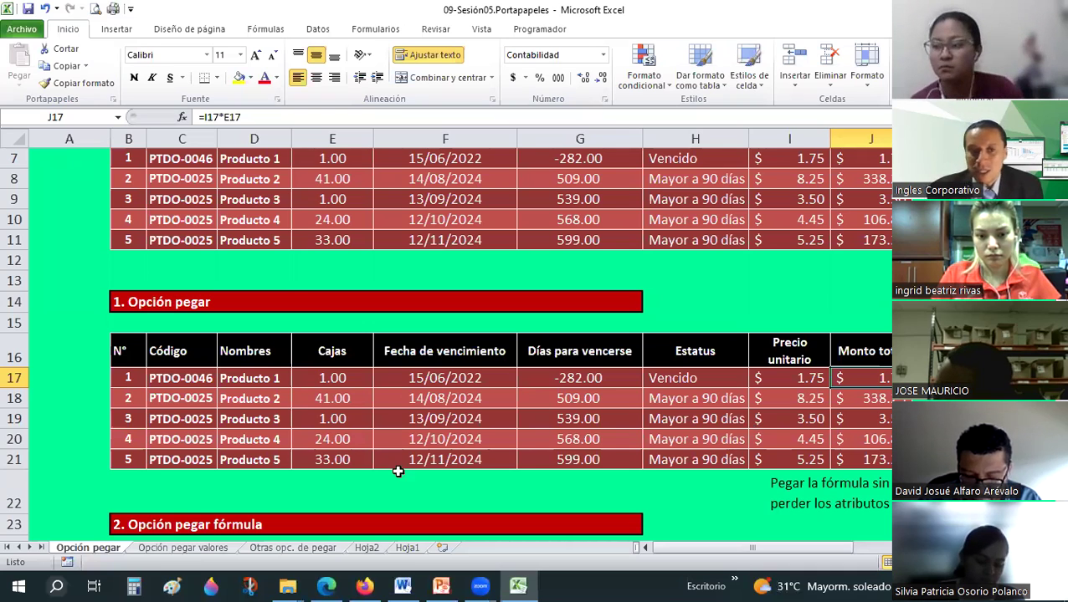
scroll(319, 231, "up", 1)
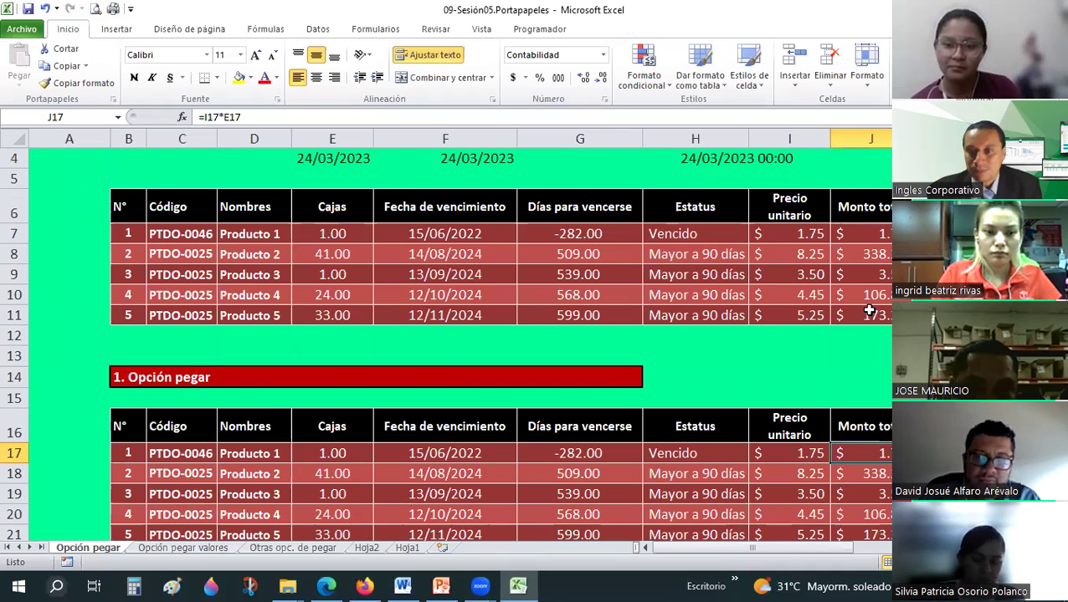
Copy the source table B6:J11, select B16 and bring up the paste options.
left_click_drag(869, 311, 126, 207)
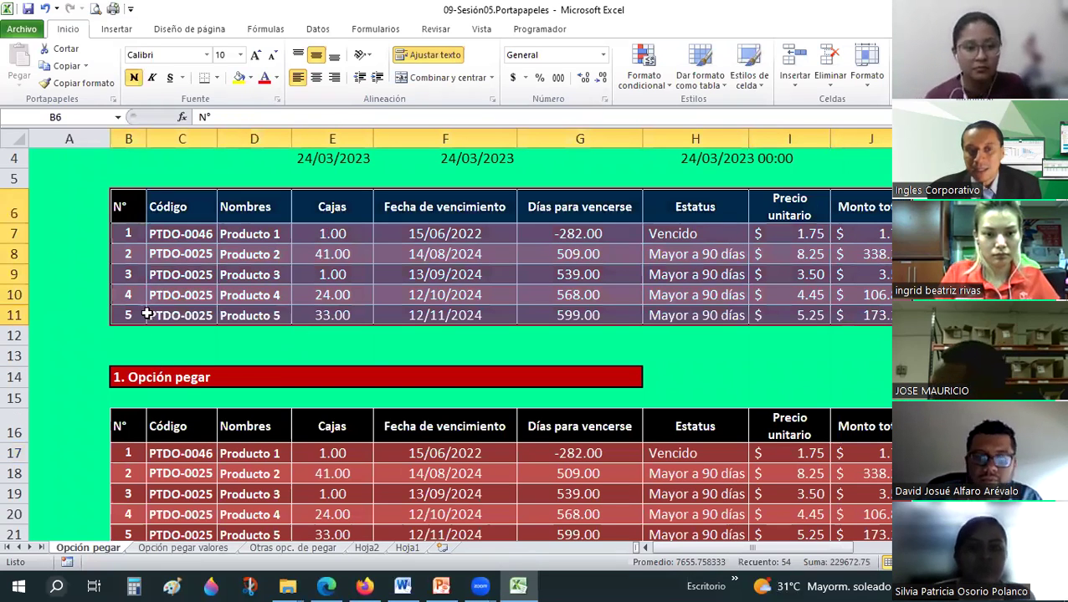
scroll(147, 315, "down", 2)
key("ctrl+c")
scroll(138, 396, "up", 3)
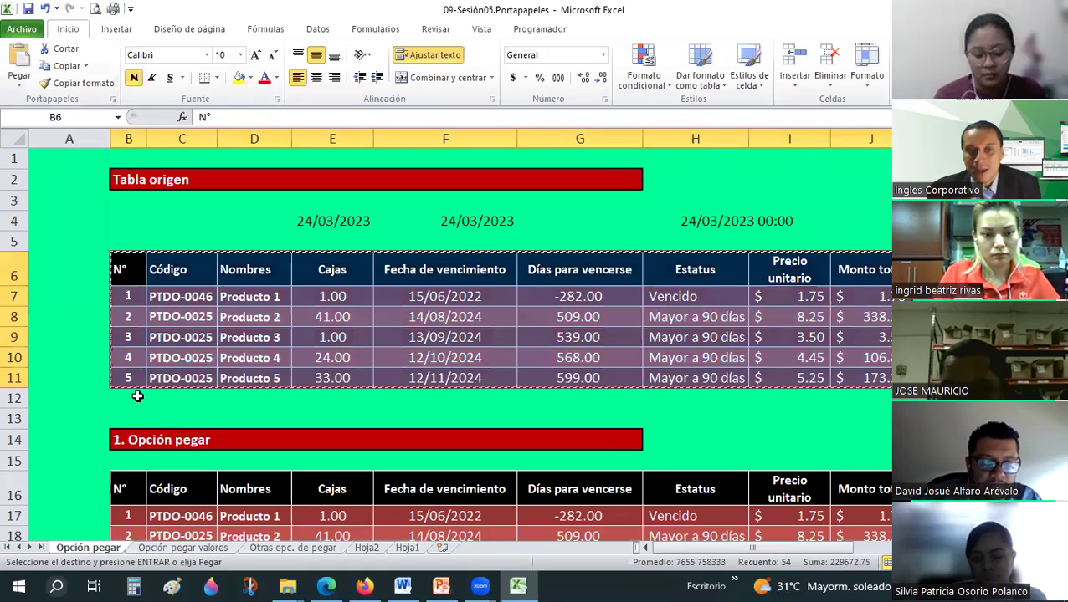
scroll(137, 396, "down", 2)
left_click(128, 352)
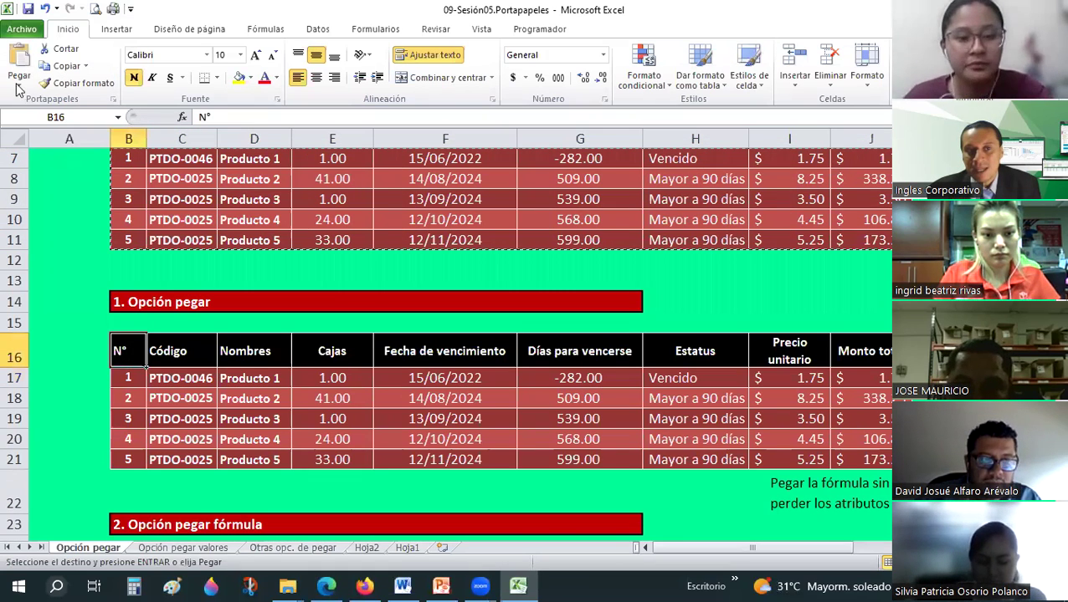
left_click(18, 82)
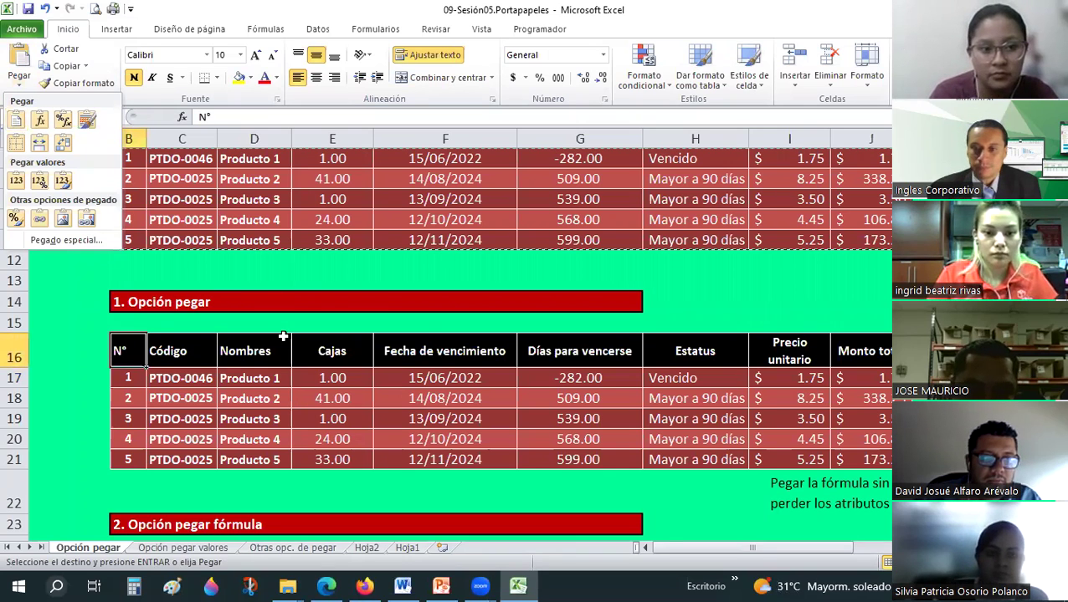
Scroll down to the 2. Opción pegar fórmula section and back up to the source table.
scroll(283, 336, "down", 1)
scroll(283, 336, "down", 2)
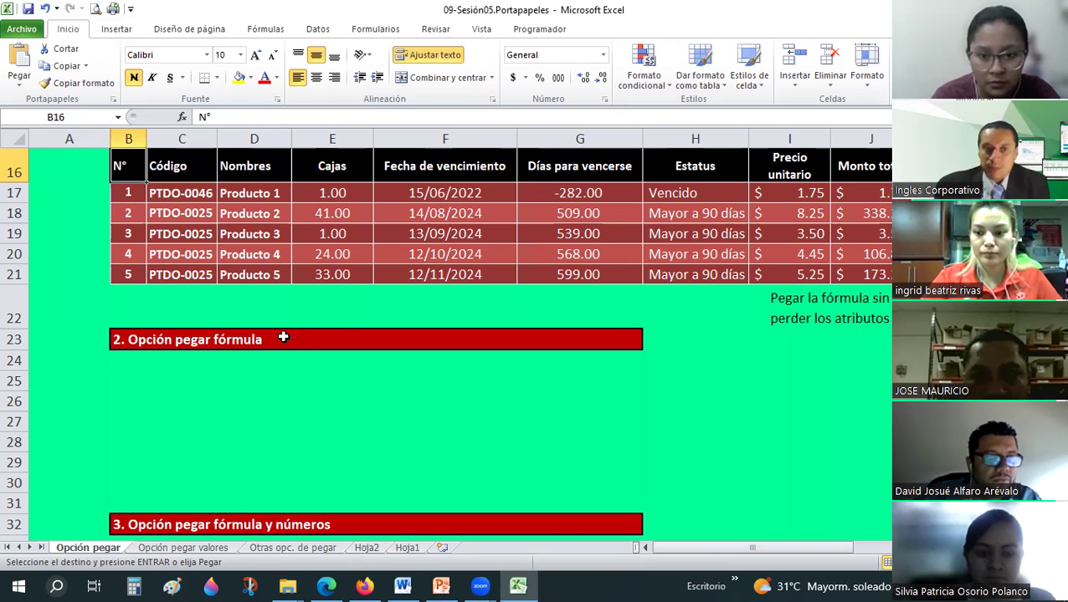
scroll(283, 337, "up", 3)
scroll(283, 338, "up", 1)
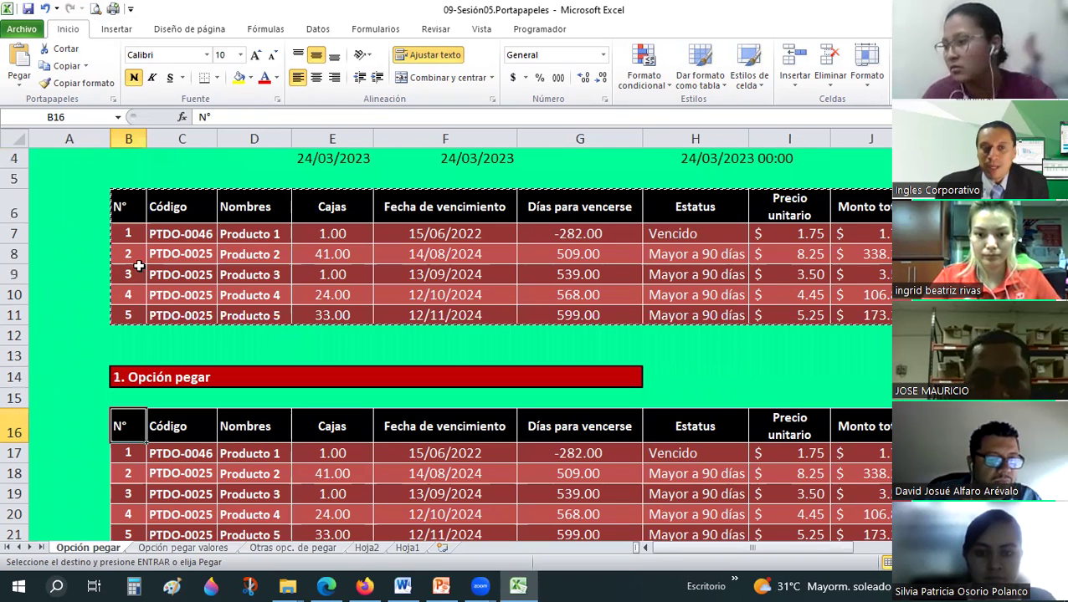
Paste the product table into B25:J30 and confirm J26 computes =I26*E26.
left_click_drag(133, 198, 856, 318)
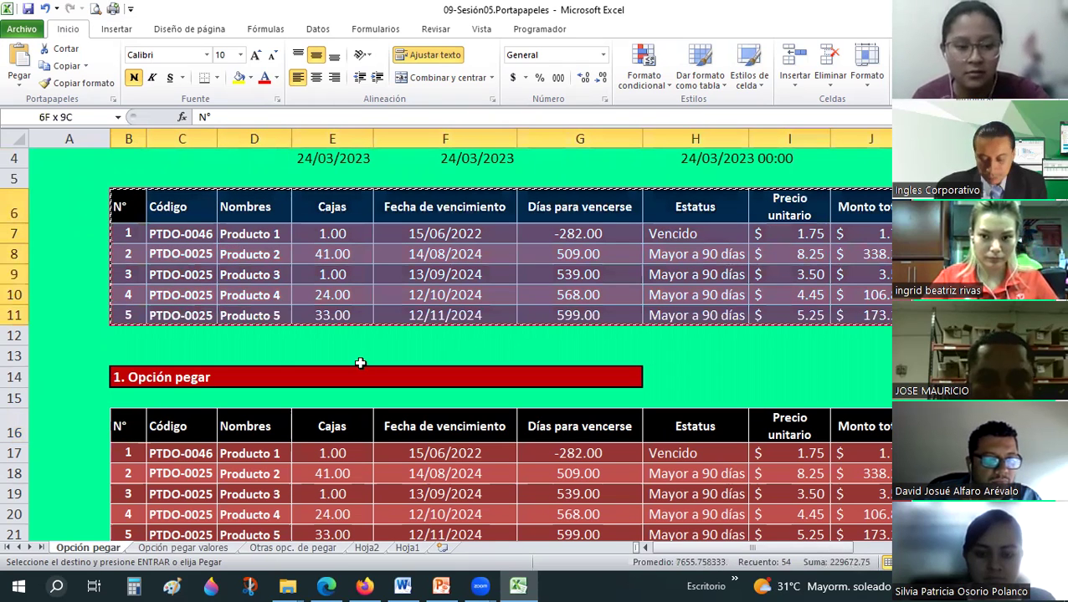
scroll(285, 354, "down", 4)
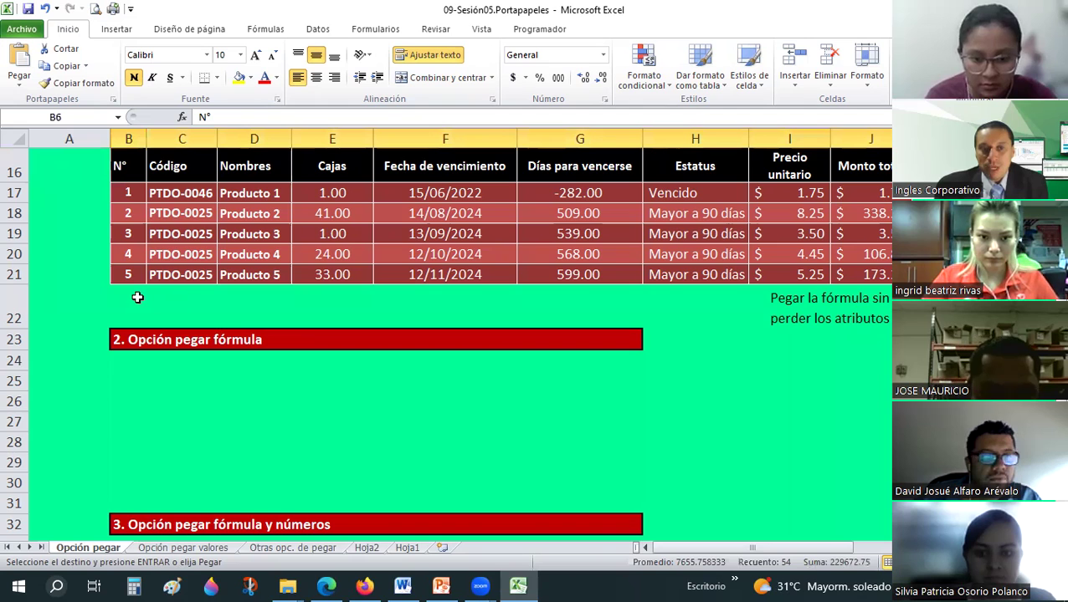
scroll(137, 297, "down", 1)
left_click(119, 303)
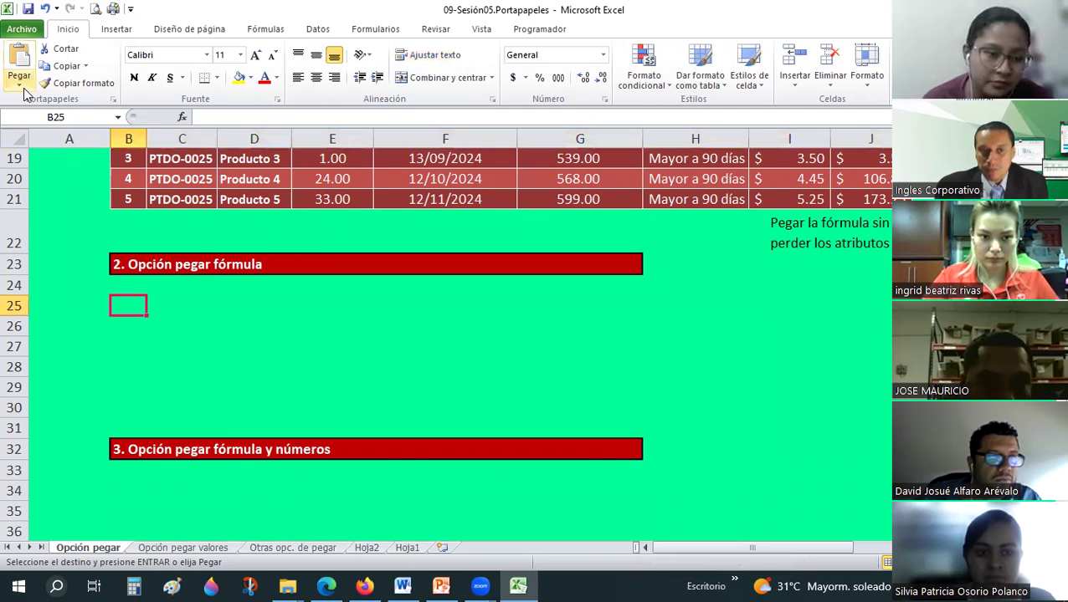
left_click(18, 83)
left_click(17, 141)
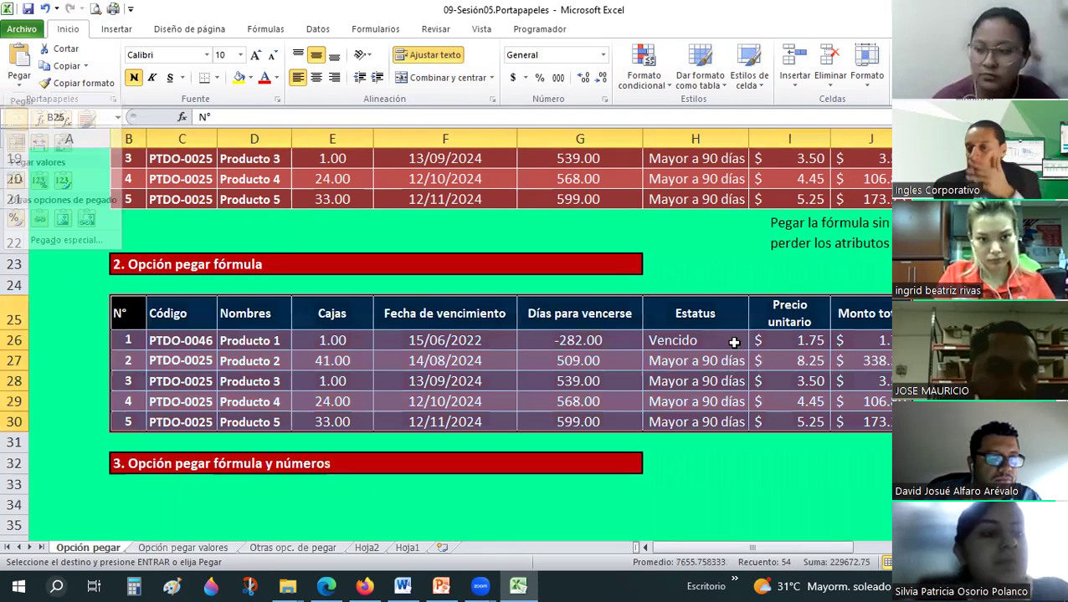
left_click(734, 342)
left_click(885, 336)
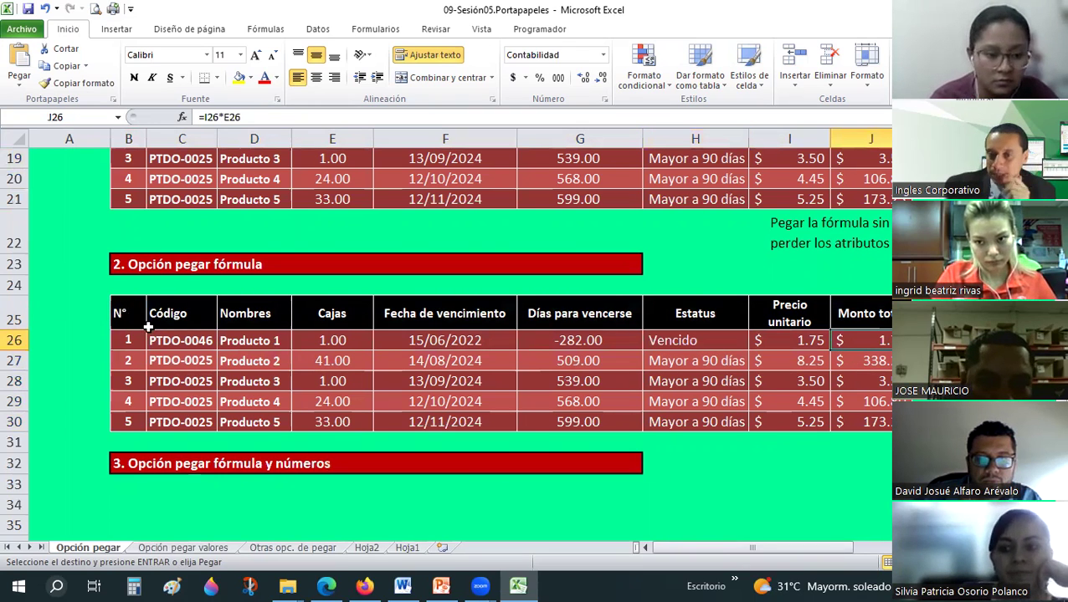
Clear the Monto total cells J27:J30 for Productos 2 to 5.
left_click_drag(860, 366, 866, 422)
left_click_drag(857, 358, 867, 429)
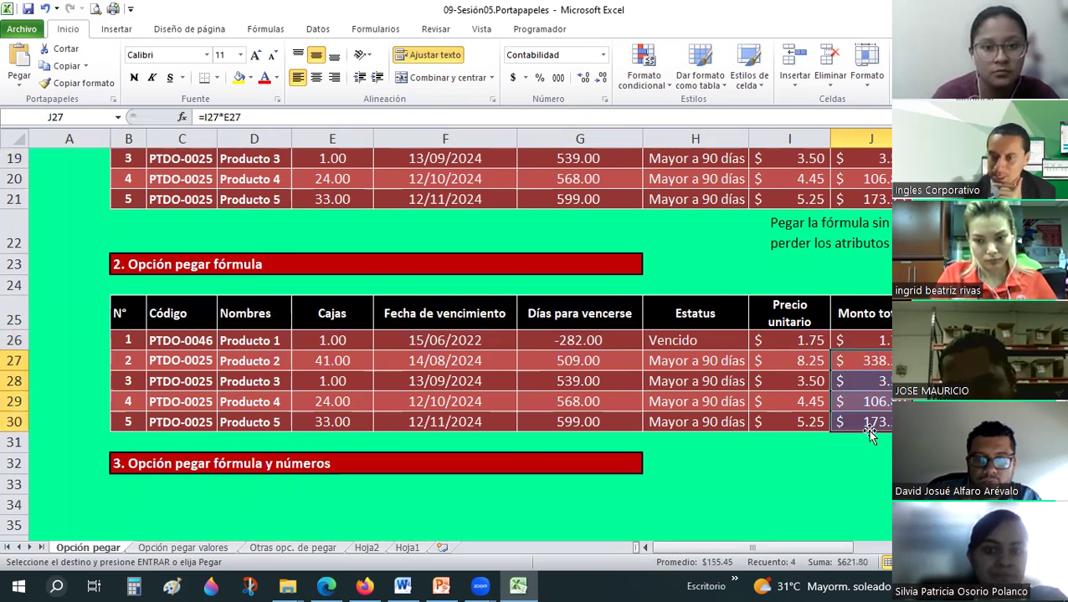
key("Delete")
key("Up")
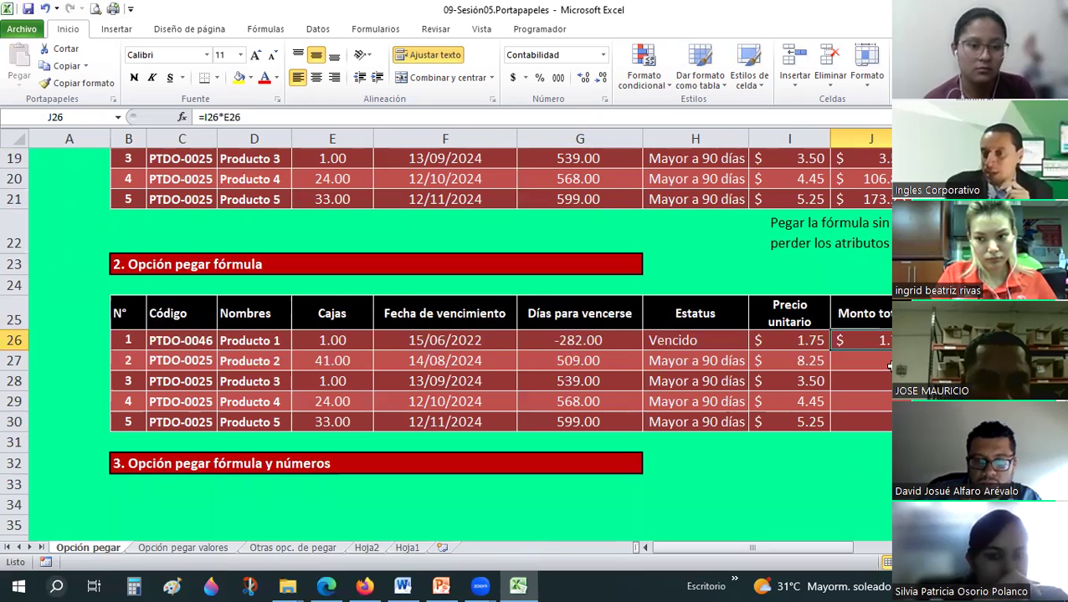
left_click(881, 383)
left_click(870, 425)
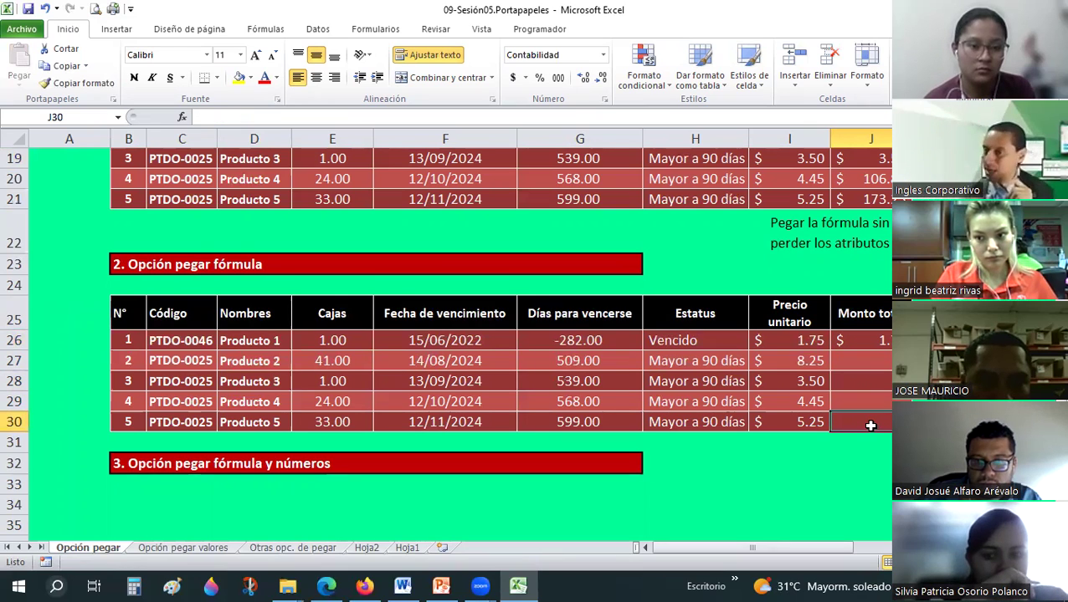
left_click(877, 340)
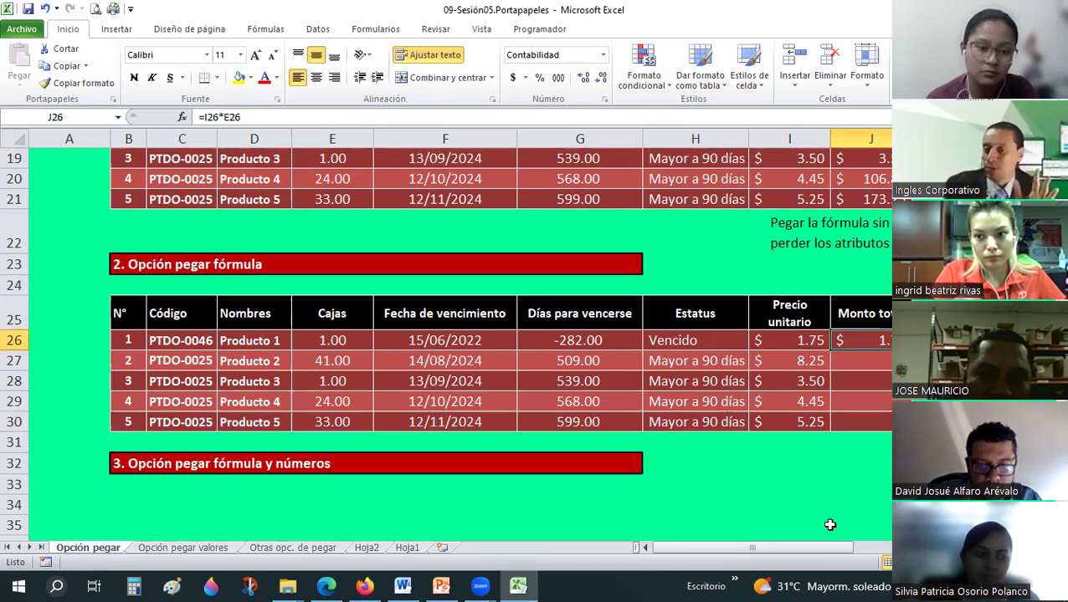
Fill J26's =I26*E26 down to J30 and verify the filled formulas, e.g. J30 at 173.25.
left_click_drag(890, 350, 889, 430)
left_click(1029, 401)
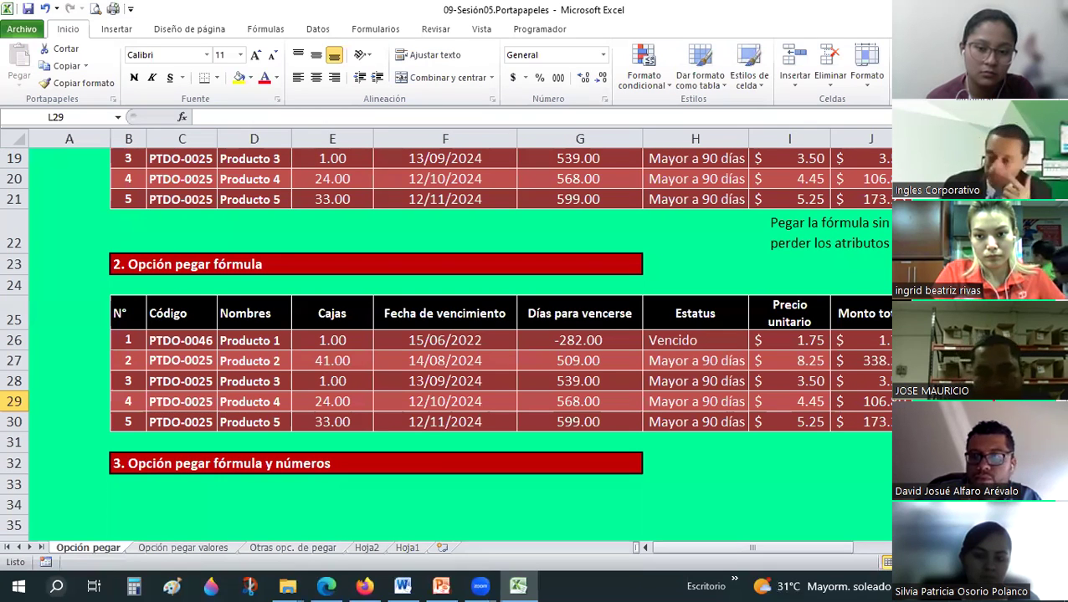
left_click(848, 360)
key("Down")
key("Down")
key("Down")
left_click(862, 340)
left_click(866, 425)
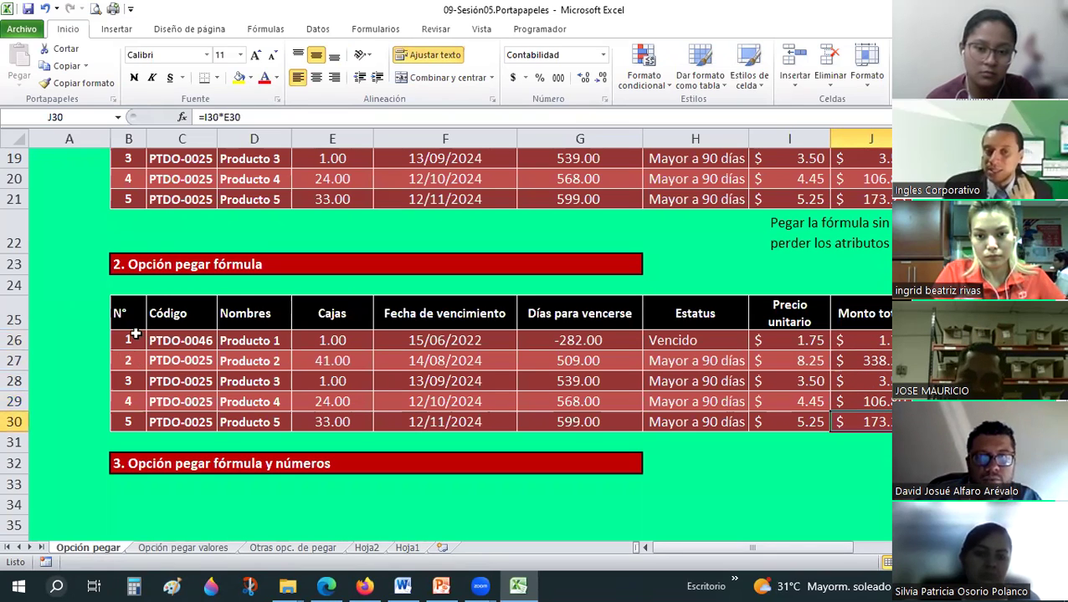
left_click(135, 335)
key("Return")
key("Up")
key("Right")
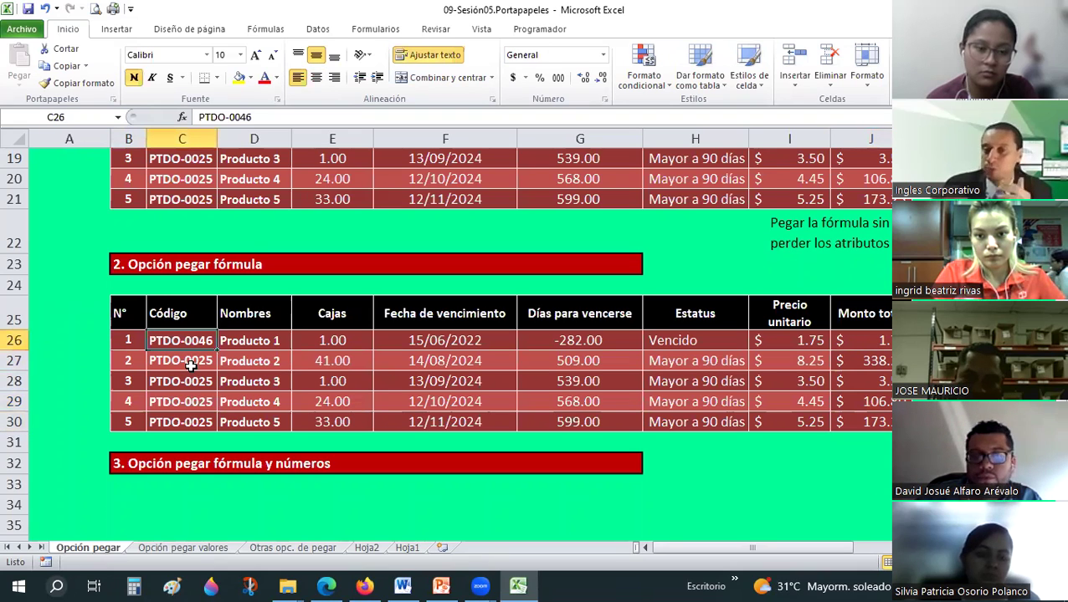
Copy the unit-price formatting from I26:I30 onto cell J34.
left_click(191, 366)
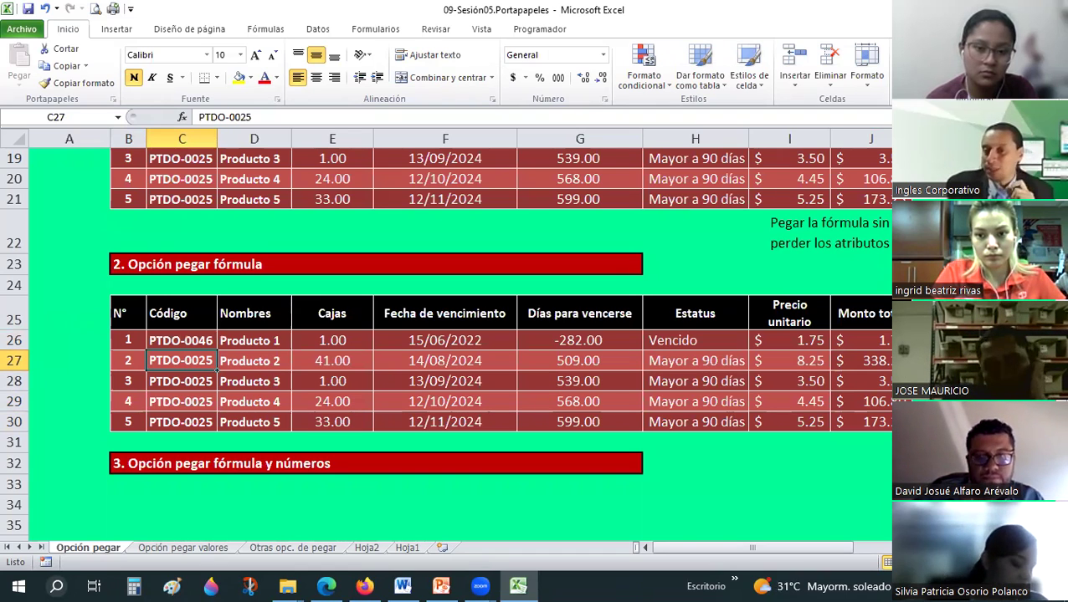
left_click(789, 347)
key("Right")
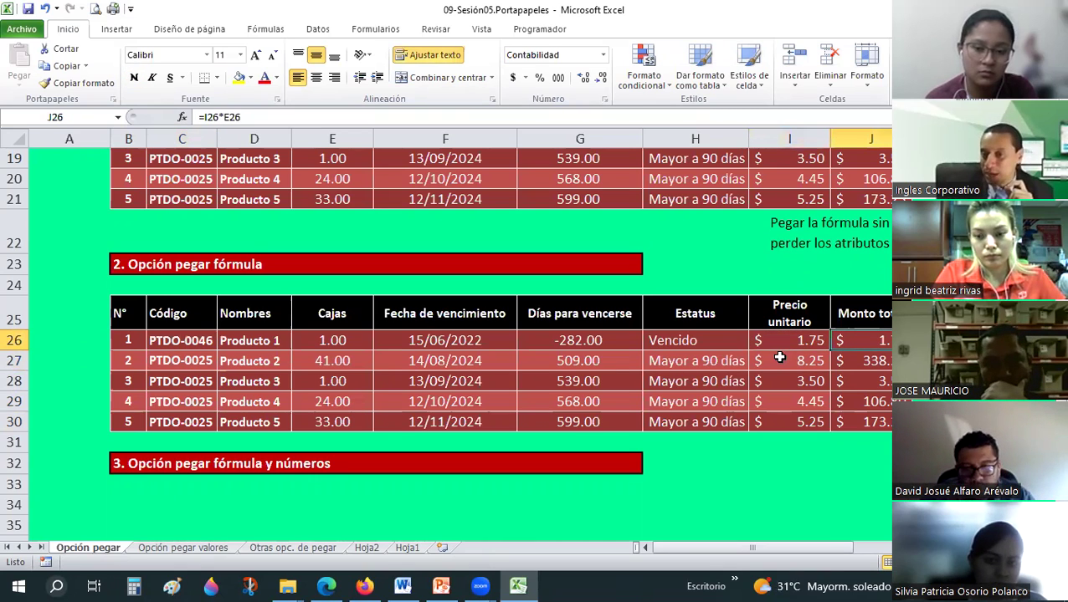
left_click_drag(783, 343, 778, 422)
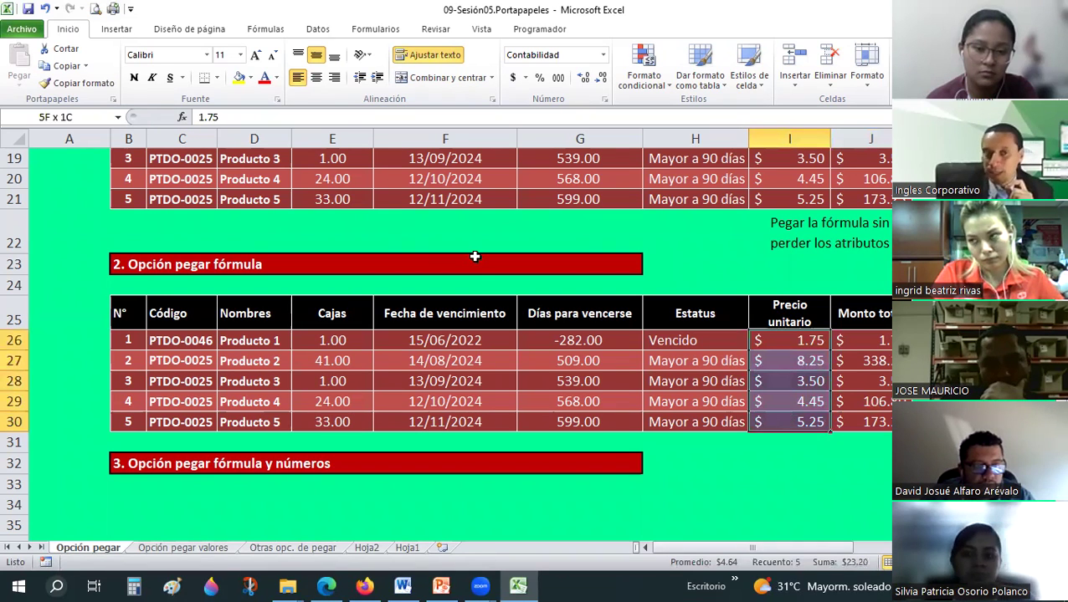
left_click(75, 83)
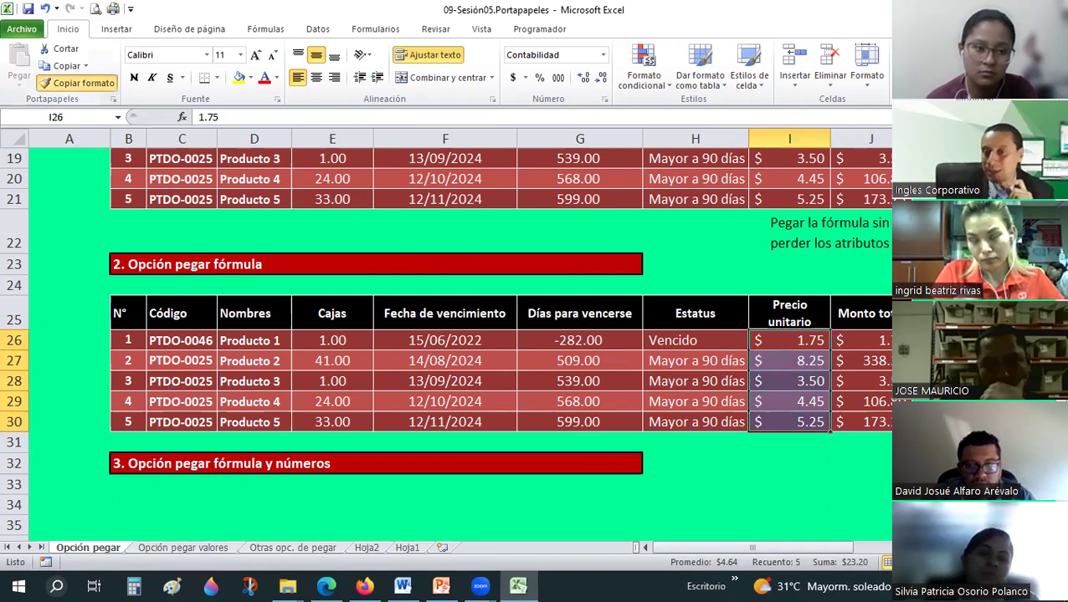
left_click(887, 506)
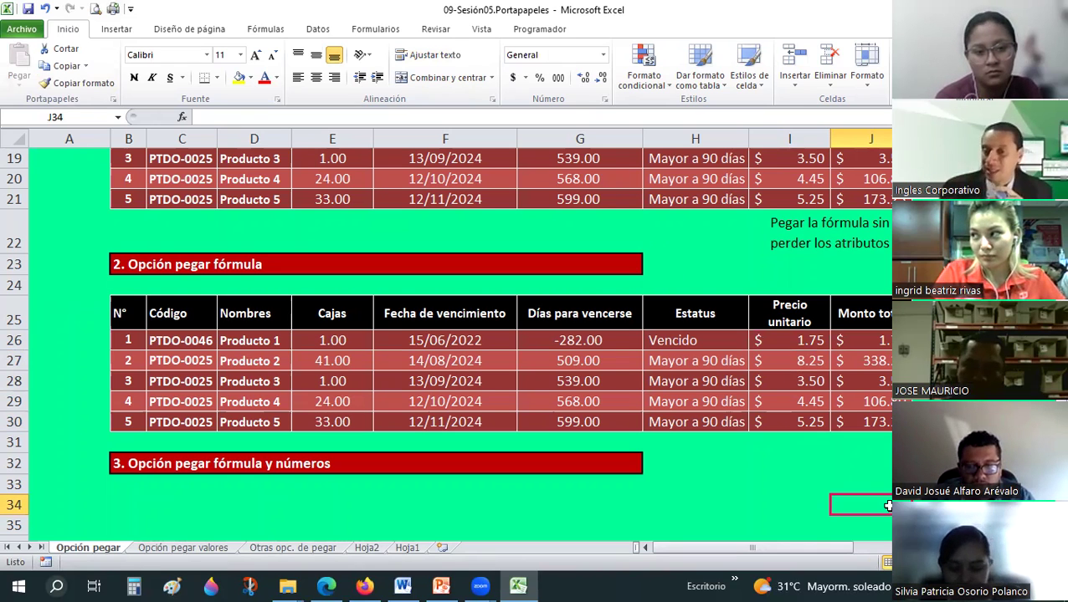
Paint the status column H26:H30 formatting onto the totals J26:J30.
left_click(689, 341)
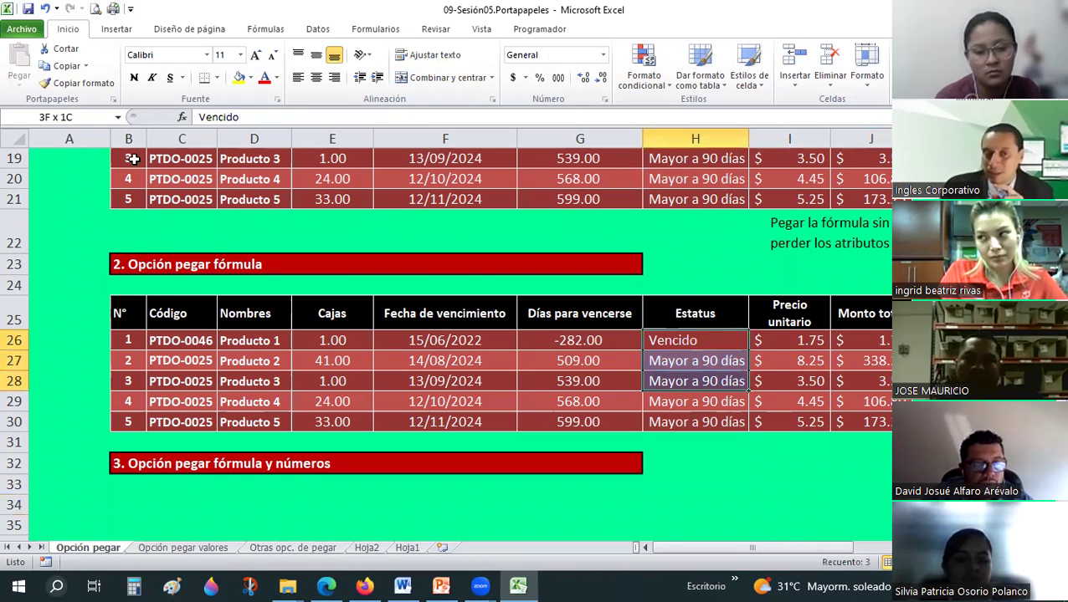
left_click_drag(686, 382, 694, 421)
left_click(74, 84)
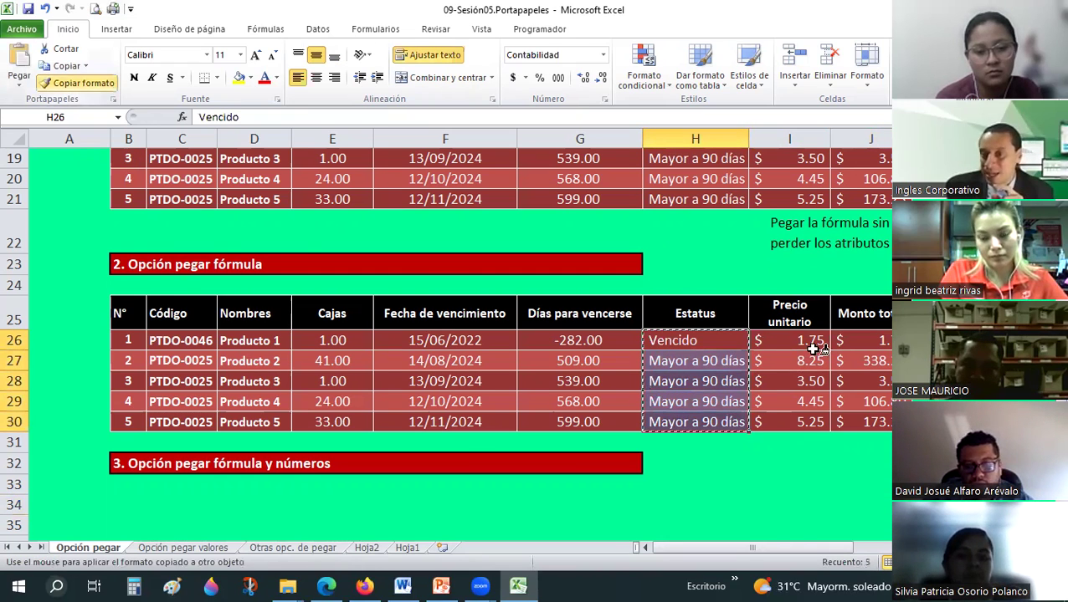
left_click_drag(862, 340, 861, 422)
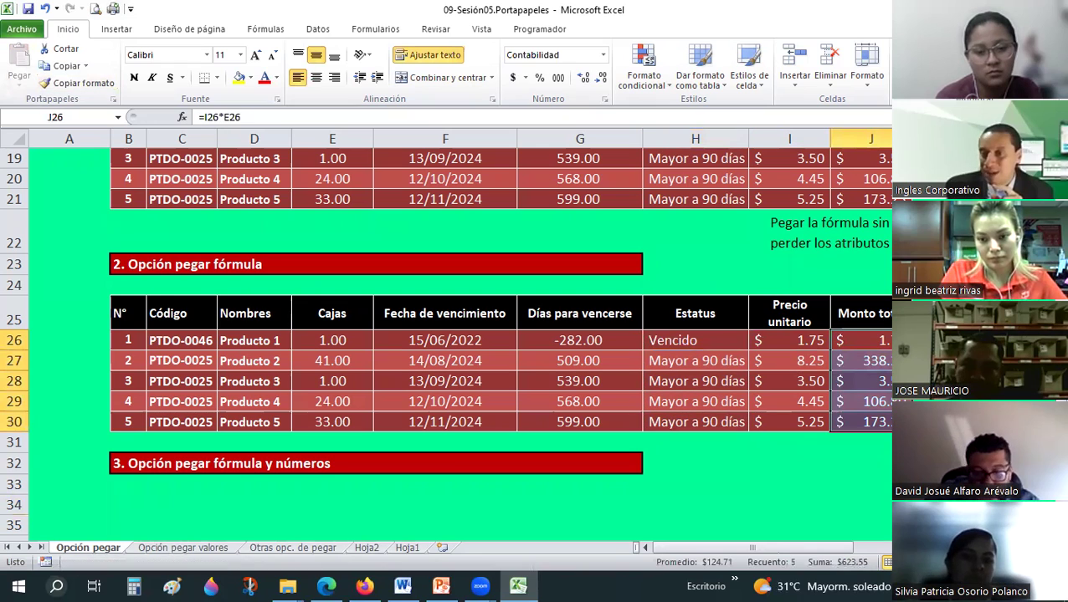
Paint the expiry-date format from F26:F30 onto J26:J30 so the totals show as dates.
left_click(666, 338)
left_click_drag(549, 339, 553, 361)
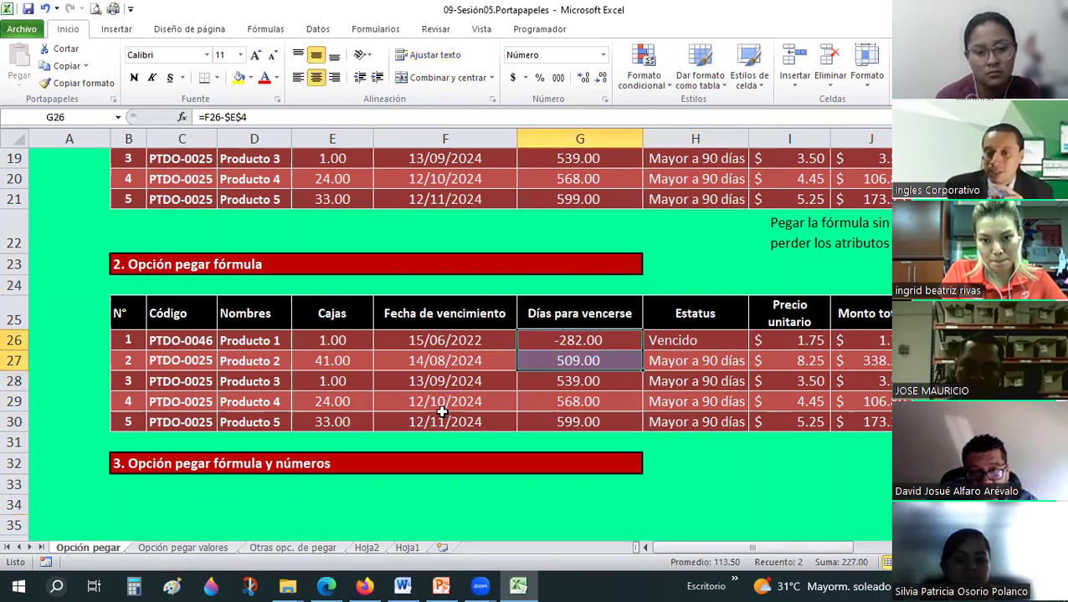
left_click_drag(445, 340, 443, 425)
left_click(67, 84)
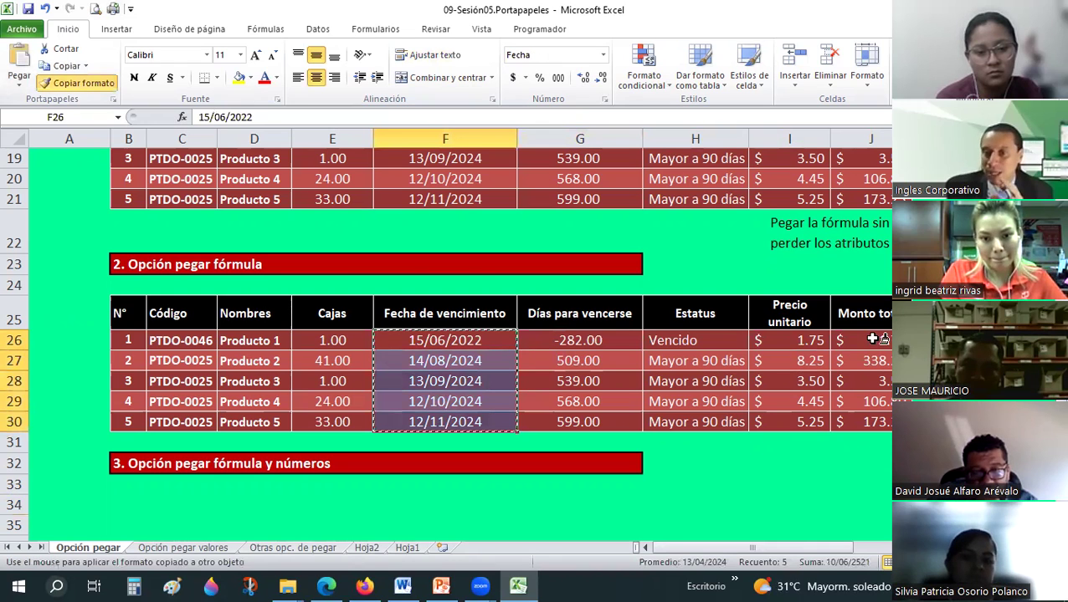
left_click_drag(862, 340, 861, 422)
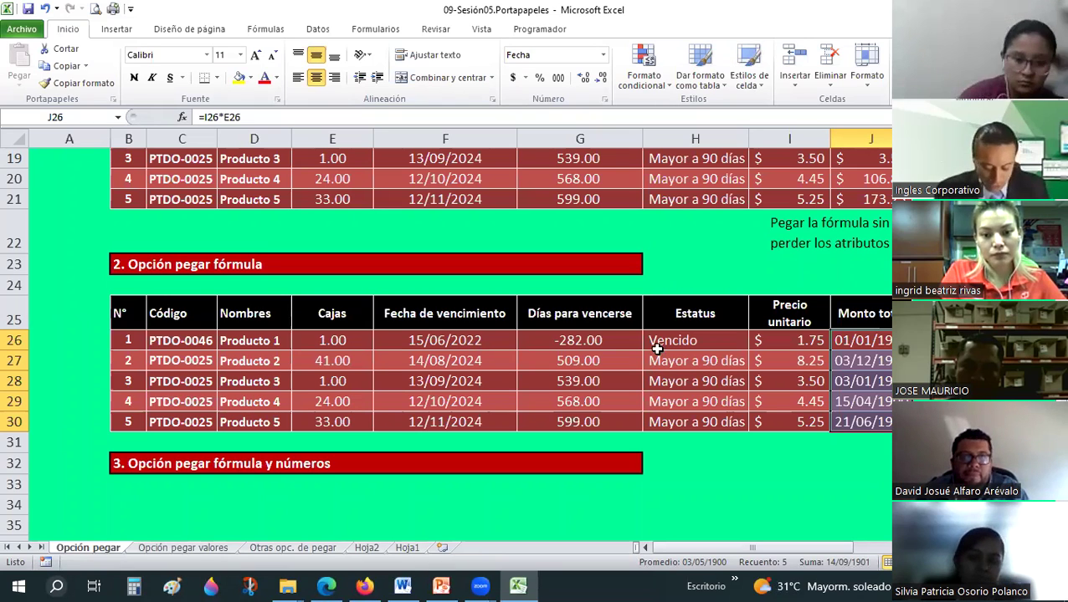
Undo the date formatting and the total-formula fill, then cancel the pending copy.
key("ctrl+z")
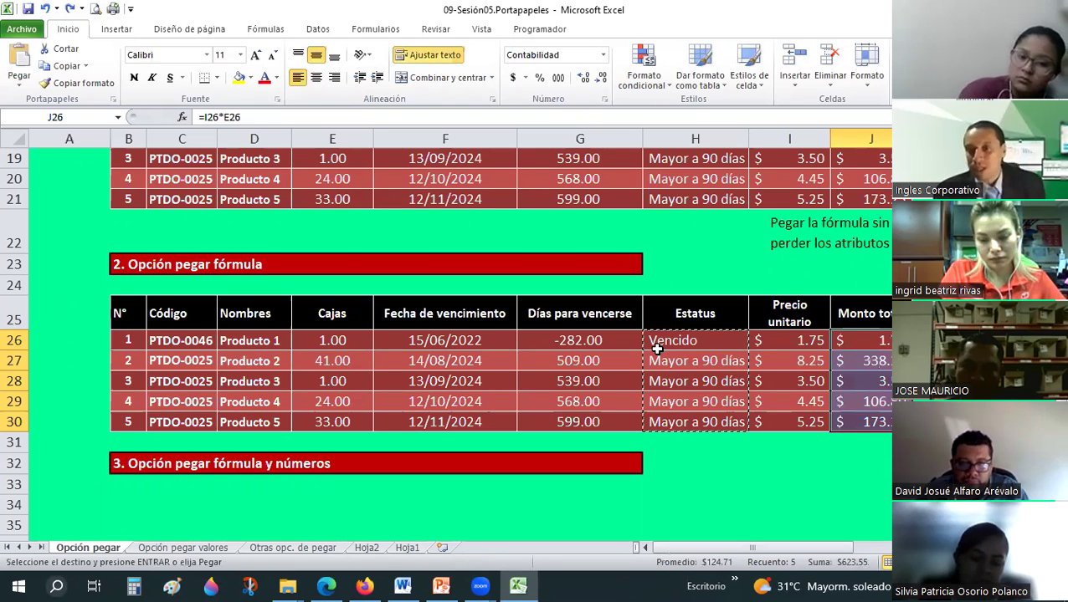
key("ctrl+z")
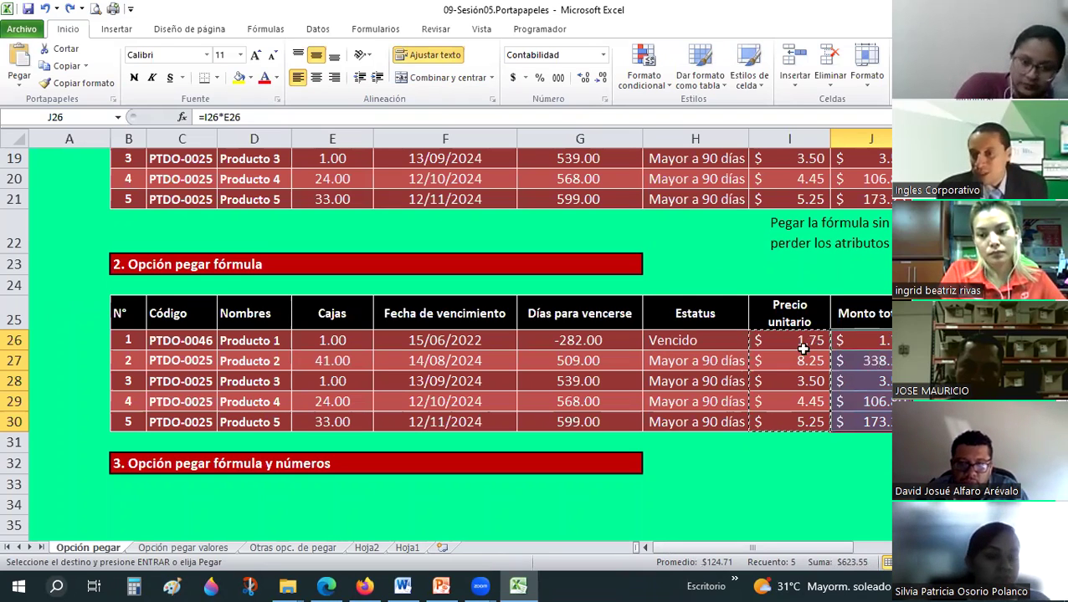
left_click(796, 403)
left_click(796, 420)
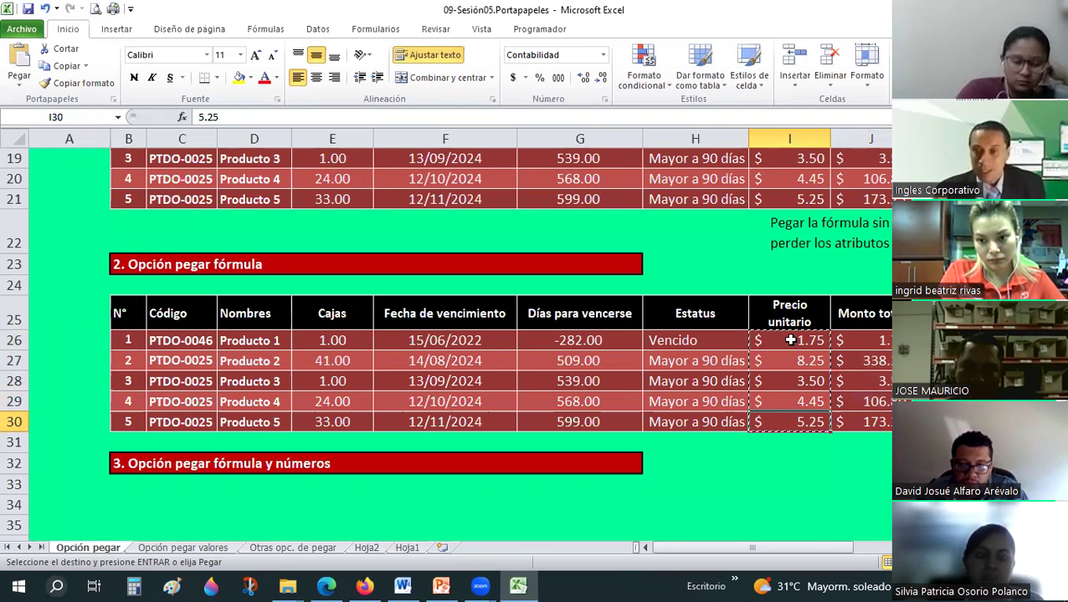
key("ctrl+z")
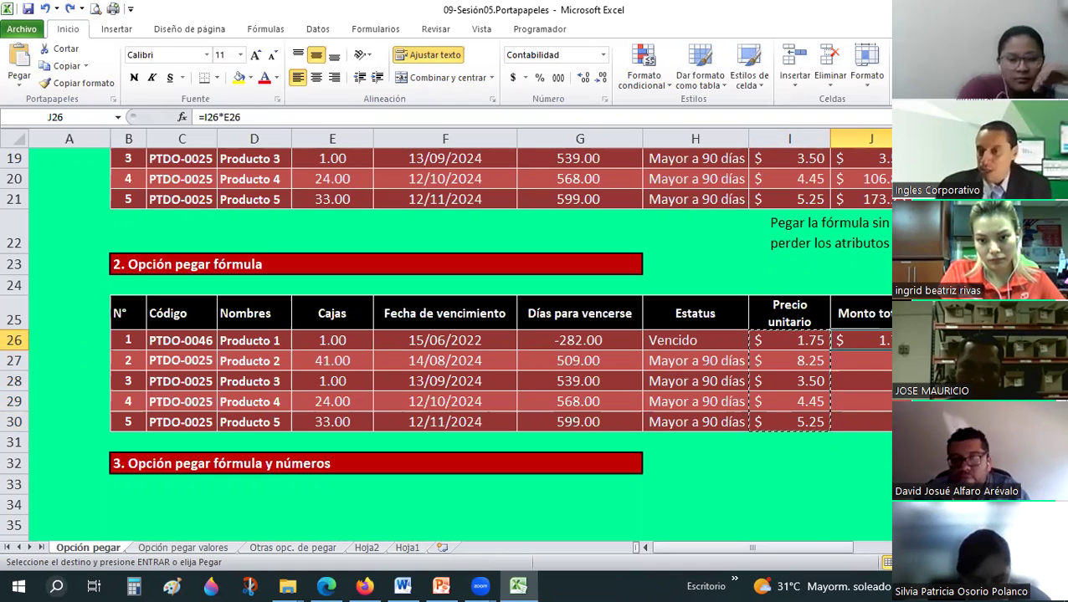
left_click(928, 361)
key("Escape")
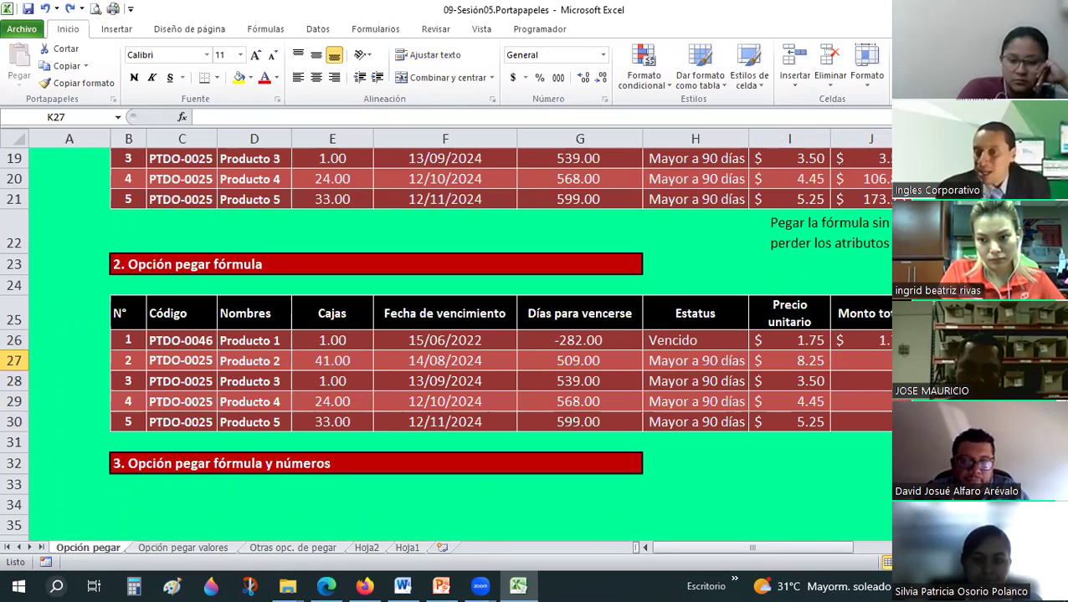
Confirm J28 and J30 are empty and copy J26's =I26*E26 formula.
left_click(866, 339)
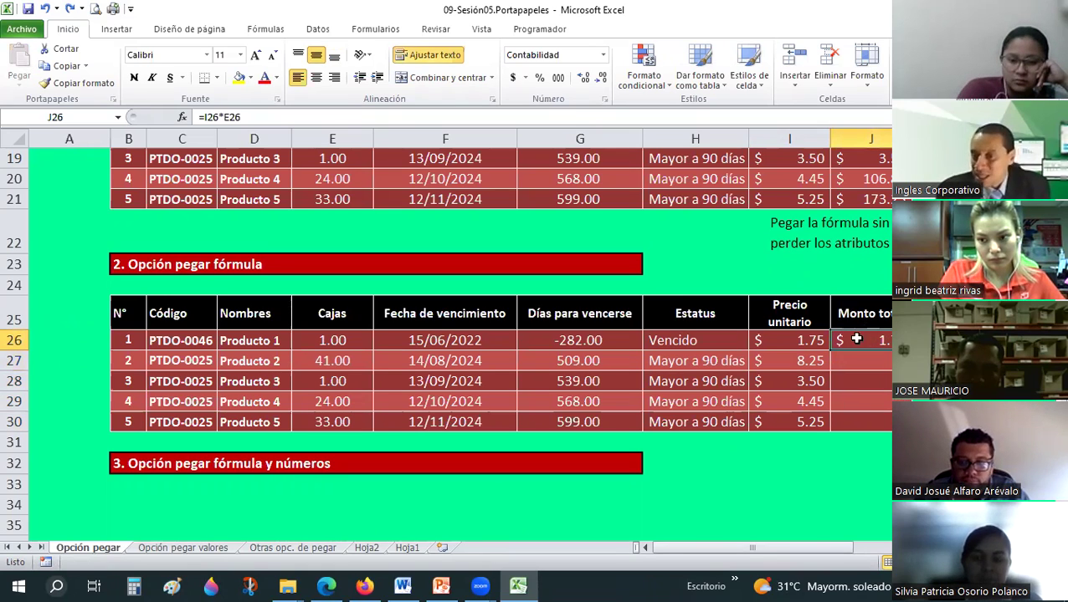
left_click(853, 381)
left_click(859, 421)
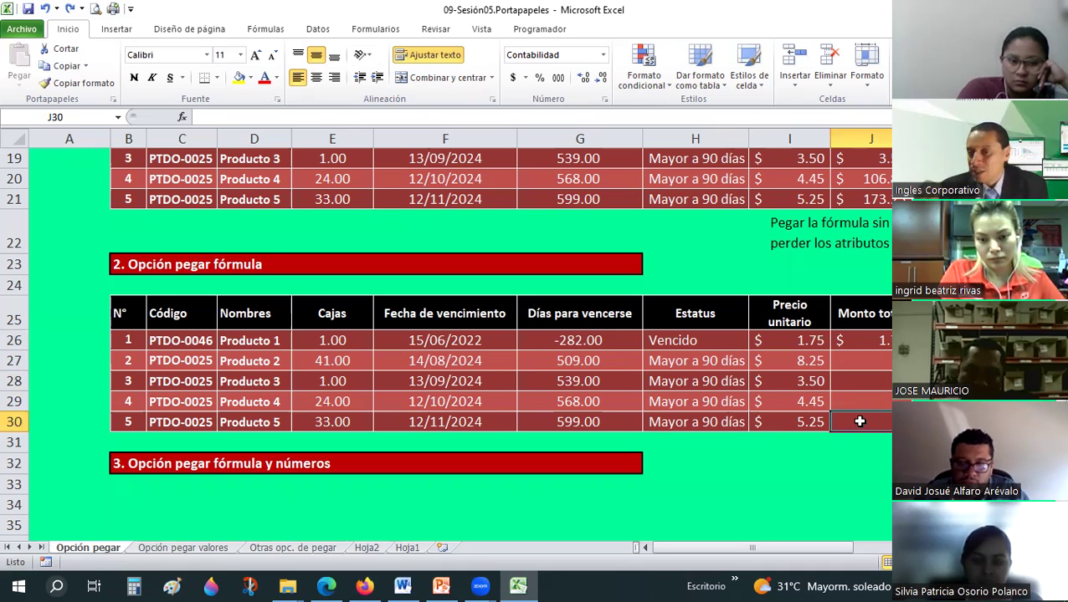
left_click(859, 341)
left_click(67, 66)
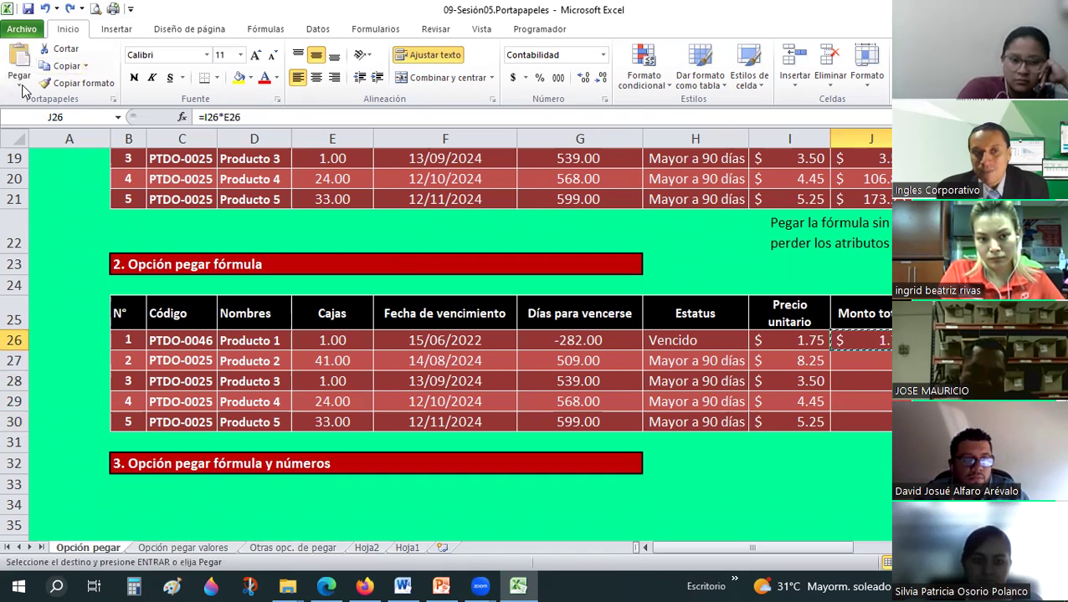
Paste only J26's formula into J27:J30 using Pegar > Fórmulas.
left_click(25, 77)
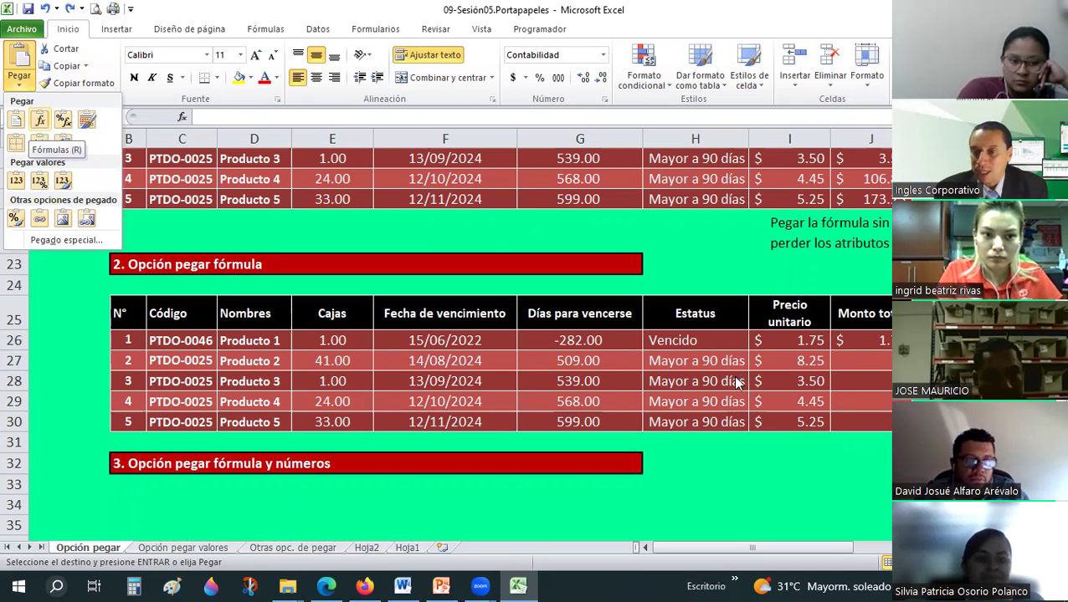
left_click(857, 350)
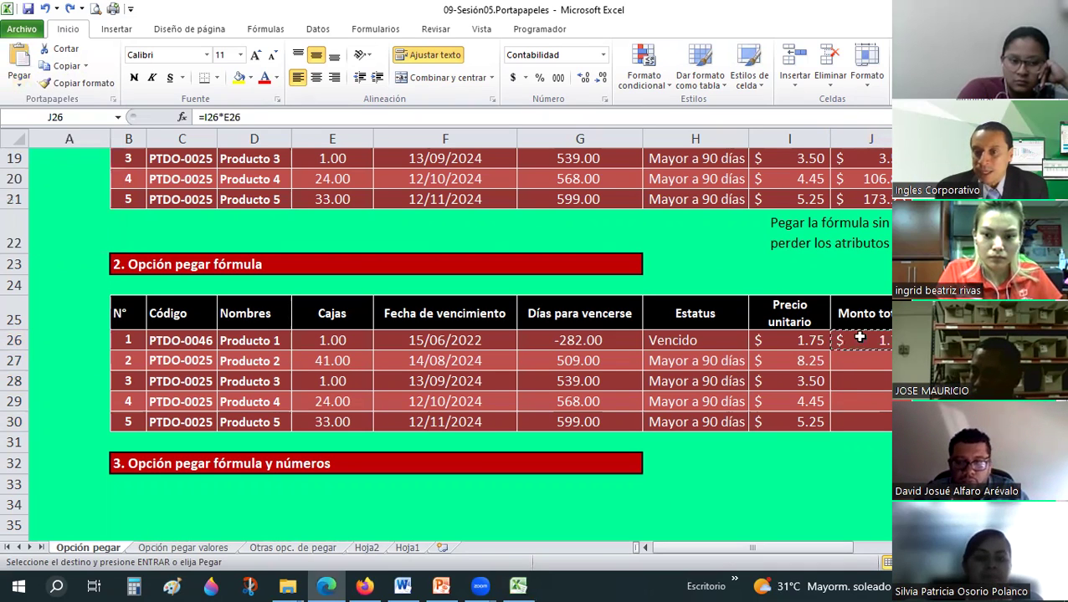
left_click(73, 70)
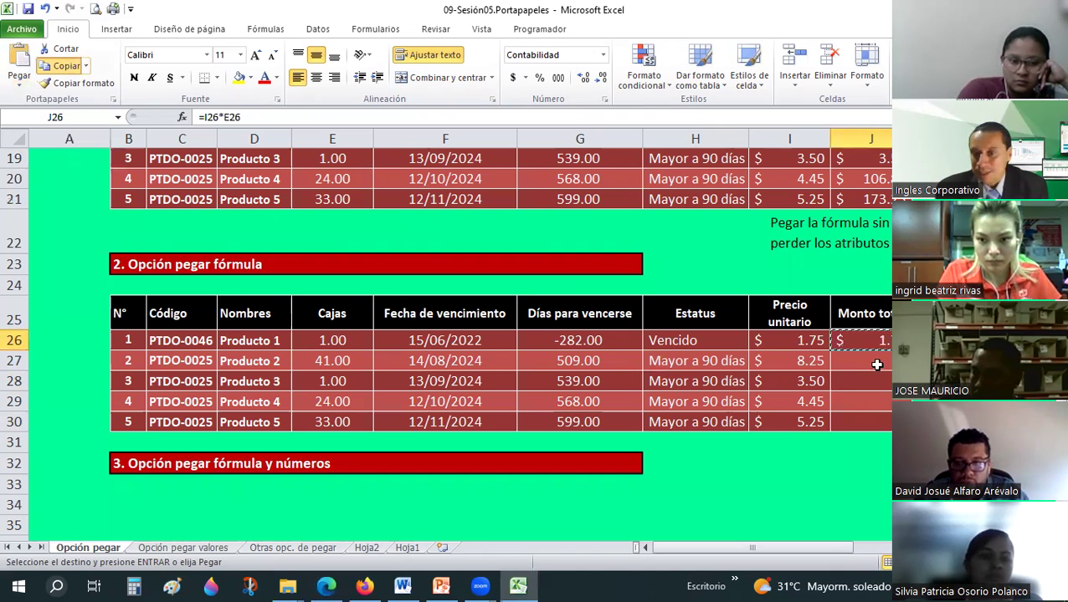
left_click_drag(873, 361, 868, 419)
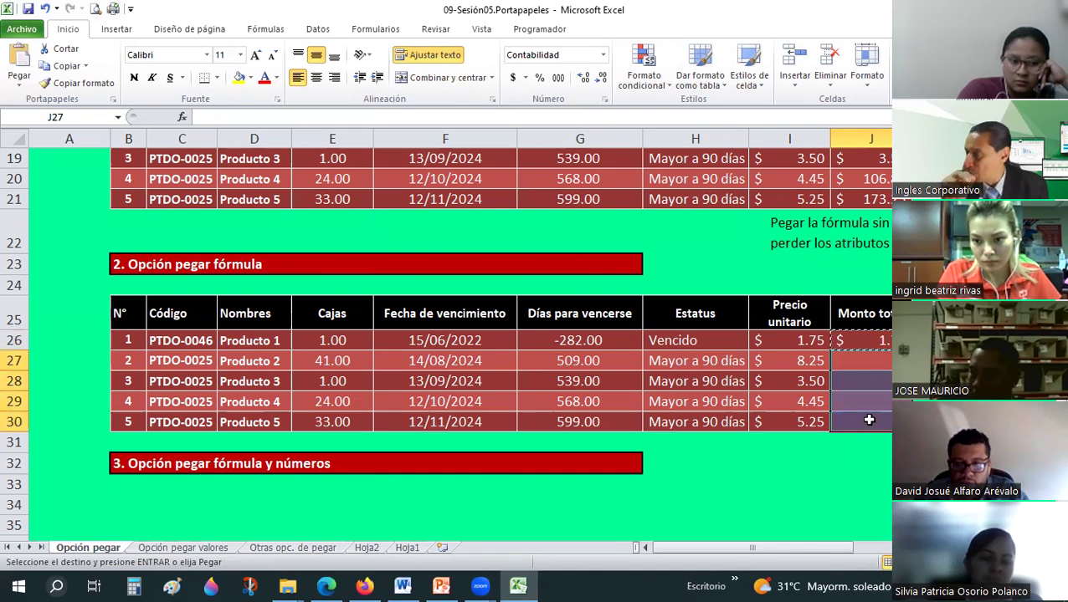
left_click(12, 84)
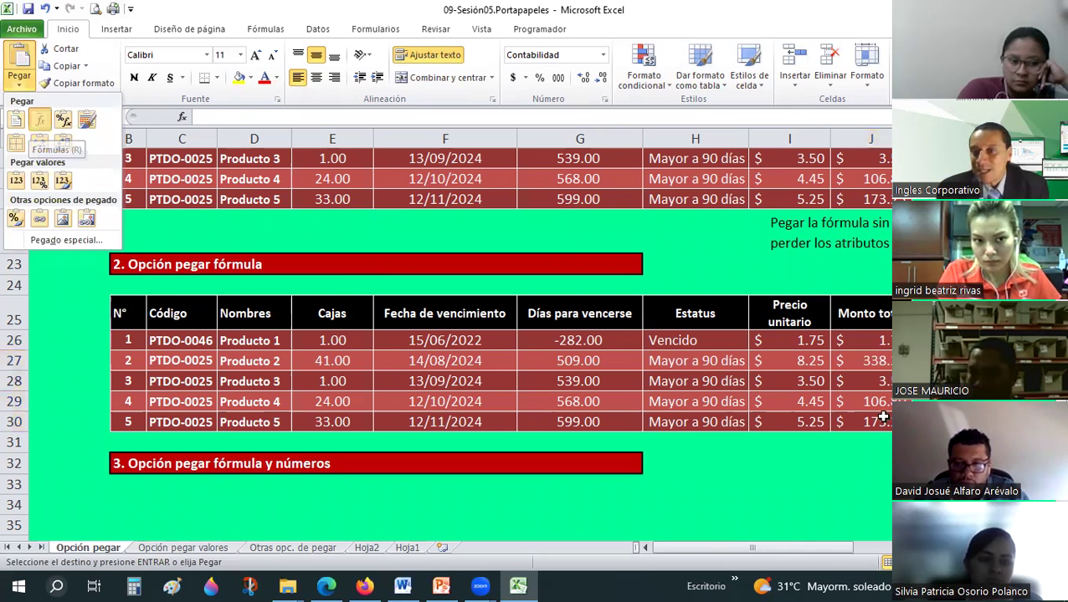
left_click(39, 119)
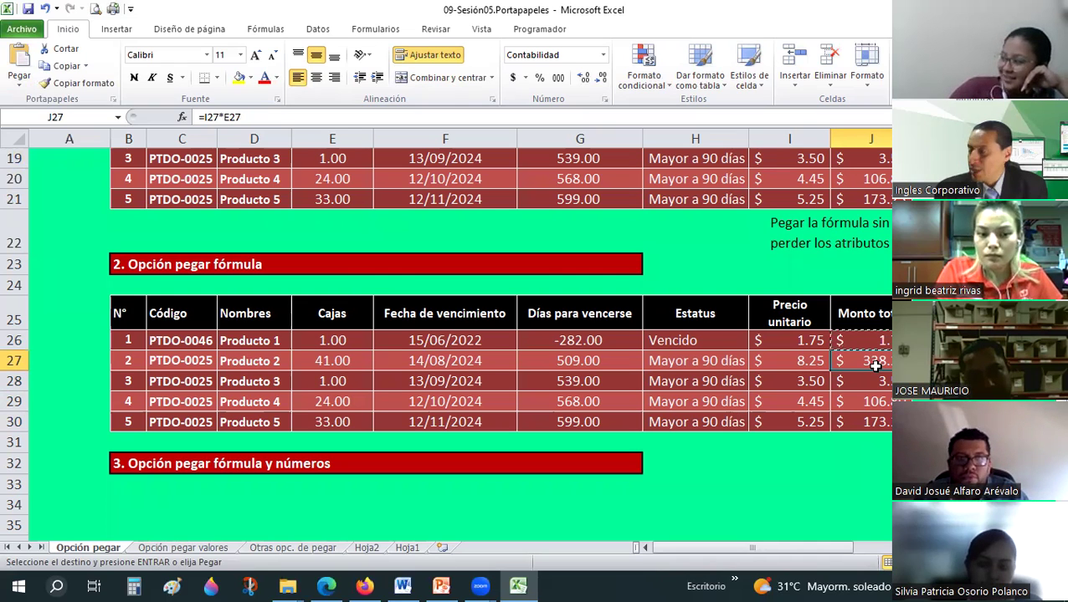
left_click(669, 382)
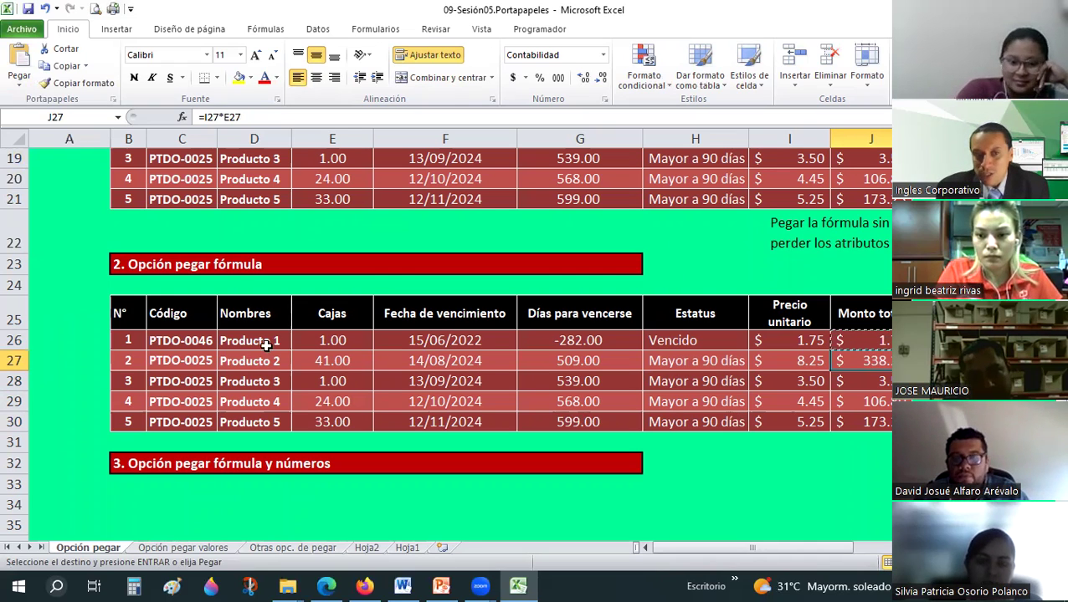
Copy the source product table.
scroll(154, 241, "up", 4)
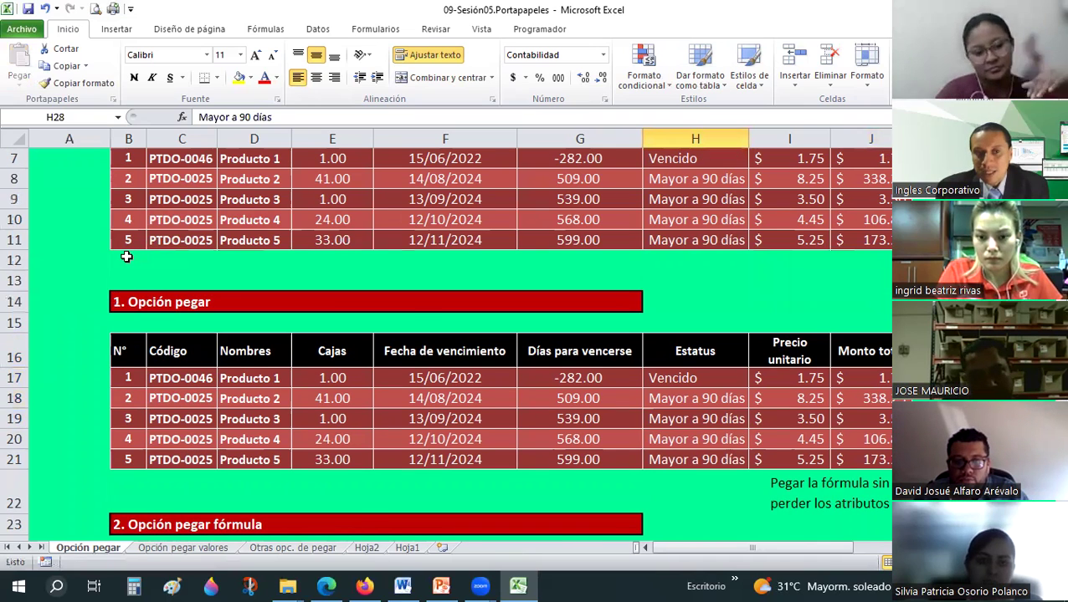
scroll(152, 253, "up", 2)
left_click_drag(128, 269, 445, 317)
left_click_drag(872, 373, 872, 377)
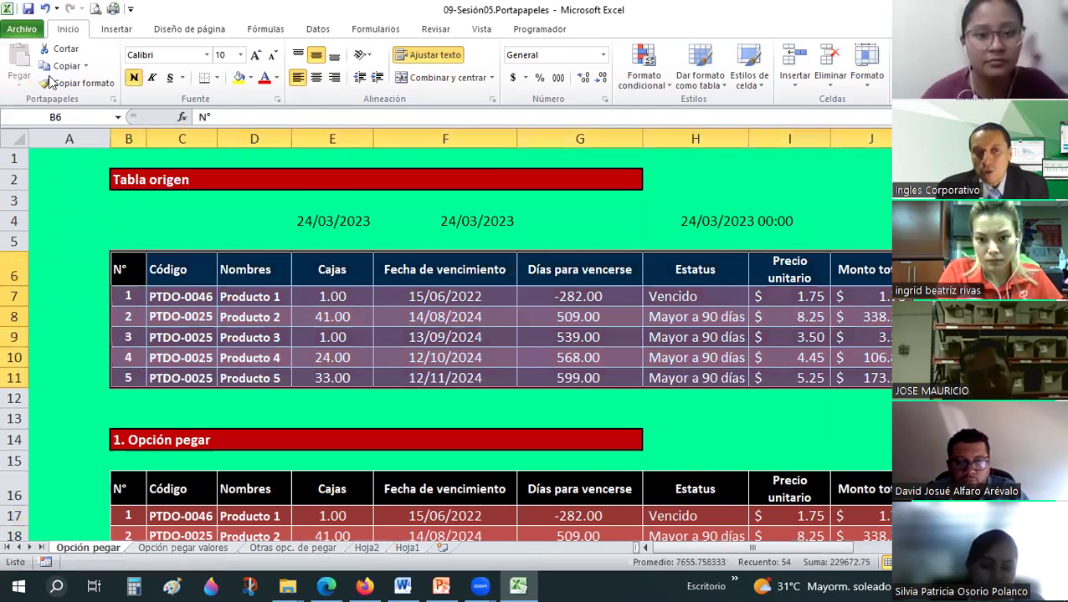
key("ctrl+c")
Clear the totals in J27:J30.
scroll(168, 274, "down", 6)
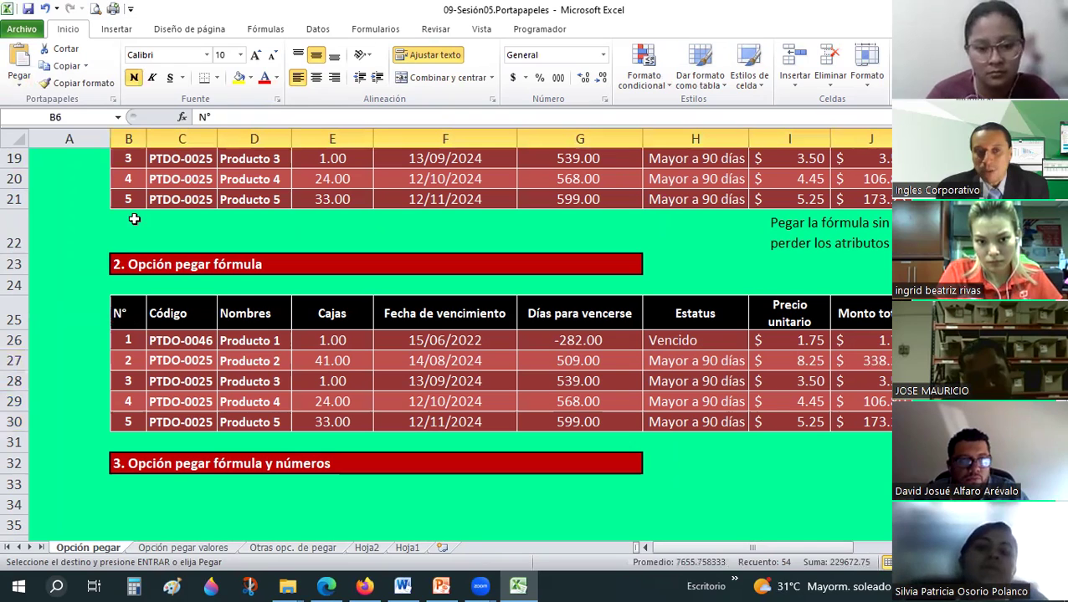
left_click_drag(119, 311, 912, 380)
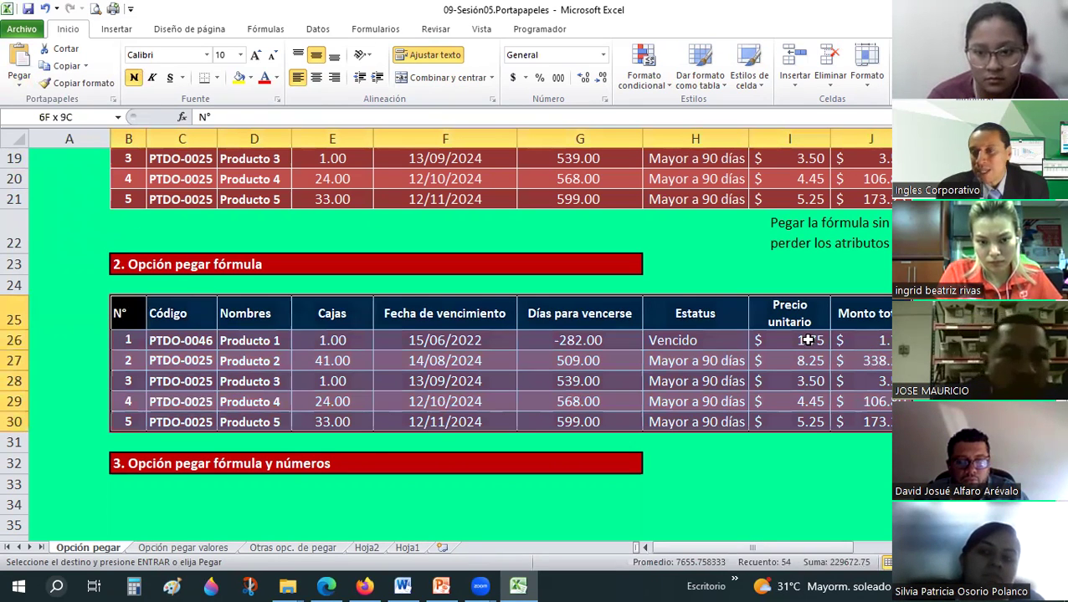
left_click(895, 360)
left_click_drag(881, 366, 878, 416)
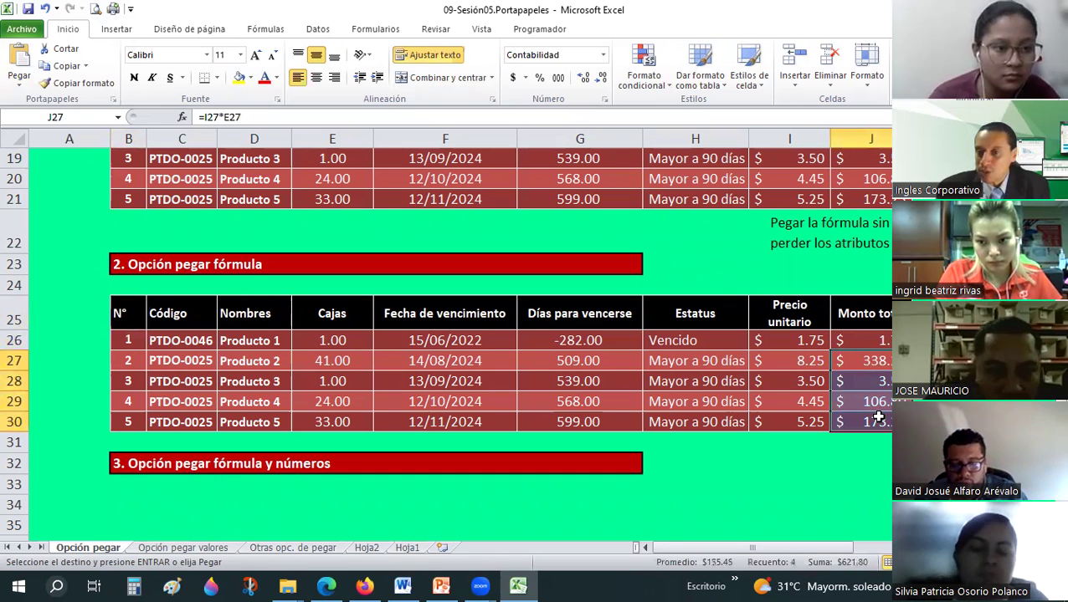
key("Delete")
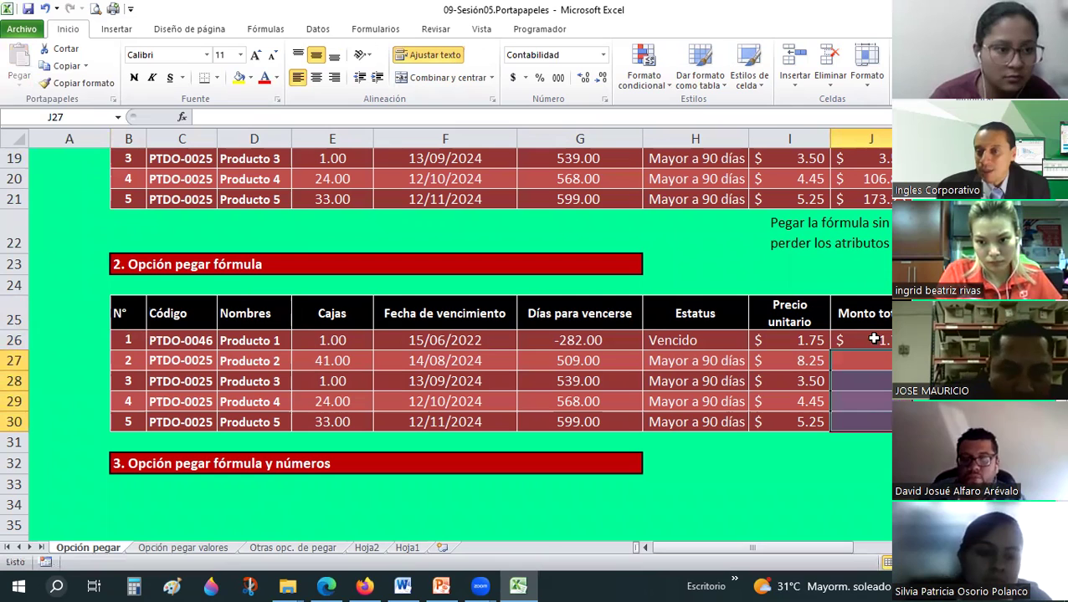
Recopy J26 and paste formulas only into J27:J30, giving 338.25 in J27.
left_click(862, 341)
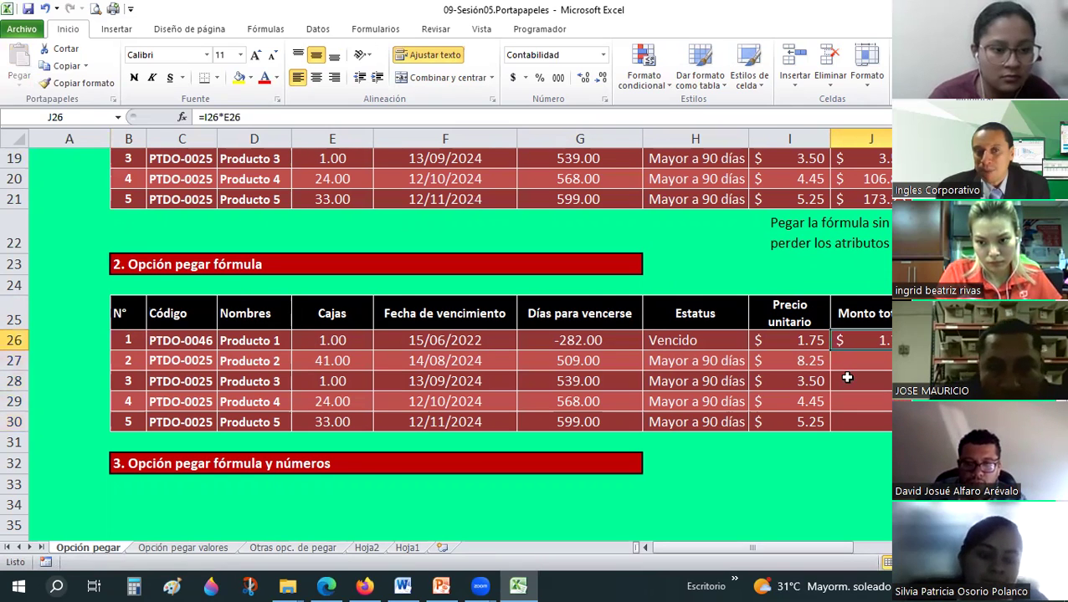
left_click(66, 66)
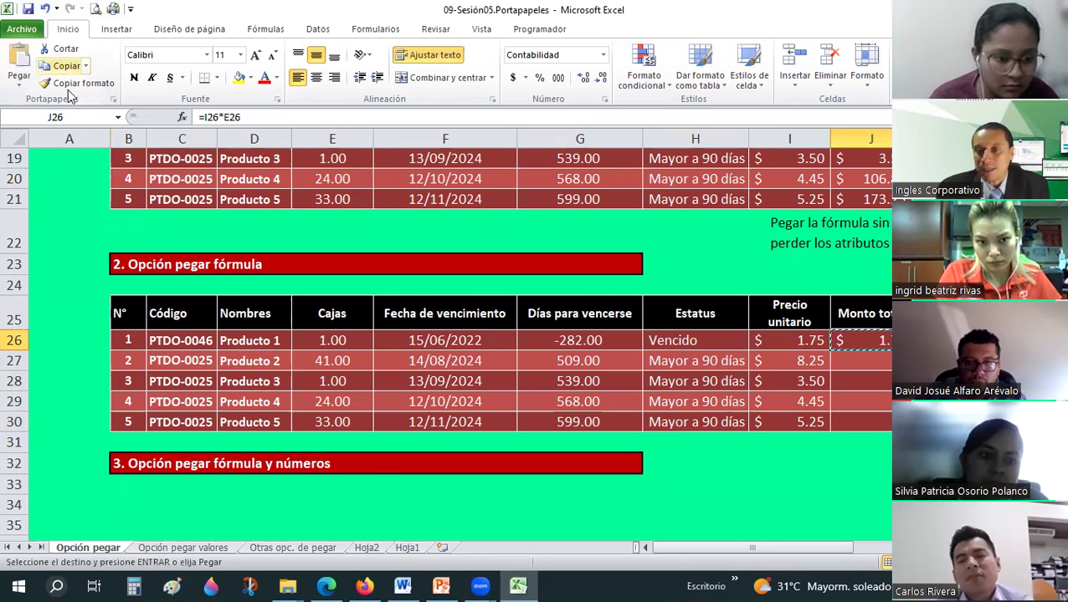
left_click(853, 362)
left_click(866, 420, "shift")
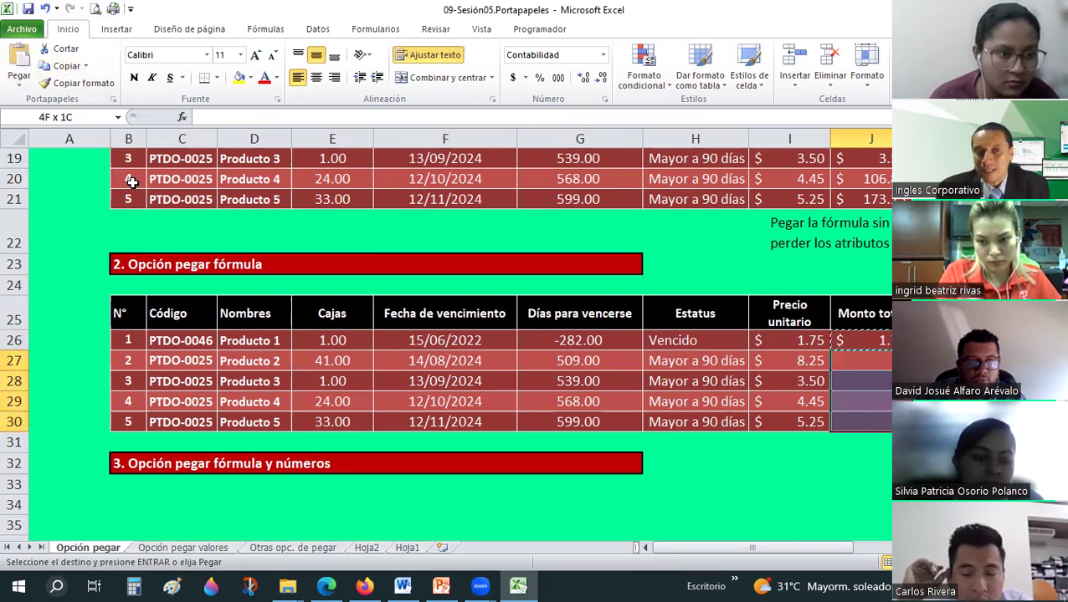
left_click(20, 79)
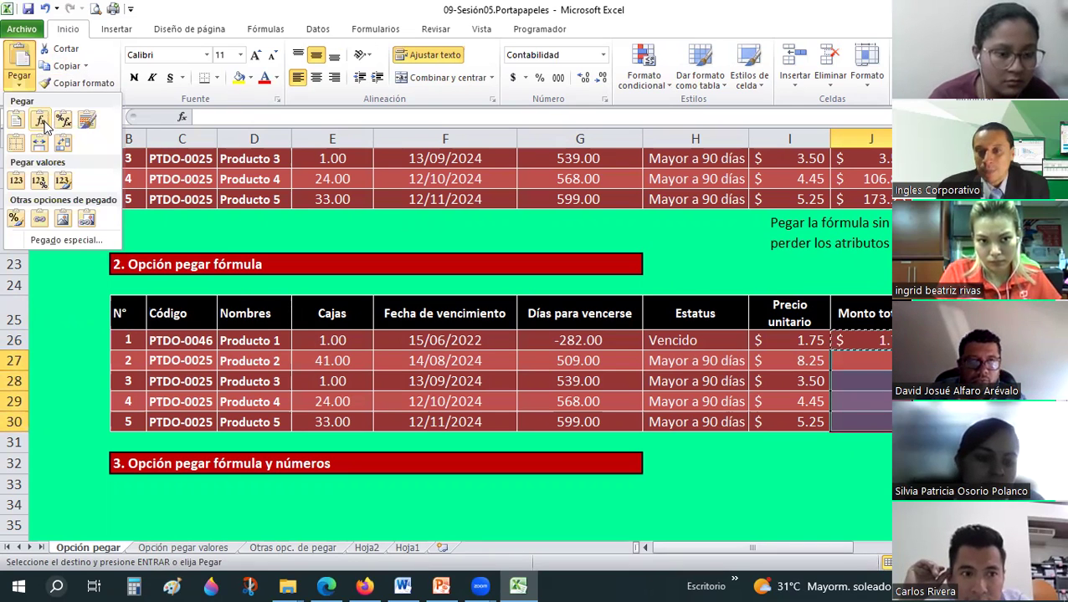
left_click(39, 119)
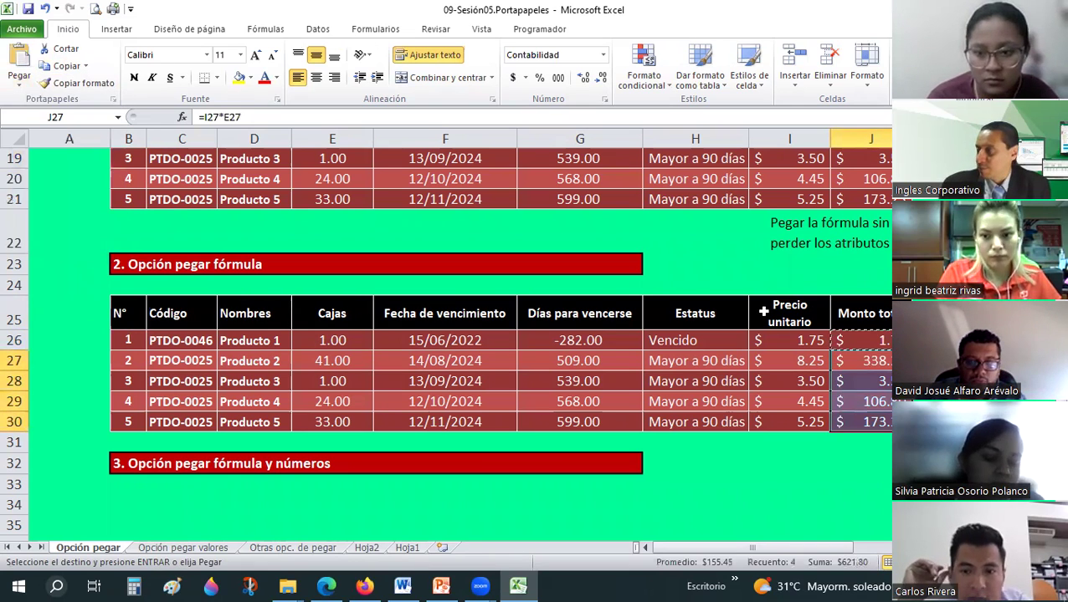
left_click(692, 339)
scroll(691, 339, "down", 2)
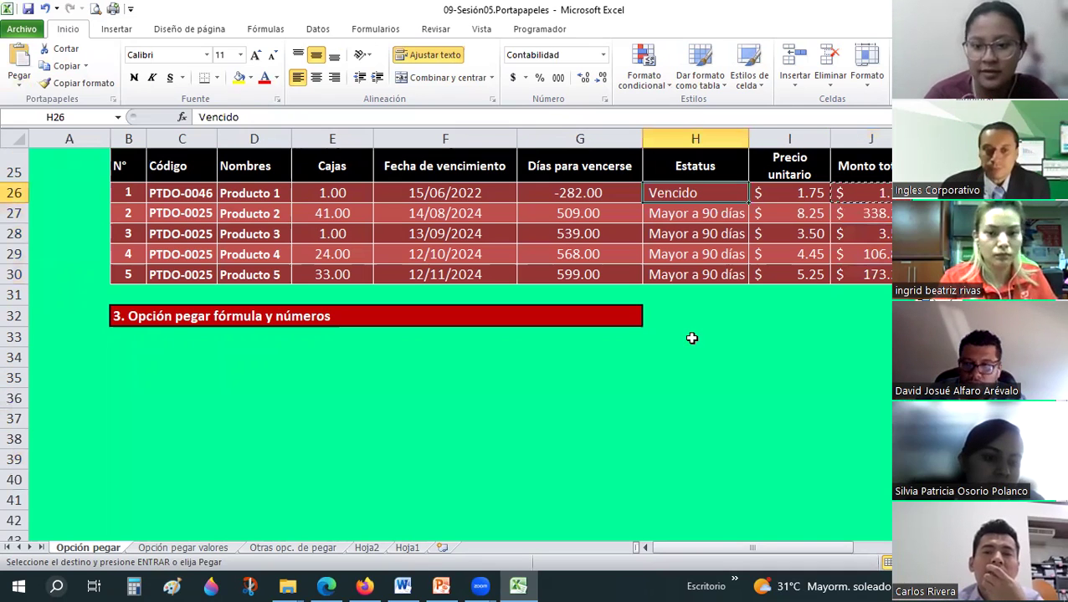
left_click(19, 79)
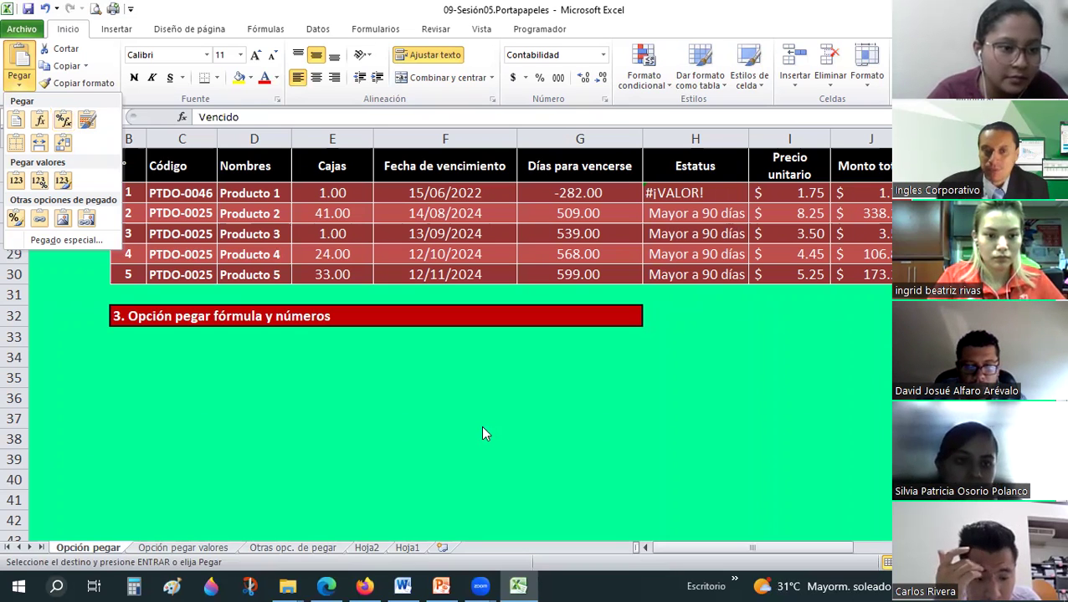
scroll(474, 386, "up", 2)
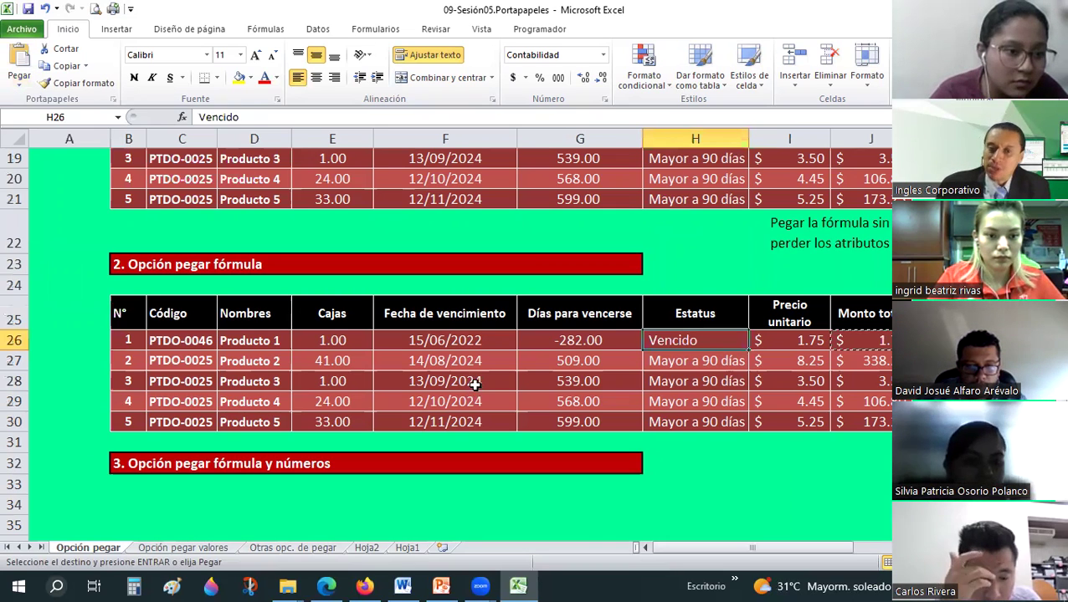
scroll(474, 385, "up", 3)
scroll(474, 385, "down", 2)
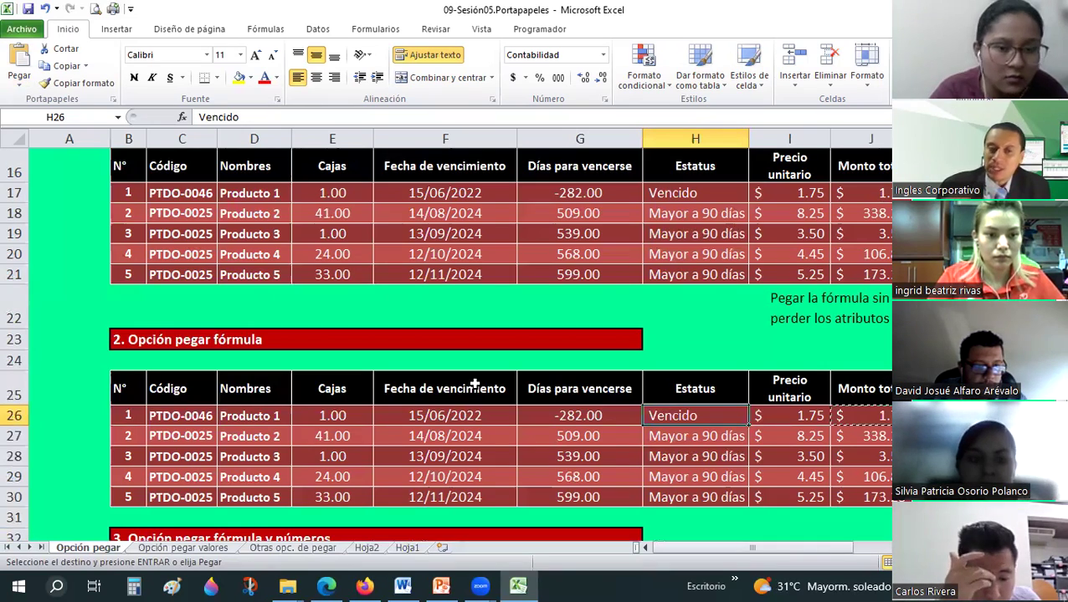
scroll(233, 444, "down", 2)
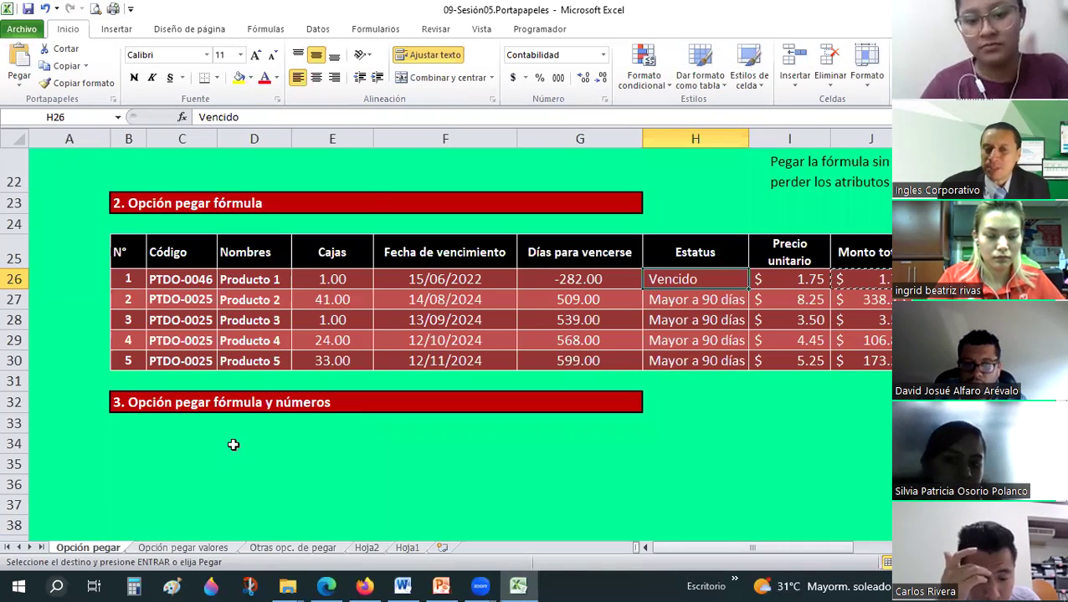
scroll(234, 444, "up", 5)
scroll(34, 156, "up", 2)
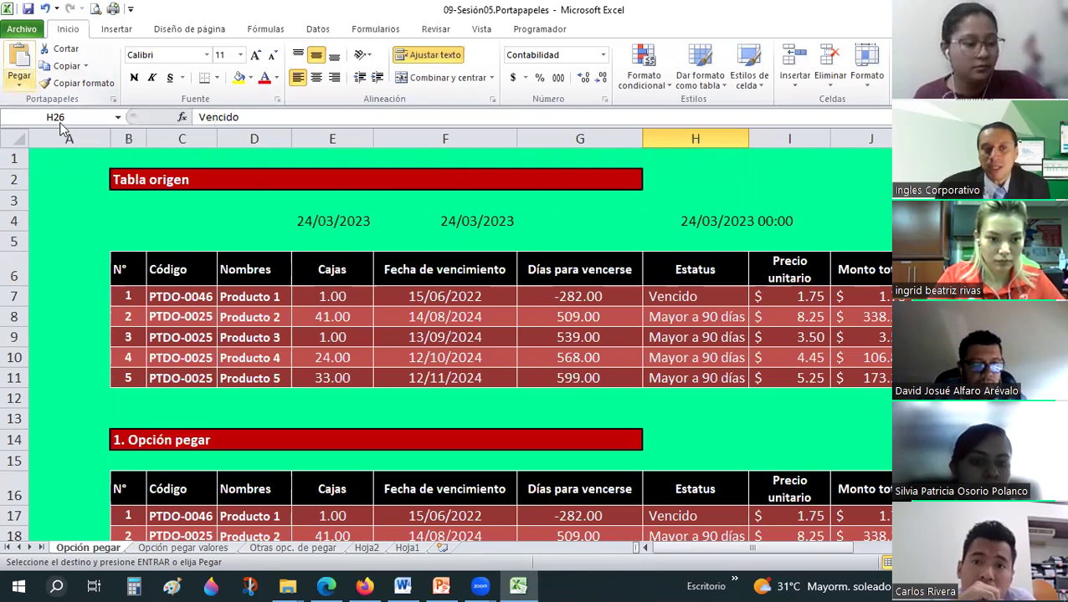
Copy the source product table B6:J11.
left_click(19, 82)
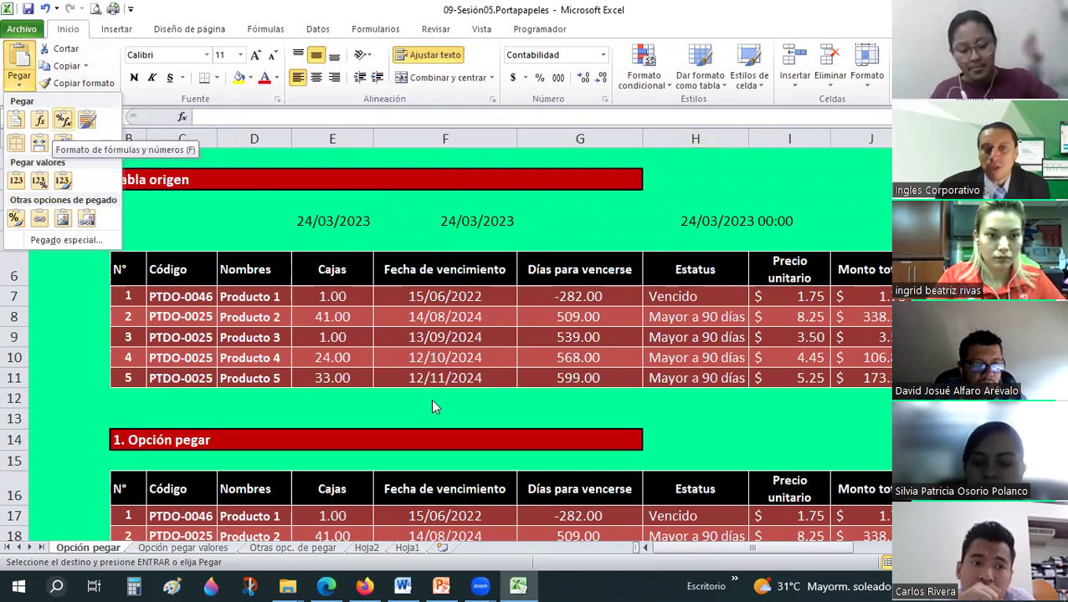
scroll(230, 309, "down", 1)
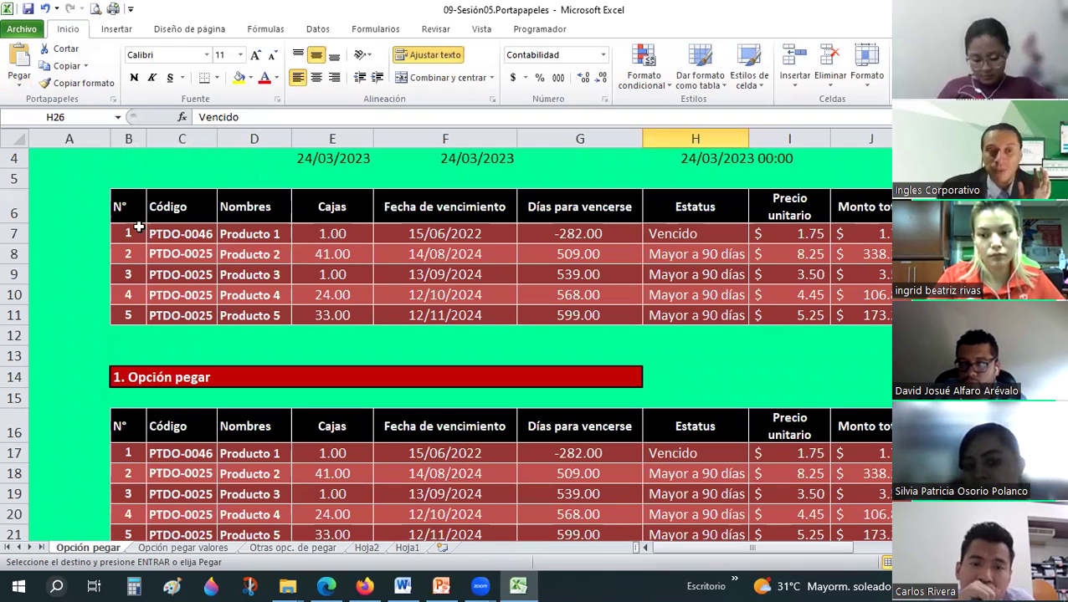
left_click_drag(130, 197, 845, 316)
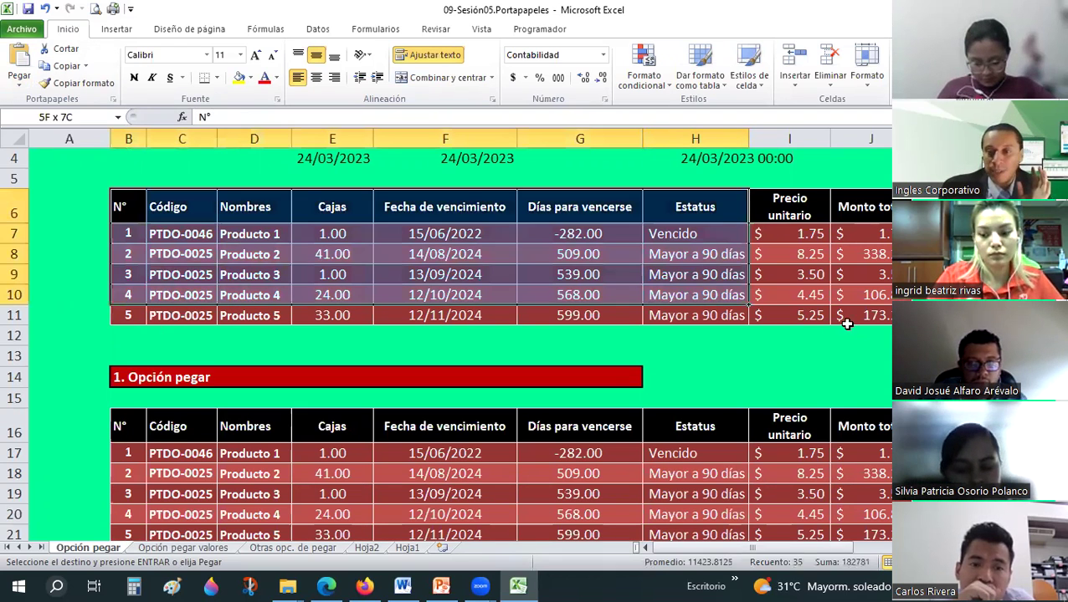
scroll(501, 276, "up", 1)
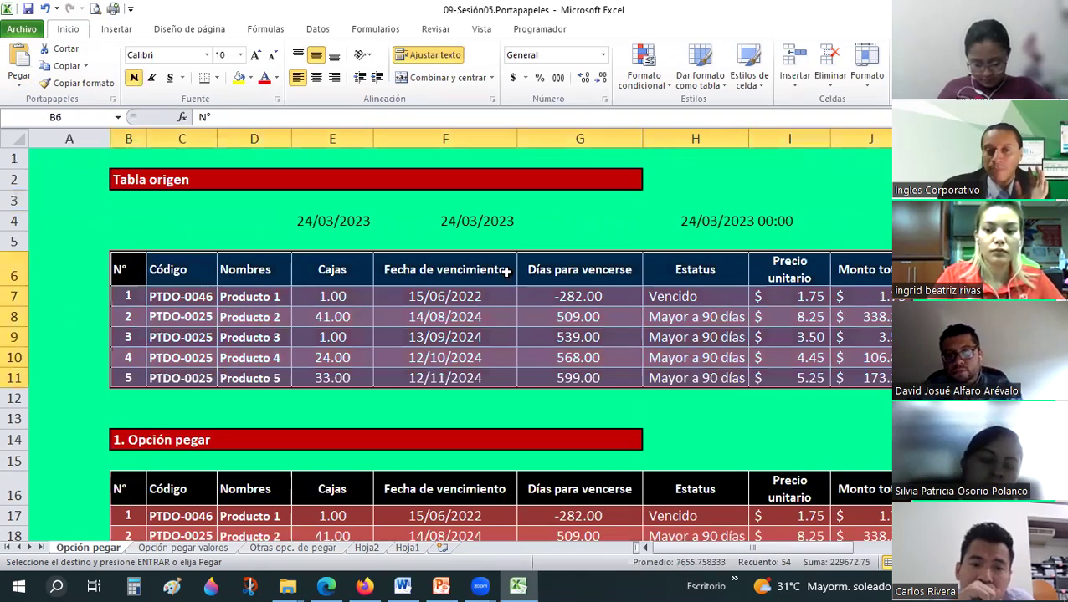
left_click(65, 66)
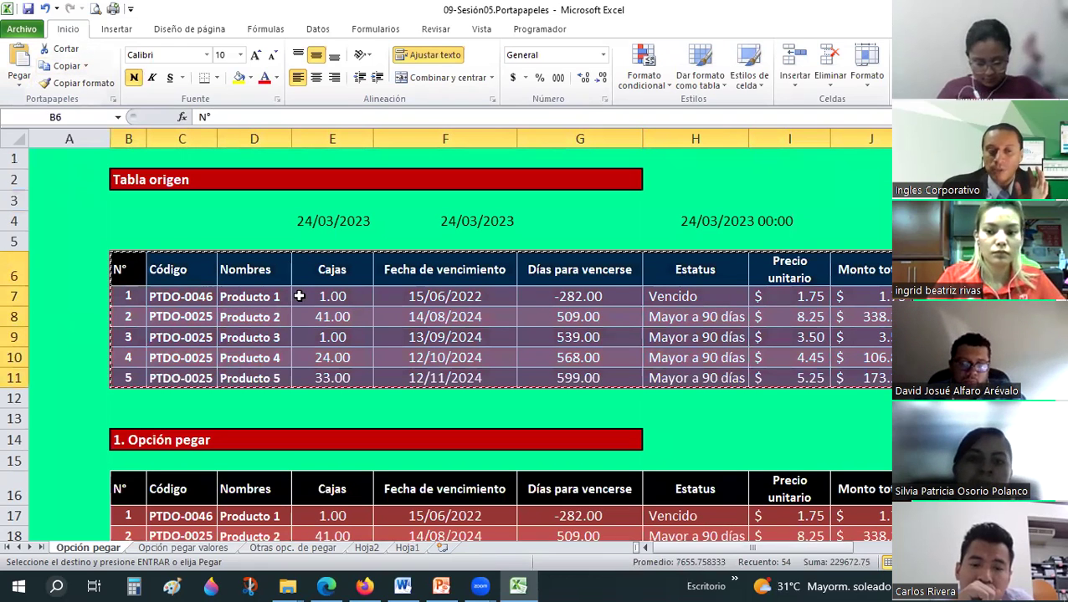
Paste it at B34 as Formato de fórmulas y números and check the column J totals.
scroll(128, 288, "down", 9)
left_click(128, 288)
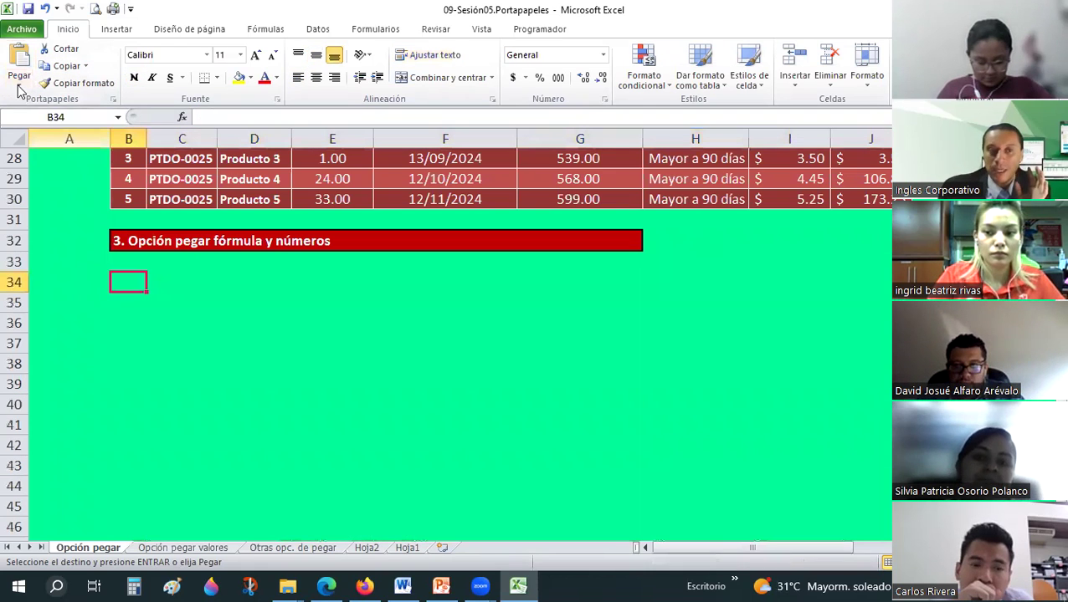
left_click(19, 82)
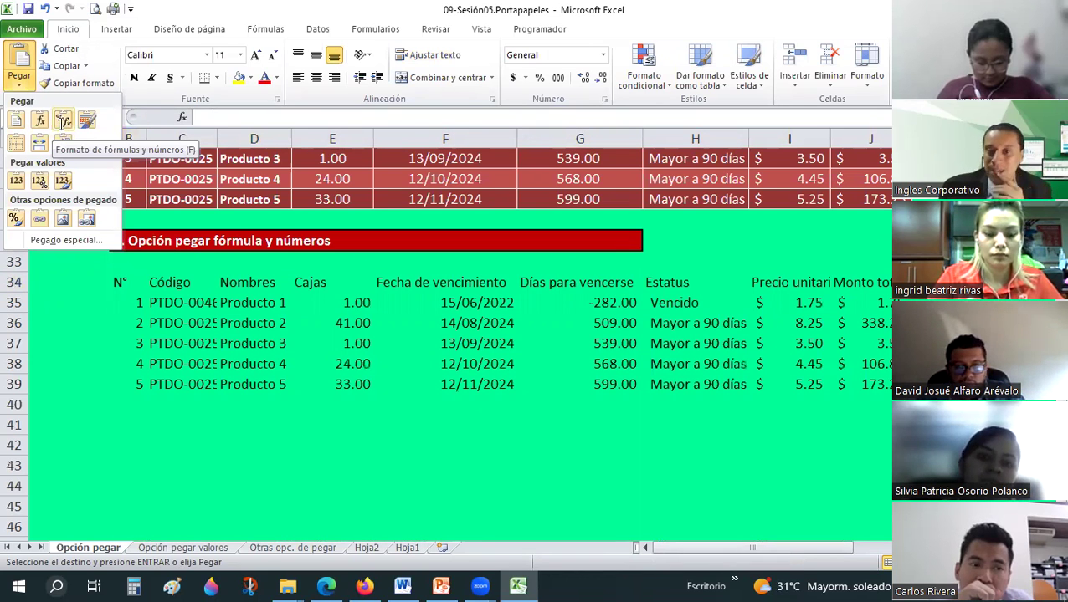
left_click(63, 122)
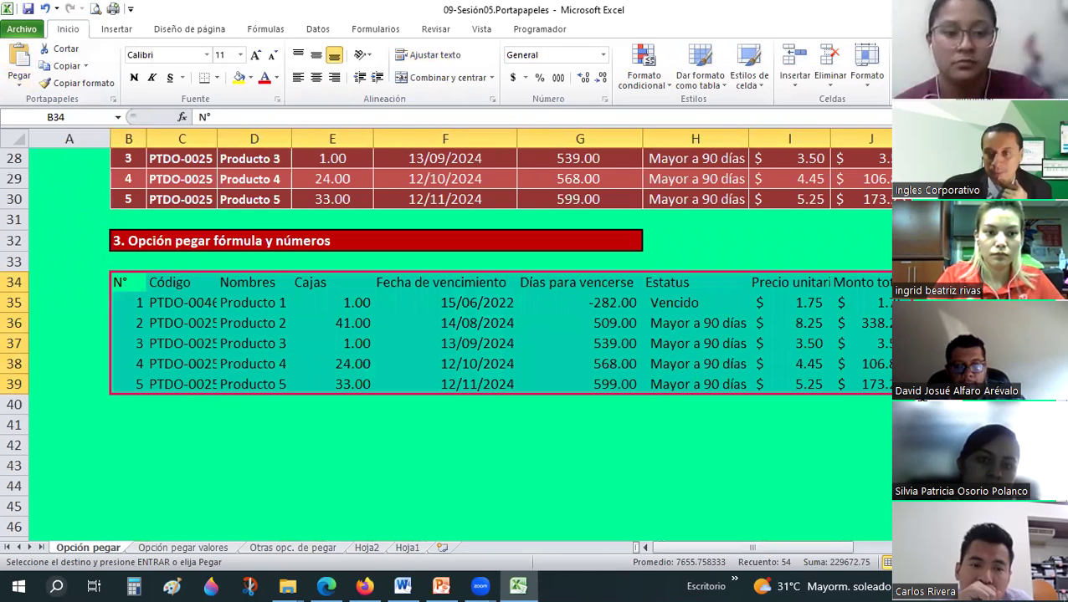
left_click(874, 303)
left_click(875, 323)
left_click(870, 384)
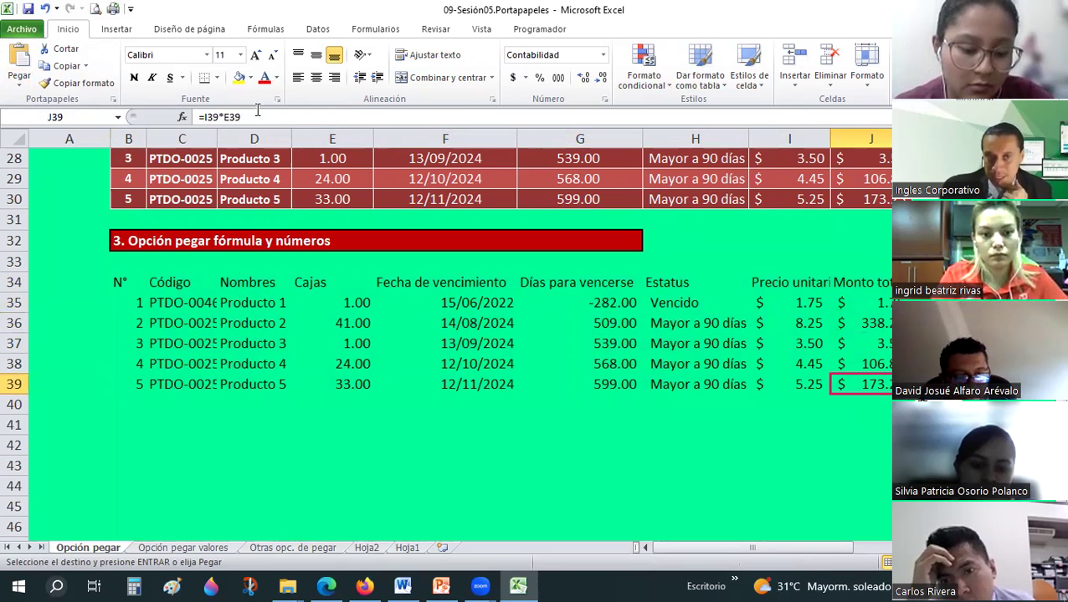
Center-align the pasted section 3 table B34:J39 and review its cells.
left_click(463, 310)
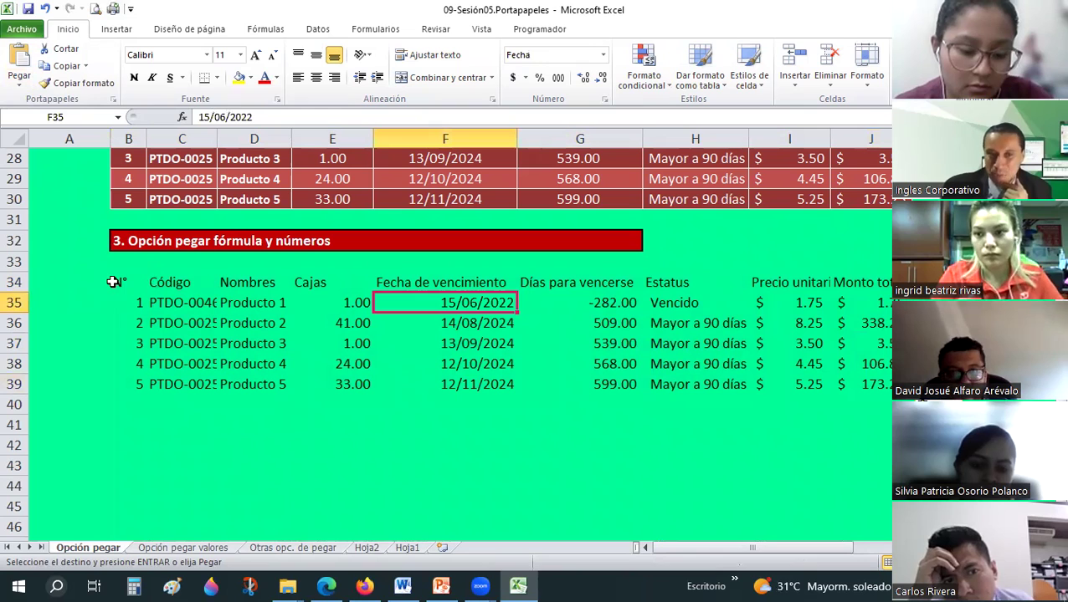
left_click_drag(120, 282, 865, 387)
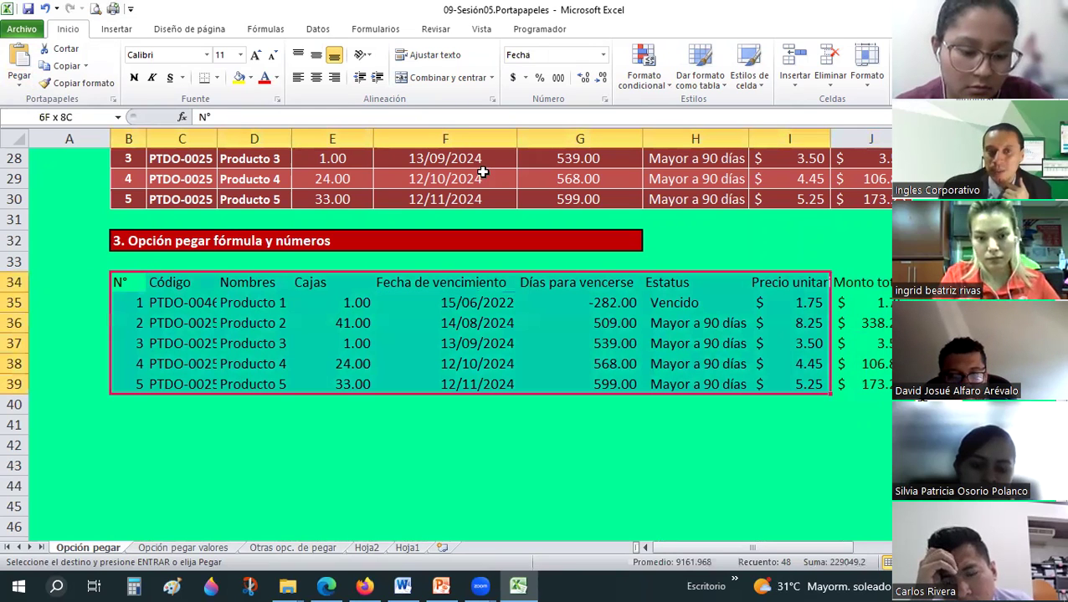
left_click(316, 77)
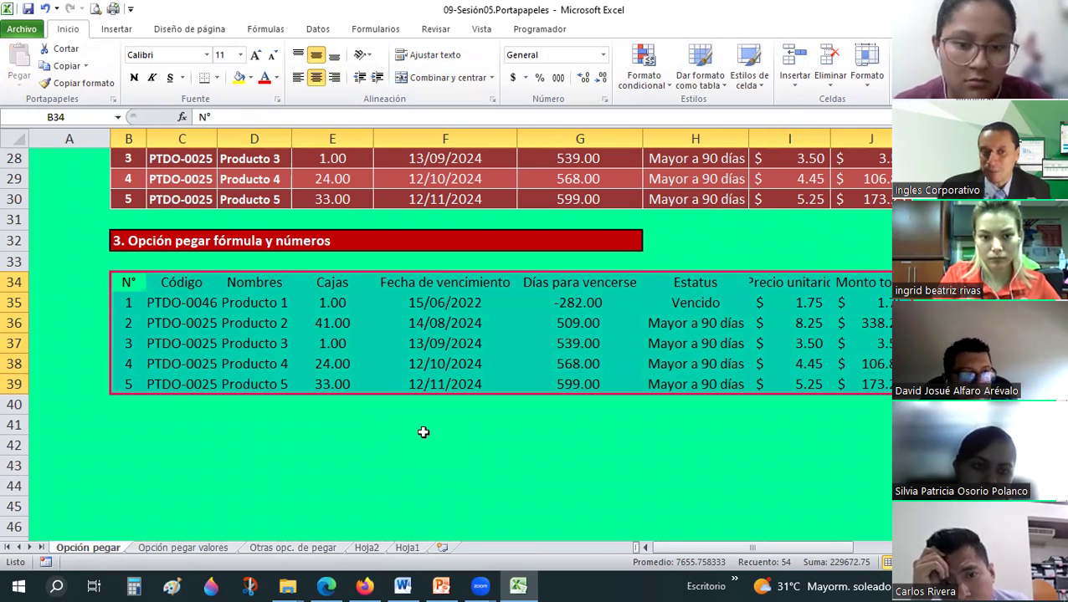
left_click(423, 432)
left_click(272, 343)
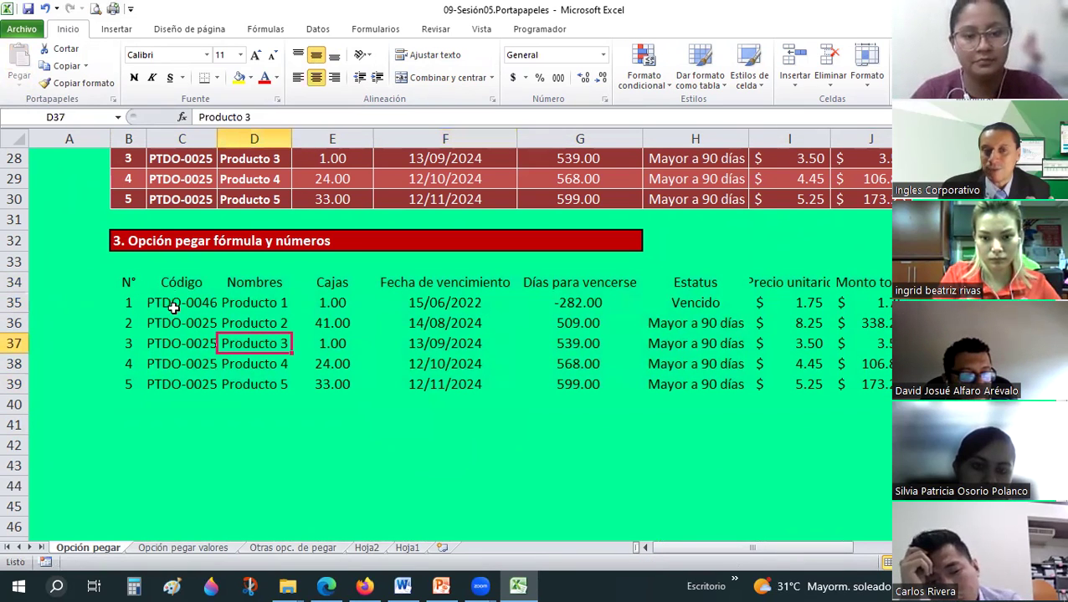
left_click(128, 282)
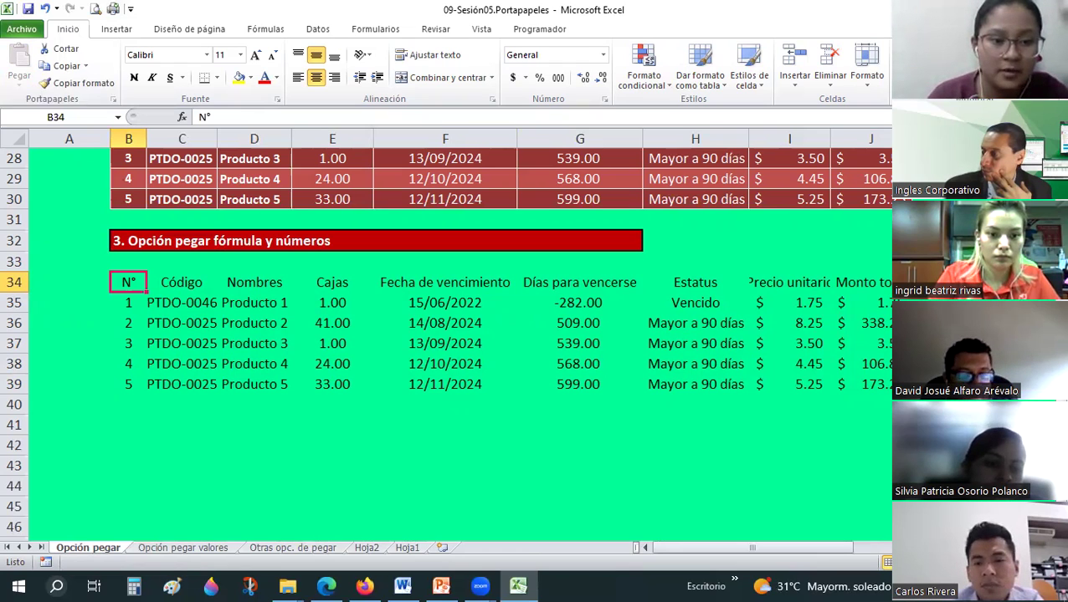
left_click(326, 585)
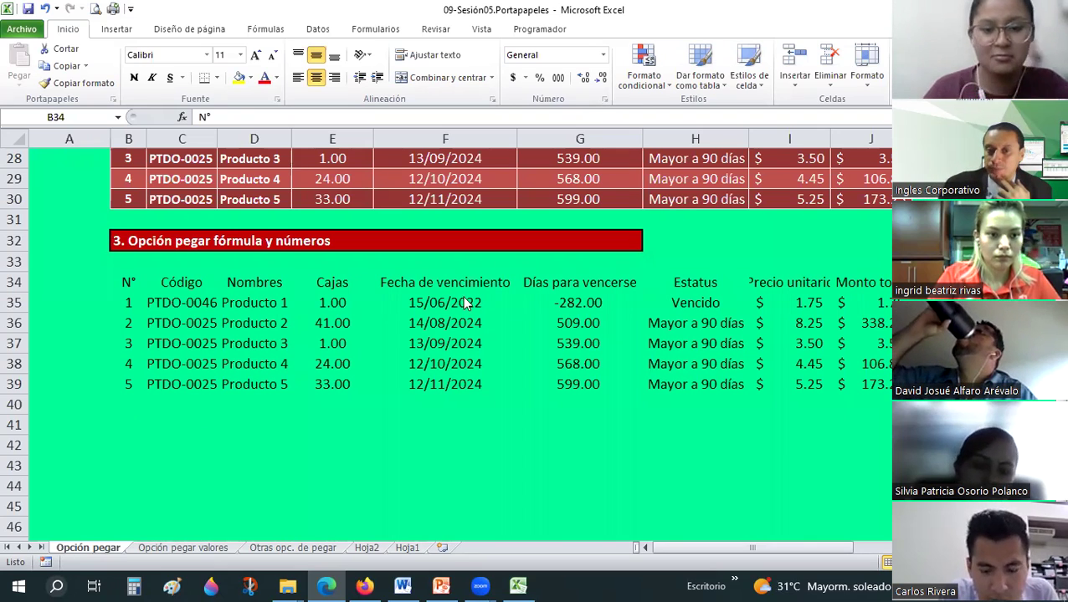
scroll(464, 299, "up", 9)
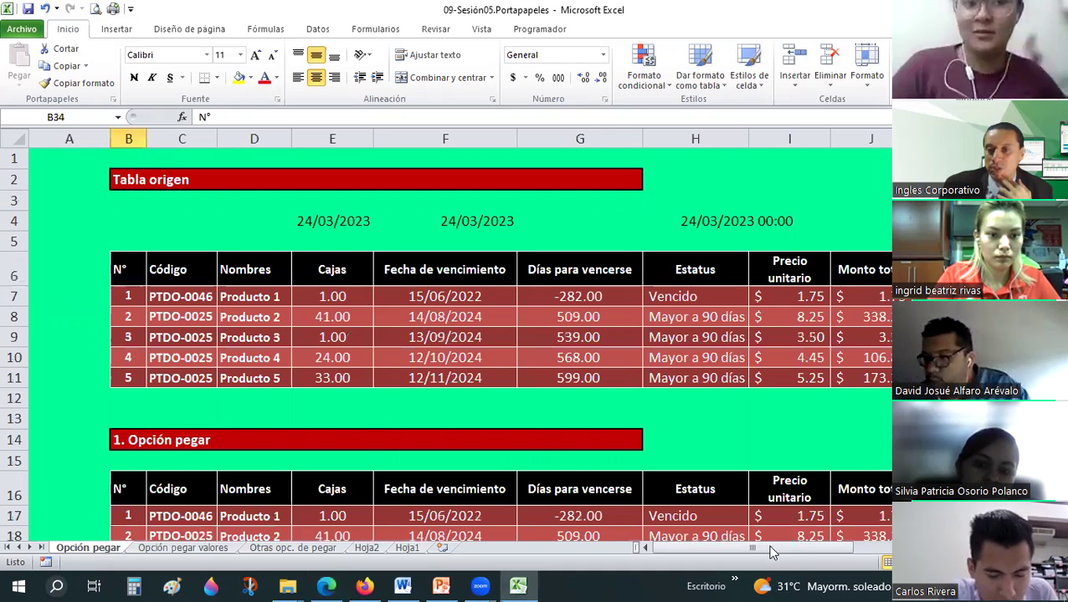
Copy the source product table B6:J11 with Ctrl+C.
scroll(706, 365, "right", 3)
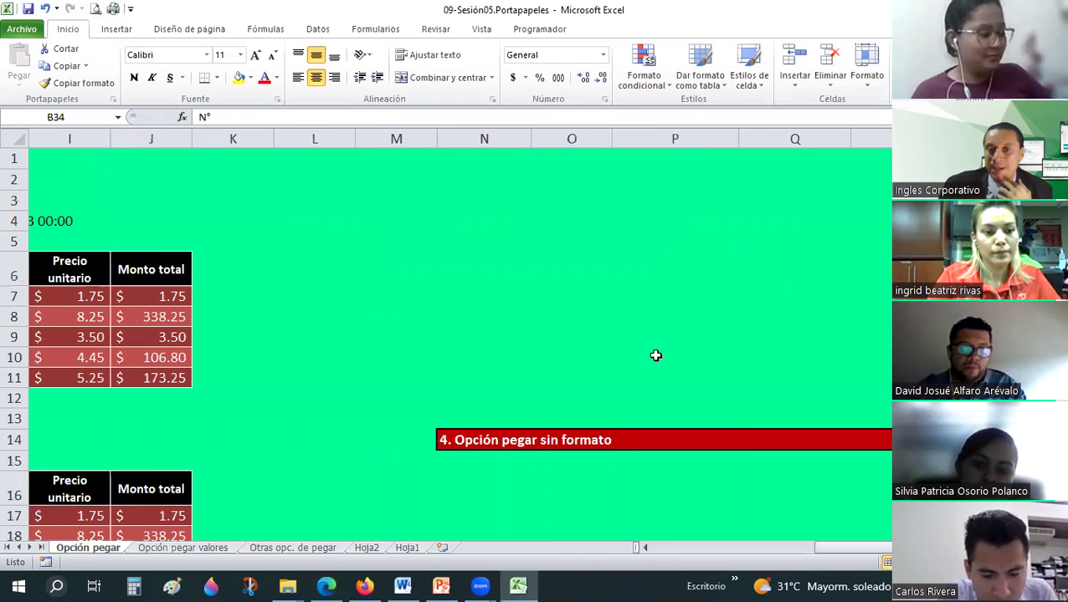
scroll(452, 279, "down", 3)
left_click(448, 295)
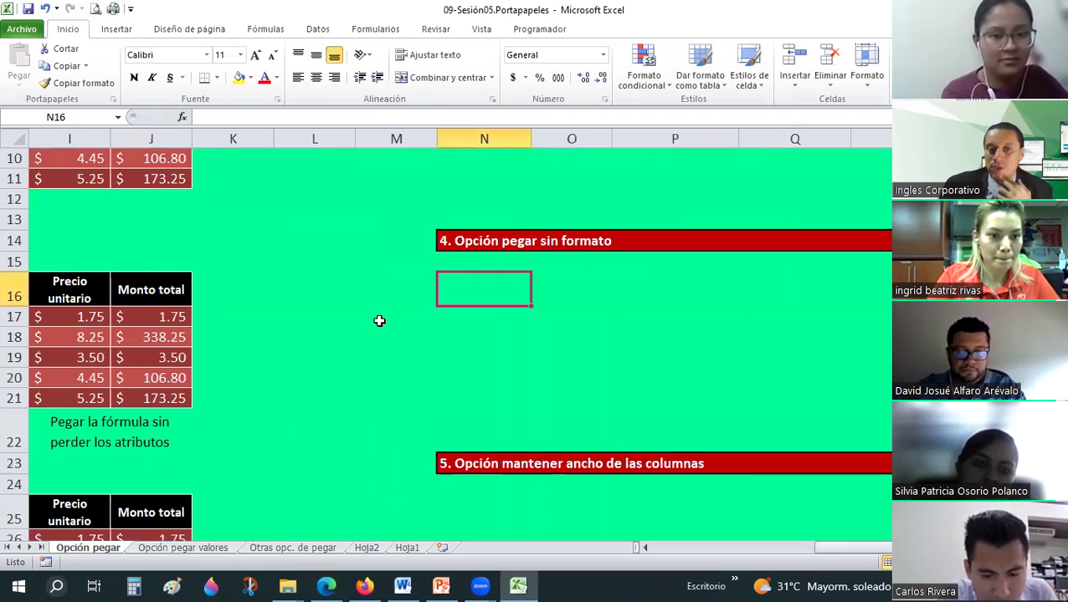
scroll(131, 253, "up", 4)
left_click(131, 259)
mouse_move(6, 383)
left_mouse_down()
mouse_move(94, 363)
mouse_move(127, 378)
left_mouse_up()
left_click(63, 83)
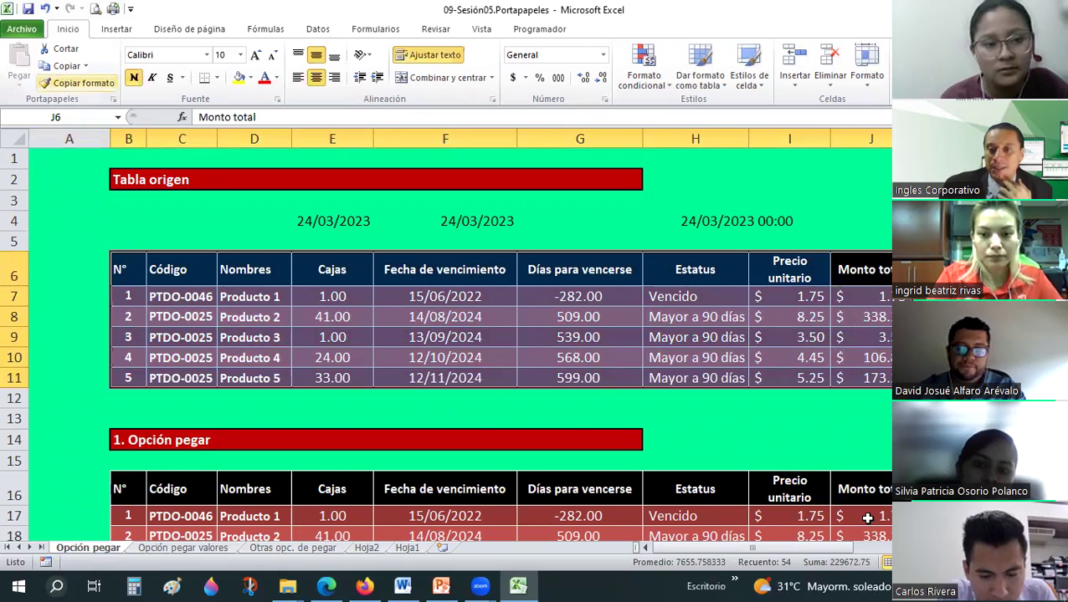
key("ctrl+c")
Paste it at N16 with Mantener formato de origen and check the Monto total formula.
left_click_drag(855, 552, 874, 550)
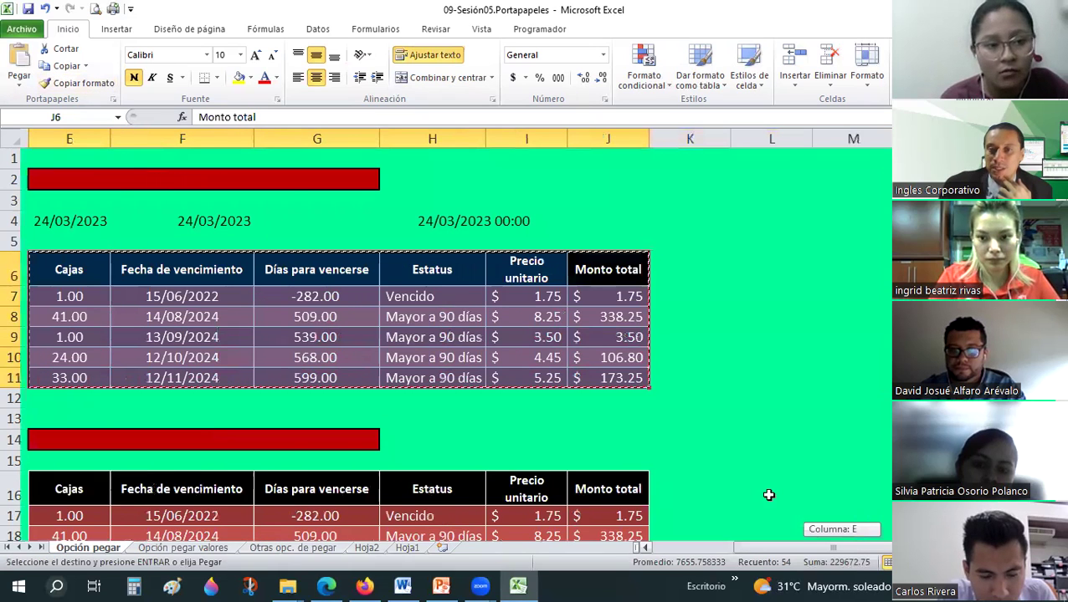
scroll(768, 495, "right", 1)
left_click(848, 479)
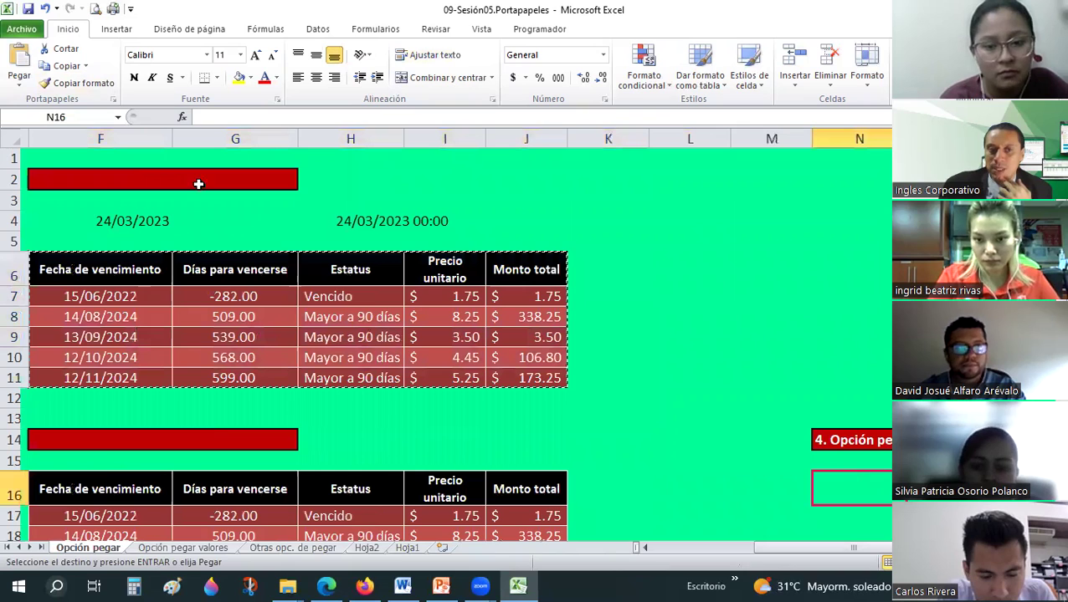
left_click(26, 81)
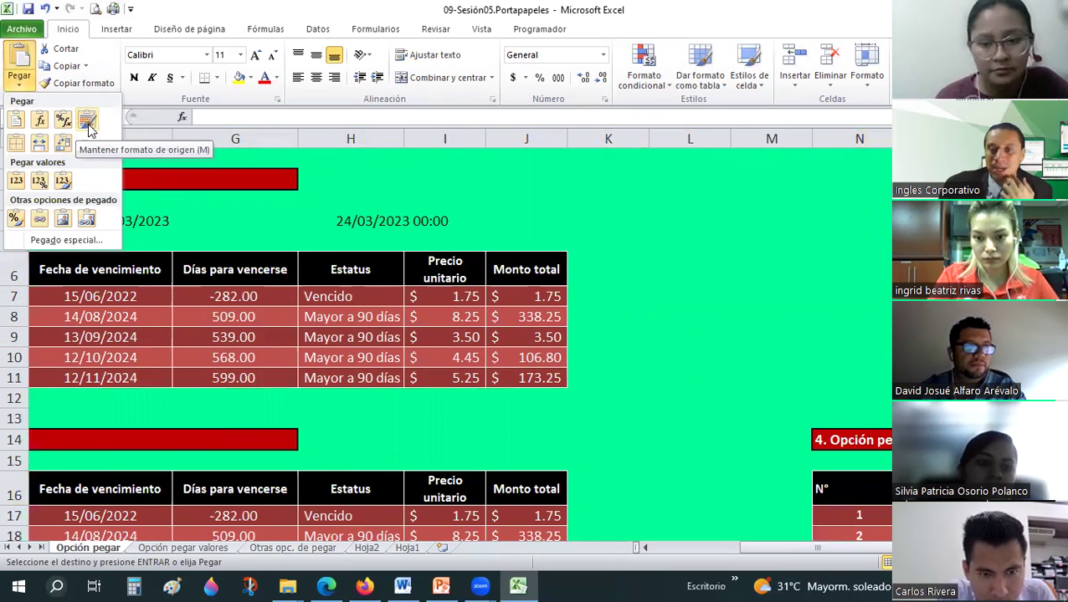
key("Return")
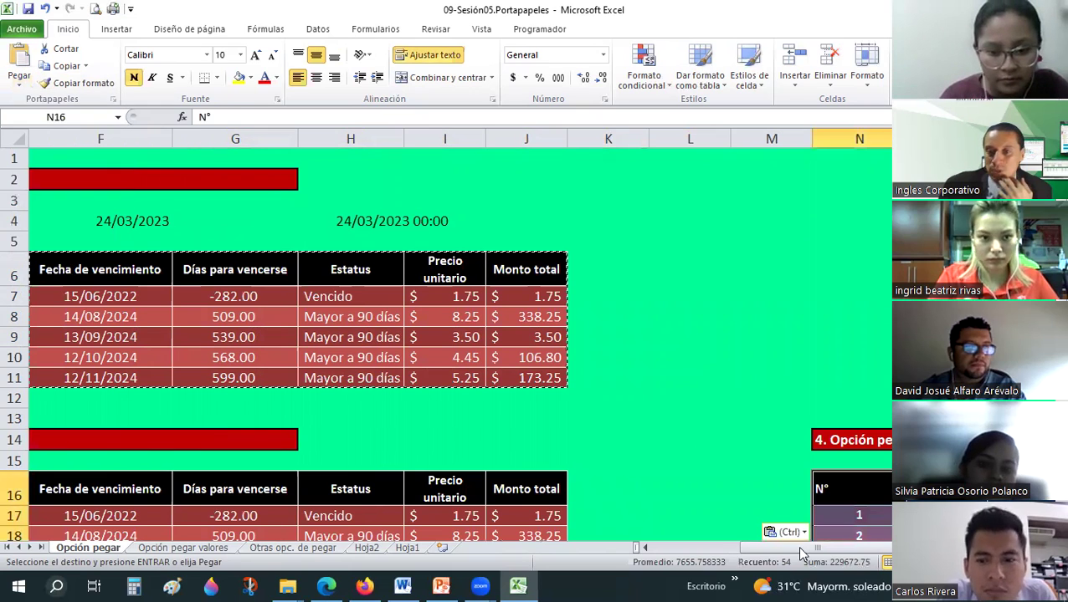
scroll(800, 552, "down", 3)
left_click_drag(800, 548, 835, 548)
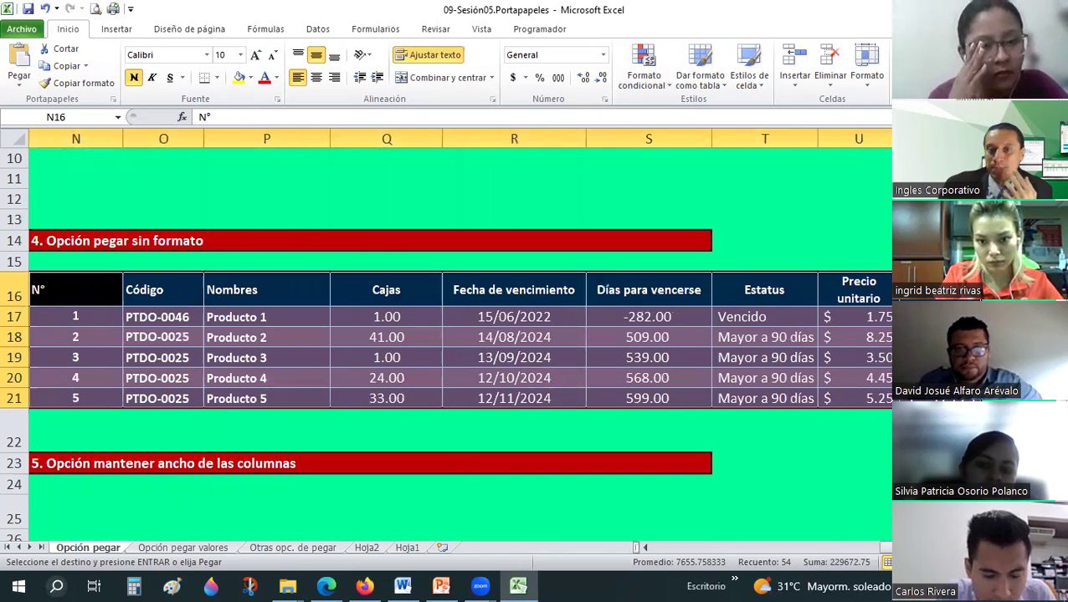
left_click(928, 316)
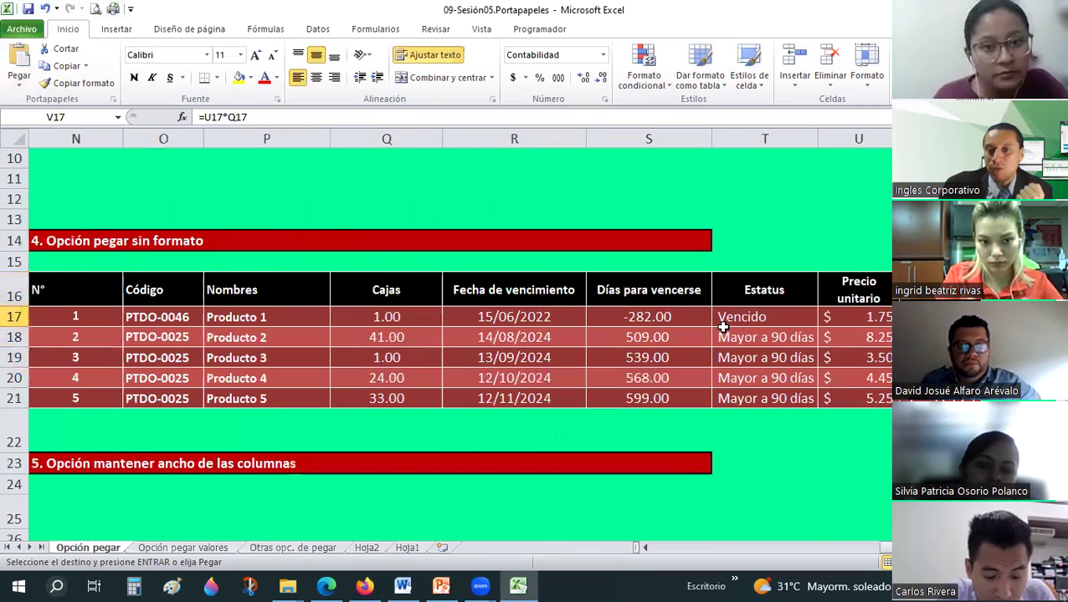
Autofit column N of the section 4 table to its N° values.
left_click(209, 316)
left_click_drag(235, 291, 886, 385)
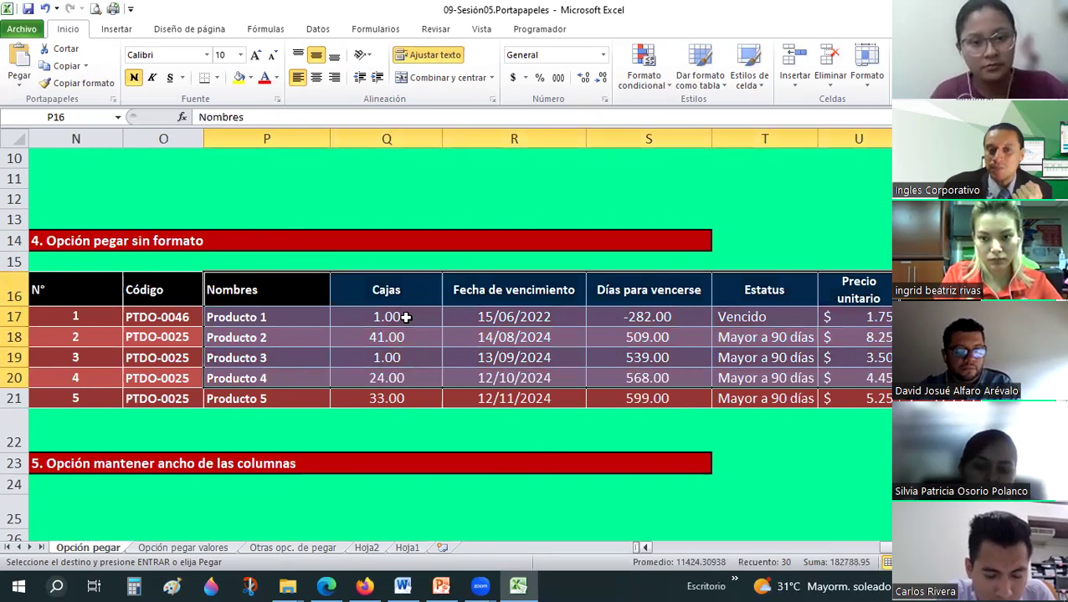
scroll(406, 317, "left", 10)
scroll(67, 272, "up", 3)
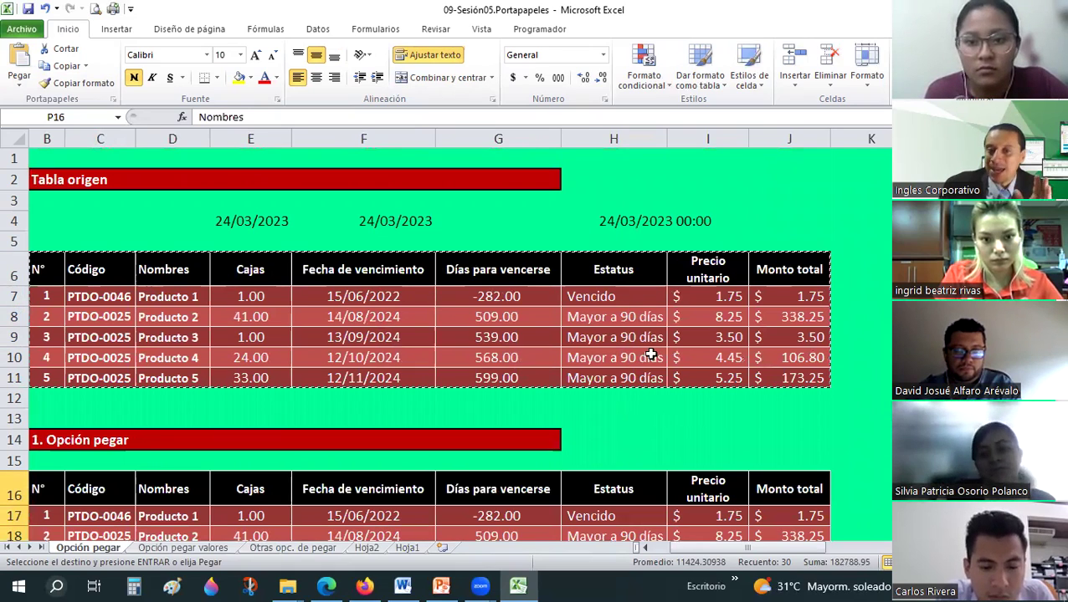
scroll(651, 355, "down", 2)
scroll(651, 354, "up", 2)
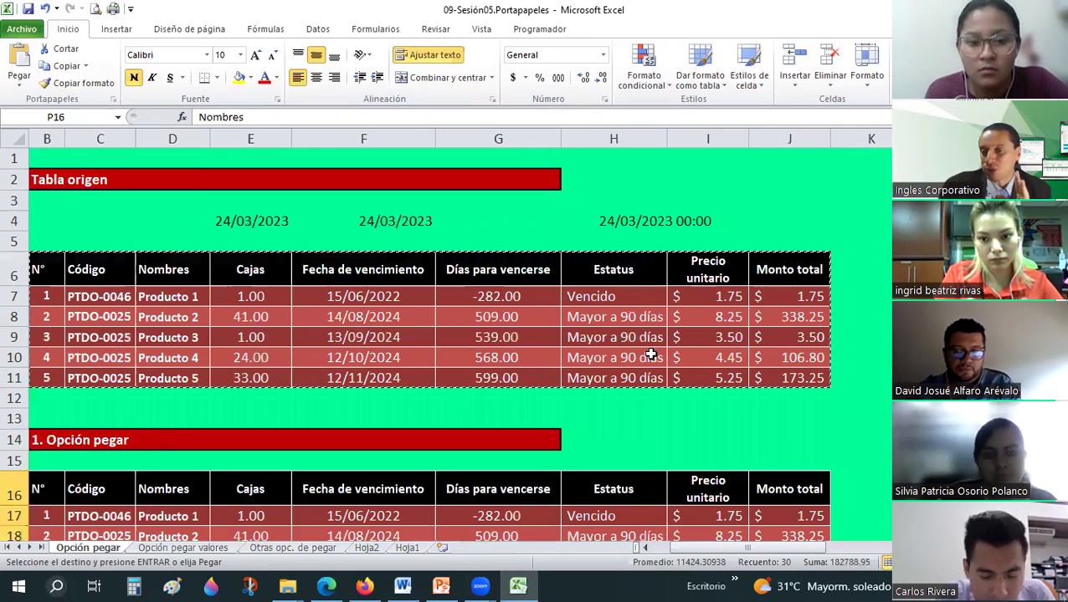
scroll(651, 355, "down", 3)
left_click_drag(787, 548, 803, 548)
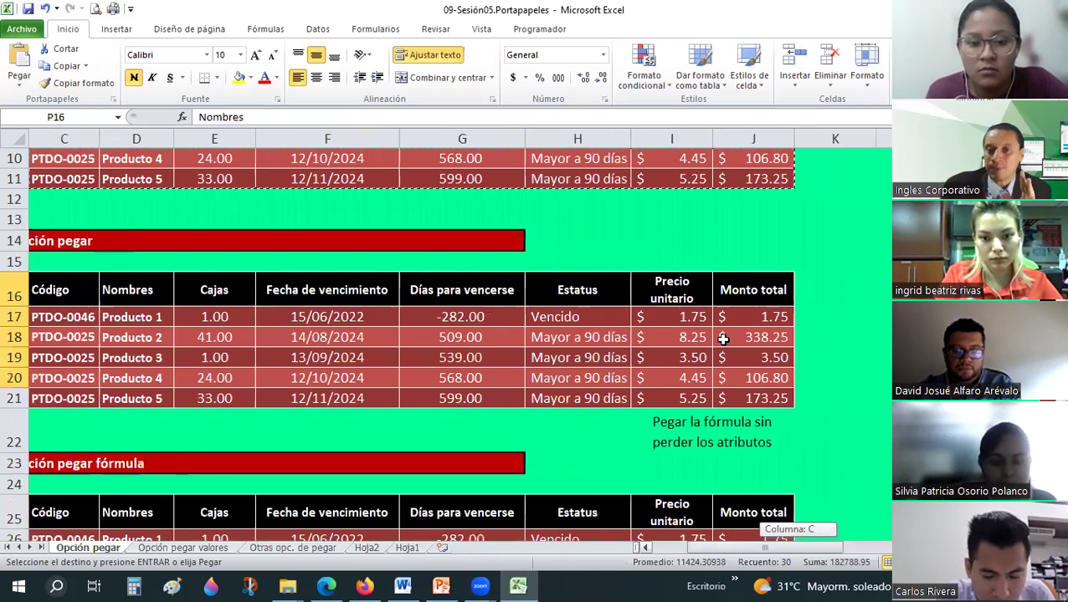
scroll(722, 338, "down", 2)
scroll(723, 338, "right", 5)
scroll(721, 338, "up", 3)
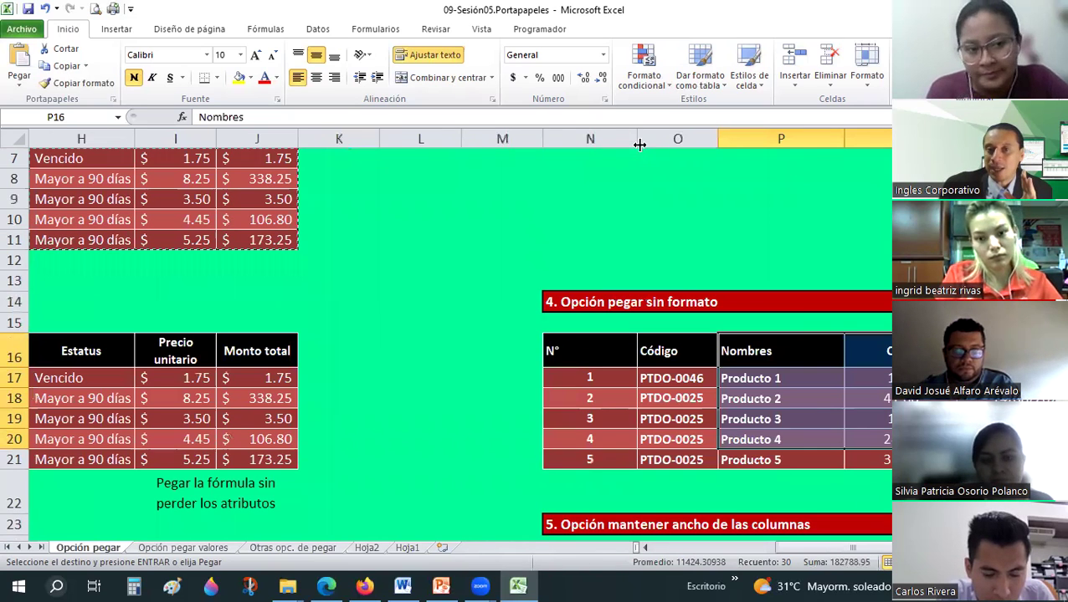
left_click_drag(633, 144, 628, 143)
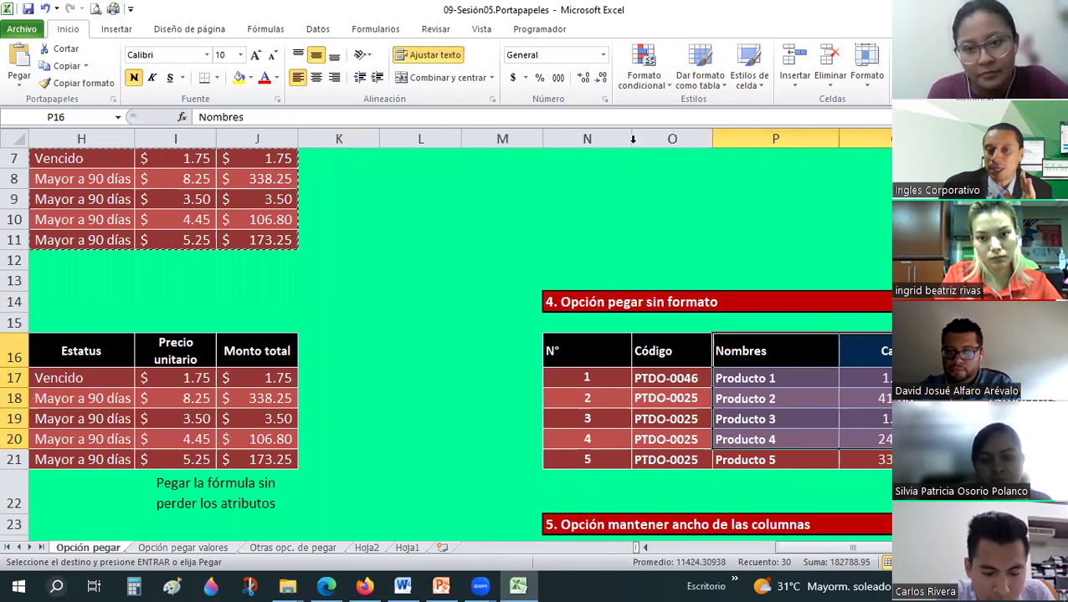
double_click(633, 140)
left_click(597, 398)
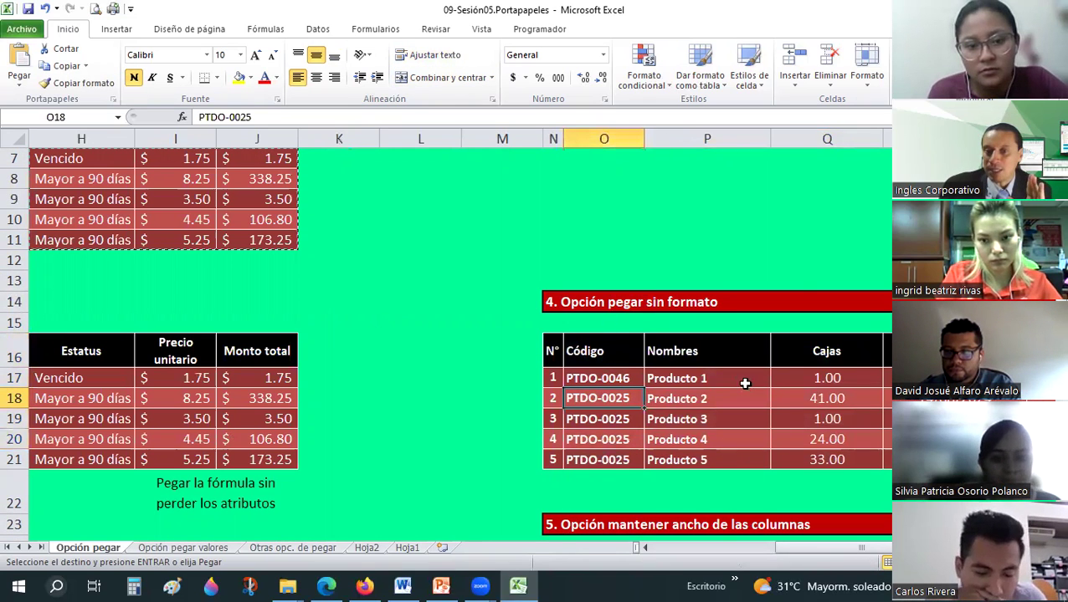
Adjust the Nombres column and neighboring column widths to fit their contents.
left_click_drag(772, 137, 771, 137)
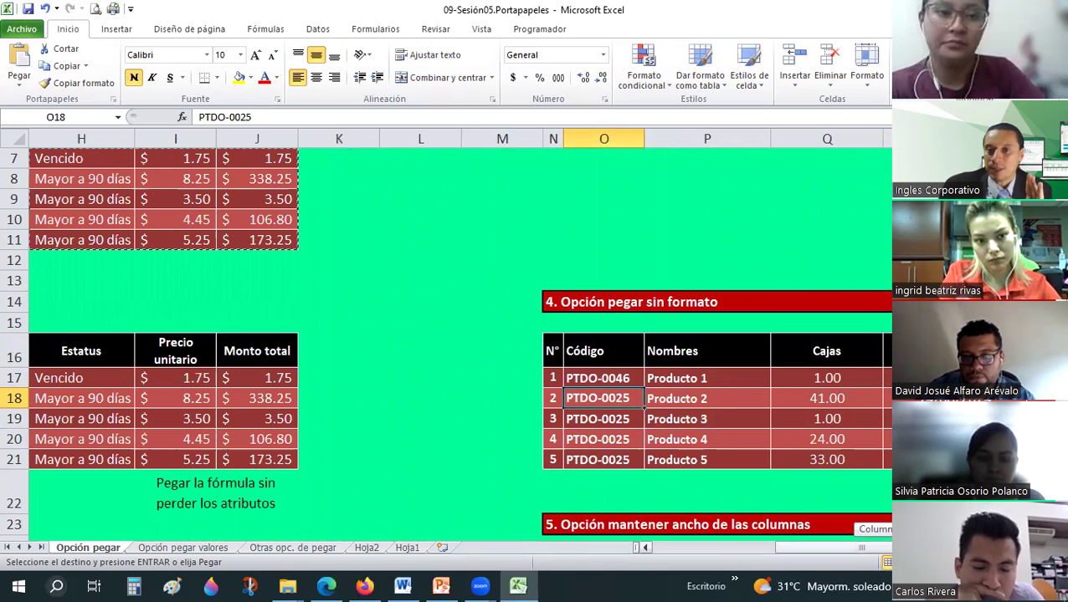
left_click_drag(870, 547, 880, 547)
left_click_drag(757, 139, 757, 139)
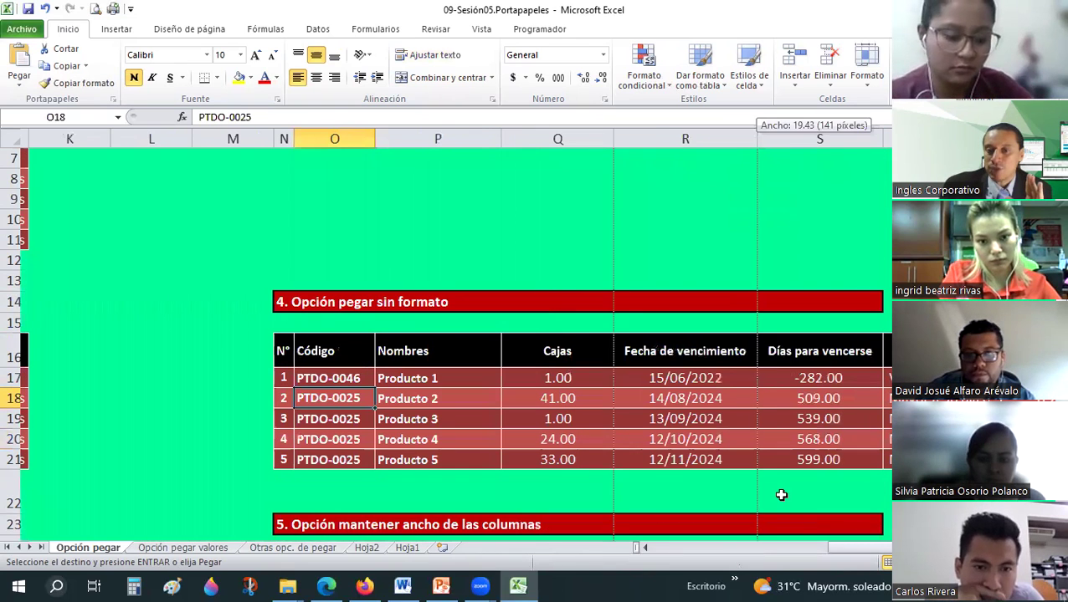
scroll(317, 344, "left", 5)
scroll(317, 344, "up", 1)
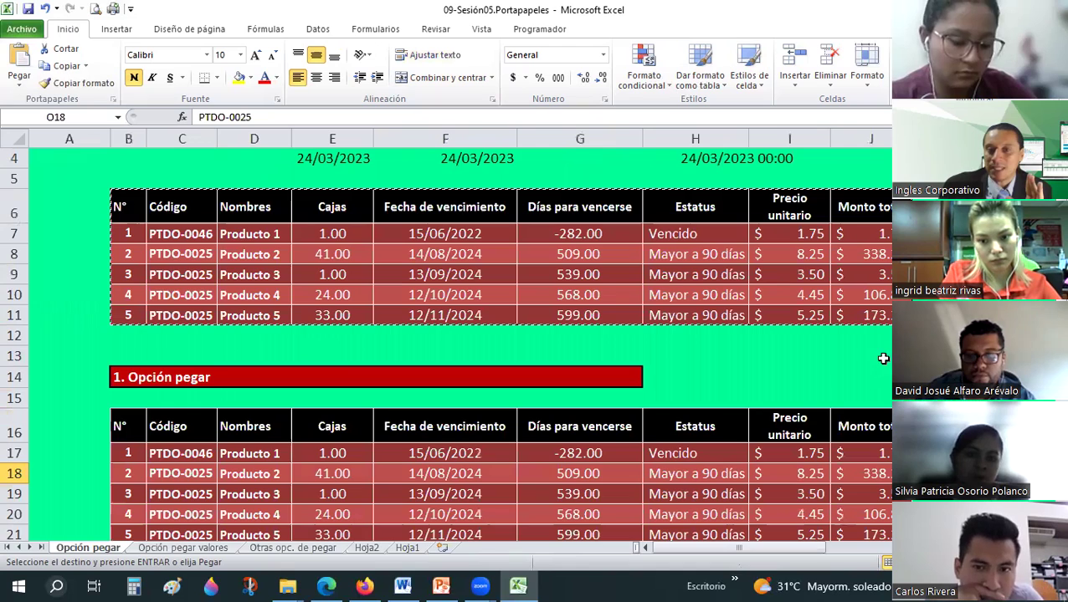
scroll(882, 358, "up", 1)
left_click_drag(794, 550, 883, 345)
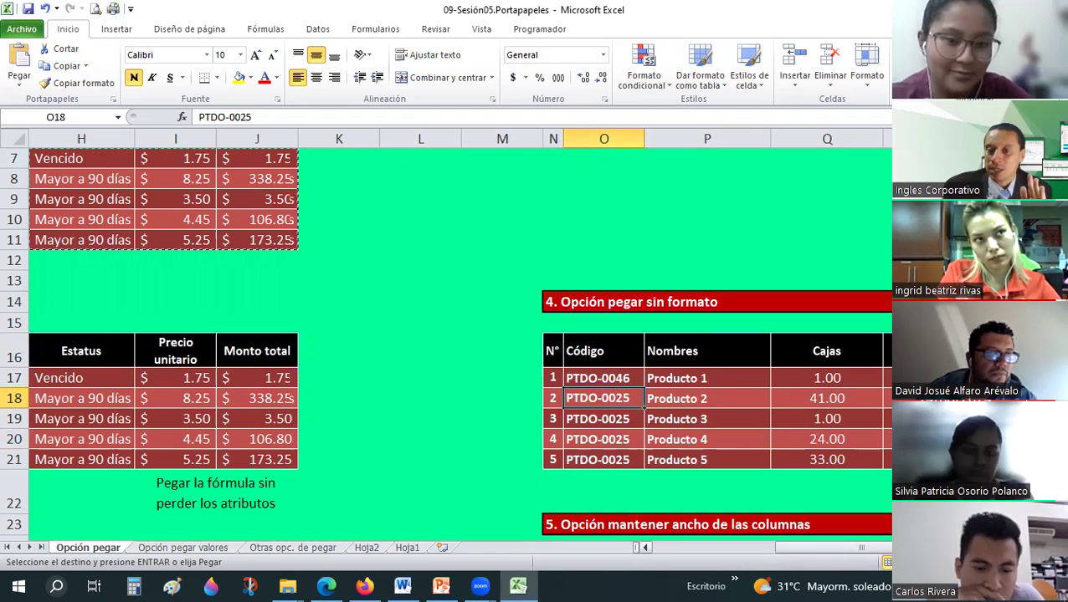
scroll(402, 312, "right", 5)
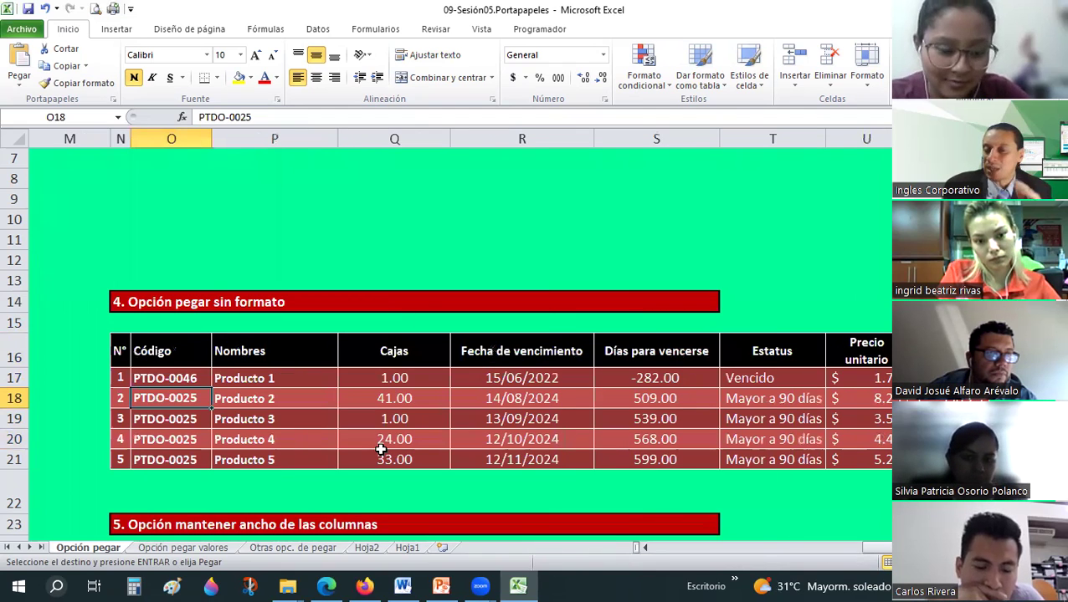
scroll(560, 394, "down", 2)
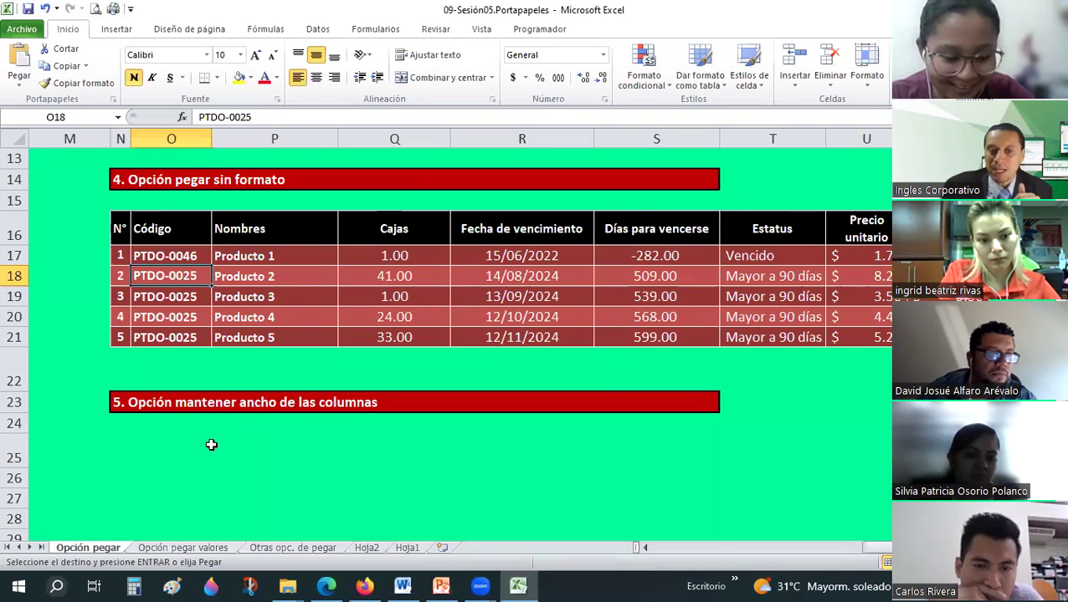
Select the source table and locate the section 5 and transpose paste areas.
left_click(121, 458)
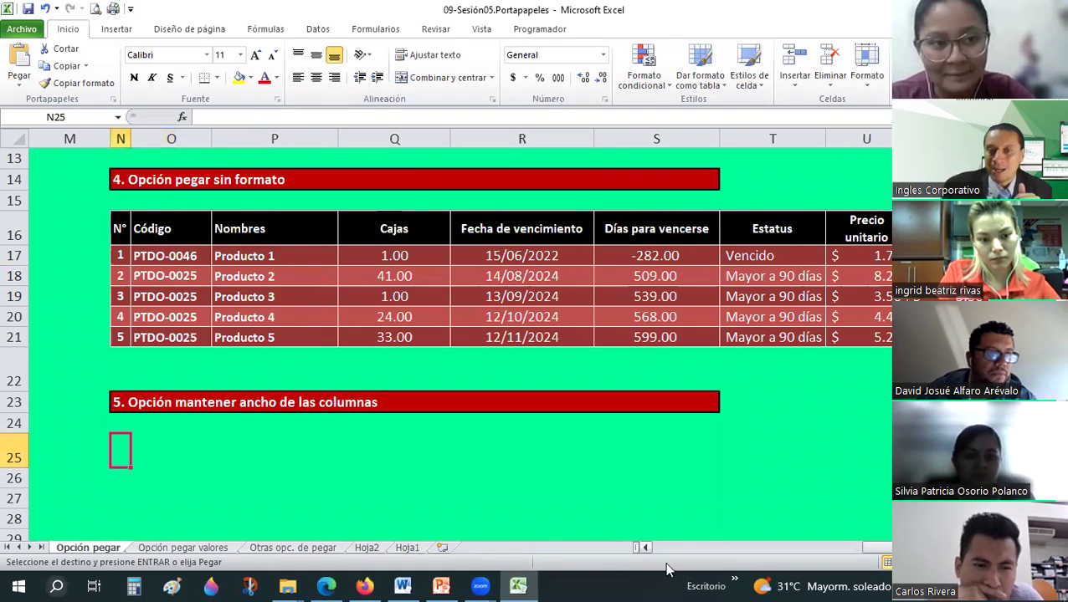
scroll(205, 350, "left", 5)
scroll(205, 349, "up", 4)
left_click_drag(104, 255, 879, 374)
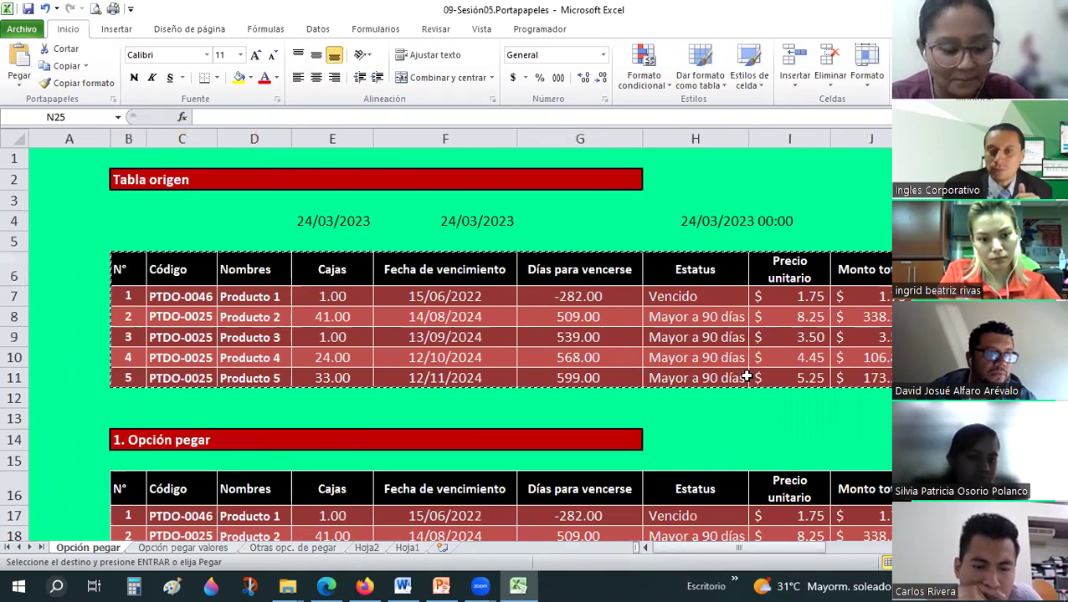
left_click_drag(636, 286, 870, 376)
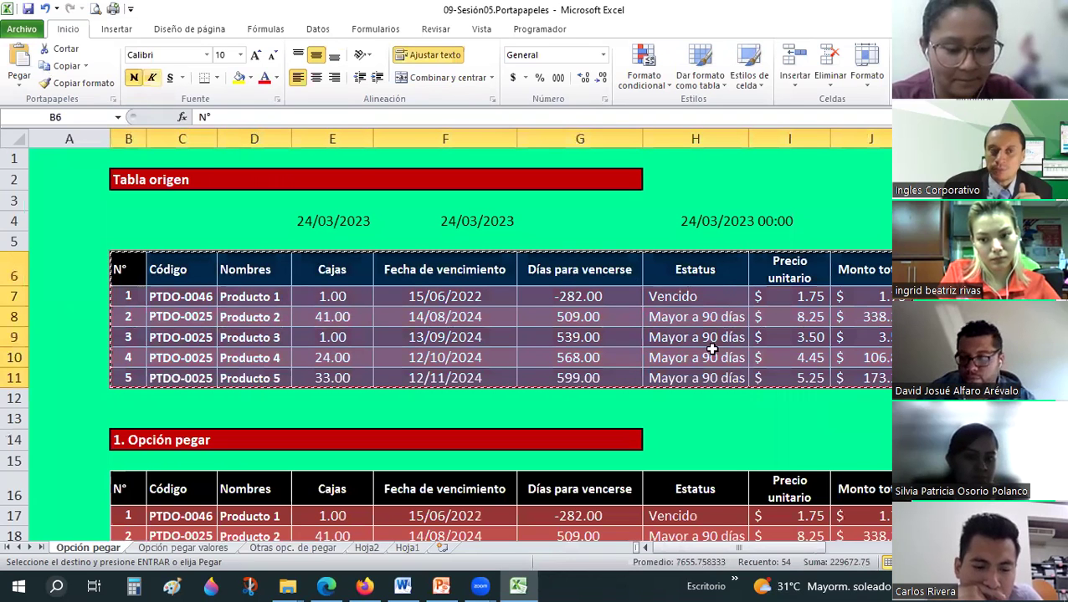
scroll(741, 383, "down", 5)
scroll(841, 507, "down", 3)
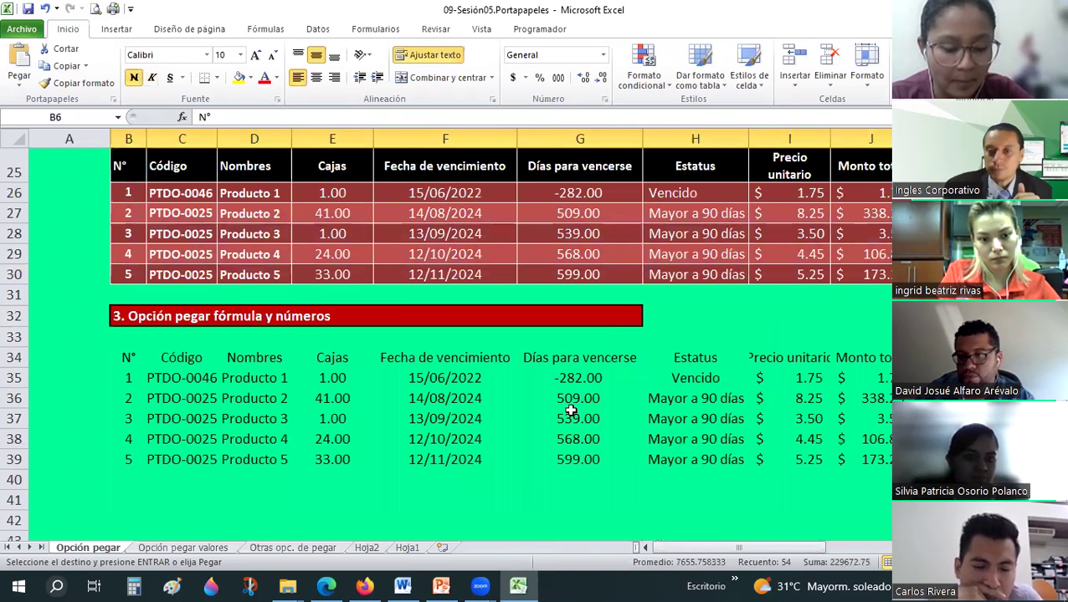
scroll(463, 365, "right", 4)
left_click(447, 358)
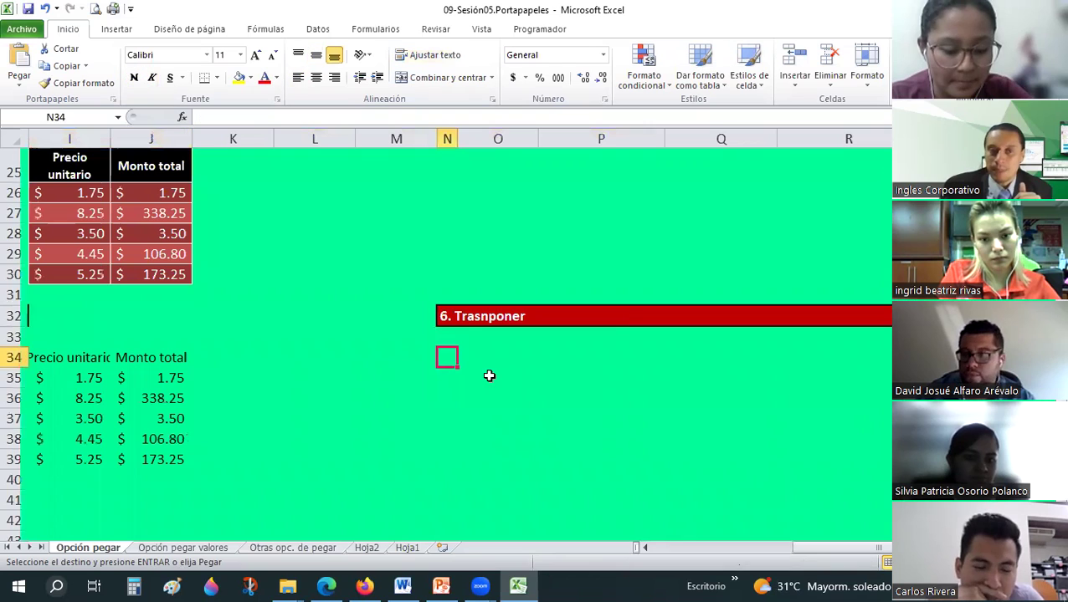
left_click(19, 82)
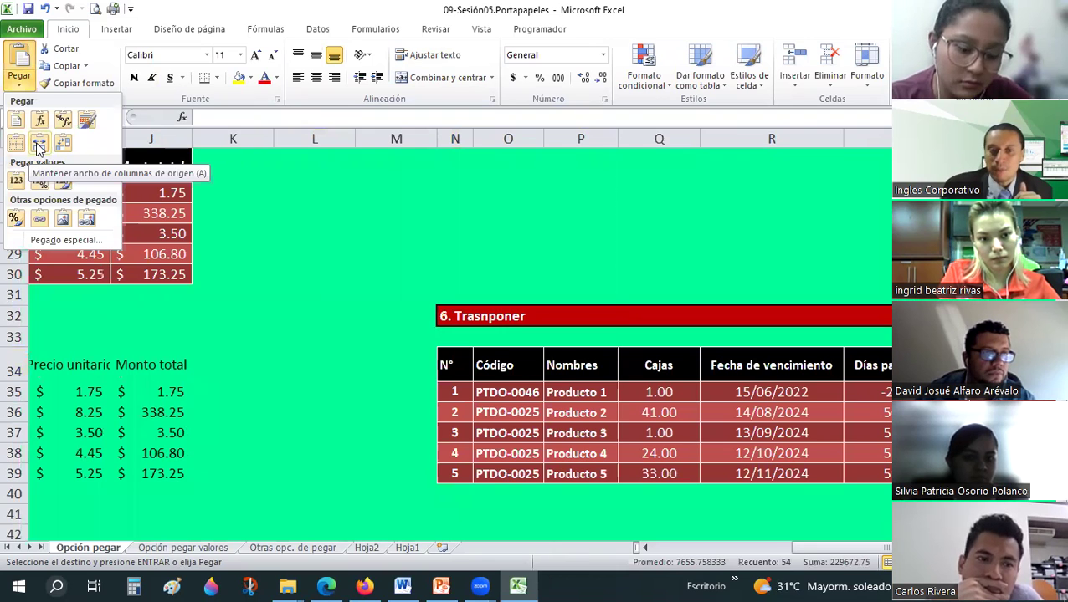
Paste the table at N25 with Mantener ancho de columnas de origen.
scroll(636, 414, "up", 6)
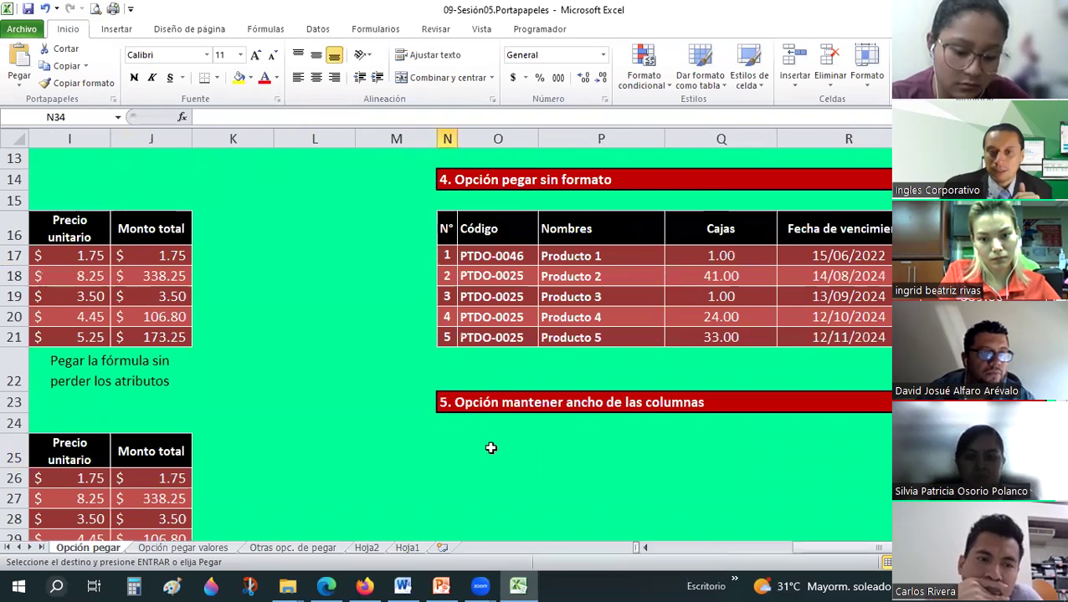
left_click(447, 424)
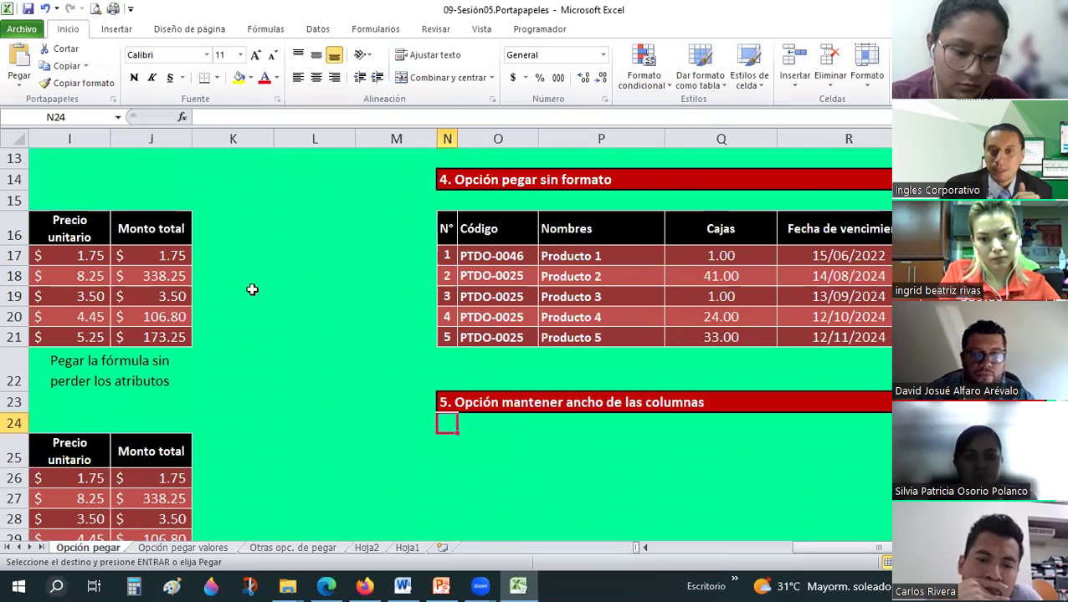
key("Down")
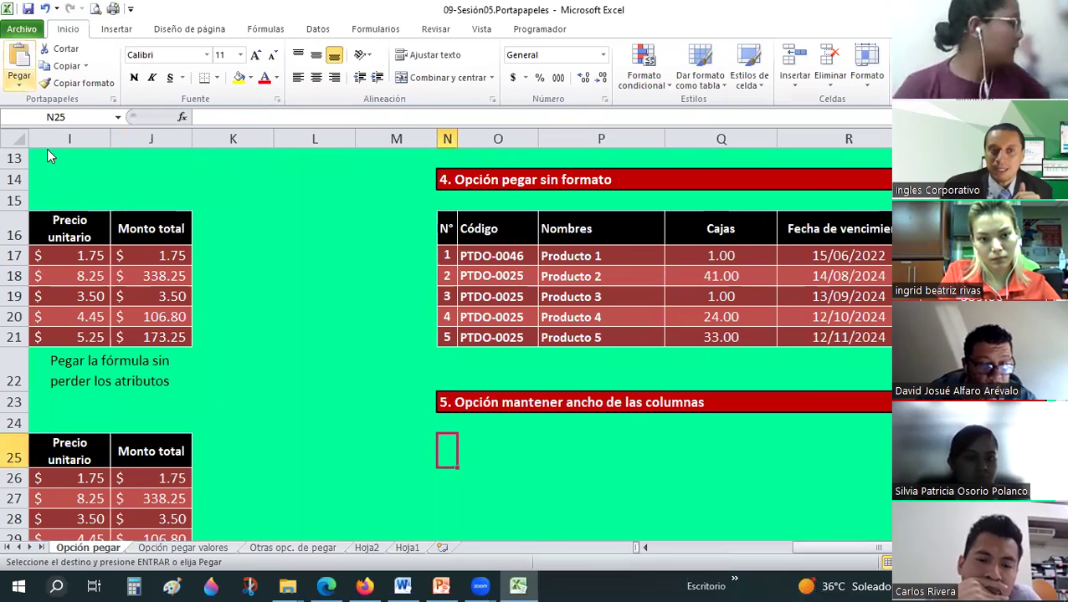
left_click(19, 81)
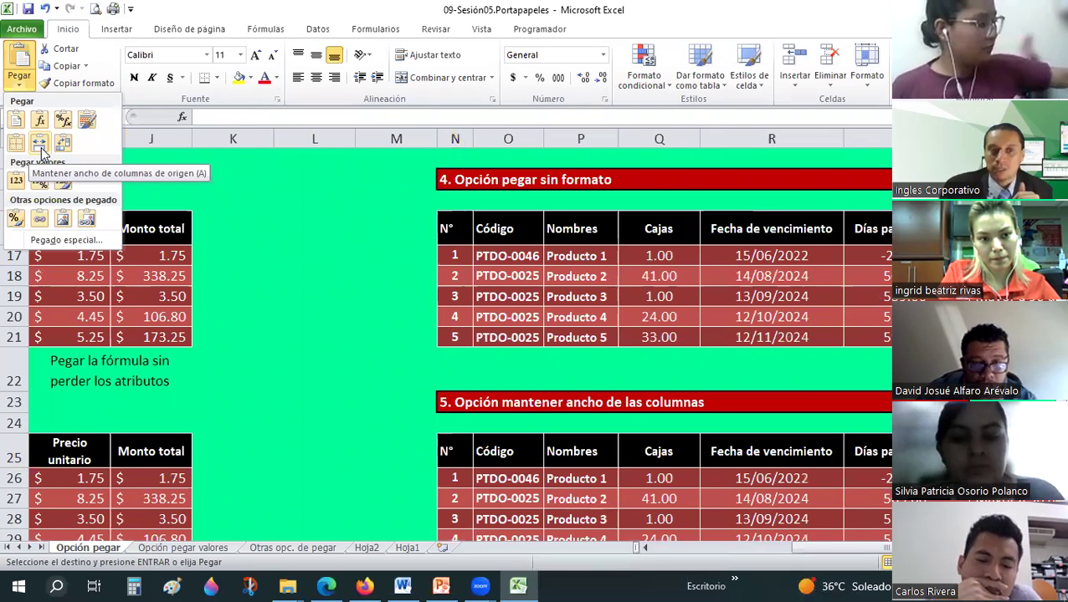
left_click(42, 150)
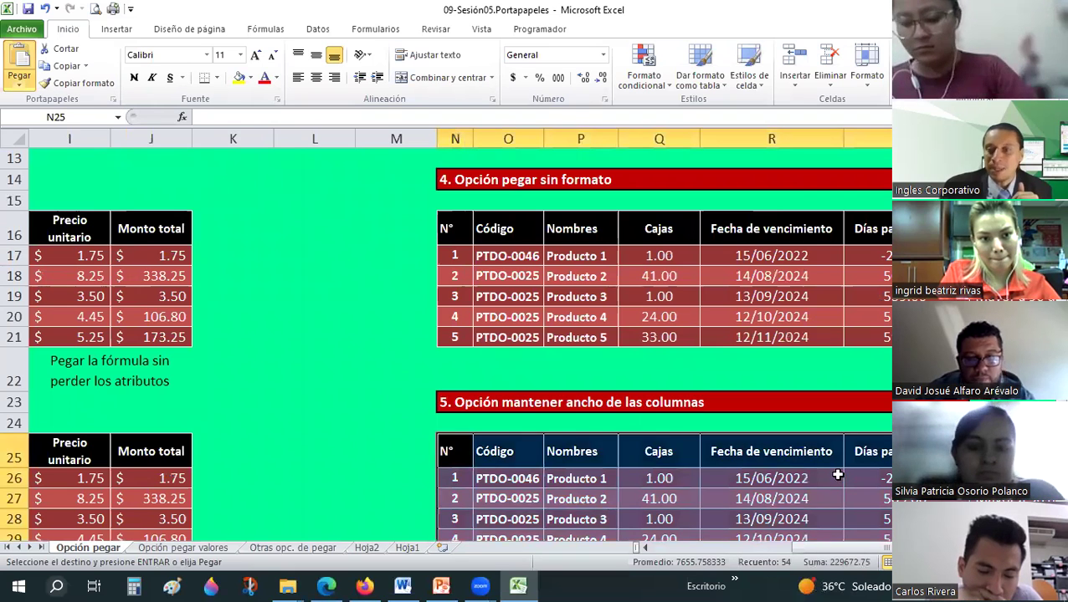
scroll(836, 474, "down", 2)
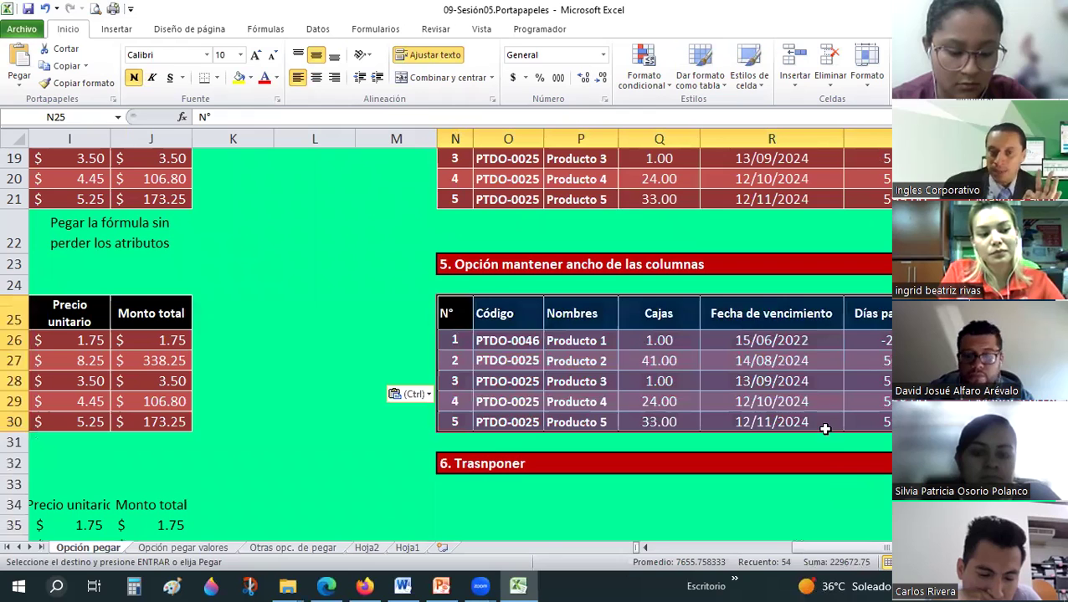
Paste the source product table at N25 under section 5, keeping source formatting.
scroll(824, 429, "up", 2)
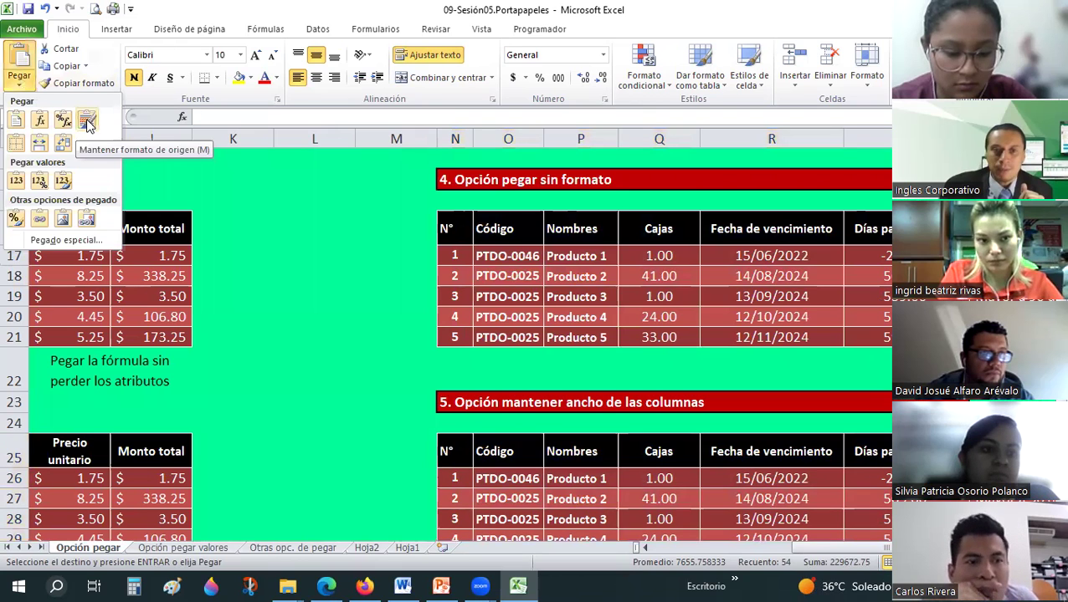
left_click(87, 123)
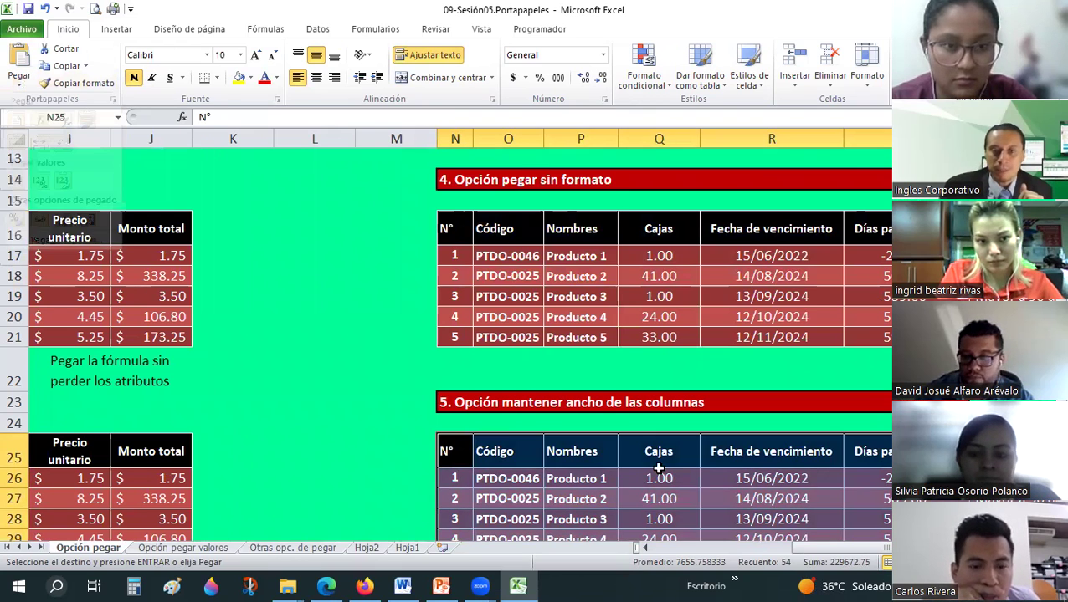
scroll(655, 535, "down", 4)
scroll(720, 445, "left", 4)
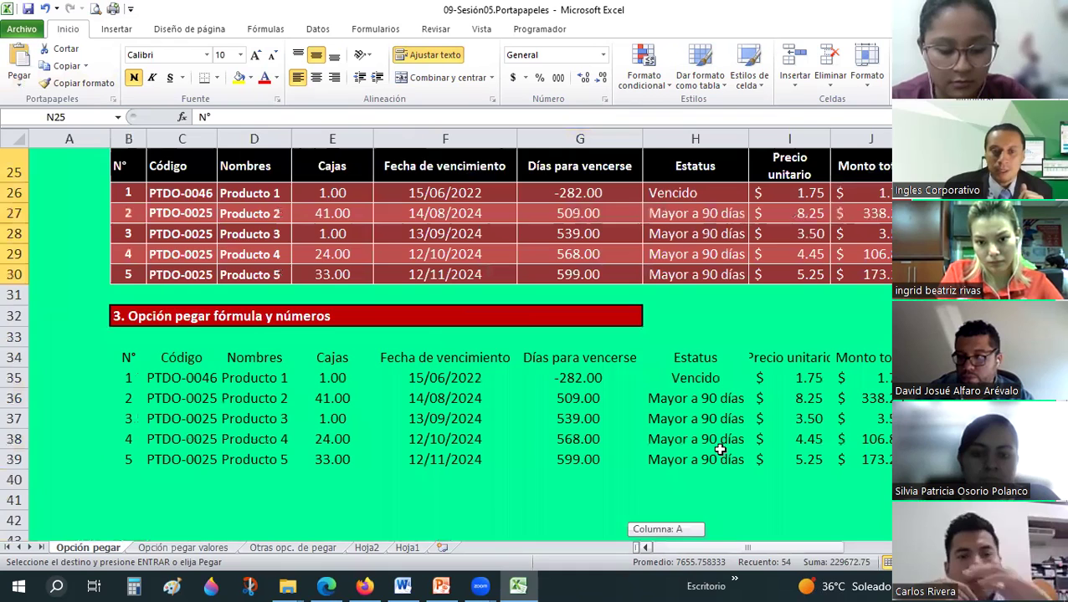
scroll(812, 520, "up", 2)
scroll(812, 521, "up", 3)
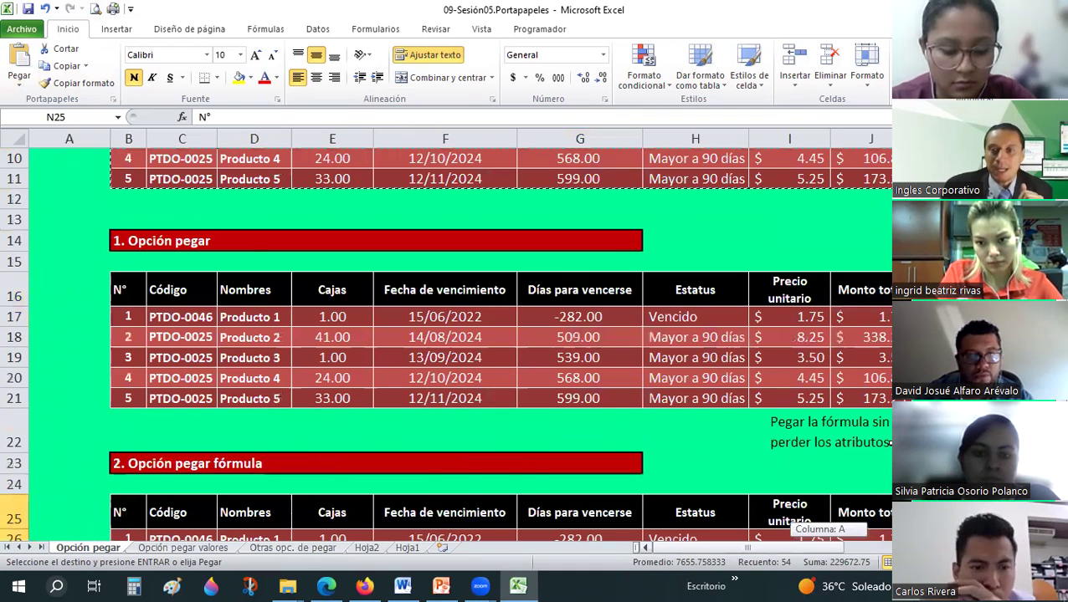
scroll(889, 439, "up", 1)
scroll(890, 440, "right", 3)
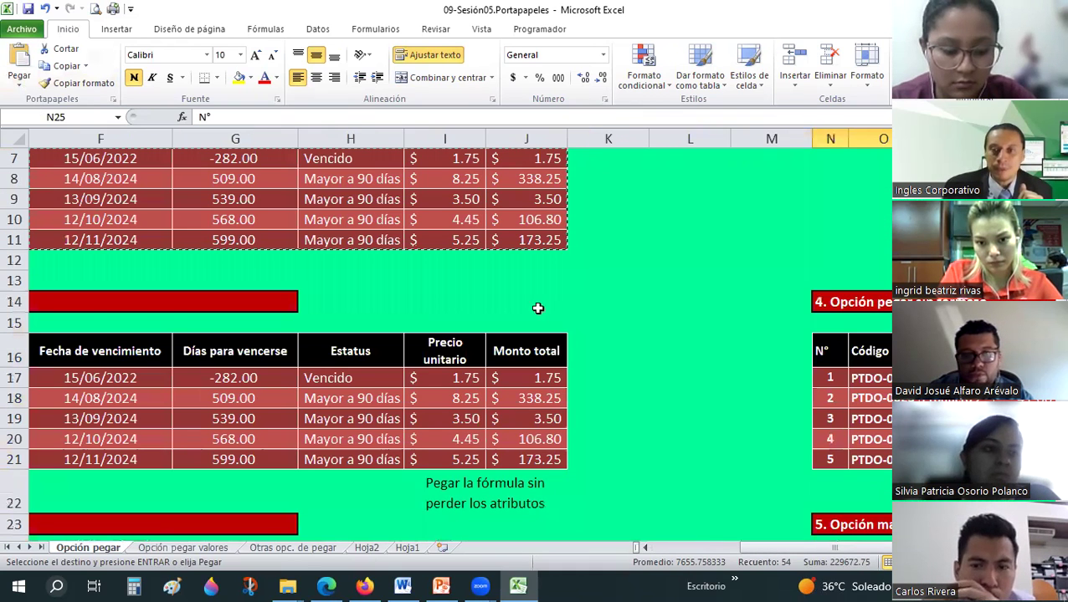
scroll(470, 264, "up", 2)
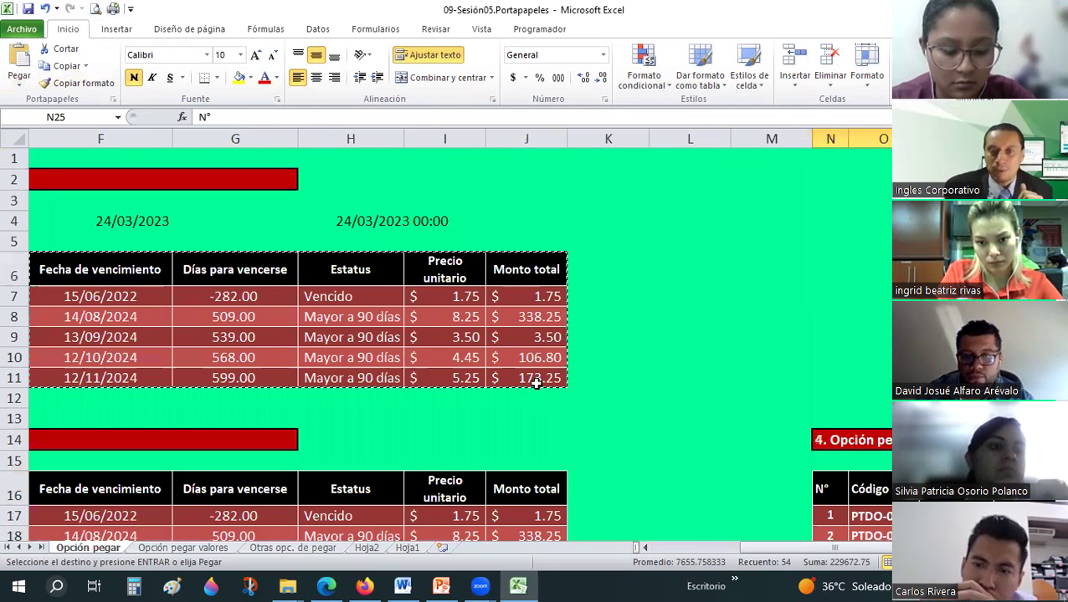
Wipe section 4's old table at N16:V21, applying an empty cell's formatting and clearing contents.
left_click_drag(470, 265, 534, 376)
left_click_drag(6, 348, 120, 377)
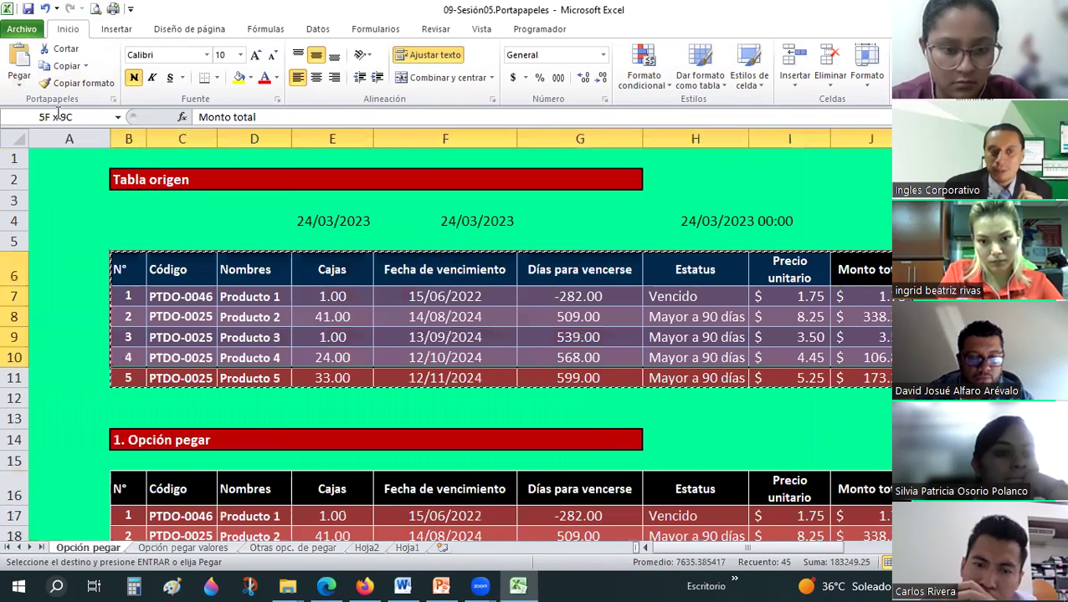
left_click_drag(57, 113, 125, 378)
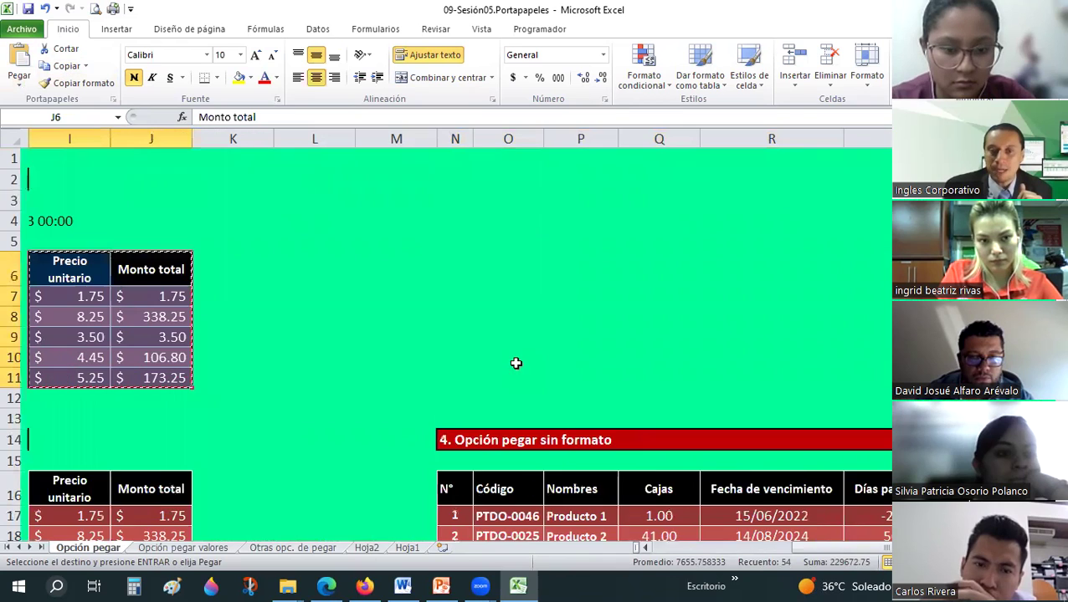
scroll(516, 362, "right", 3)
scroll(444, 339, "down", 2)
left_click(455, 350)
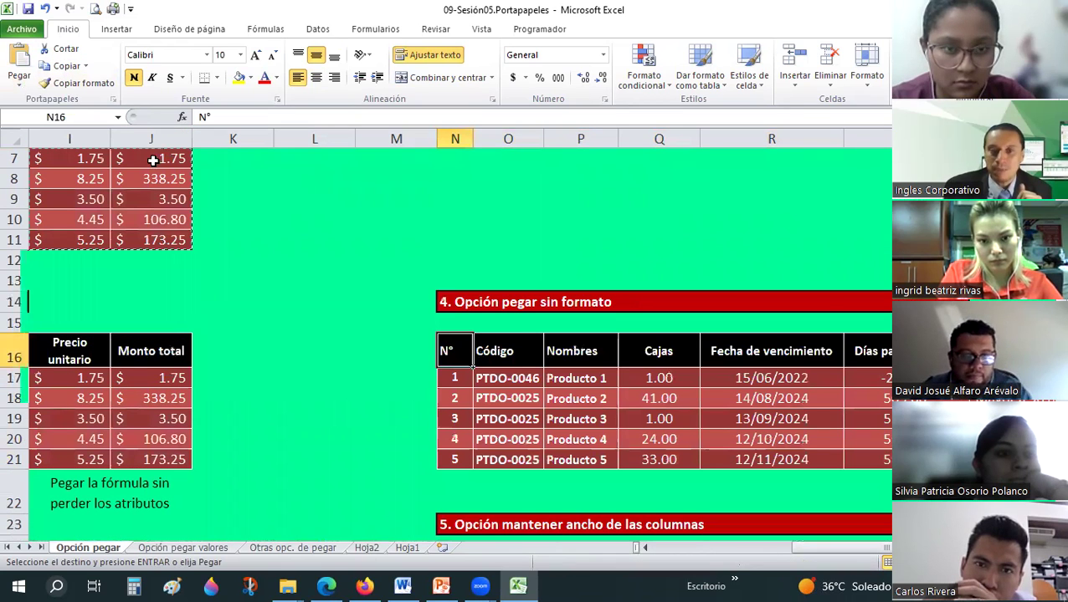
left_click(514, 196)
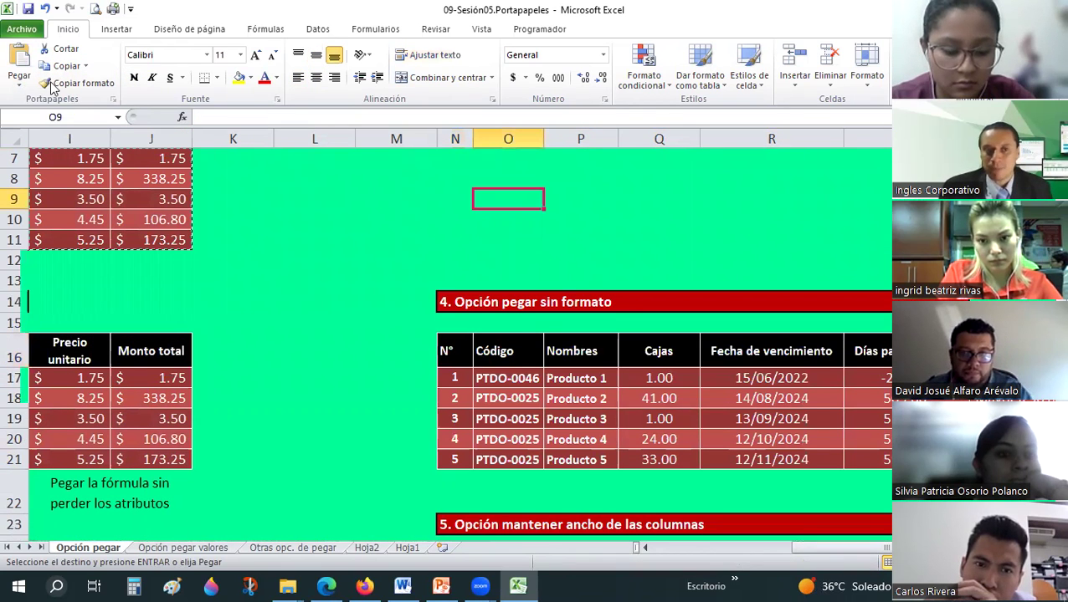
left_click(52, 84)
left_click_drag(426, 351, 890, 460)
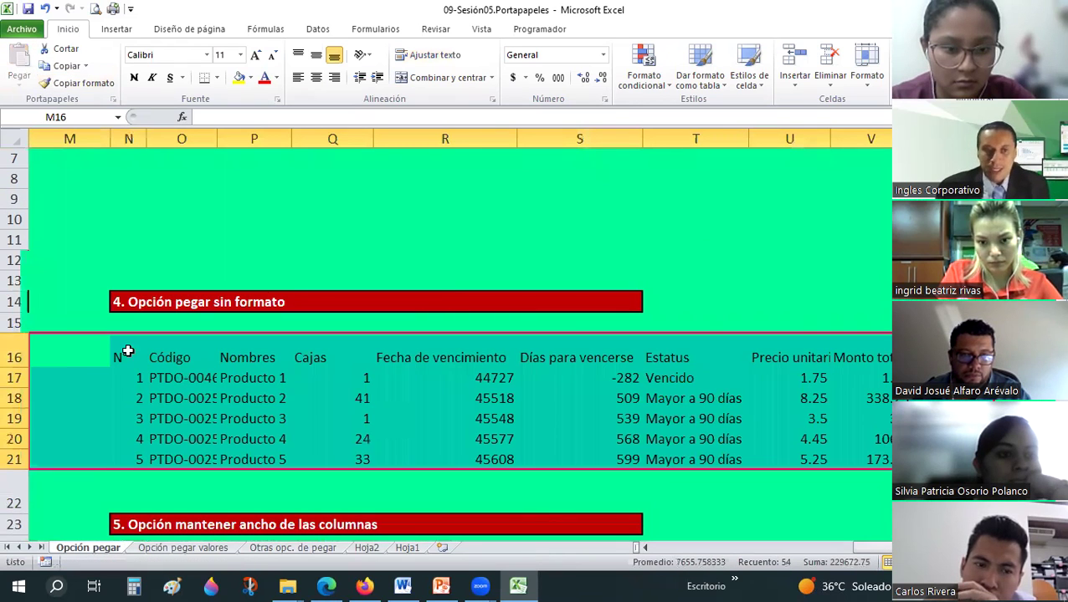
key("Right")
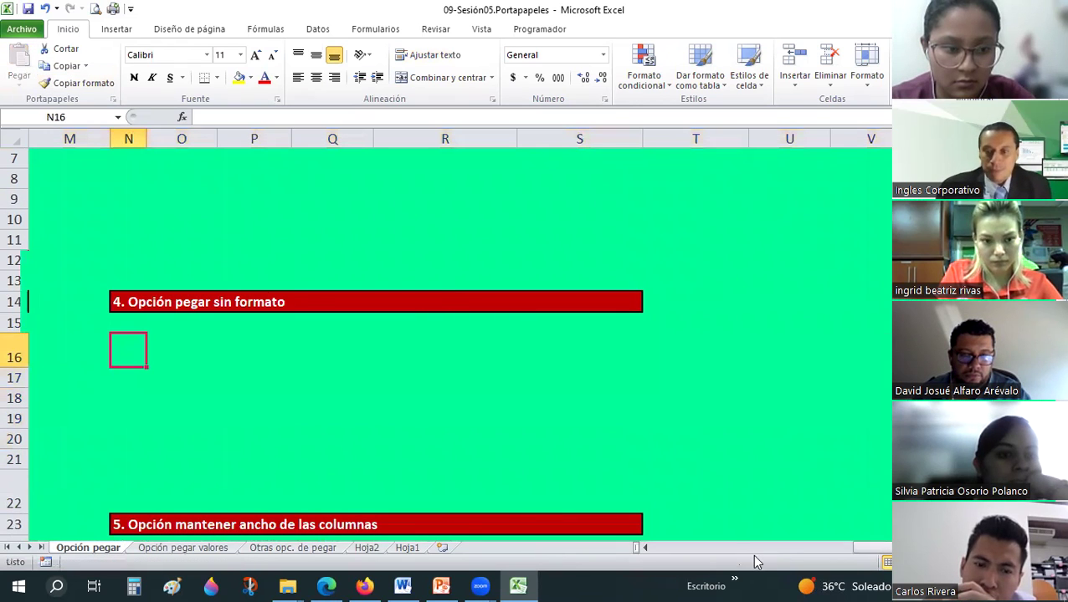
left_click_drag(756, 562, 636, 559)
key("ctrl+Home")
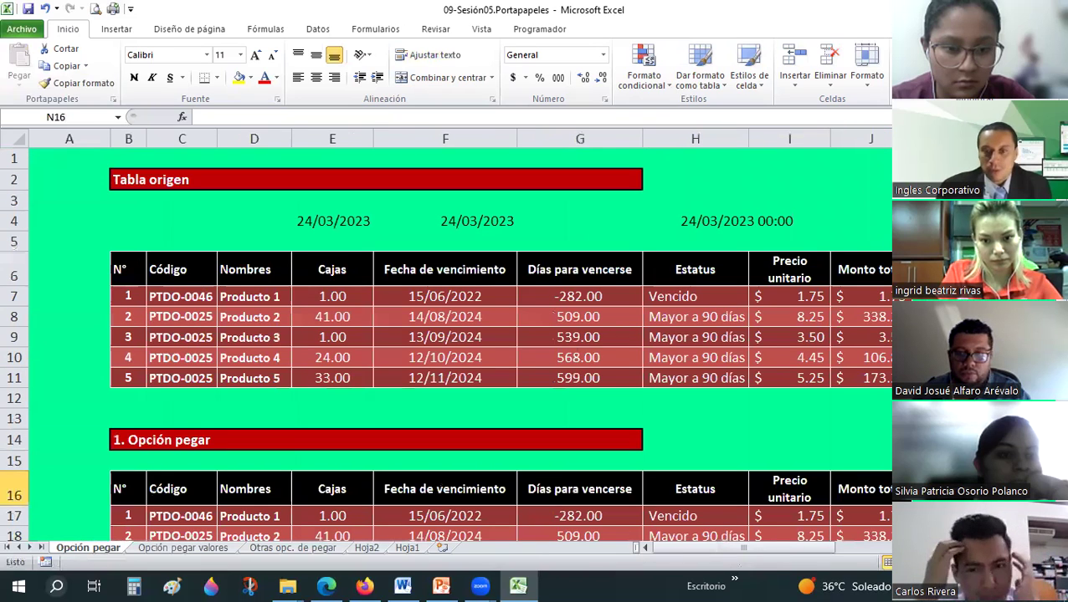
Copy the source table B6:J11 and paste it at N16 under section 4.
left_click_drag(125, 269, 833, 372)
key("ctrl+c")
scroll(764, 505, "right", 5)
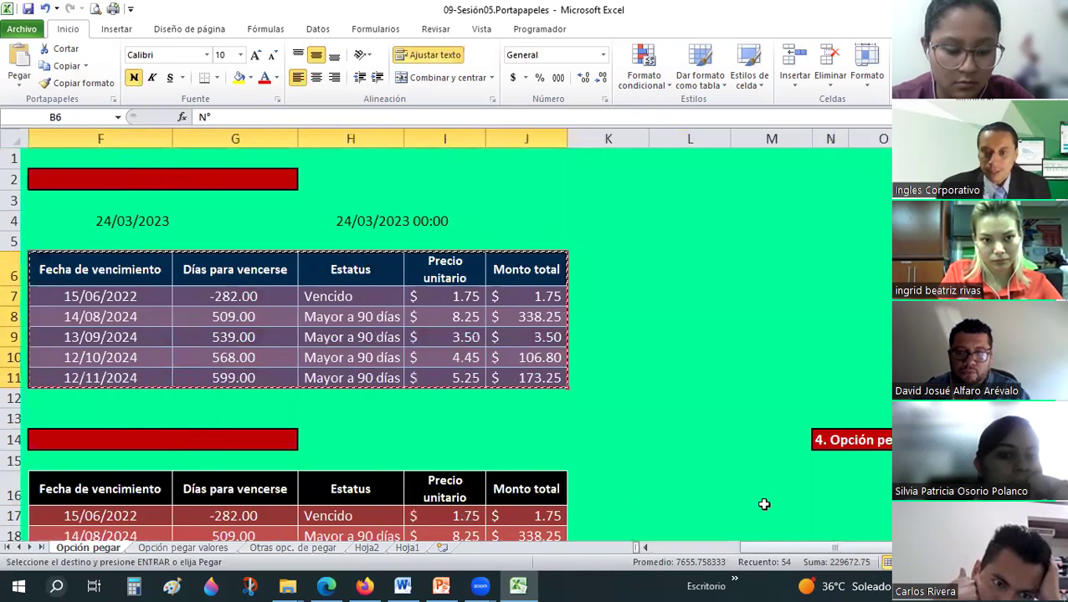
left_click(827, 501)
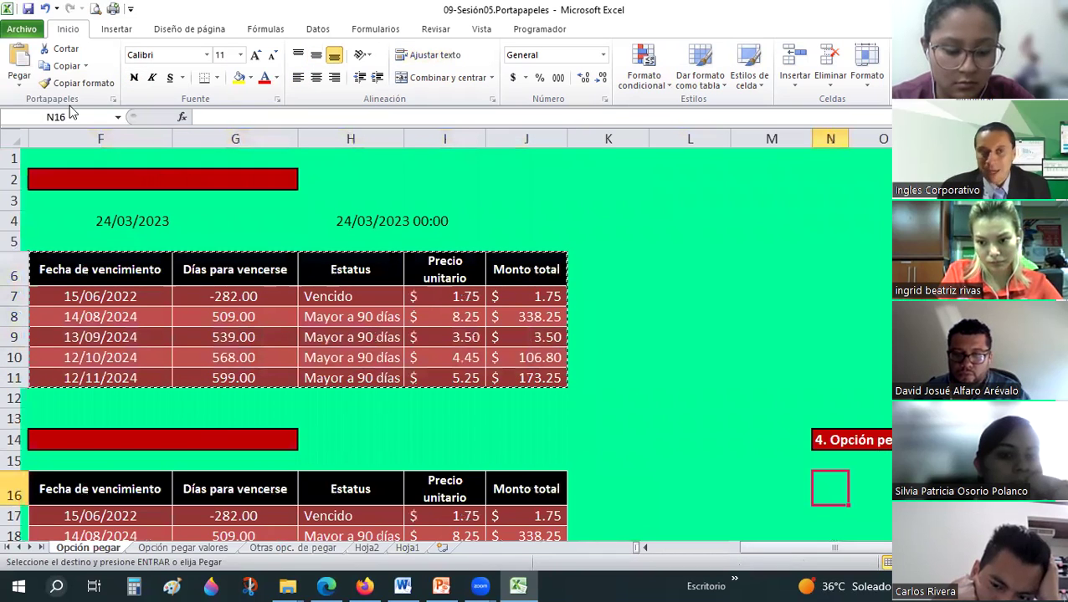
left_click(19, 84)
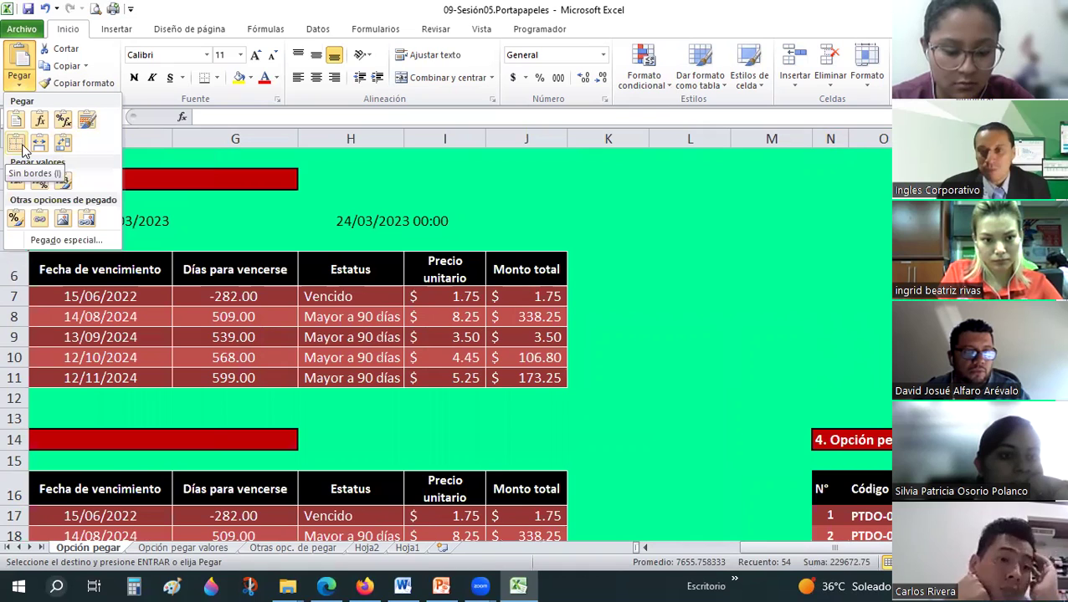
Review the newly pasted section 4 table by selecting its full range.
scroll(705, 312, "down", 3)
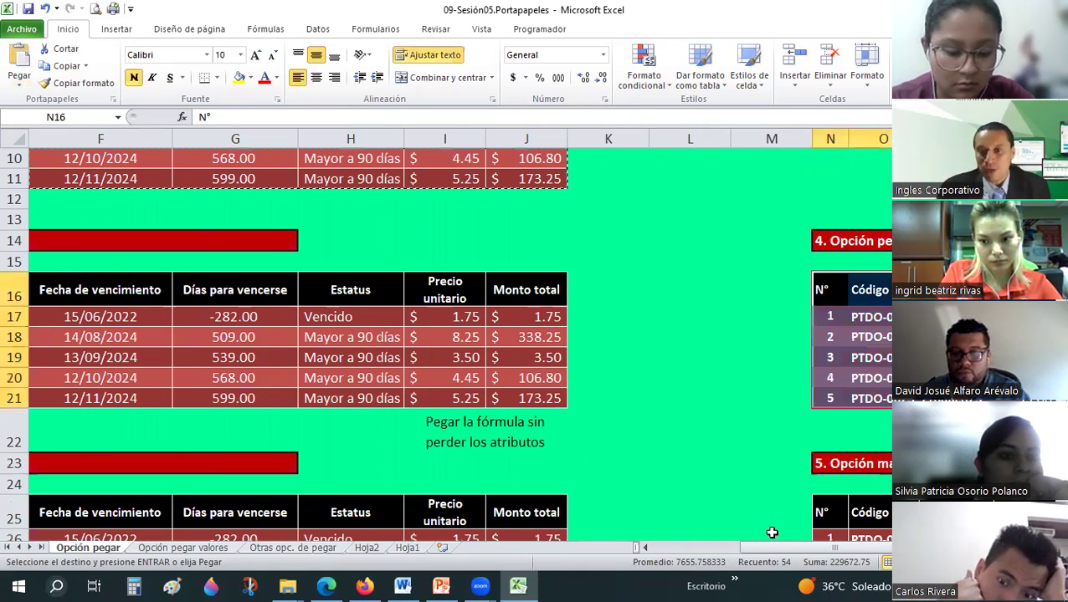
left_click(770, 430)
scroll(269, 269, "right", 3)
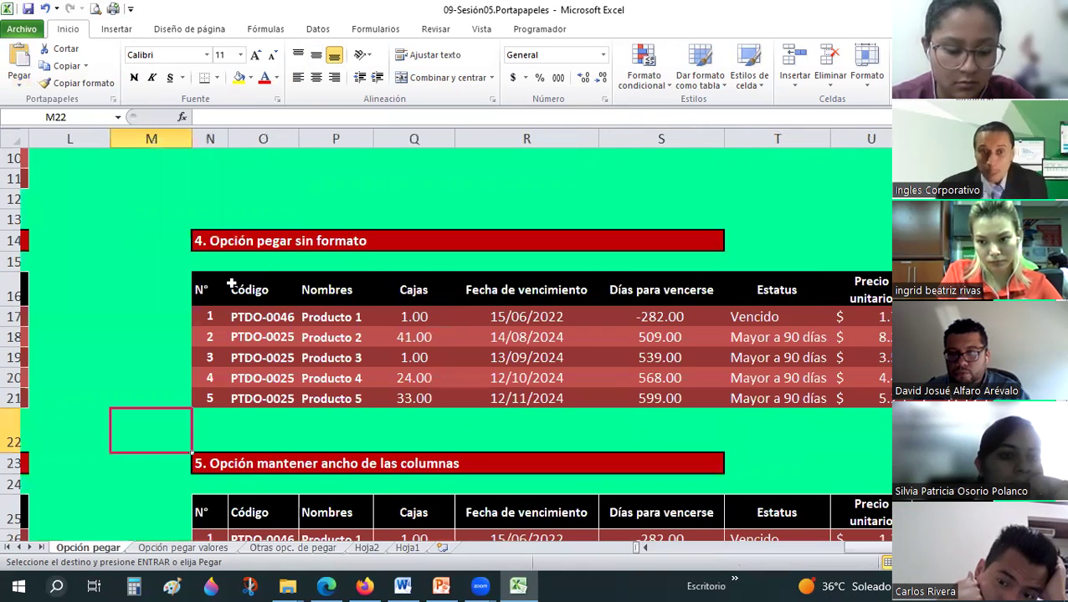
left_click_drag(203, 289, 888, 398)
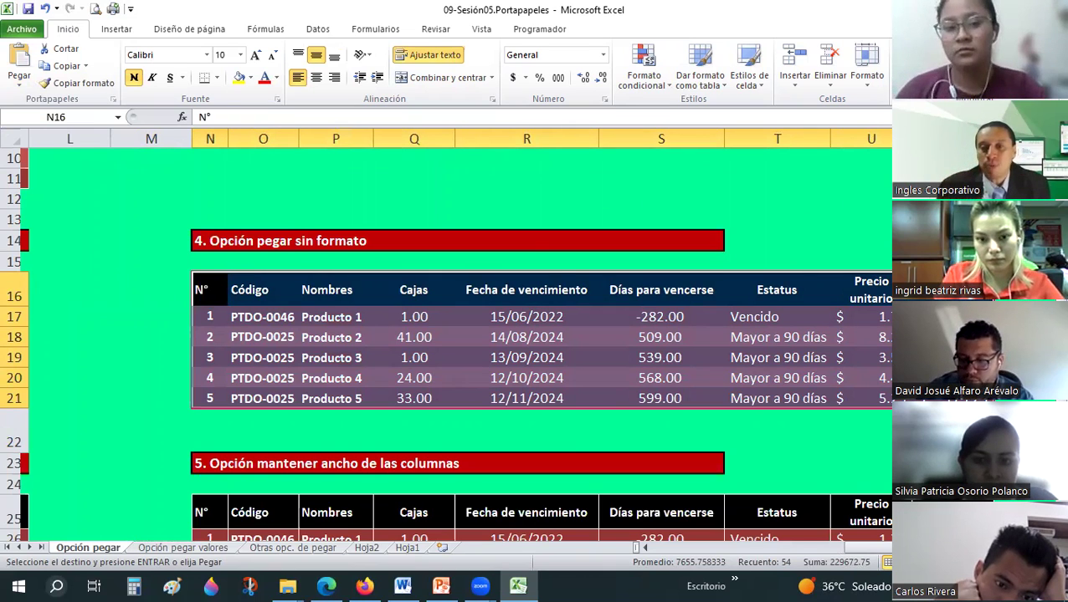
scroll(393, 309, "down", 2)
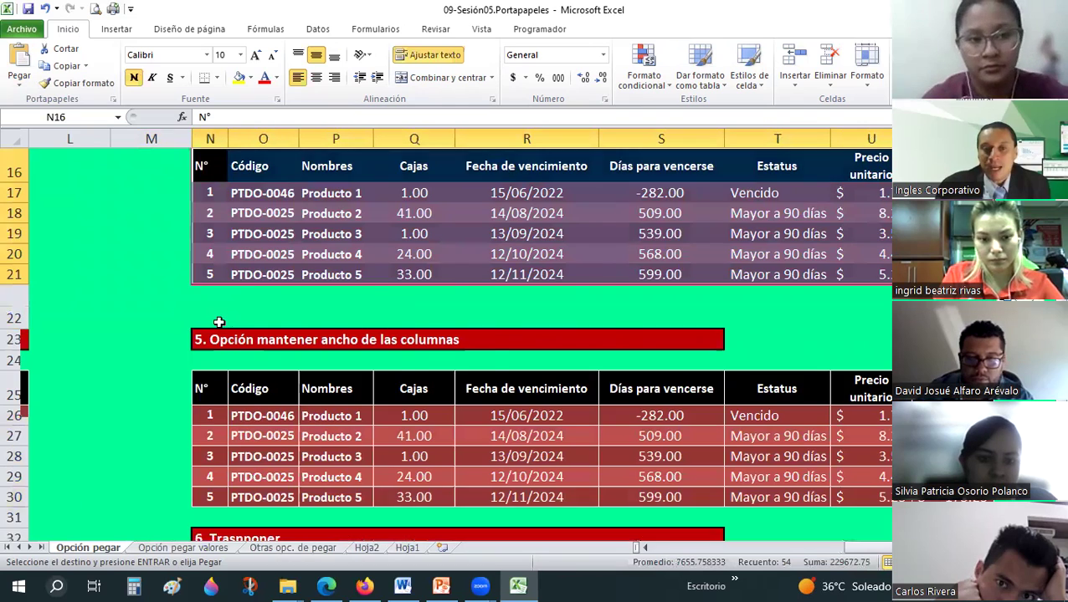
scroll(219, 322, "down", 1)
left_click(210, 315)
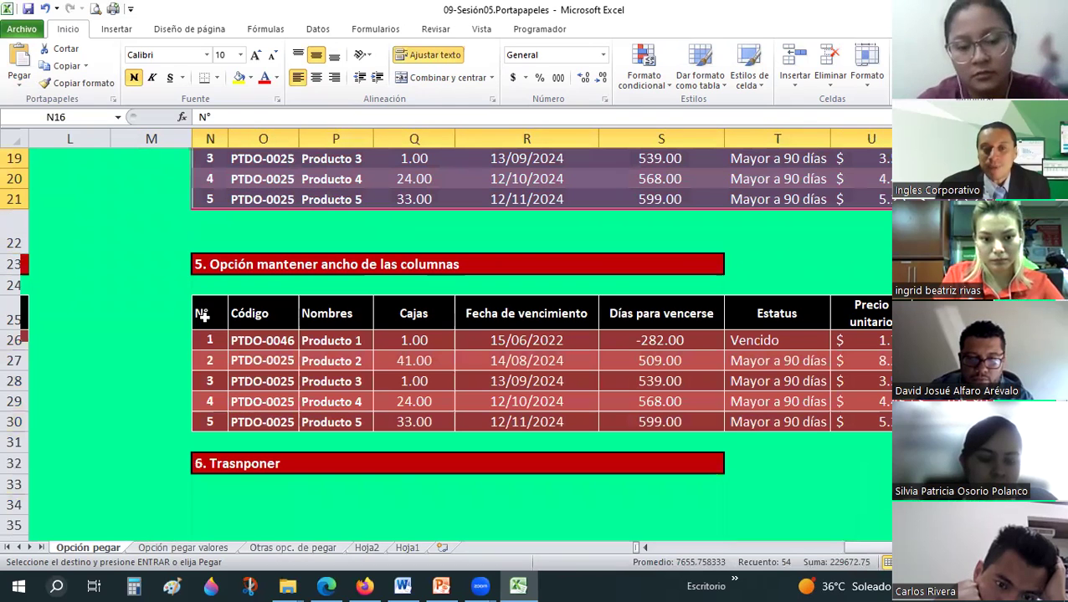
left_click(19, 82)
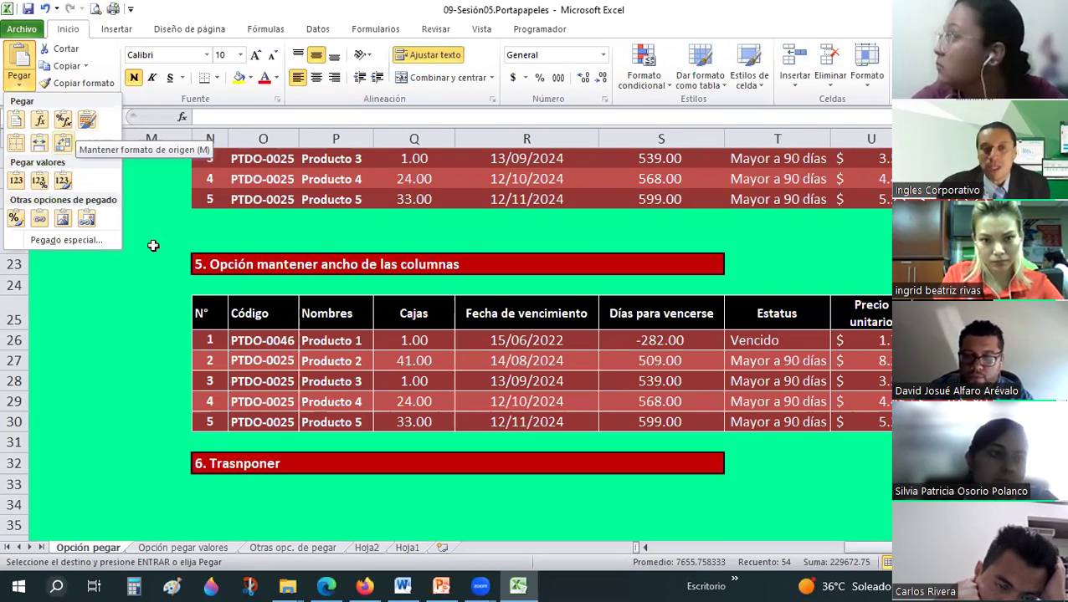
left_click(214, 235)
scroll(214, 235, "up", 2)
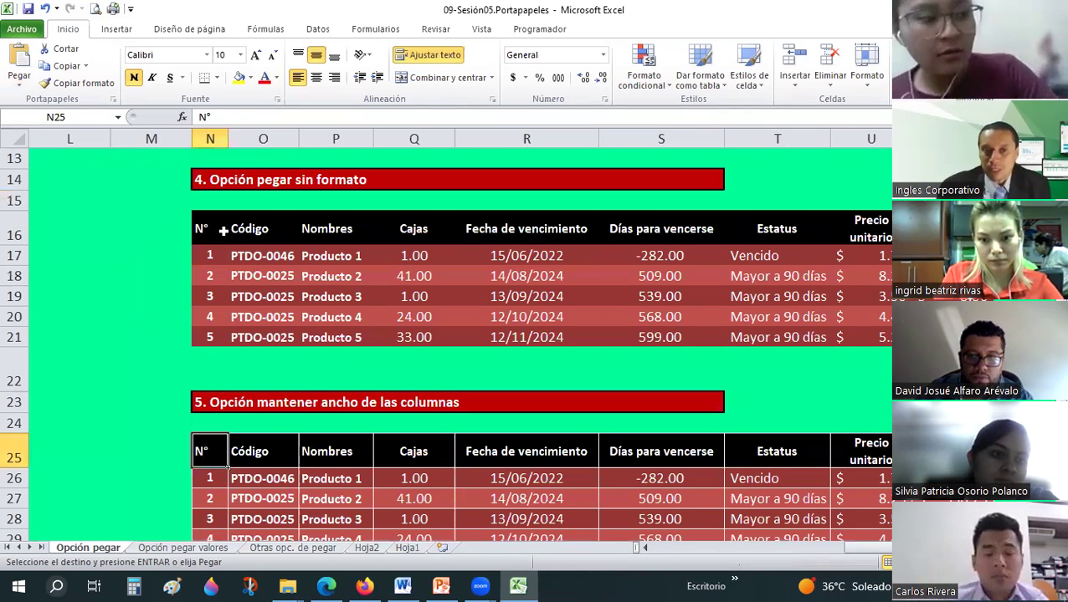
left_click(214, 235)
left_click(239, 441)
scroll(240, 441, "down", 4)
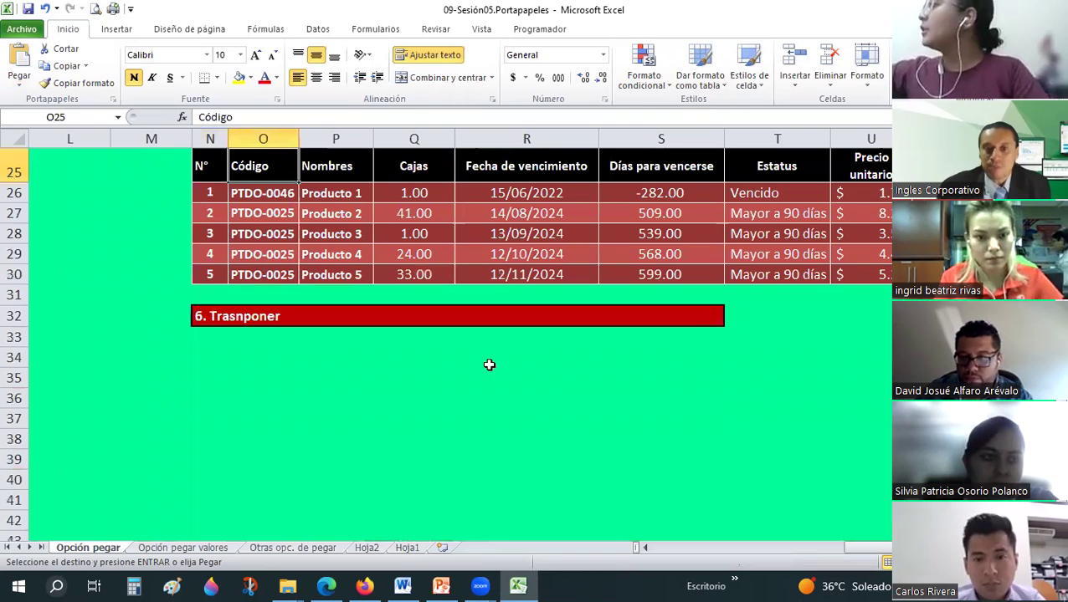
scroll(489, 365, "up", 1)
left_click(263, 444)
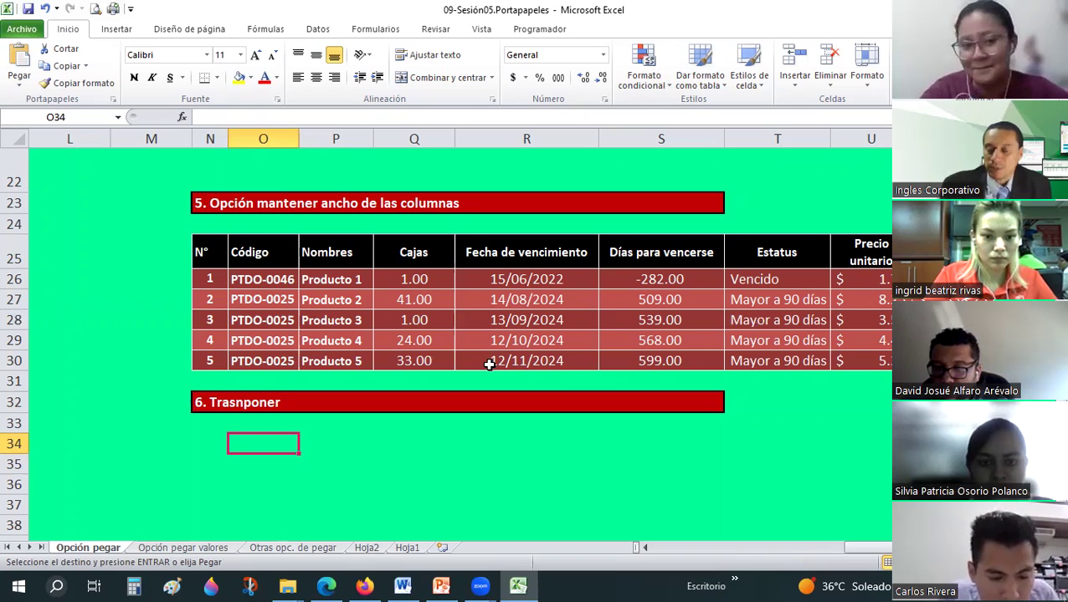
Select the source product table B6:J11 starting from its header row.
key("Right")
key("Right")
left_click(660, 547)
mouse_move(718, 551)
left_mouse_down()
mouse_move(824, 552)
mouse_move(237, 318)
left_mouse_up()
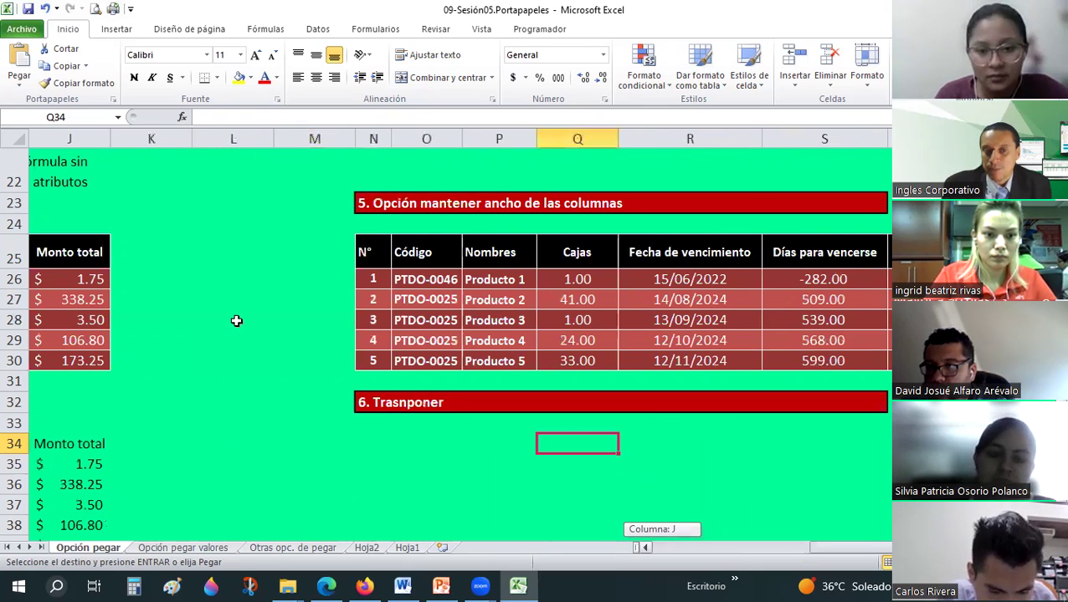
scroll(237, 321, "up", 3)
scroll(237, 321, "up", 4)
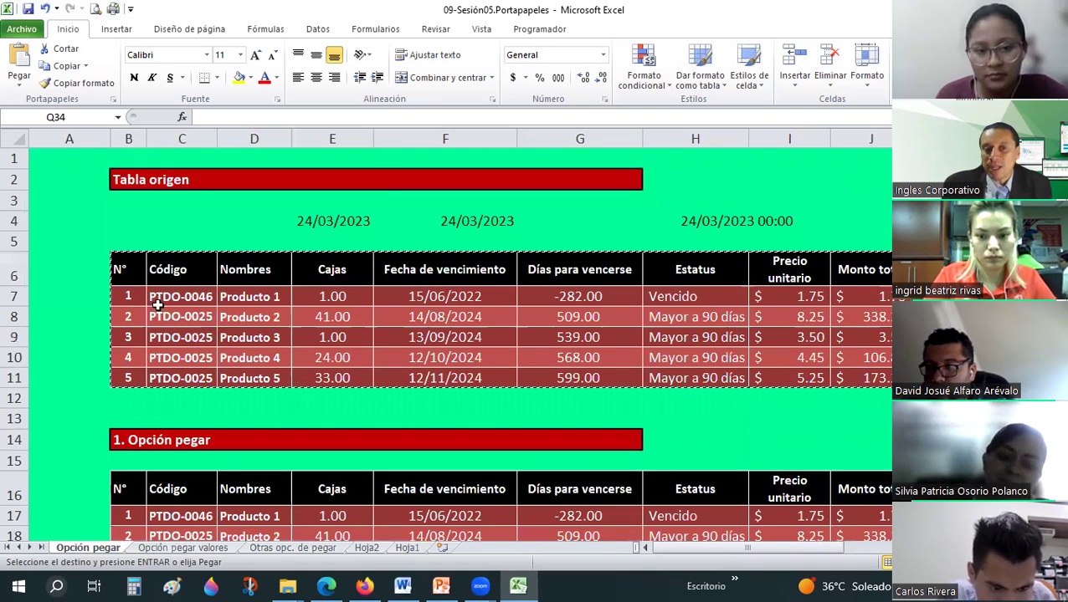
left_click_drag(120, 269, 874, 270)
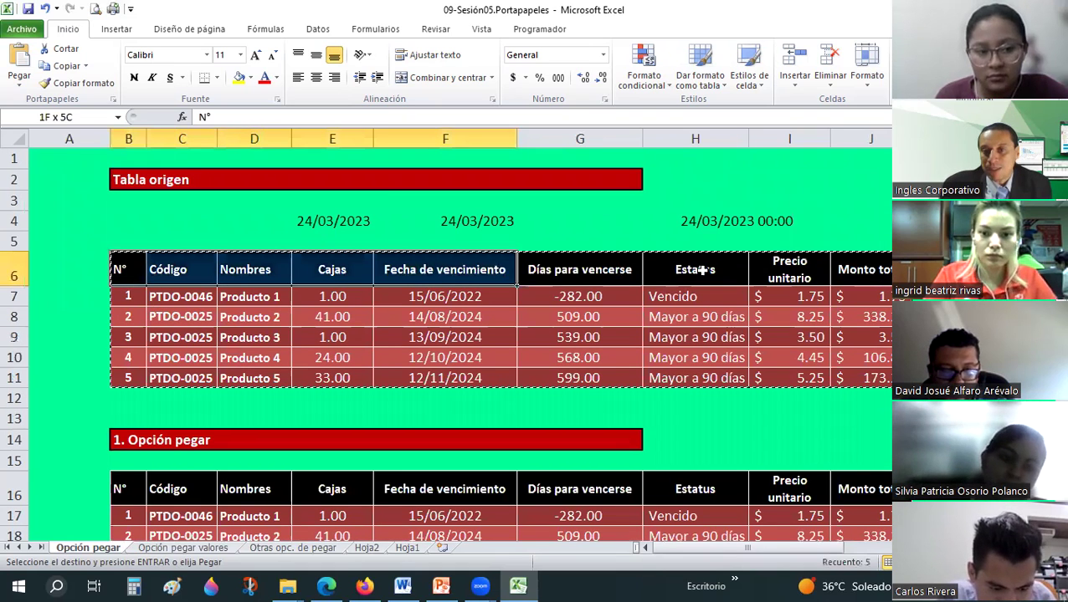
mouse_move(874, 270)
left_mouse_down()
mouse_move(131, 284)
mouse_move(126, 440)
left_mouse_up()
left_click_drag(125, 320, 128, 296)
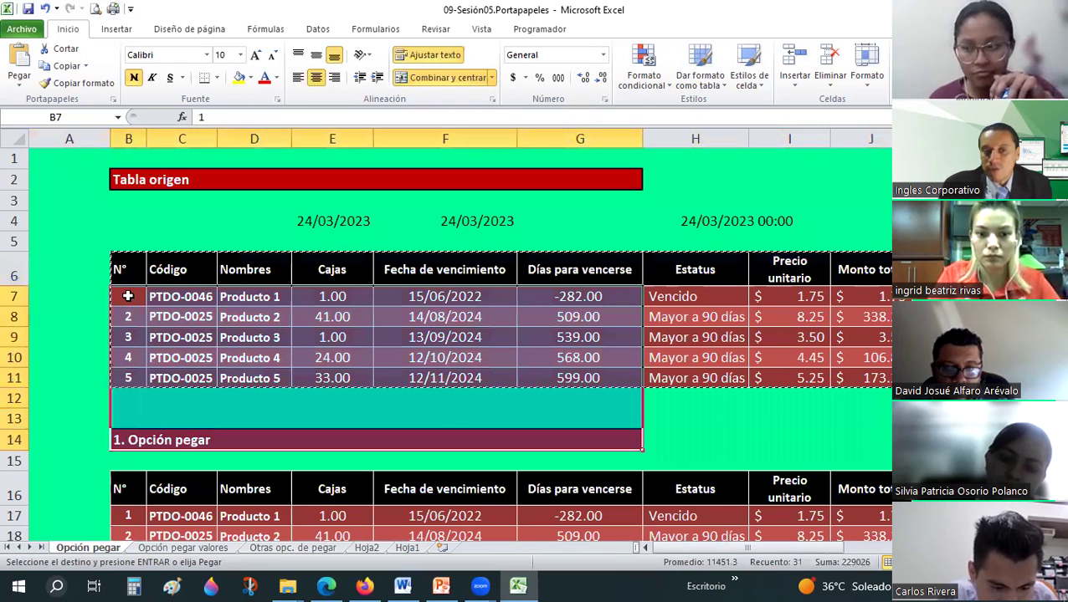
left_click(128, 296)
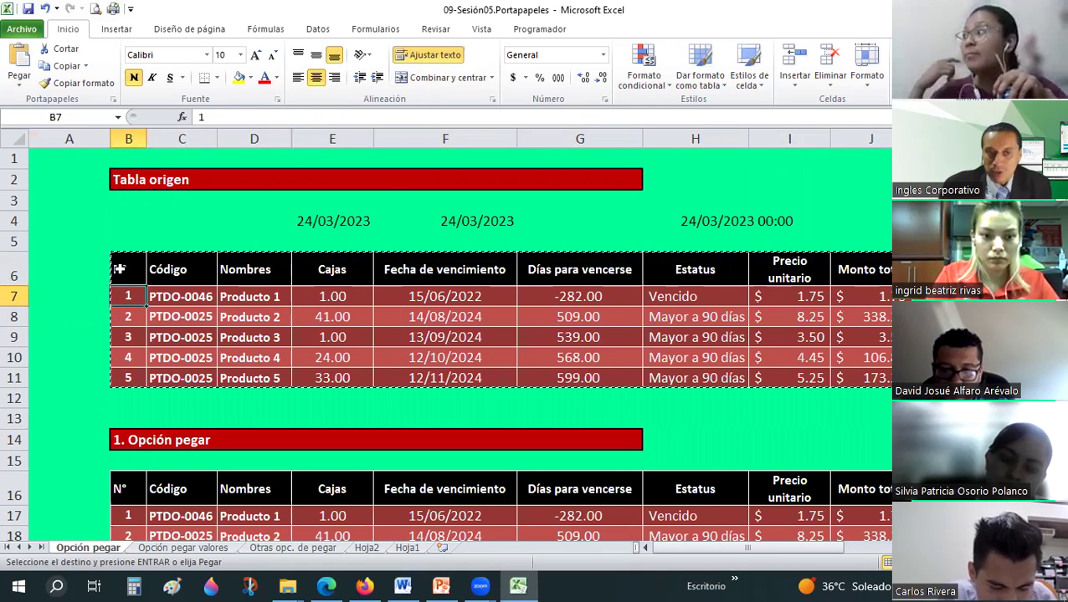
left_click_drag(118, 269, 288, 297)
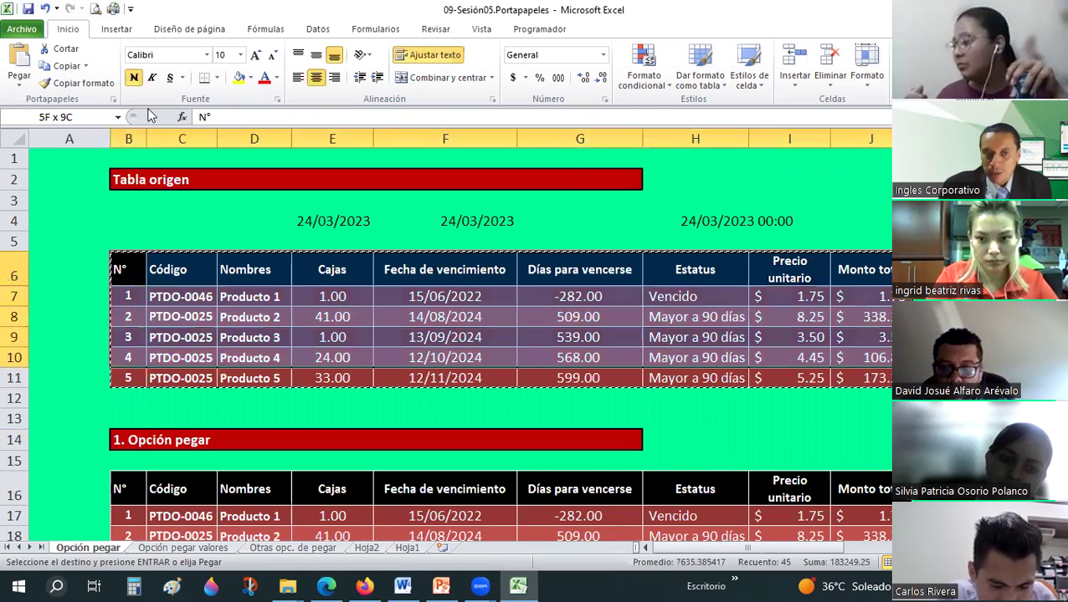
left_click_drag(868, 378, 866, 382)
Paste the table transposed at N35 under 6. Trasnponer.
scroll(823, 313, "down", 4)
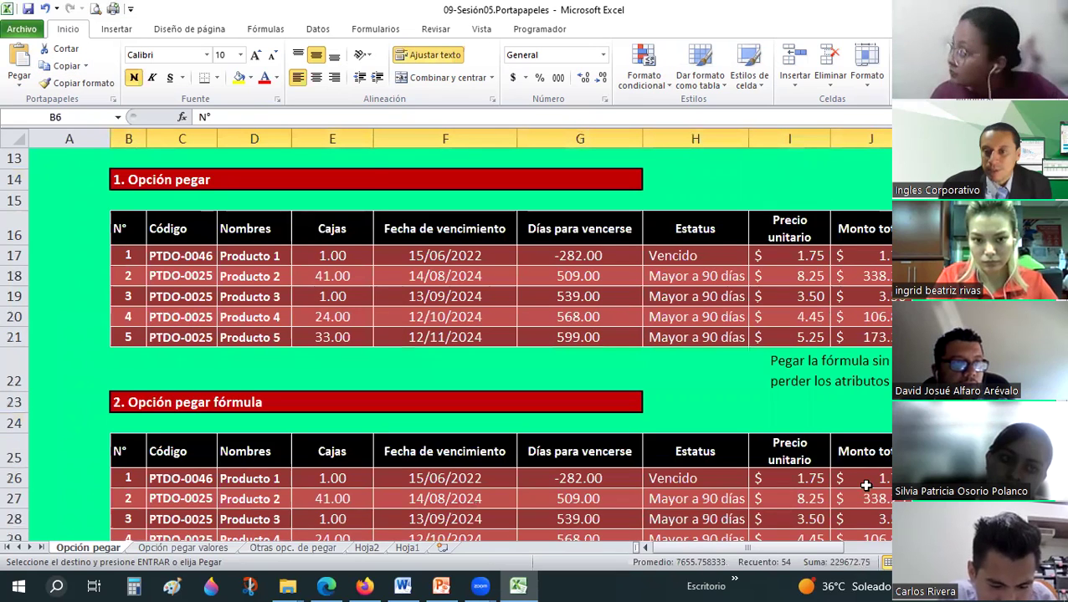
scroll(864, 483, "down", 2)
scroll(569, 348, "right", 3)
scroll(568, 348, "down", 1)
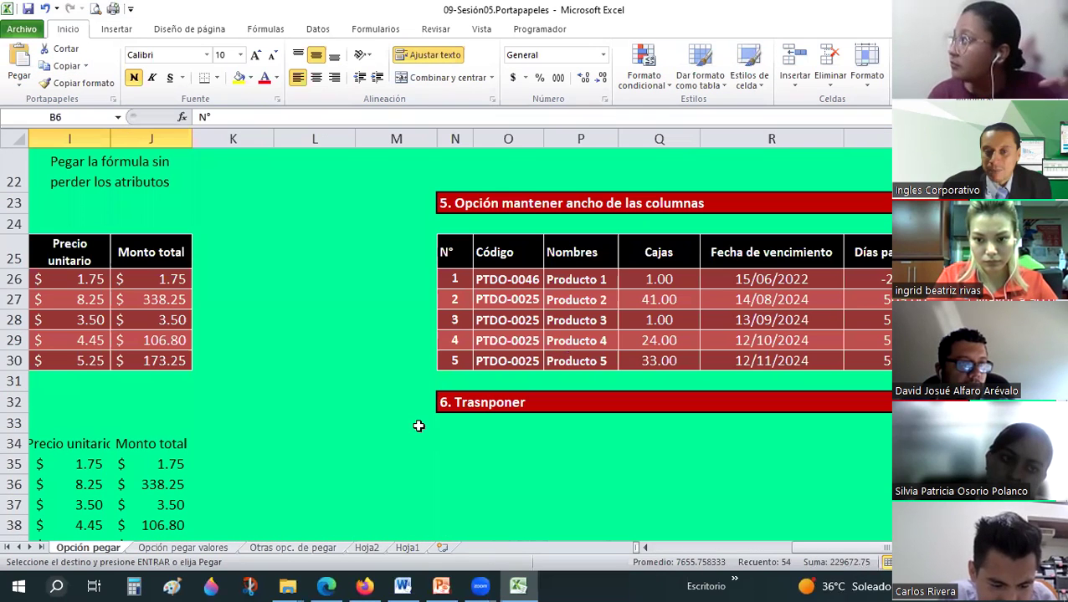
left_click(453, 463)
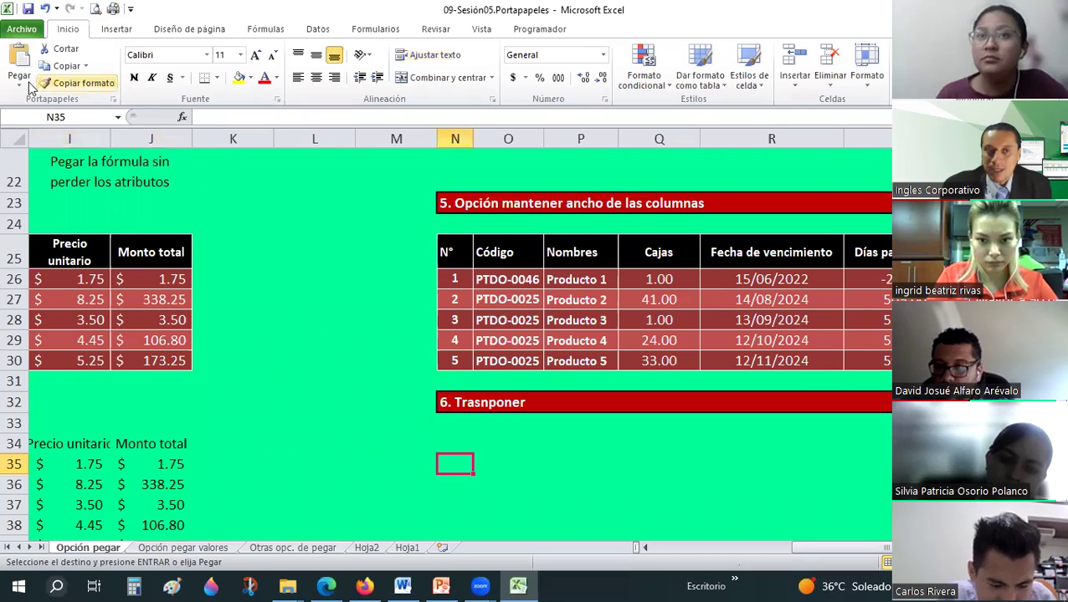
left_click(23, 84)
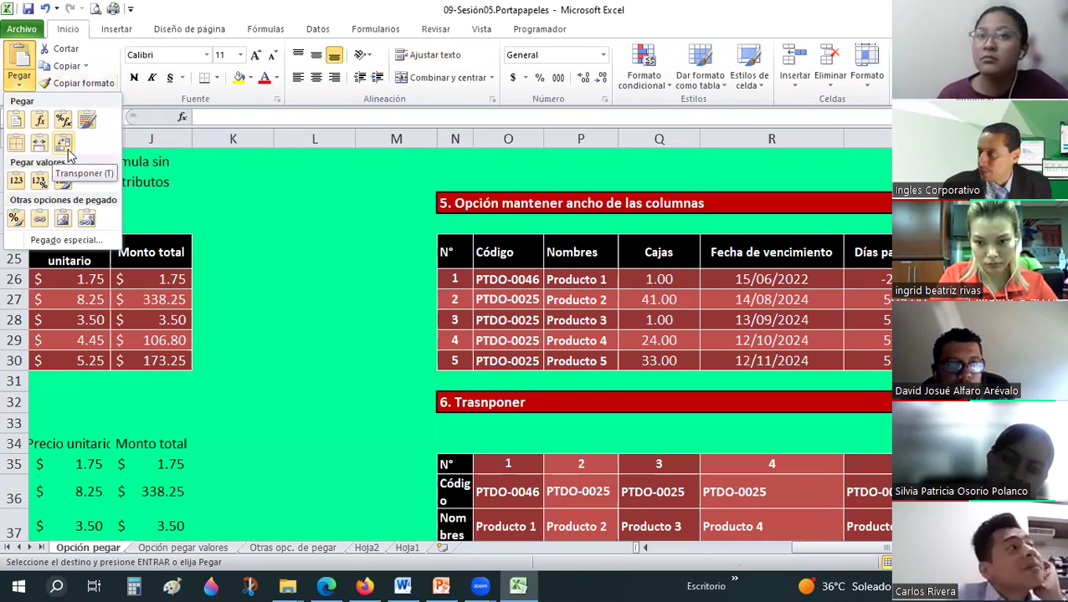
left_click(285, 194)
Inspect the transposed table's label column, numbers and days-to-expiry formula.
scroll(351, 200, "down", 4)
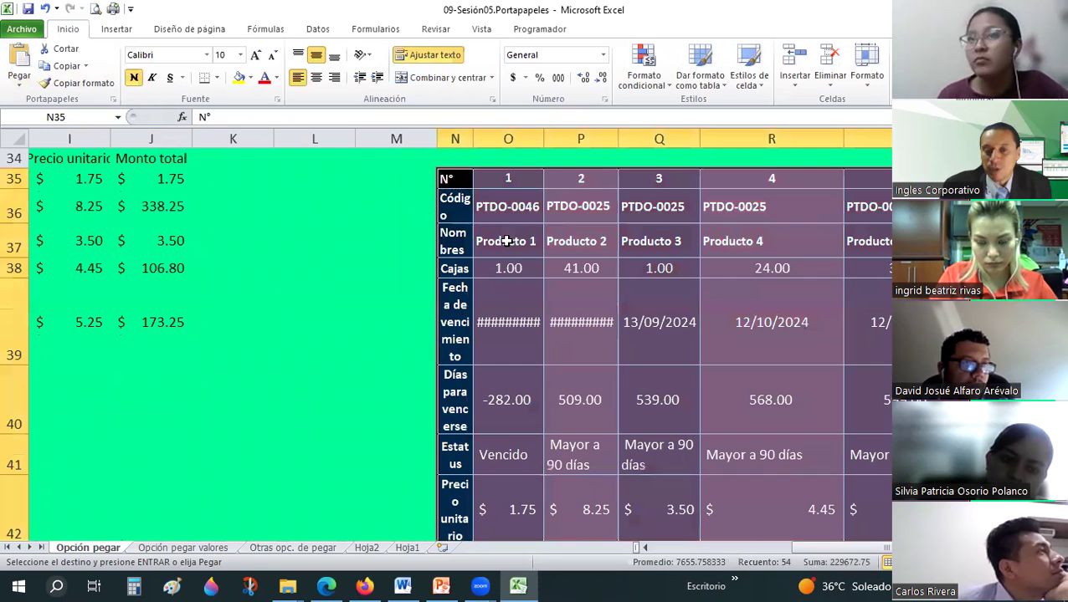
key("Left")
key("Left")
key("Down")
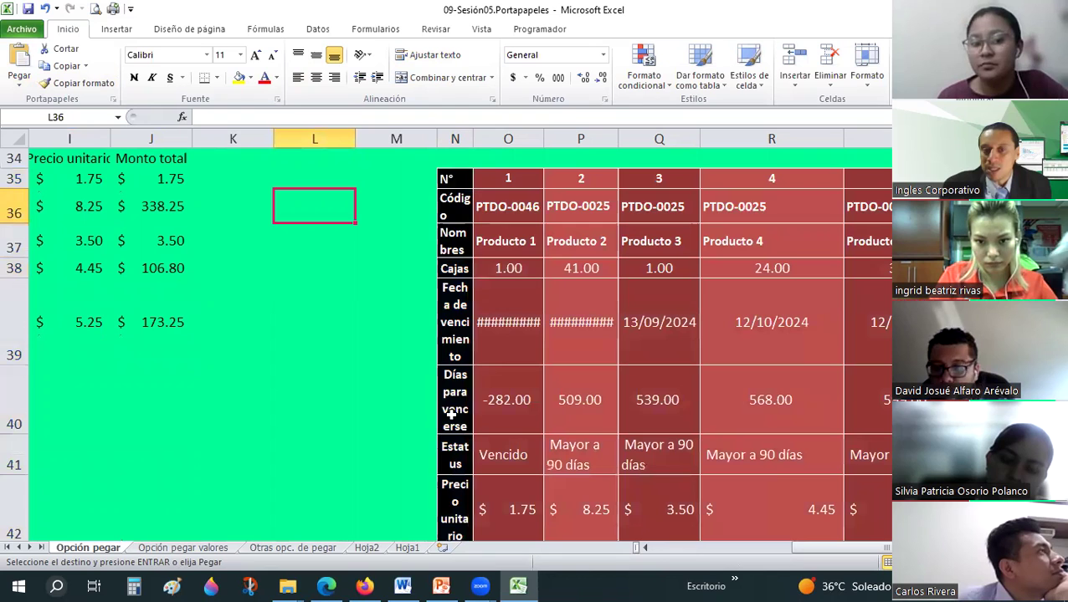
left_click_drag(452, 178, 448, 499)
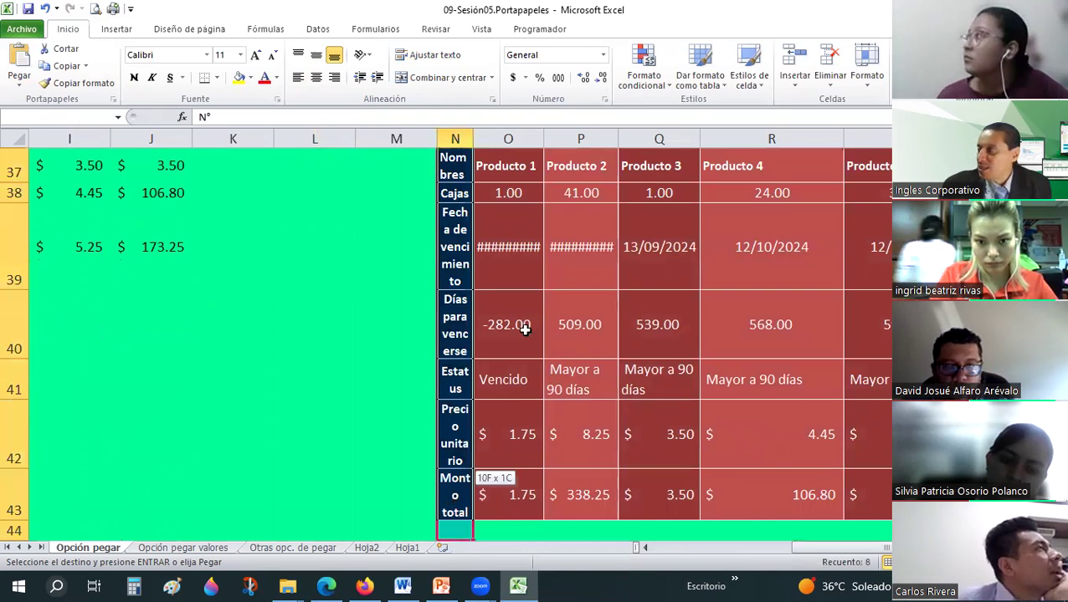
scroll(522, 327, "up", 2)
left_click(508, 241)
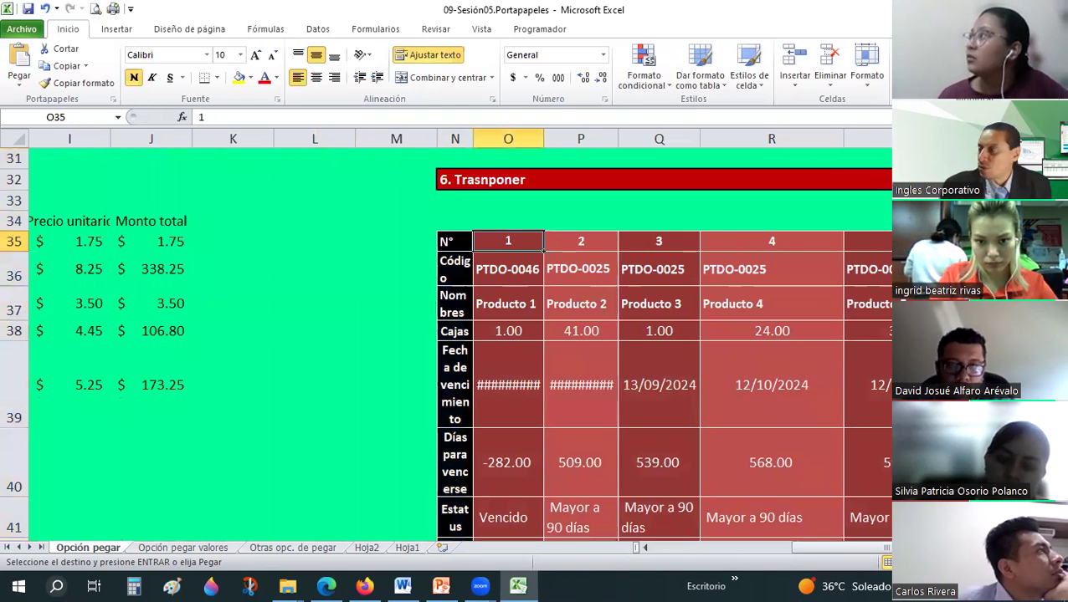
left_click_drag(544, 249, 872, 445)
left_click(871, 434)
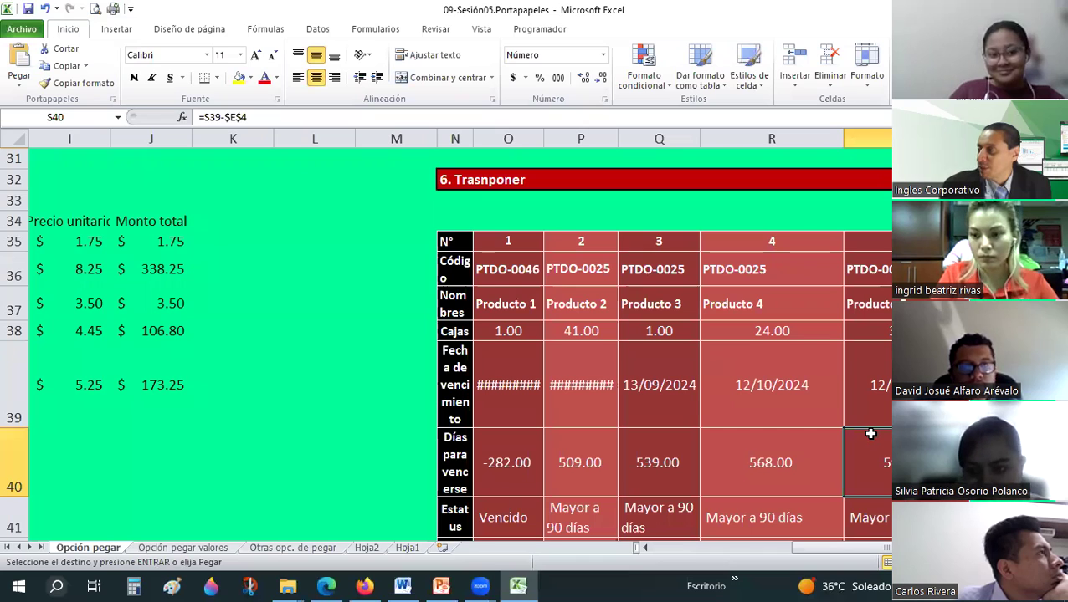
Check the 12/10/2024 date in the transposed table, then switch to the web browser.
left_click(788, 360)
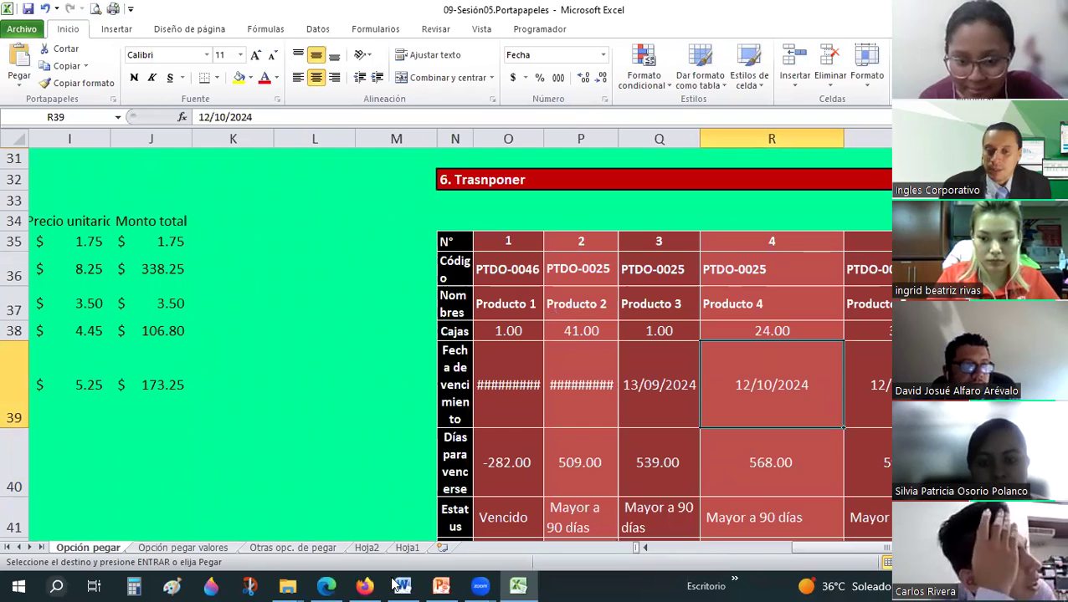
left_click(365, 586)
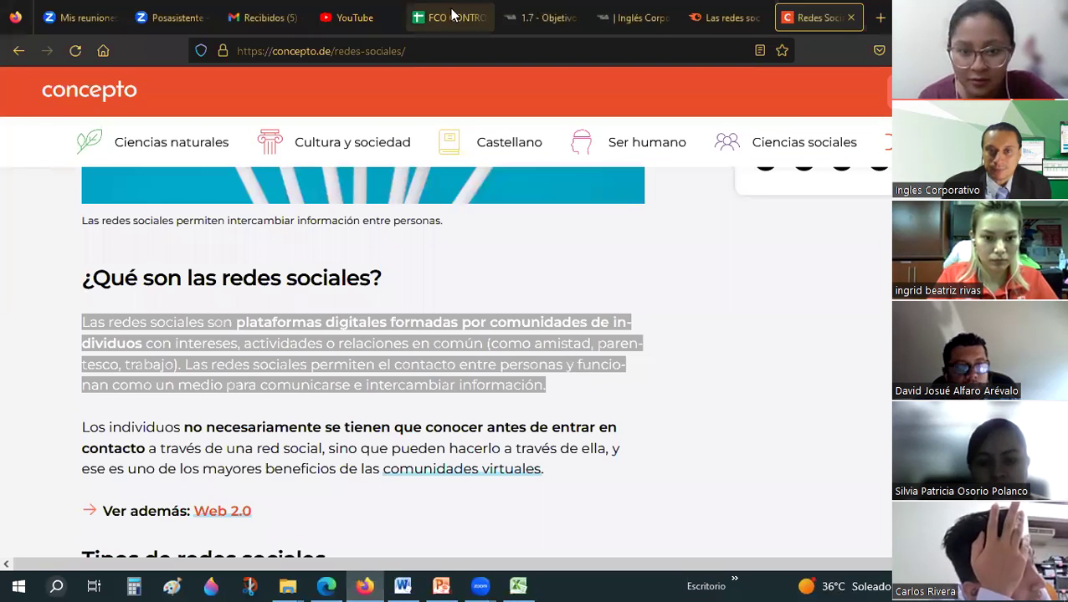
Enter 1 under VIERNES 24 for the first seven participants, cells AC2 through AC8.
left_click(451, 15)
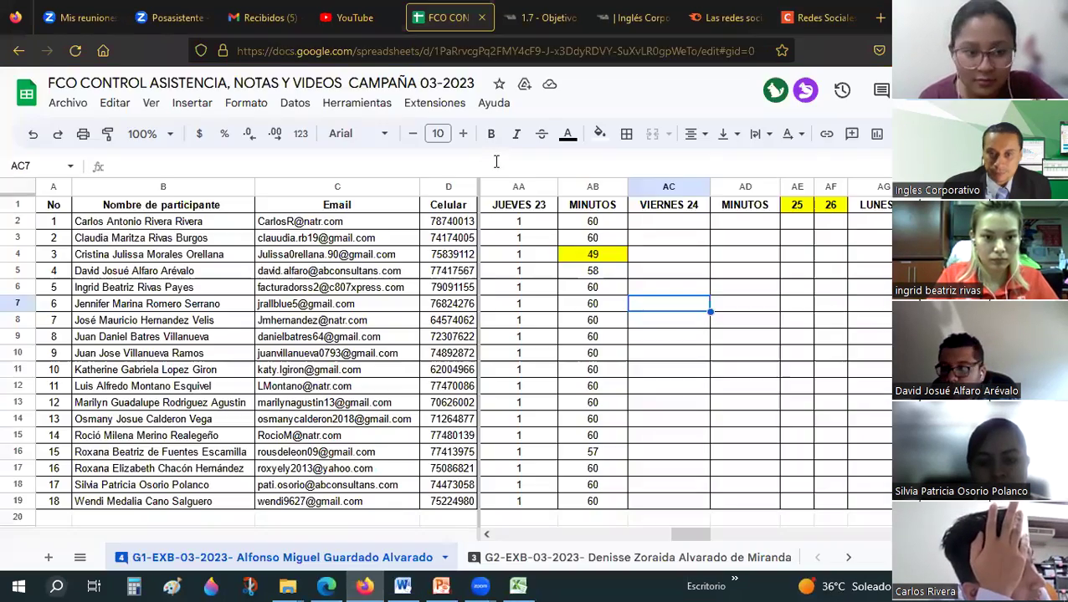
left_click(669, 225)
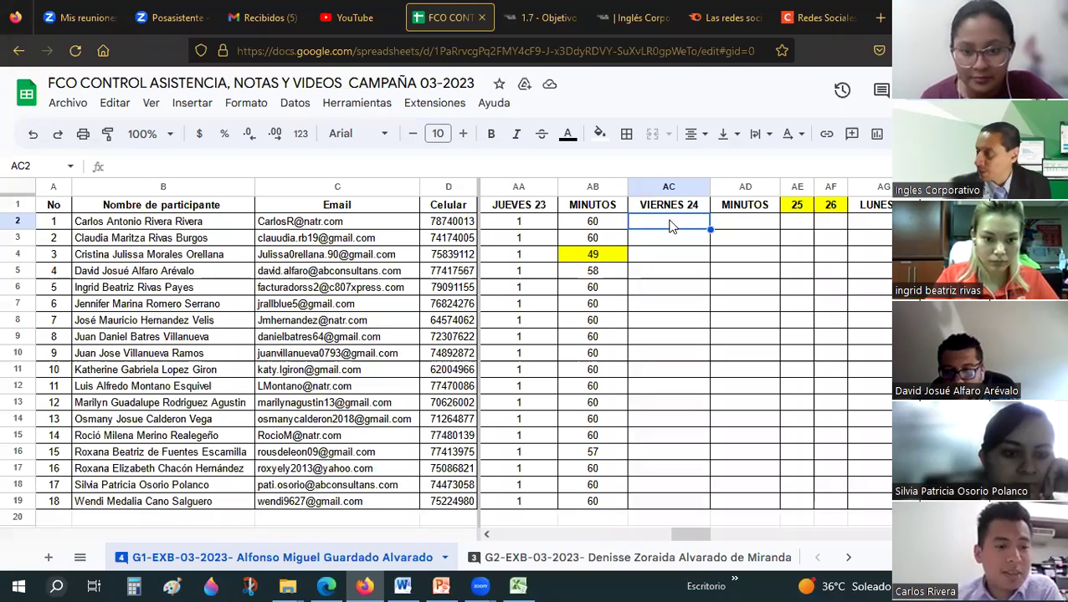
type("1")
key("Return")
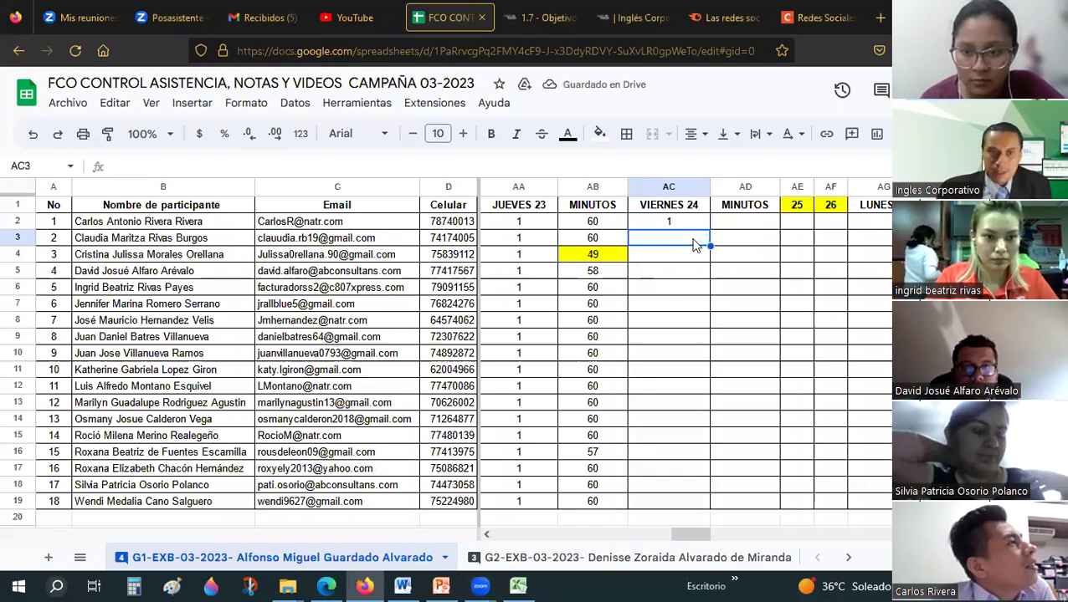
type("1")
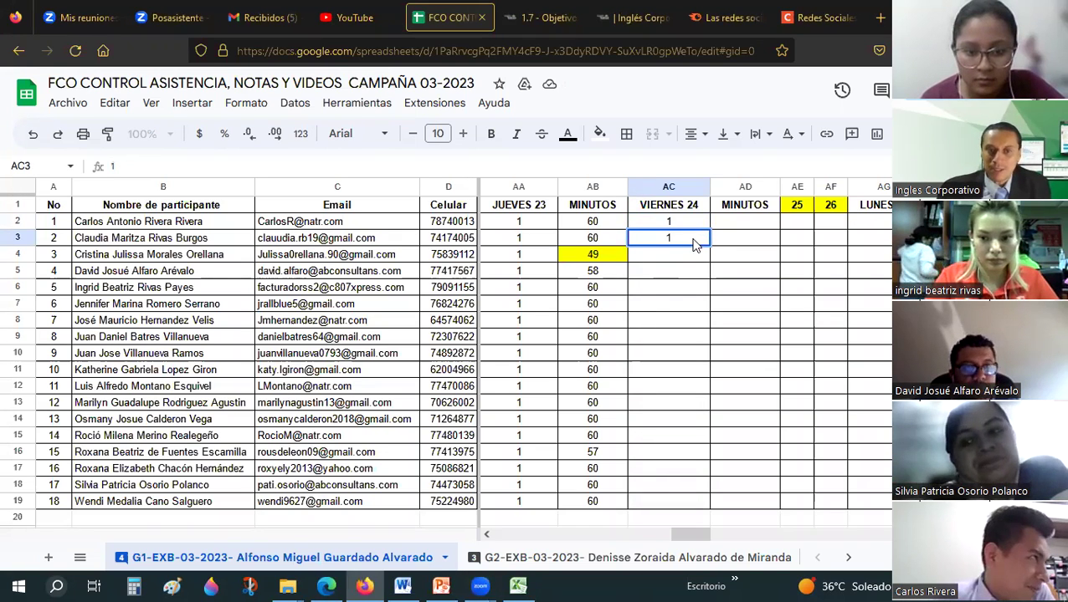
key("Return")
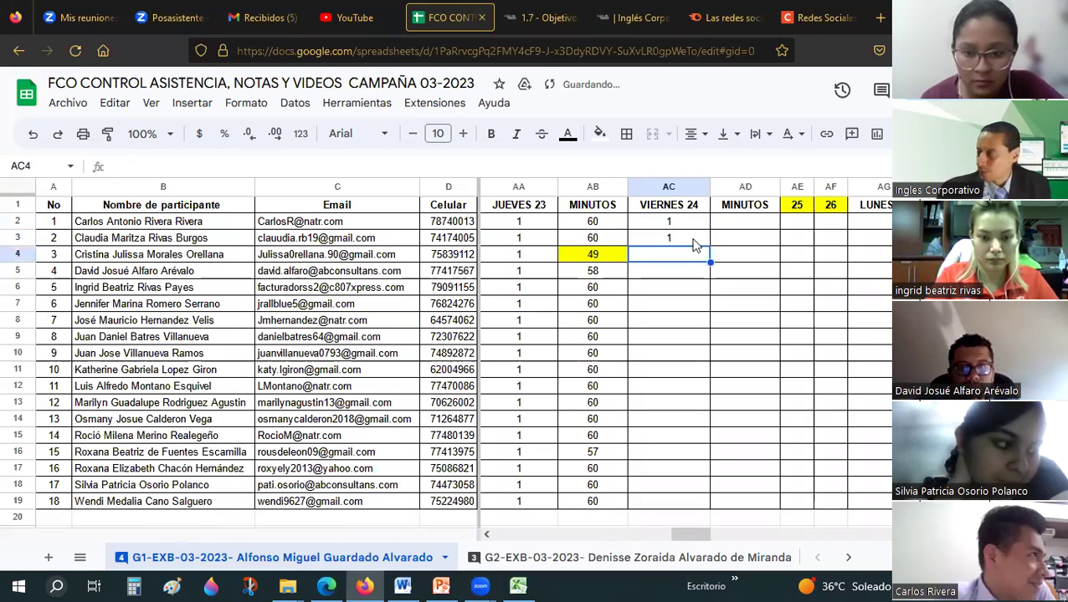
type("1")
key("Return")
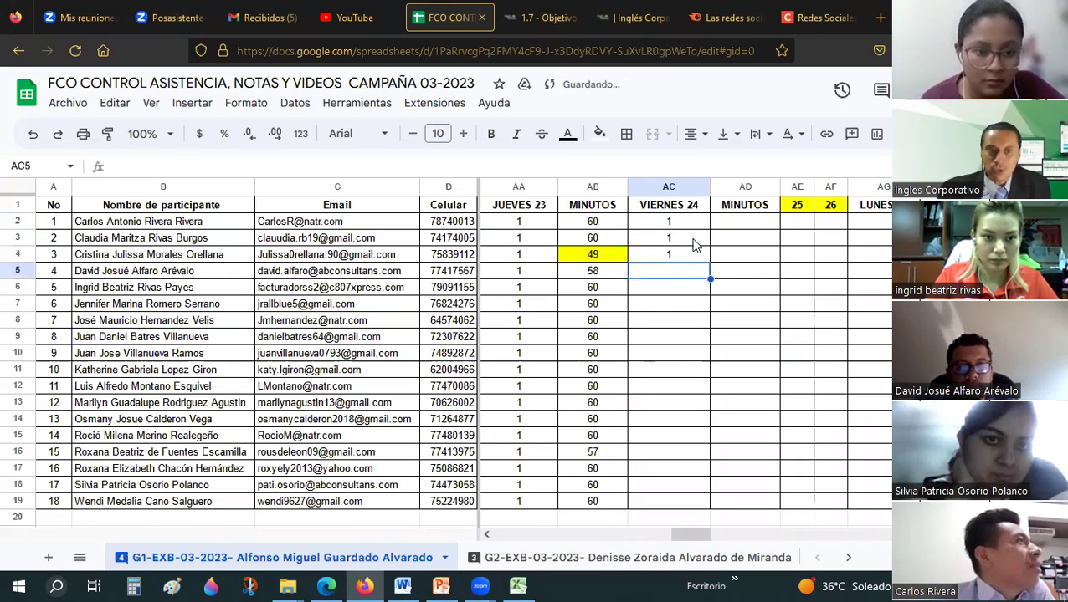
type("1")
key("Return")
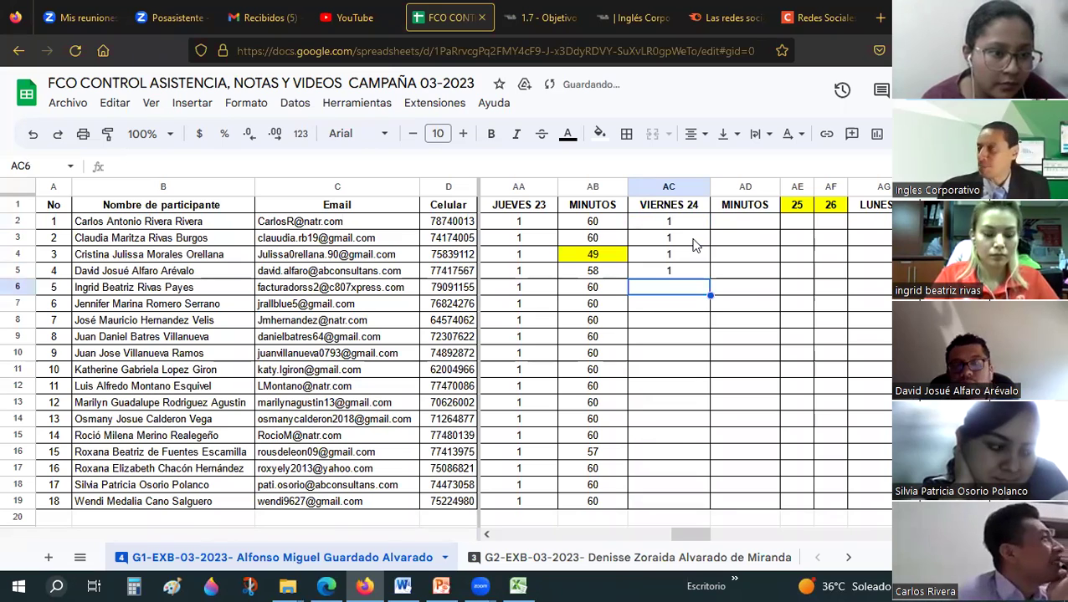
type("1")
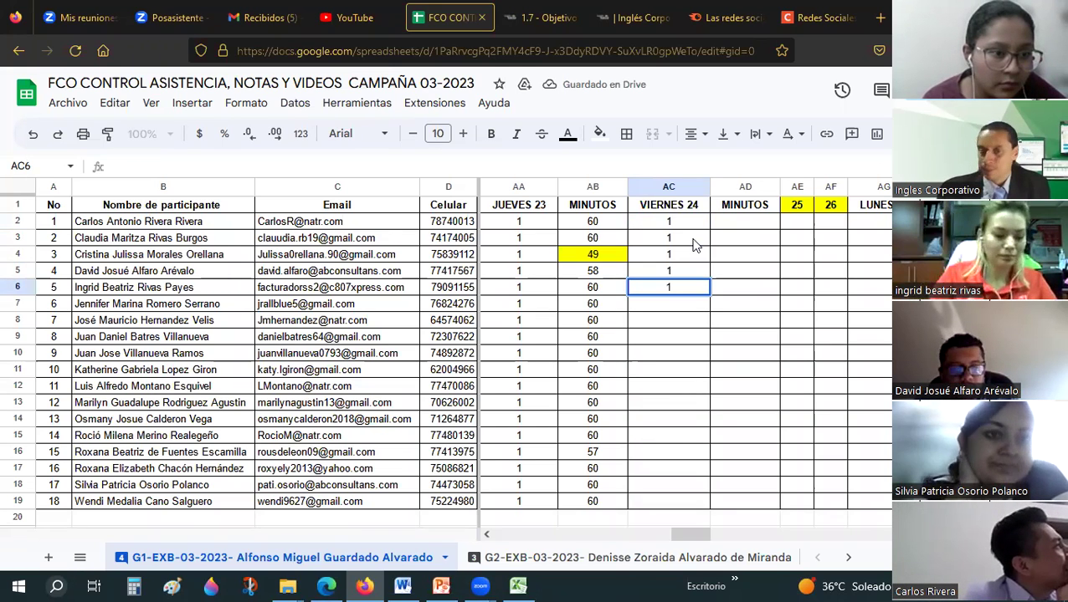
key("Return")
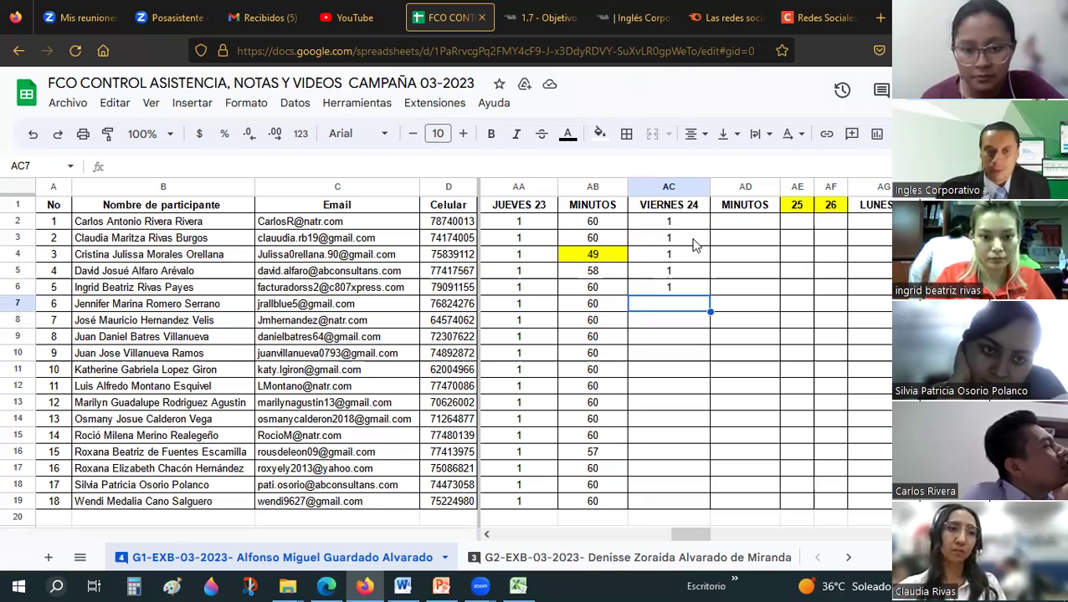
type("1")
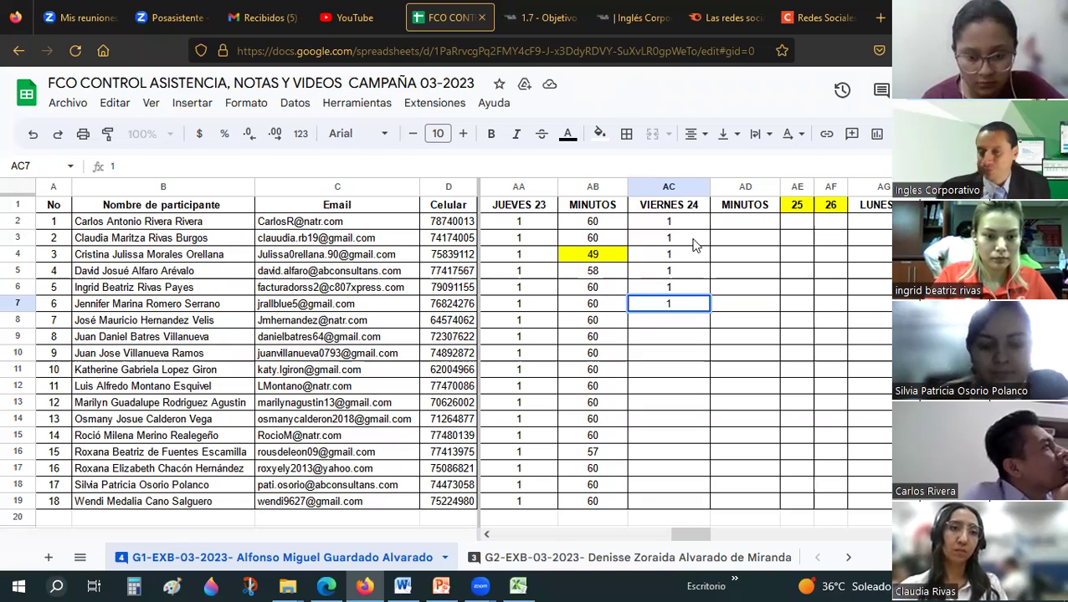
key("Return")
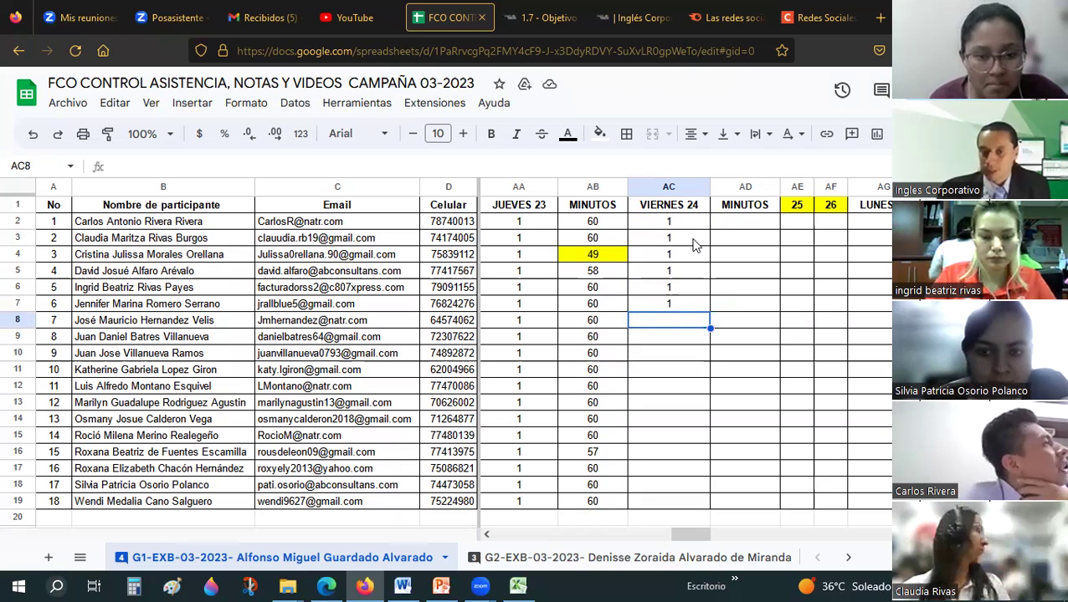
type("1")
key("Return")
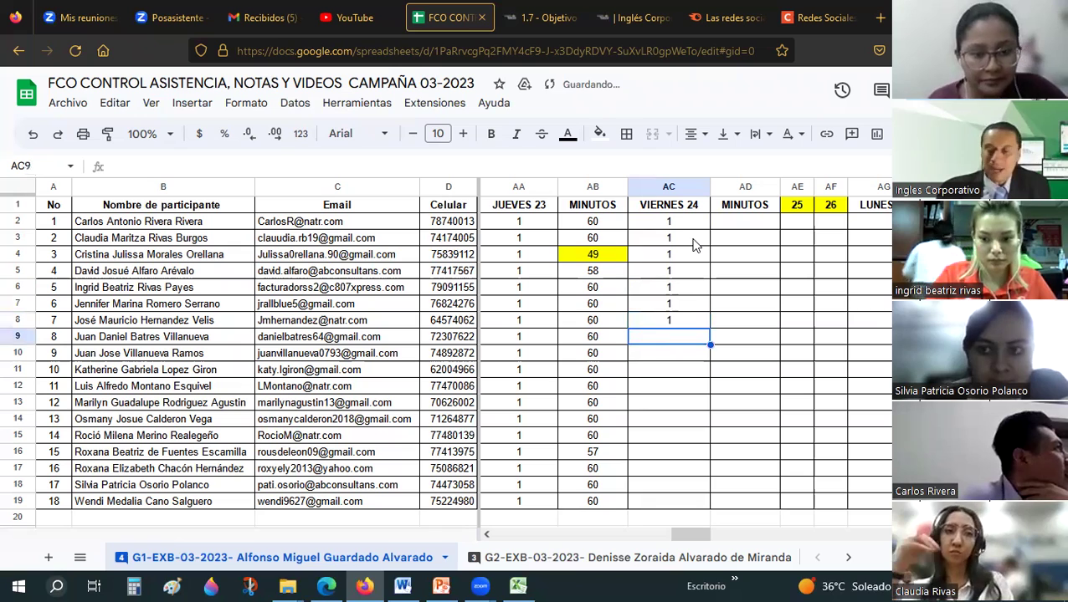
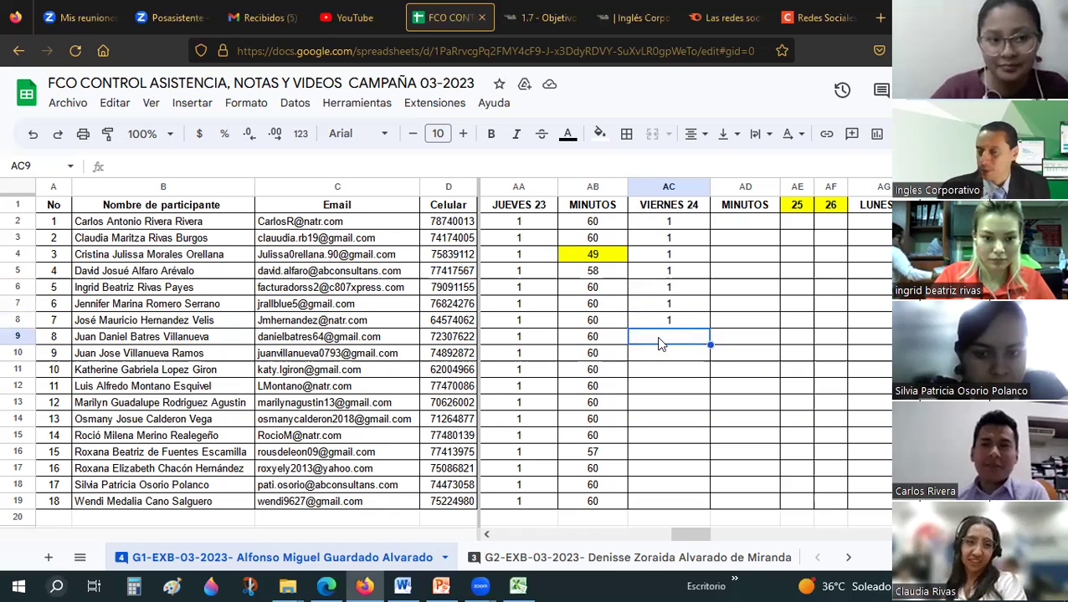
Enter 0 in AC9 and 1 in AC10 and AC11 for Viernes 24.
type("0")
key("Return")
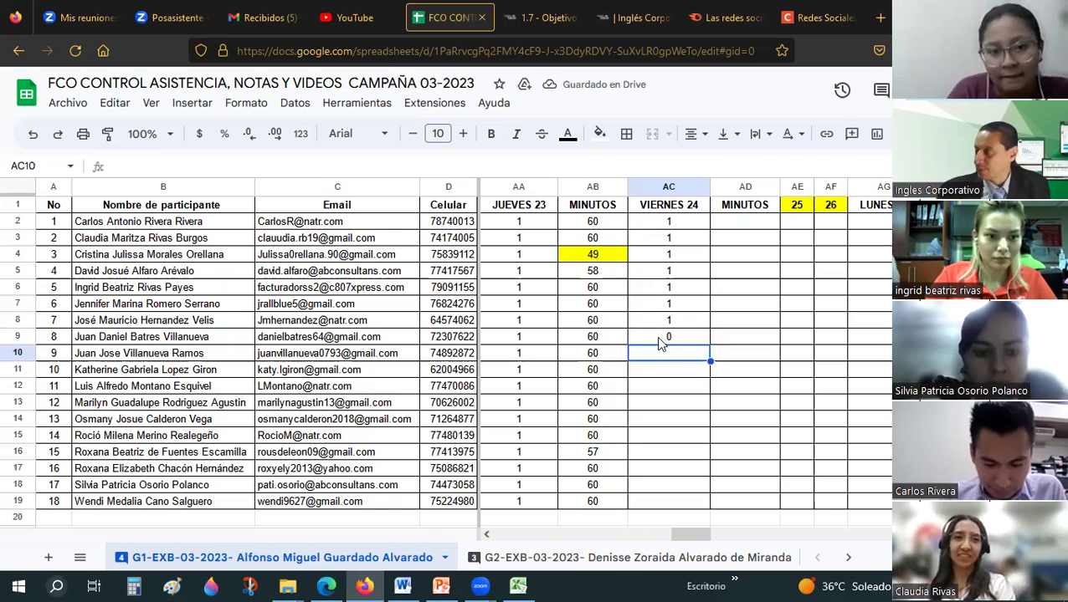
type("1")
key("Return")
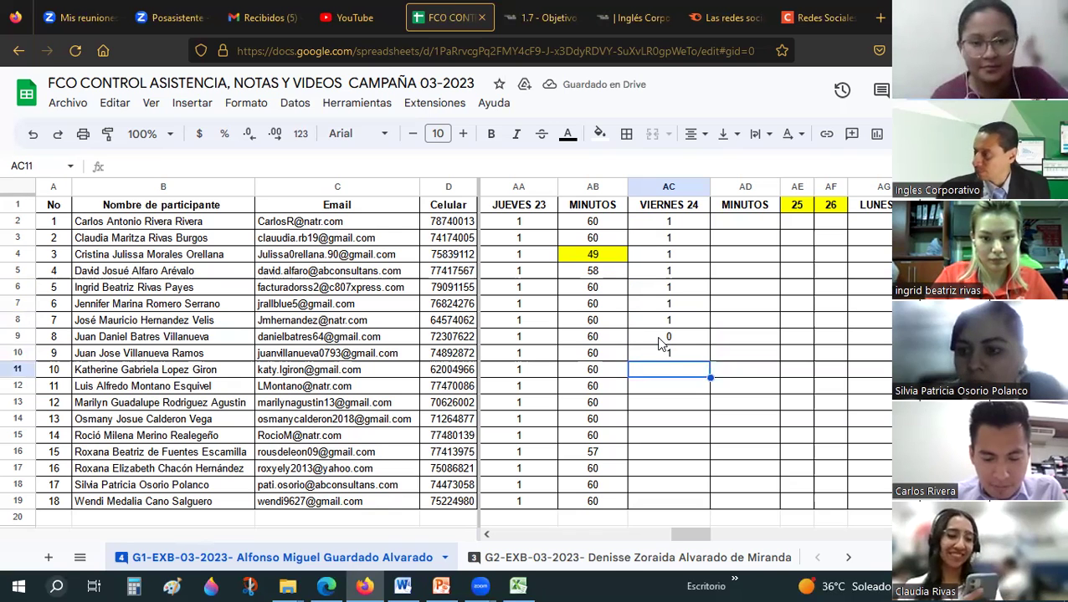
type("1")
key("Return")
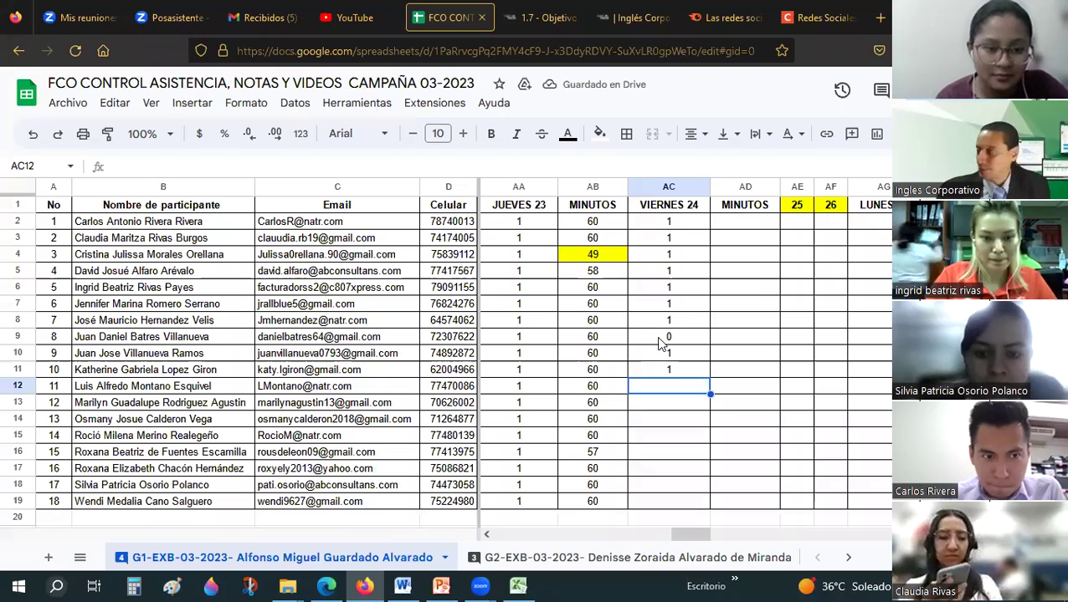
Enter 1 in AC12 through AC14, then reselect AC9 to correct its 0.
type("1")
key("Return")
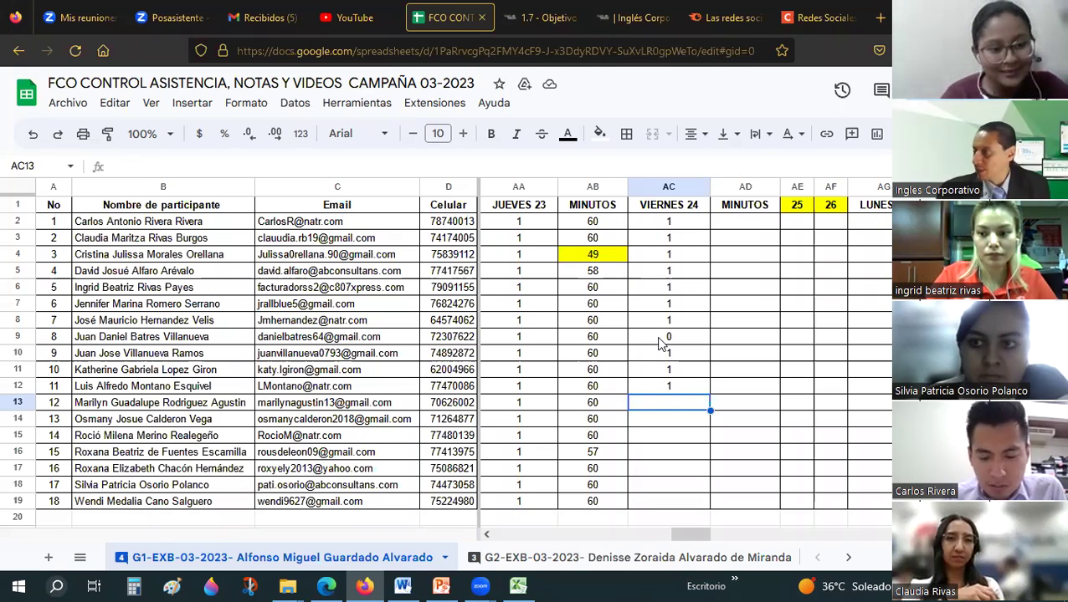
type("1")
key("Return")
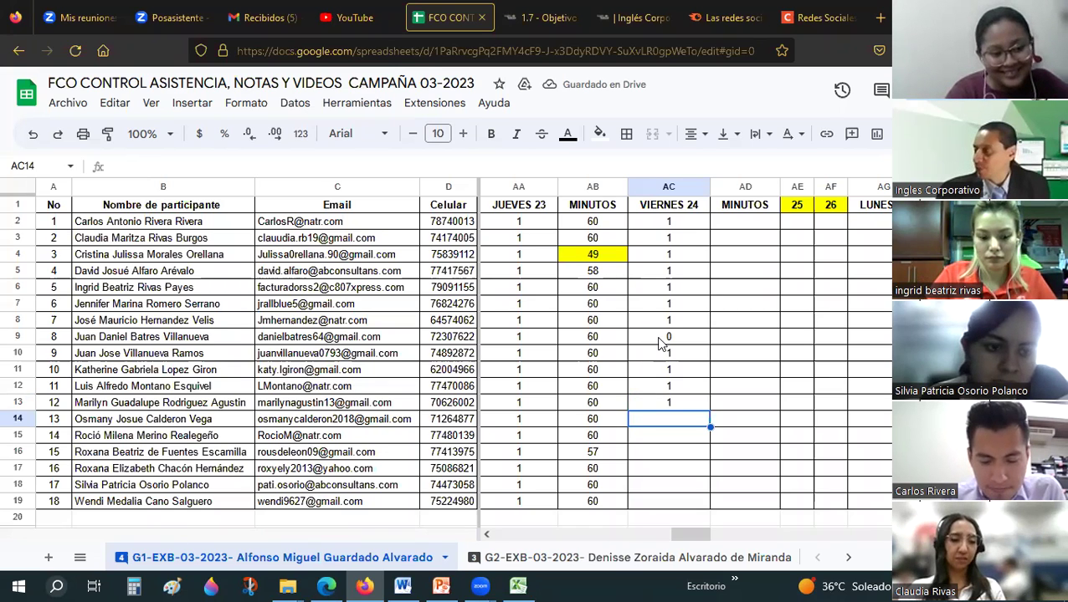
type("1")
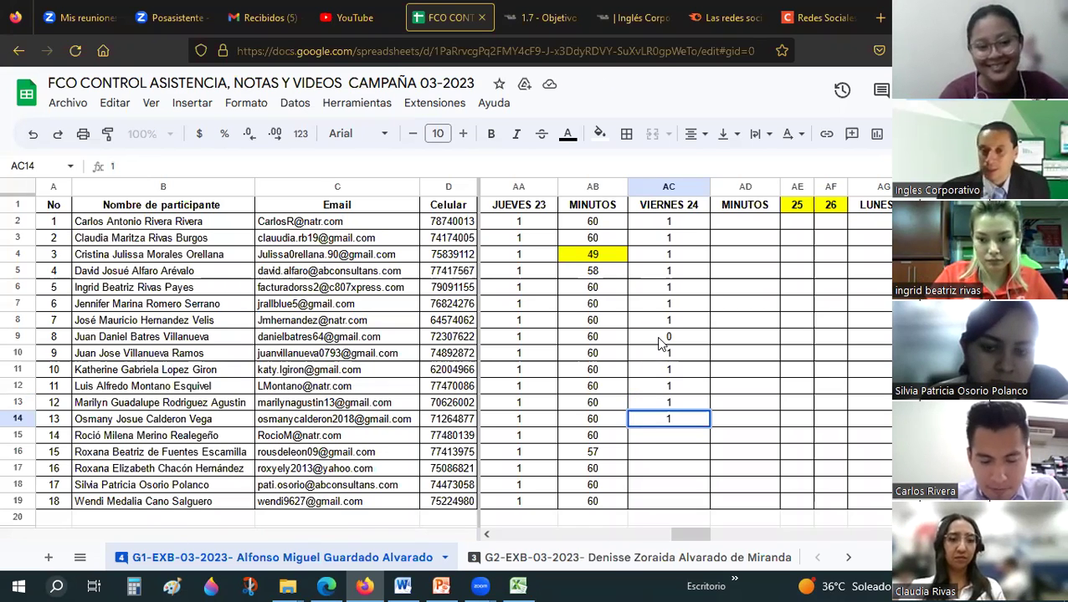
key("Return")
left_click(659, 343)
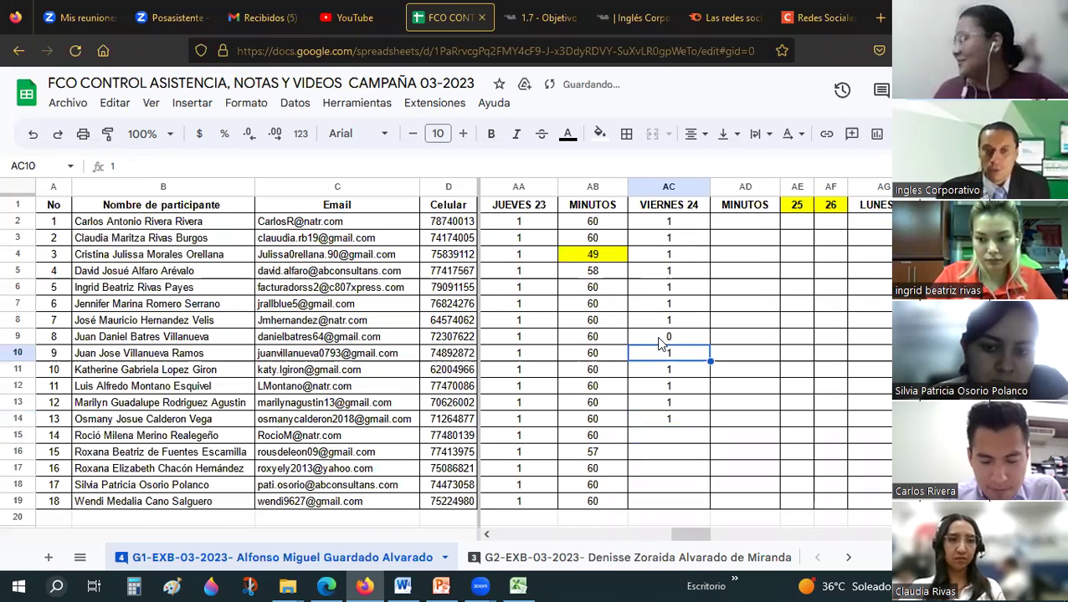
left_click(659, 340)
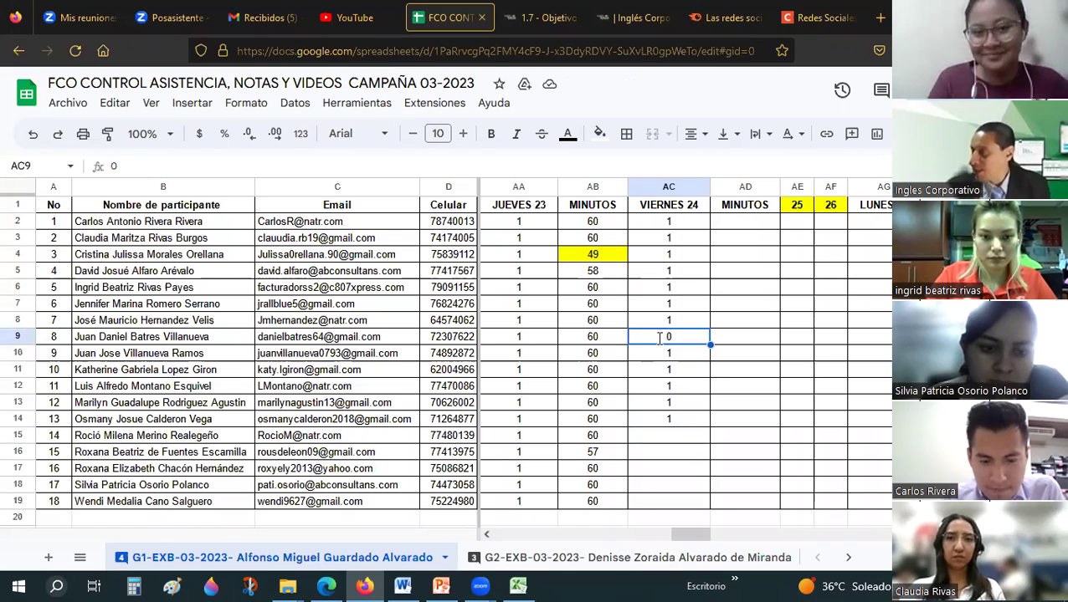
Change AC9 from 0 to 1 and move down to AC15.
type("1")
key("Return")
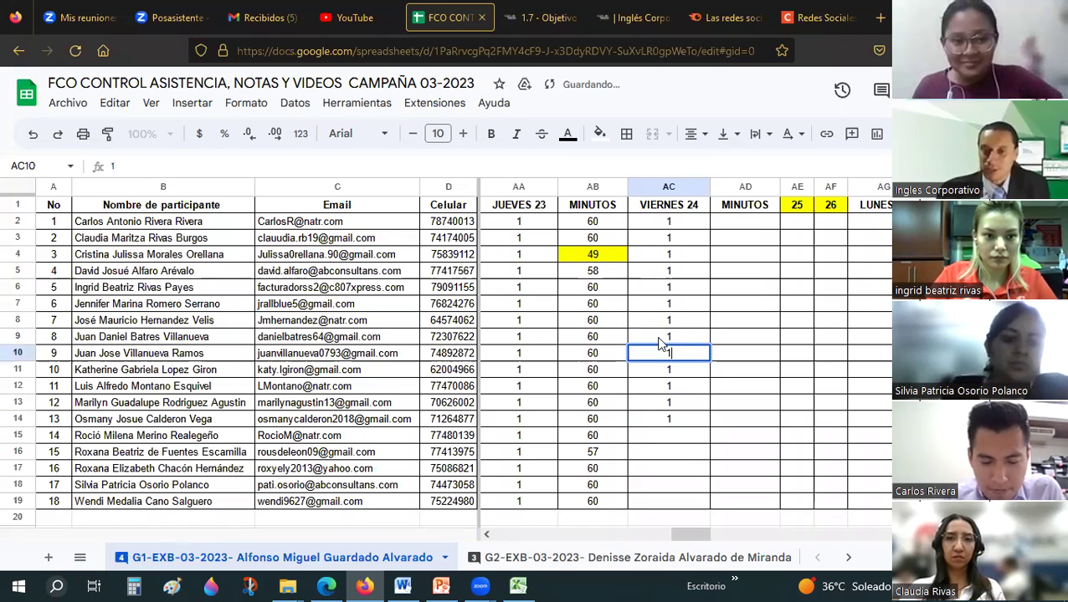
key("Return")
key("Down")
key("Down")
key("Down")
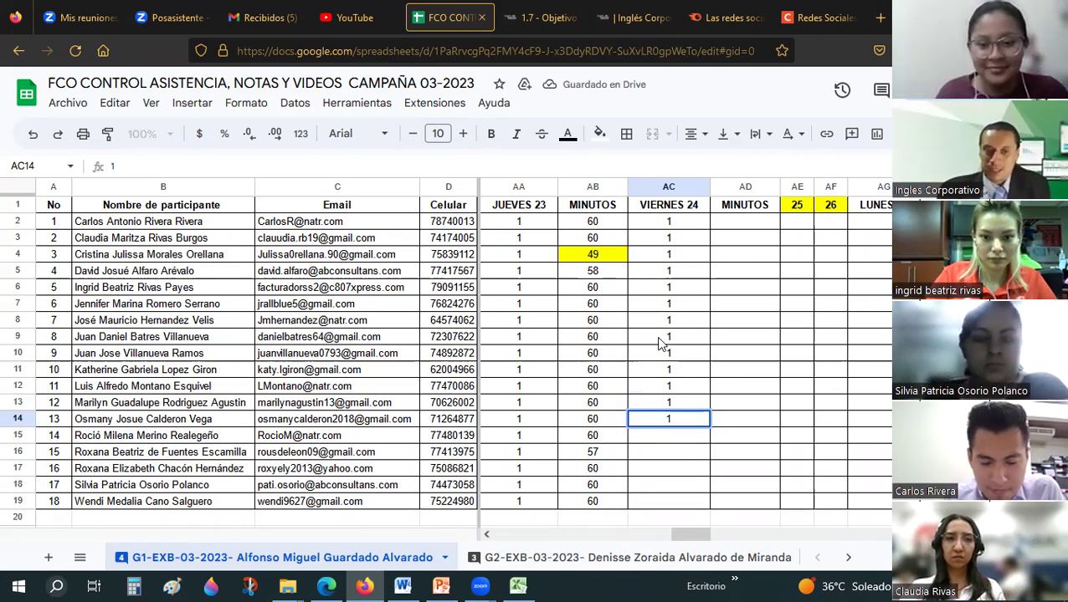
key("Down")
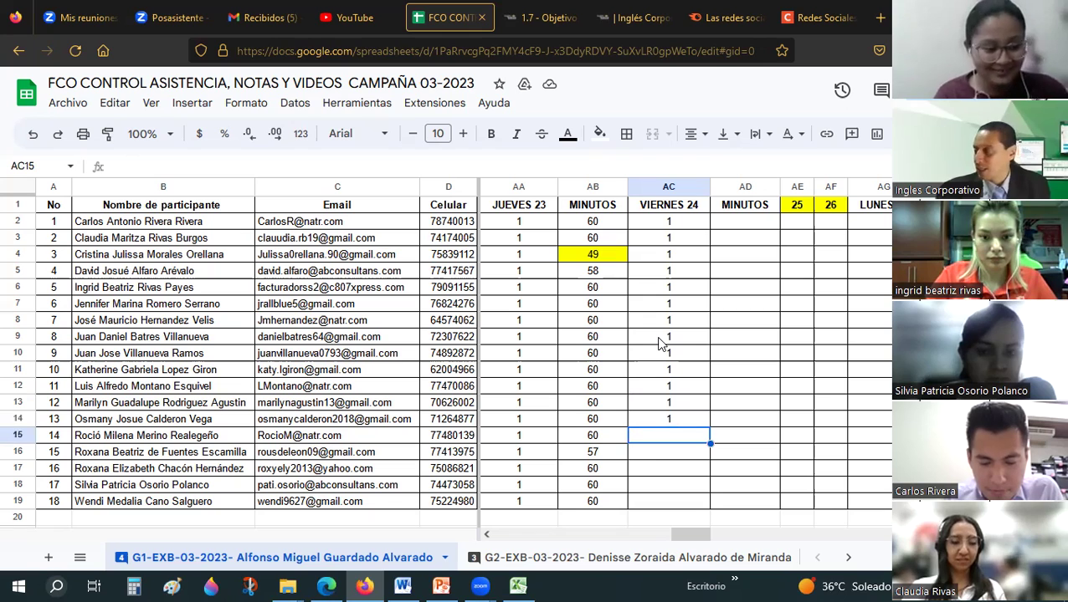
Enter 1 in AC15 through AC19 for participants 14 to 18.
type("1")
key("Return")
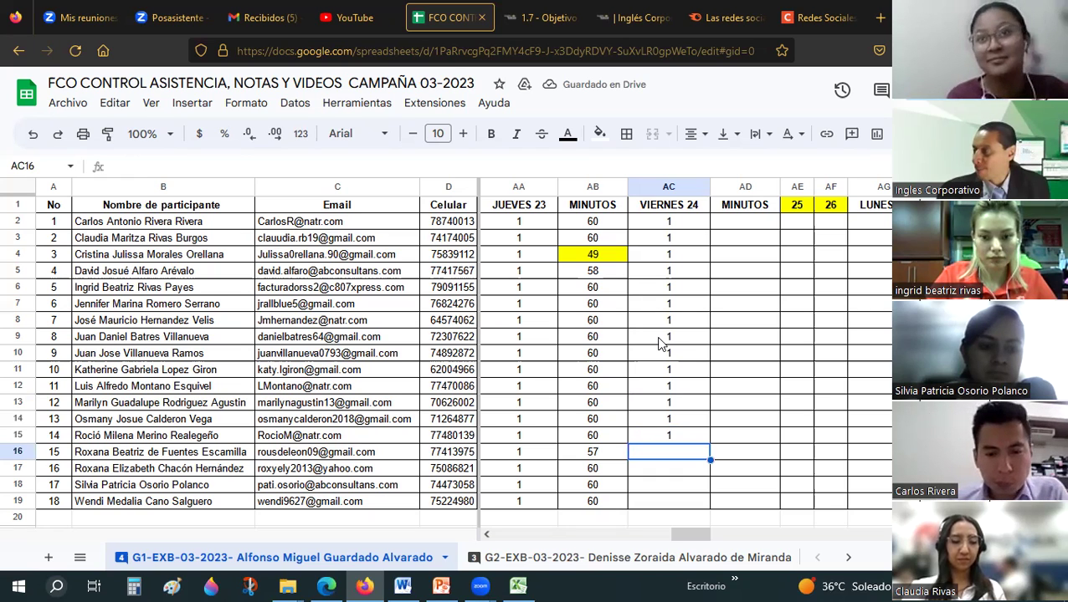
type("1")
key("Return")
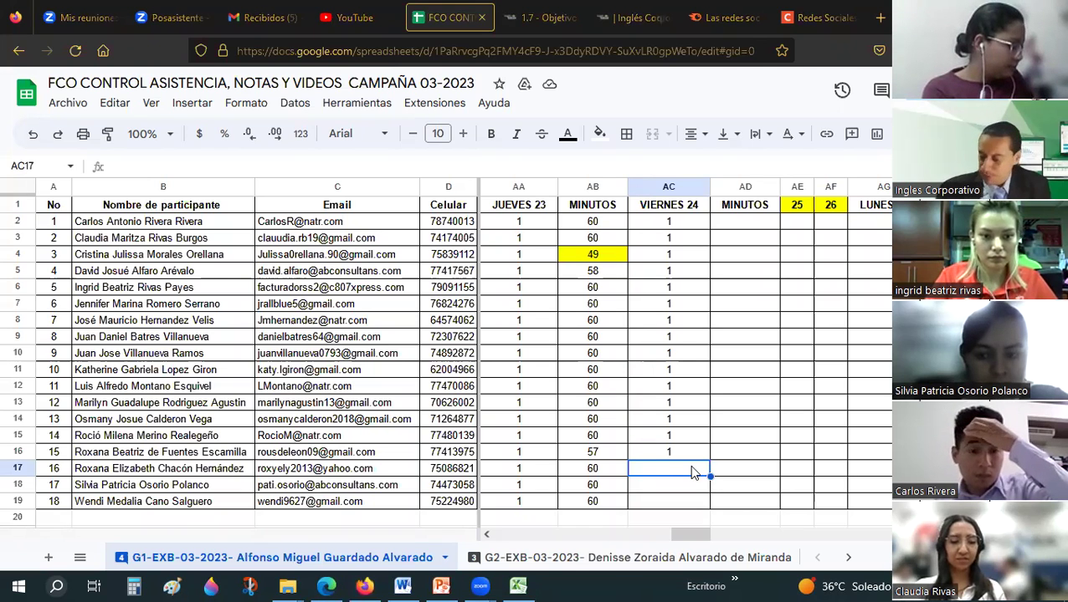
type("1")
key("Return")
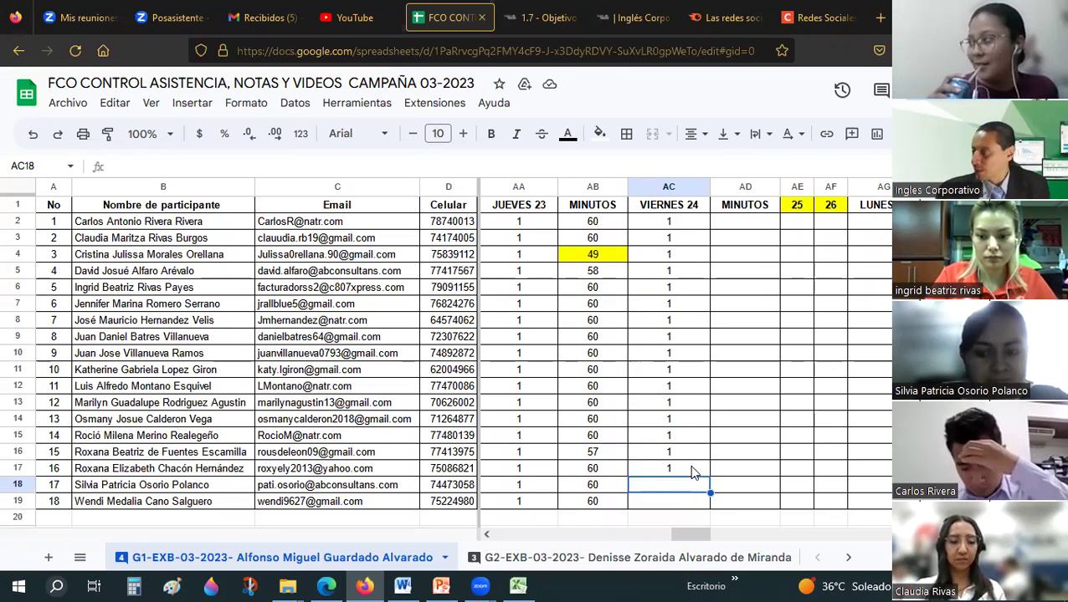
type("1")
key("Return")
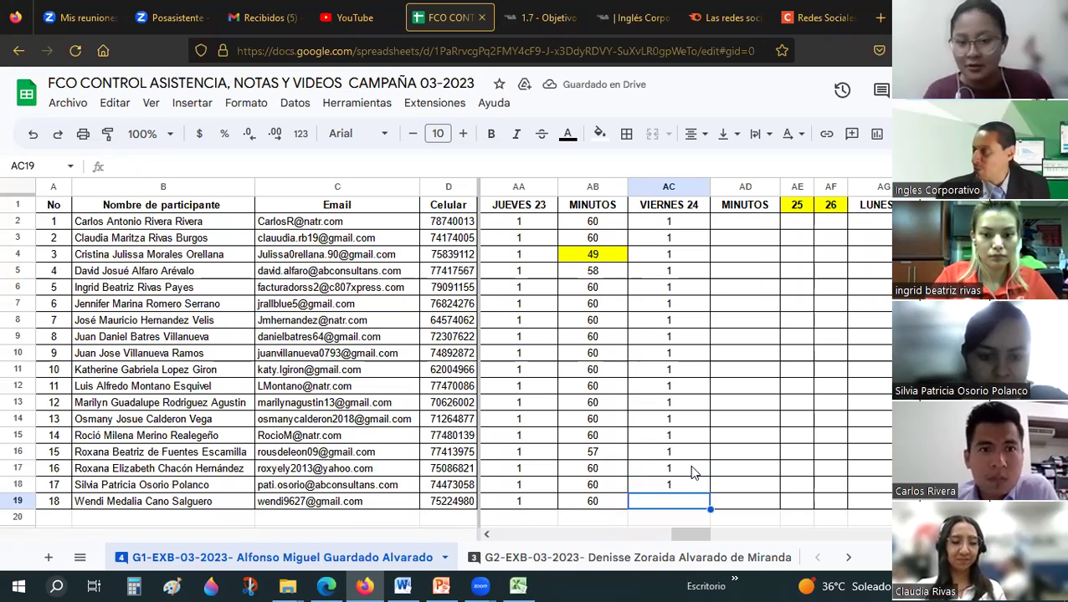
type("1")
key("Return")
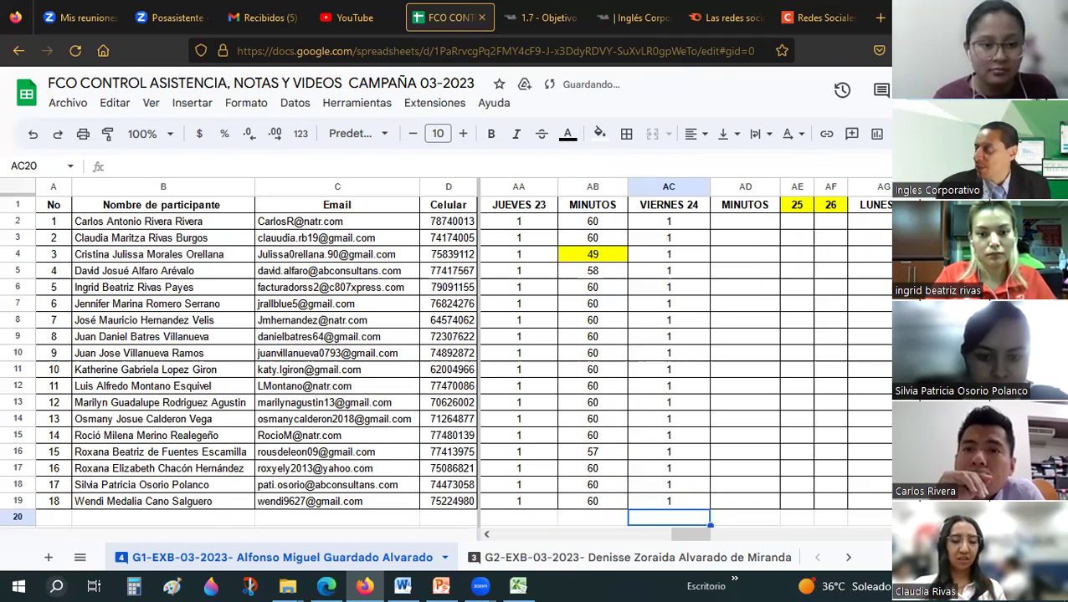
left_click(518, 585)
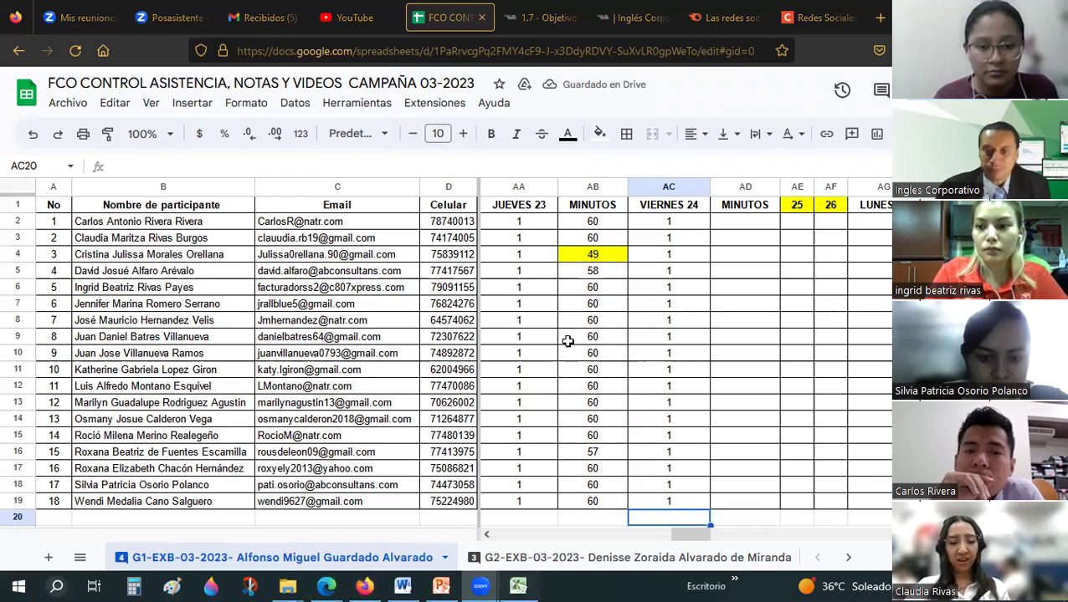
Select the copied range I6:J11 in Excel and preview the Pegar options without pasting.
left_click(577, 310)
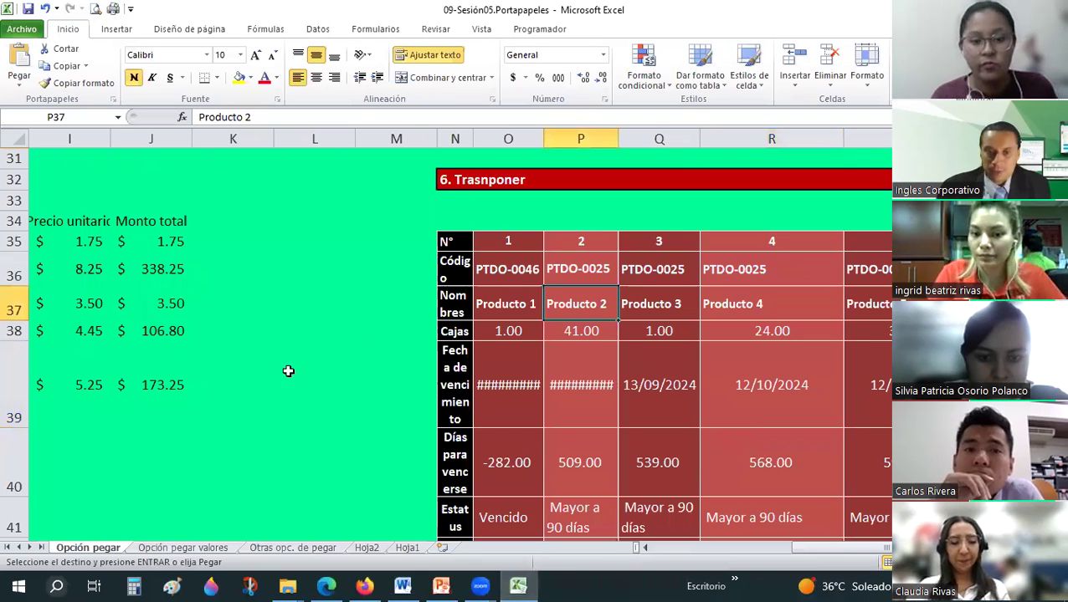
scroll(322, 349, "up", 9)
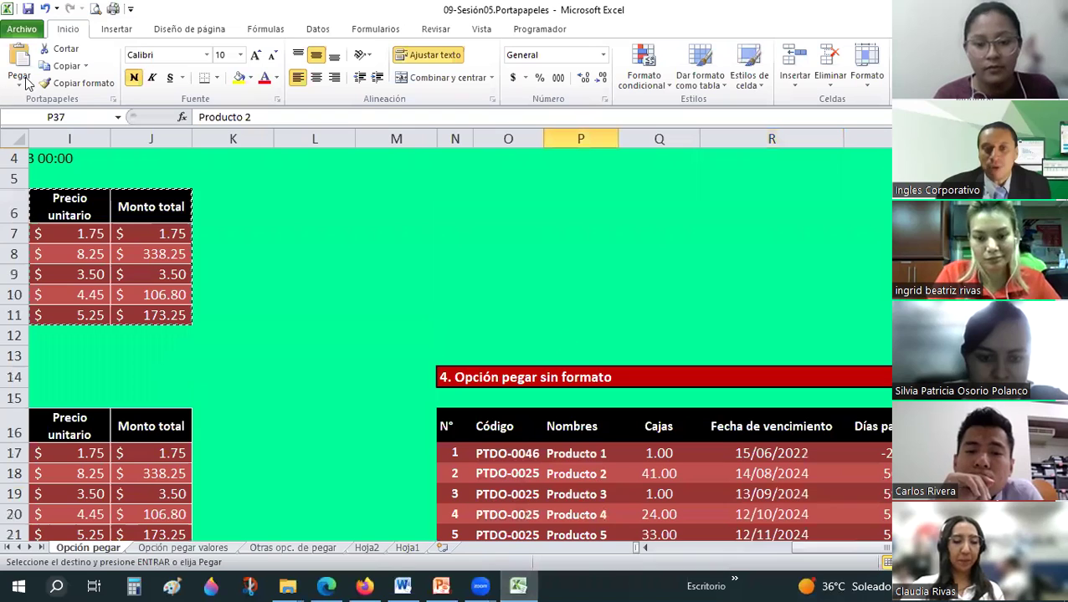
scroll(537, 425, "up", 1)
scroll(207, 241, "down", 1)
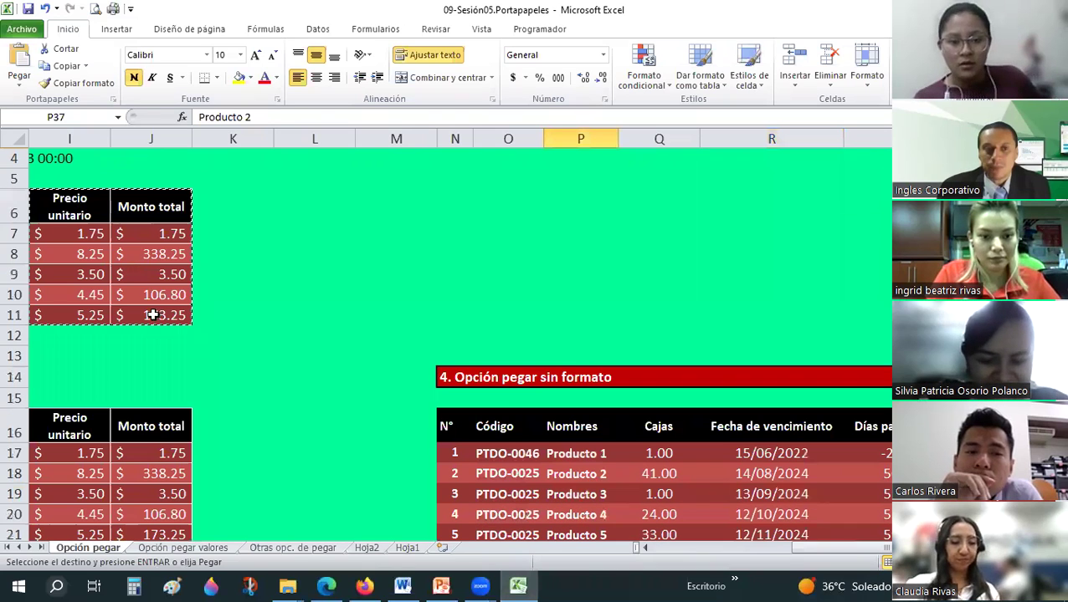
left_click_drag(69, 206, 150, 314)
left_click(19, 79)
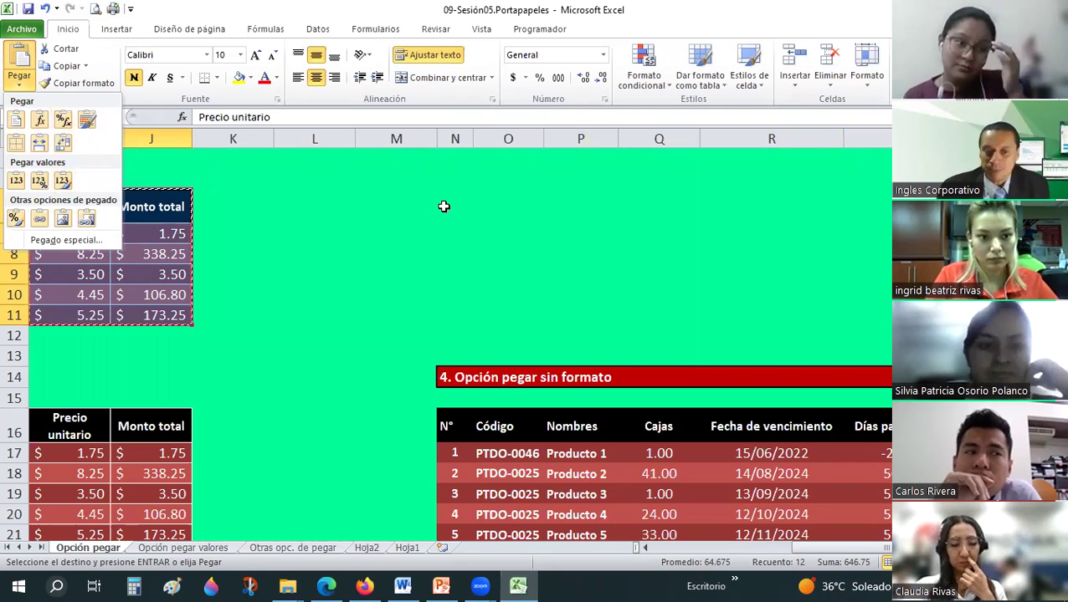
left_click(326, 488)
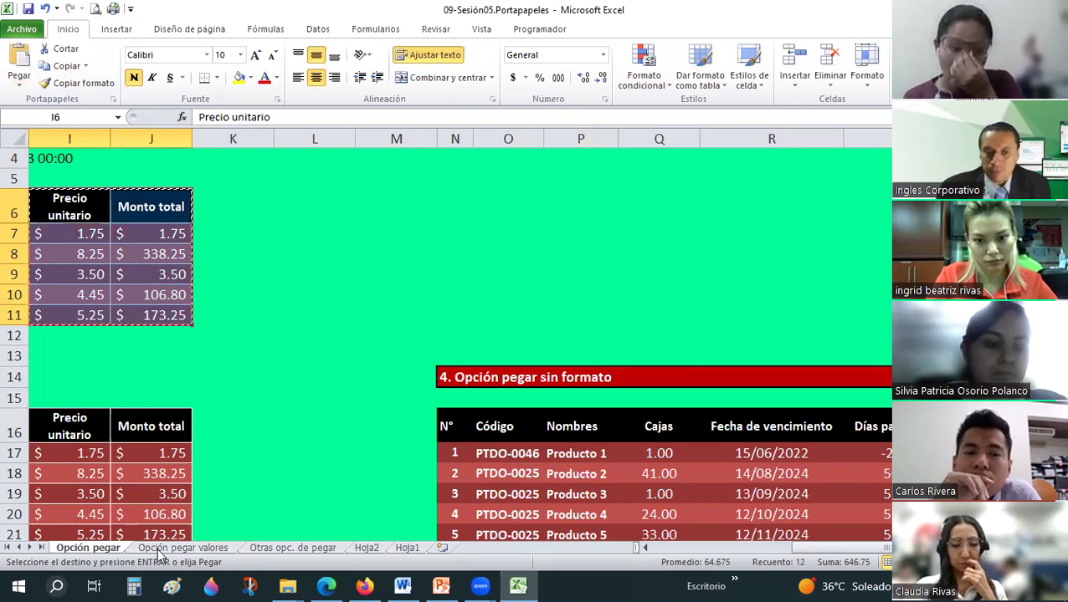
On the Opción pegar valores sheet, delete the section 2 example table B25:J30.
key("ctrl+Page_Down")
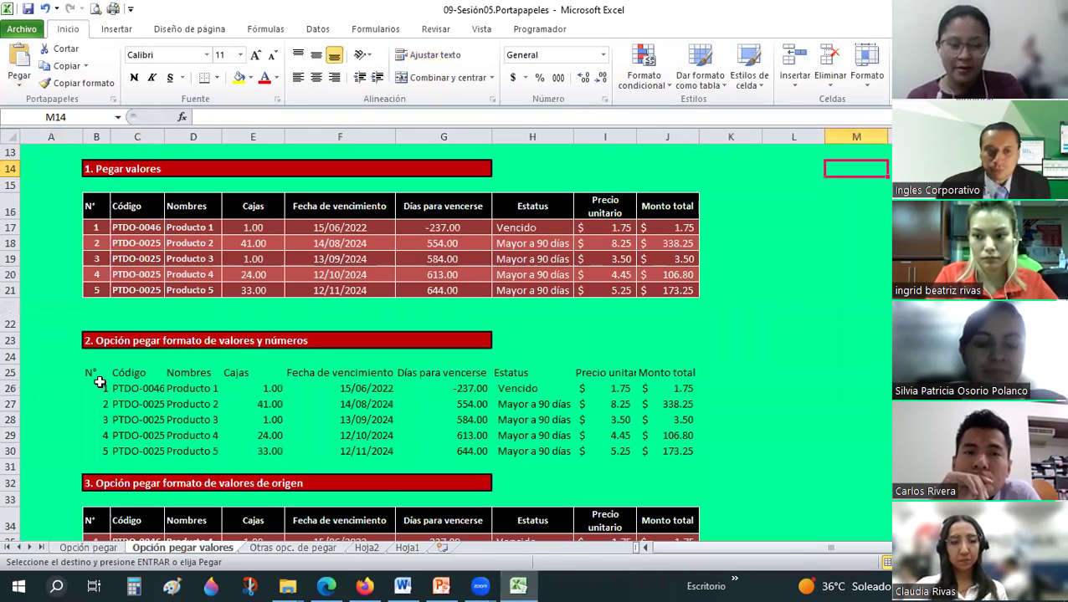
mouse_move(92, 372)
left_mouse_down()
mouse_move(693, 441)
mouse_move(402, 466)
left_mouse_up()
key("Delete")
scroll(117, 381, "down", 3)
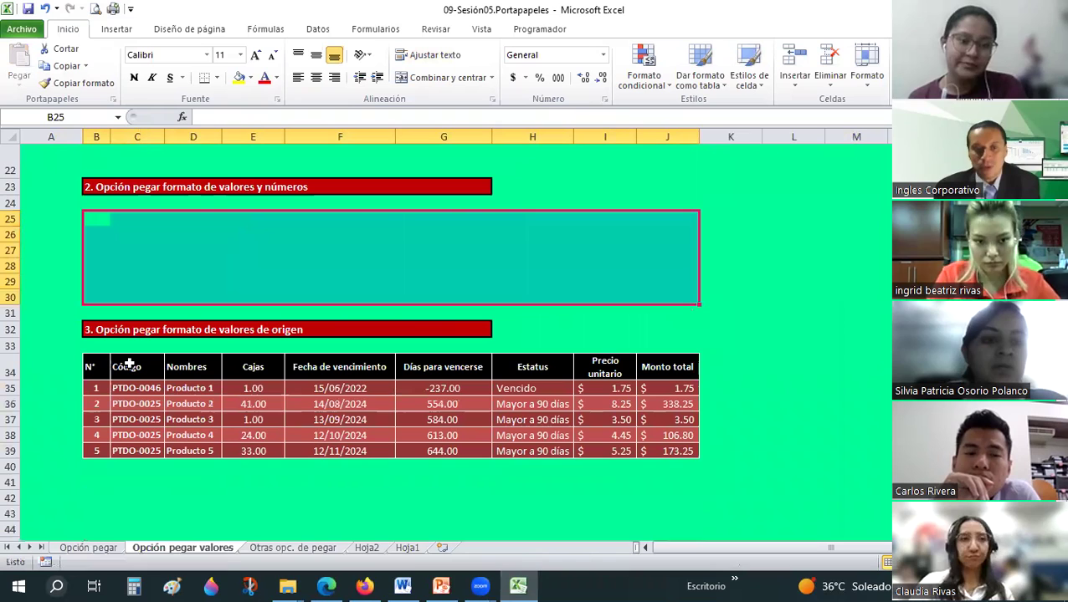
Blank out the section 3 table B34:J39 with Copiar formato from empty cell D42.
left_click(653, 403)
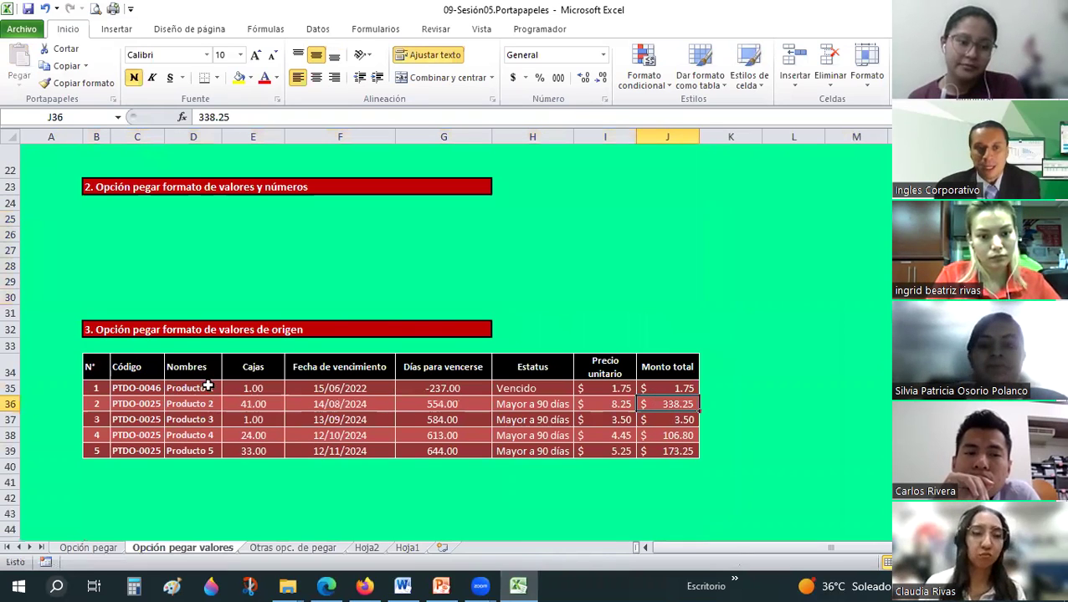
left_click(169, 502)
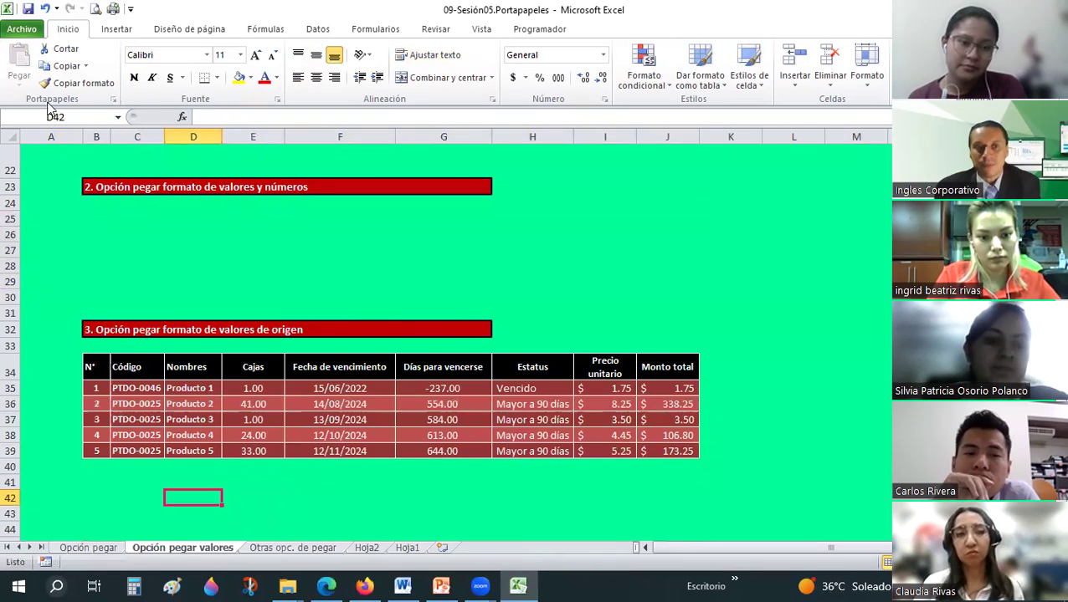
left_click(95, 85)
left_click_drag(90, 367, 691, 457)
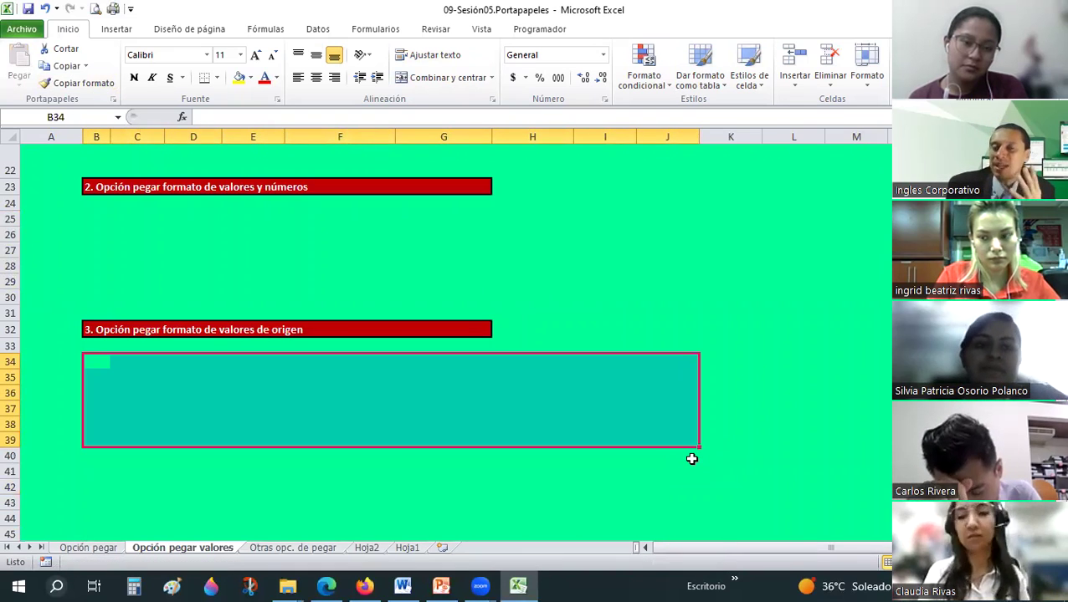
scroll(691, 459, "up", 1)
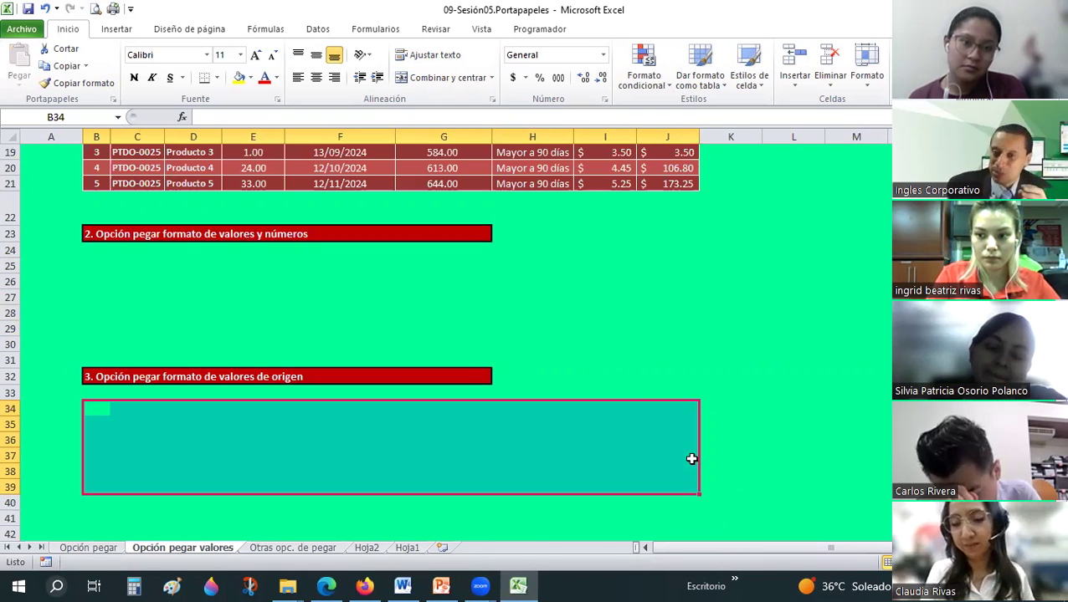
scroll(691, 458, "up", 2)
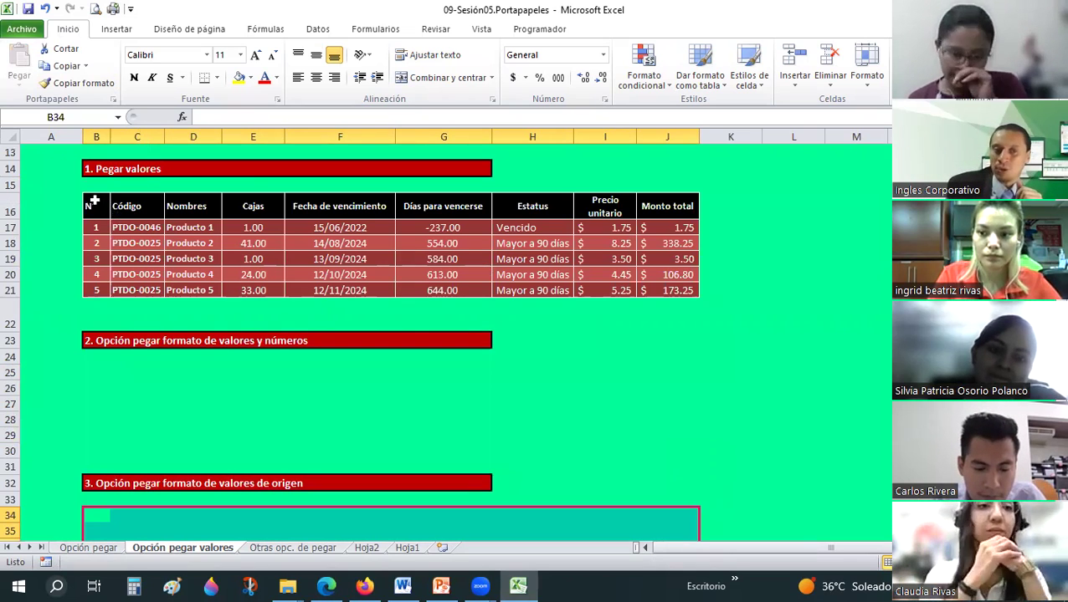
Copy table B16:J21 and paste it at B25 as Valores only.
left_click_drag(94, 201, 695, 291)
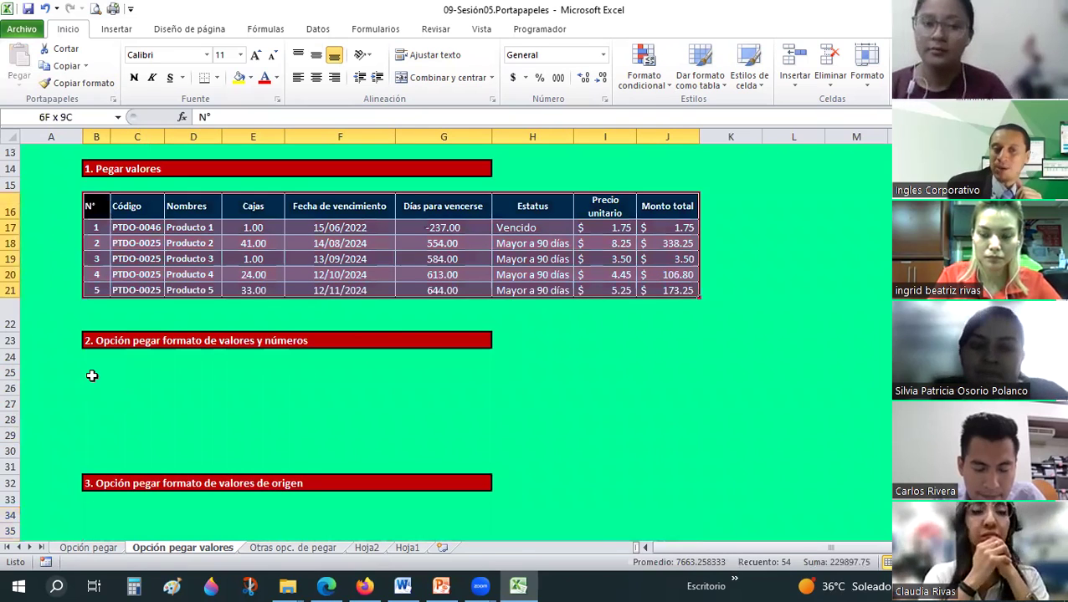
left_click(92, 376)
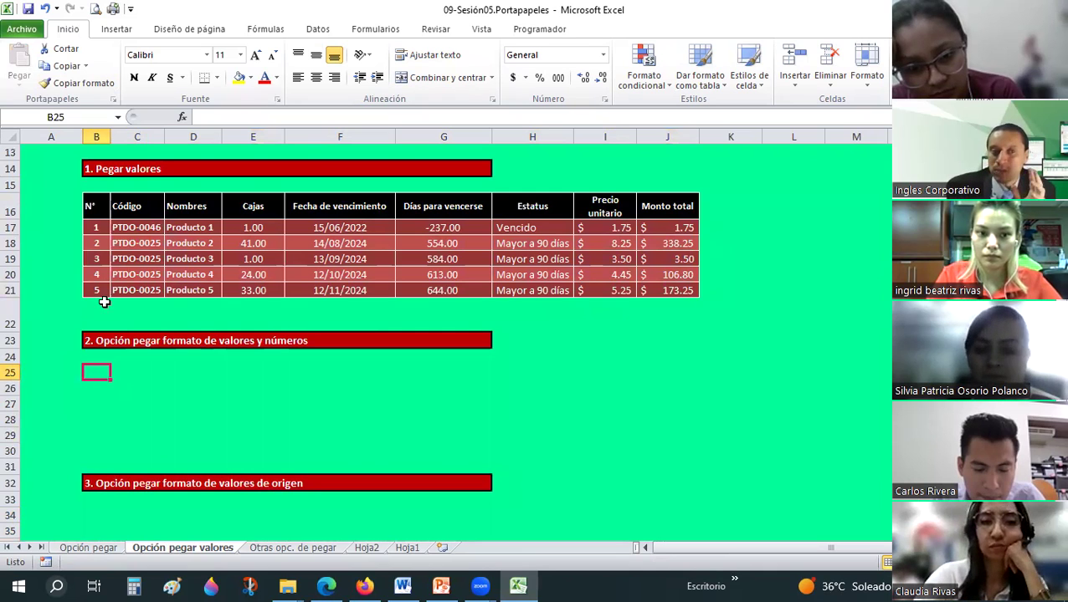
left_click(94, 207)
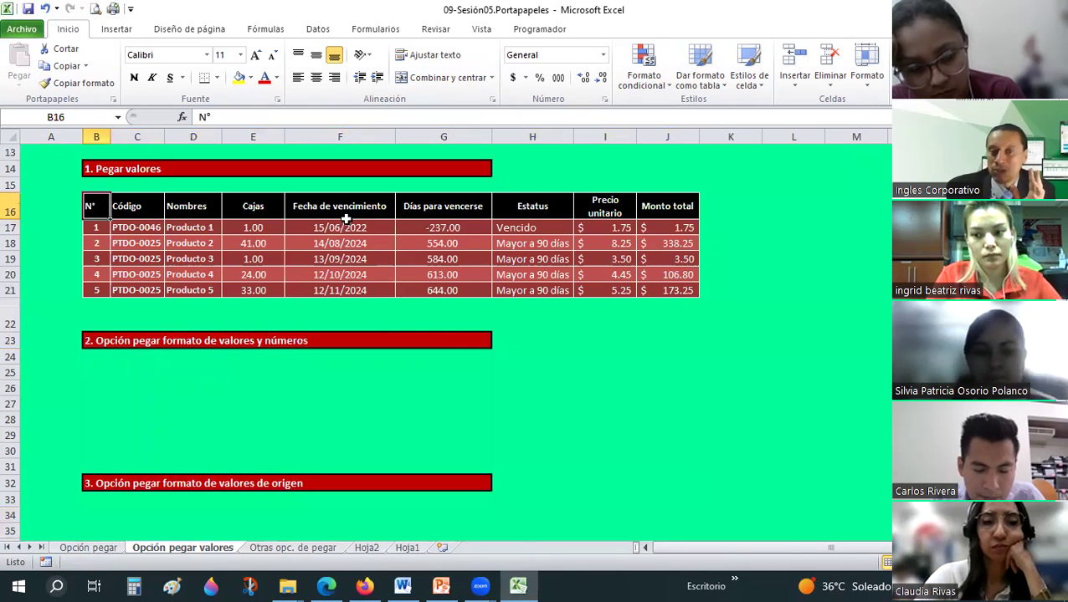
left_click_drag(345, 220, 670, 286)
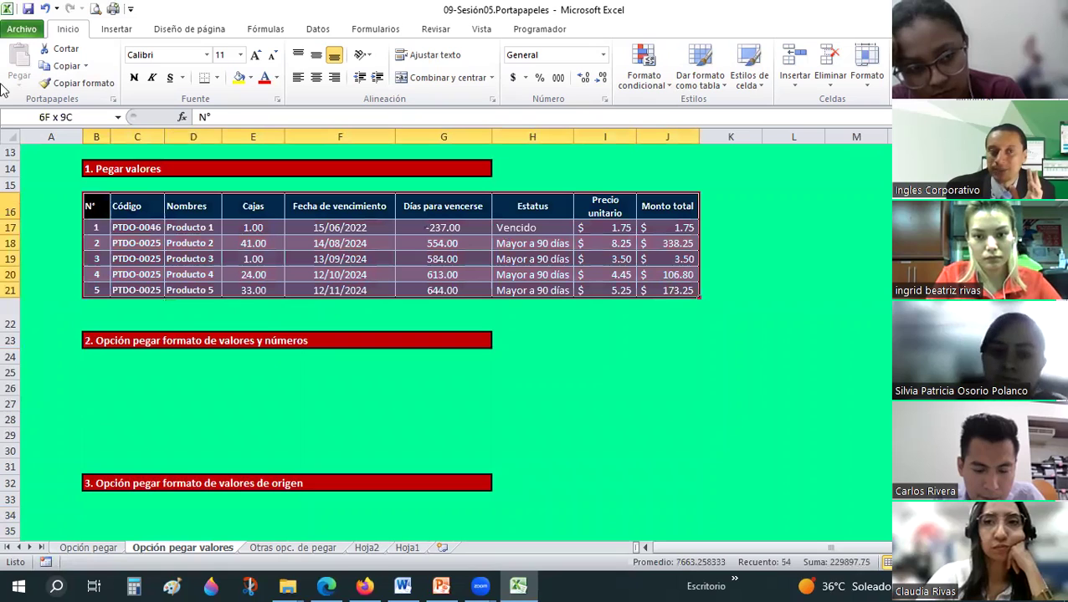
left_click(66, 66)
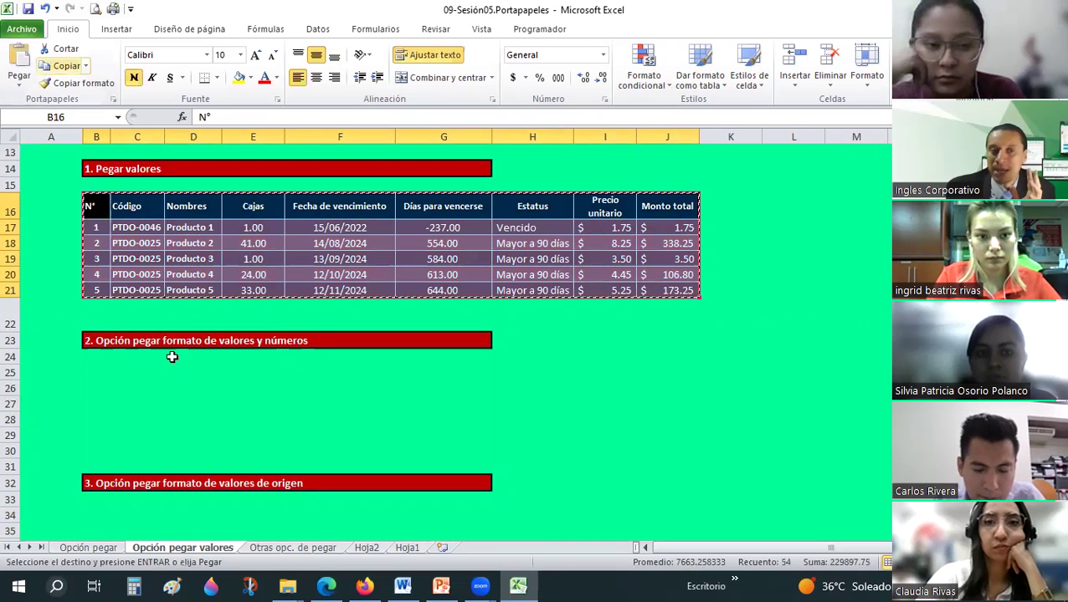
left_click(97, 372)
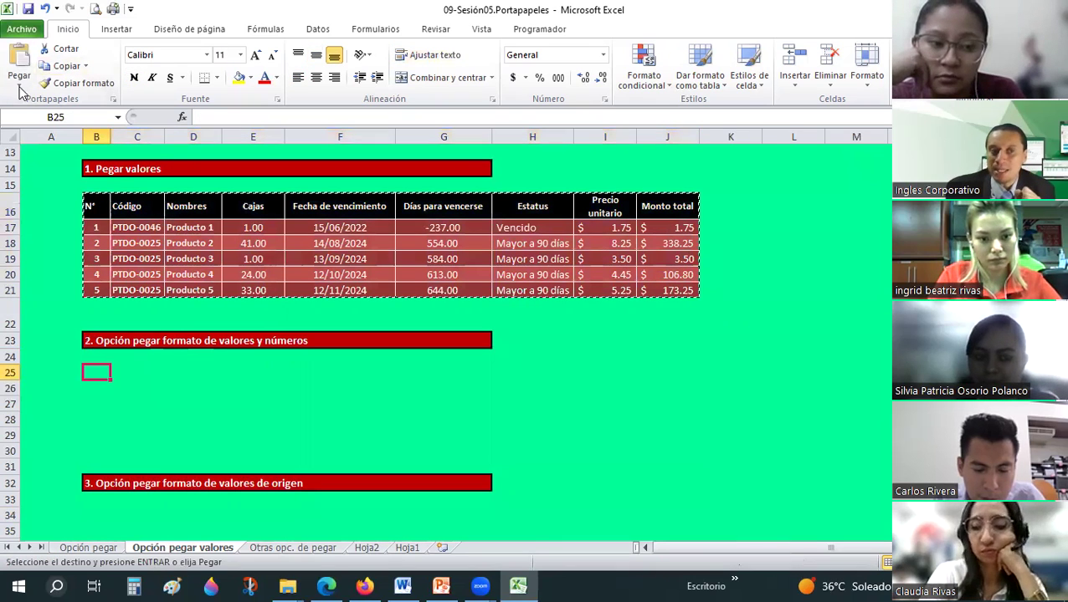
left_click(21, 87)
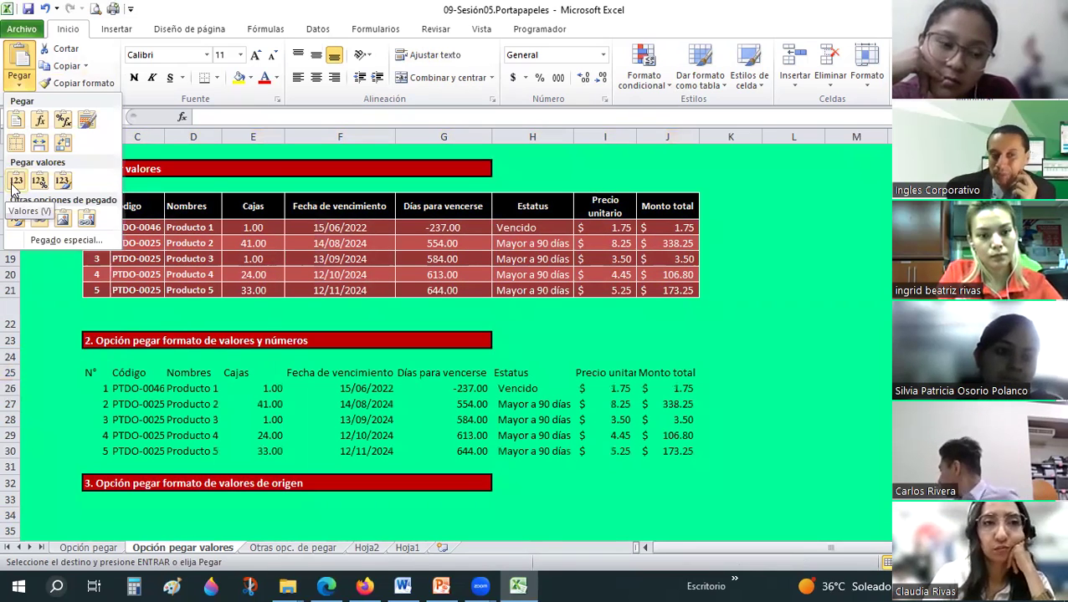
left_click(14, 184)
Center the pasted values block and compare its totals with the originals in column J.
mouse_move(94, 375)
left_mouse_down()
mouse_move(528, 406)
mouse_move(691, 452)
left_mouse_up()
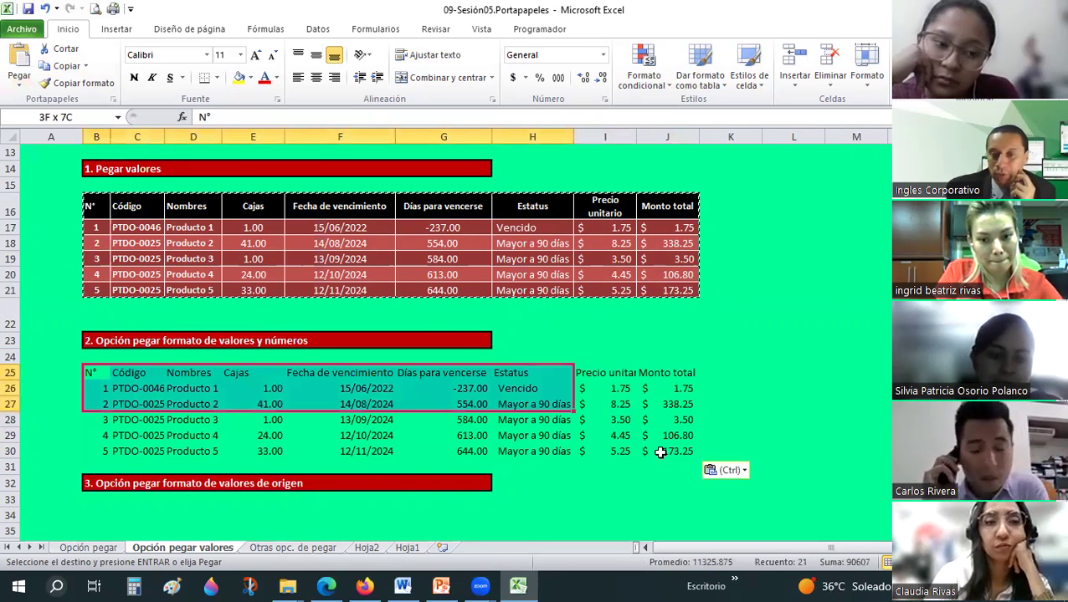
left_click(316, 77)
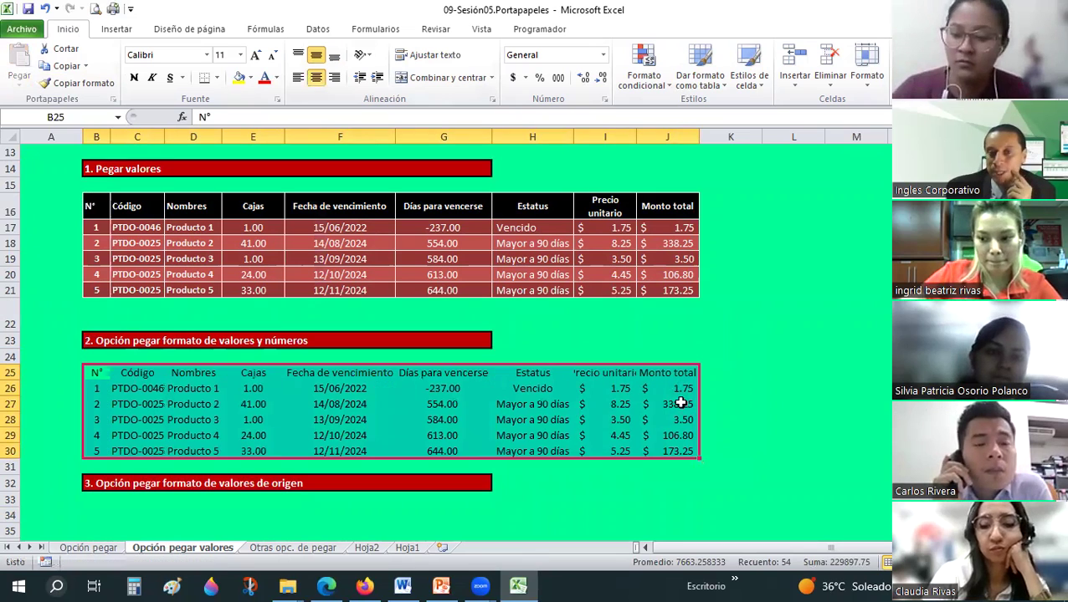
left_click(675, 390)
key("Down")
left_click(679, 228)
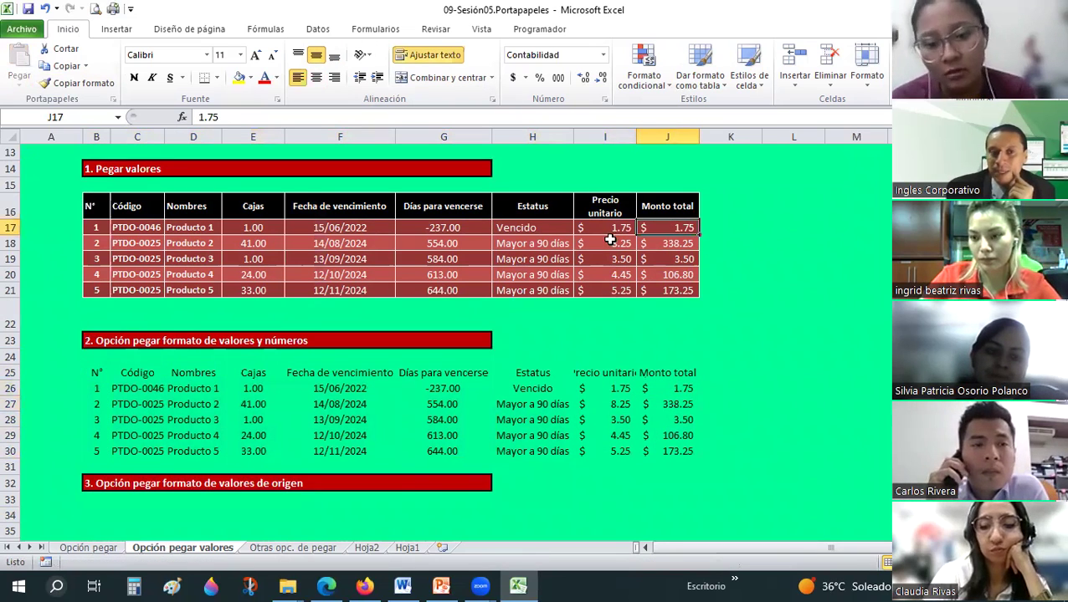
scroll(610, 239, "up", 1)
scroll(513, 320, "up", 1)
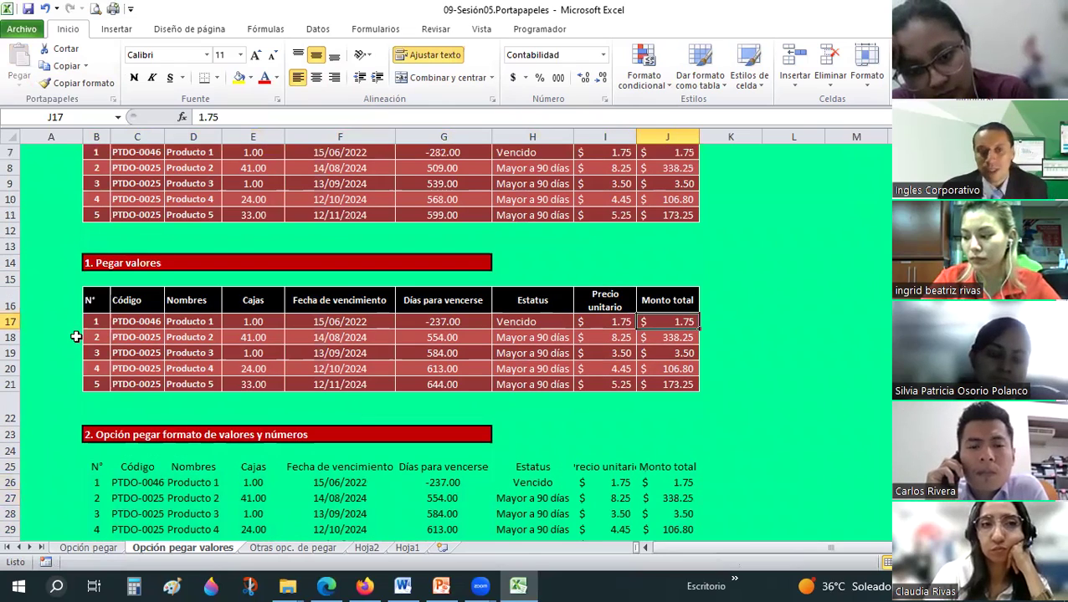
scroll(82, 328, "down", 3)
left_click_drag(92, 324, 724, 413)
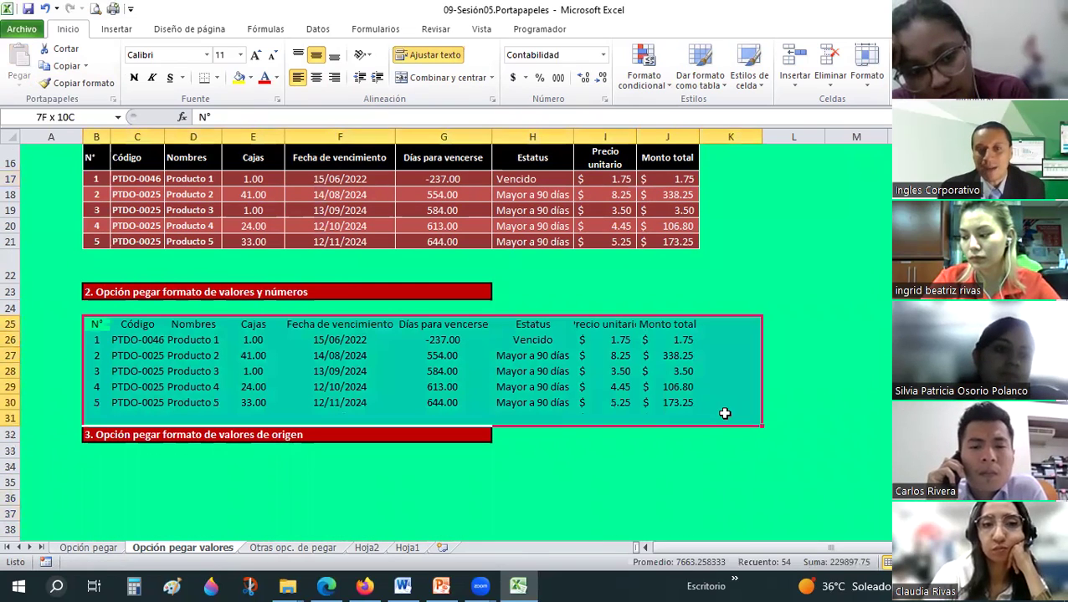
Clear the old table at B16:J21 by painting an empty green cell's format over it.
scroll(663, 207, "up", 5)
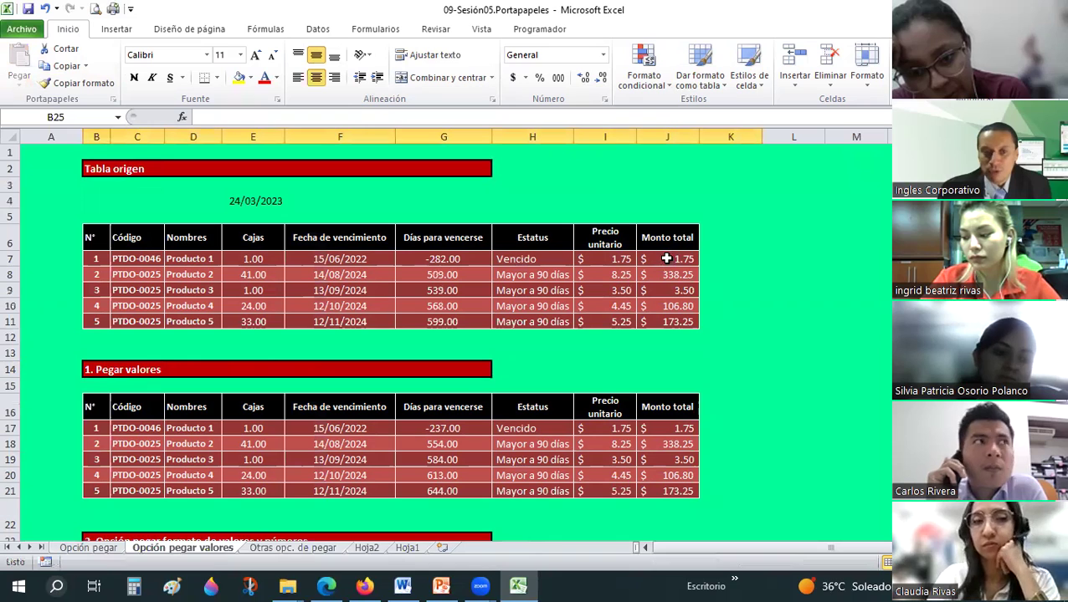
left_click_drag(666, 237, 667, 258)
left_click(770, 385)
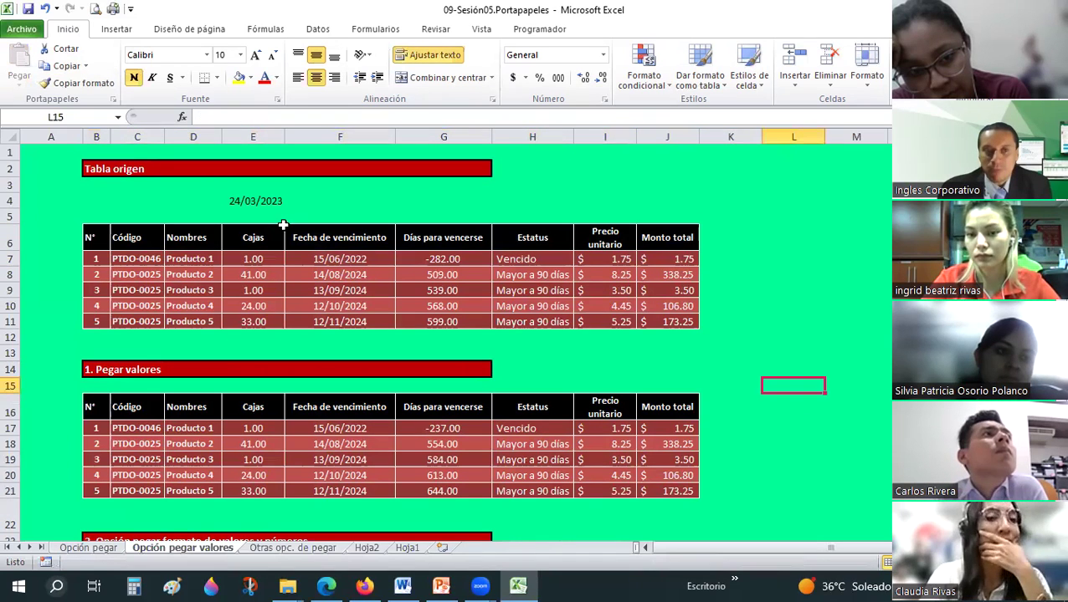
left_click(84, 83)
left_click_drag(67, 403, 745, 476)
left_click_drag(96, 446, 96, 446)
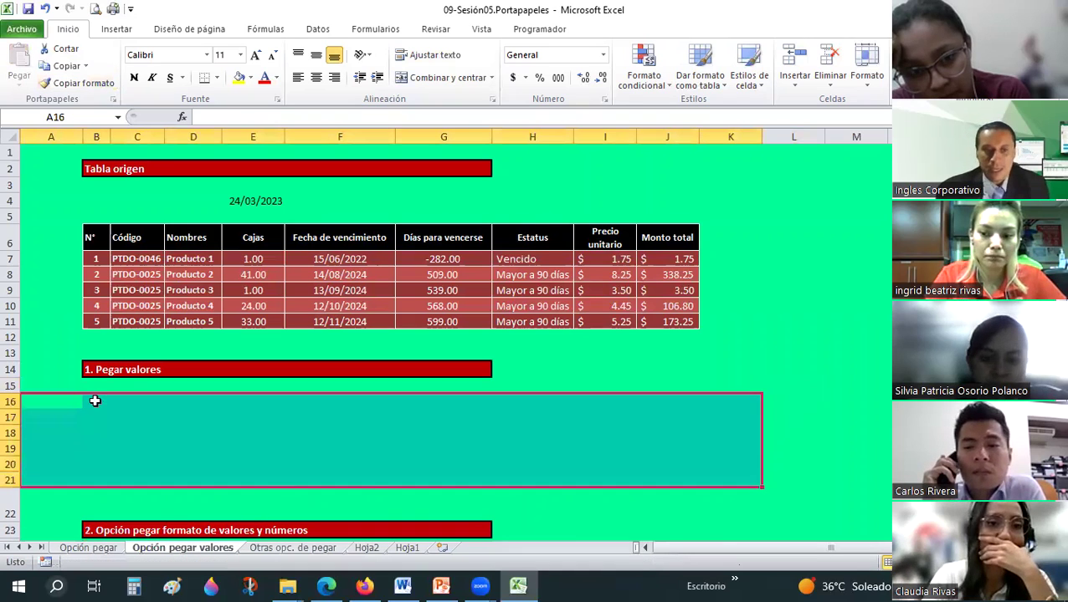
left_click(96, 400)
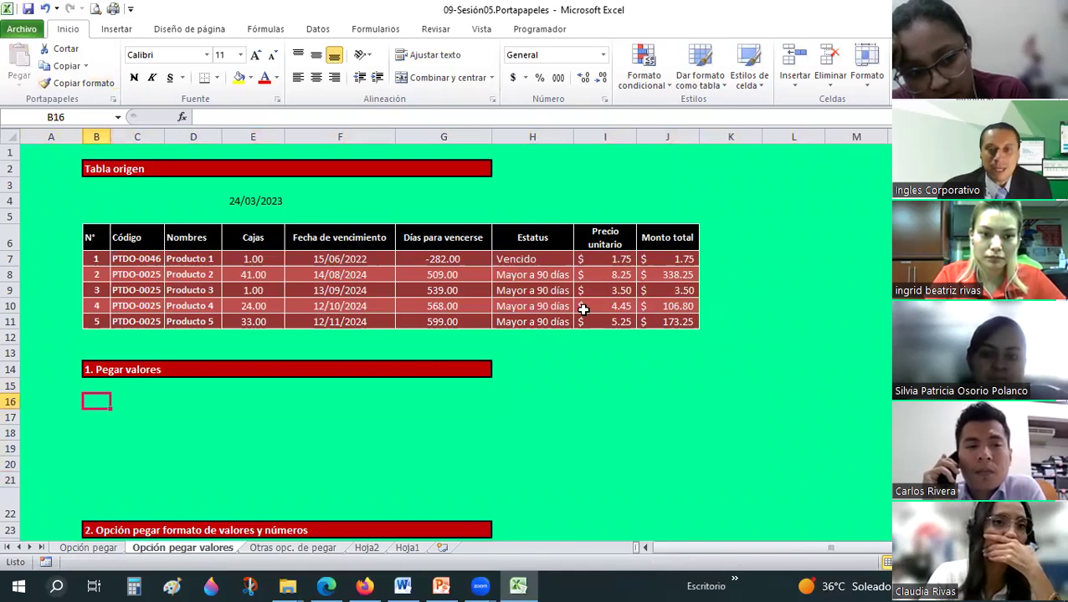
Copy Tabla origen B6:J11 and paste it at B16 as values only.
left_click_drag(90, 237, 660, 318)
left_click(63, 65)
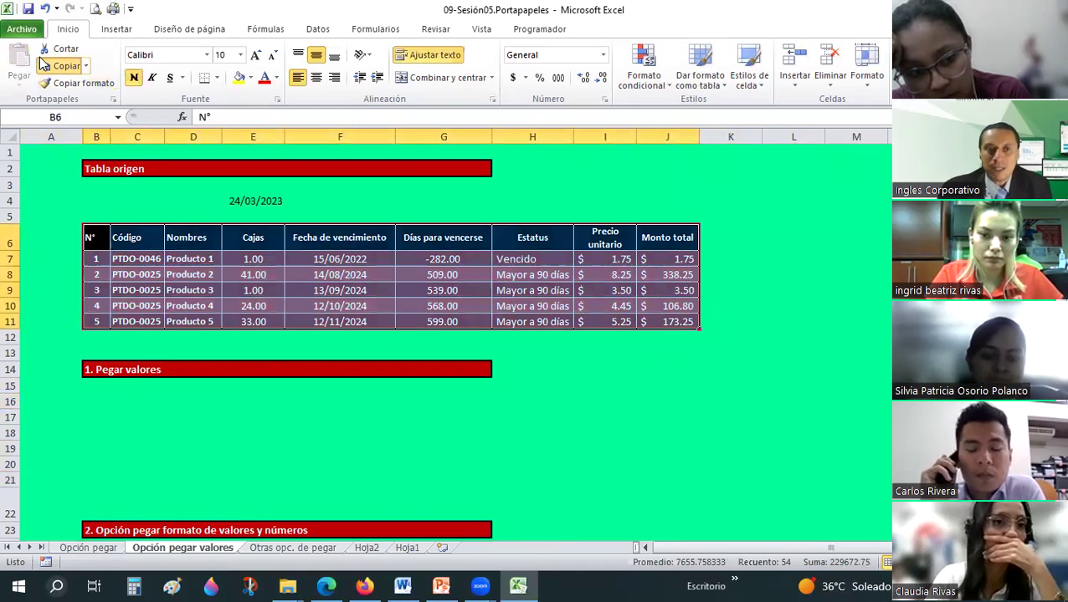
left_click(95, 404)
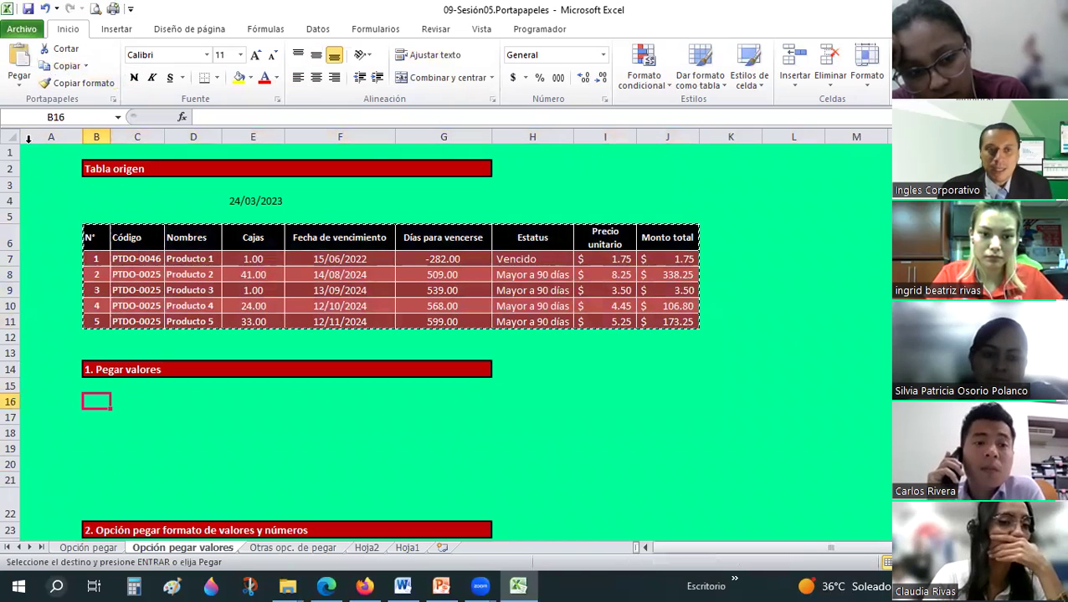
left_click(15, 79)
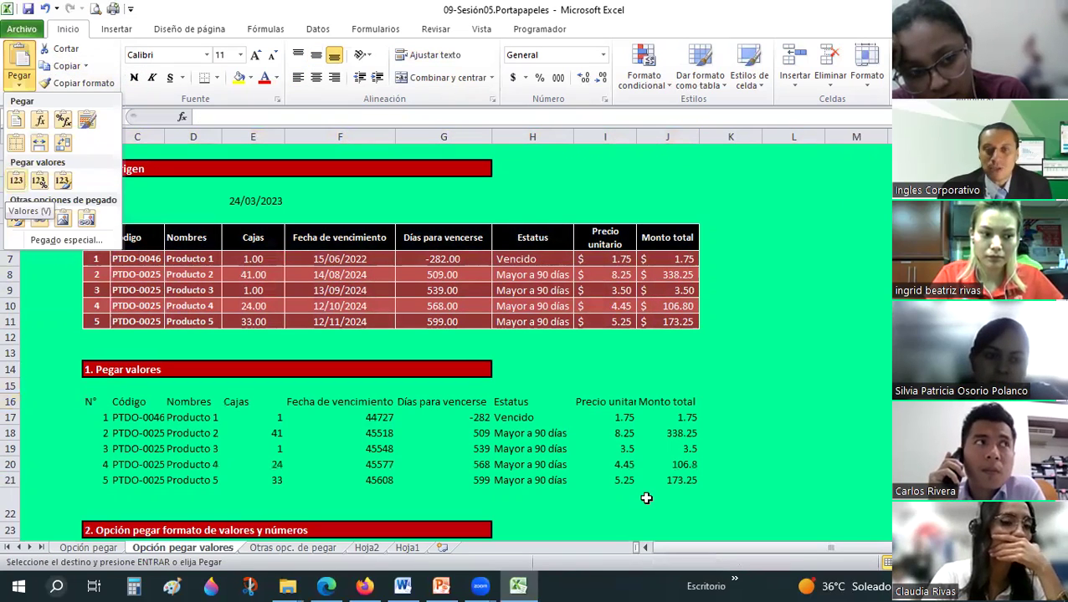
key("v")
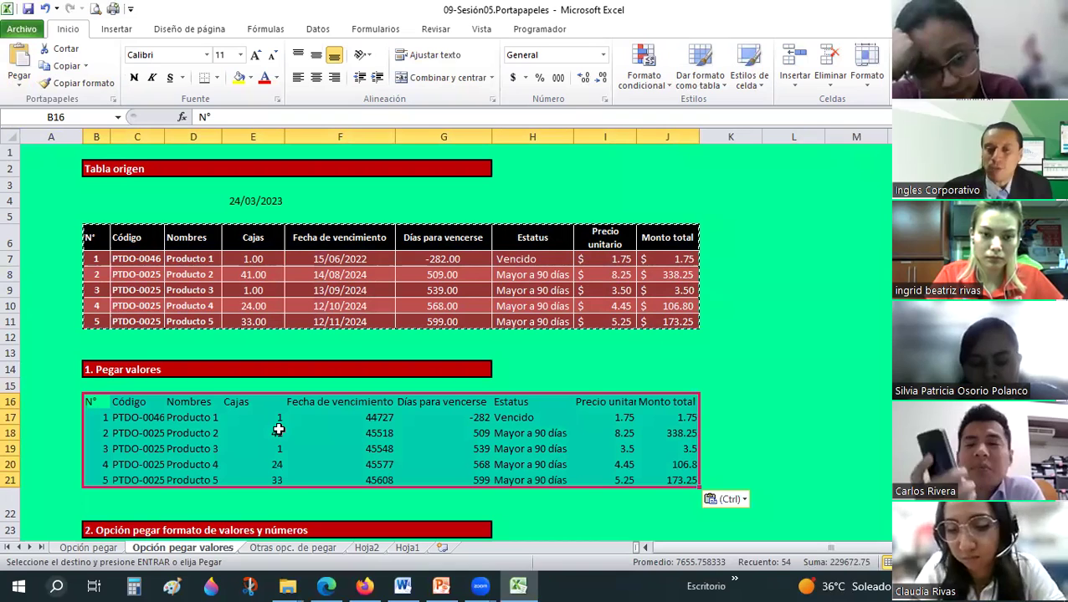
Compare the source Monto total and days formulas with the plain pasted values in section 1.
left_click(685, 260)
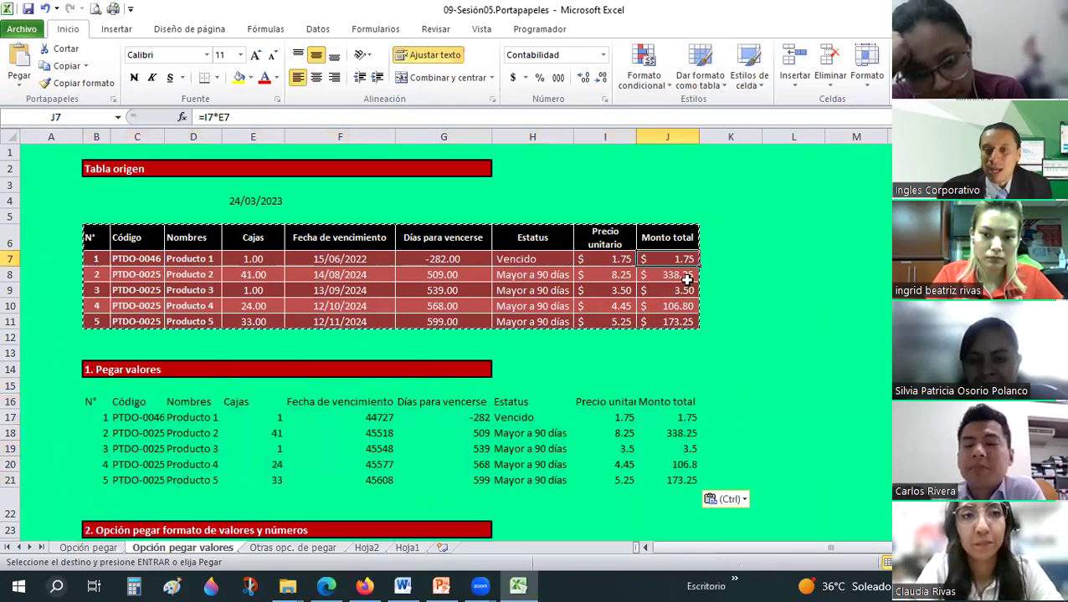
left_click(684, 276)
left_click(682, 290)
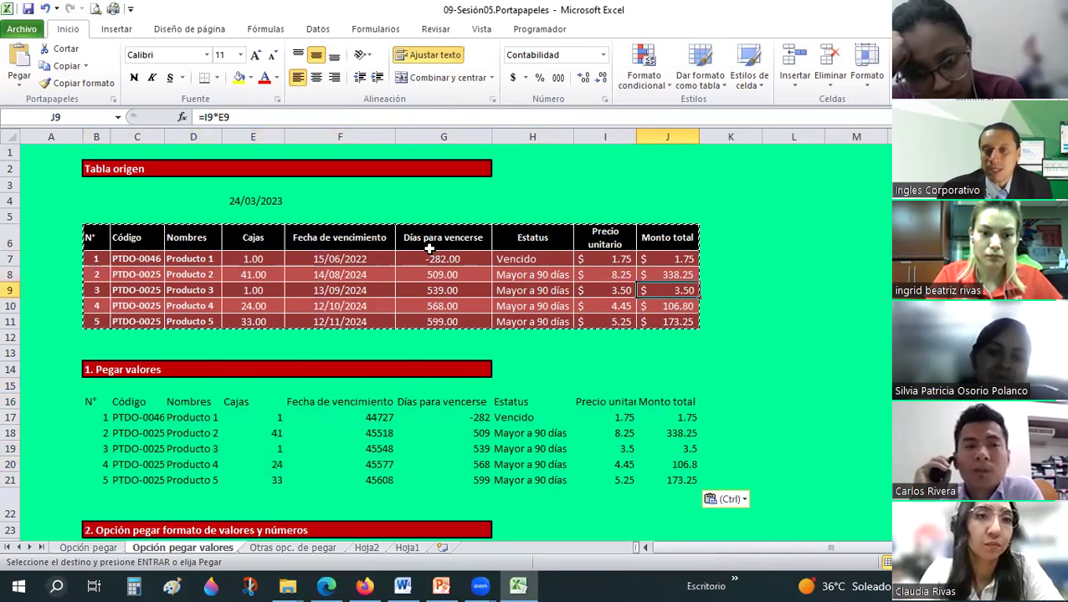
key("Down")
key("Left")
key("Left")
key("Left")
key("Up")
key("Up")
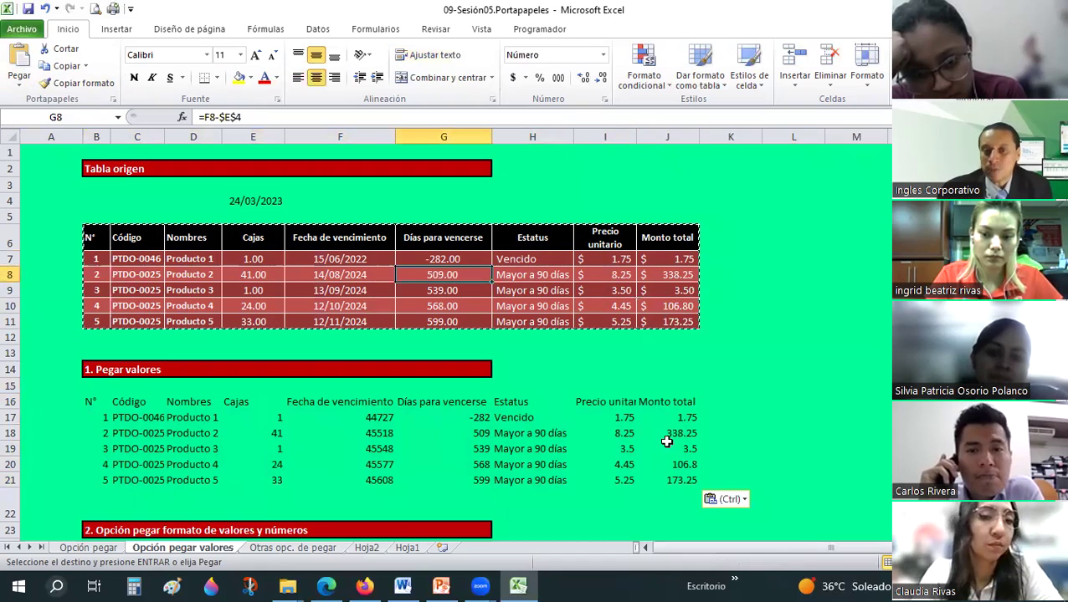
left_click(665, 418)
left_click(669, 449)
left_click(670, 484)
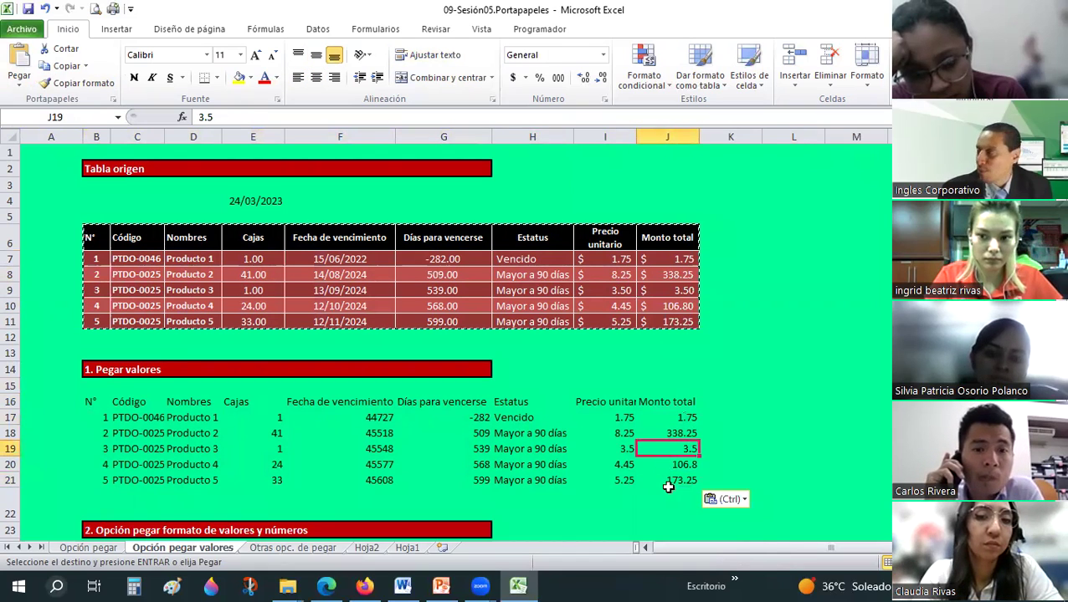
key("shift+Left")
key("shift+Down")
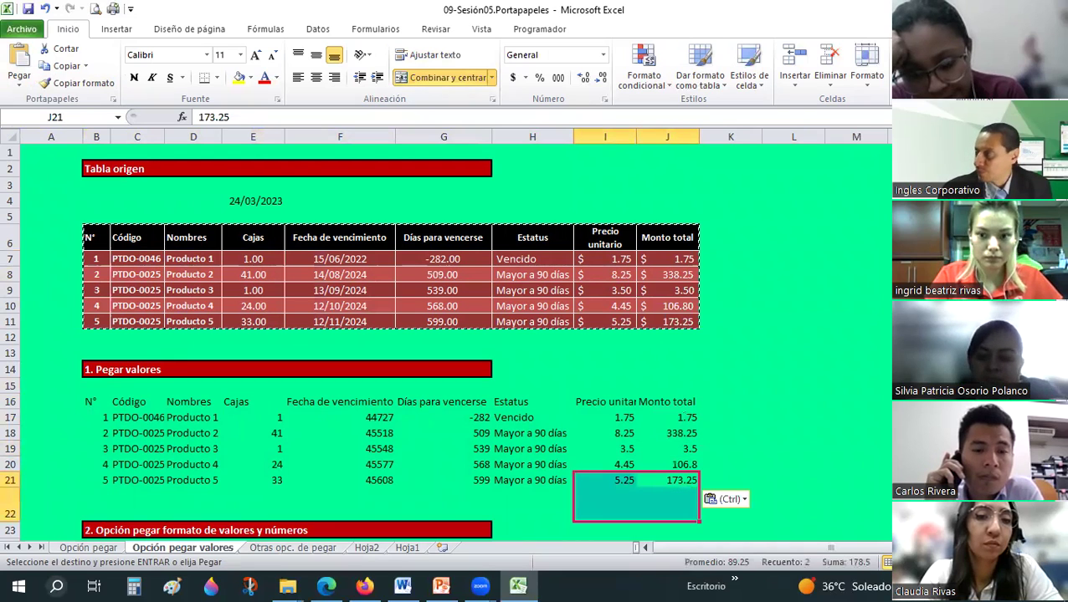
key("alt+Tab")
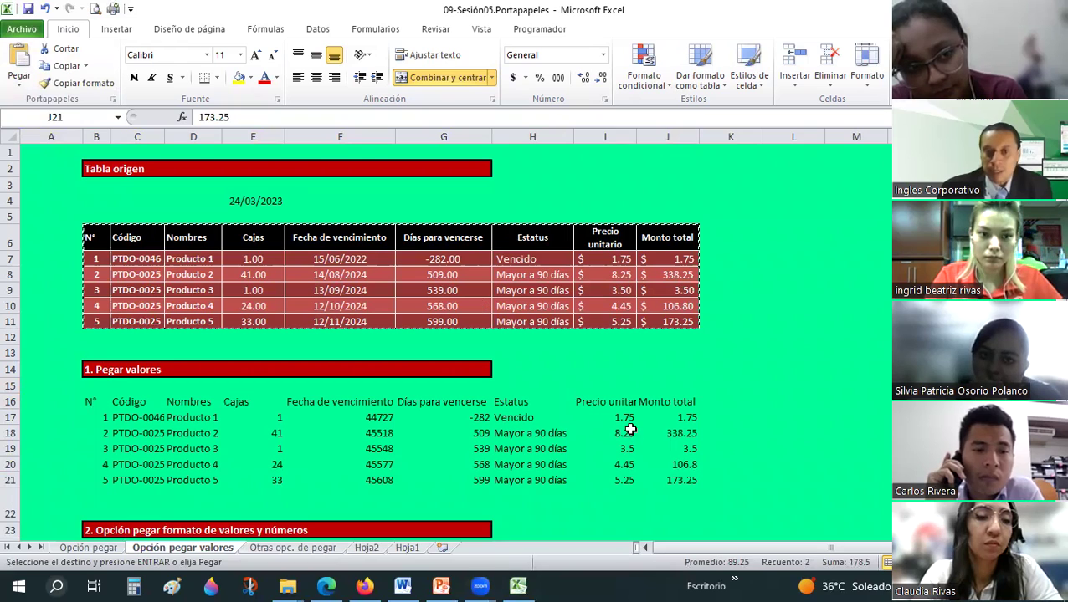
key("alt+Tab")
scroll(86, 360, "down", 3)
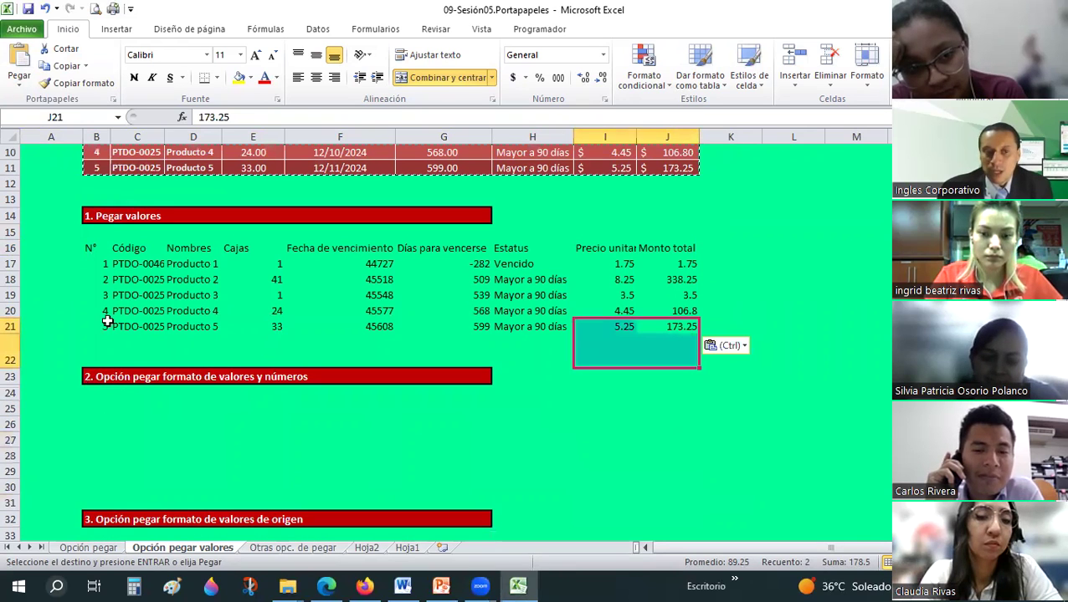
Paste Tabla origen B6:J11 at B25 using Formato de valores y números.
scroll(102, 184, "up", 2)
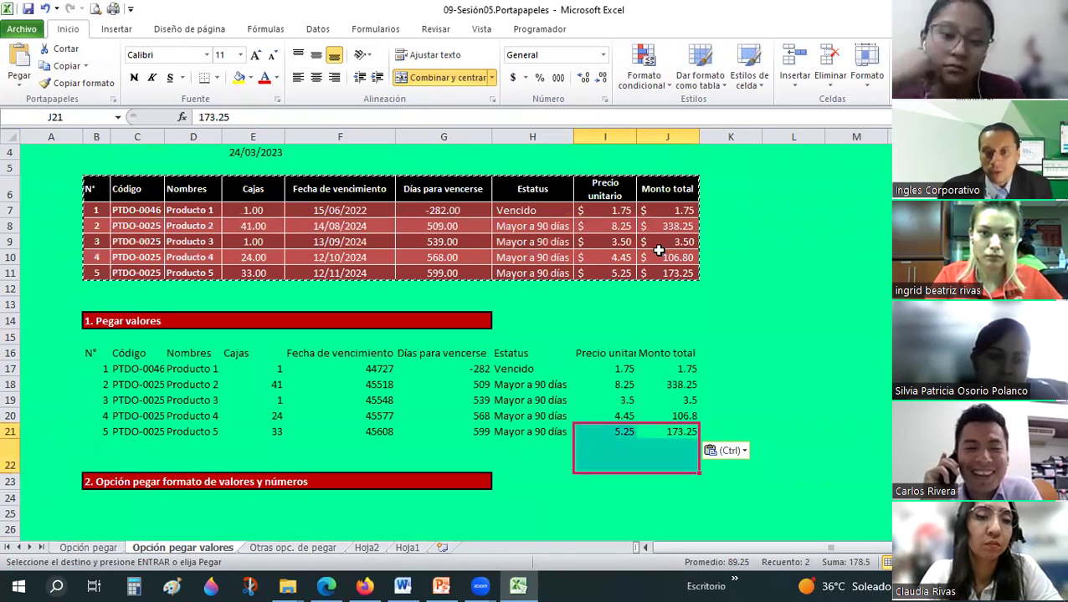
left_click_drag(91, 190, 670, 273)
left_click(63, 84)
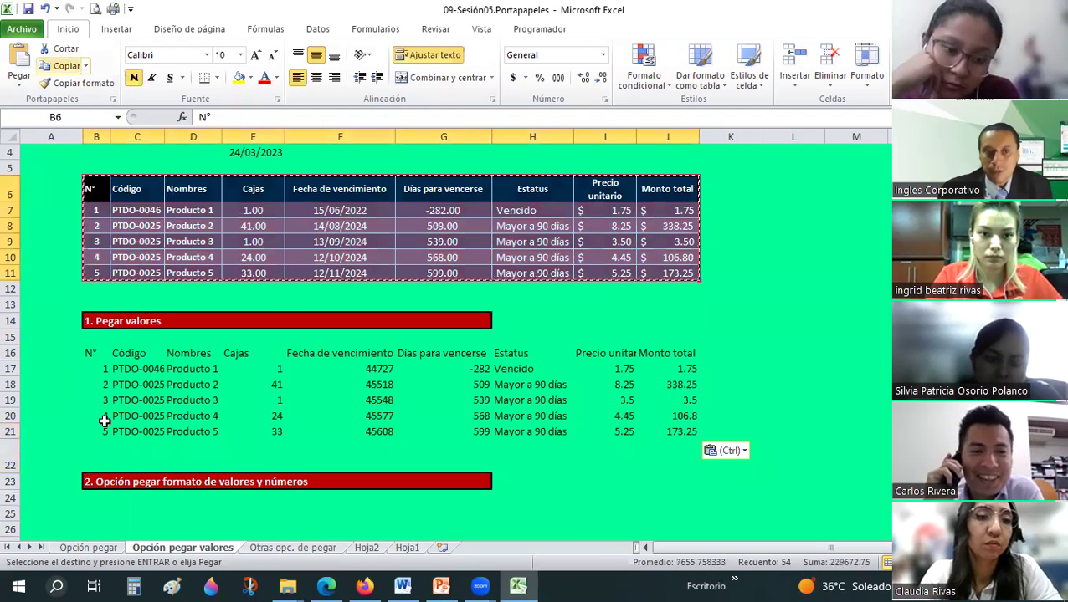
scroll(100, 414, "down", 2)
left_click(96, 408)
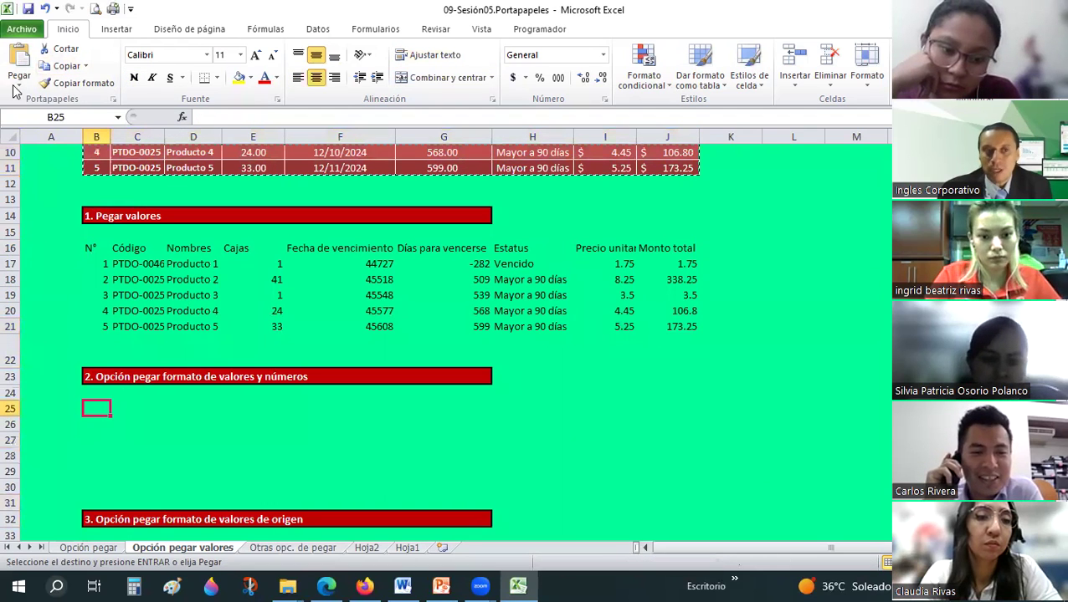
left_click(19, 81)
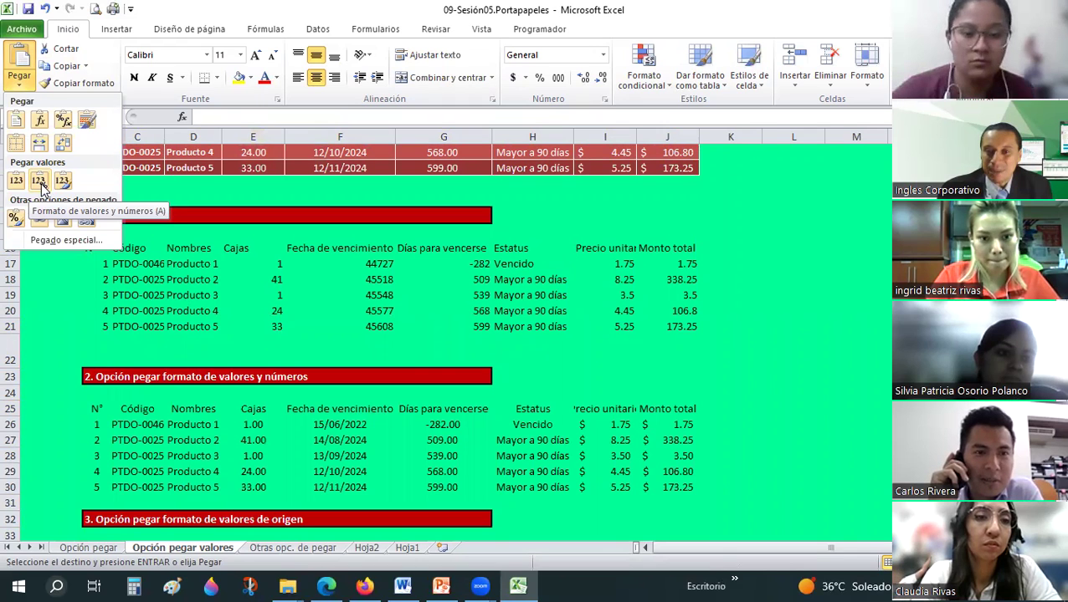
left_click(39, 182)
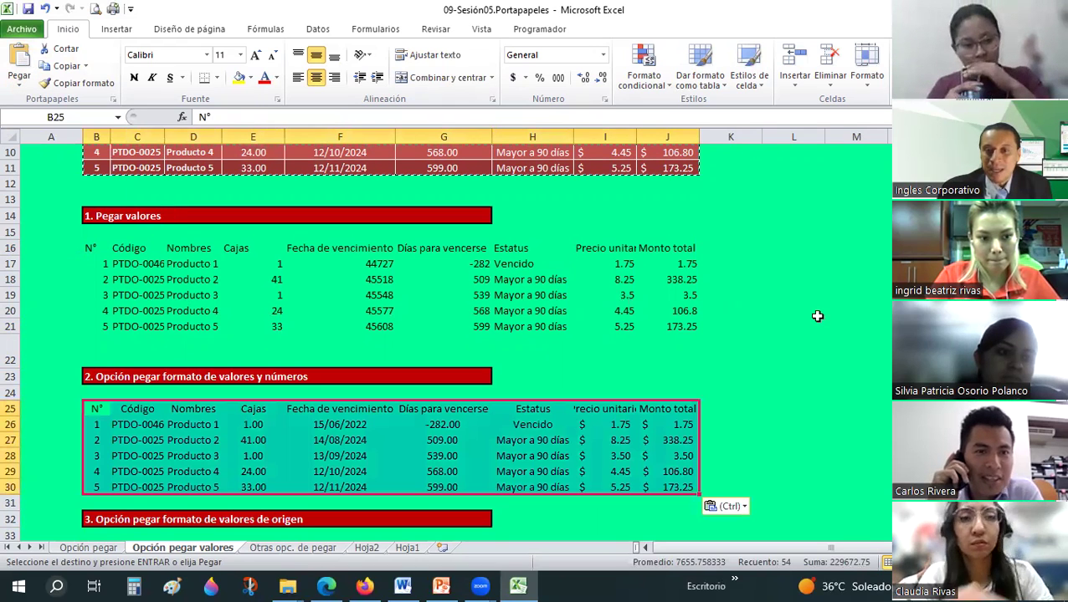
left_click(814, 315)
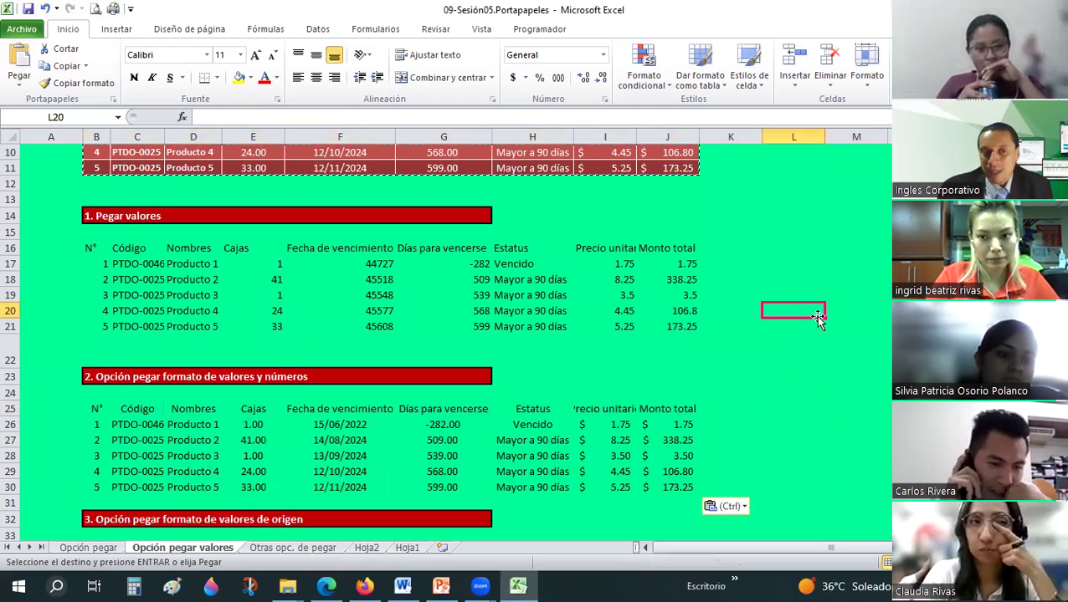
Select the values-only paste, its price and total columns I17:J21, and dates F17:F21.
left_click(98, 262)
left_click_drag(477, 313, 670, 324)
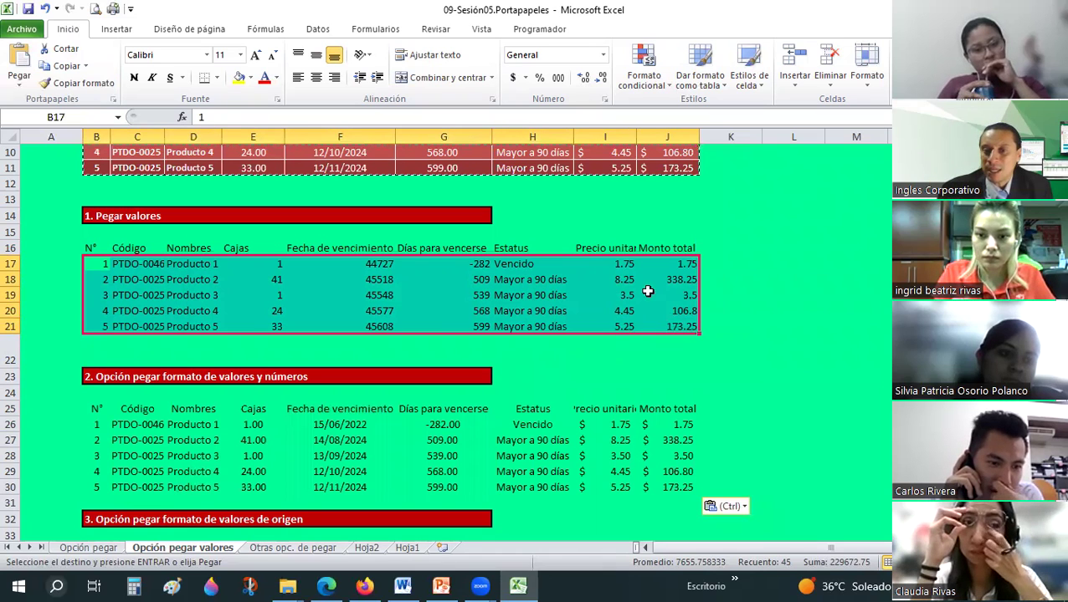
left_click_drag(619, 263, 687, 327)
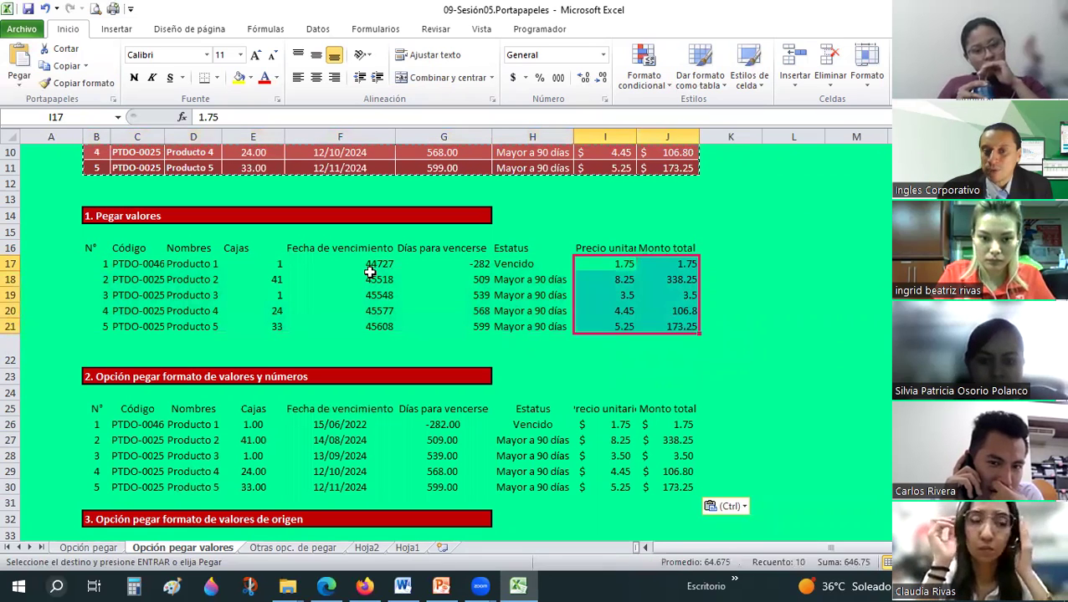
left_click_drag(370, 266, 380, 327)
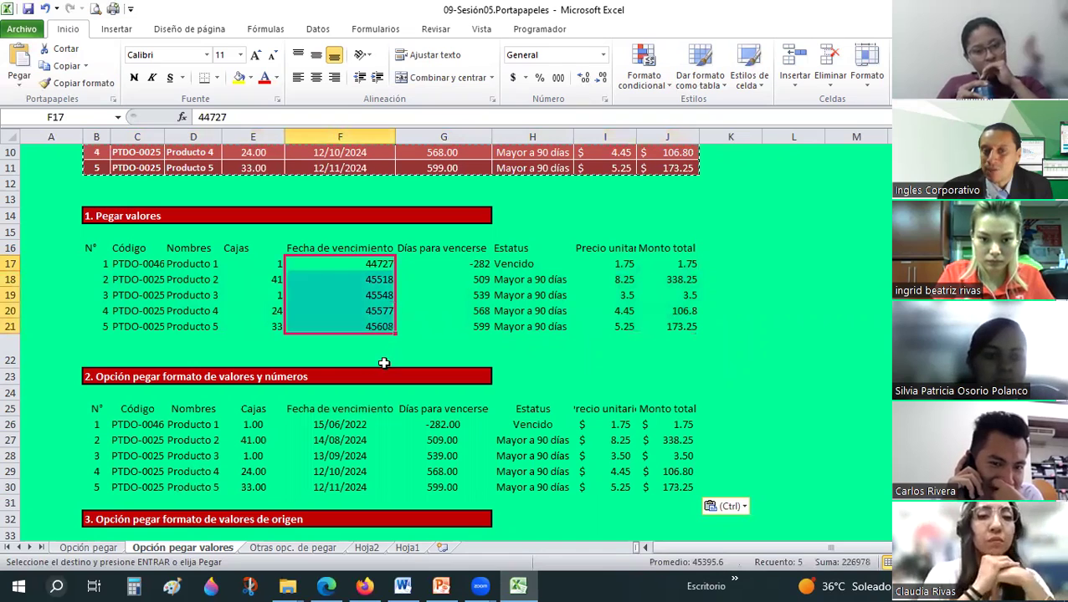
scroll(383, 363, "up", 2)
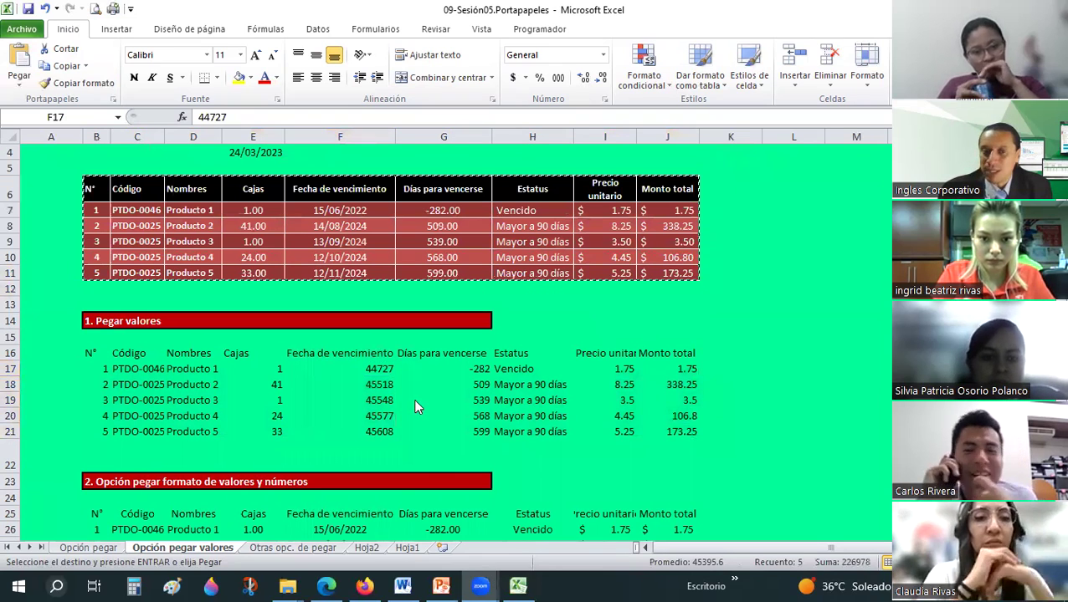
Compare pasted serial 44727 in F17 with the original date 15/06/2022 in F7.
key("alt+Tab")
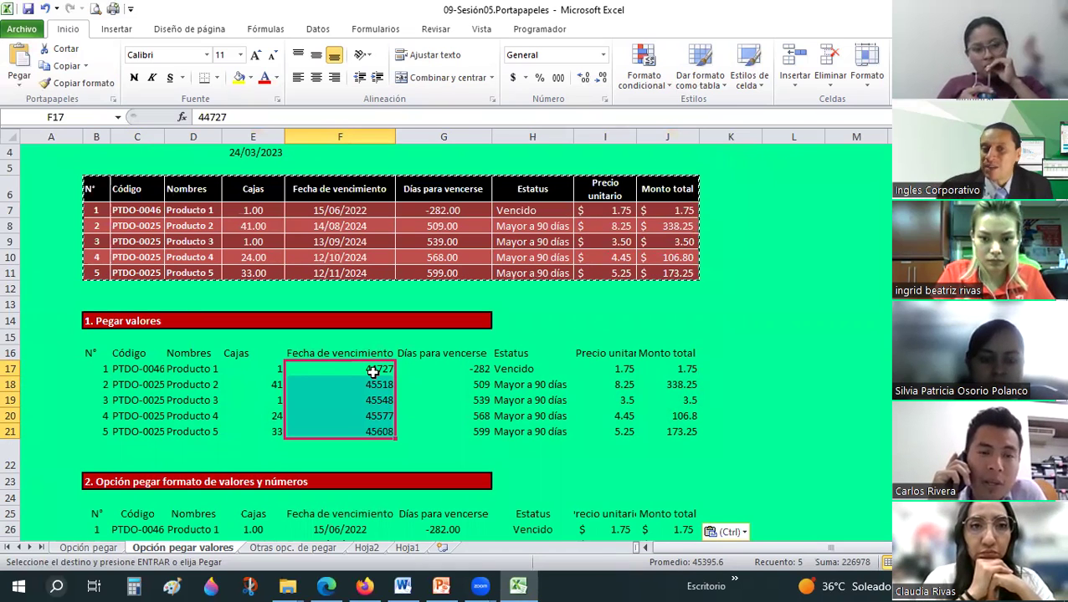
left_click(379, 369)
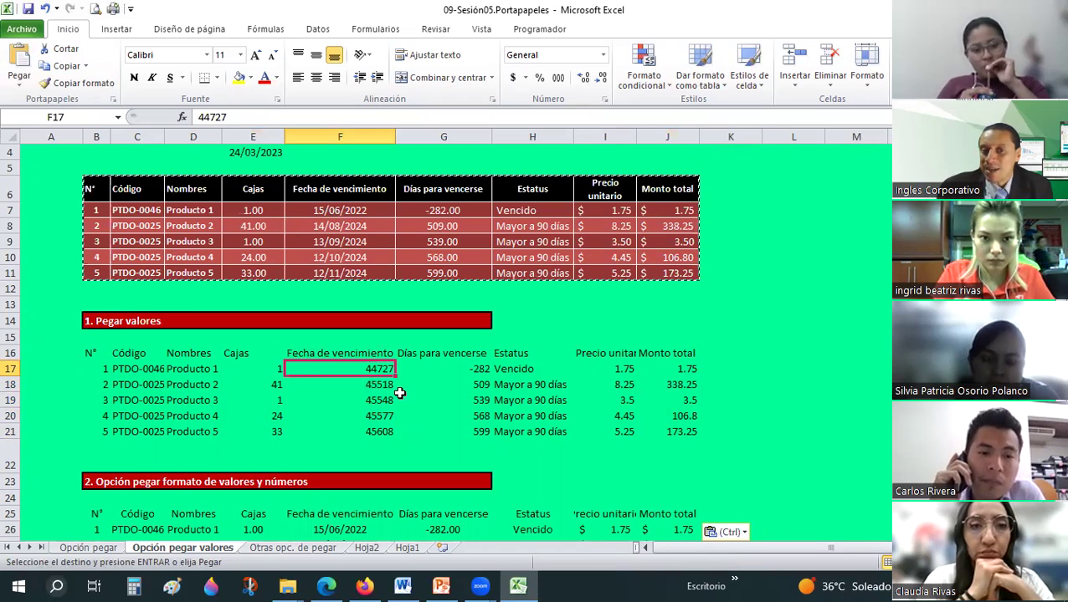
left_click(339, 210)
left_click(370, 372)
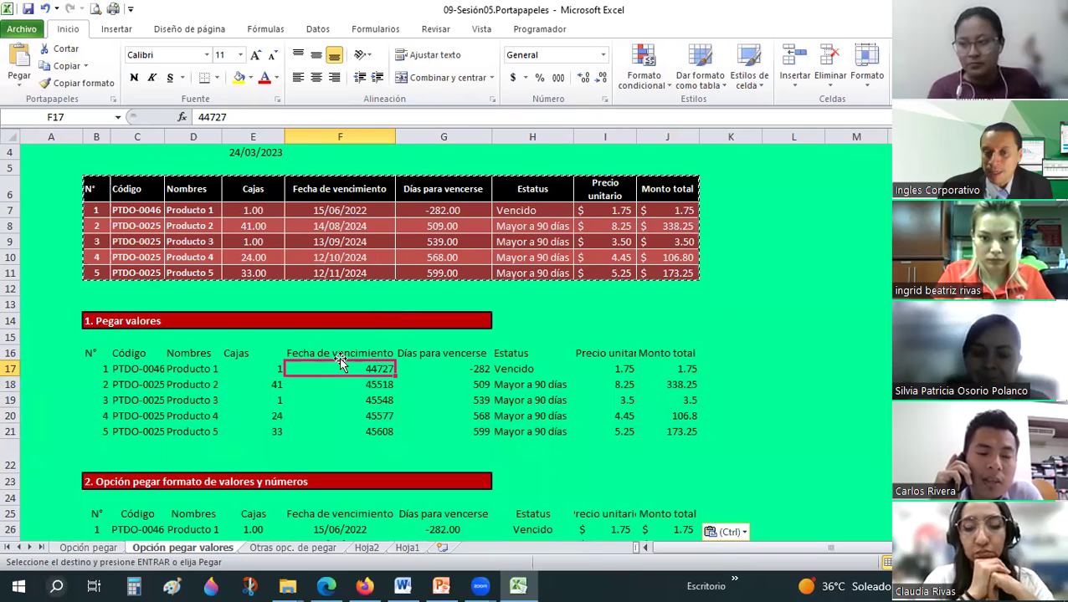
scroll(339, 361, "down", 2)
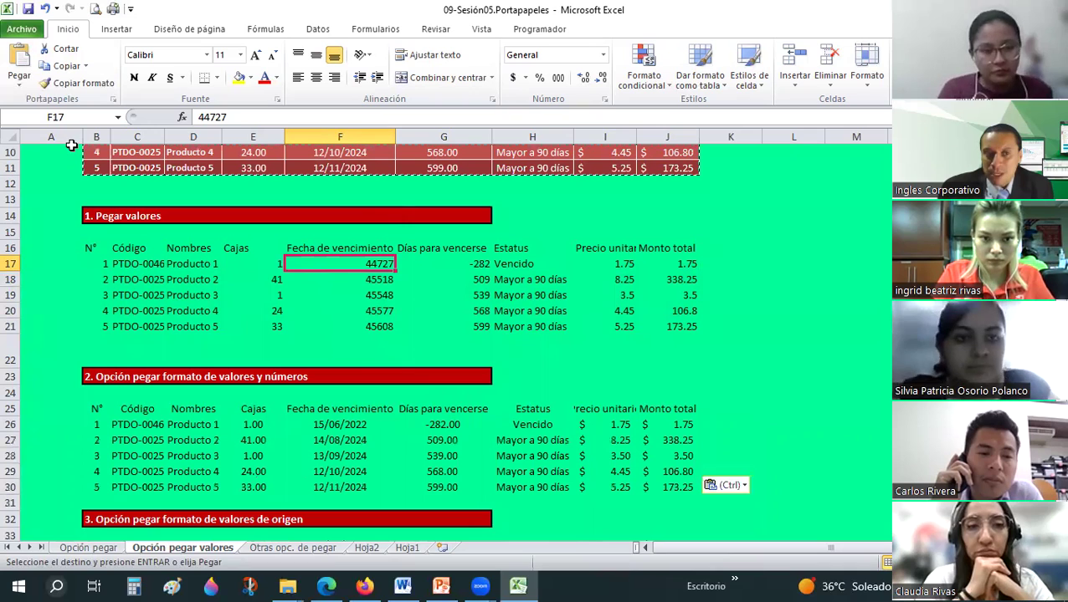
left_click(20, 84)
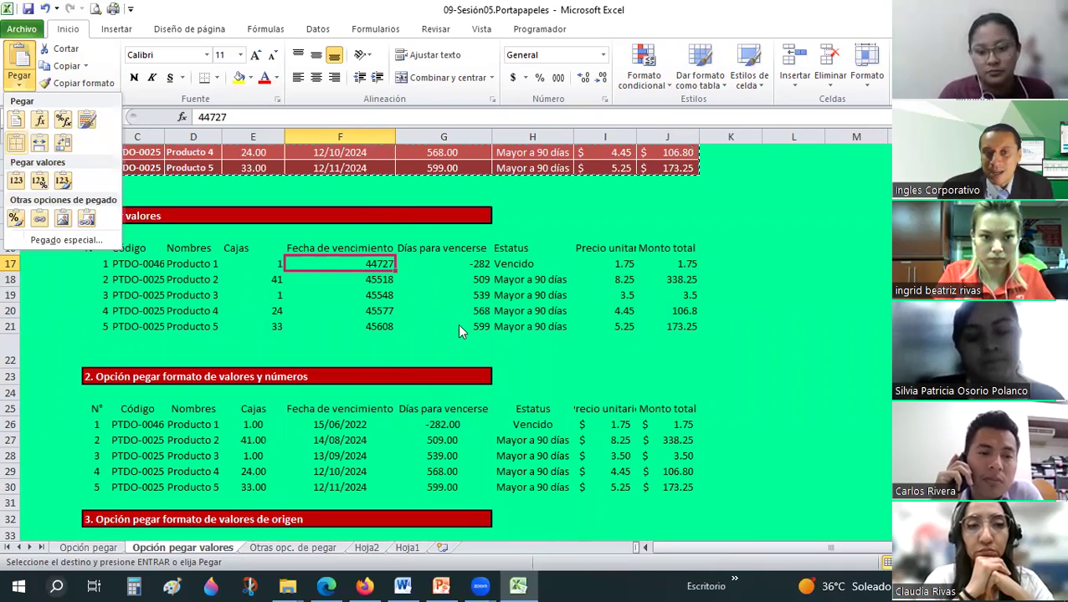
left_click(665, 281)
left_click(613, 298)
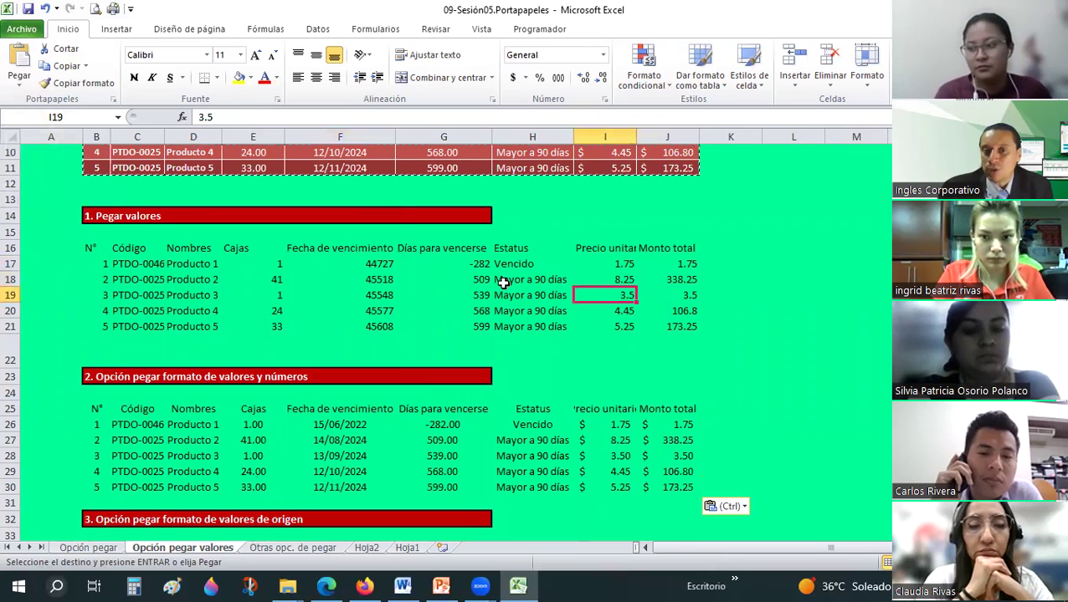
left_click(371, 299)
scroll(159, 342, "down", 2)
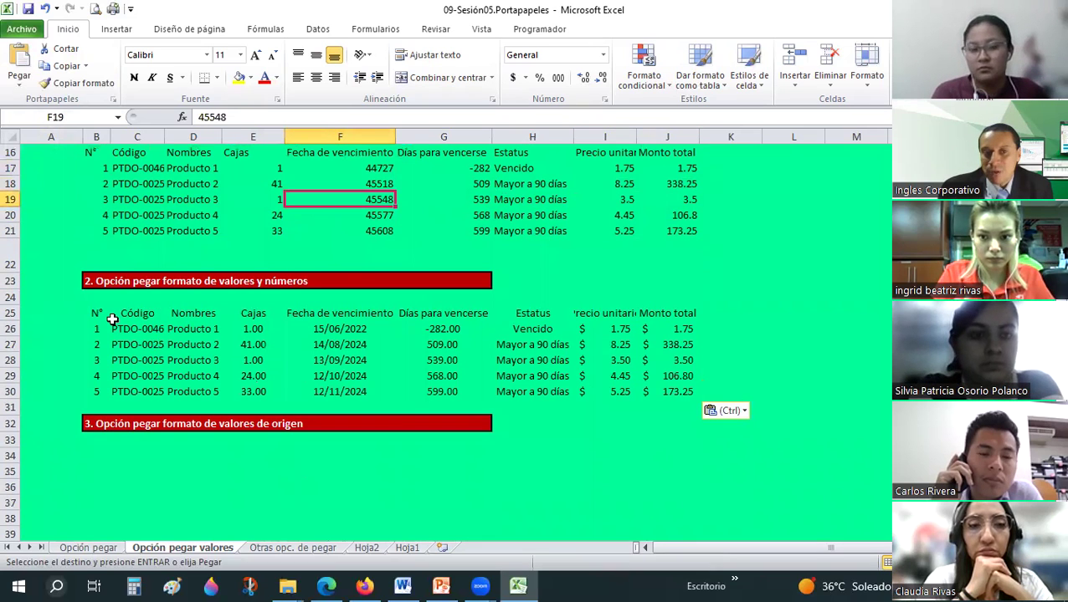
left_click(137, 332)
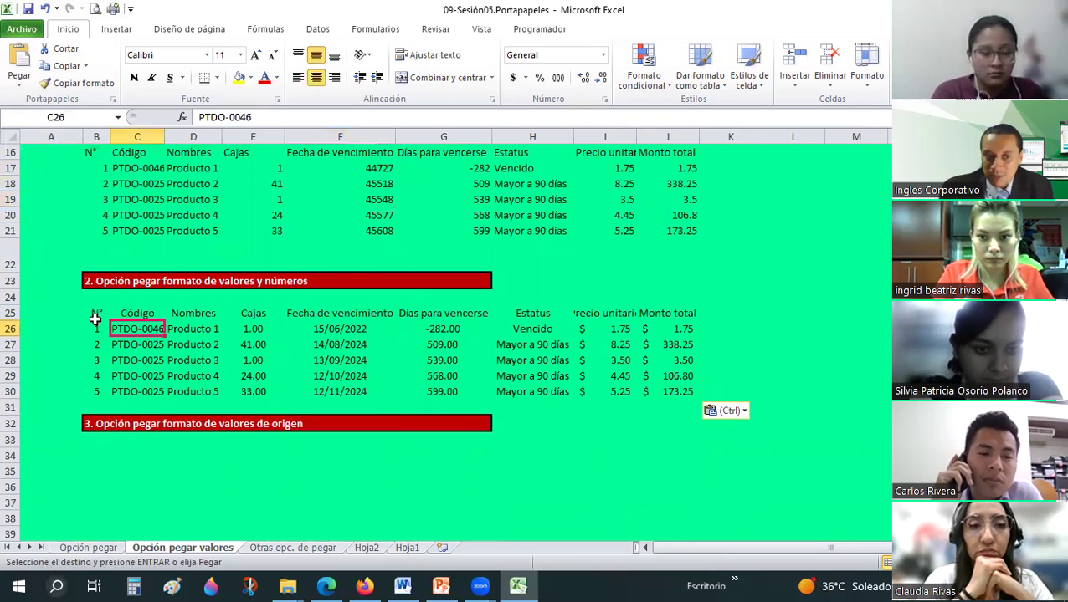
left_click_drag(94, 314, 671, 390)
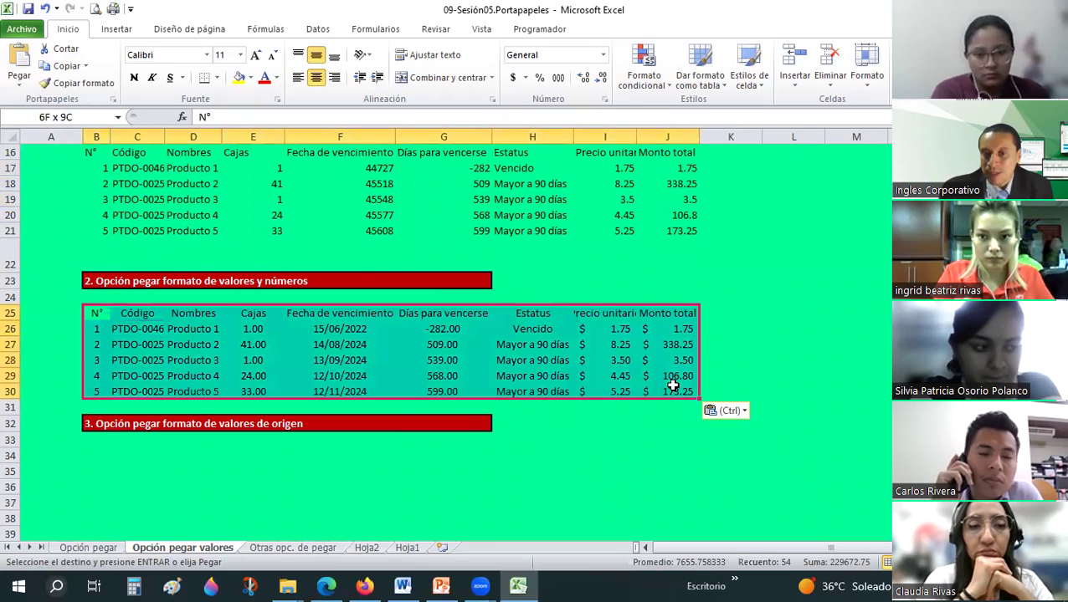
left_click(681, 330)
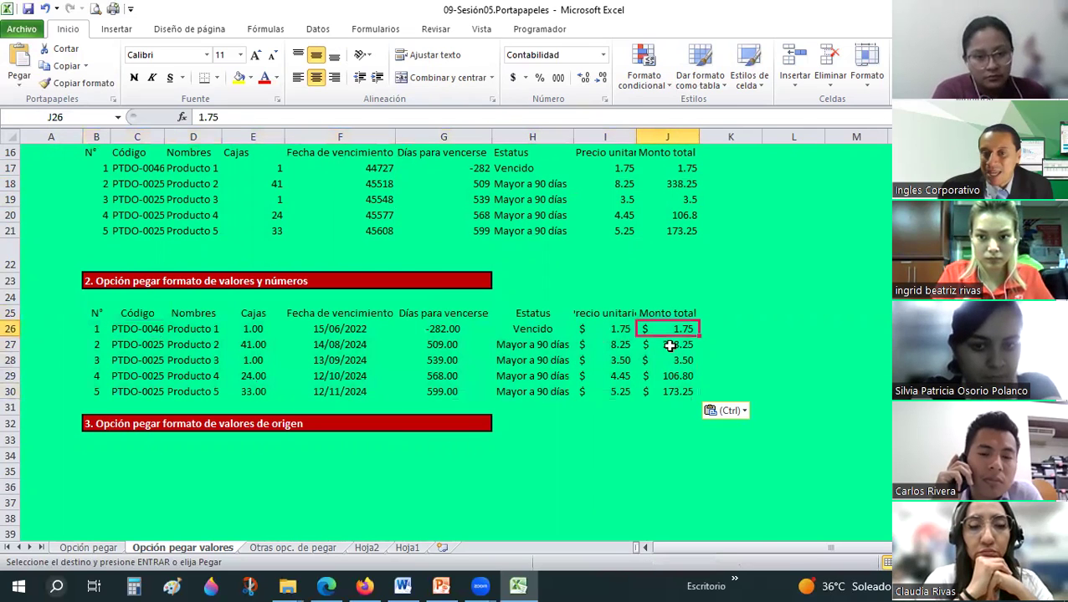
left_click(559, 366)
left_click(389, 348)
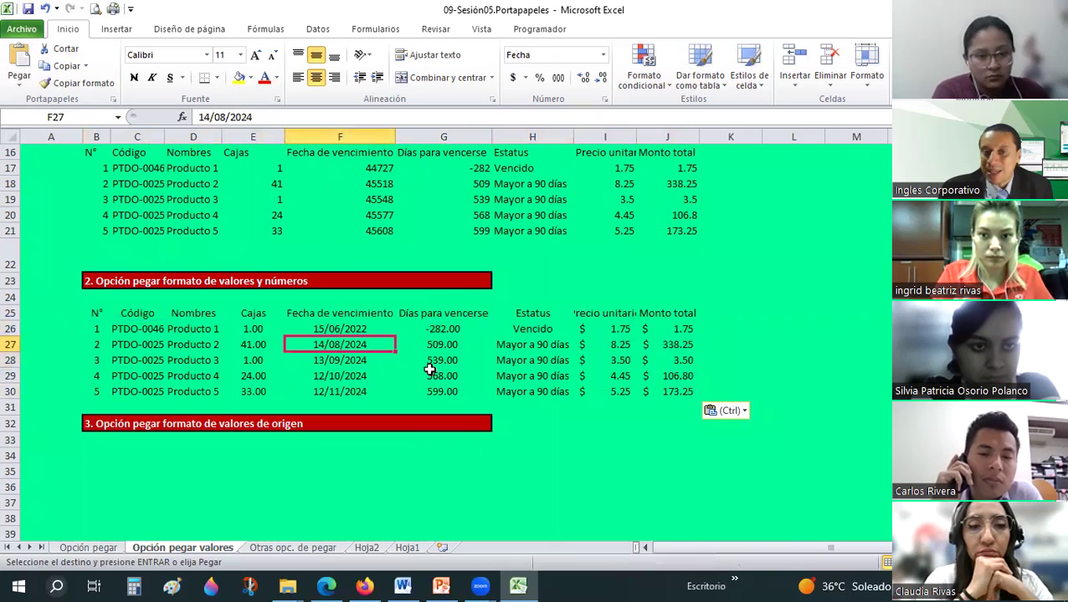
left_click(275, 374)
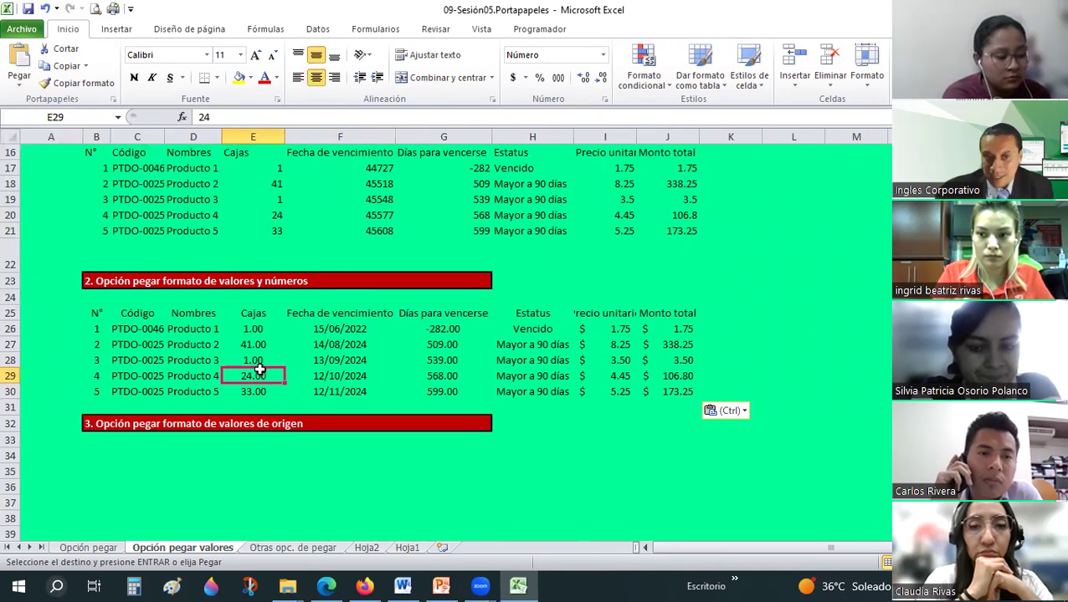
scroll(170, 308, "up", 5)
left_click_drag(96, 223, 673, 327)
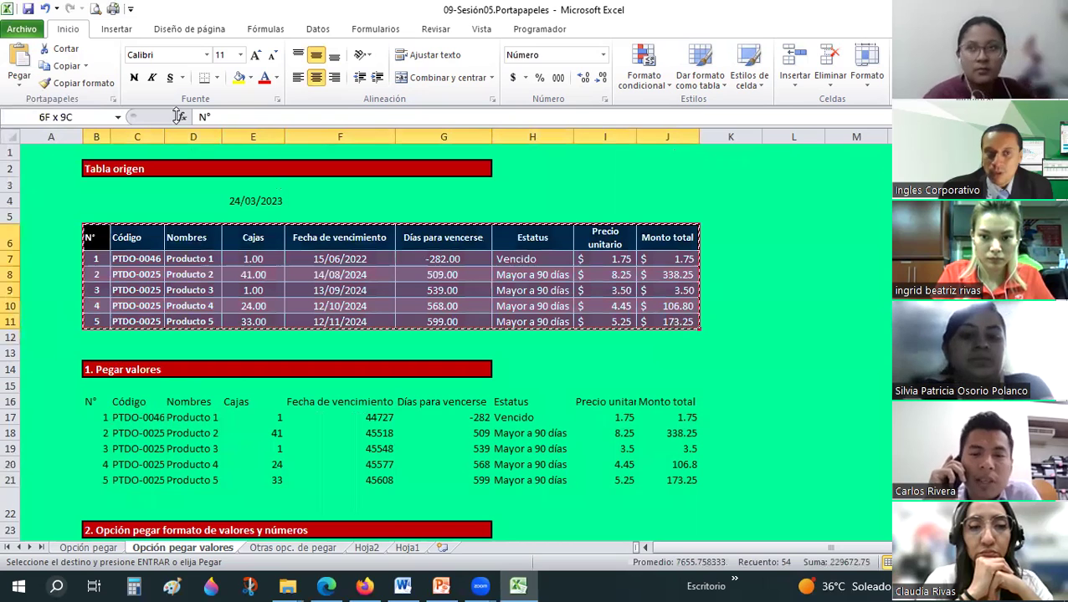
Paste the source table at B34 using Formato de valores y origen.
left_click_drag(674, 327, 674, 322)
scroll(88, 400, "down", 6)
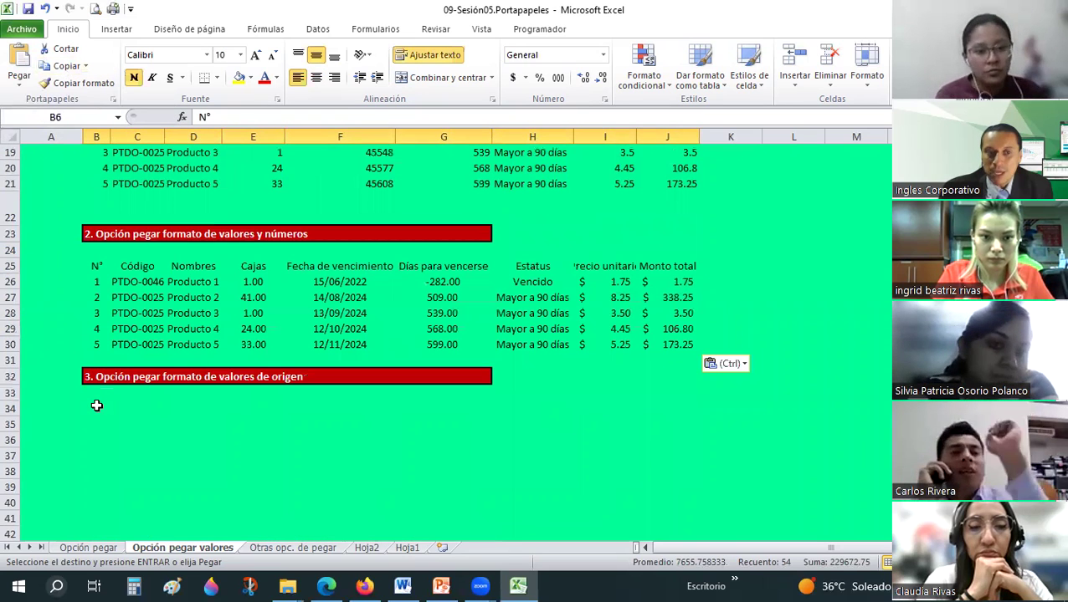
left_click(95, 409)
left_click(17, 84)
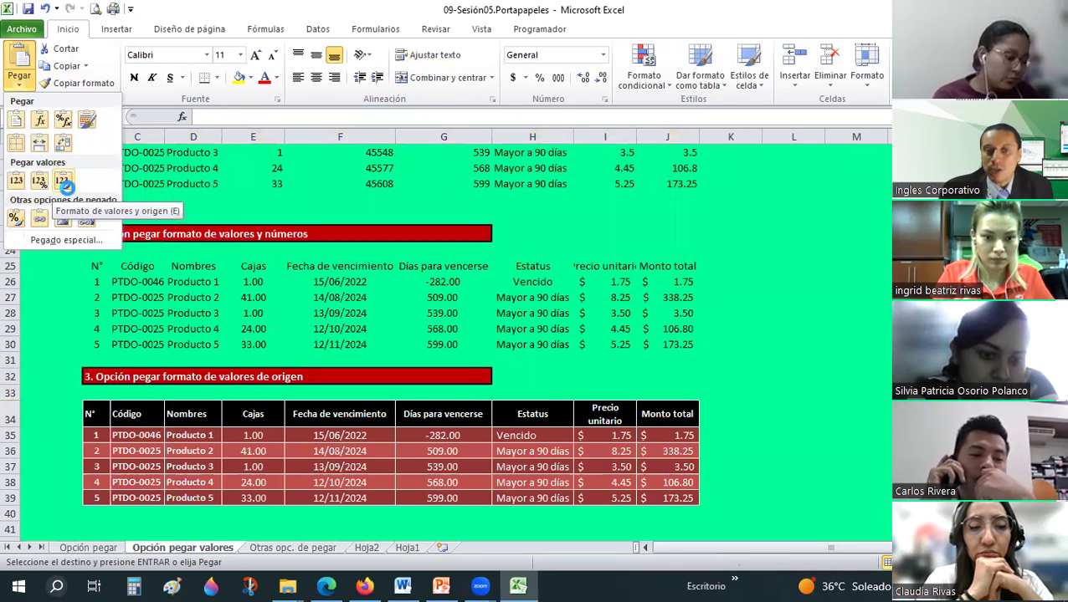
left_click(65, 185)
Inspect the pasted section 3 table's fills, totals 338.25 and 173.25, date and days values.
left_click(507, 467)
scroll(506, 466, "down", 2)
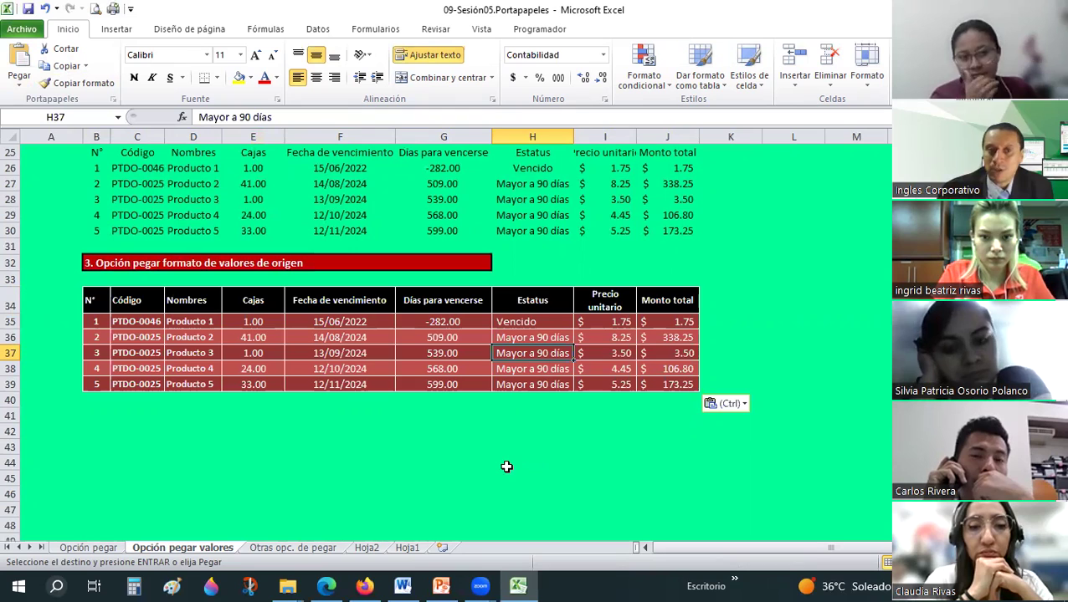
left_click(250, 77)
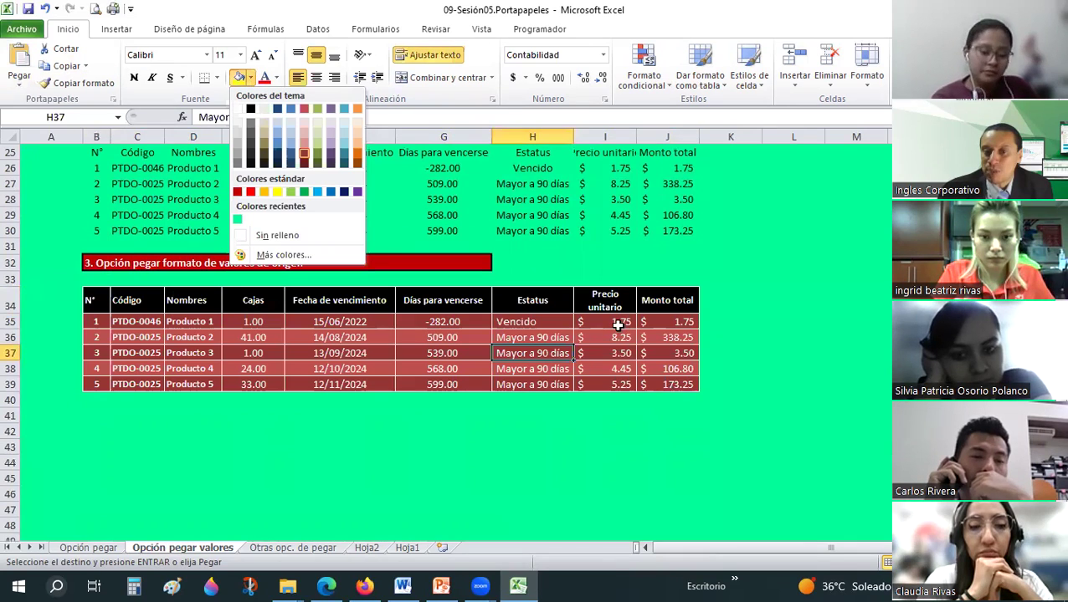
left_click(679, 321)
left_click(671, 337)
left_click(665, 384)
left_click(666, 339)
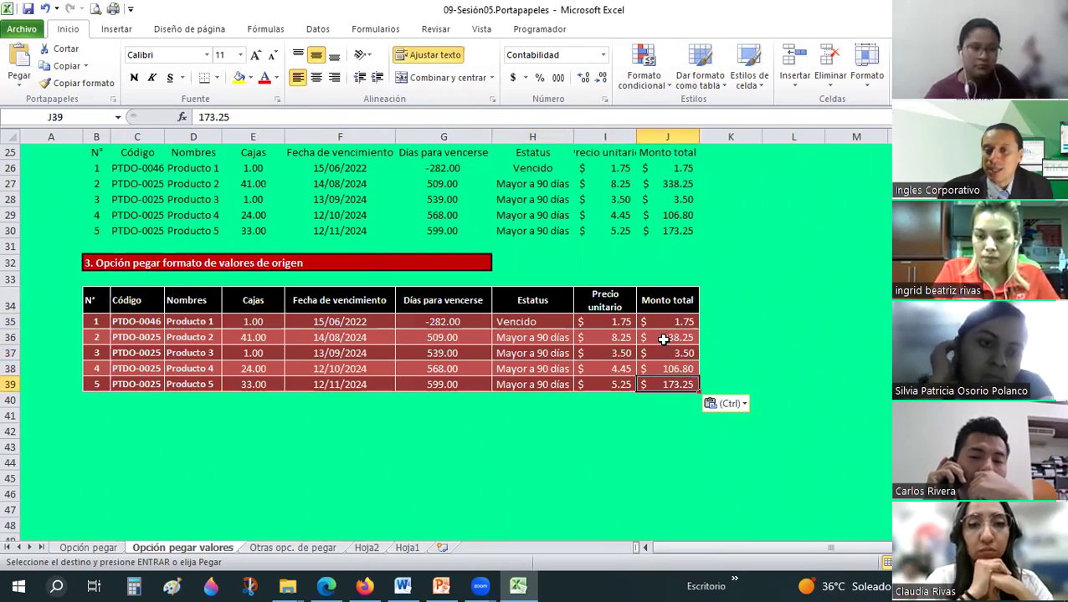
left_click(674, 302)
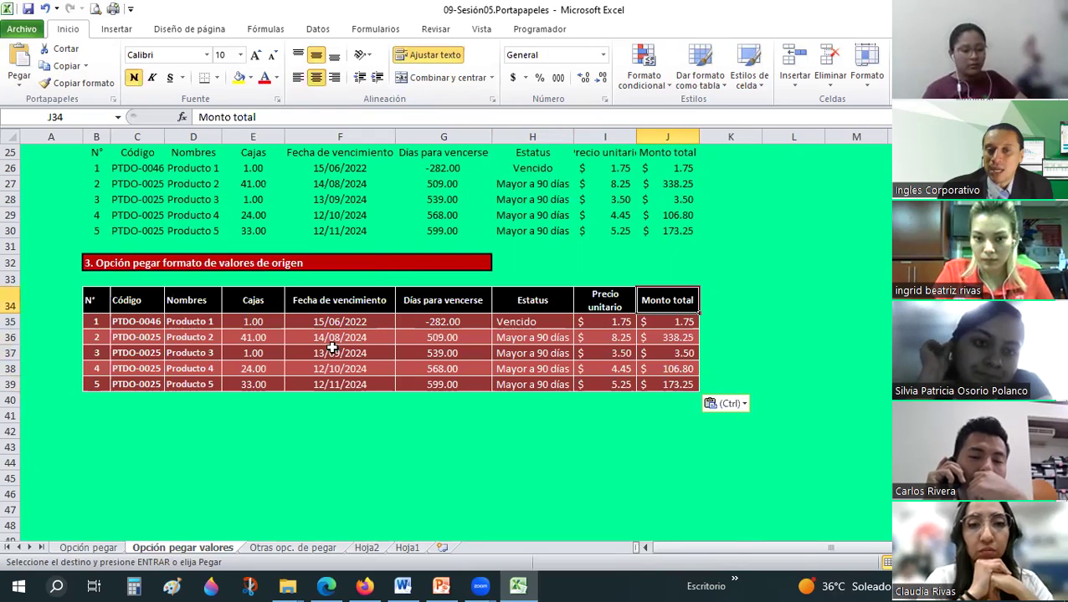
left_click(335, 321)
left_click(431, 354)
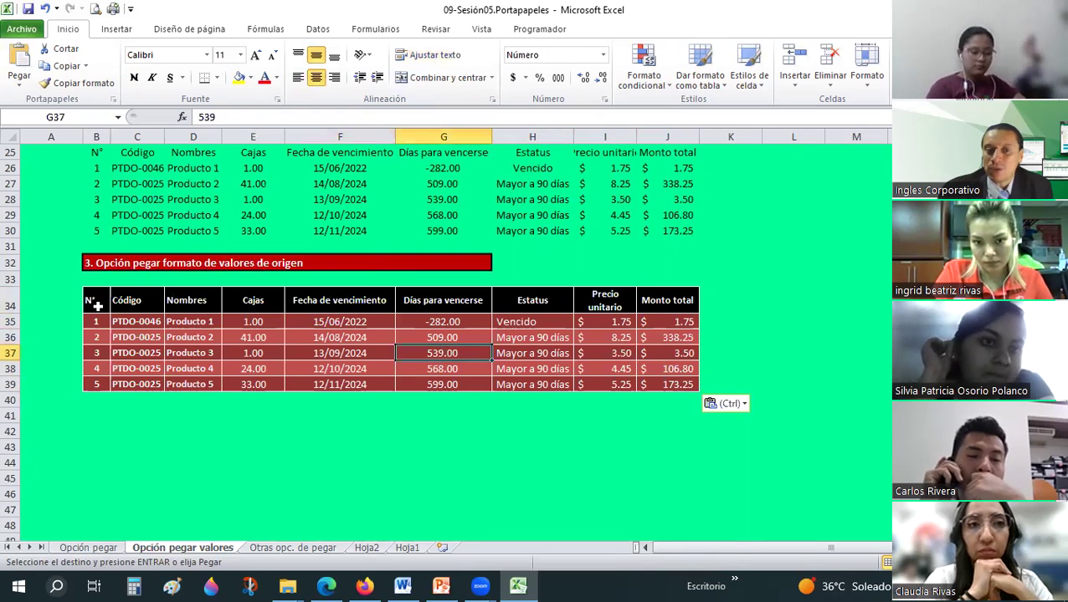
left_click_drag(98, 306, 655, 386)
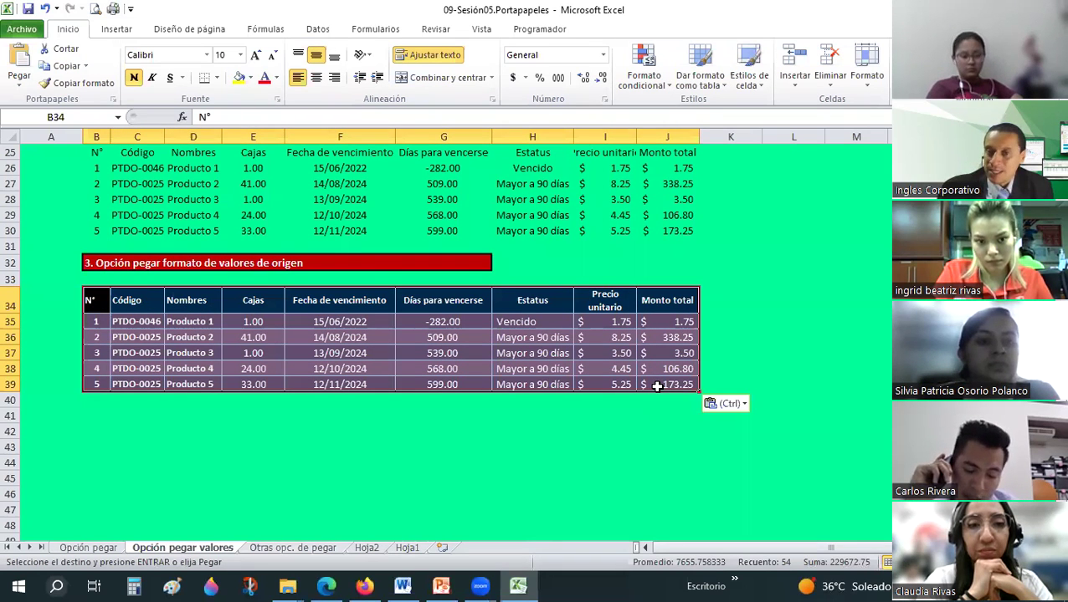
Compare Días para vencerse values across sections, such as 509 in G27 and G35.
scroll(657, 386, "up", 5)
scroll(657, 386, "up", 3)
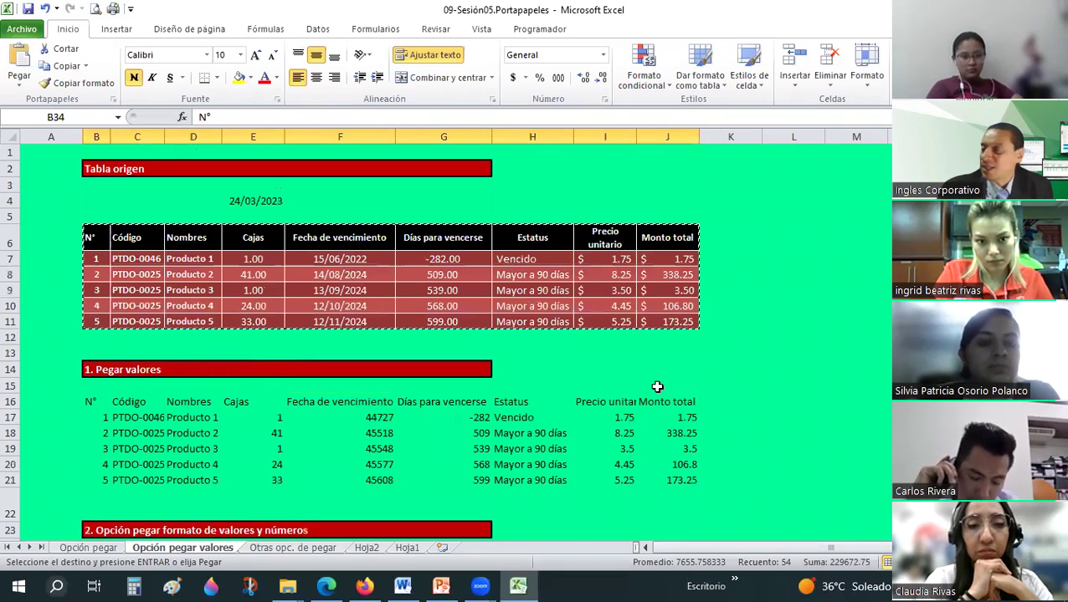
scroll(656, 386, "down", 5)
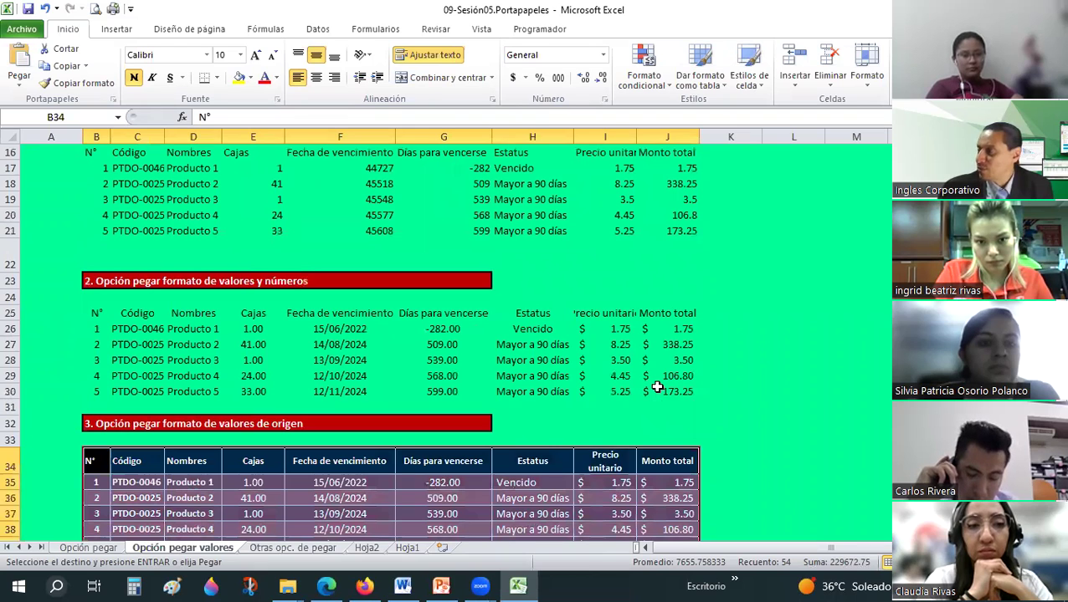
scroll(657, 387, "up", 2)
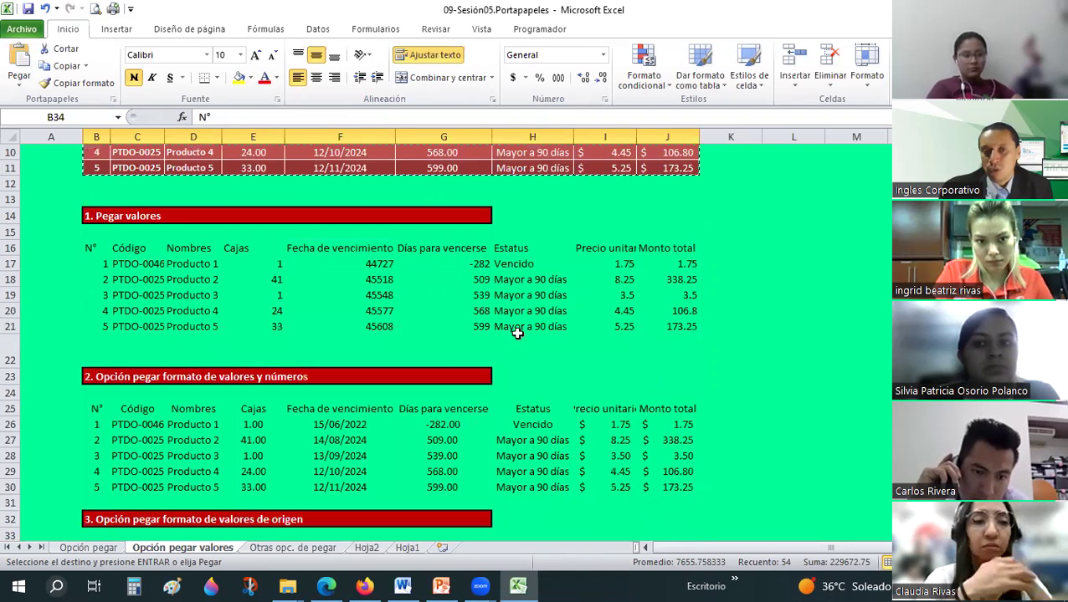
left_click(441, 248)
left_click(422, 440)
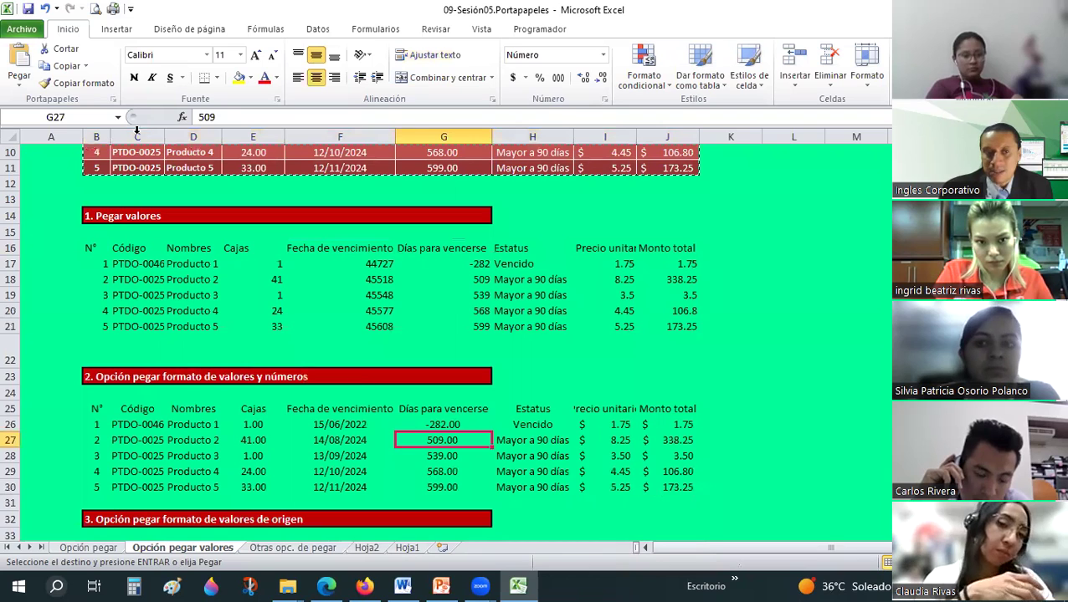
scroll(431, 468, "down", 2)
left_click(443, 482)
left_click(20, 83)
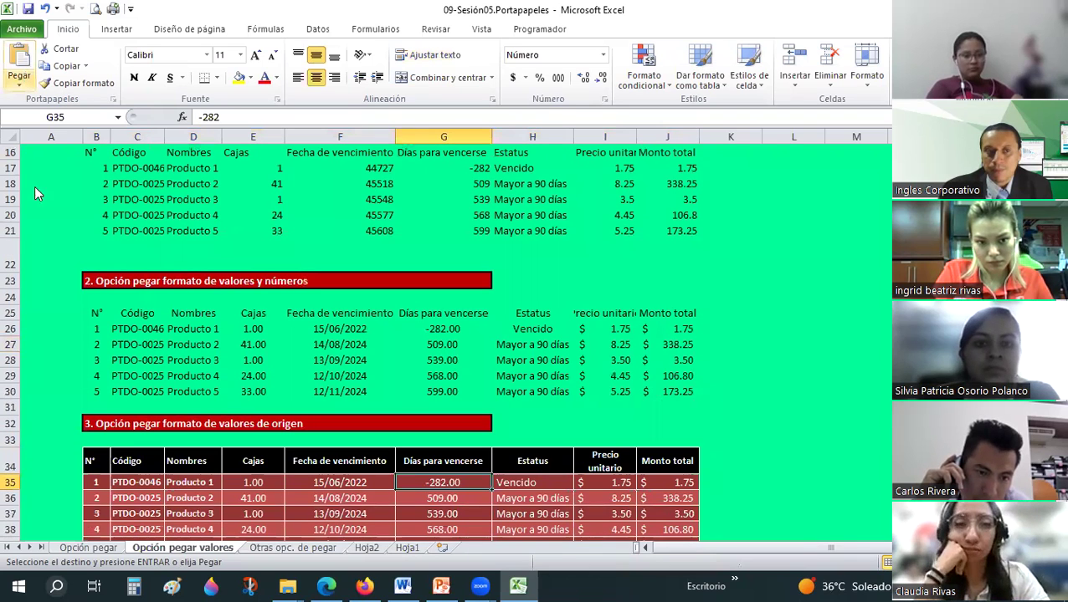
left_click(38, 183)
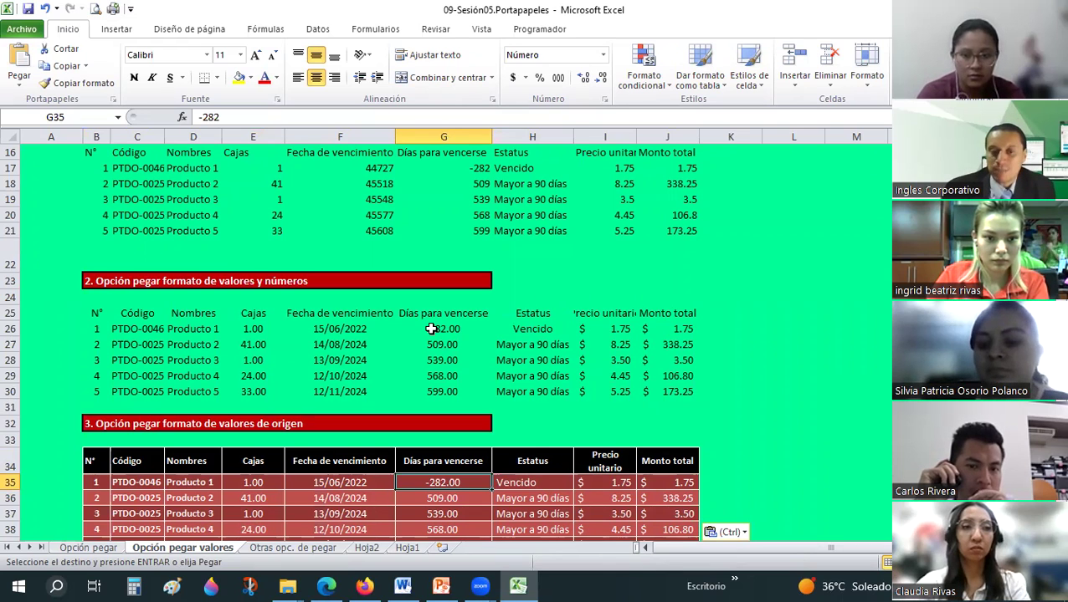
scroll(431, 329, "down", 2)
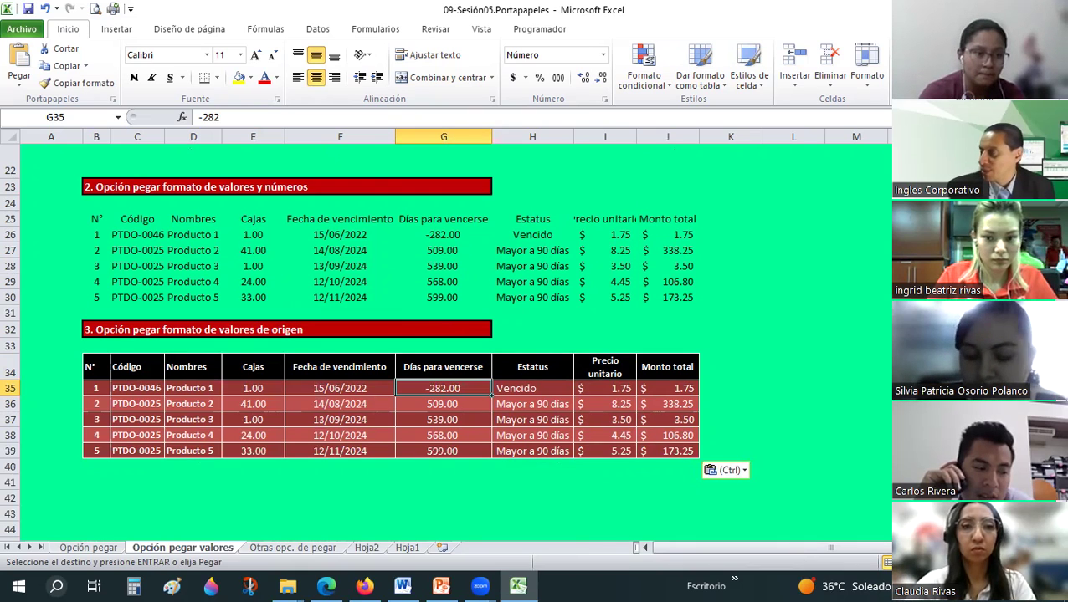
scroll(444, 334, "down", 1)
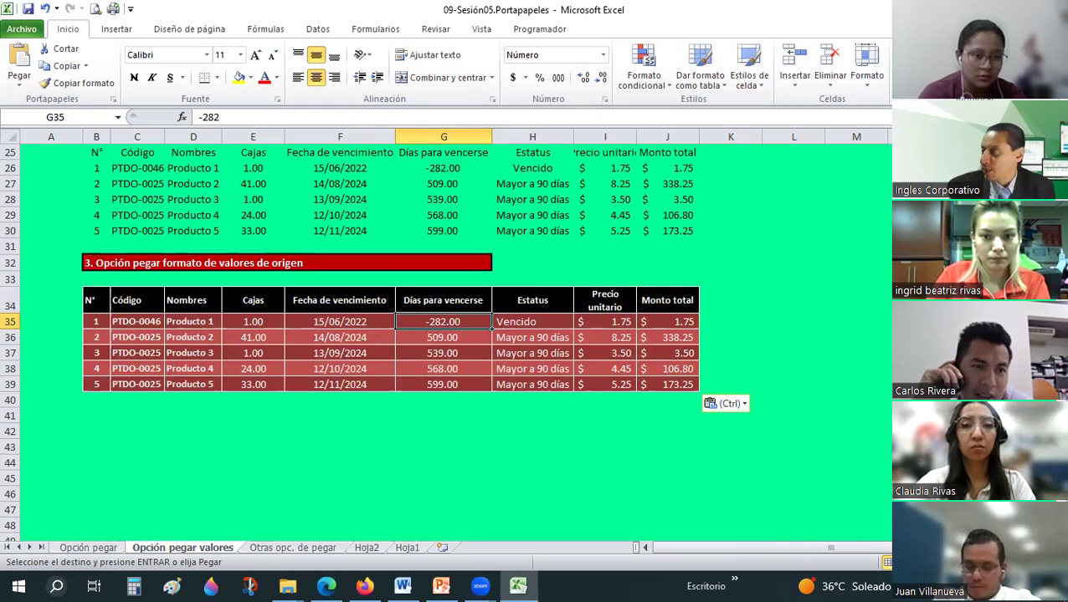
key("alt+Tab")
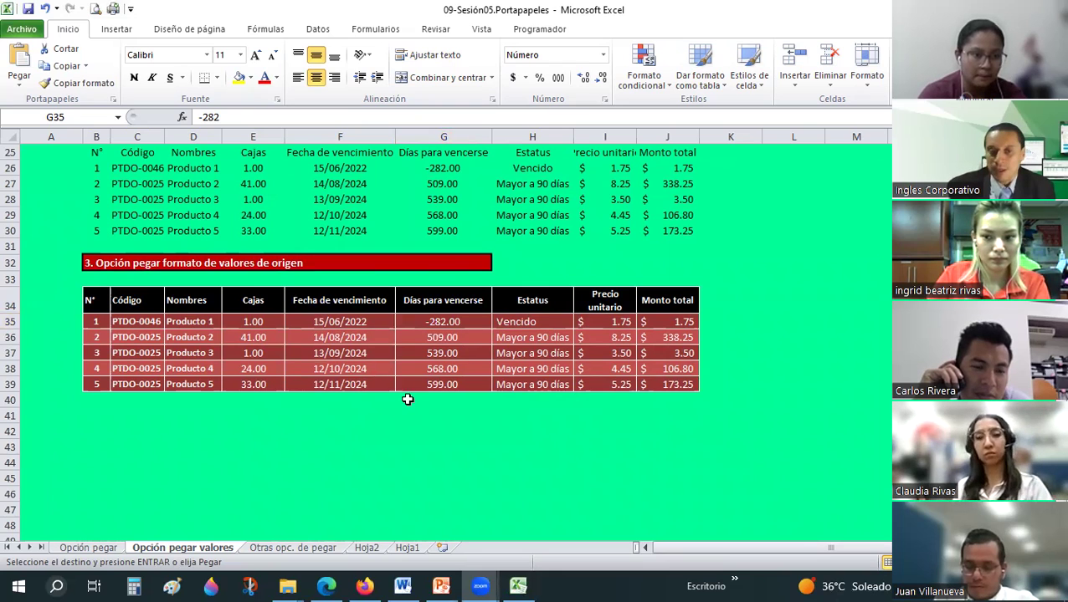
key("alt+Tab")
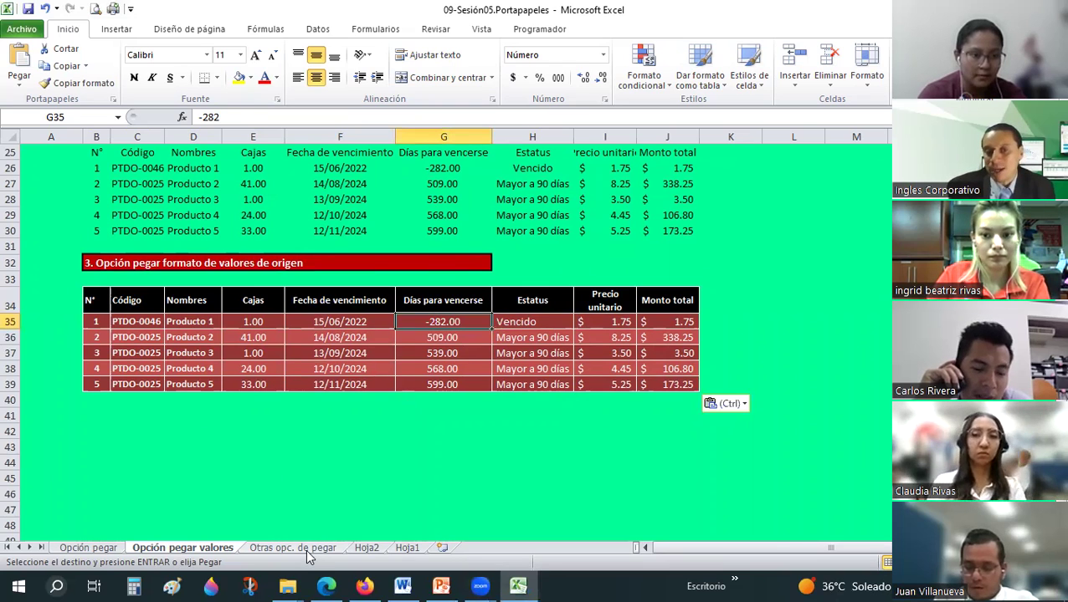
On the Otras opc. de pegar sheet, copy a blank green cell's format onto the Formato area A16:I21.
left_click(306, 549)
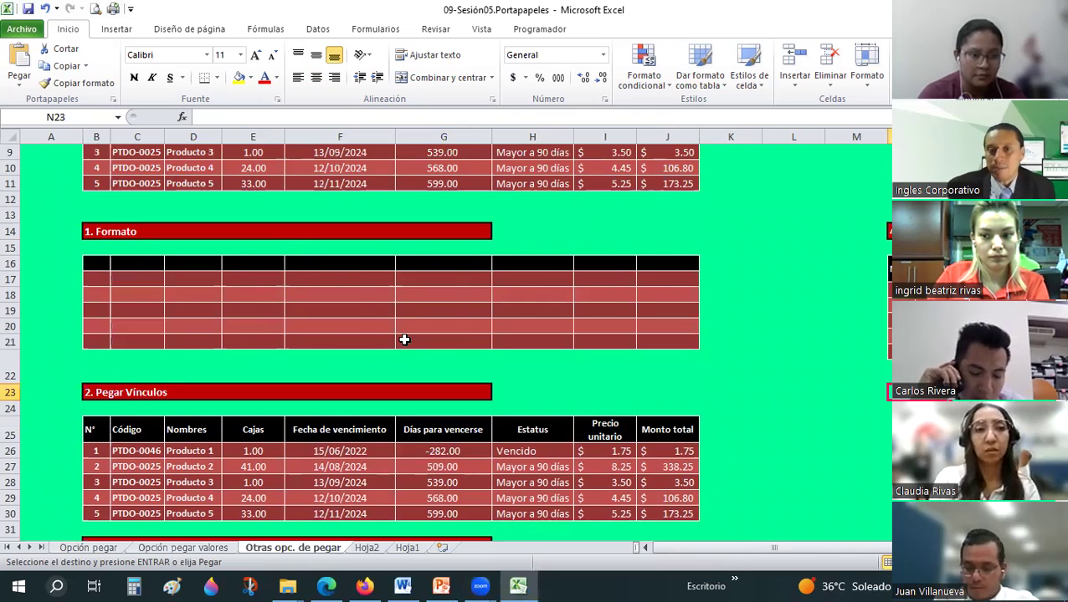
scroll(405, 339, "up", 3)
left_click(858, 275)
left_click(80, 83)
left_click_drag(74, 399, 717, 481)
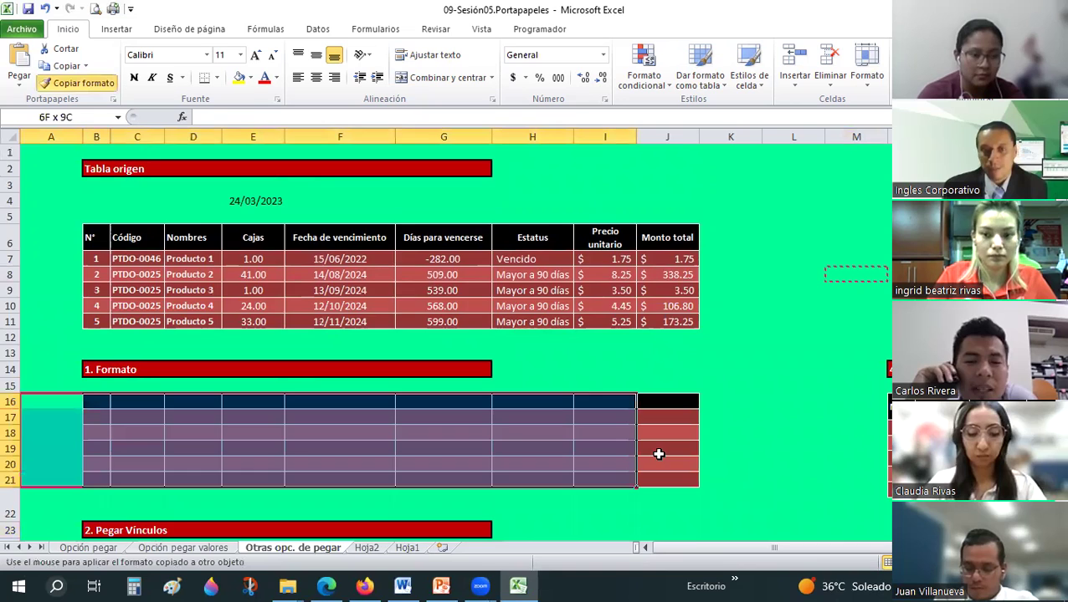
left_click_drag(659, 454, 636, 454)
Paint the same plain green format over the Pegar Vínculos and Pegar imagen areas.
scroll(635, 418, "down", 2)
left_click(615, 368)
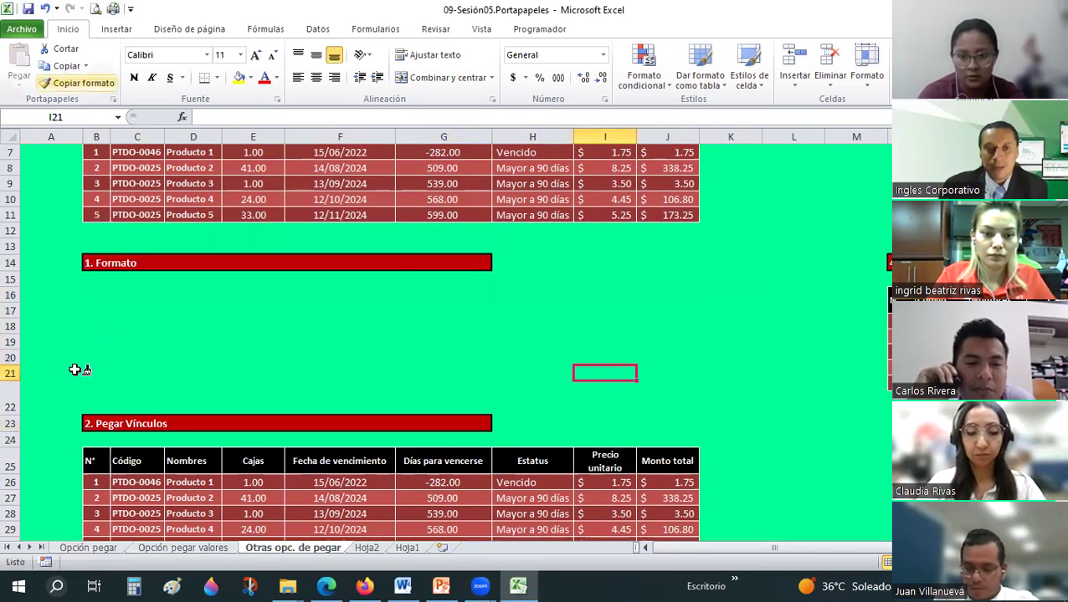
scroll(584, 417, "down", 2)
left_click_drag(741, 449, 51, 362)
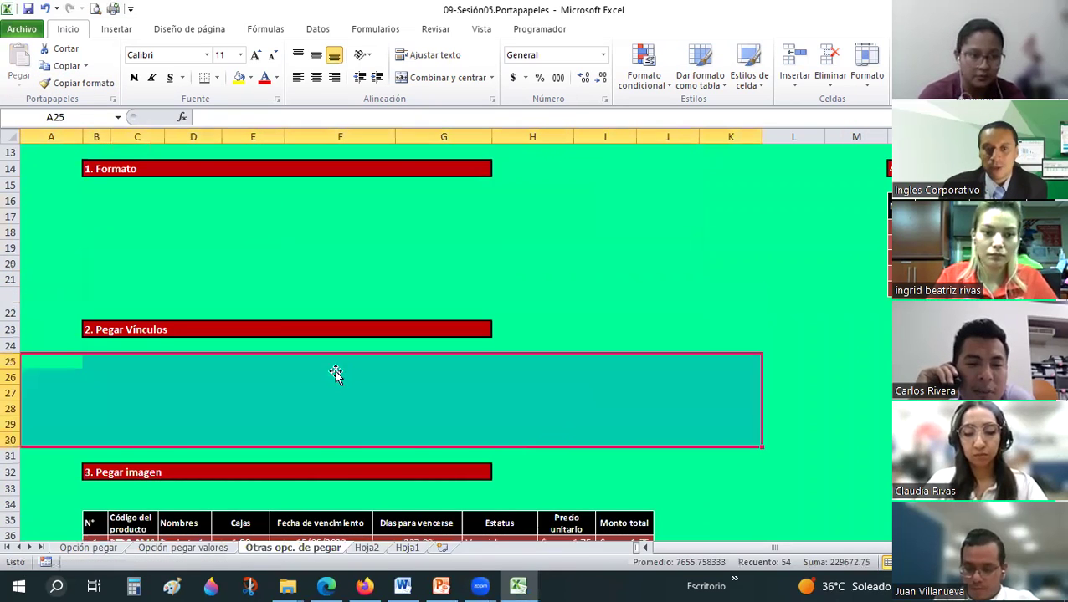
scroll(478, 185, "down", 3)
left_click(114, 83)
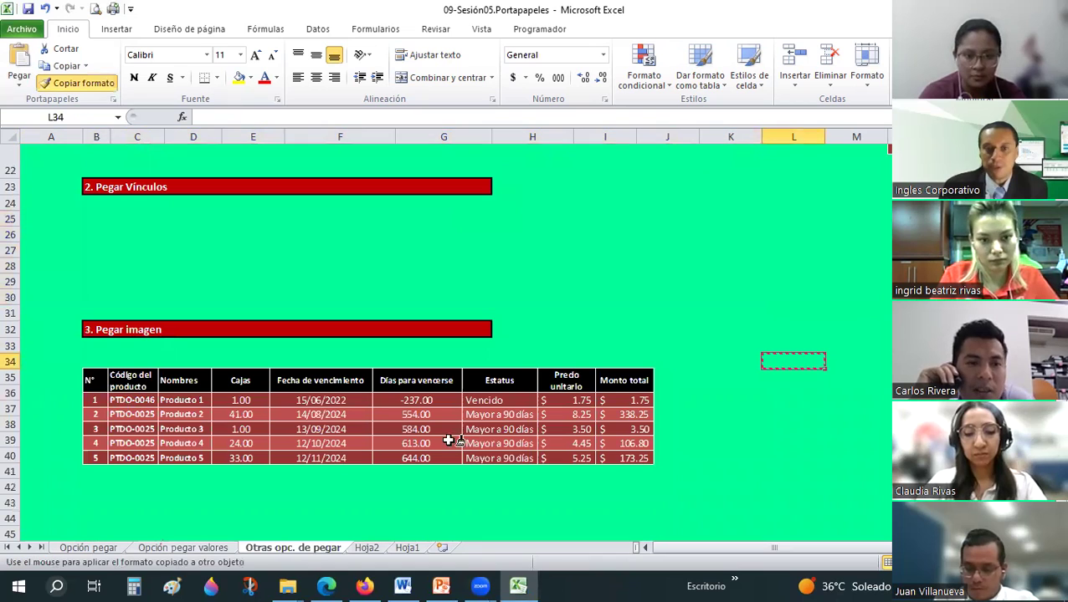
left_click_drag(50, 376, 634, 470)
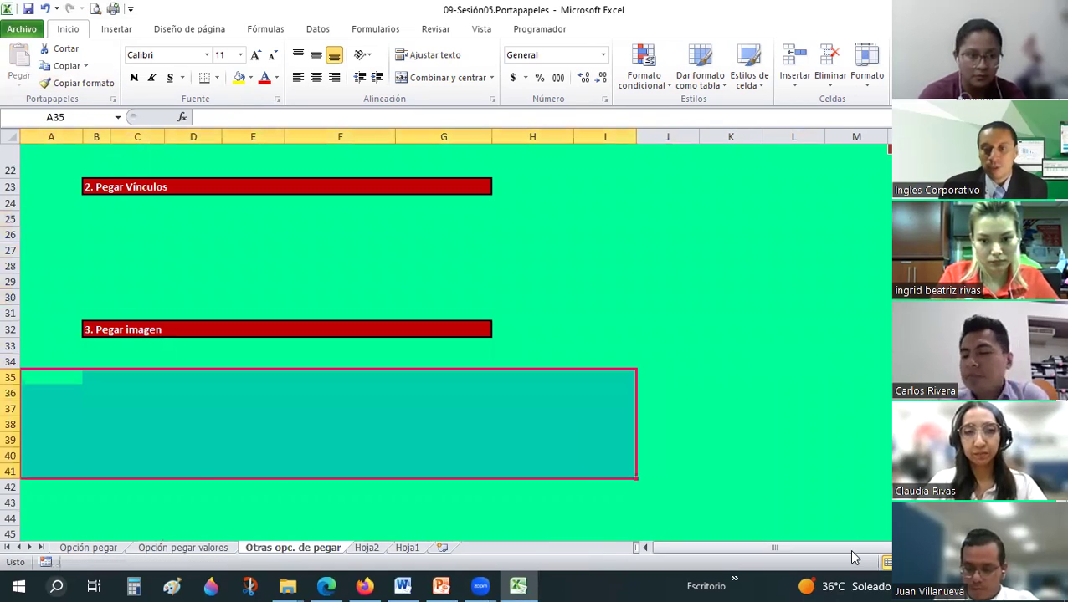
Deselect the cleared Pegar imagen area and select the source table B6:J11.
scroll(733, 372, "up", 4)
scroll(733, 372, "right", 3)
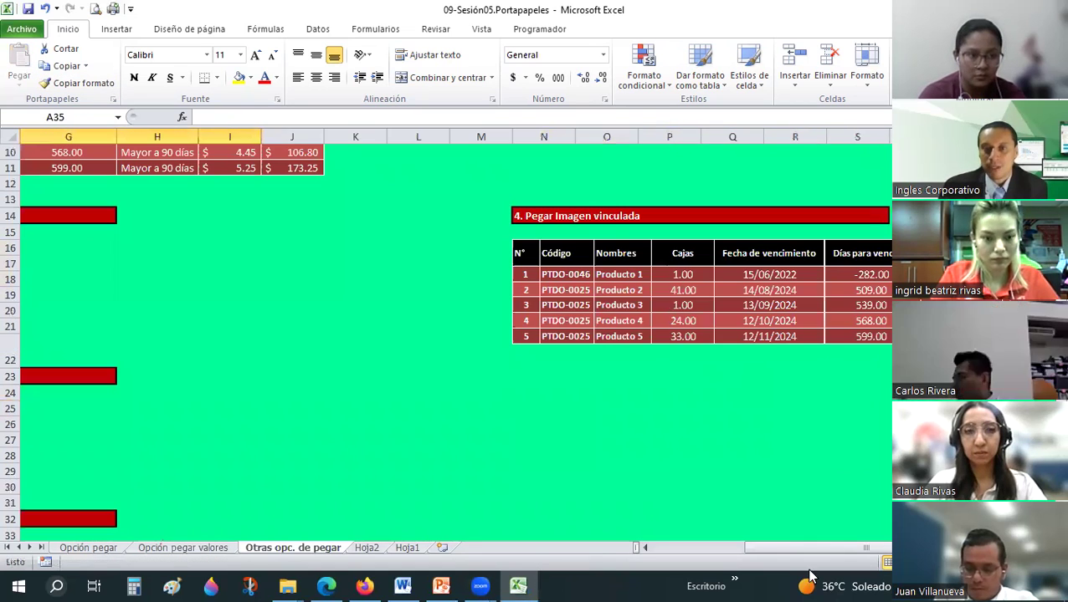
scroll(396, 352, "left", 3)
left_click(395, 352)
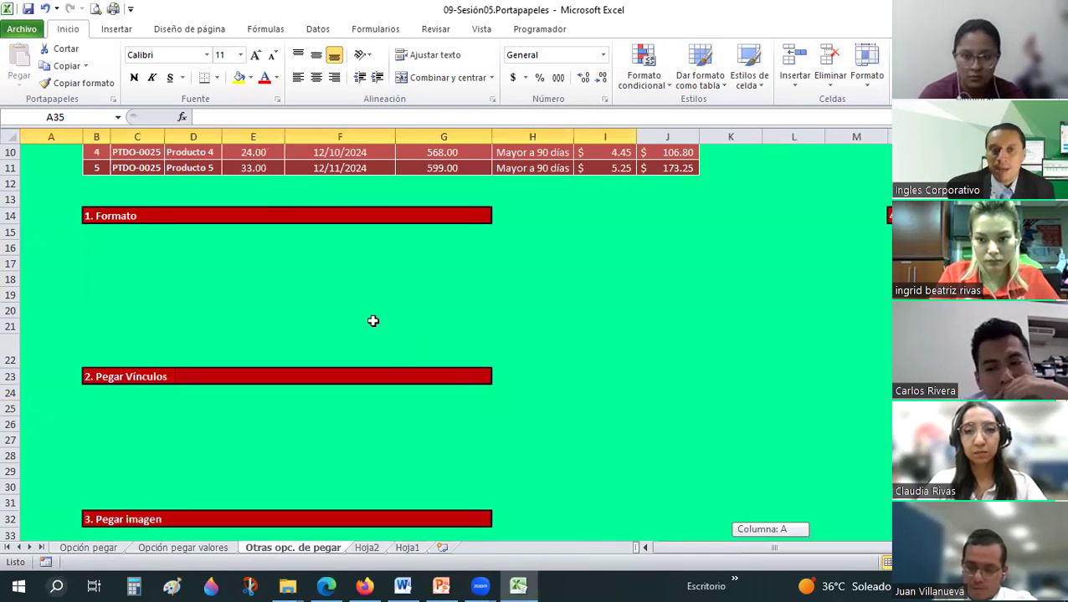
scroll(372, 319, "up", 3)
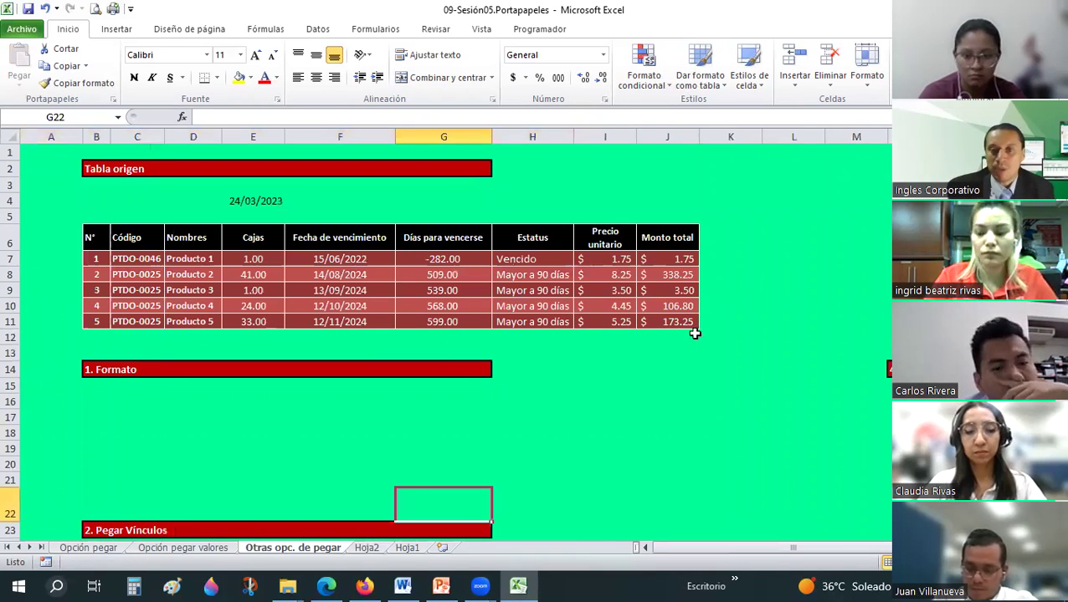
left_click_drag(95, 237, 667, 321)
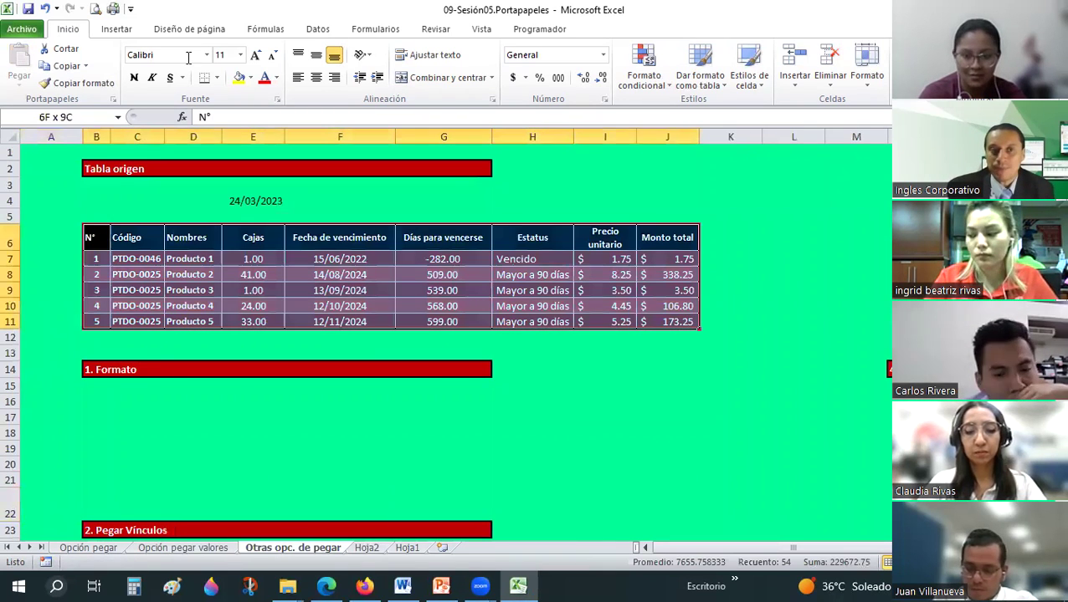
Copy B6:J11 and paste only its formatting at B16, giving B16:I21 fills and borders without values.
left_click(64, 67)
left_click(19, 81)
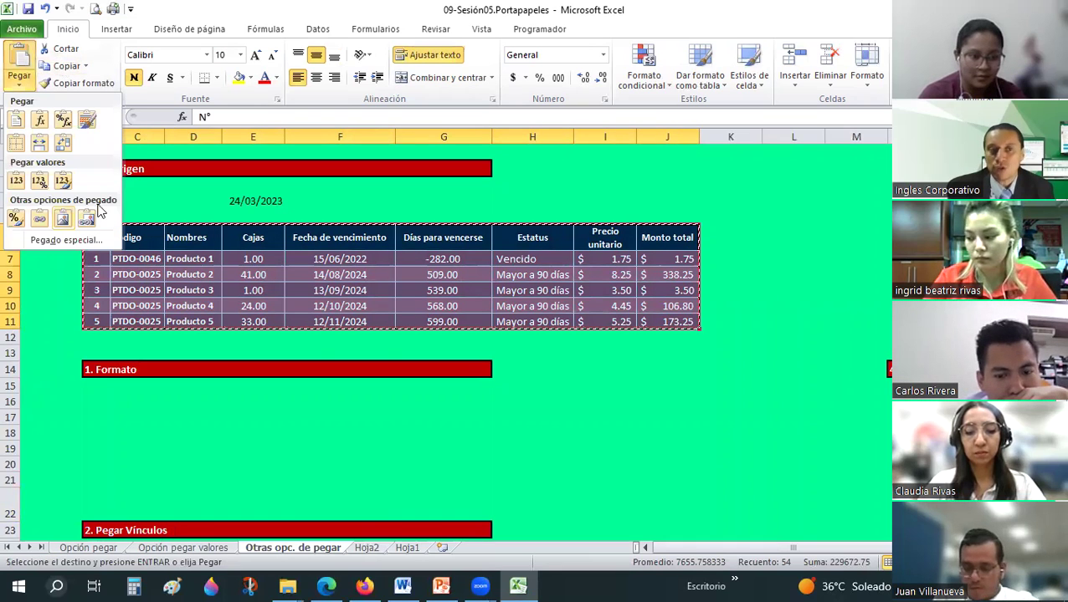
left_click(92, 401)
left_click(18, 77)
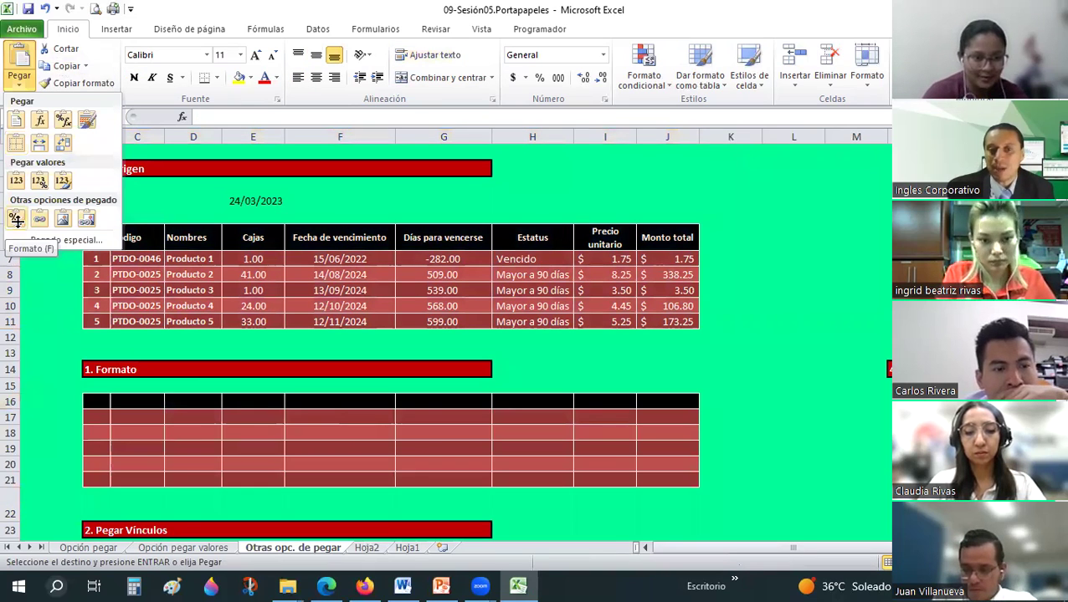
left_click(16, 220)
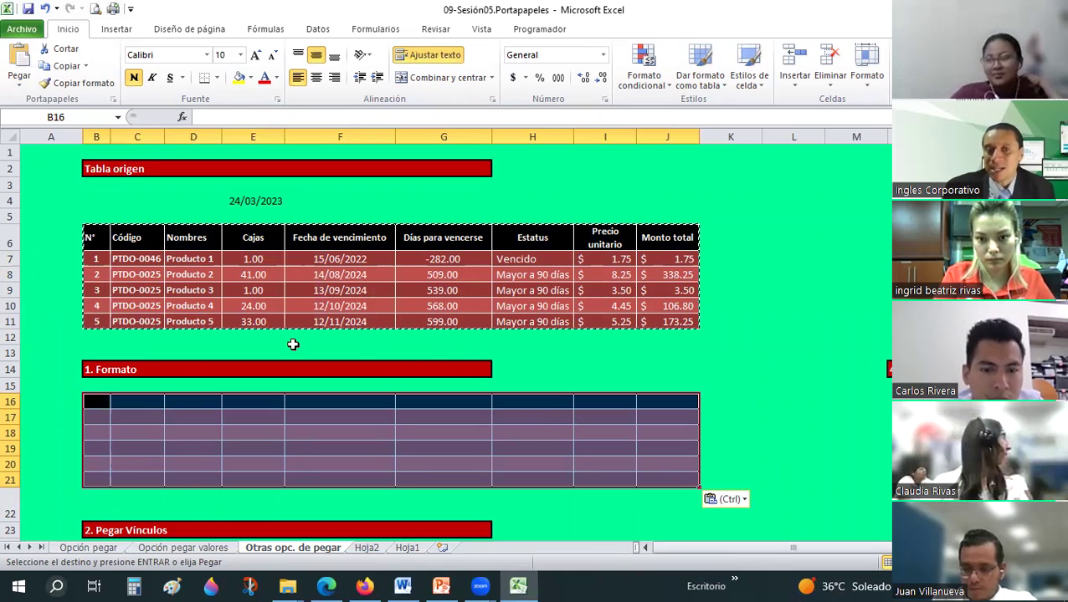
scroll(293, 345, "down", 2)
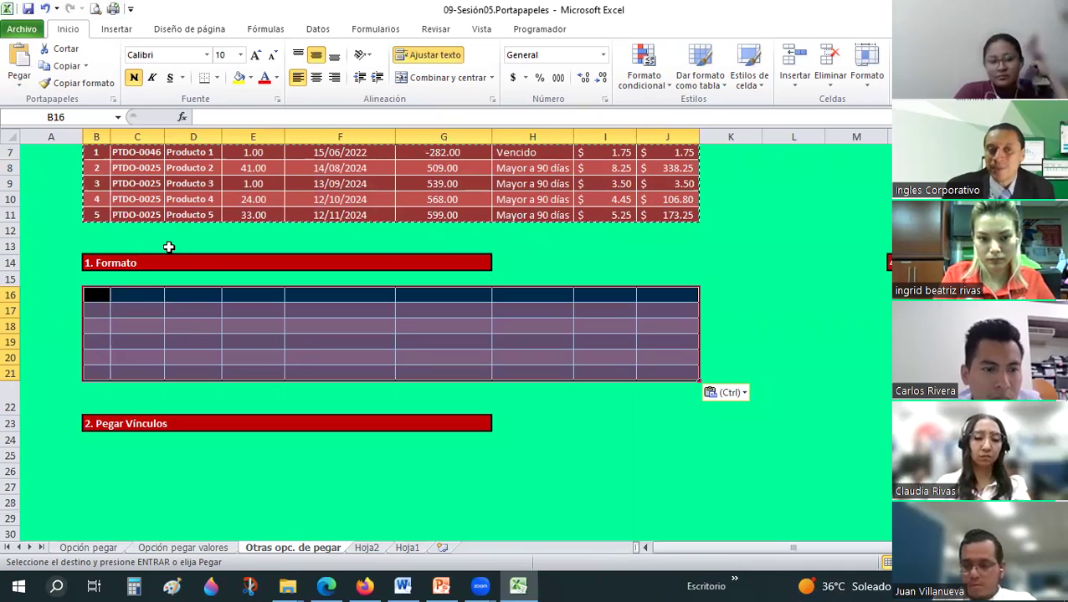
left_click(19, 82)
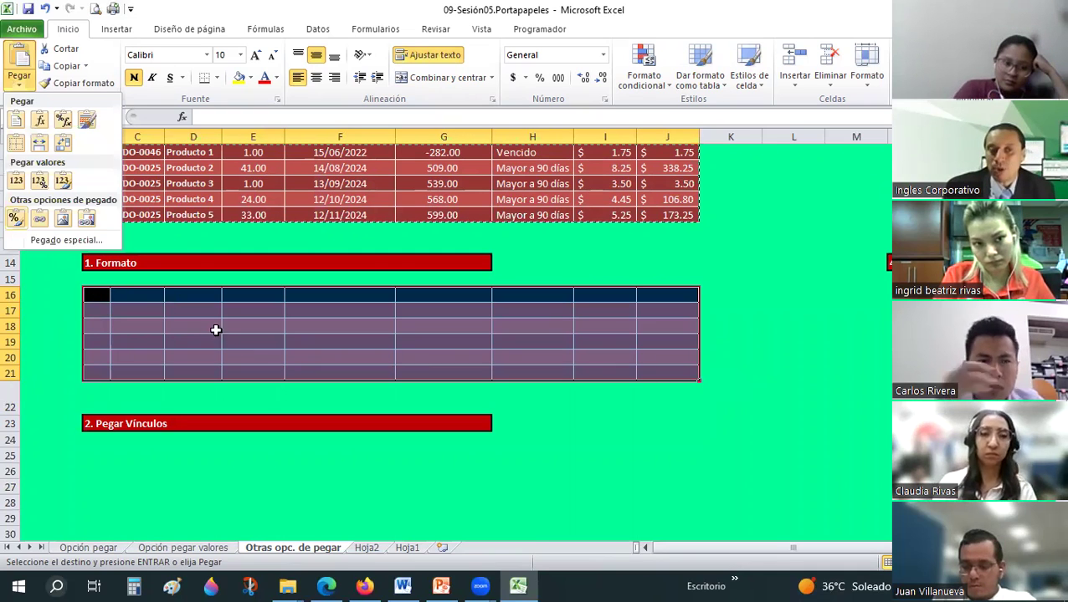
left_click(111, 297)
left_click_drag(107, 298, 664, 381)
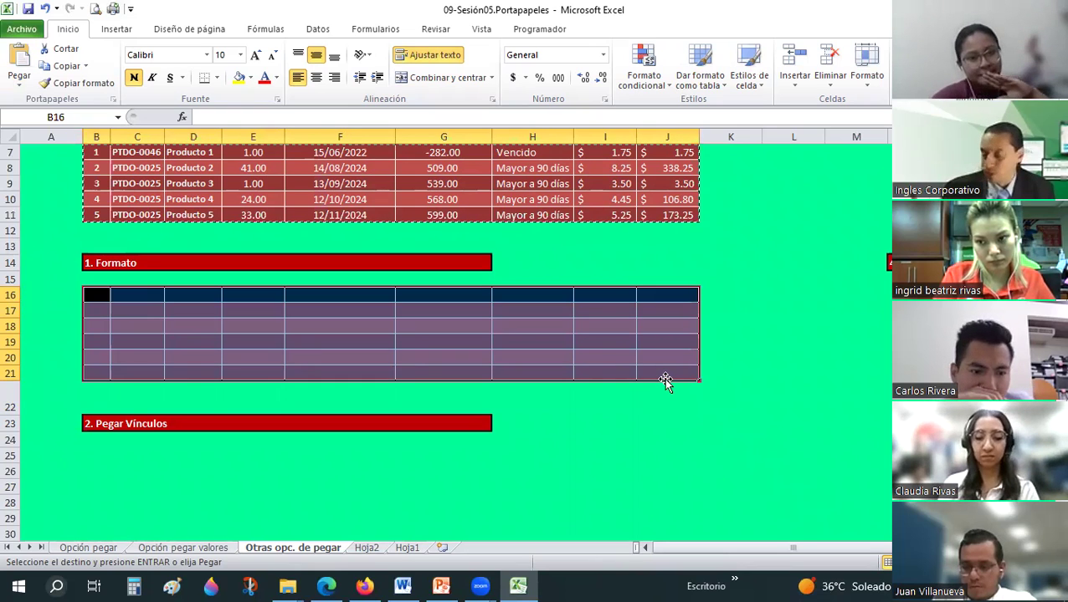
left_click(247, 334)
scroll(246, 334, "up", 2)
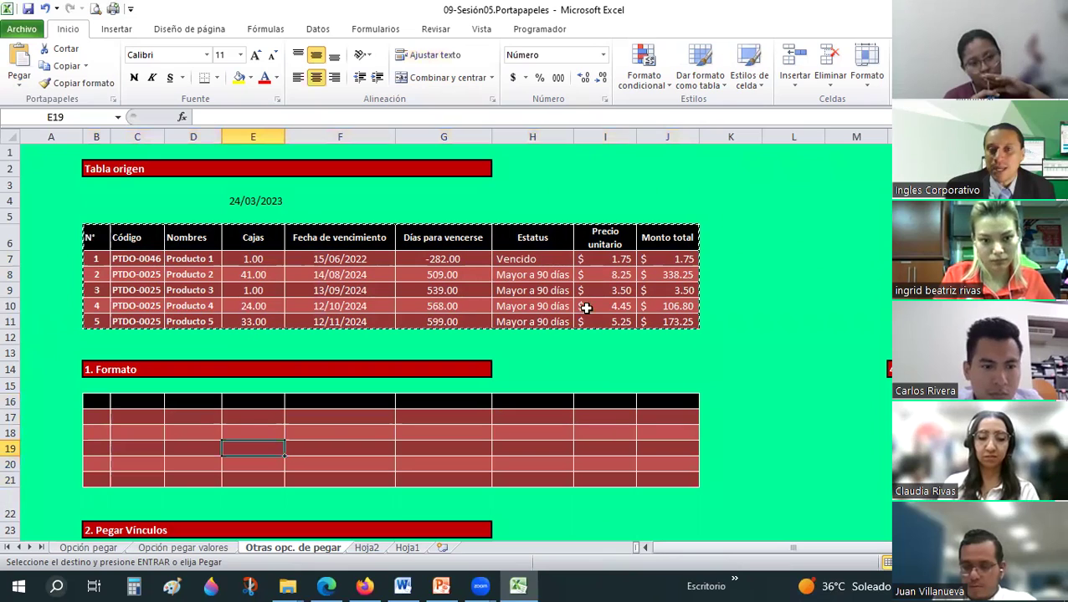
Copy the source table B6:J11 and paste it at B25 with Pegar vínculos.
left_click_drag(96, 238, 666, 322)
left_click(66, 65)
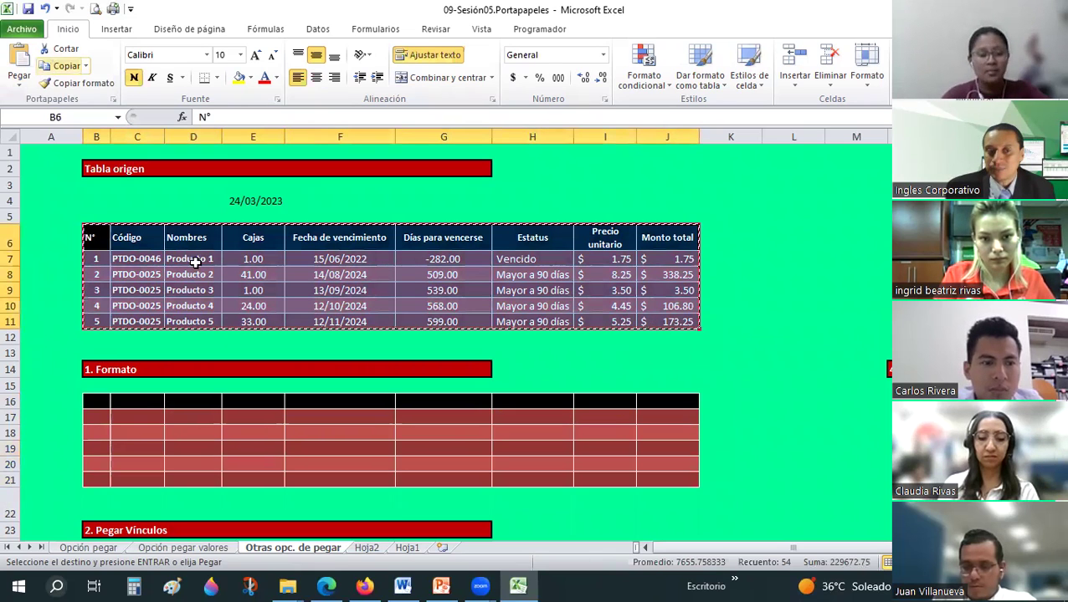
scroll(117, 316, "down", 5)
left_click(95, 310)
scroll(334, 213, "up", 4)
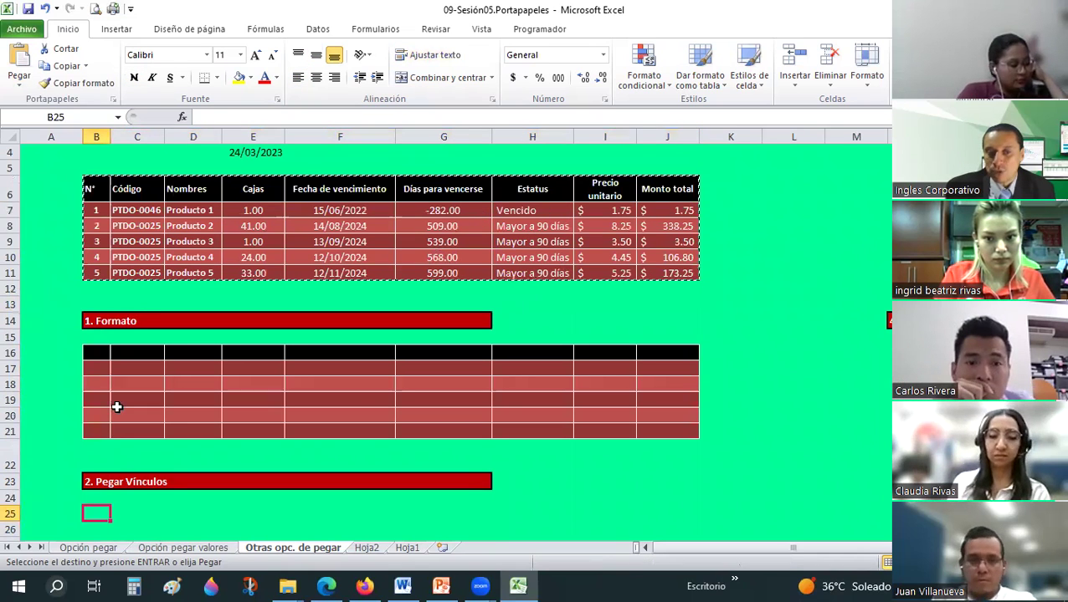
scroll(117, 406, "down", 2)
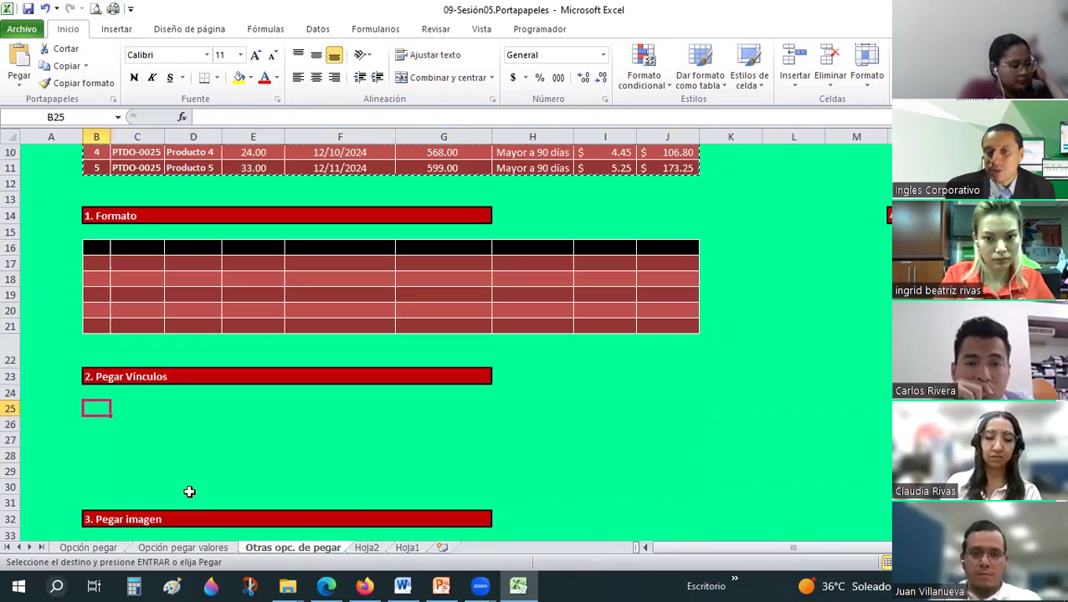
left_click(22, 87)
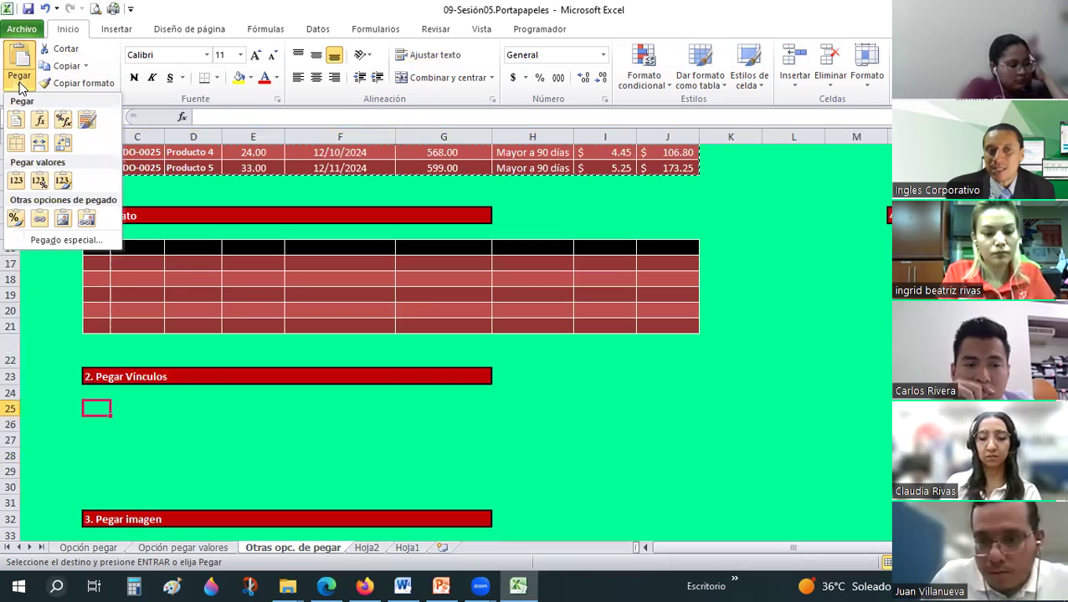
left_click(38, 220)
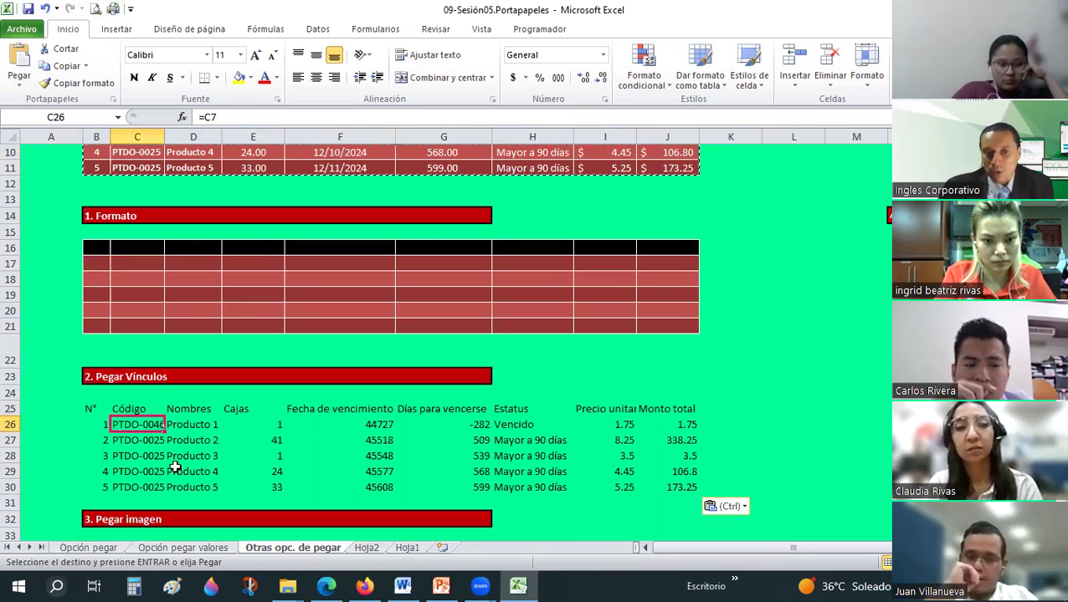
Confirm linked cell C26 shows =C7, then cancel the pending copy with Escape.
left_click(96, 410)
left_click_drag(96, 410, 654, 489)
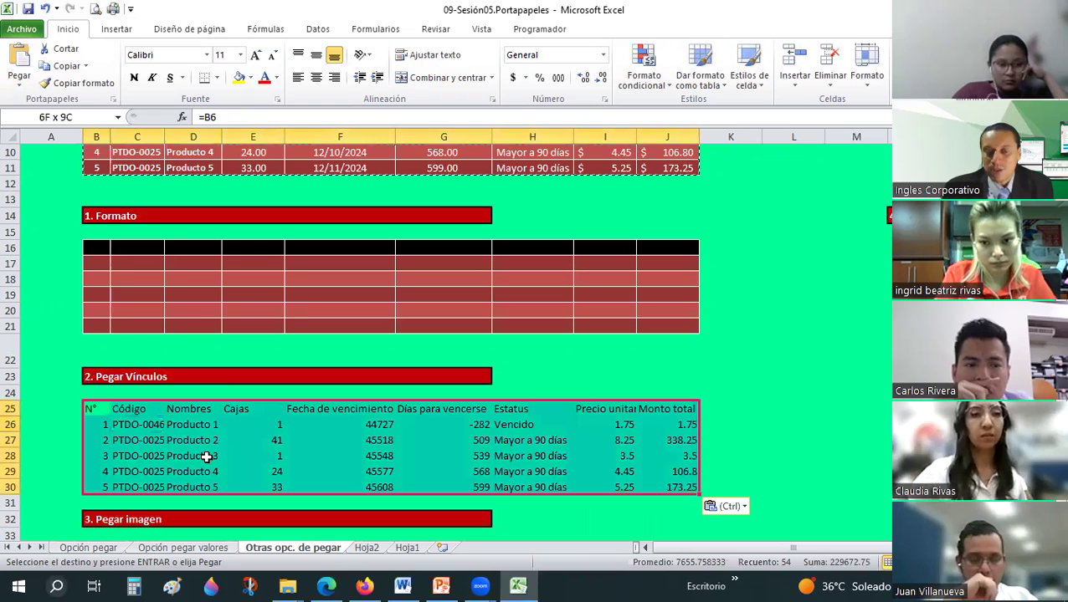
left_click(123, 423)
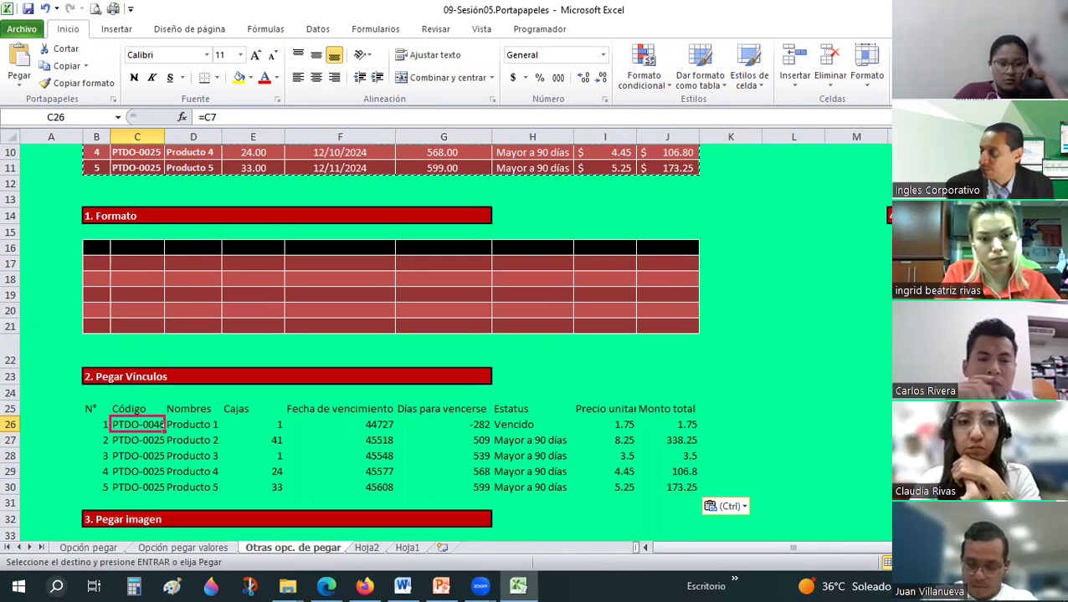
key("alt+Tab")
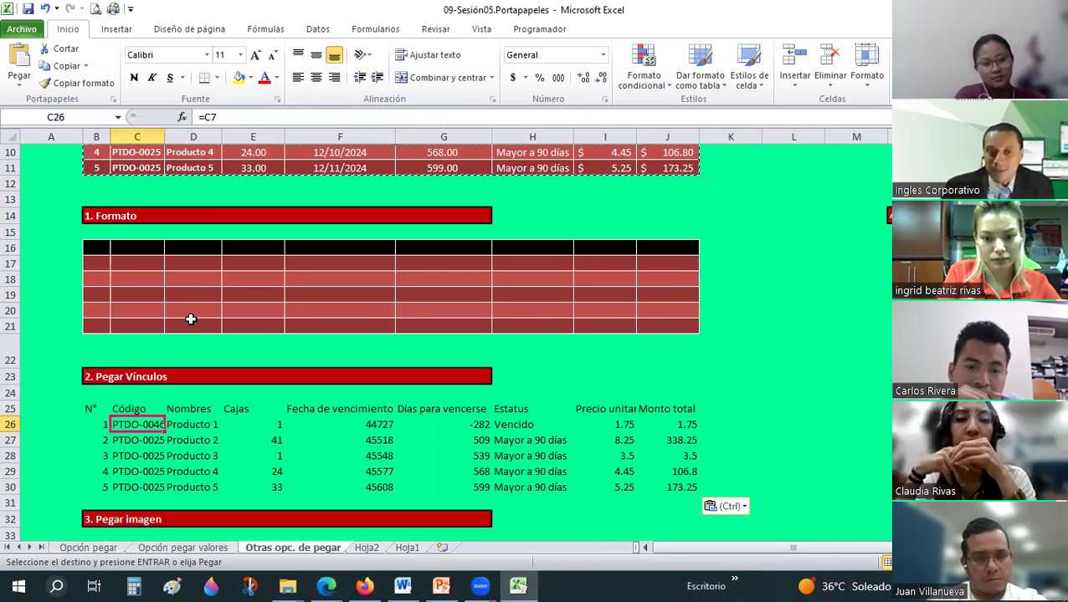
key("Escape")
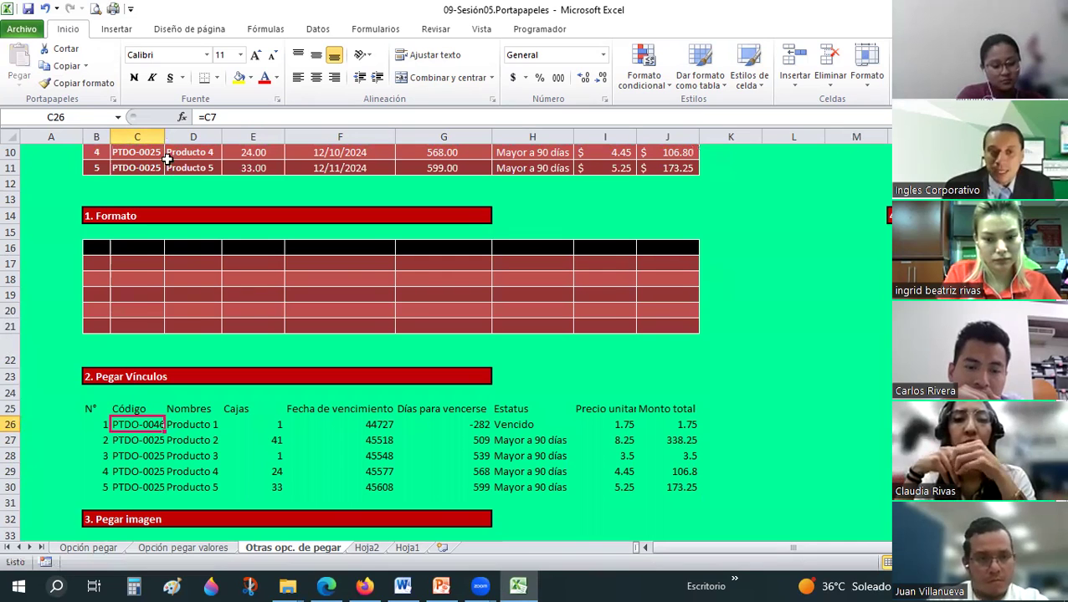
Widen column C and change Producto 1's code in C7 from PTDO-0046 to PTDO-0047.
double_click(162, 137)
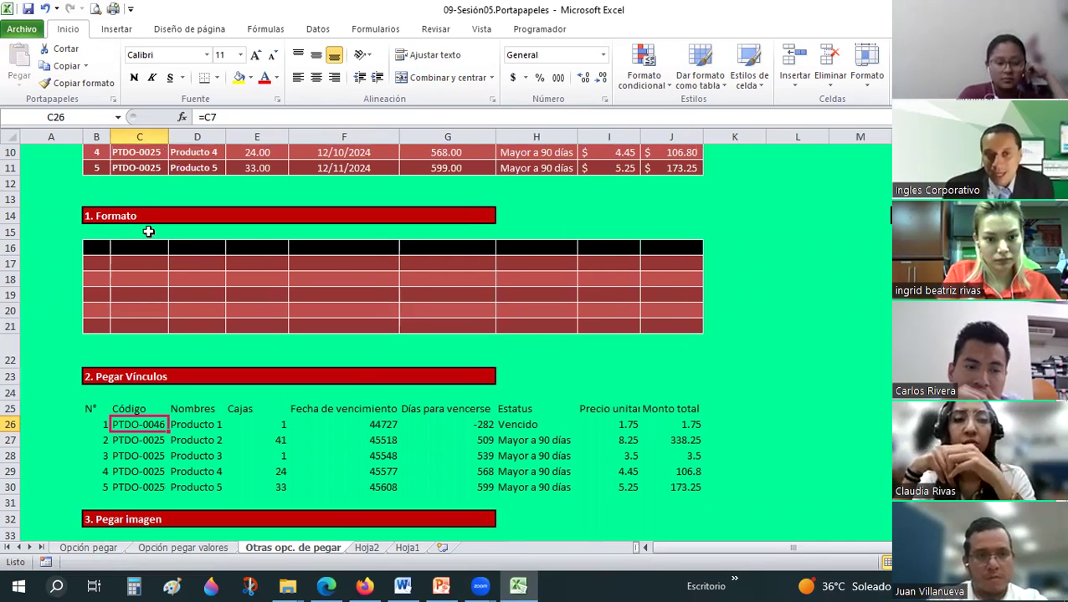
scroll(148, 232, "up", 2)
left_click(138, 210)
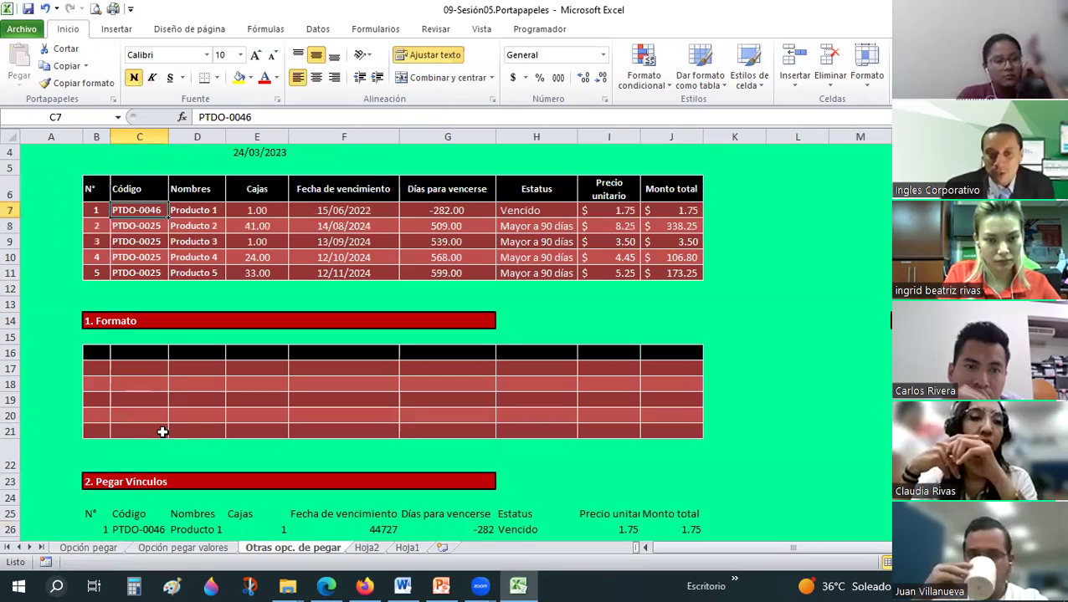
scroll(163, 432, "down", 1)
scroll(161, 421, "up", 1)
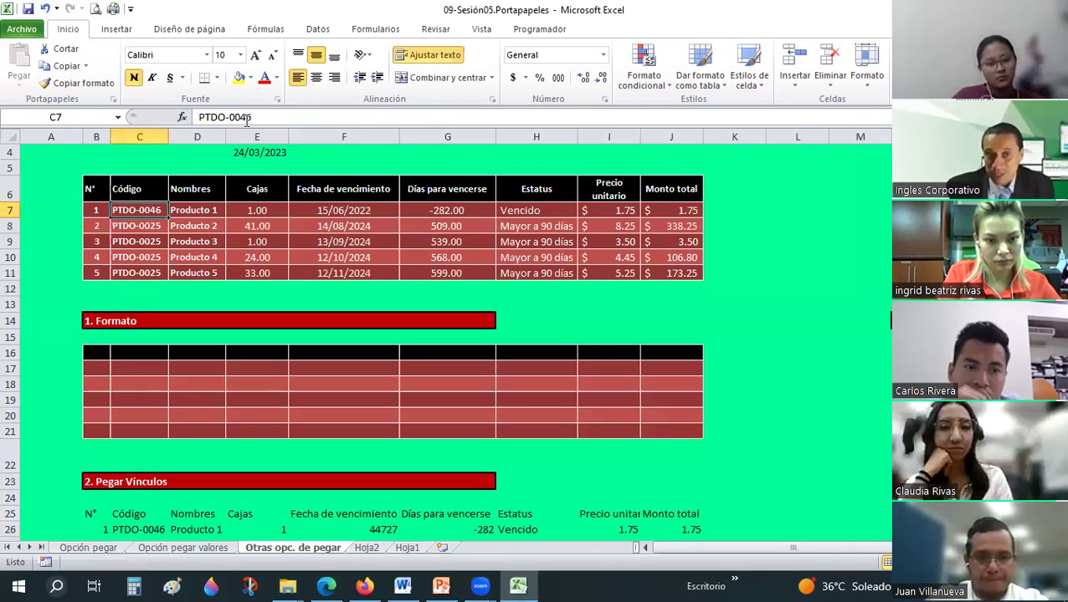
left_click_drag(247, 118, 256, 117)
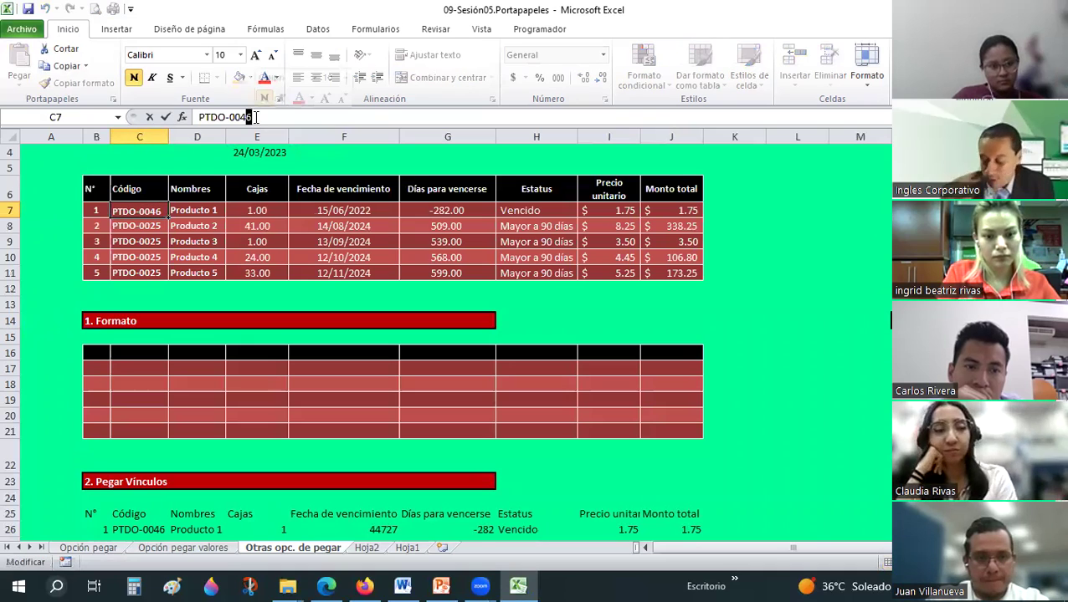
type("7")
key("Return")
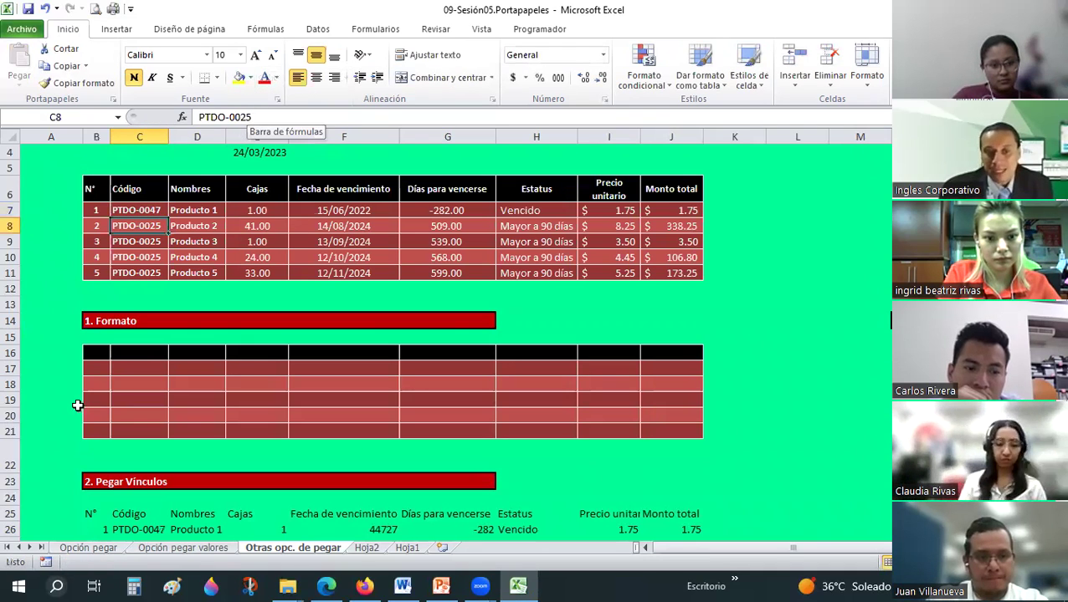
Check that linked cell C26 now shows PTDO-0047 and trace it back to C7.
scroll(110, 445, "down", 1)
left_click(146, 472)
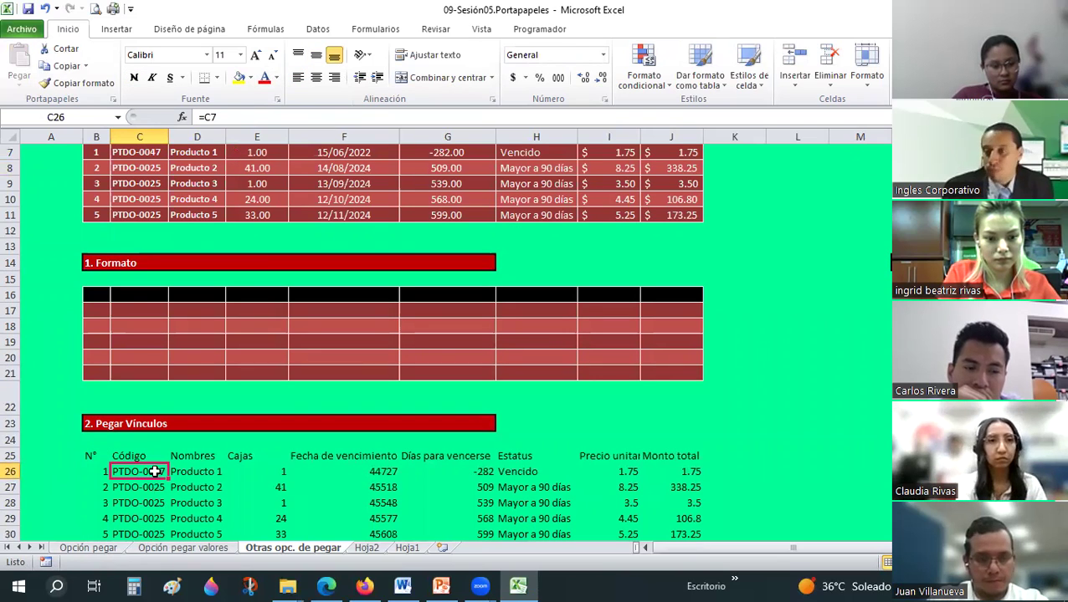
scroll(155, 472, "up", 2)
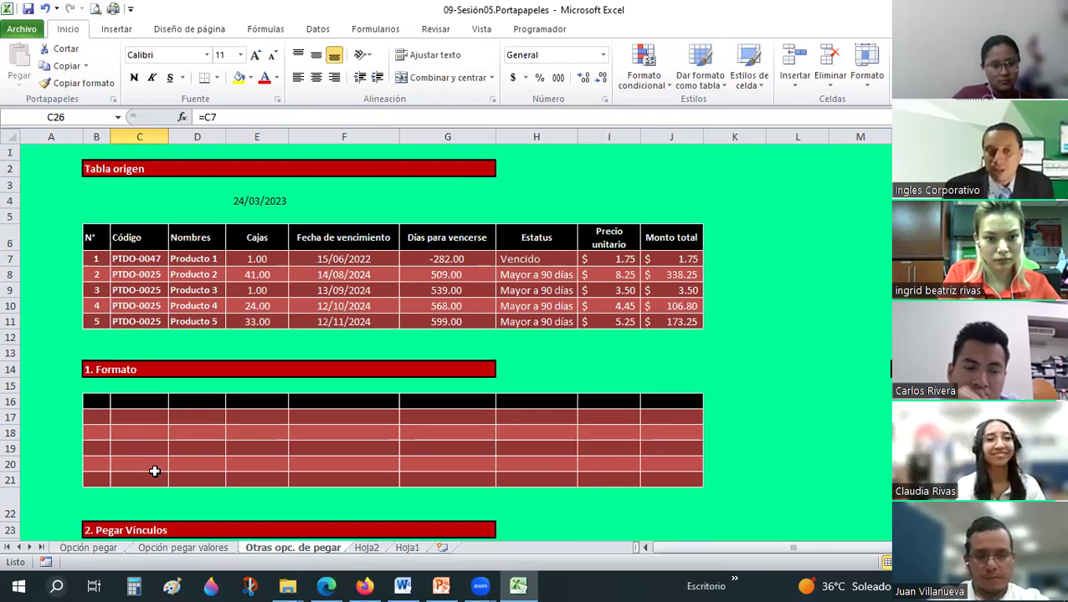
key("ctrl+bracketleft")
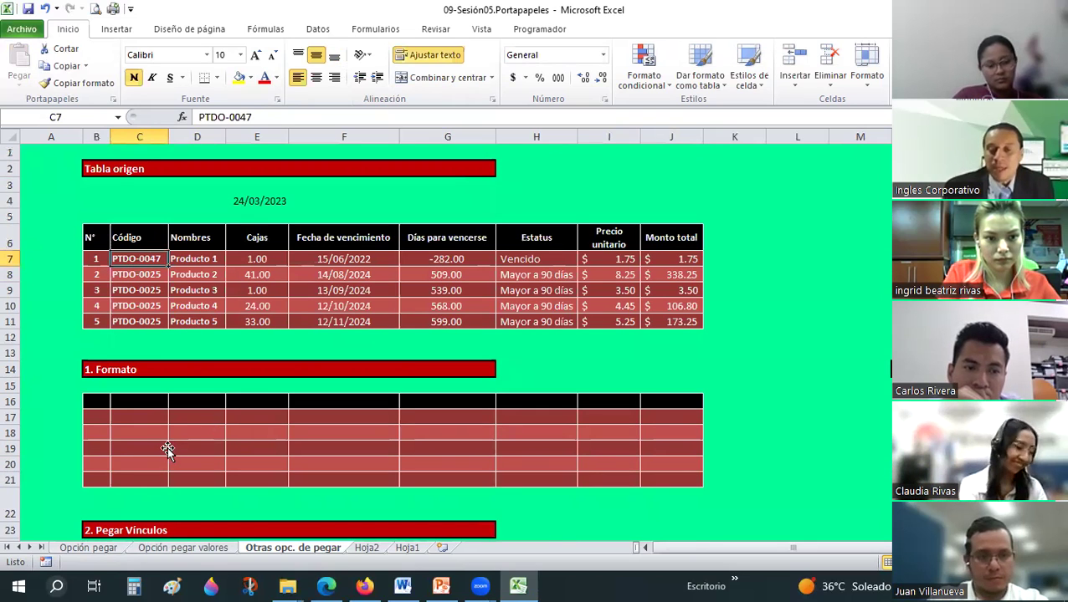
scroll(167, 450, "down", 2)
left_click(164, 450)
scroll(148, 472, "down", 3)
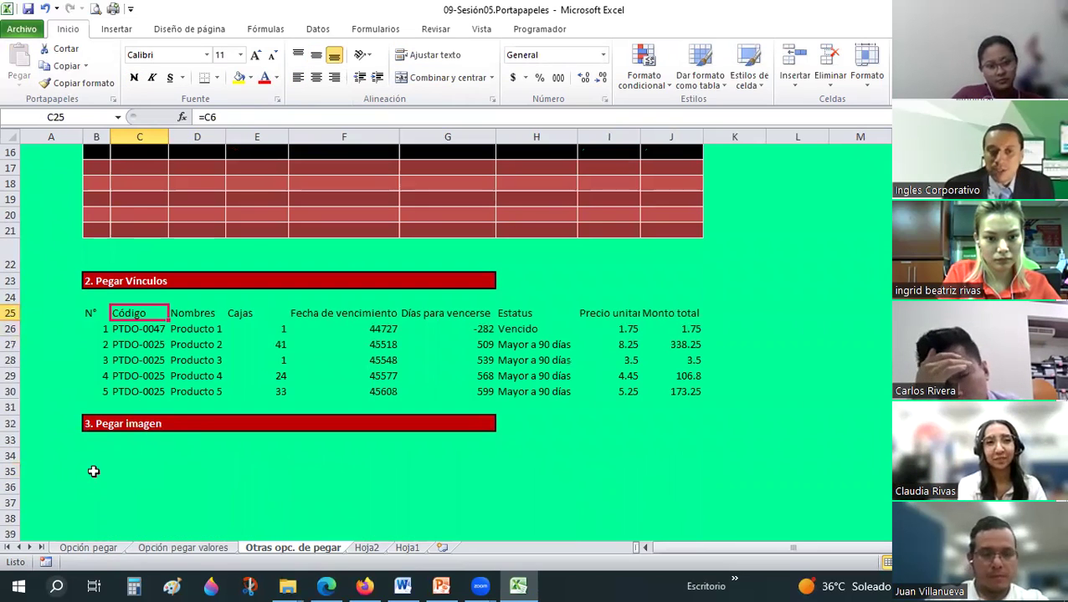
Enter =B6 in B35 and fill it across to column J and down the rows.
left_click(94, 472)
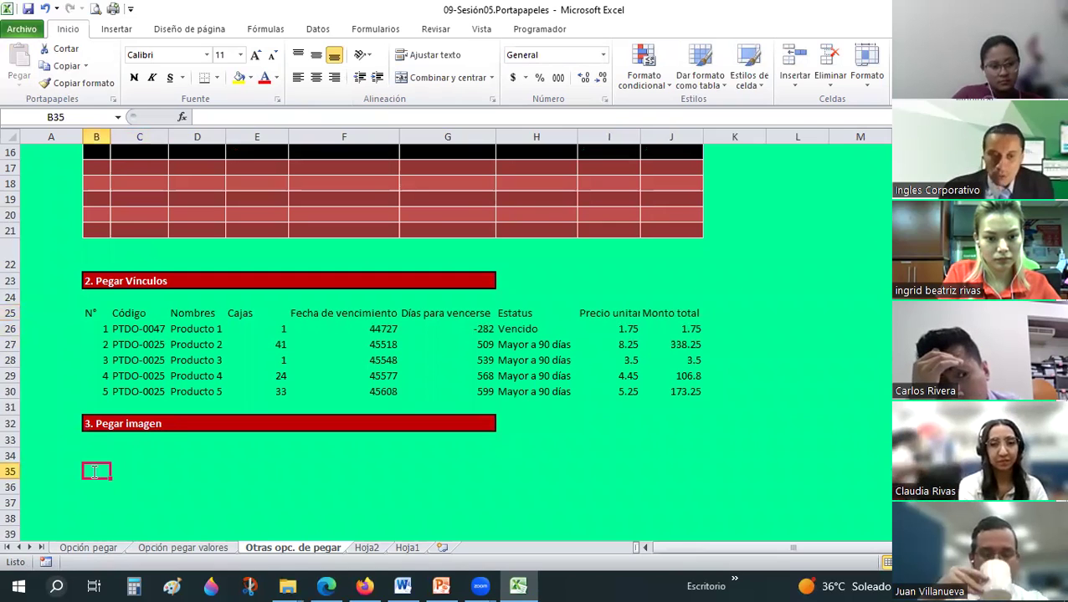
type("=")
scroll(87, 283, "up", 5)
left_click(101, 245)
key("Return")
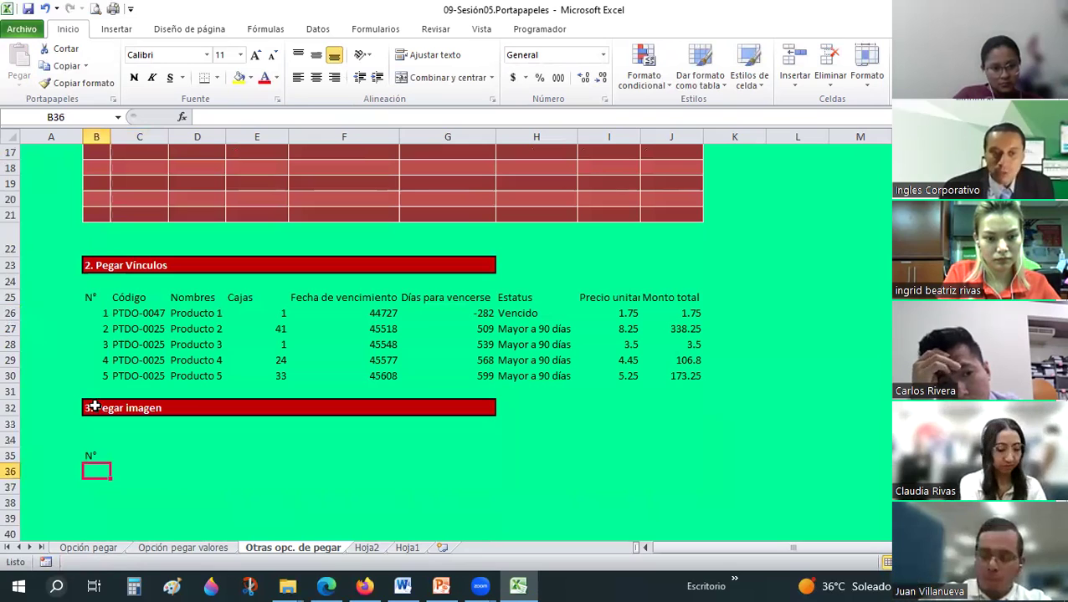
left_click_drag(699, 466, 707, 461)
scroll(705, 354, "down", 2)
mouse_move(707, 400)
left_mouse_down()
mouse_move(701, 359)
mouse_move(705, 502)
left_mouse_up()
Clear the extra zero rows below row 40, then select the source table B6:J11.
mouse_move(101, 437)
left_mouse_down()
mouse_move(700, 489)
mouse_move(702, 508)
left_mouse_up()
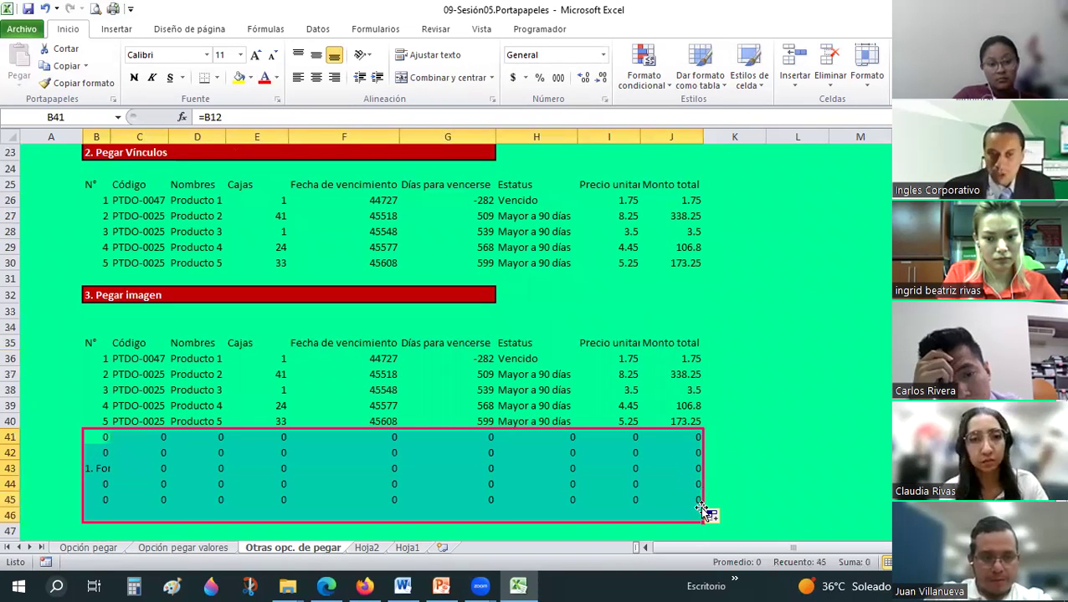
key("Delete")
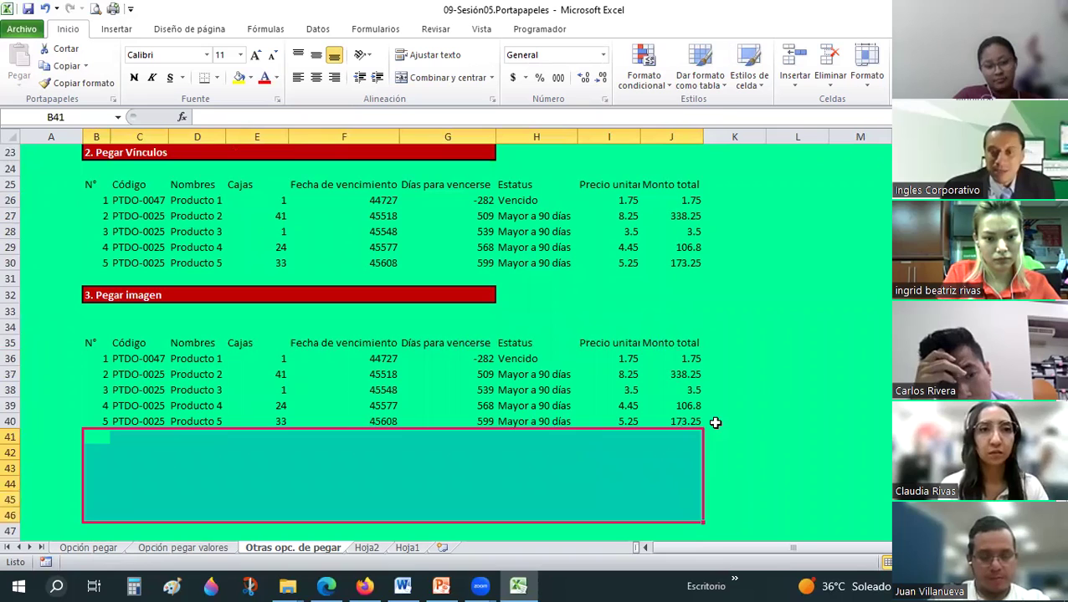
left_click_drag(92, 343, 717, 422)
scroll(358, 453, "up", 7)
left_click_drag(92, 238, 666, 317)
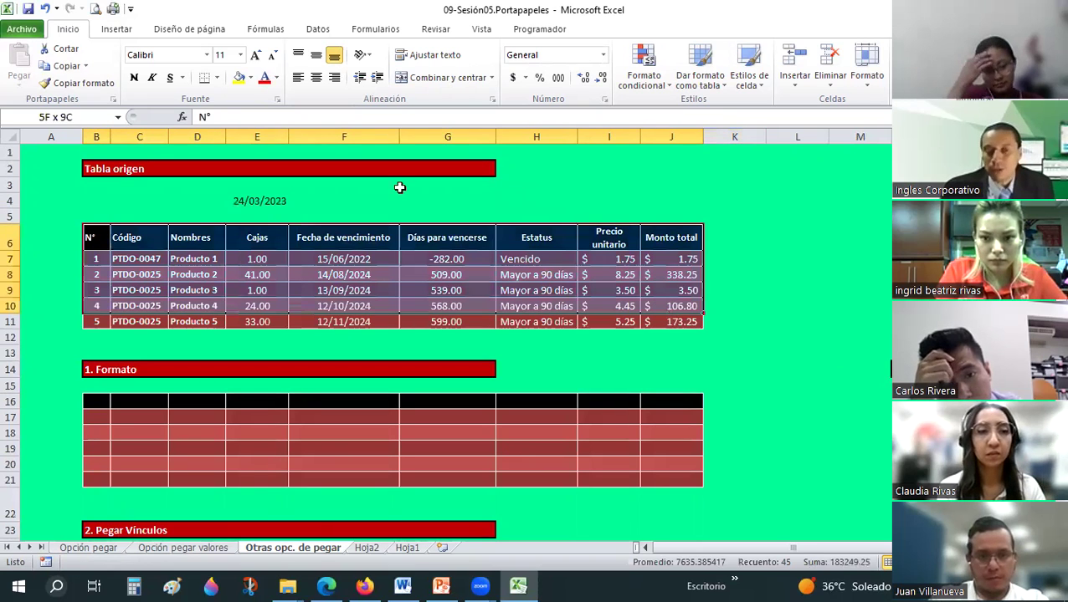
Copy the source table B6:J11 and paste it at B25.
left_click_drag(400, 187, 669, 321)
left_click(63, 65)
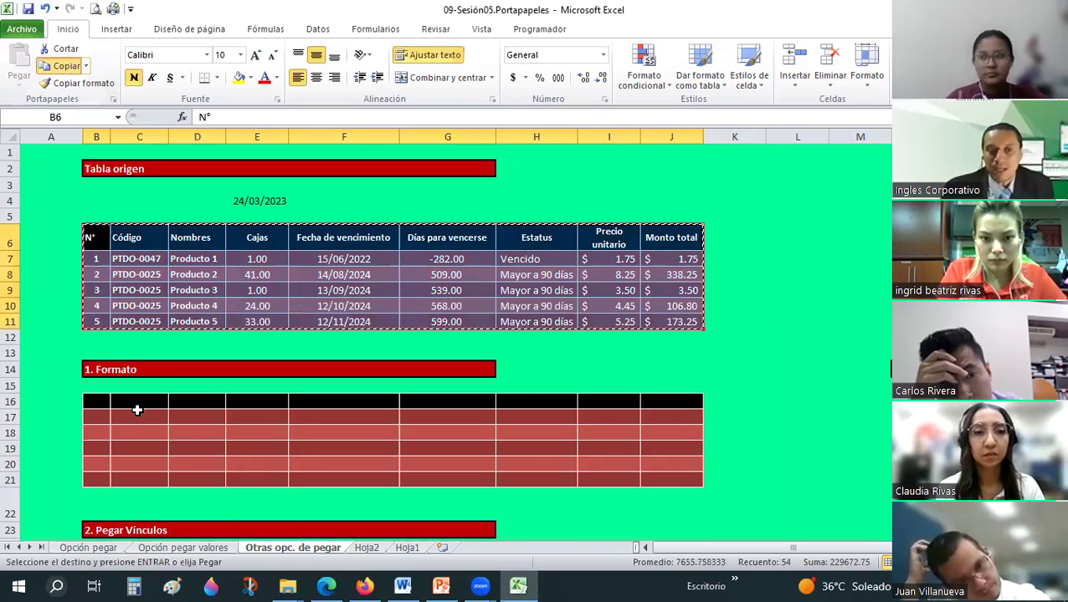
scroll(97, 370, "down", 4)
left_click(94, 363)
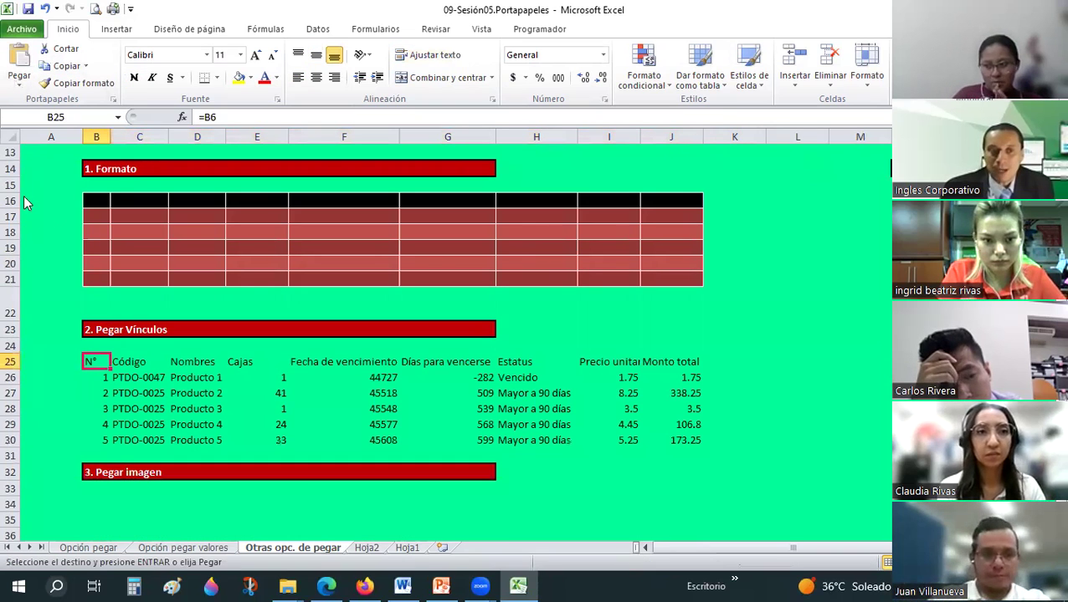
left_click(46, 221)
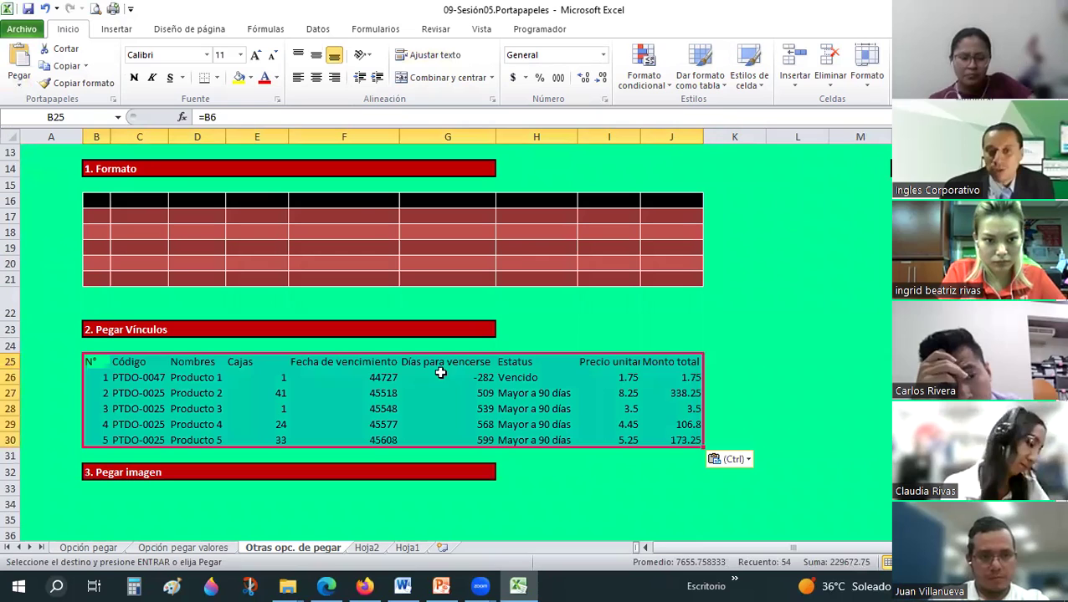
left_click(343, 424)
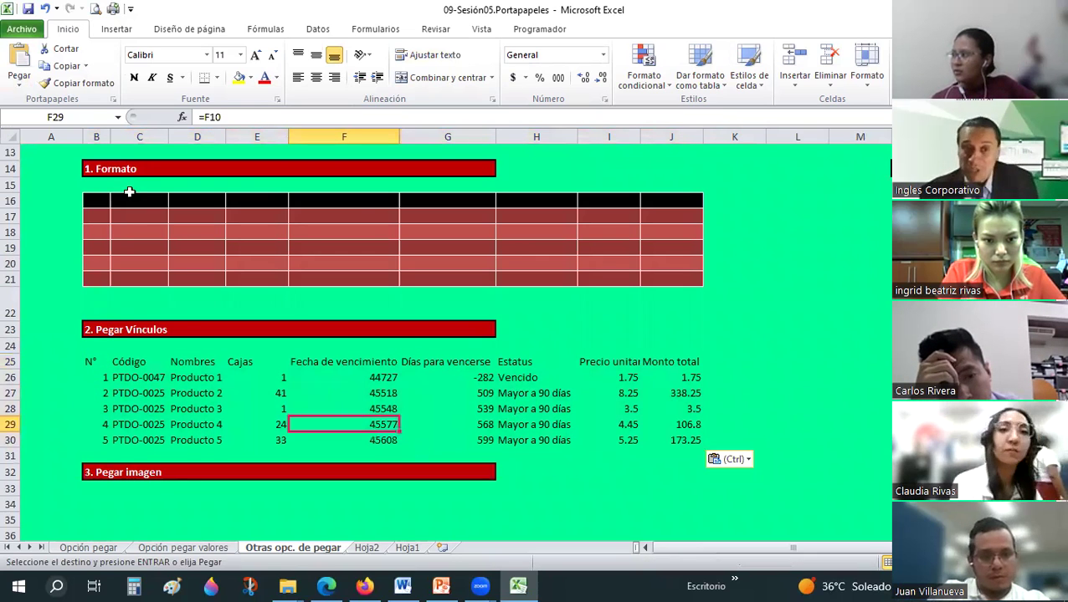
Copy the Formato table's format onto rows 25–30, then undo it with Ctrl+Z.
left_click_drag(96, 201, 689, 279)
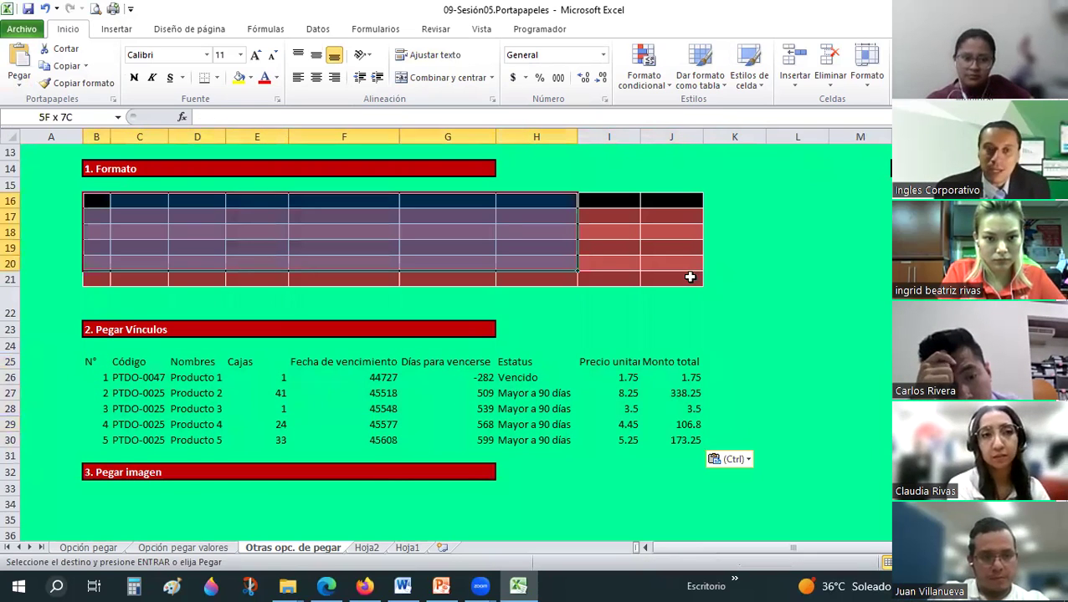
left_click(80, 83)
left_click_drag(92, 362, 686, 439)
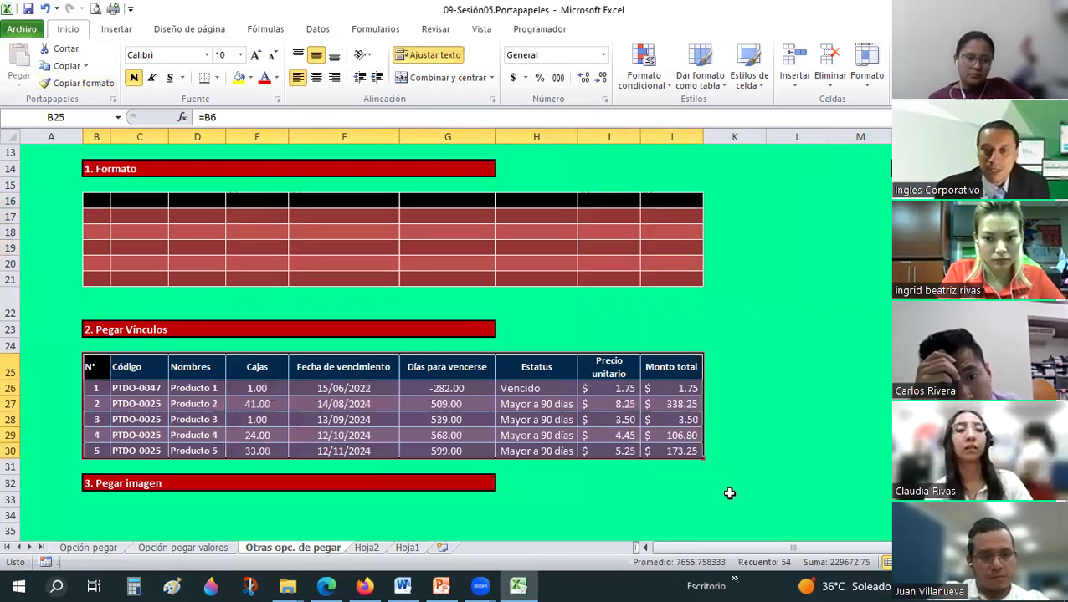
left_click(602, 393)
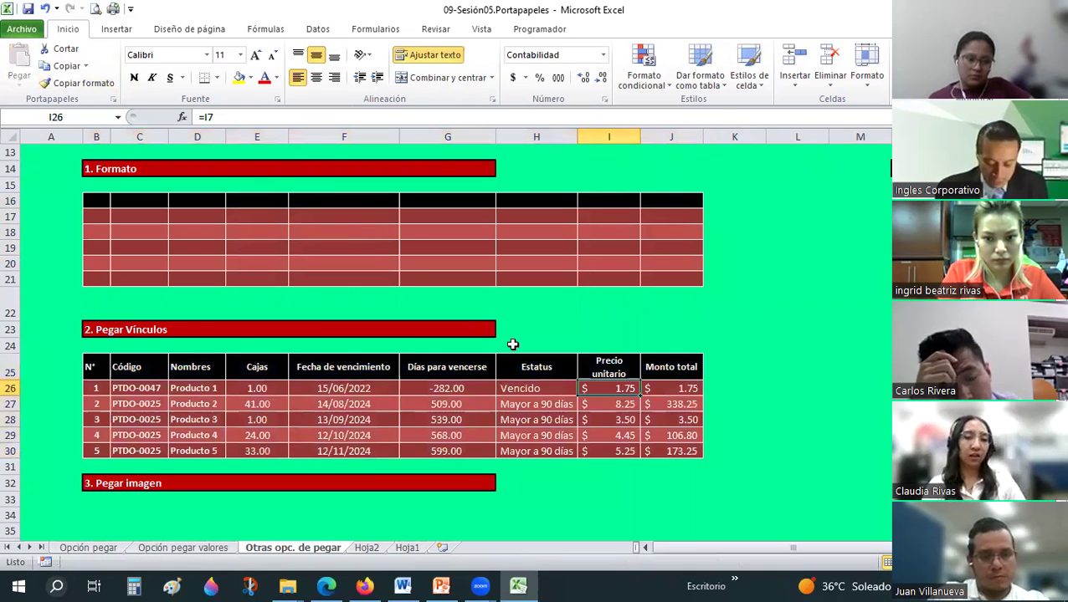
key("ctrl+z")
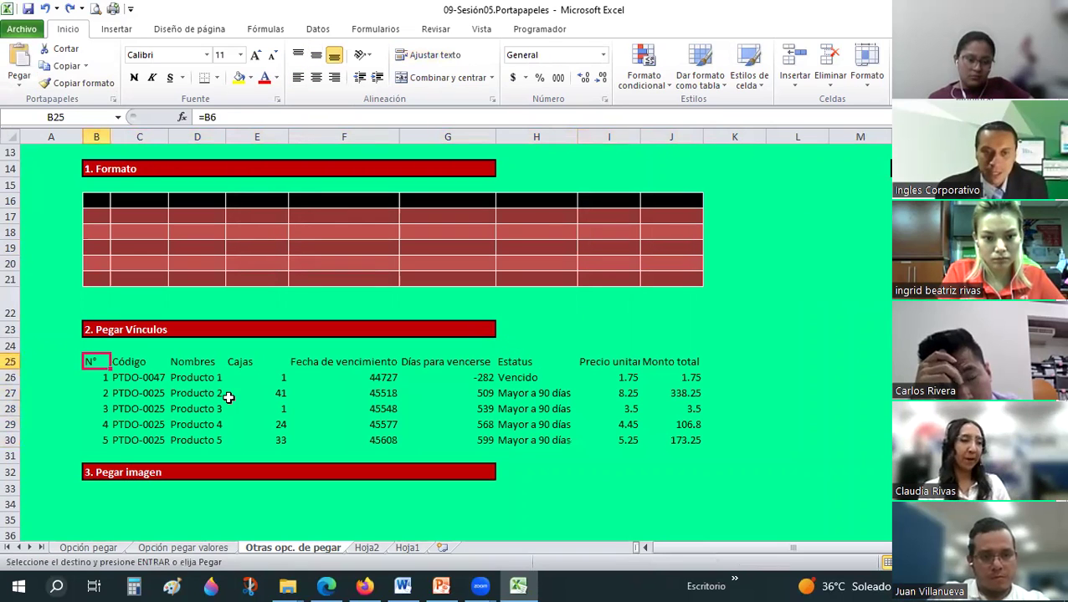
Delete the table from rows 25–30 and reselect the source table B6:J11.
left_click_drag(576, 420, 690, 441)
key("Delete")
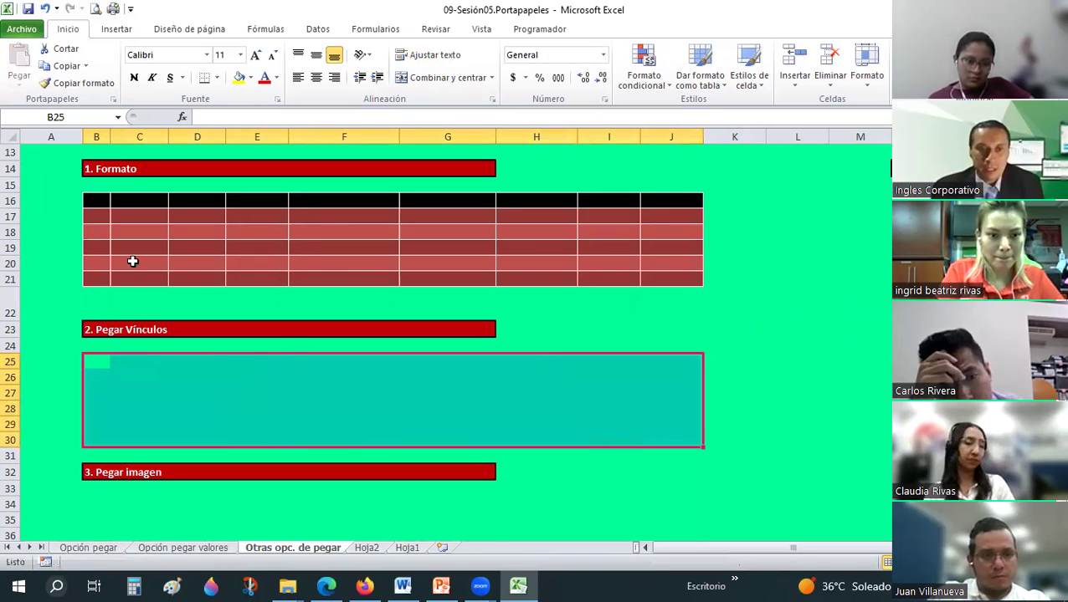
scroll(109, 251, "up", 4)
left_click_drag(89, 237, 675, 316)
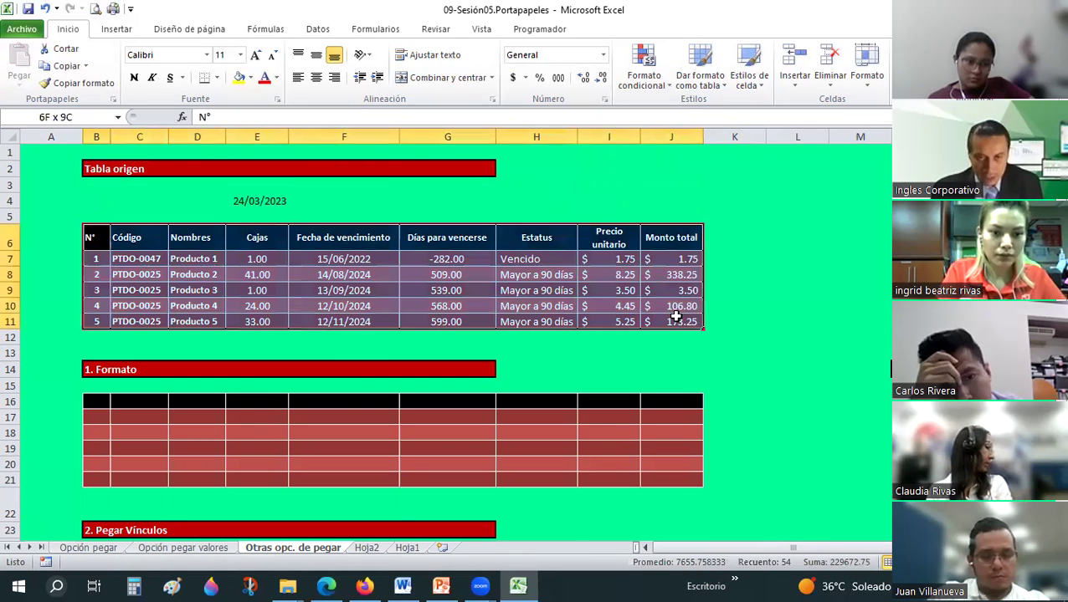
Copy B6:J11 and paste it at B25 via Pegado especial, keeping Todo, as Pegar vínculos.
key("ctrl+c")
scroll(402, 332, "down", 3)
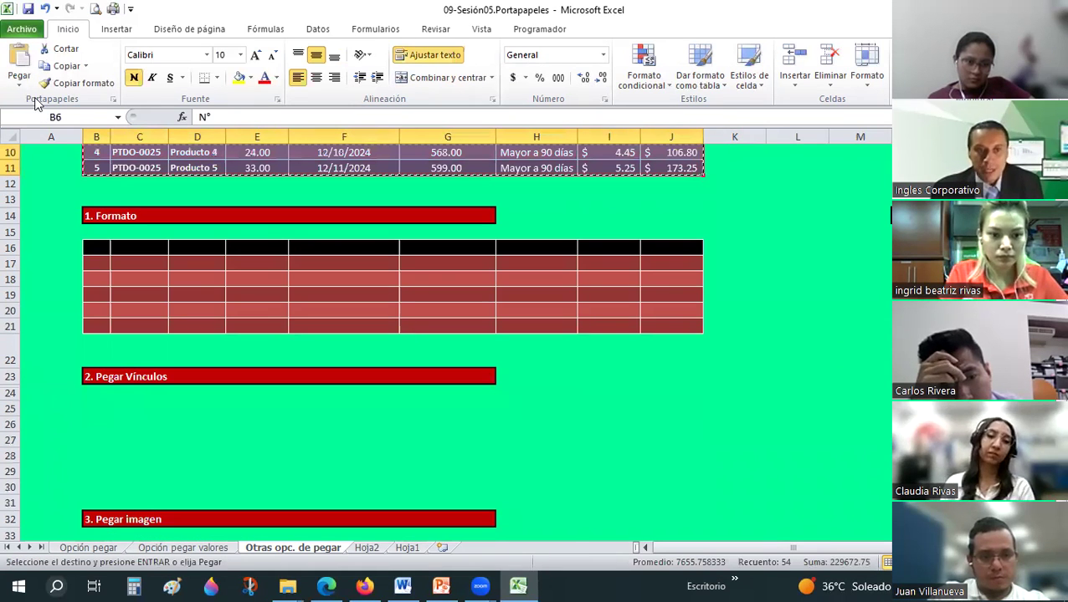
left_click(83, 404)
left_click(19, 89)
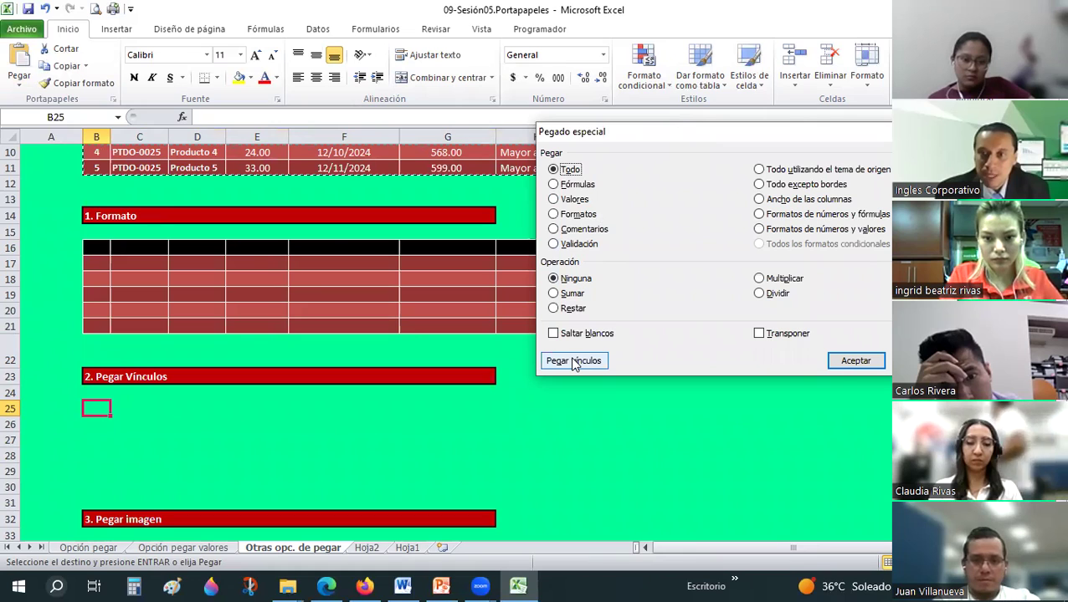
left_click(760, 215)
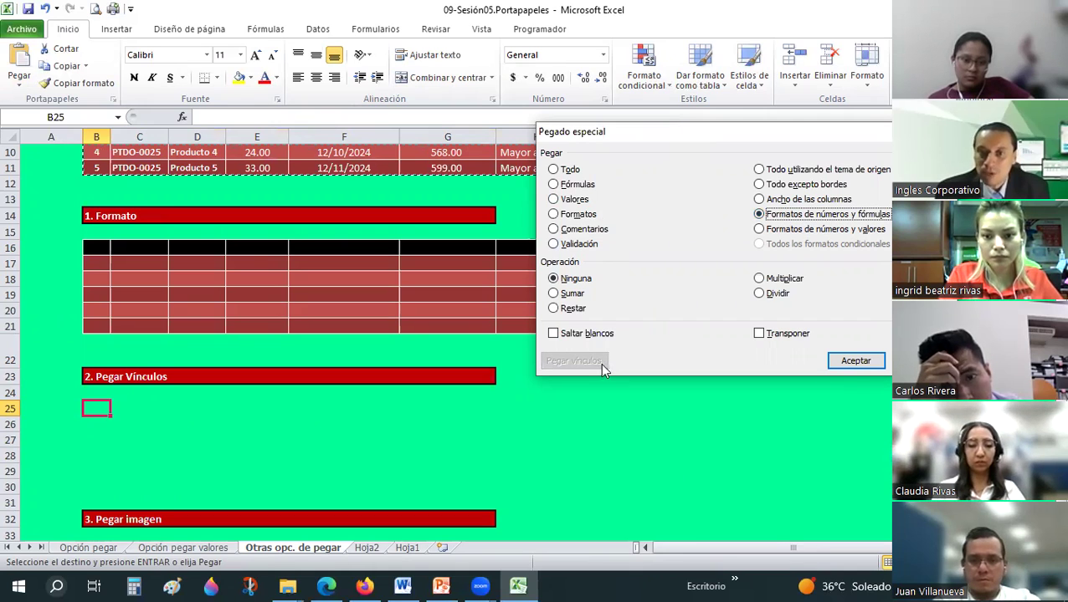
left_click(553, 170)
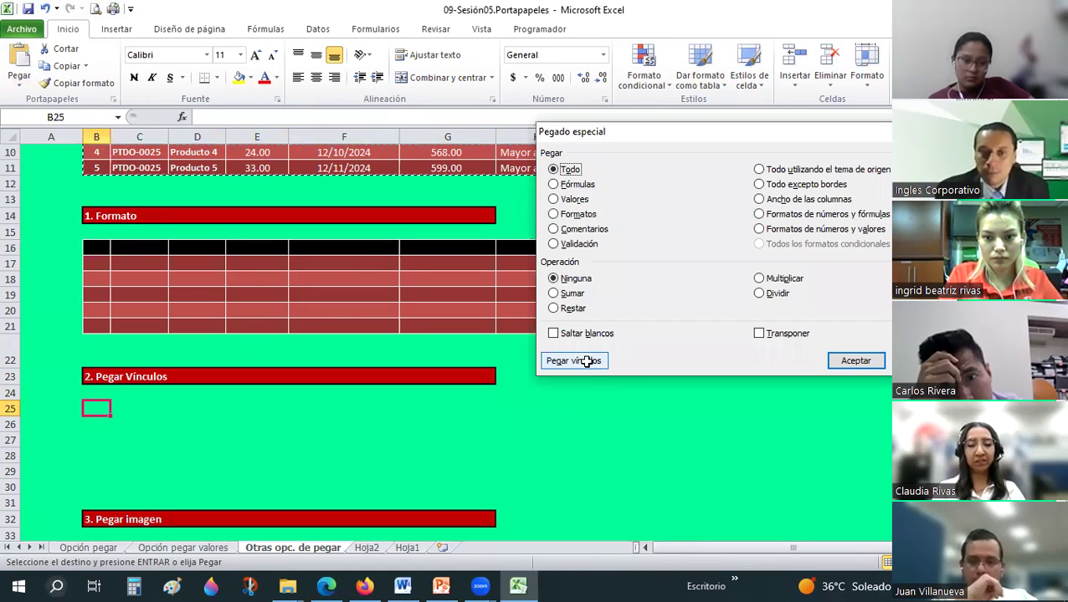
left_click(587, 361)
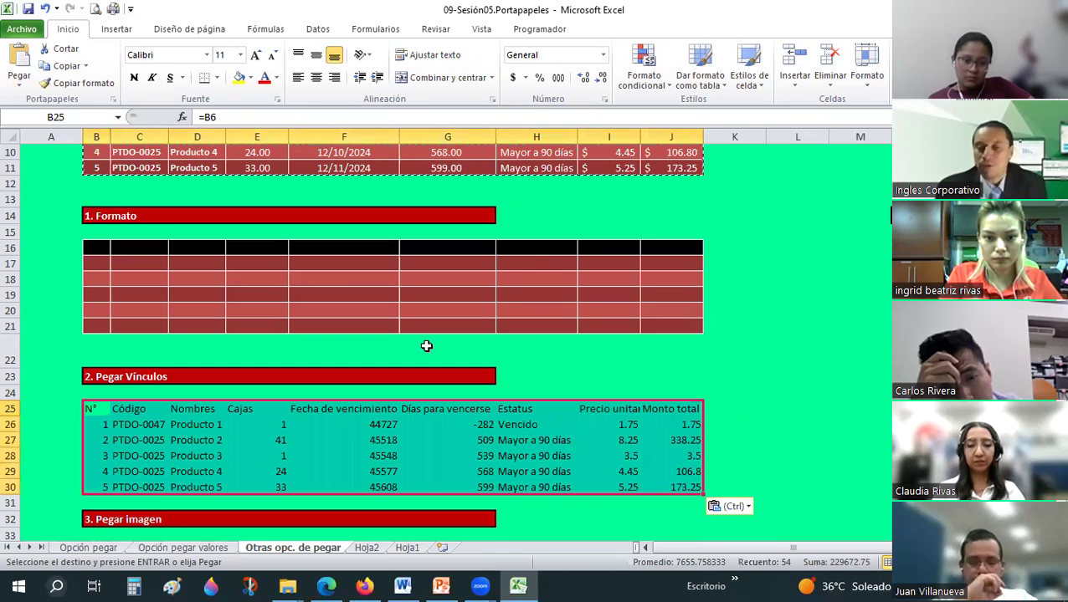
Paste the source table B6:J11 as an Imagen at cell B34 under Pegar imagen.
scroll(414, 334, "down", 3)
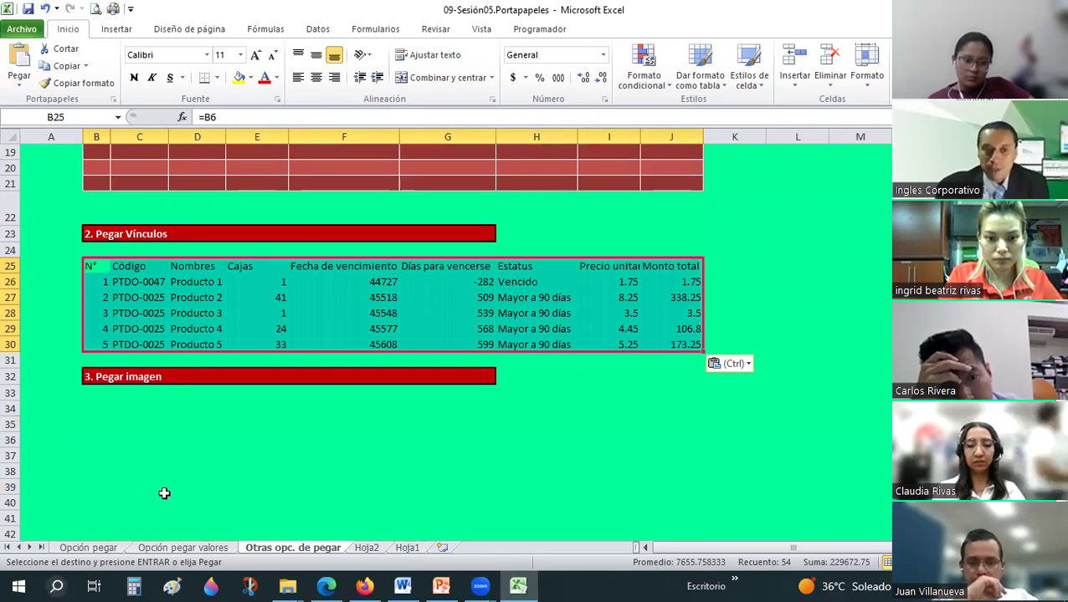
left_click(87, 406)
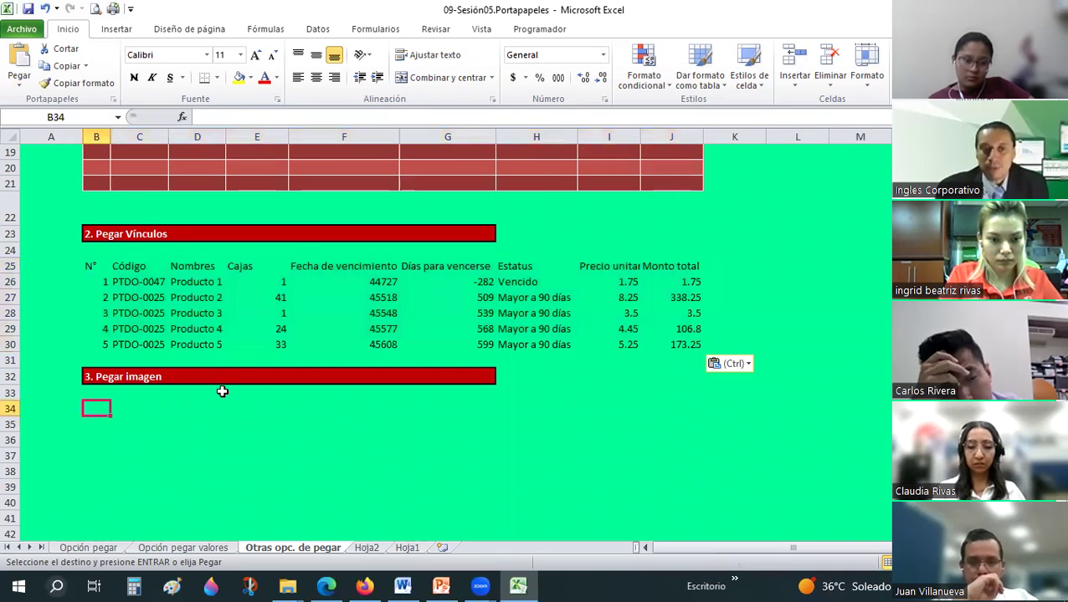
scroll(120, 256, "up", 6)
left_click_drag(99, 235, 699, 323)
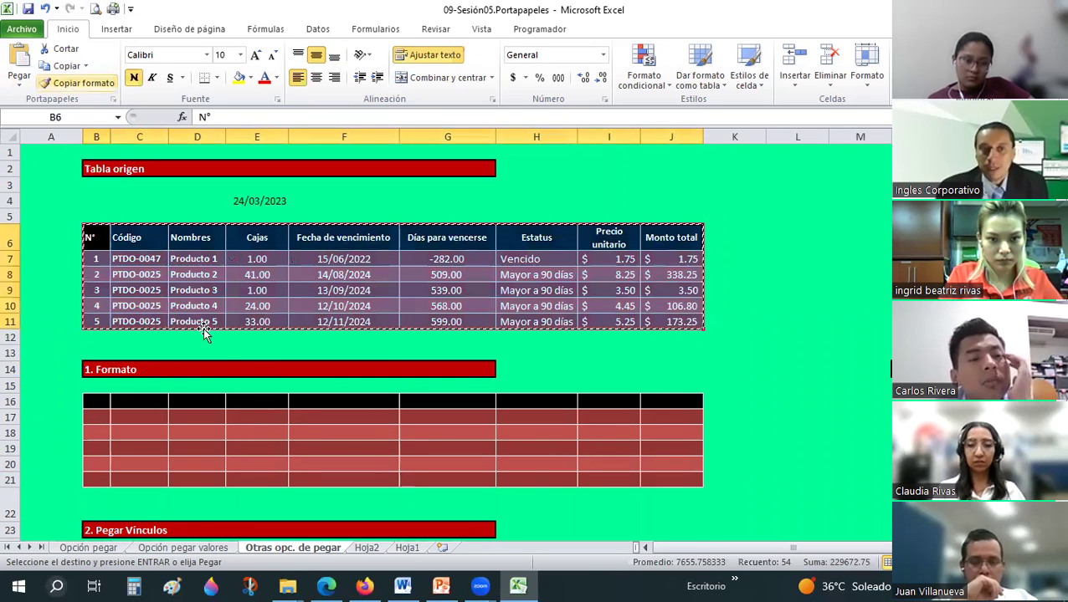
scroll(100, 314, "down", 8)
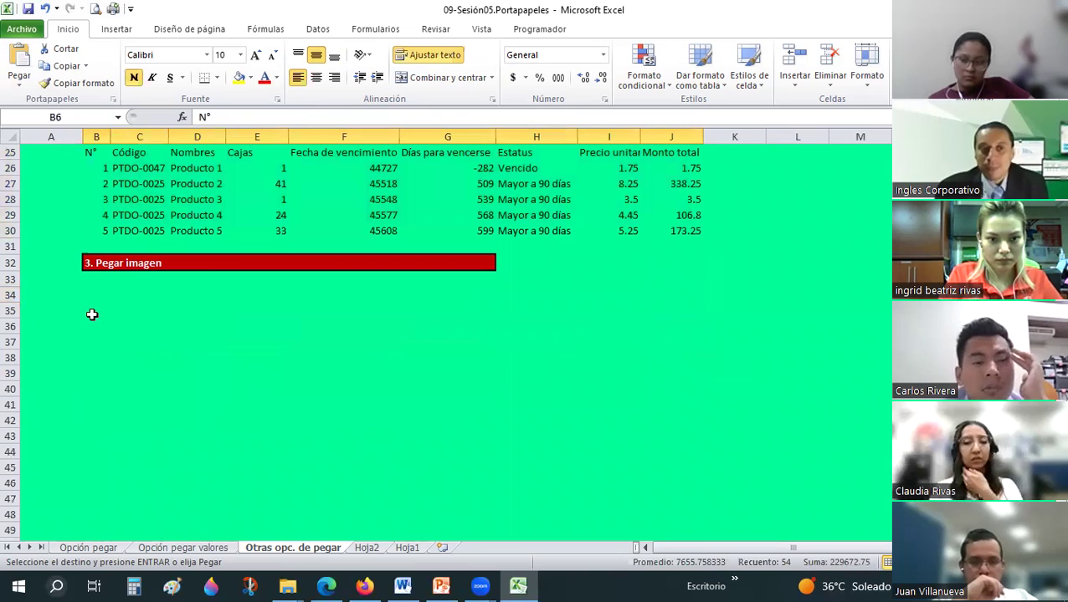
left_click(94, 295)
left_click(19, 80)
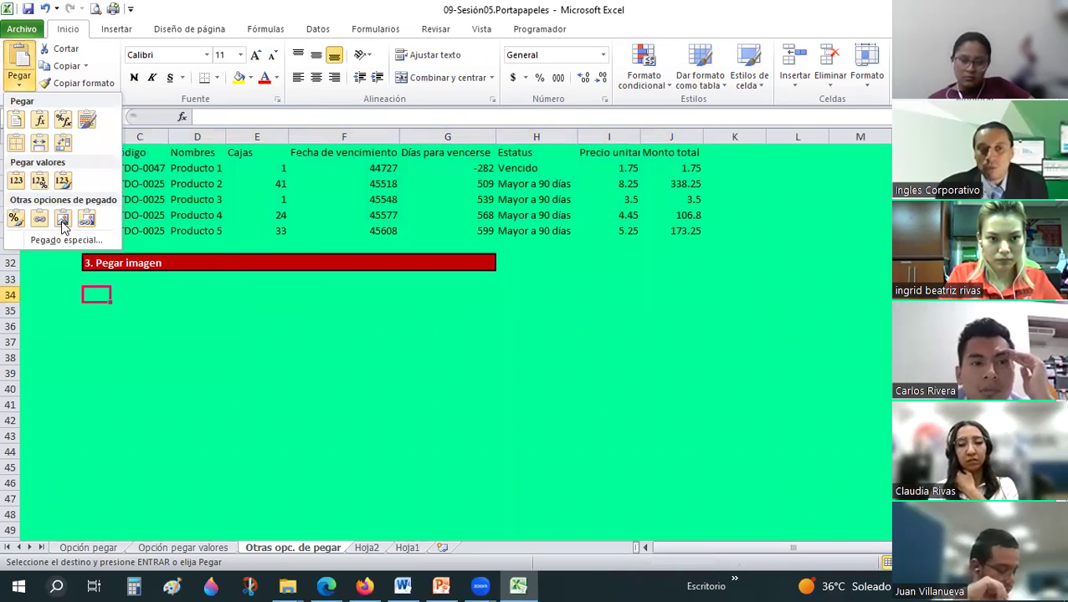
left_click(63, 220)
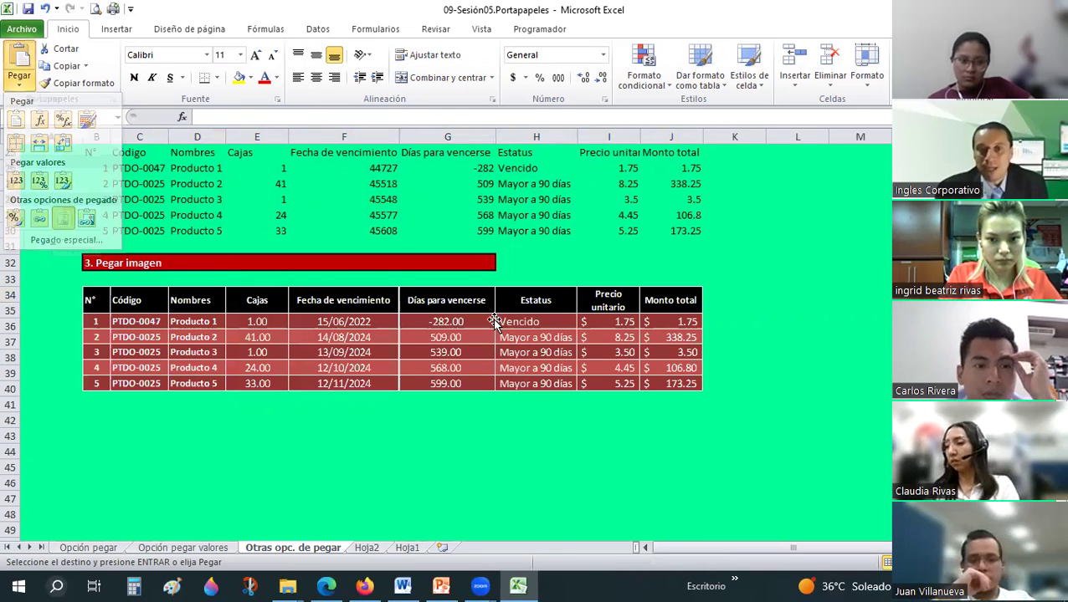
Enlarge the pasted table picture, then undo the resizing back to its original size.
scroll(506, 356, "down", 1)
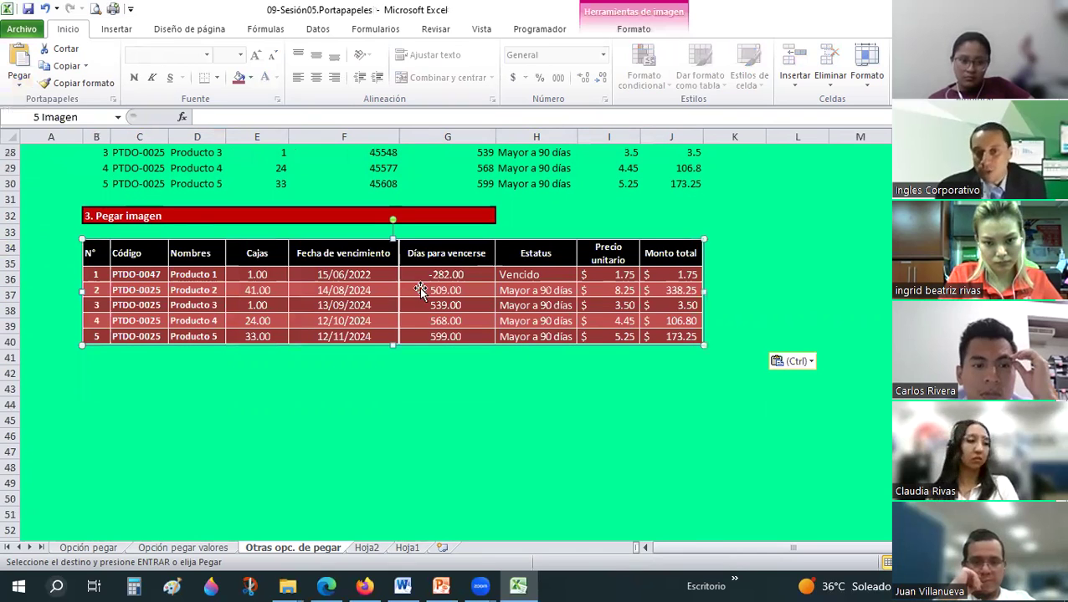
left_click_drag(704, 344, 921, 462)
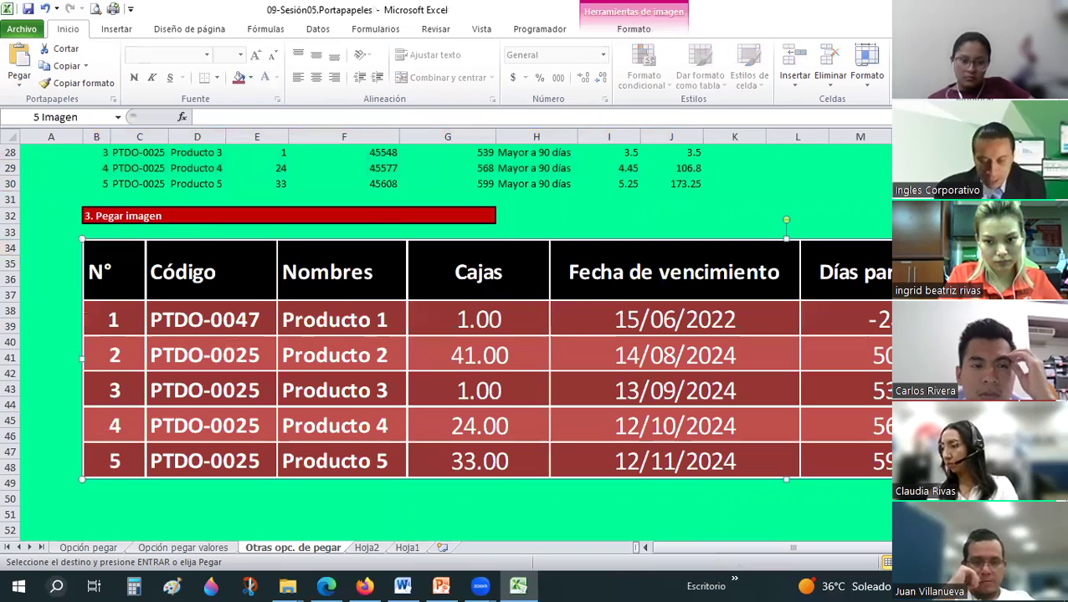
key("ctrl+z")
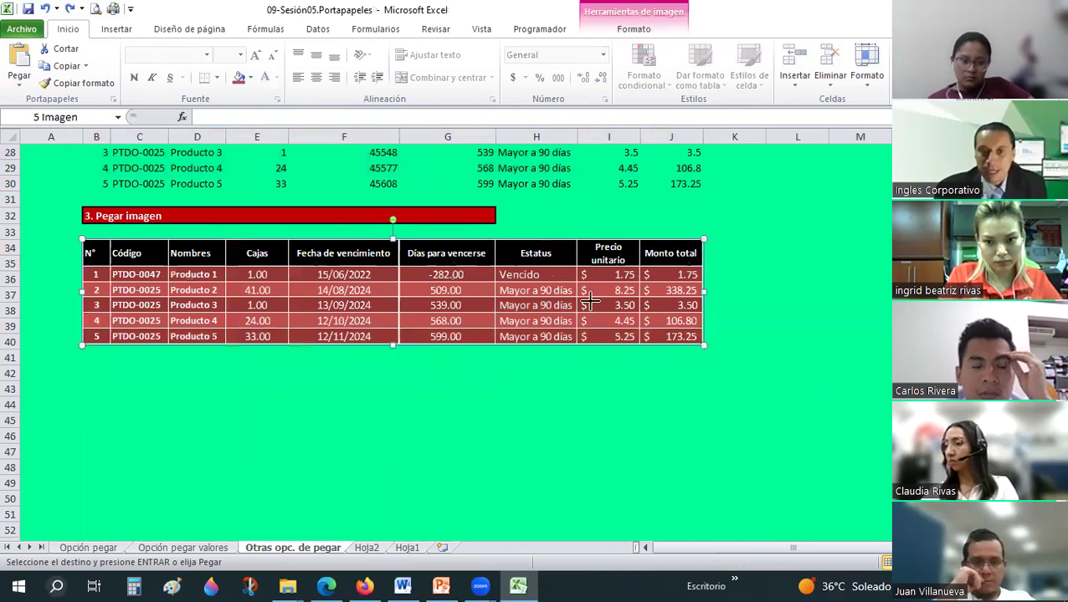
key("ctrl+z")
key("ctrl+z")
In the Word document, show paragraph marks and add empty lines above the page break.
left_click(607, 416)
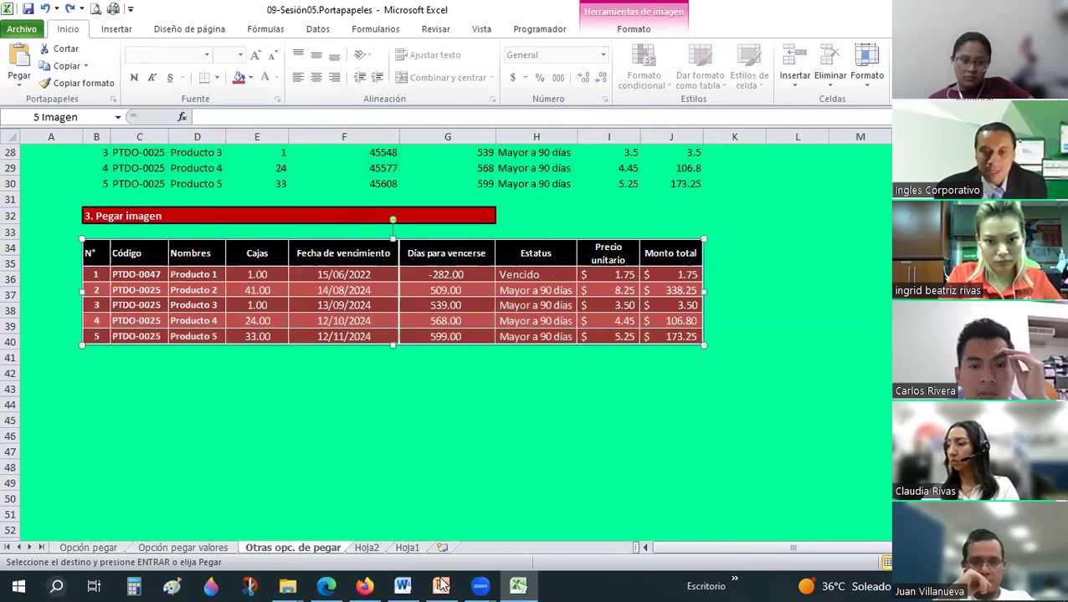
key("alt+Tab")
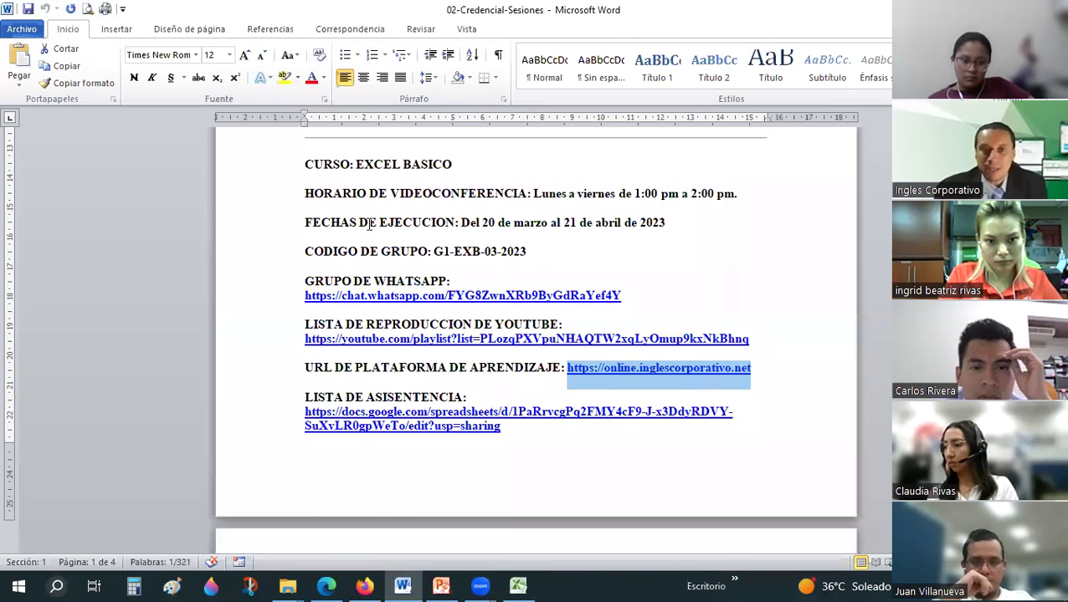
scroll(315, 230, "up", 10)
left_click(303, 225)
scroll(303, 224, "up", 5)
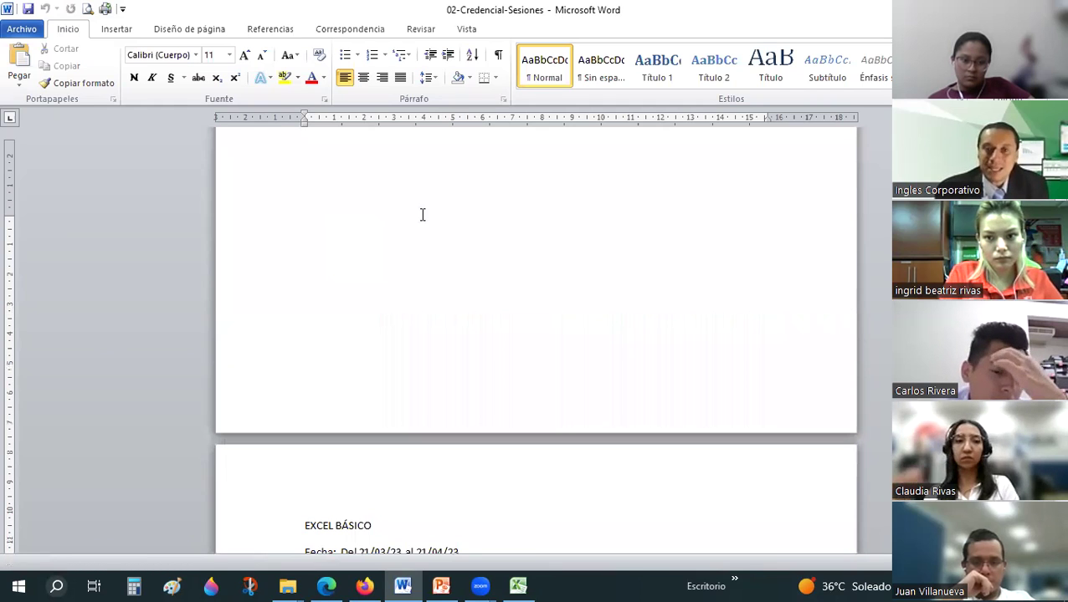
scroll(312, 203, "up", 10)
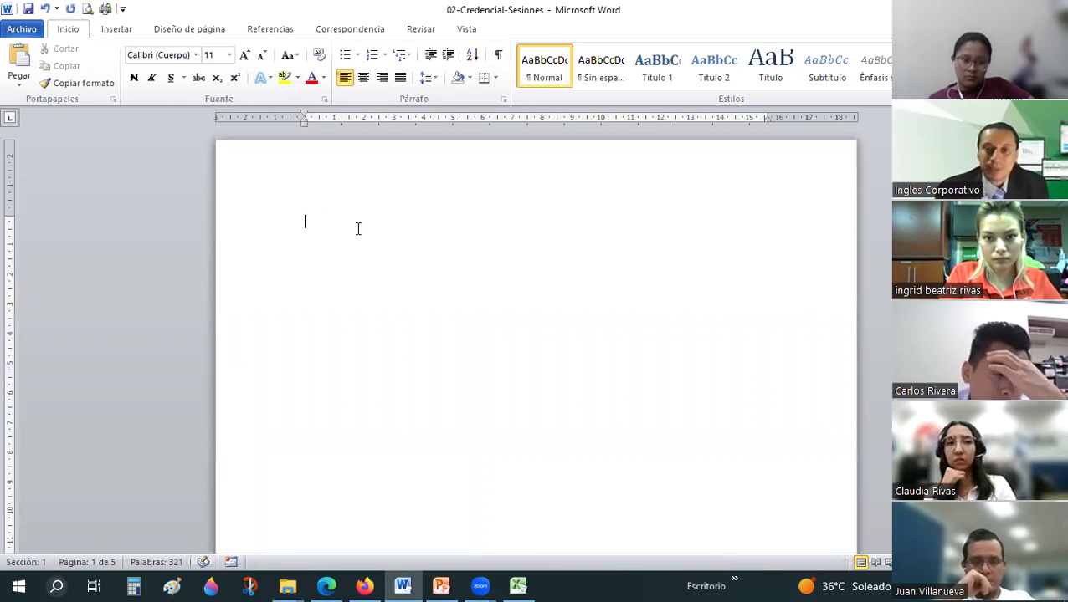
key("ctrl+shift+8")
key("Return")
key("Return")
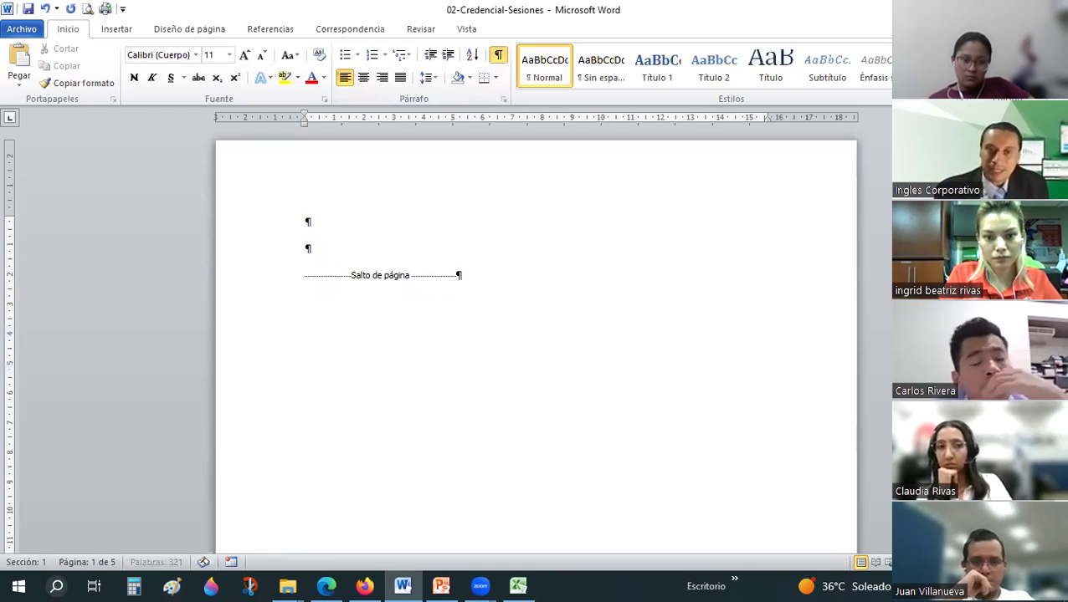
key("Return")
key("Return")
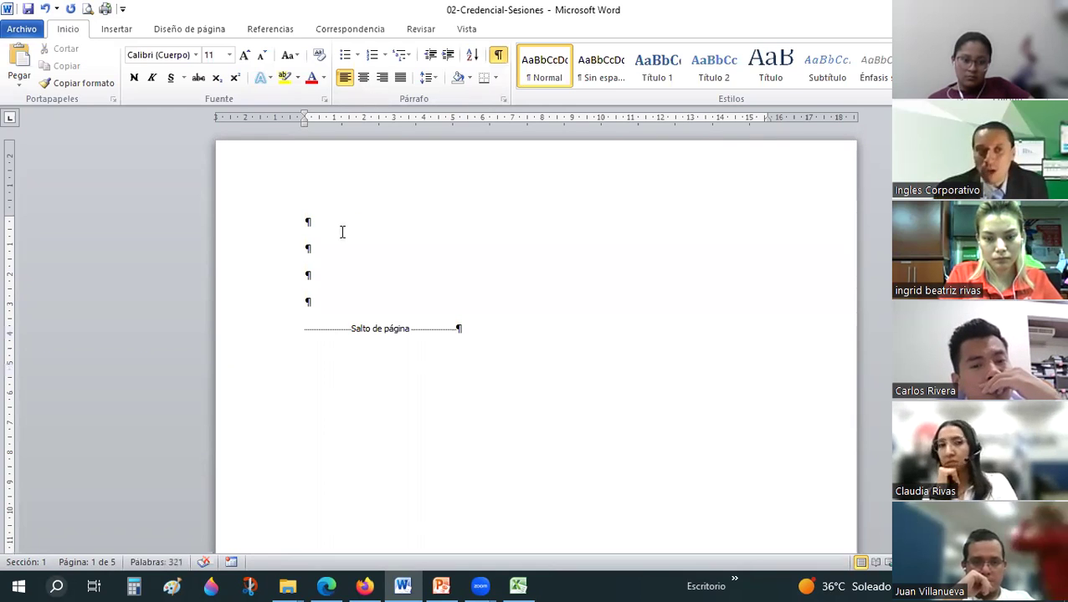
Paste the Excel table picture at the top of the Word document, then return to Excel.
left_click(104, 33)
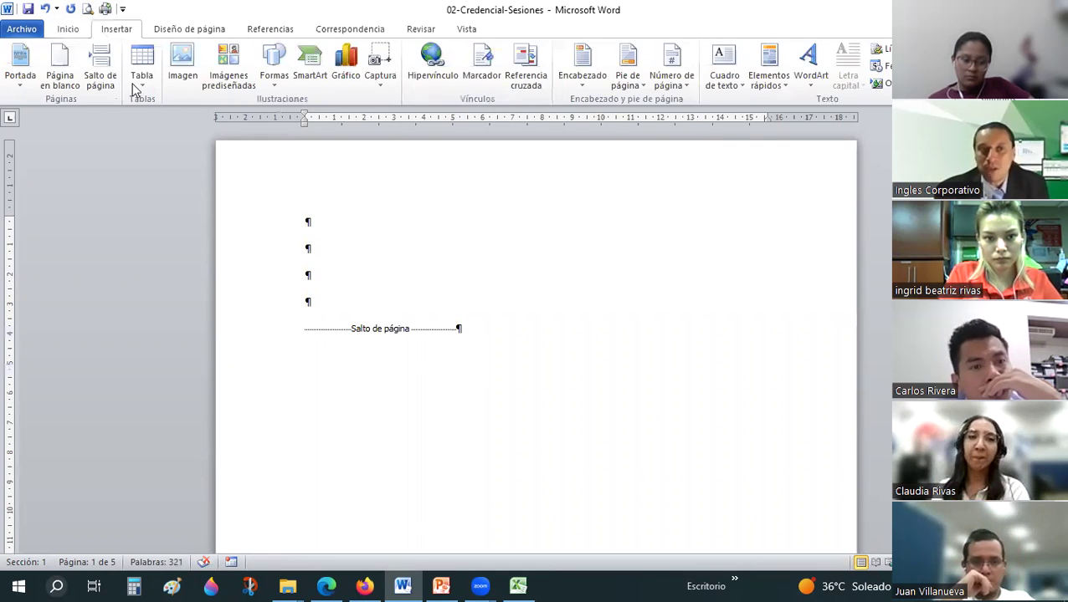
key("alt+Tab")
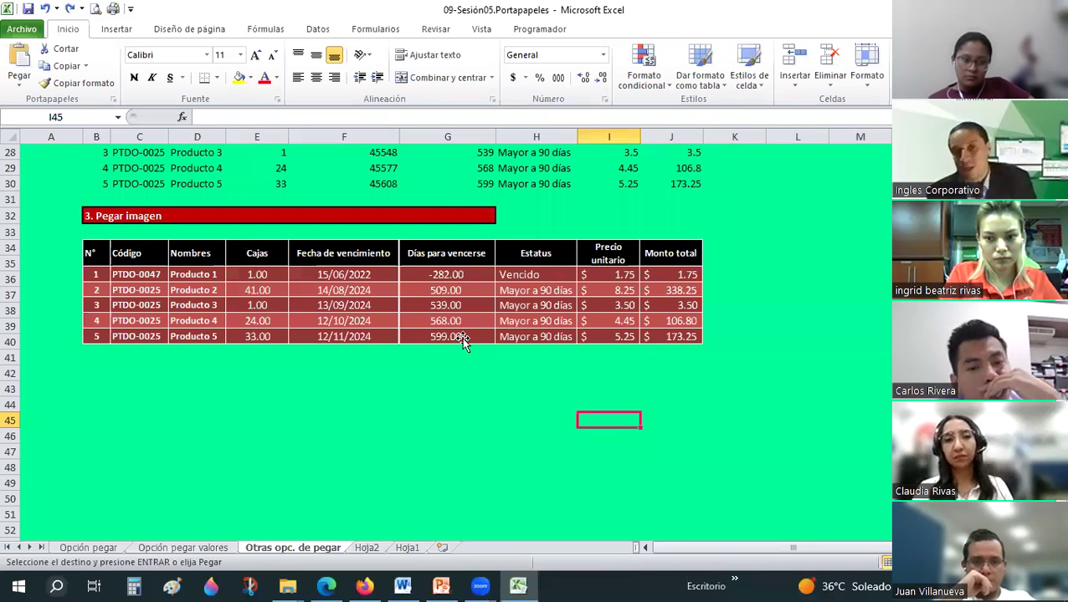
left_click(454, 308)
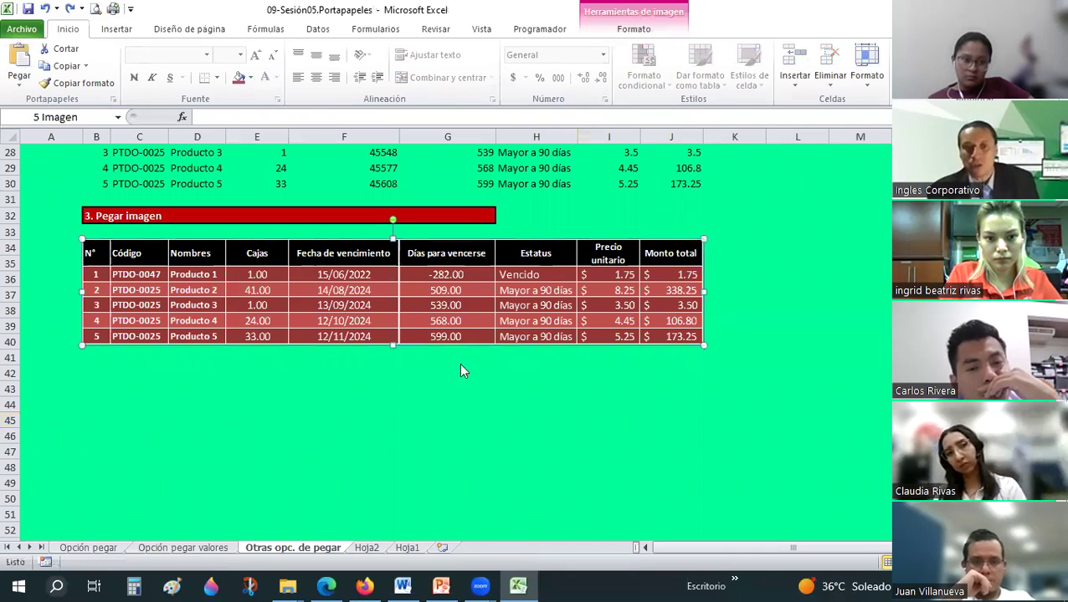
key("alt+Tab")
left_click(63, 28)
left_click(21, 55)
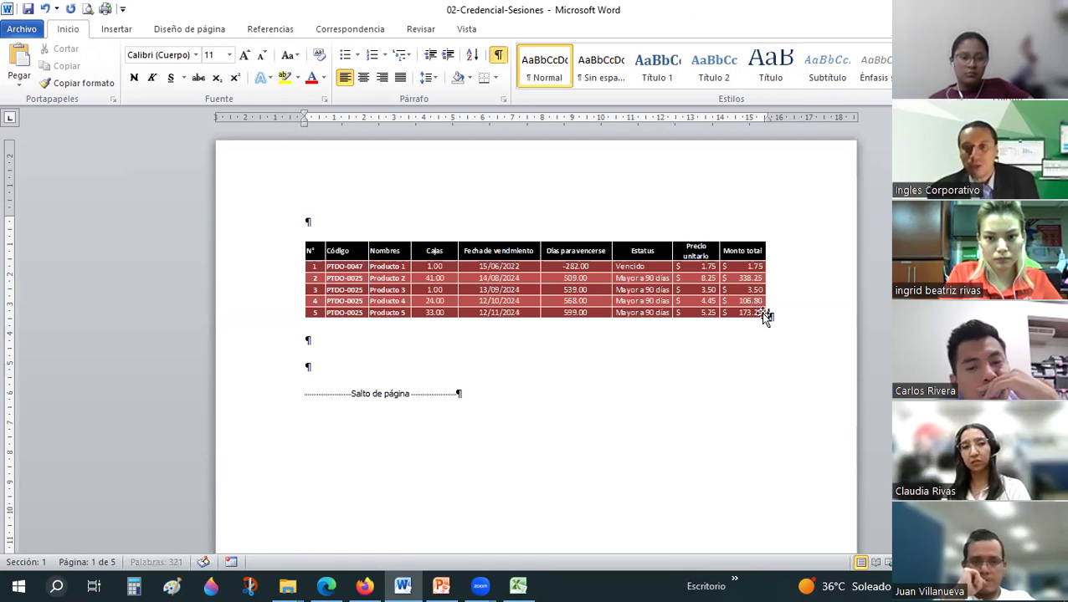
left_click(763, 315)
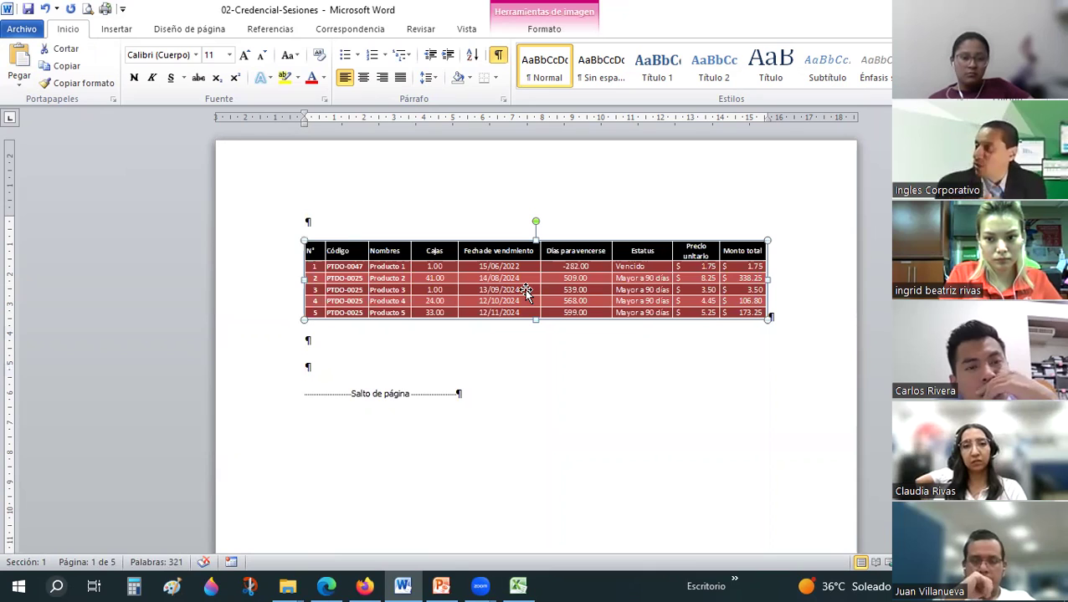
left_click(320, 366)
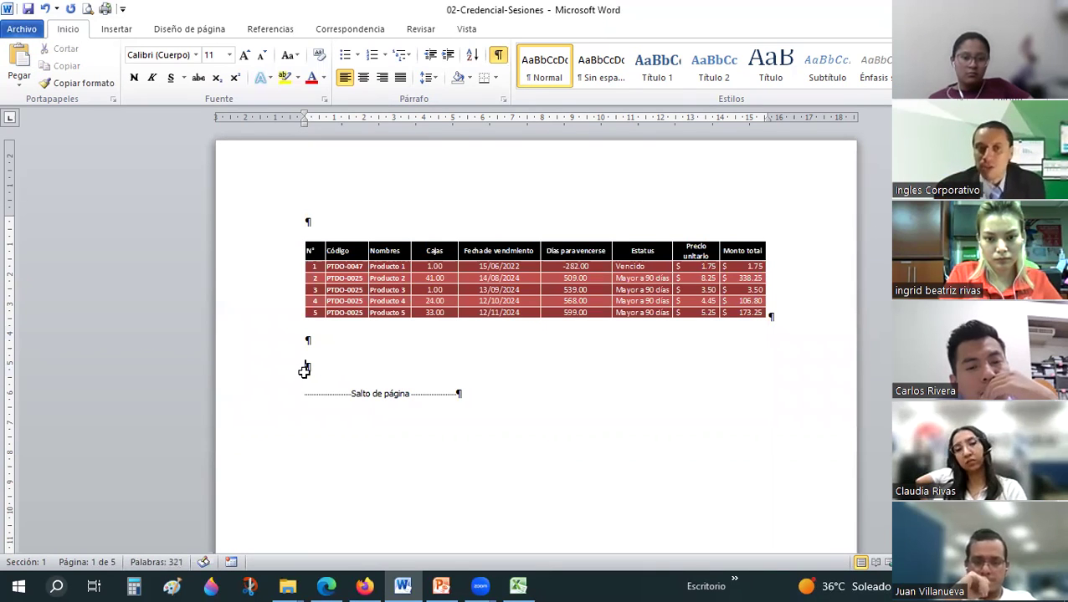
key("alt+Tab")
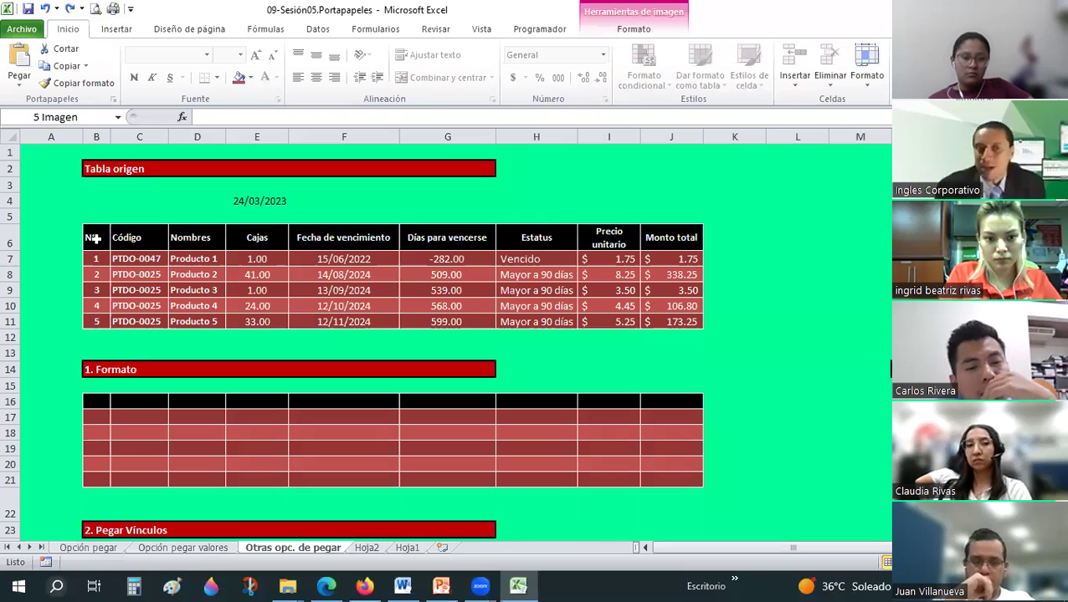
Copy B6:J11 and paste it as an Imagen on Word's empty line above the page break.
left_click_drag(90, 237, 197, 237)
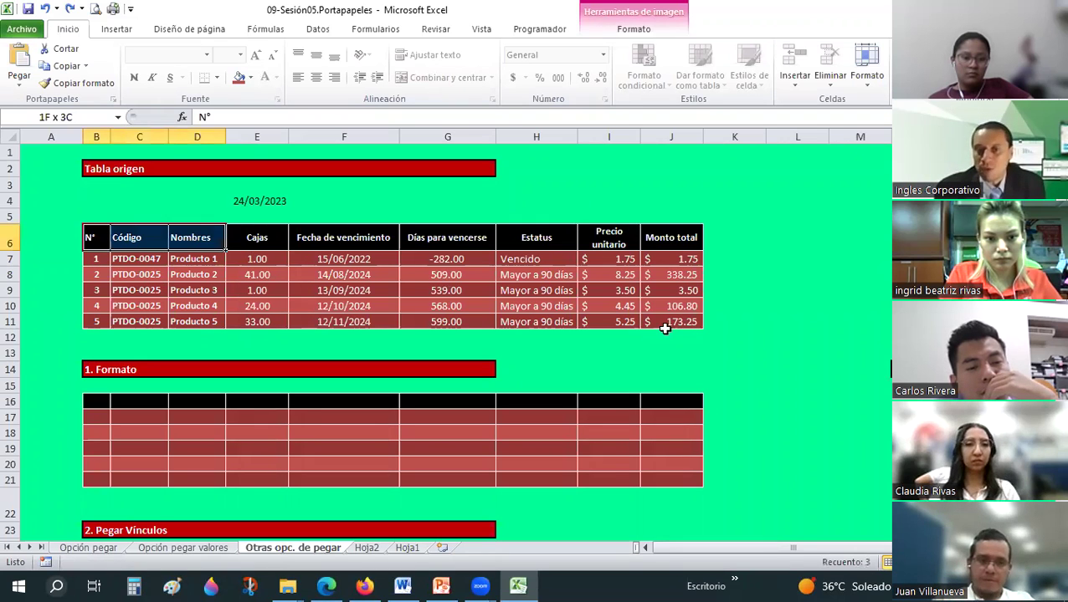
left_click_drag(665, 328, 666, 333)
key("ctrl+c")
key("alt+Tab")
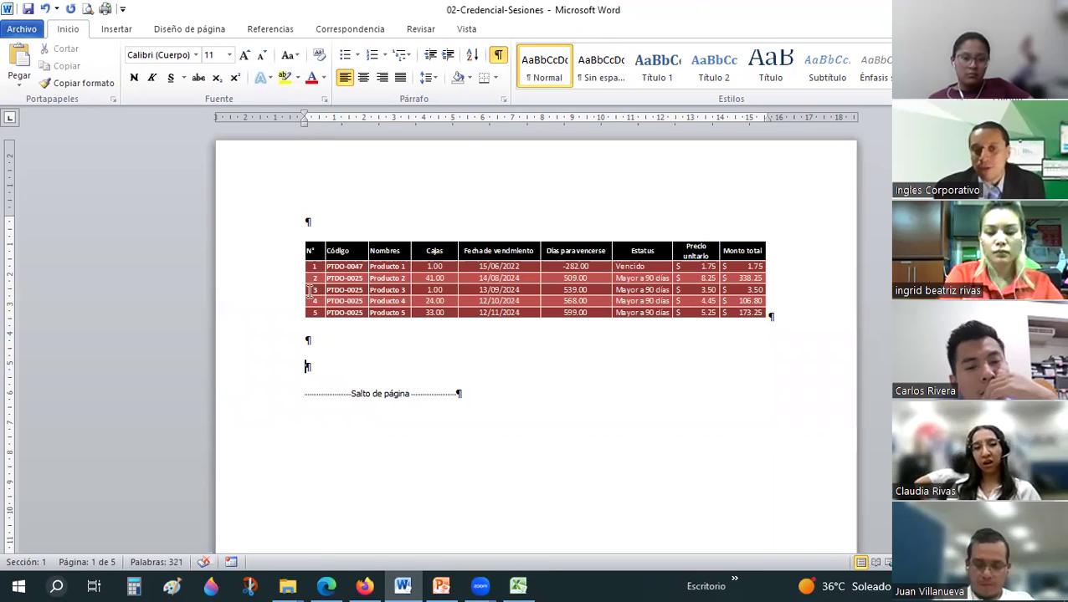
scroll(288, 298, "down", 1)
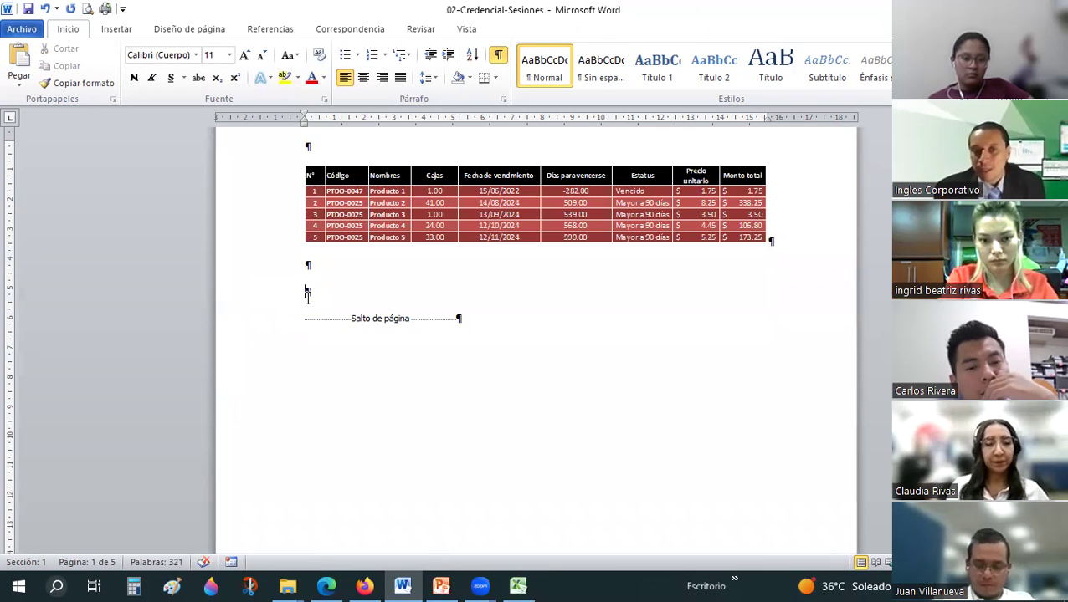
right_click(307, 295)
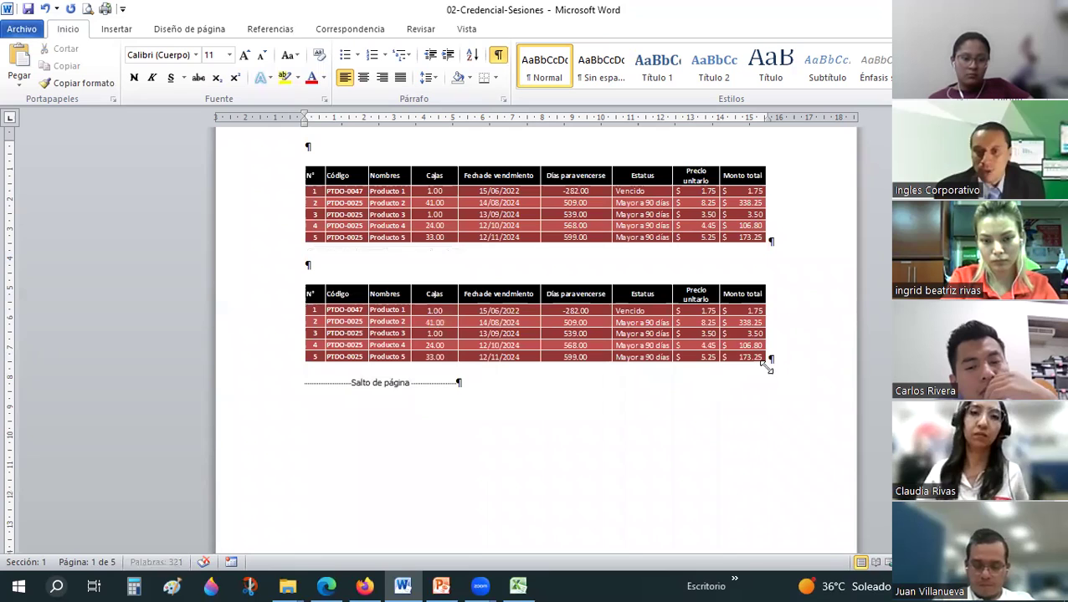
left_click(723, 339)
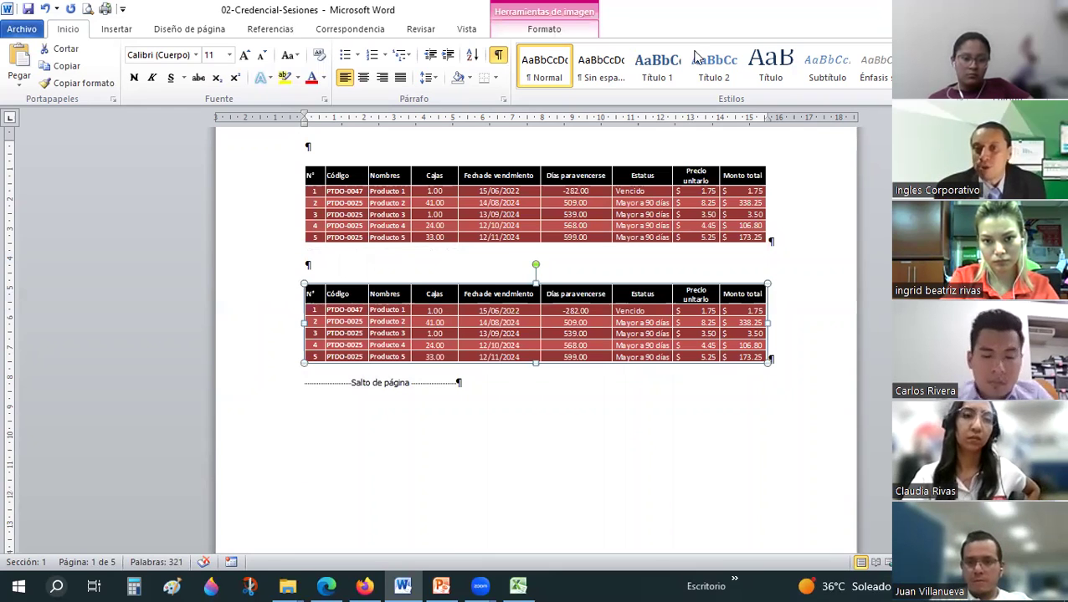
Float the table picture in front of text and push it lower with added blank lines.
left_click(561, 34)
left_click(748, 73)
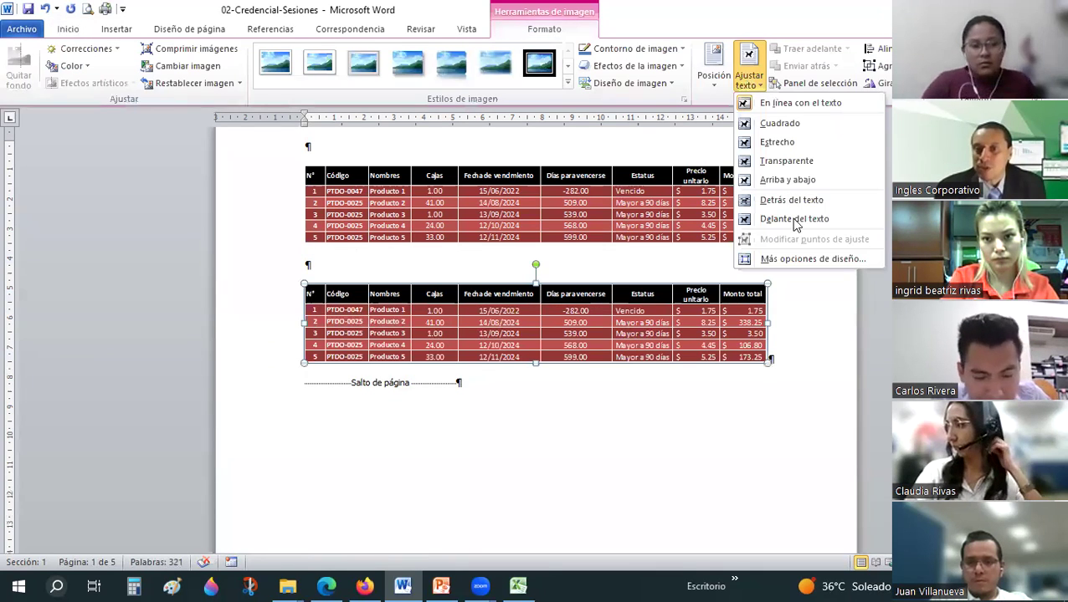
left_click(793, 219)
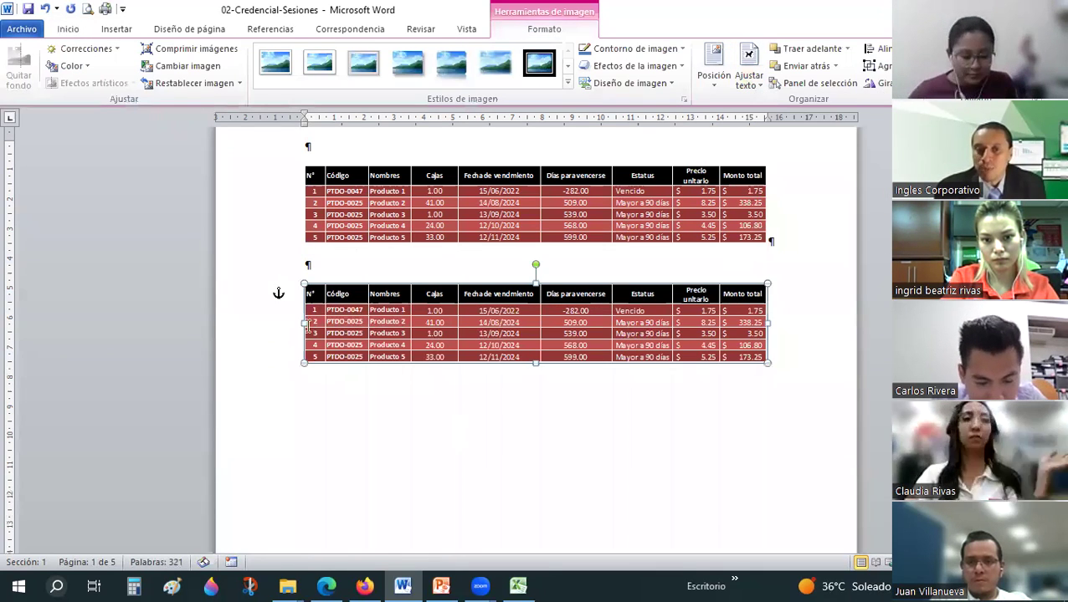
left_click_drag(308, 328, 329, 451)
left_click(312, 292)
key("Return")
key("Return")
key("Return")
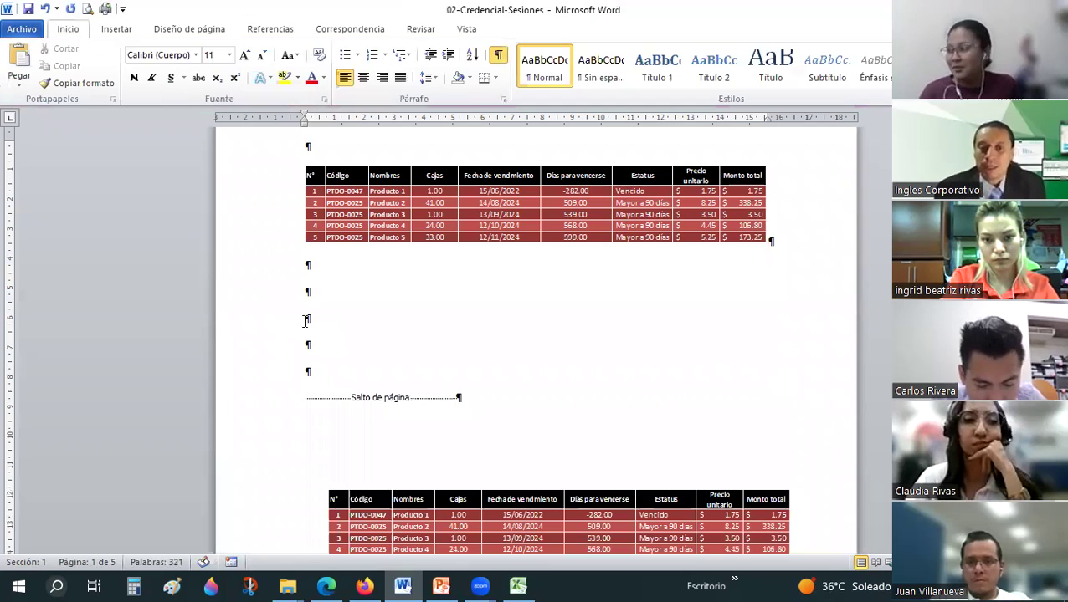
Move the lower table picture into the blank lines and stretch it taller.
left_click_drag(427, 519, 424, 343)
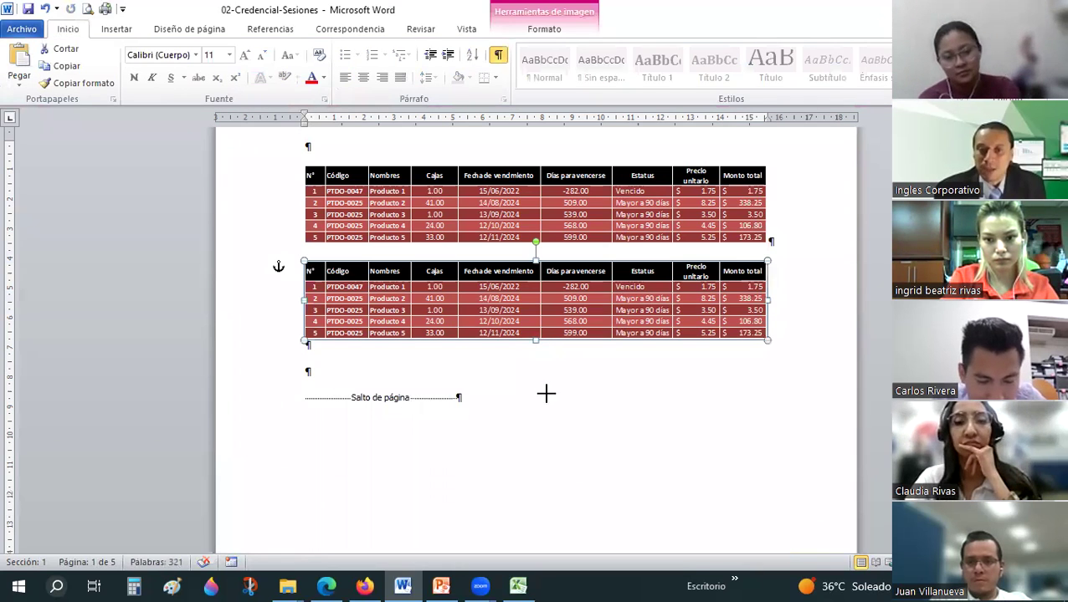
left_click_drag(535, 339, 539, 395)
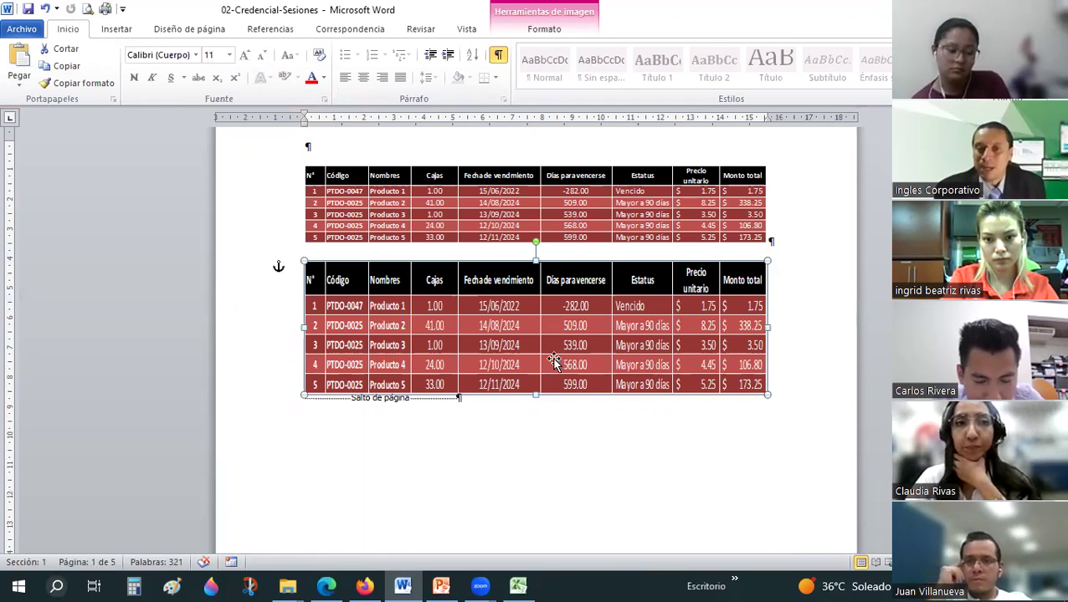
left_click(532, 321)
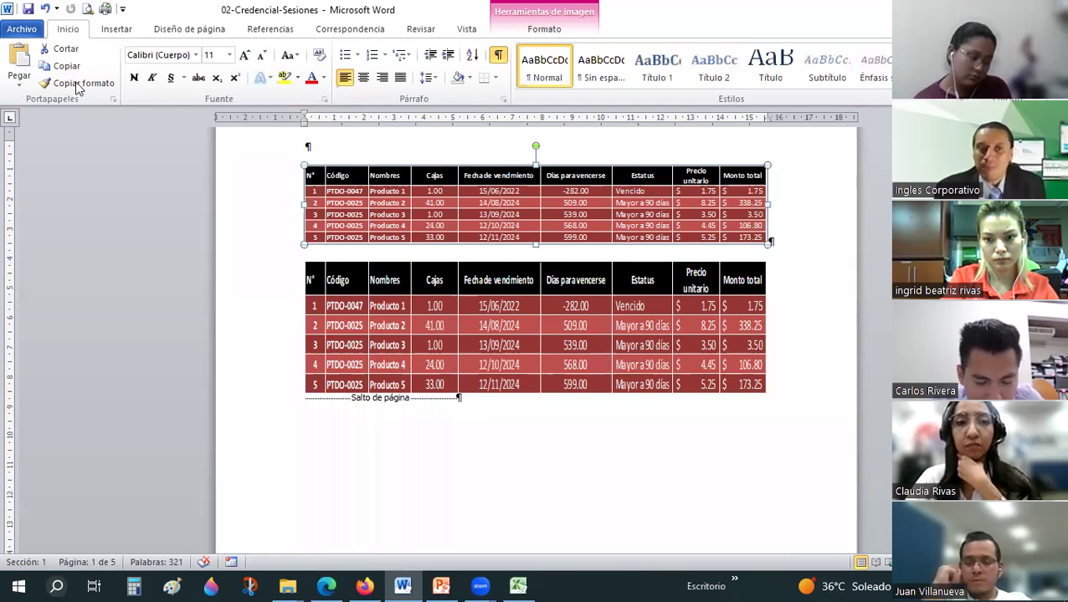
Return to Excel and select the source product table starting at B6.
left_click(334, 585)
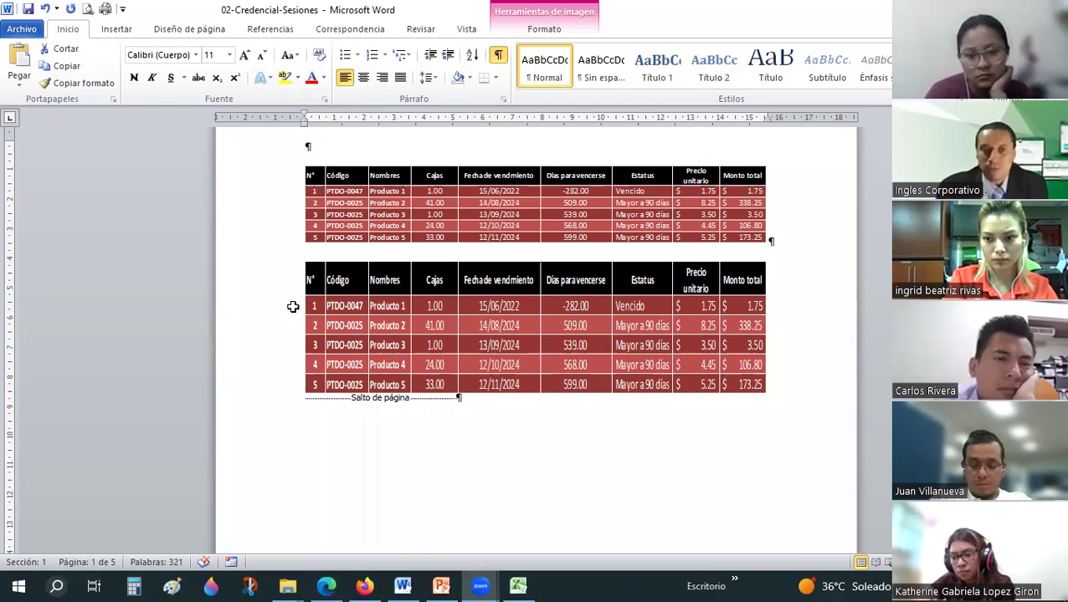
key("alt+Tab")
left_click_drag(96, 238, 665, 322)
Copy B6:J11, check the picture under '3. Pegar imagen', then return to Word.
key("ctrl+c")
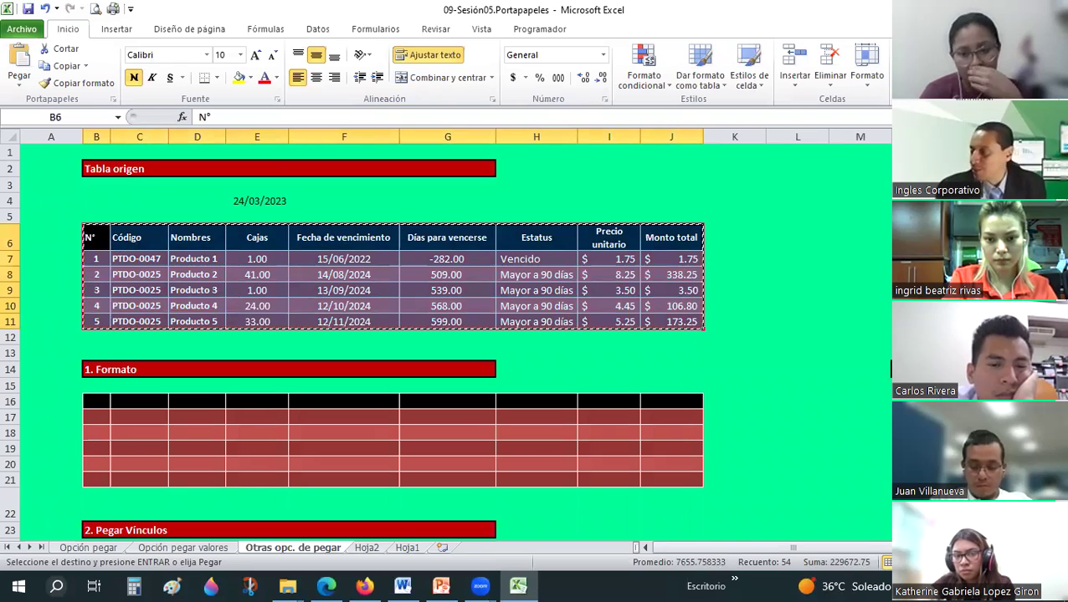
key("alt+Tab")
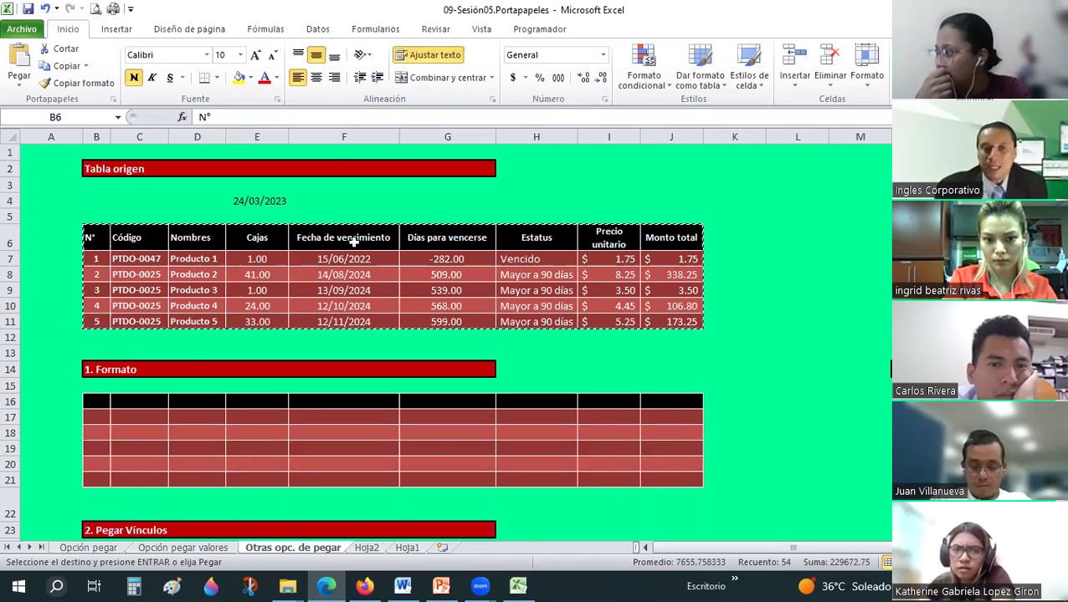
scroll(222, 386, "down", 3)
scroll(330, 467, "down", 3)
left_click(340, 410)
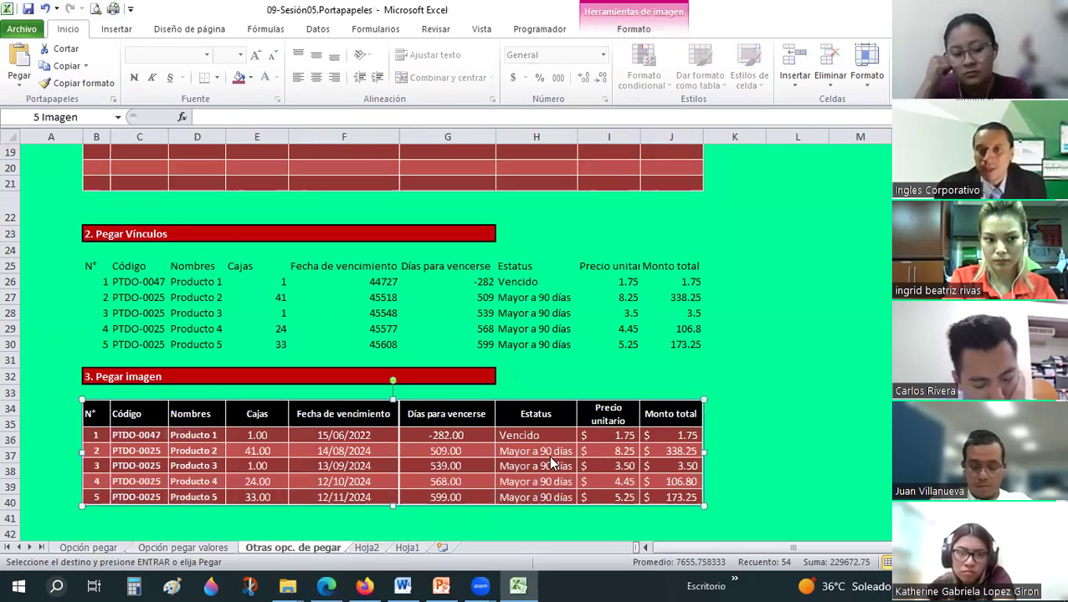
key("alt+Tab")
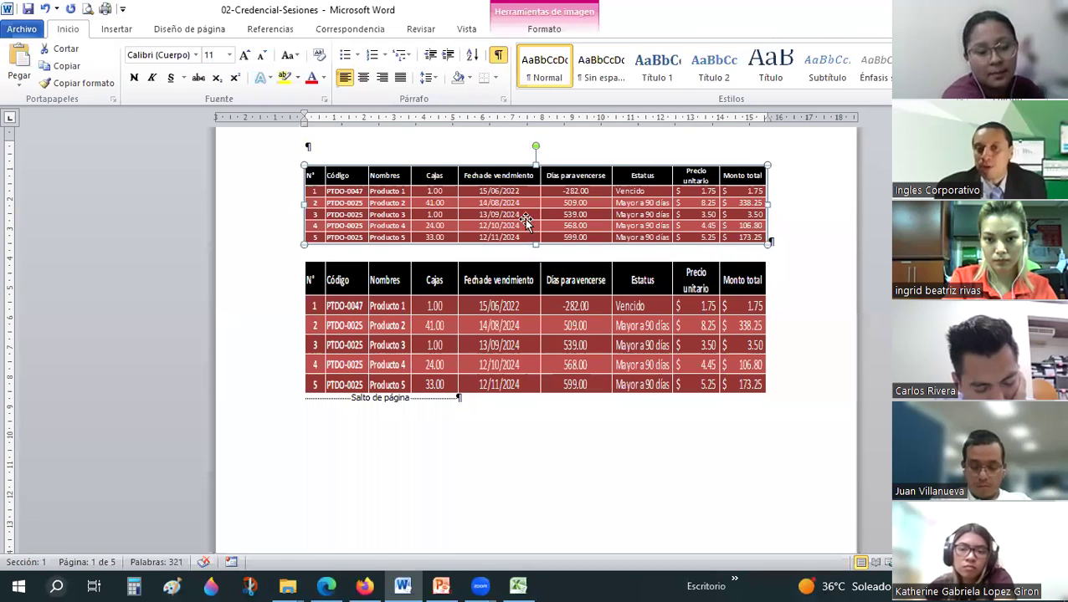
Undo both table pictures, blank lines and page break in Word, save, and return to Excel.
left_click(544, 325)
left_click(322, 154)
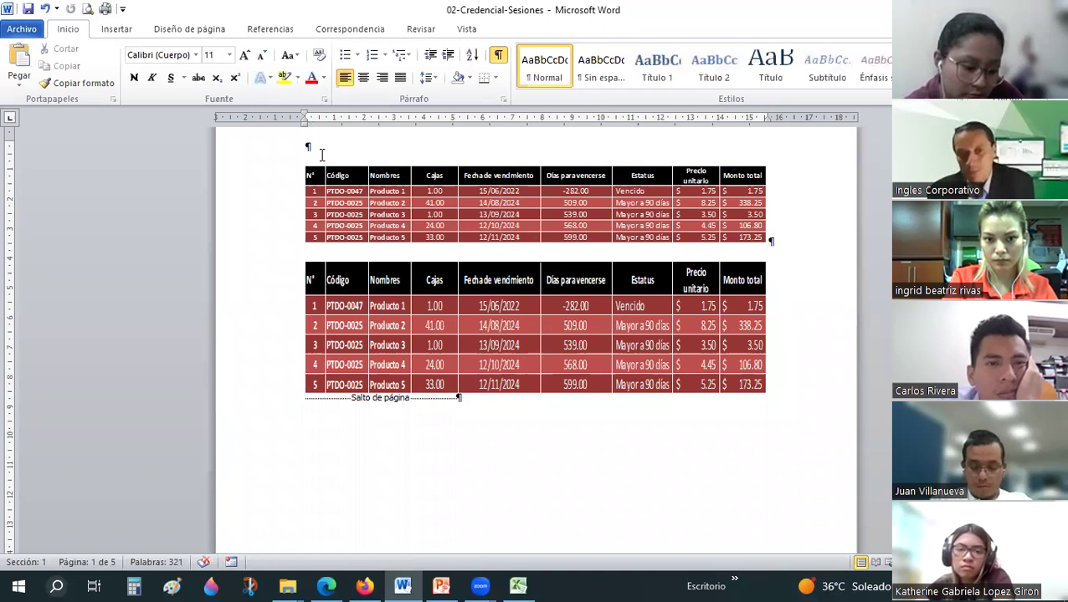
key("ctrl+z")
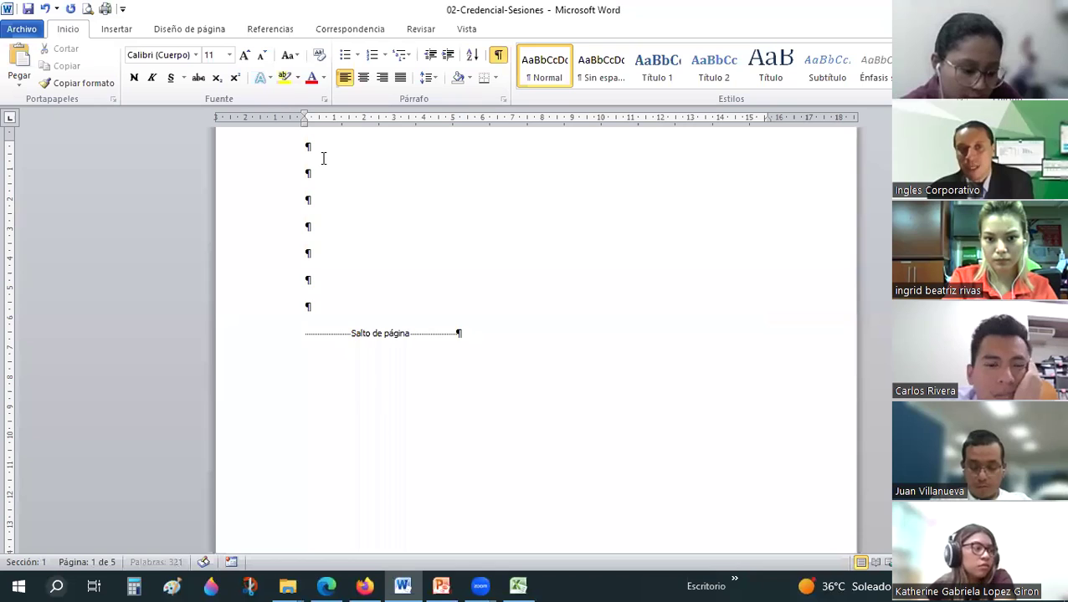
key("ctrl+z")
key("ctrl+z")
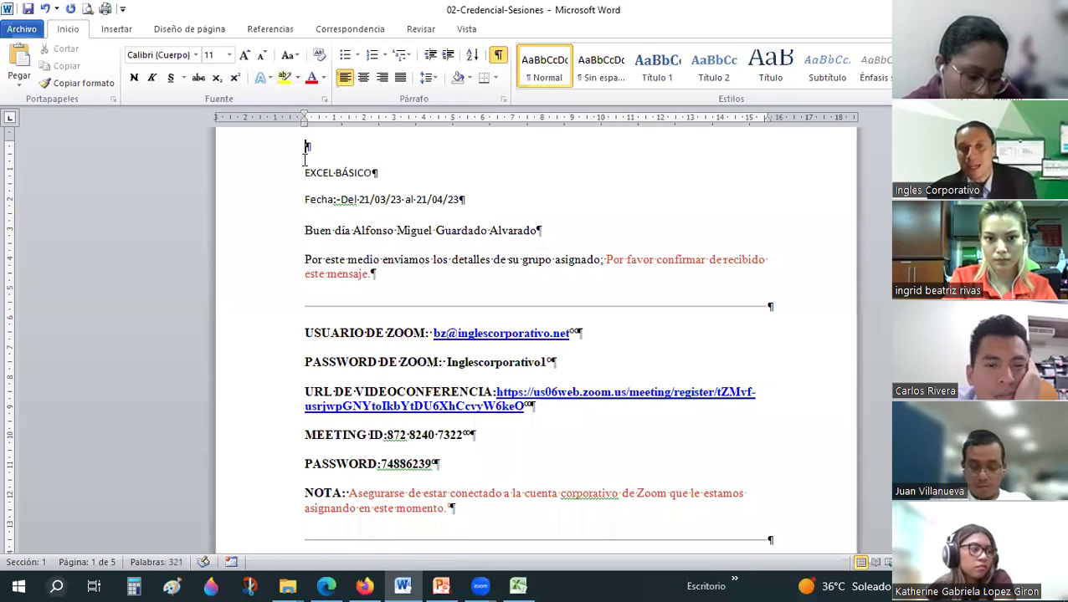
key("ctrl+z")
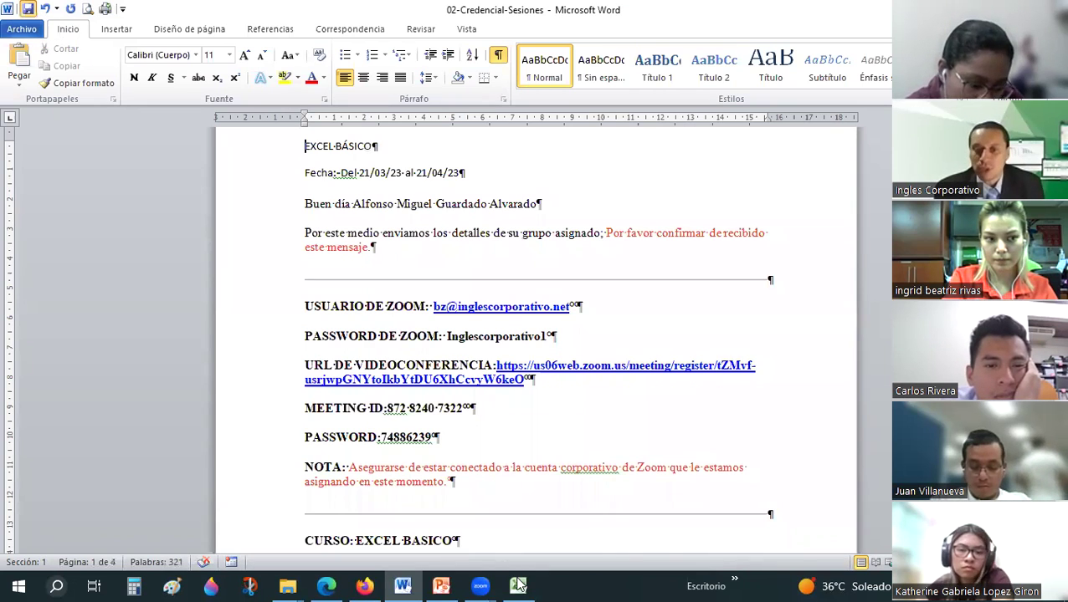
key("ctrl+s")
key("alt+Tab")
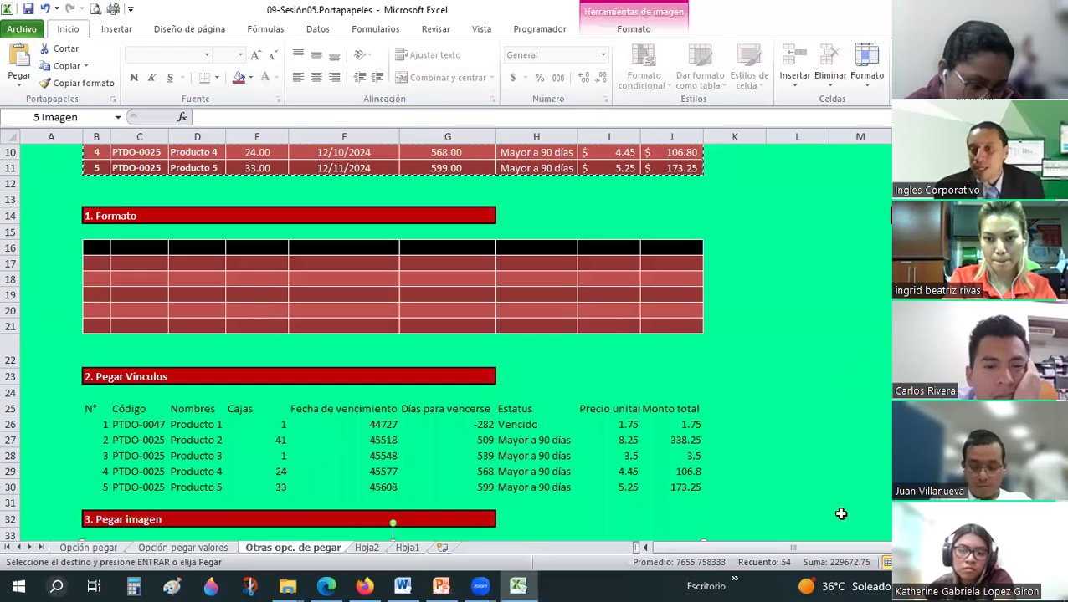
Select the source table B6:J11 and paste it at N16 as a linked picture.
scroll(841, 513, "up", 1)
scroll(886, 507, "right", 3)
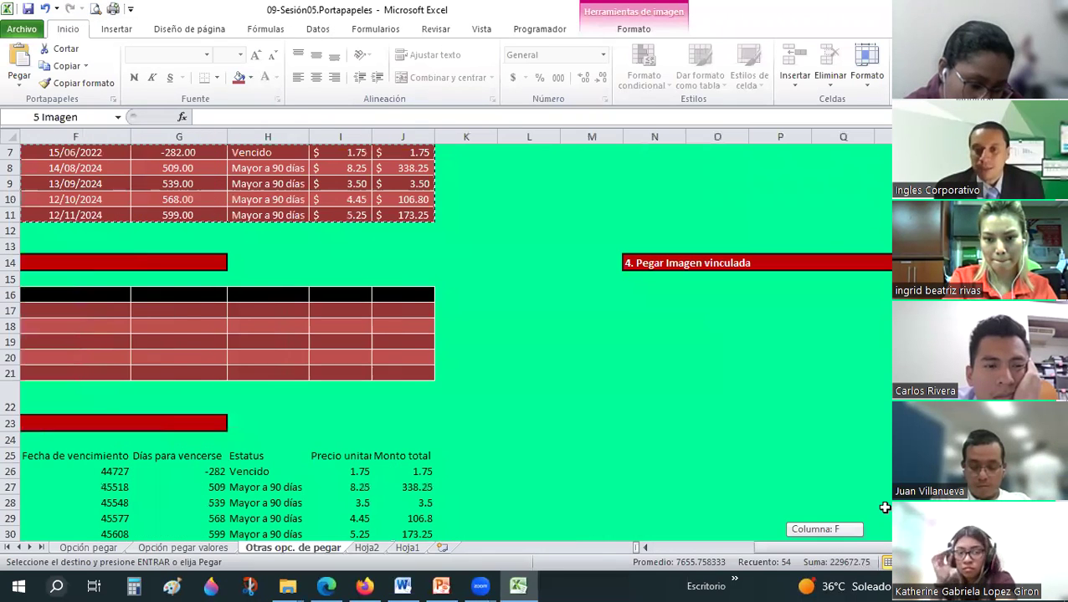
left_click(638, 291)
left_click(403, 215)
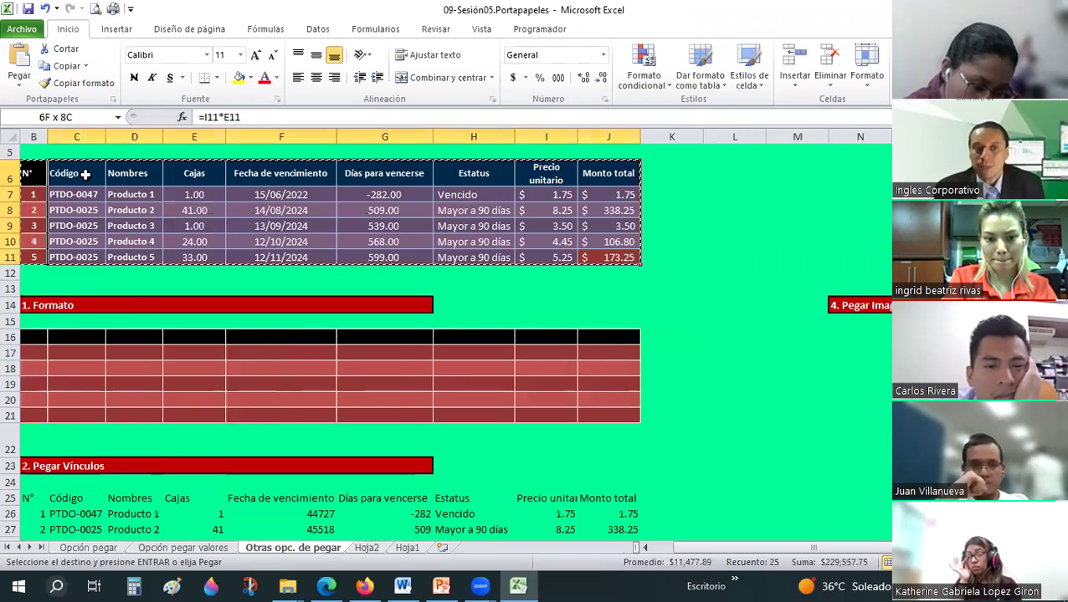
left_click_drag(32, 123, 87, 174)
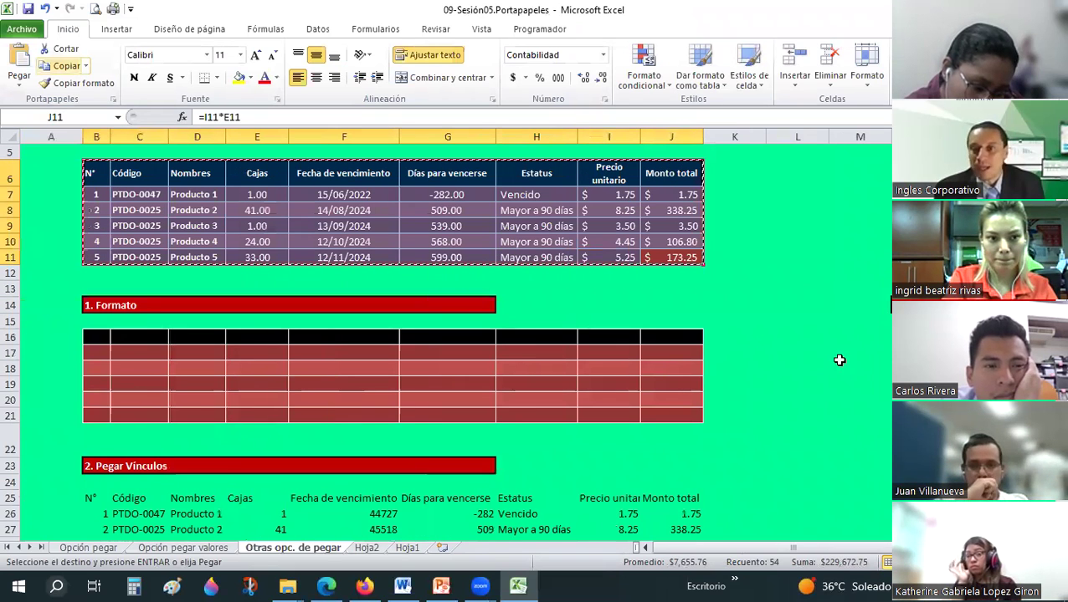
left_click(25, 83)
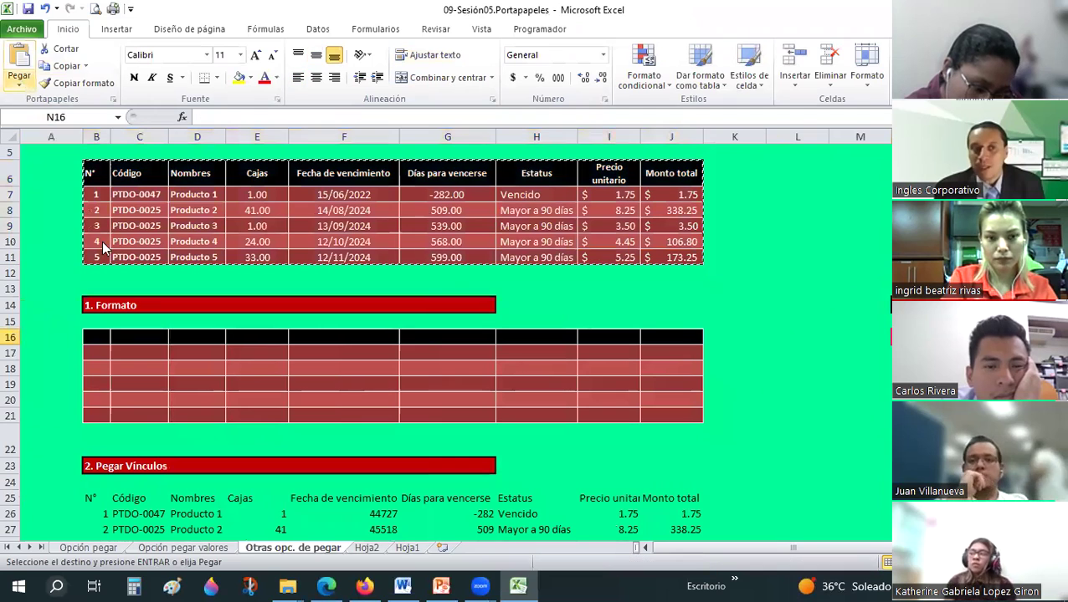
left_click(19, 84)
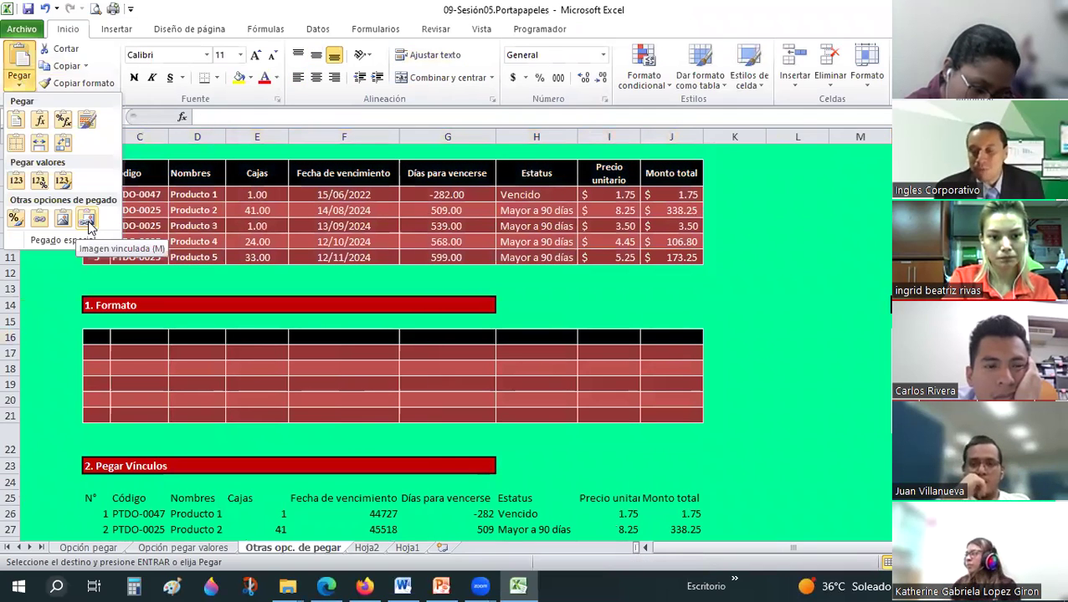
left_click(87, 220)
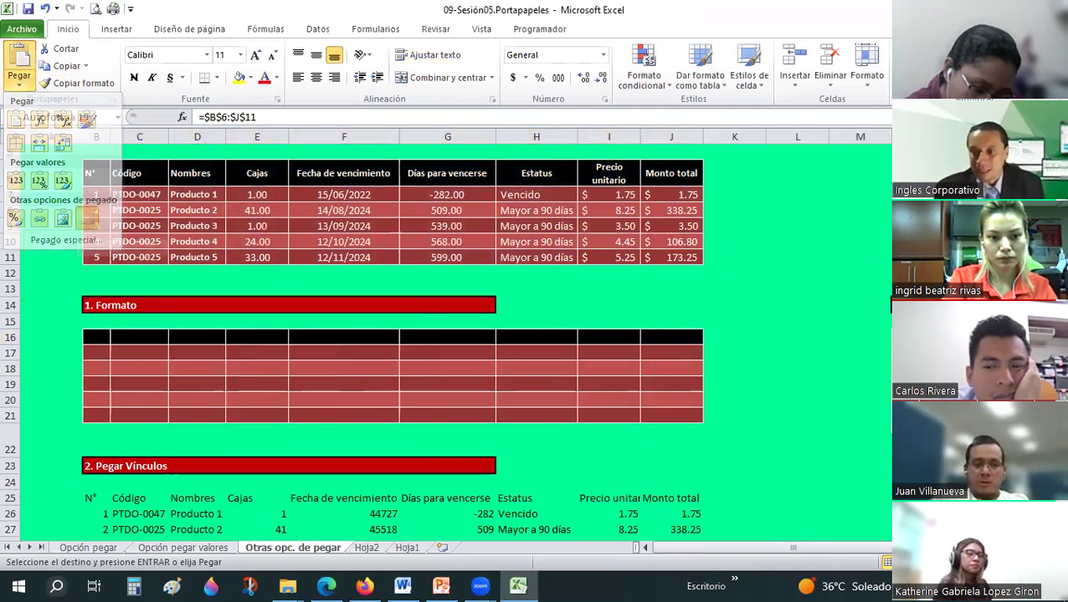
Move the linked picture just below the source table and enlarge it over rows 13–23.
left_click_drag(794, 547, 809, 550)
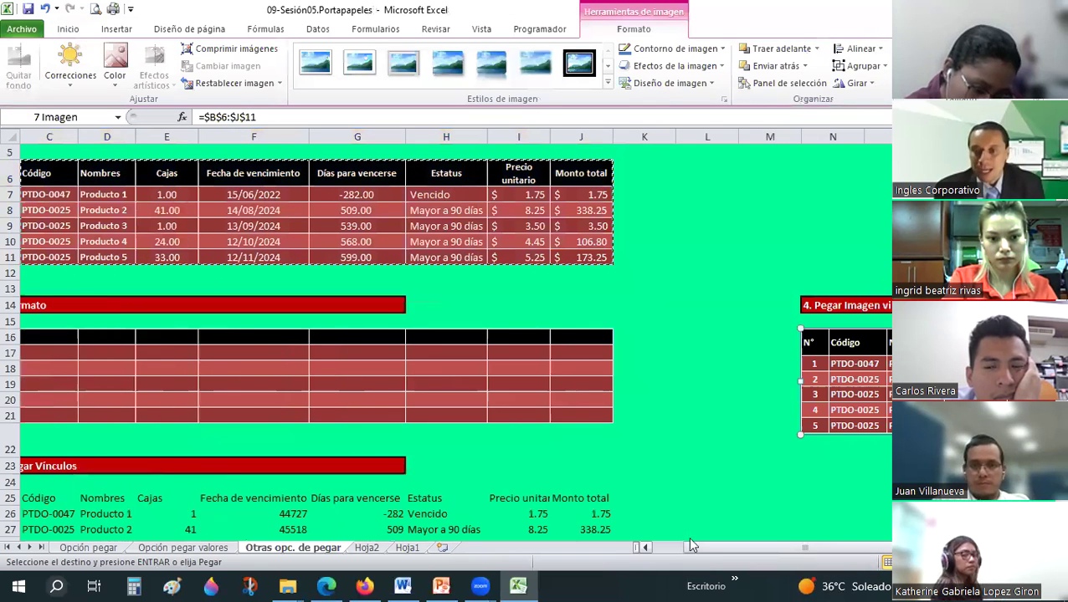
left_click_drag(691, 545, 774, 548)
left_click_drag(118, 288, 120, 297)
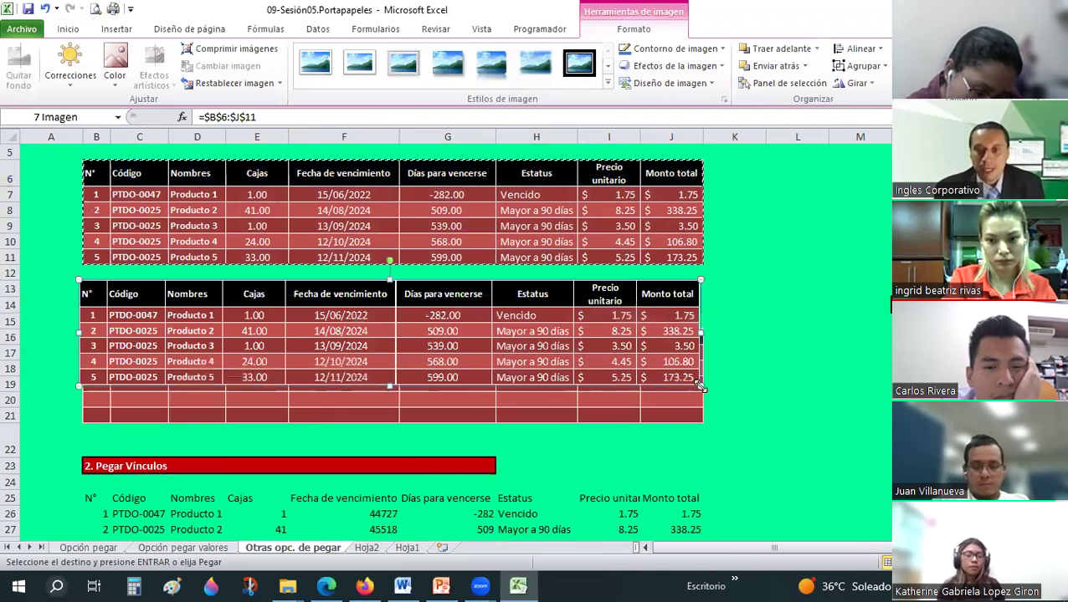
left_click_drag(772, 477, 771, 478)
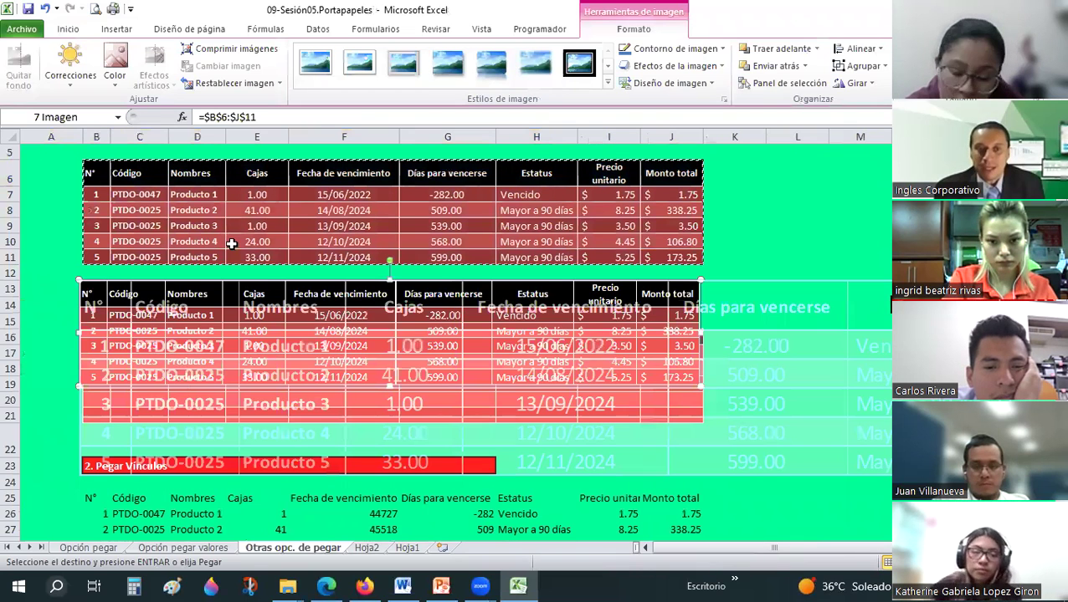
left_click(132, 195)
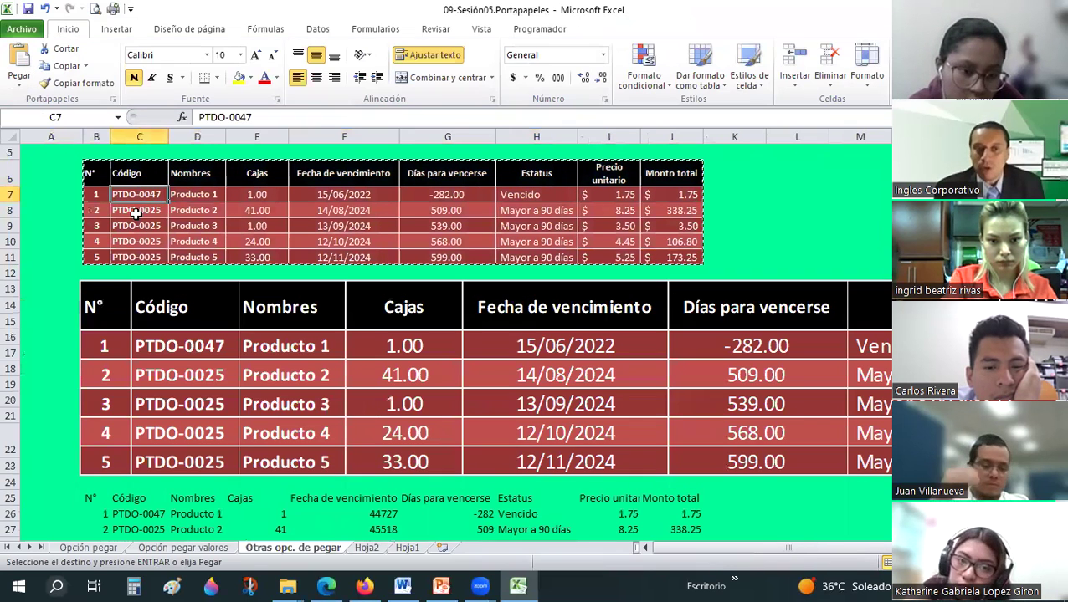
Change C7's product code to PTDO-0048 and confirm the linked picture updates.
left_click(190, 352)
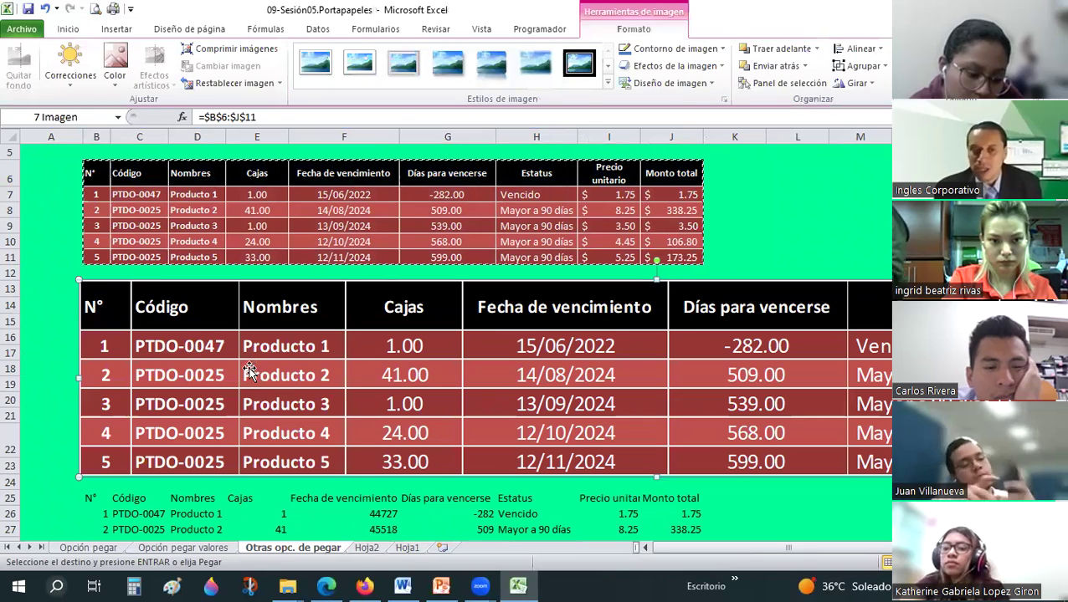
double_click(159, 193)
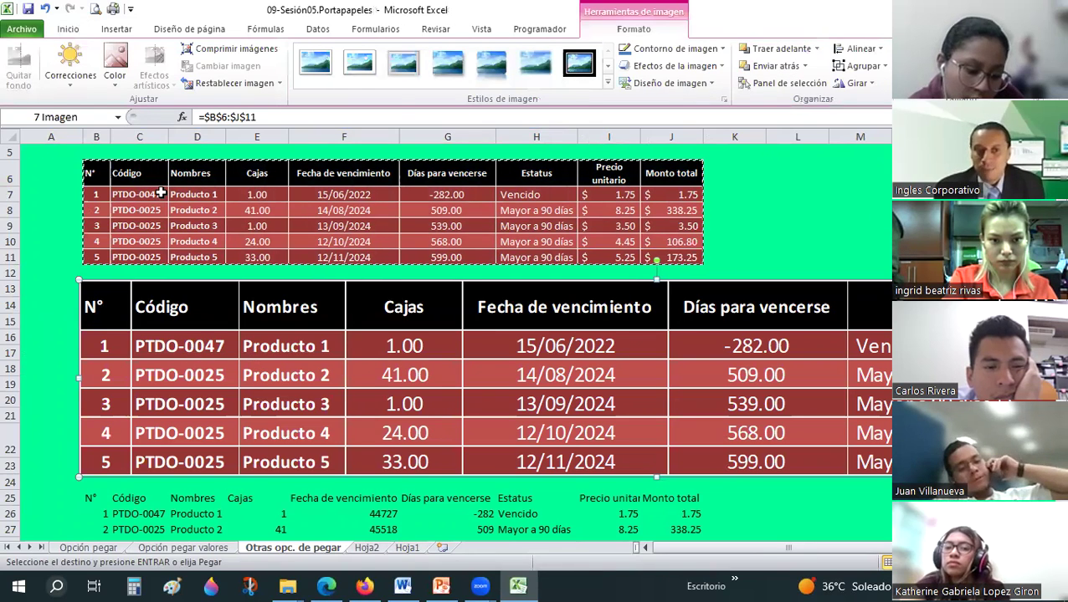
key("BackSpace")
type("8")
key("Return")
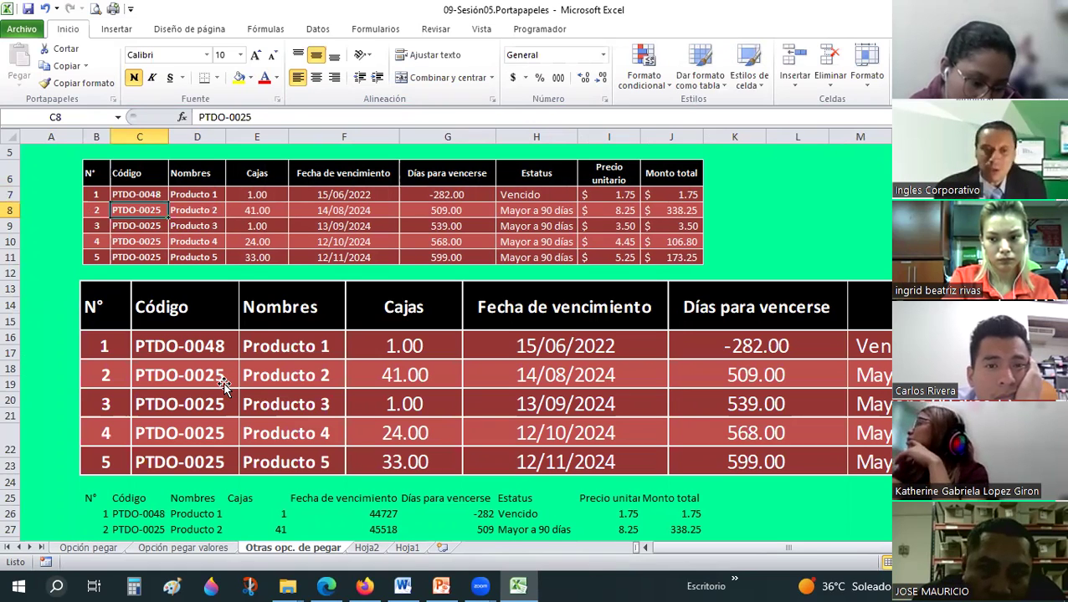
left_click(225, 385)
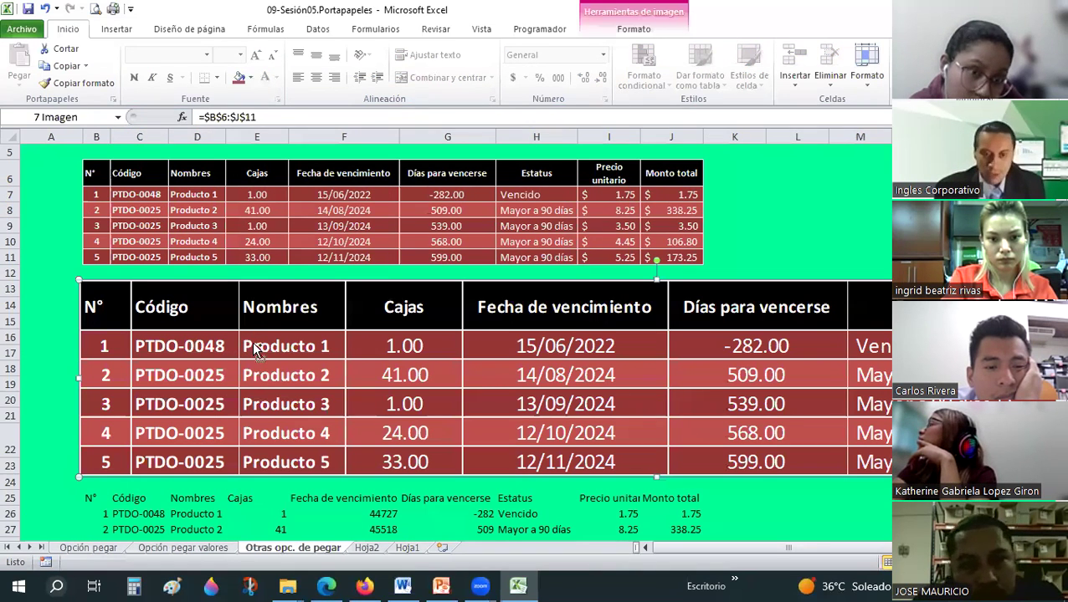
Paste the linked table picture into the Word document at the top.
left_click(402, 586)
scroll(337, 151, "up", 10)
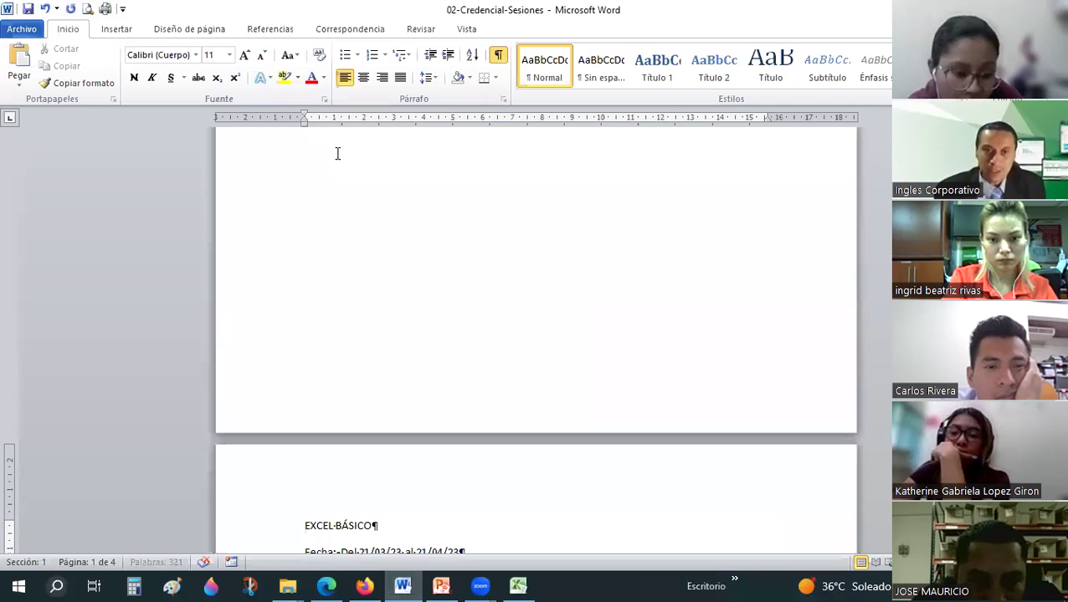
scroll(337, 153, "up", 5)
scroll(153, 171, "up", 2)
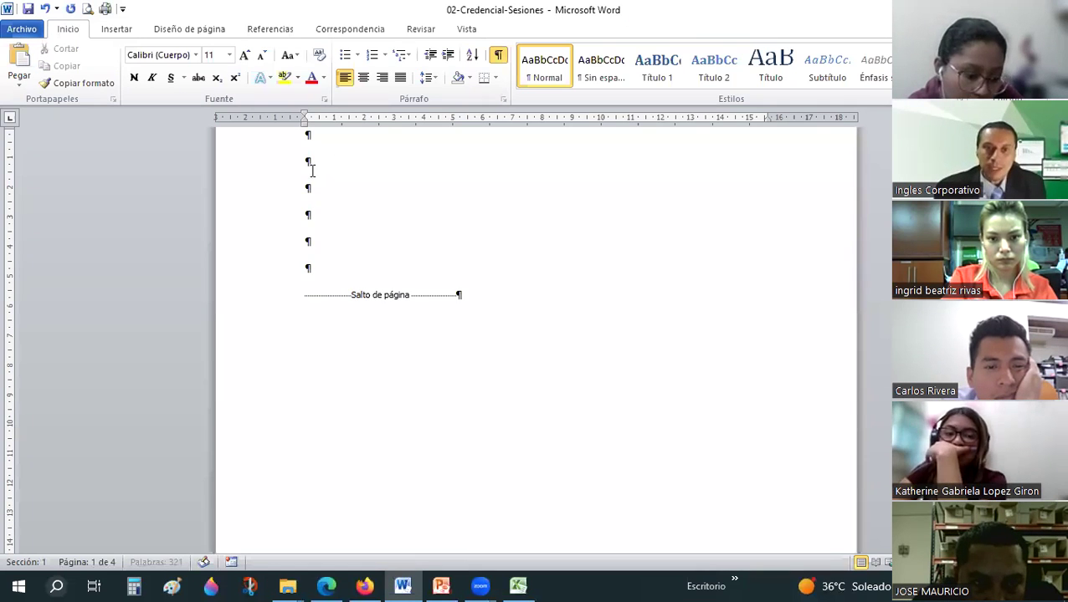
key("ctrl+v")
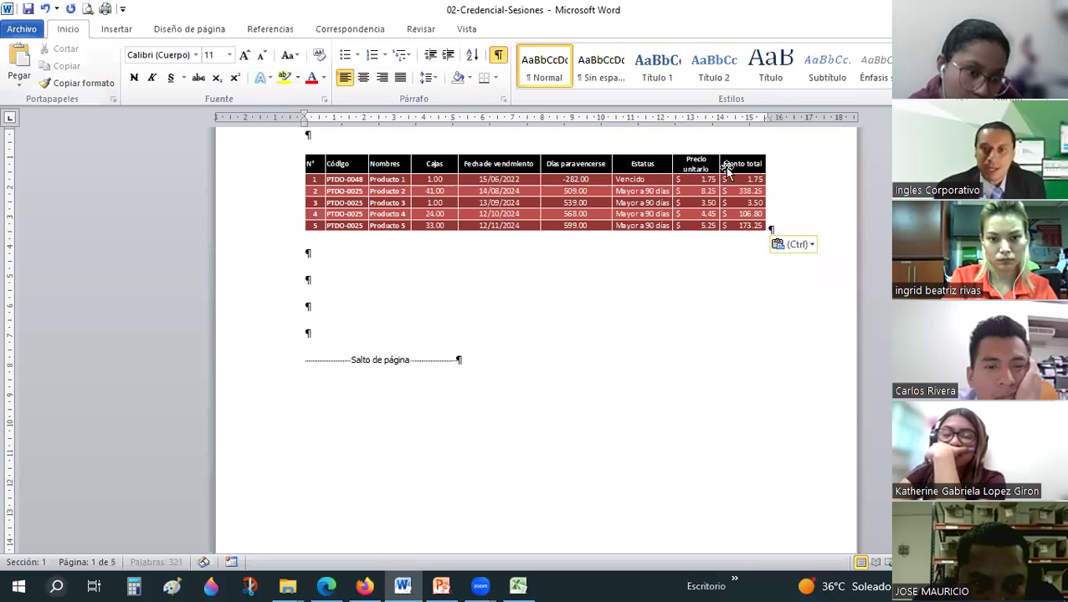
left_click(395, 226)
left_click(371, 203)
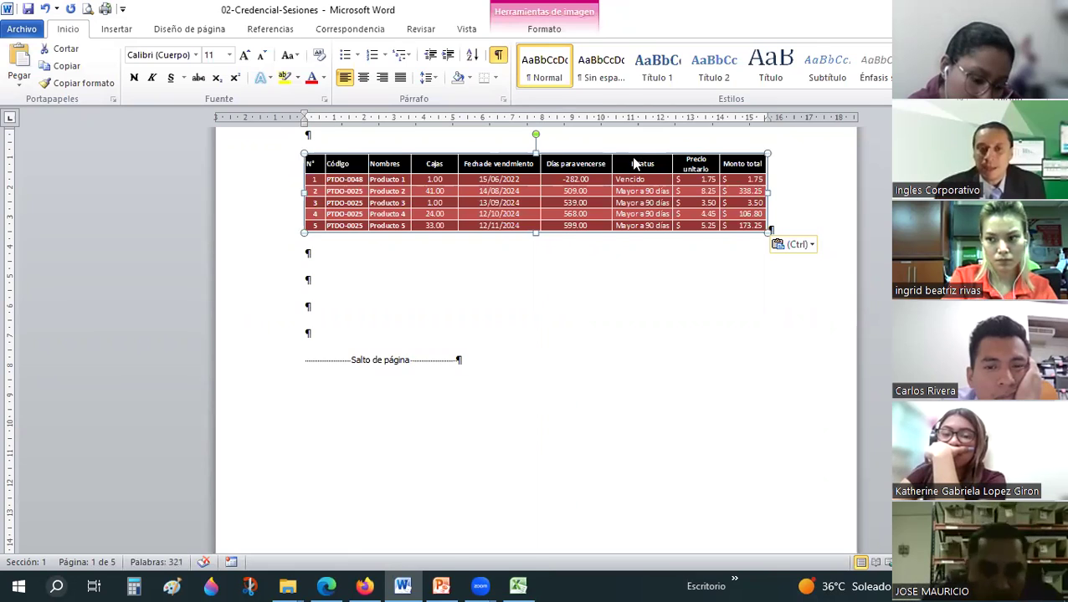
Change the product code in C7 to PTDO-0049 in Excel.
key("alt+Tab")
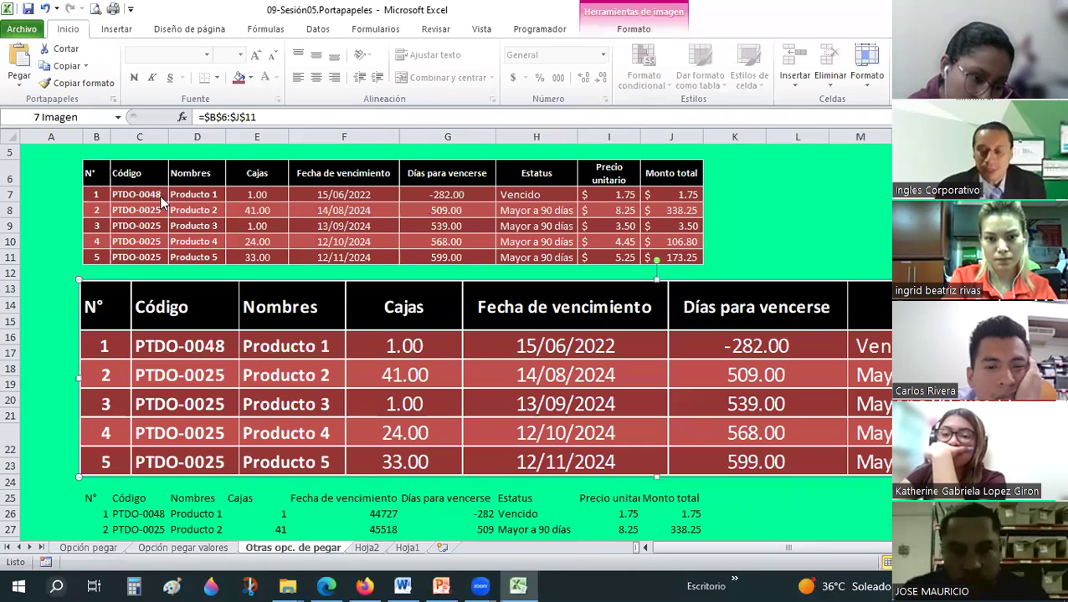
double_click(163, 196)
key("BackSpace")
type("9")
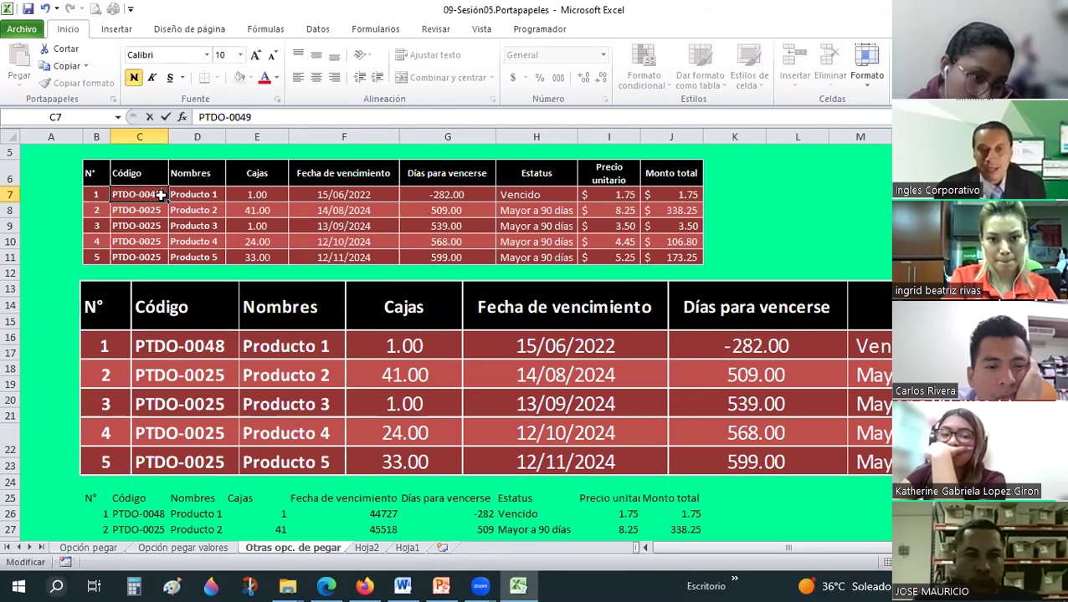
key("Return")
Stretch the Word table picture taller, then move Excel's linked picture under '4. Pegar Imagen vinculada'.
key("alt+Tab")
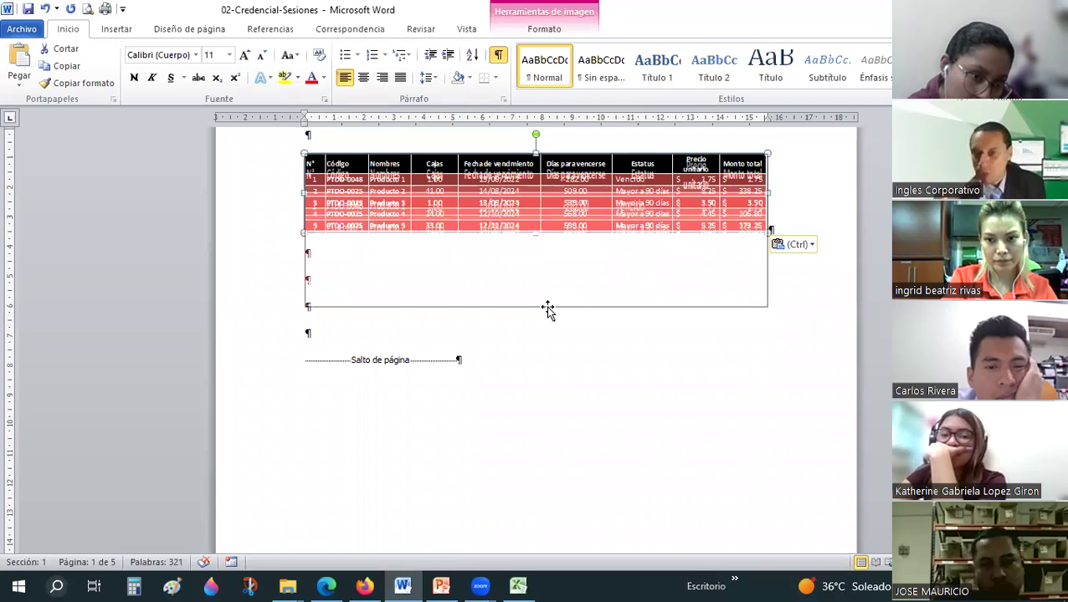
left_click_drag(547, 306, 546, 307)
key("alt+Tab")
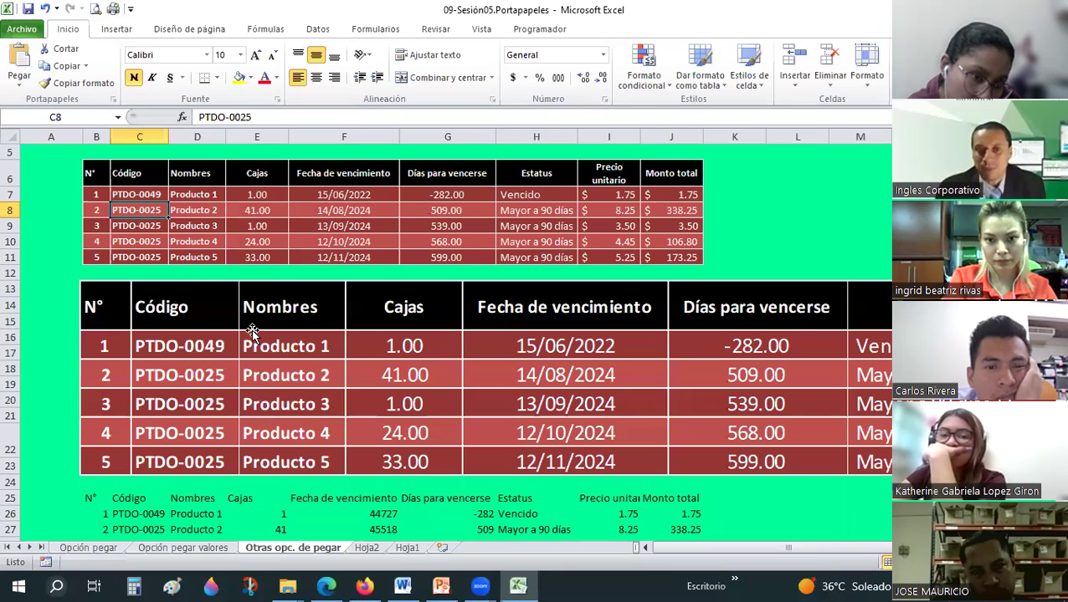
mouse_move(753, 357)
left_mouse_down()
mouse_move(254, 338)
mouse_move(555, 379)
mouse_move(544, 374)
left_mouse_up()
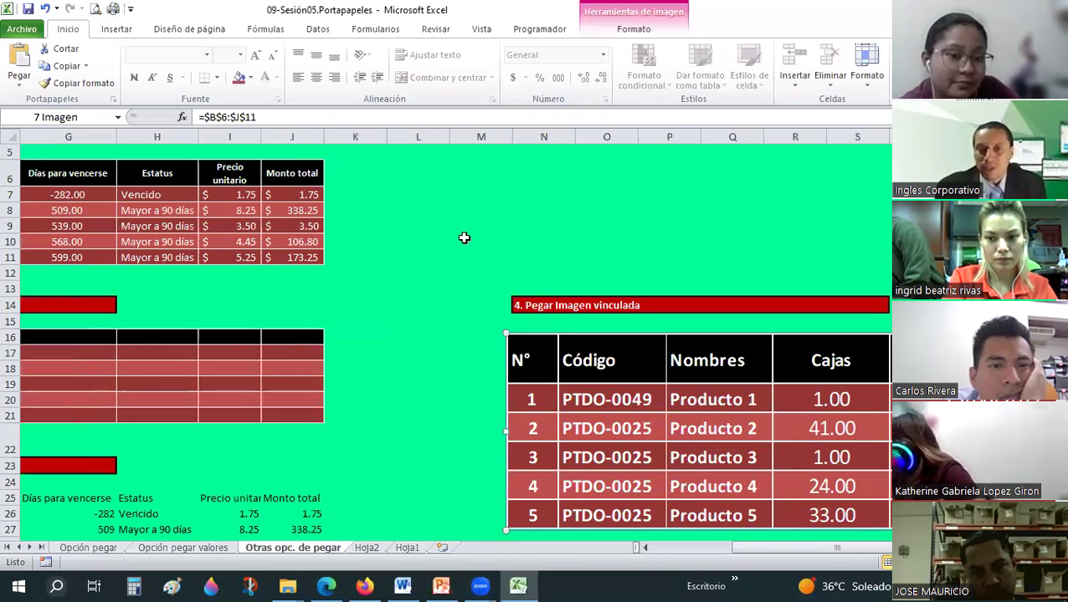
Inspect the format-only pasted table and the link formula in G28.
left_click(454, 280)
scroll(454, 280, "down", 2)
scroll(561, 440, "down", 2)
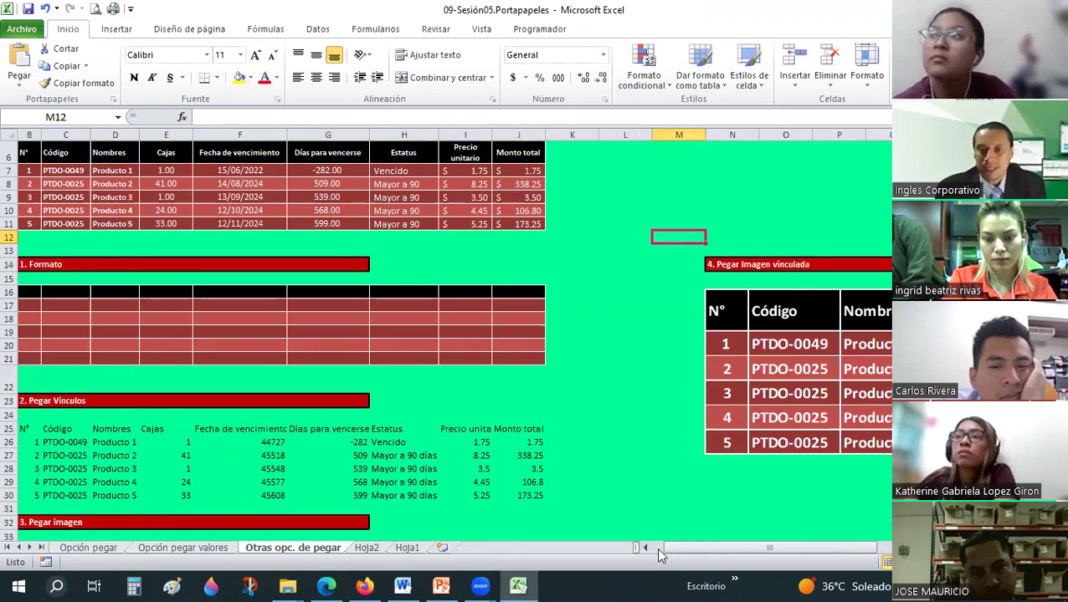
scroll(359, 293, "up", 1)
scroll(330, 241, "down", 2)
left_click(331, 241)
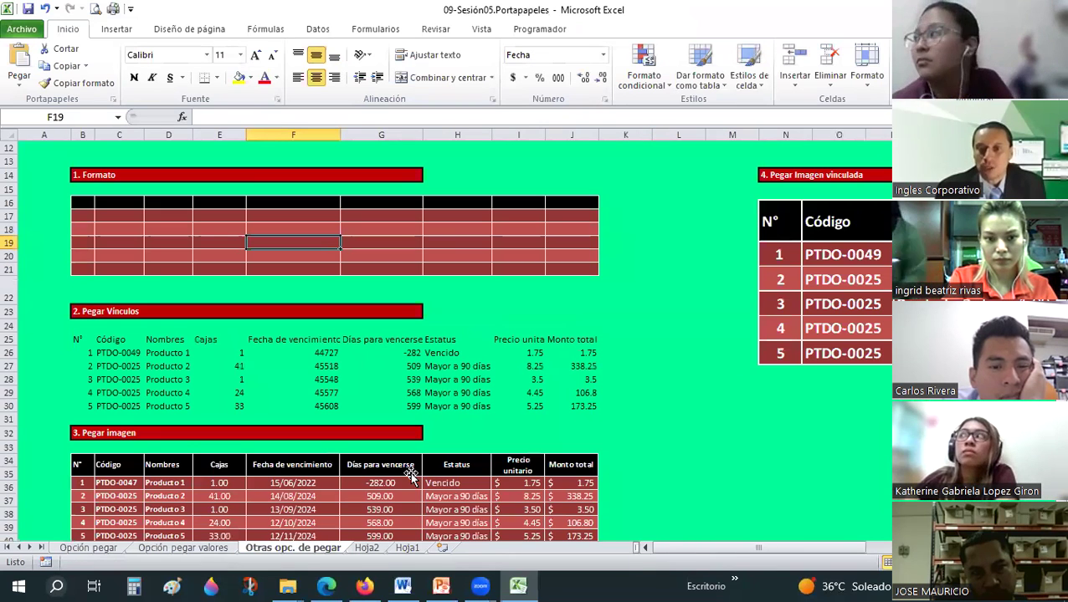
left_click(380, 379)
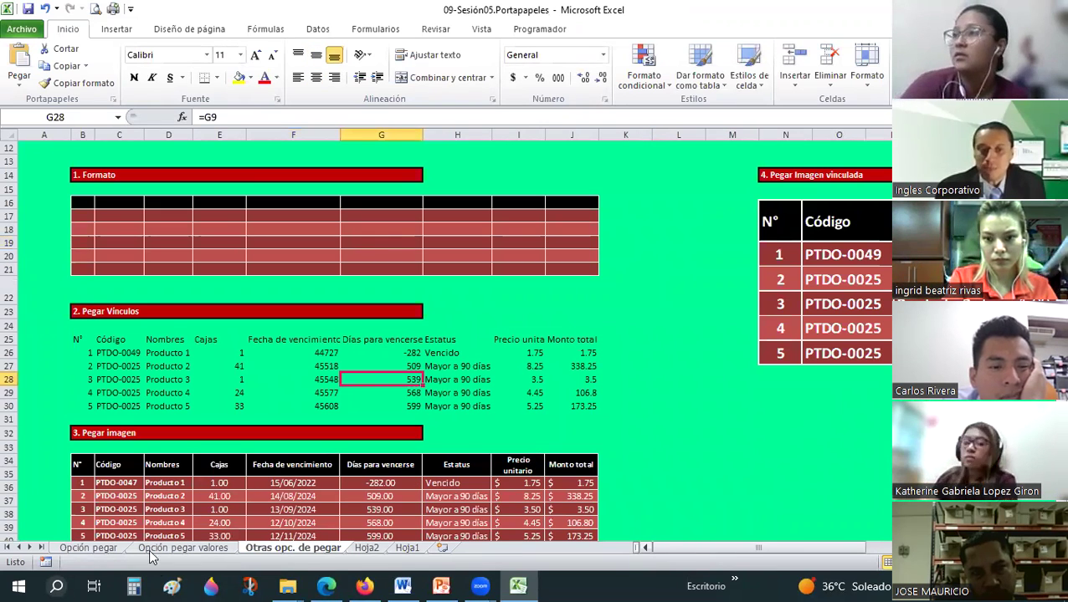
Review the paste examples on the Opción pegar sheet.
left_click(84, 548)
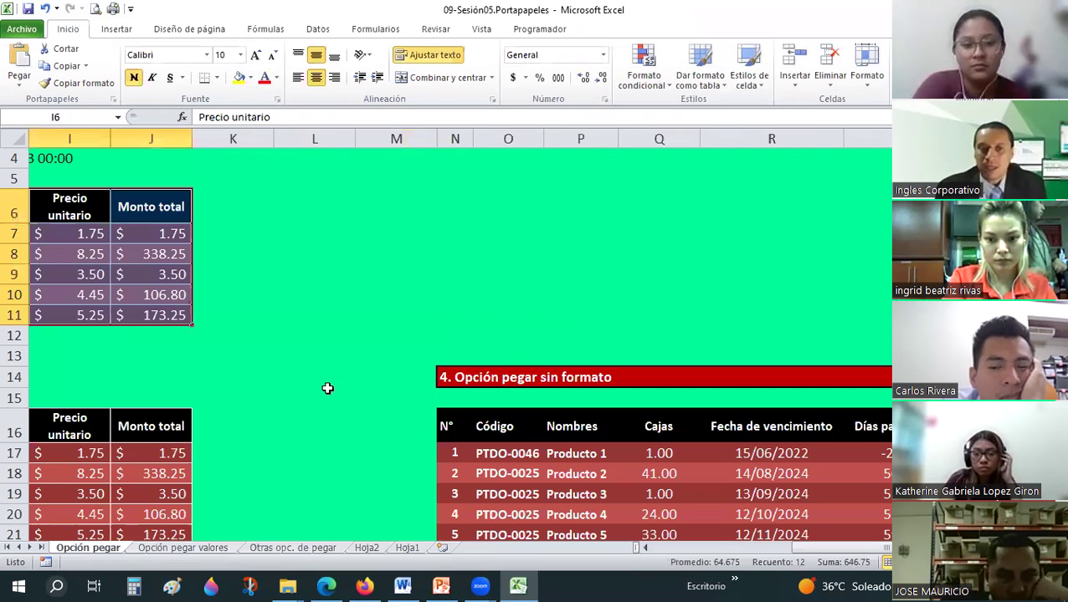
left_click(329, 343)
scroll(758, 322, "left", 3)
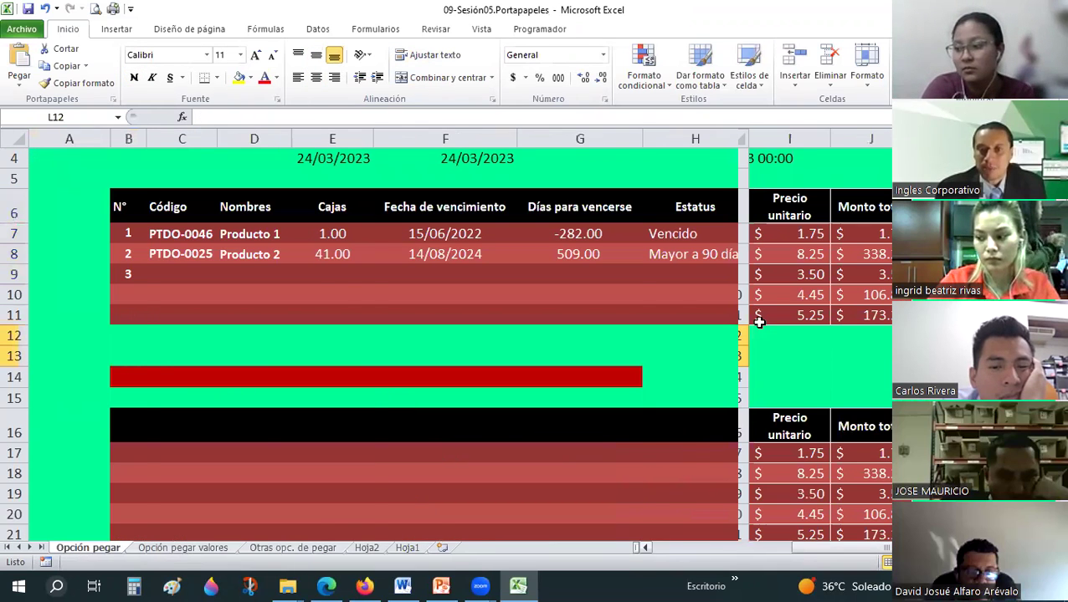
scroll(717, 327, "down", 9)
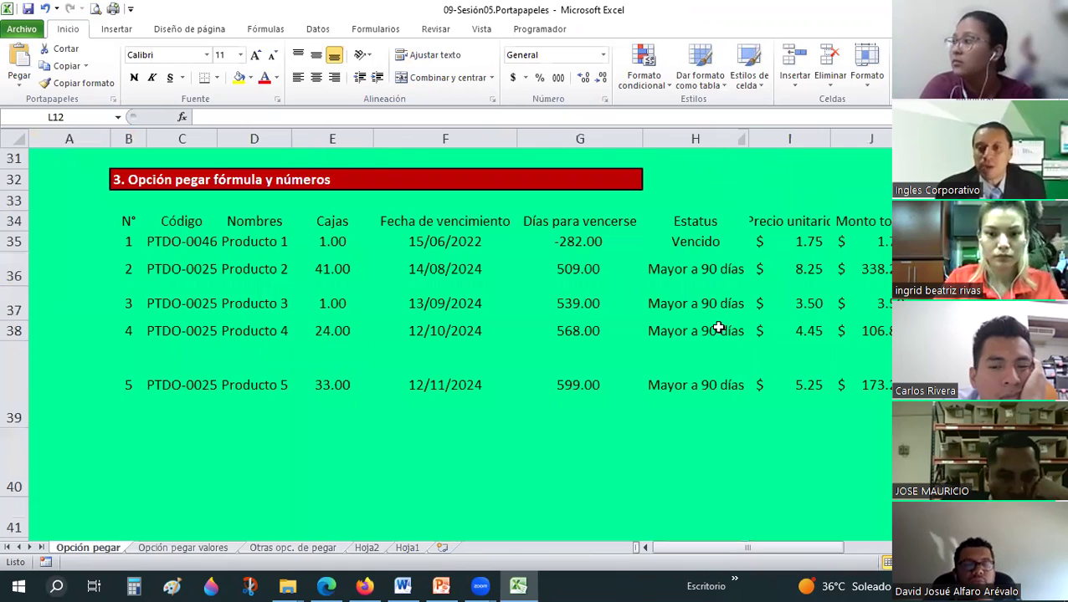
scroll(718, 328, "up", 2)
scroll(718, 327, "up", 6)
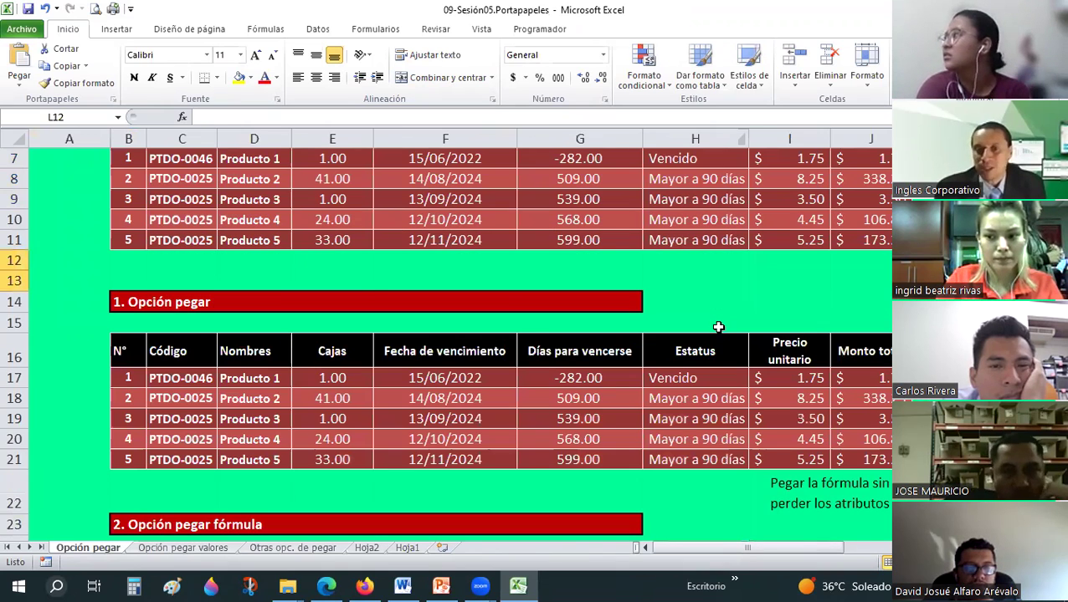
scroll(717, 327, "up", 2)
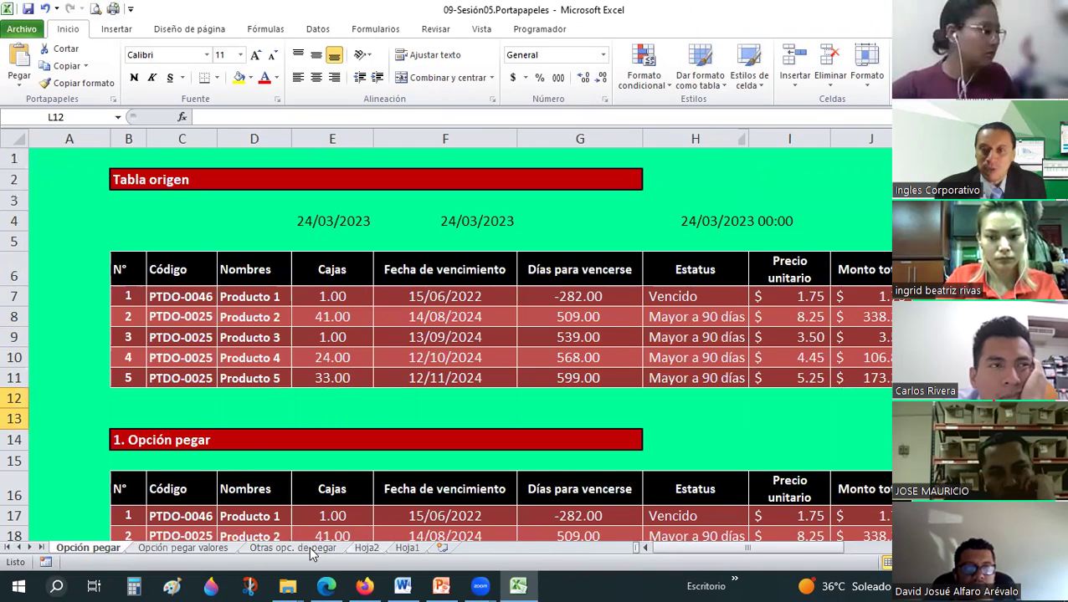
Return to Otras opc. de pegar and check the link formula in I28.
key("ctrl+Page_Down")
key("ctrl+Page_Down")
left_click(646, 269)
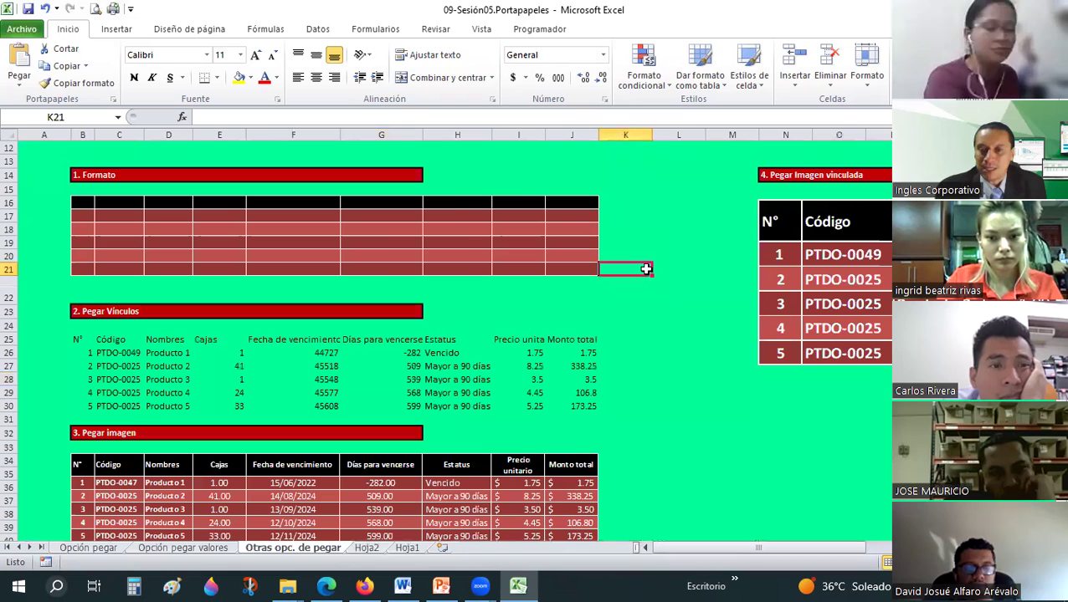
scroll(645, 269, "up", 2)
scroll(646, 269, "down", 2)
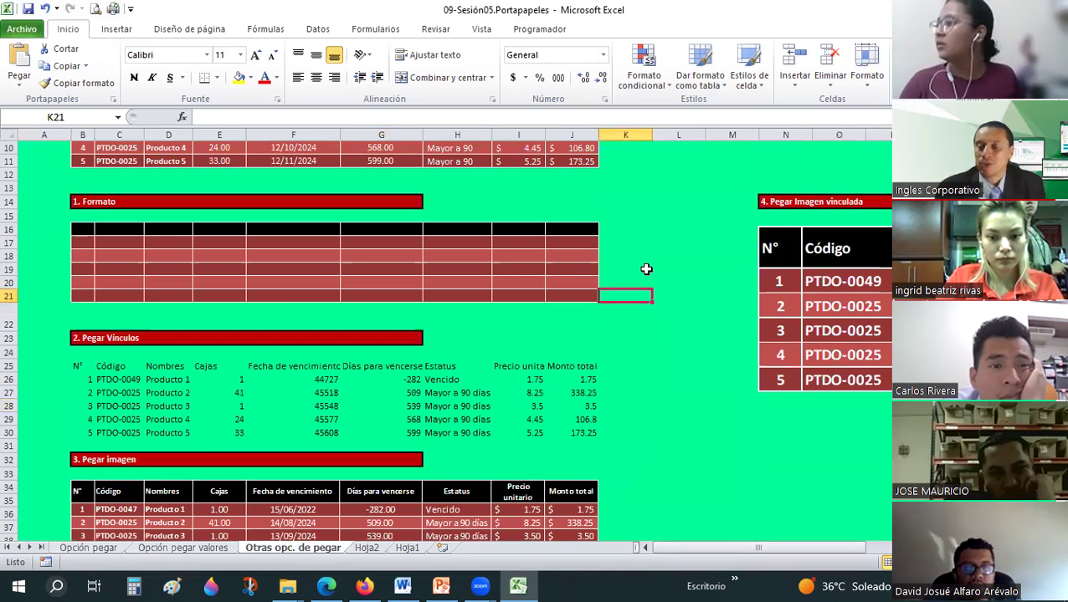
scroll(646, 269, "down", 2)
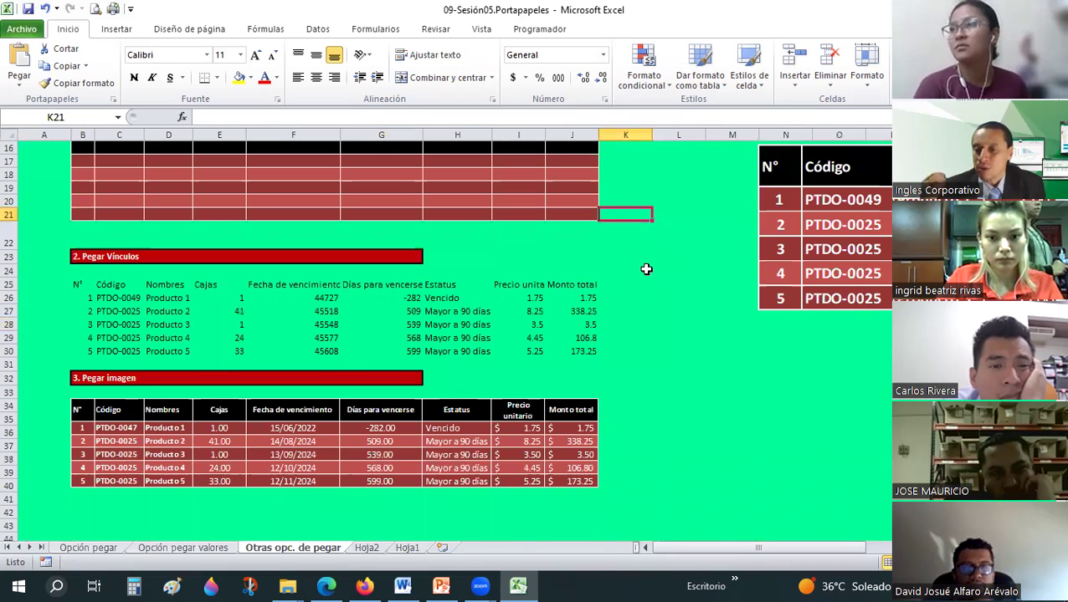
left_click(714, 362)
left_click(492, 331)
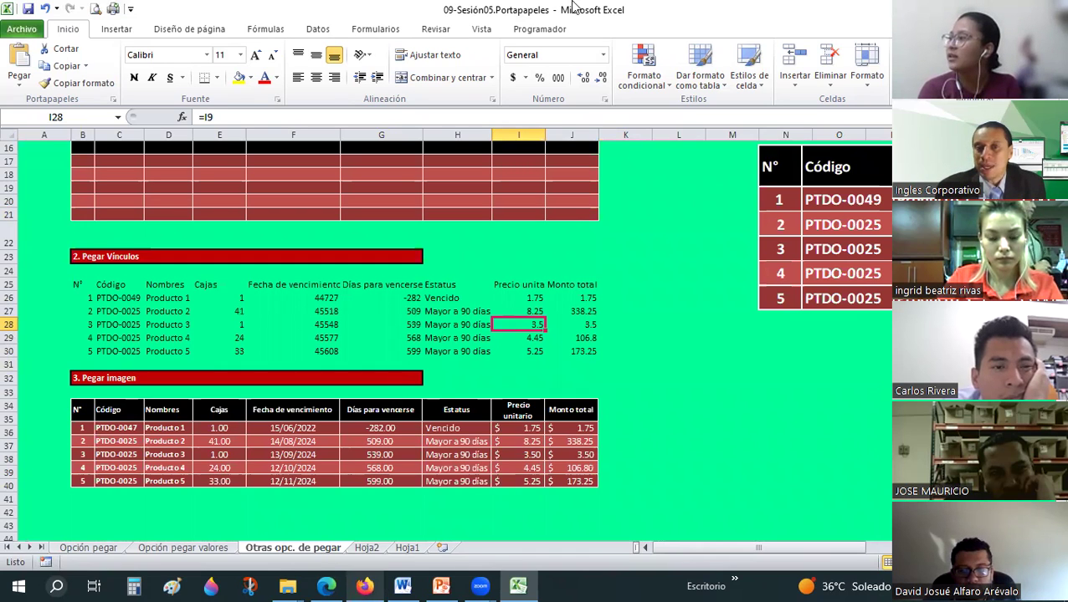
In the Google Sheets attendance file, select the VIERNES 24 values down to row 19.
key("alt+Tab")
left_click(702, 289)
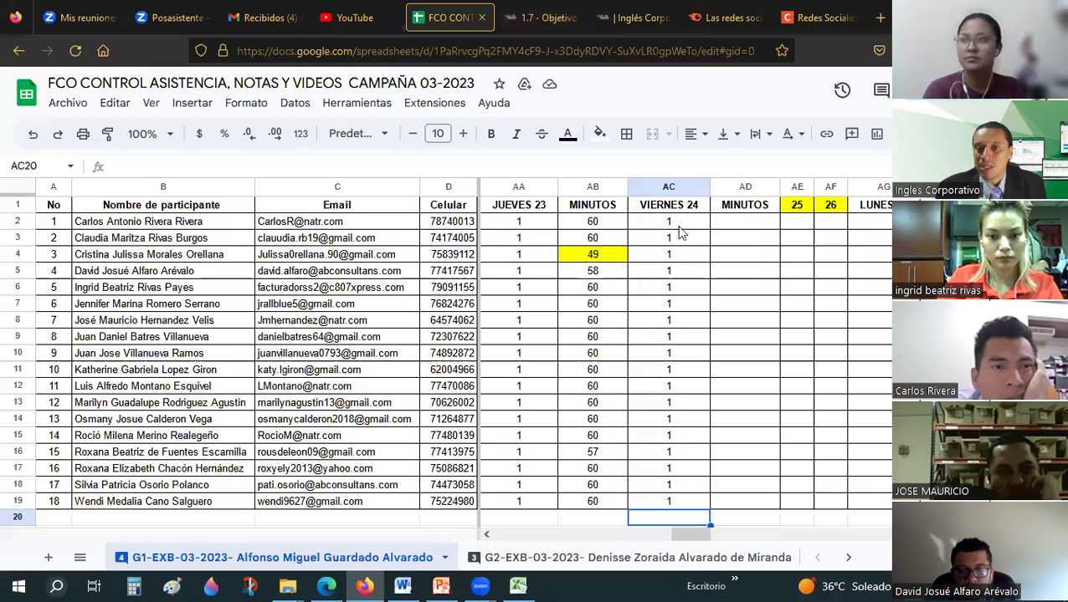
left_click_drag(669, 221, 668, 304)
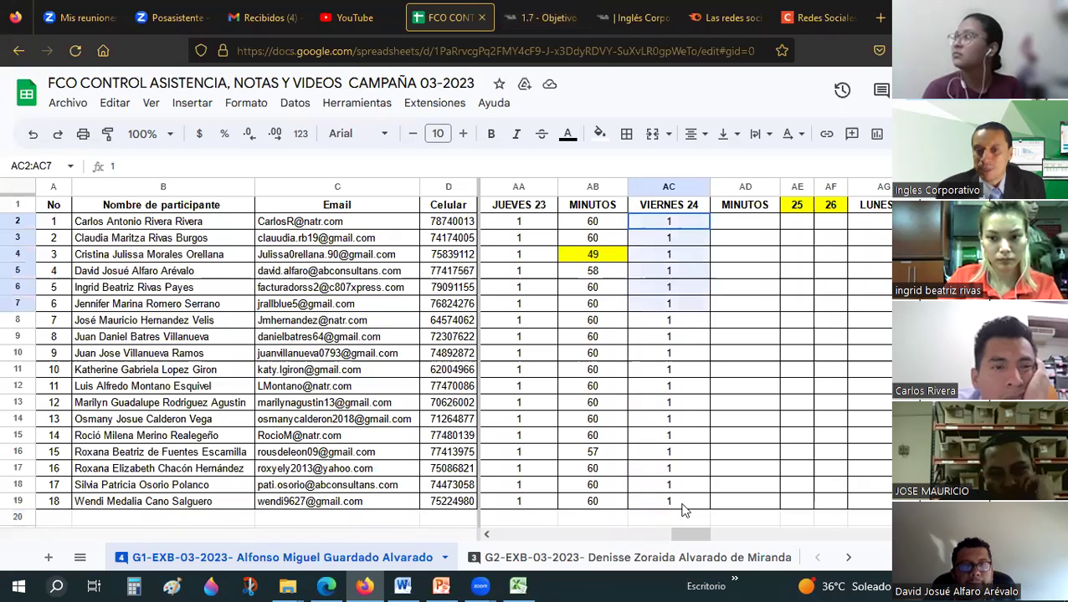
left_click_drag(682, 511, 682, 502)
left_click(753, 321)
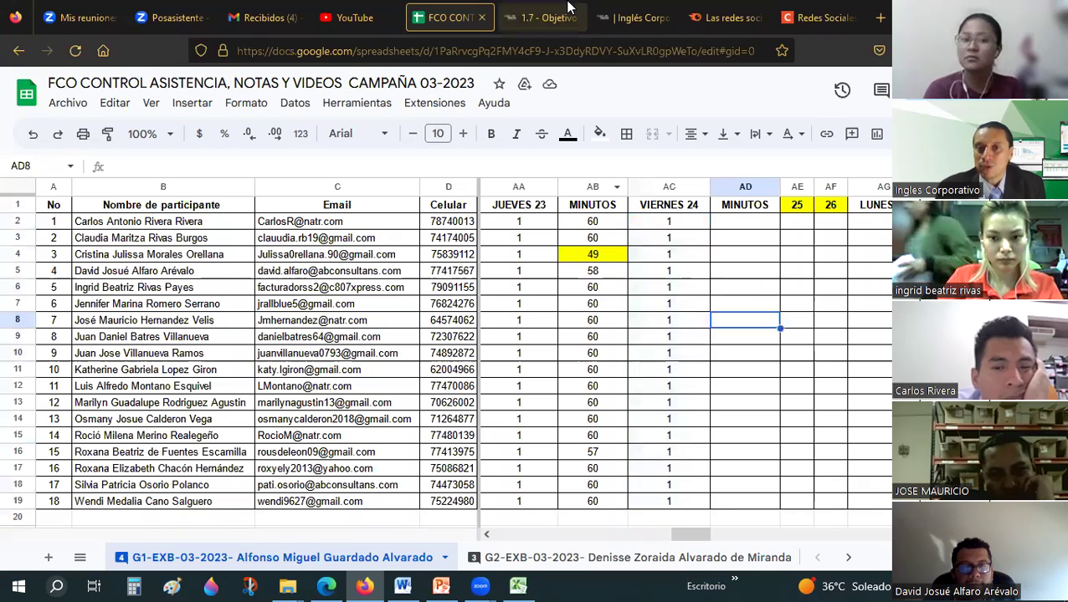
left_click(568, 7)
Review the course gradebook page.
left_click(640, 16)
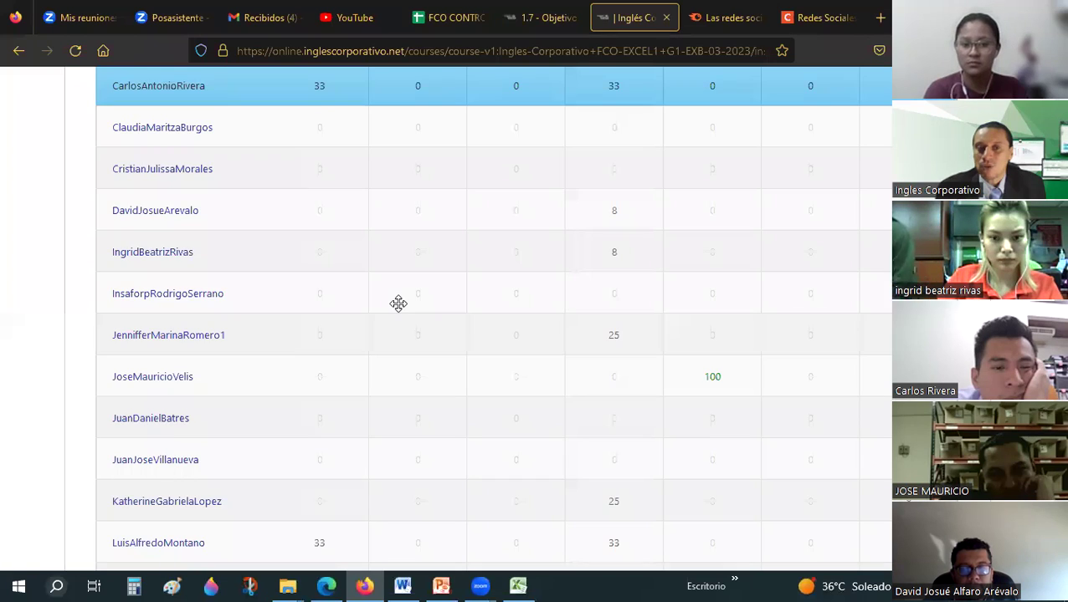
scroll(398, 304, "down", 5)
scroll(398, 304, "up", 1)
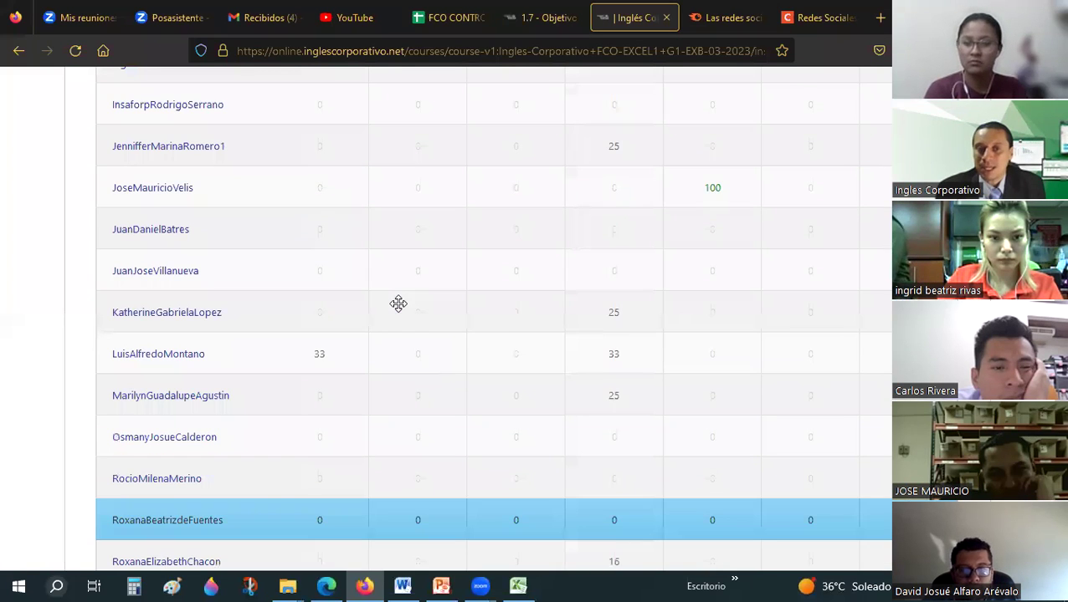
scroll(399, 304, "up", 10)
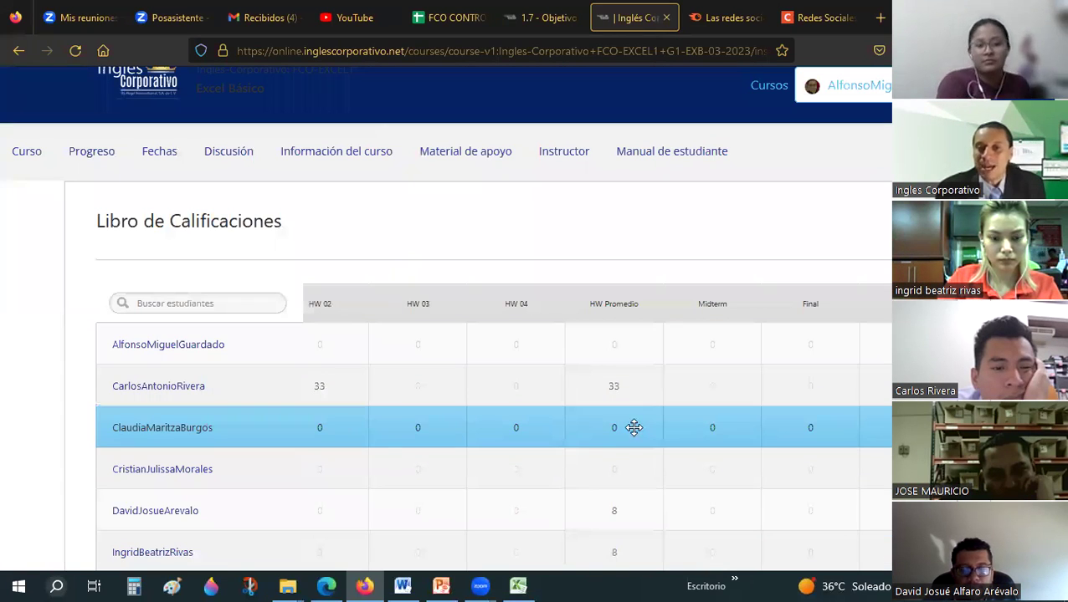
scroll(633, 428, "down", 10)
left_click(343, 431)
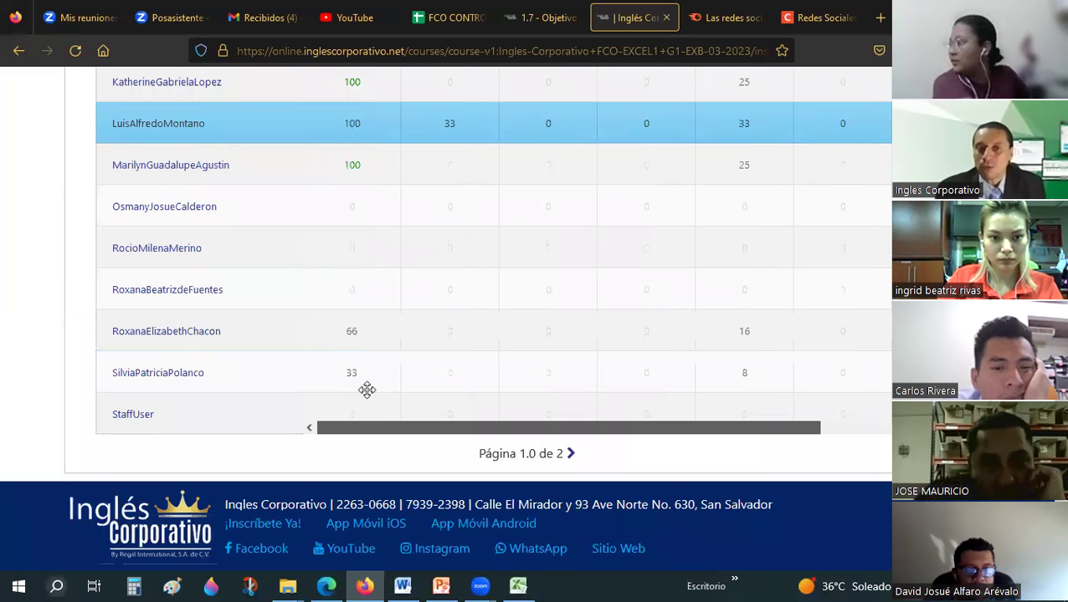
scroll(385, 262, "up", 3)
scroll(341, 349, "up", 1)
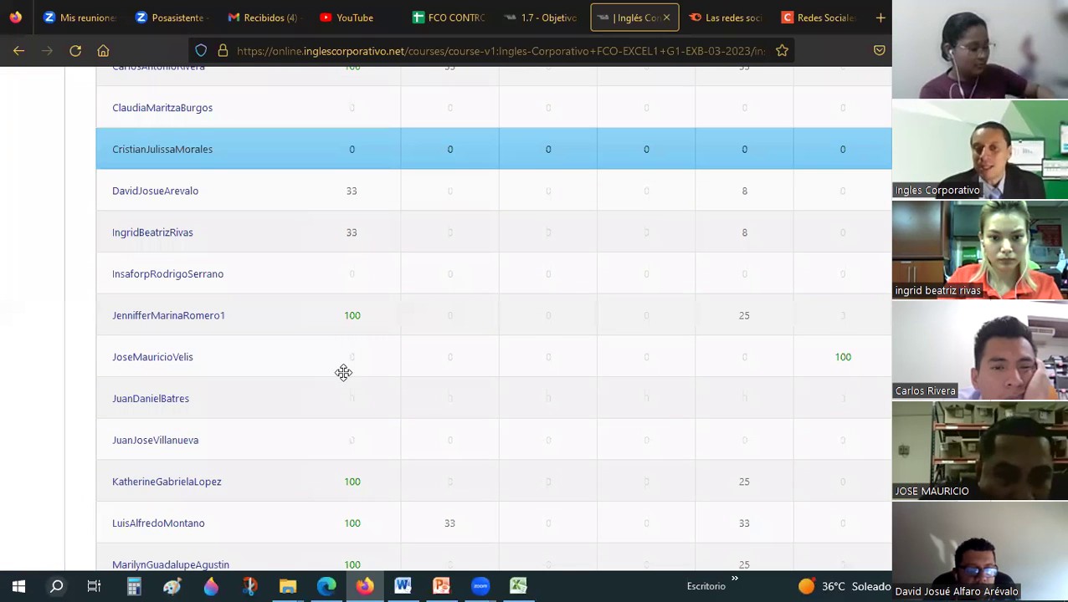
scroll(343, 372, "down", 5)
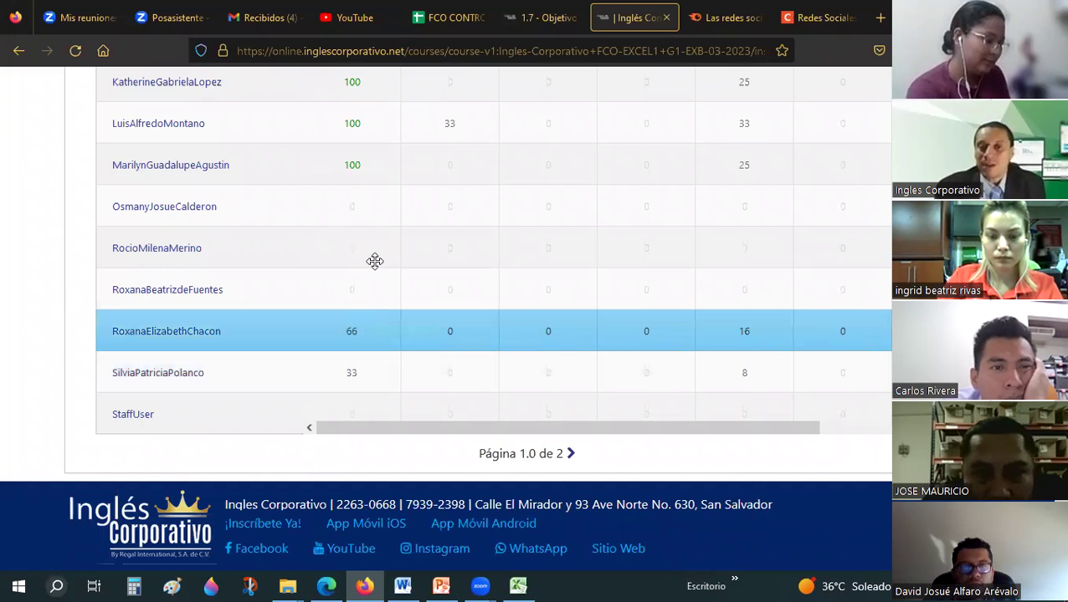
scroll(374, 261, "up", 5)
Go from the 1.7 lesson page to the course outline and open Section 2's References homework.
key("ctrl+shift+Tab")
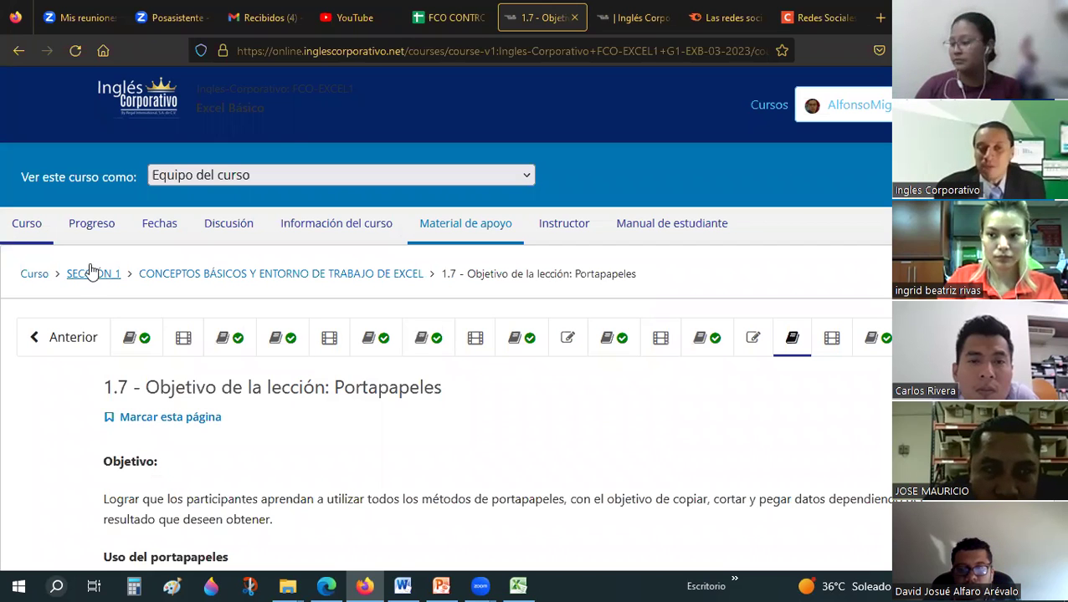
left_click(46, 280)
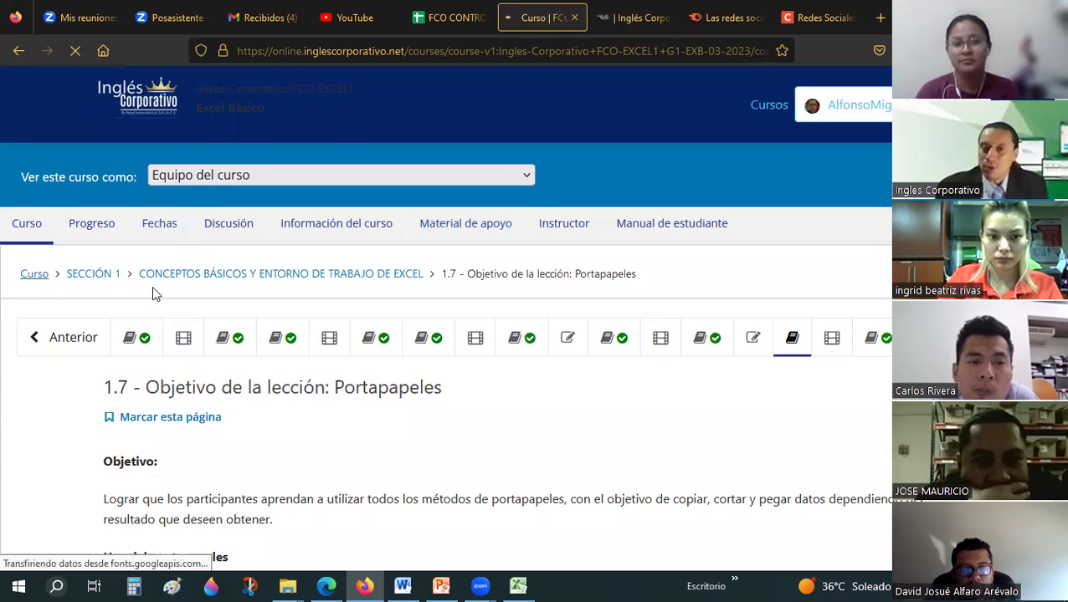
scroll(109, 324, "down", 2)
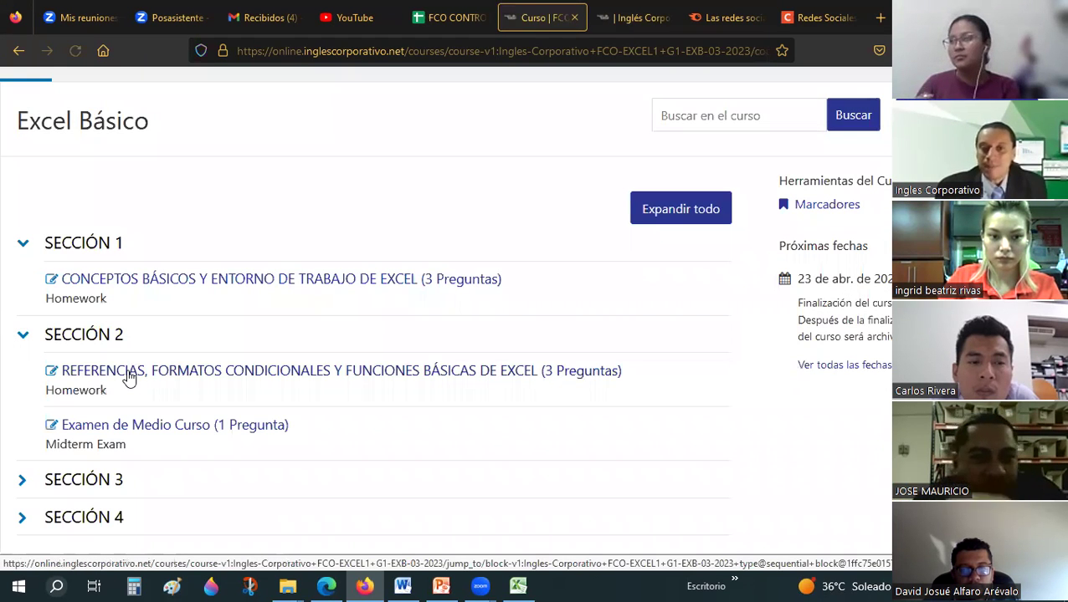
left_click(130, 378)
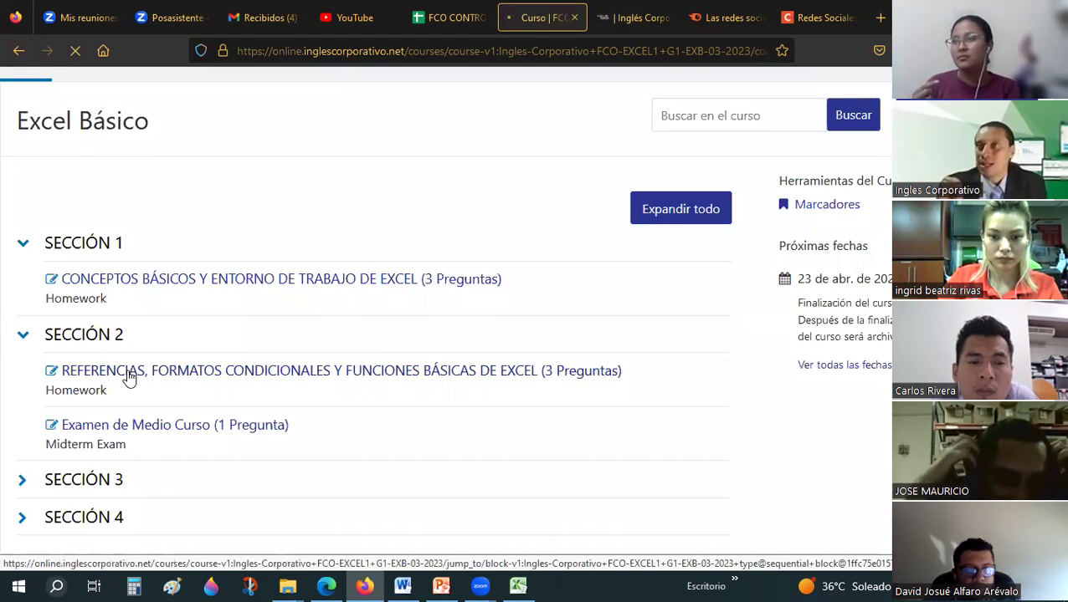